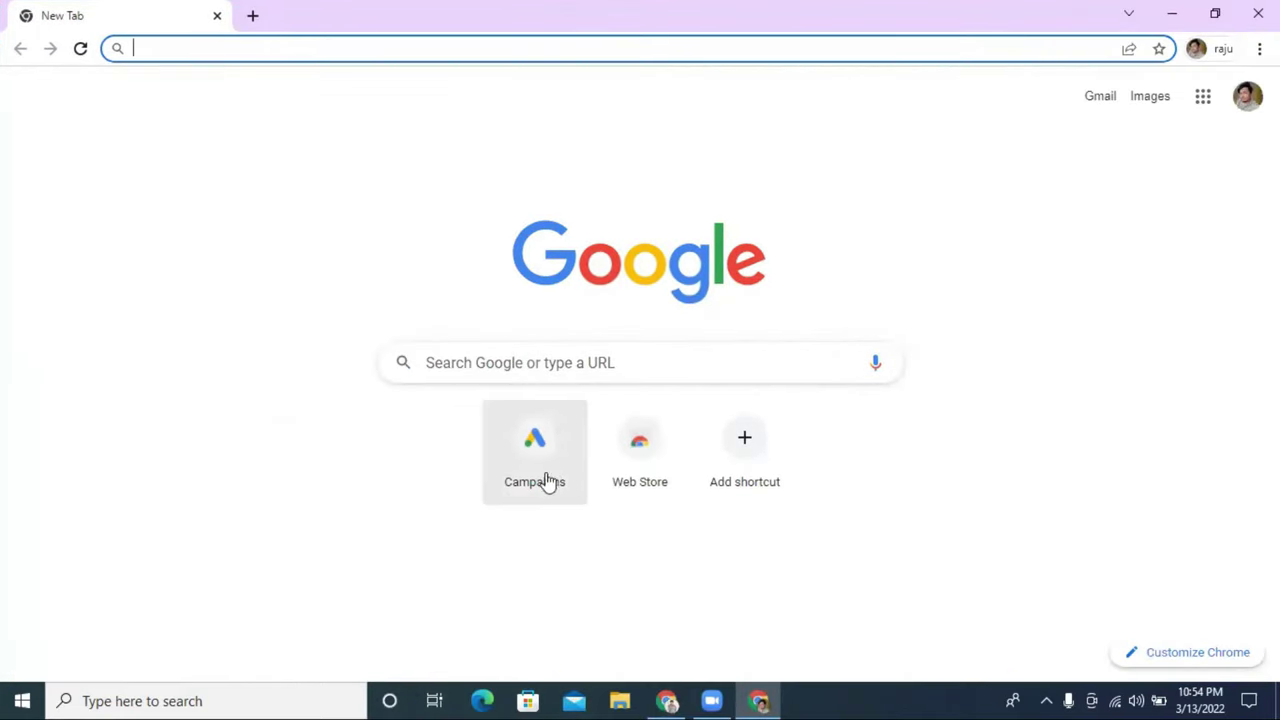
Step: Close the Chrome window, relaunch Chrome under a chosen profile, then close that window too
{"action": "left_click", "coordinate": [1246, 96]}
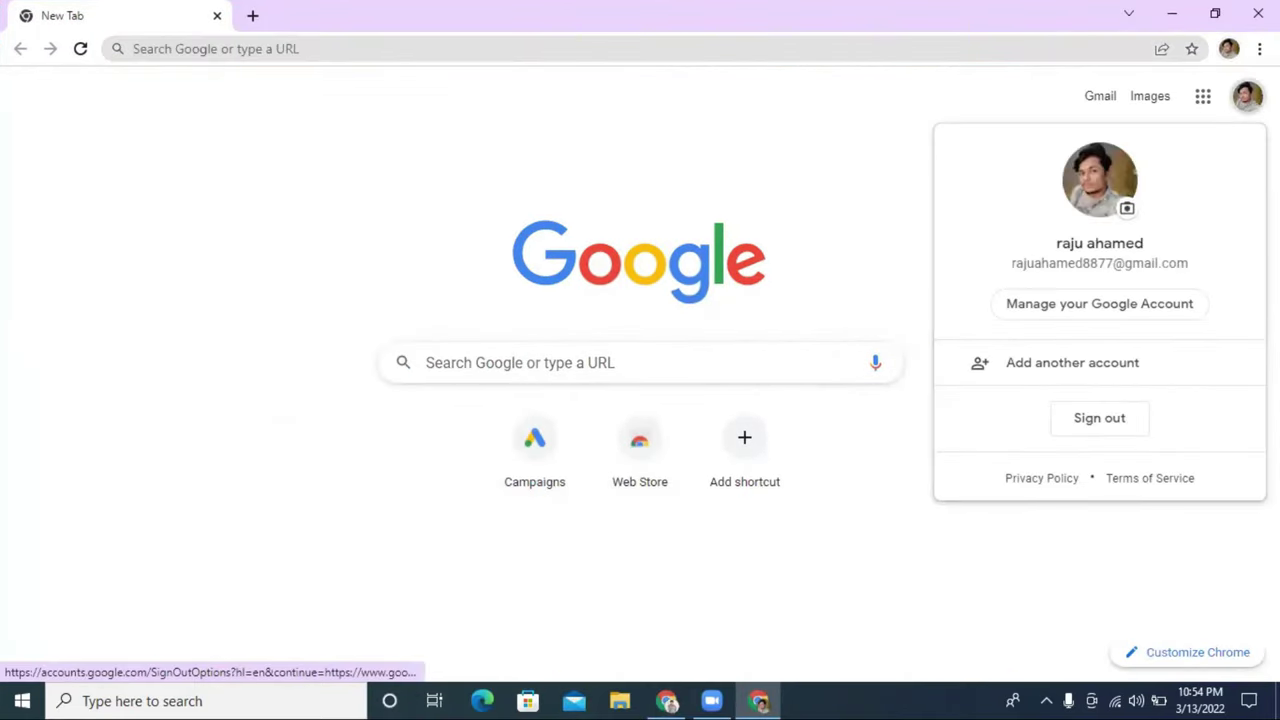
{"action": "left_click", "coordinate": [1258, 14]}
{"action": "double_click", "coordinate": [35, 230]}
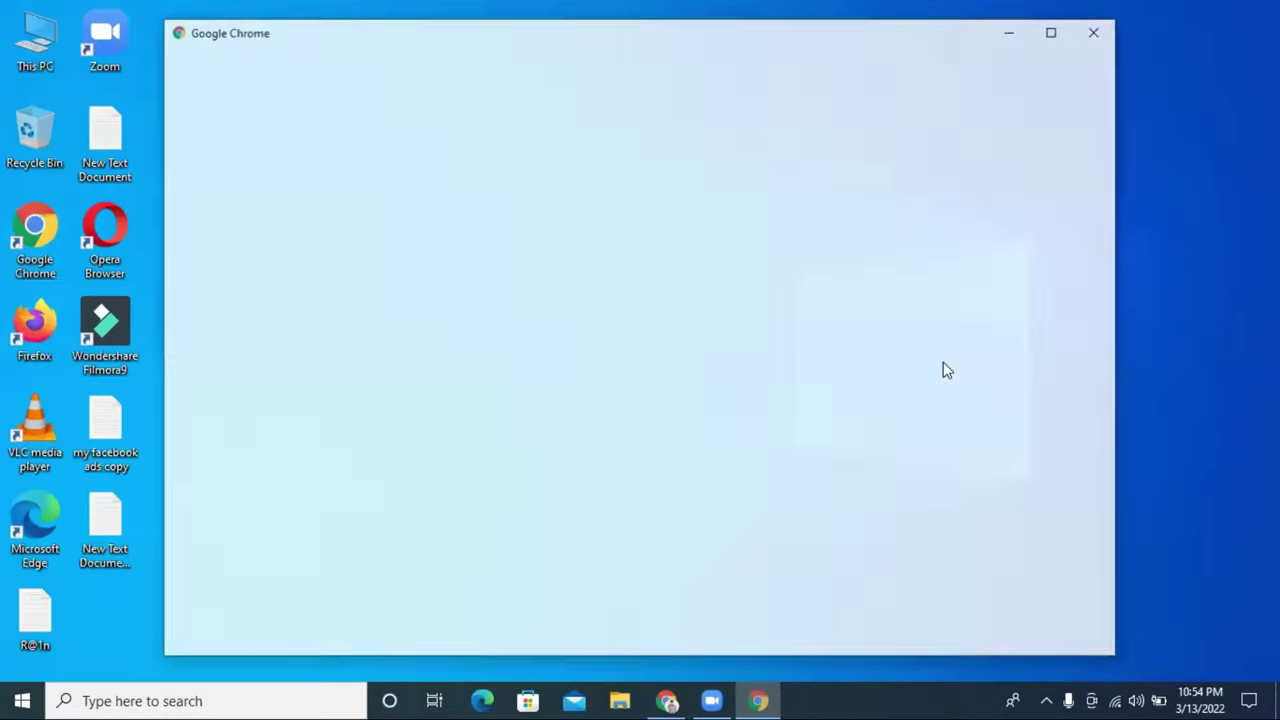
{"action": "scroll", "coordinate": [893, 393], "scroll_direction": "down", "scroll_amount": 2}
{"action": "scroll", "coordinate": [893, 395], "scroll_direction": "down", "scroll_amount": 2}
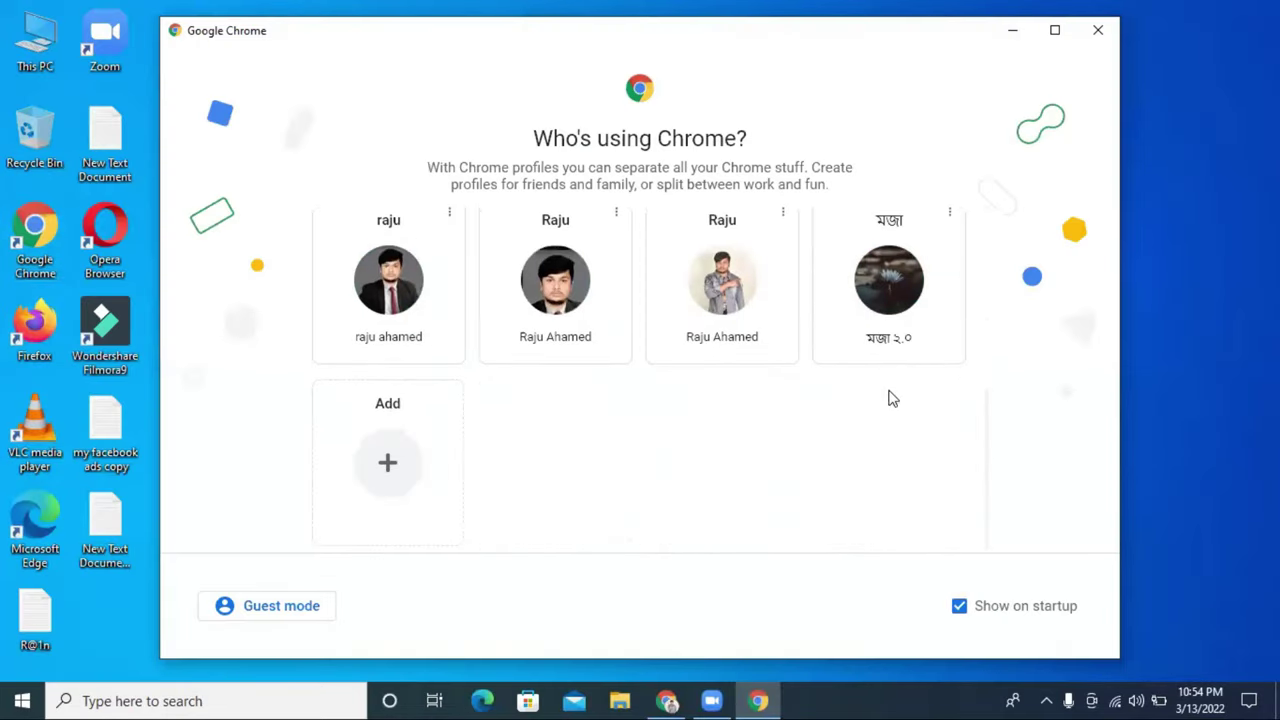
{"action": "scroll", "coordinate": [580, 337], "scroll_direction": "up", "scroll_amount": 3}
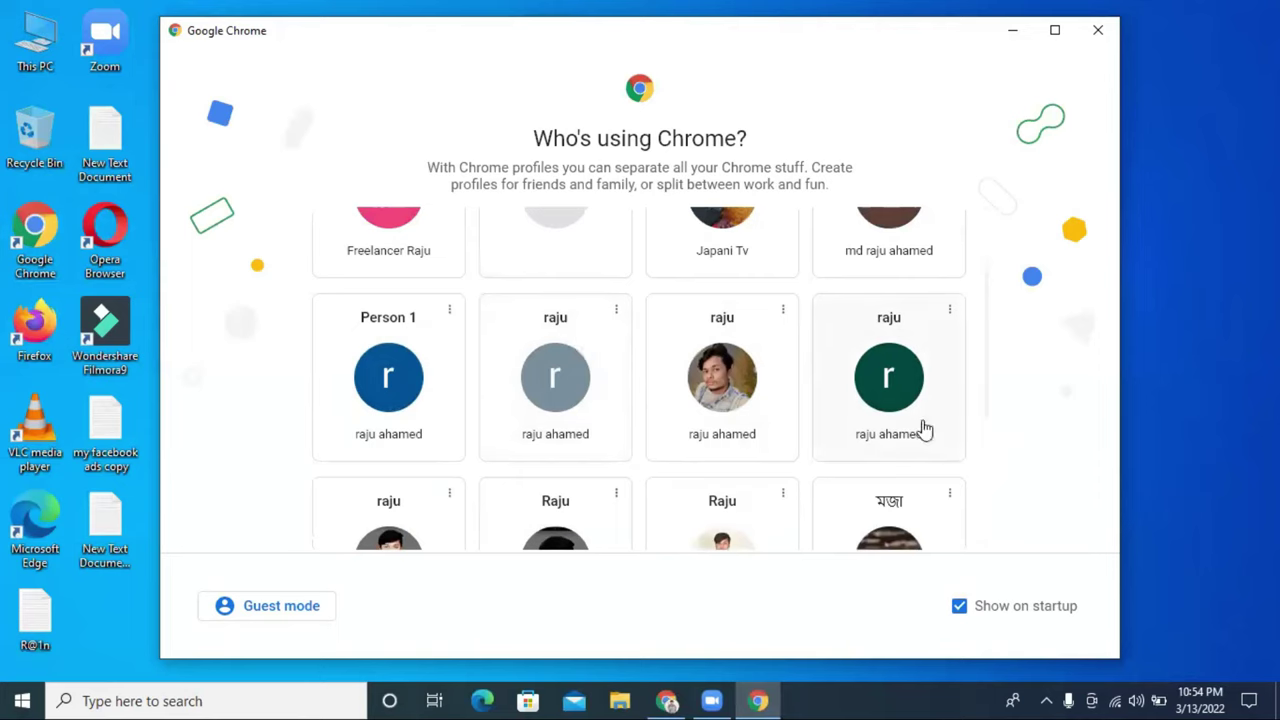
{"action": "left_click", "coordinate": [868, 405]}
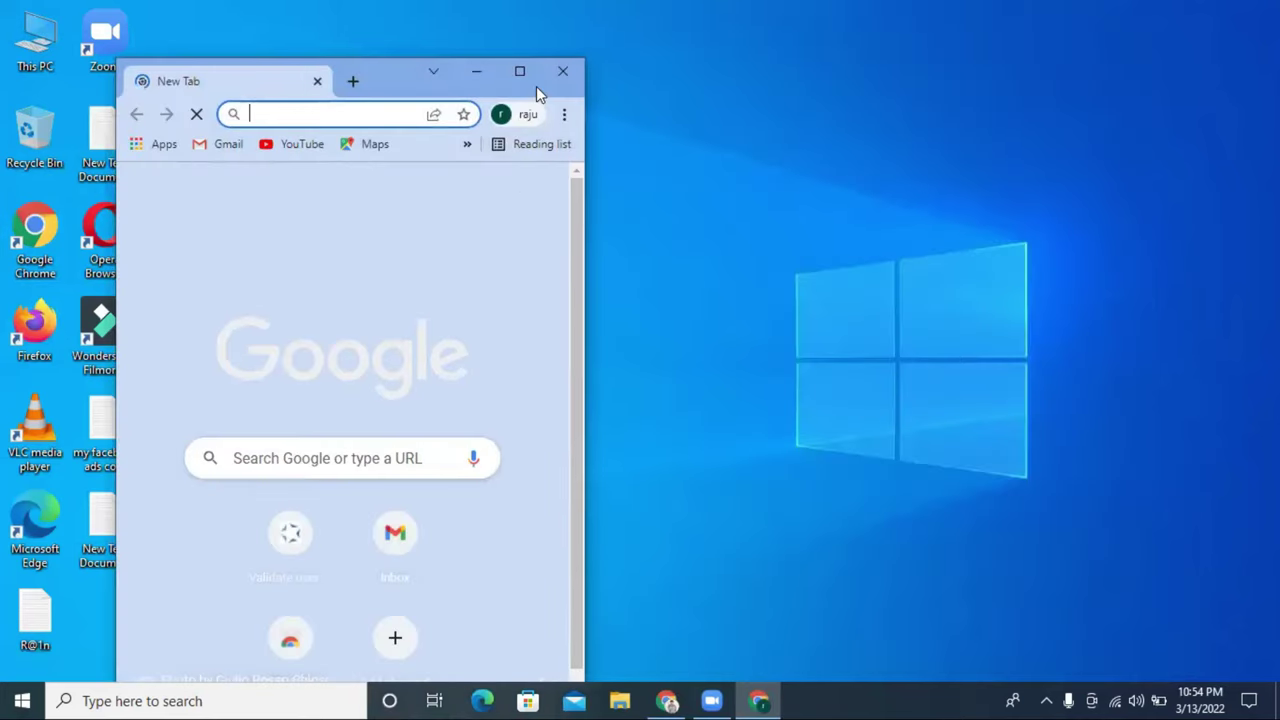
{"action": "left_click", "coordinate": [551, 76]}
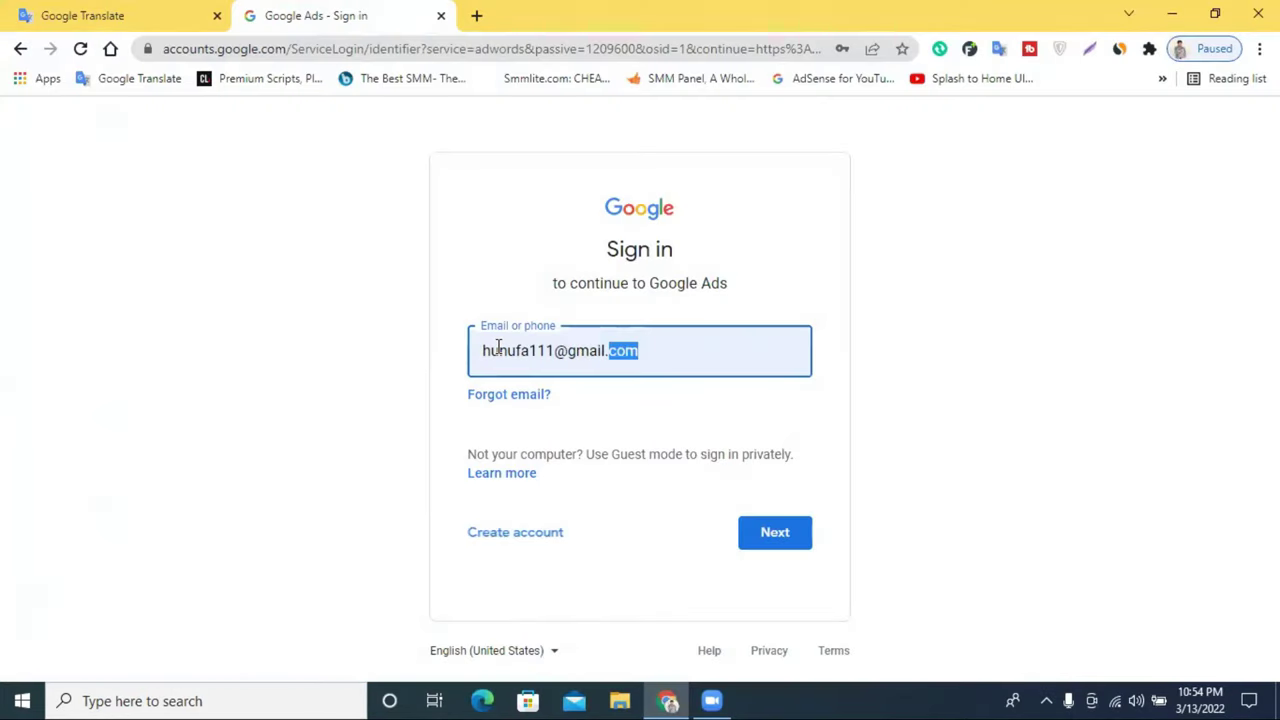
Step: Sign in with the other account's email and pasted password, accepting the Chrome profile switch
{"action": "left_click", "coordinate": [498, 349]}
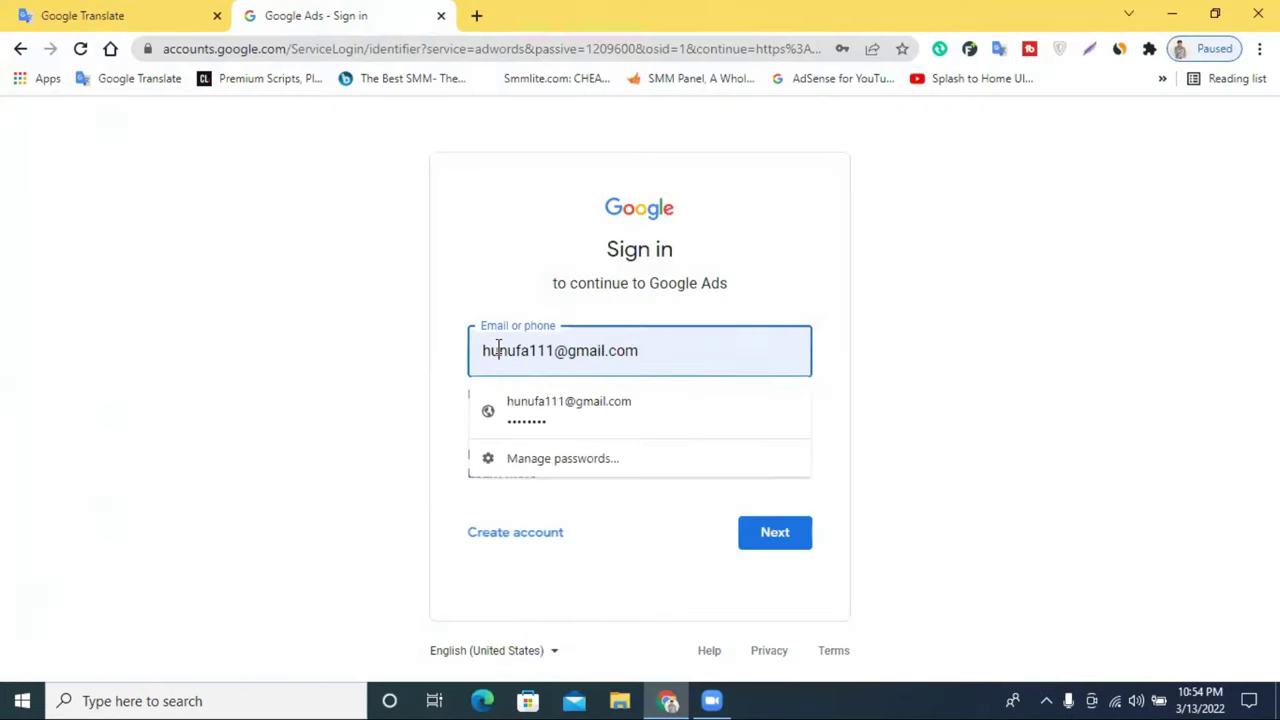
{"action": "left_click_drag", "start_coordinate": [552, 346], "coordinate": [352, 355]}
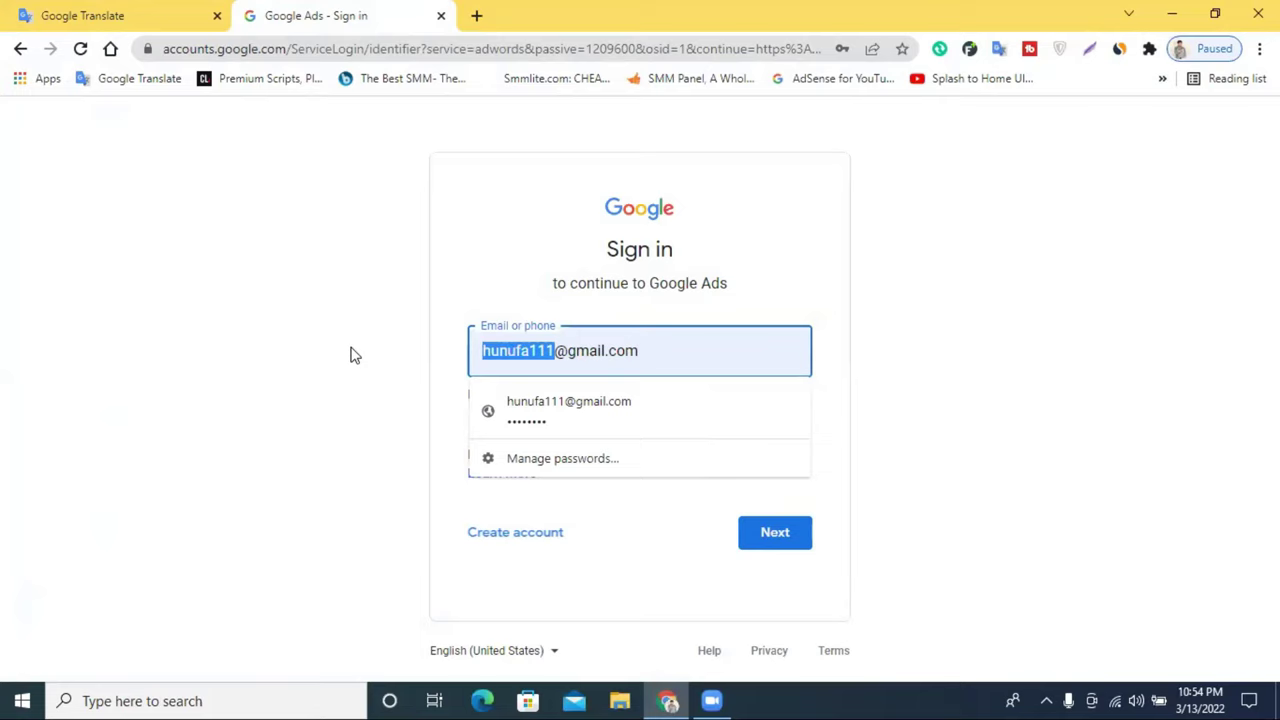
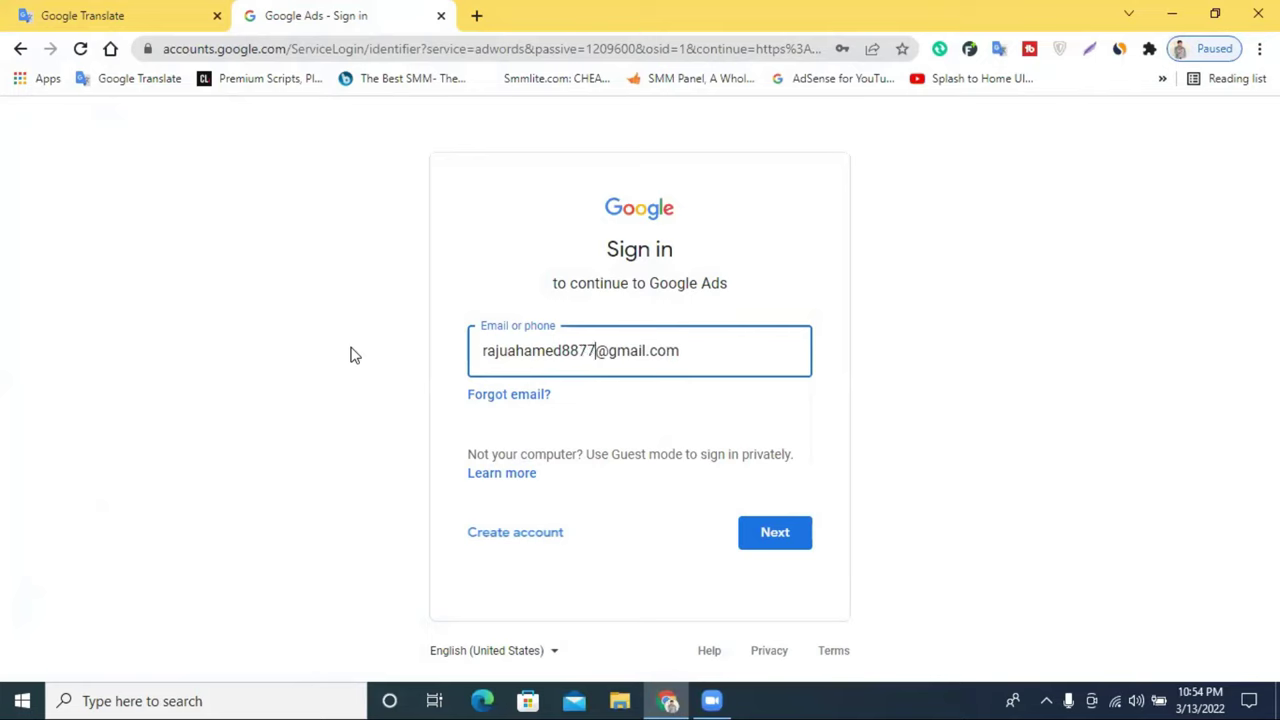
{"action": "key", "text": "Return"}
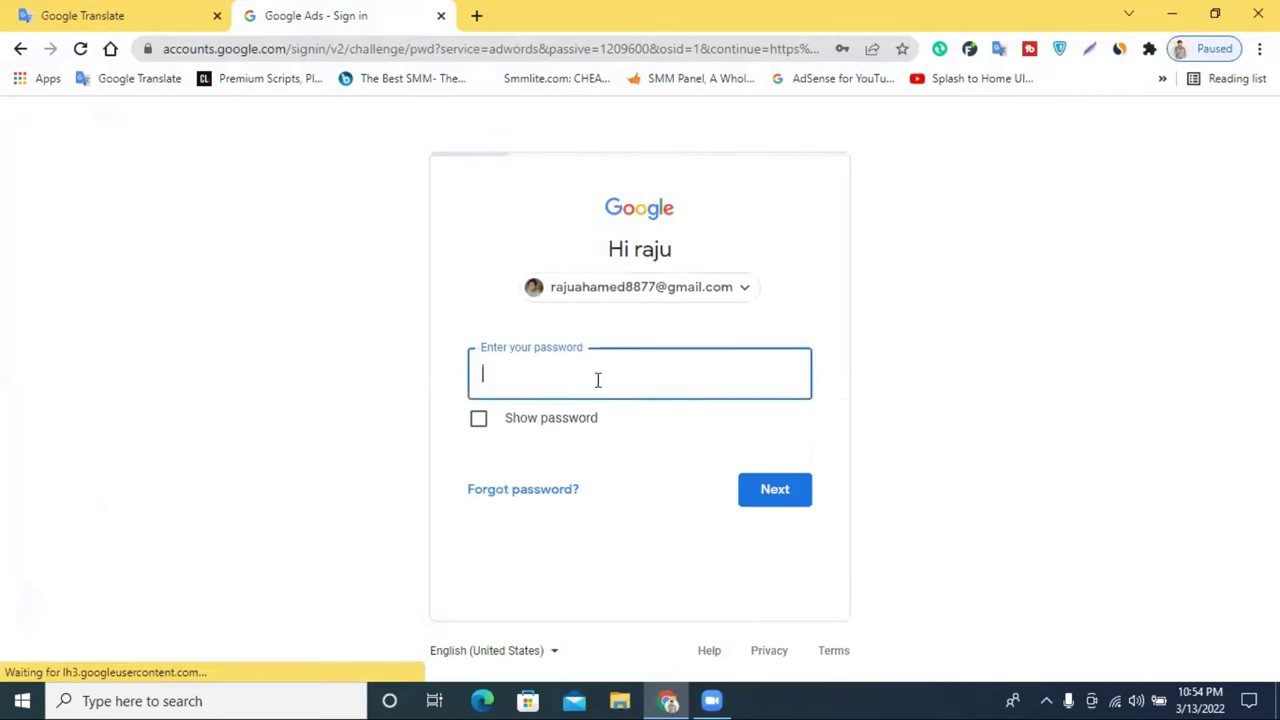
{"action": "left_click", "coordinate": [597, 380]}
{"action": "key", "text": "ctrl+v"}
{"action": "left_click", "coordinate": [746, 496]}
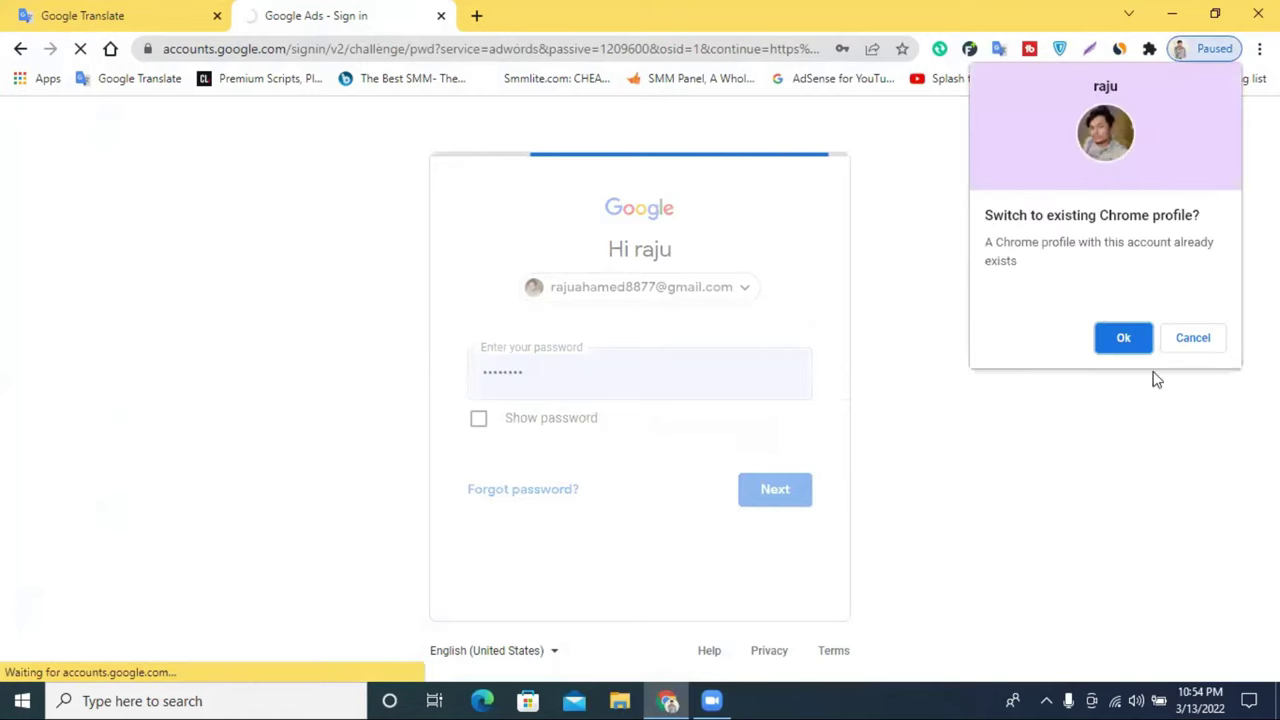
{"action": "left_click", "coordinate": [1140, 347]}
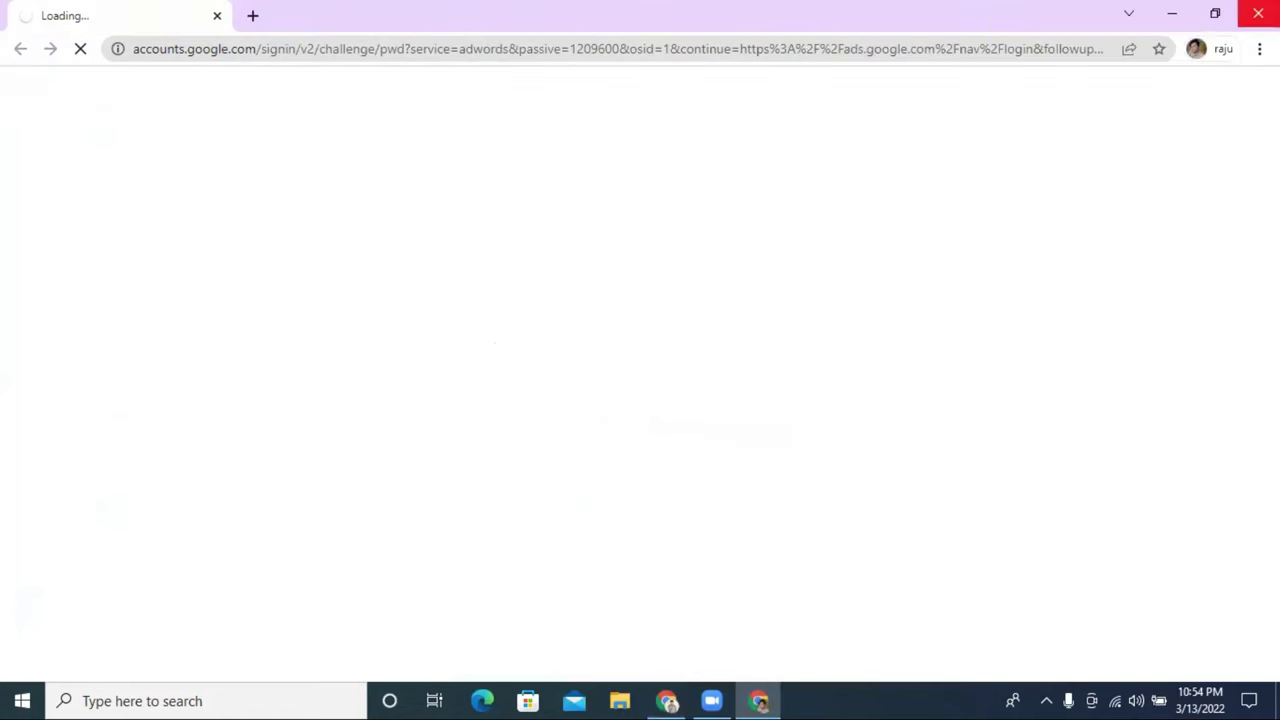
{"action": "left_click", "coordinate": [1231, 126]}
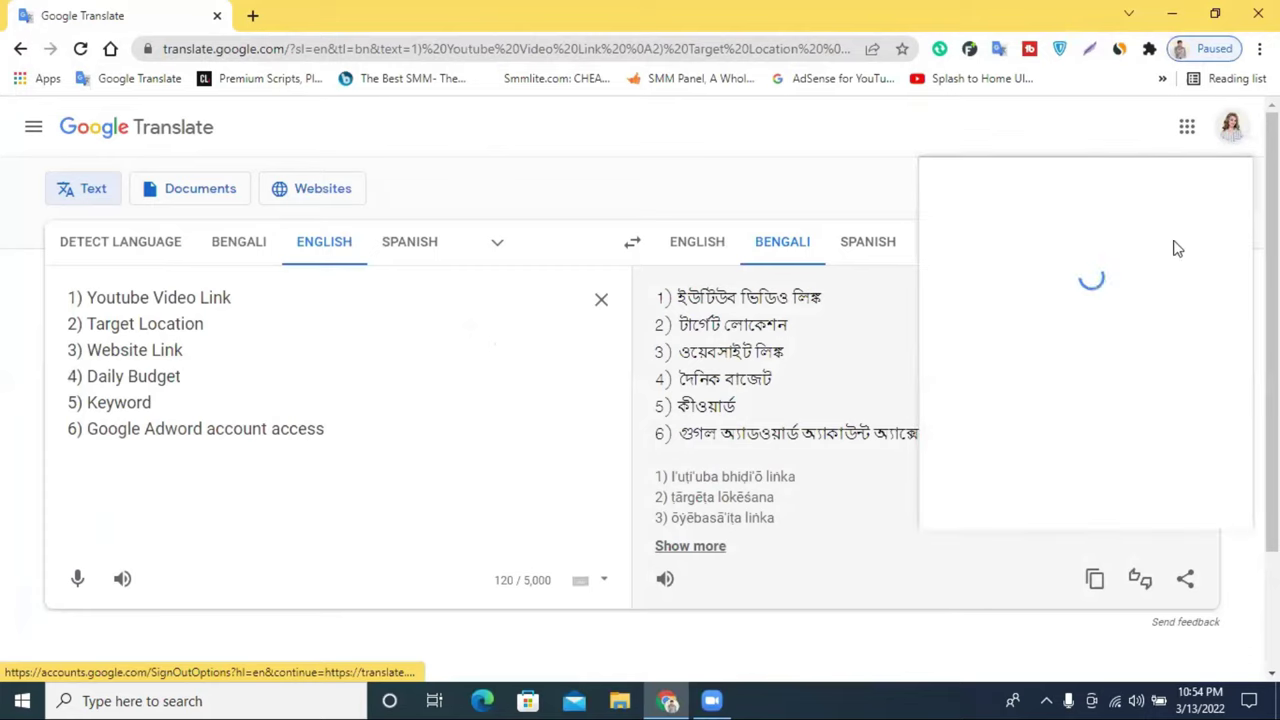
Step: Open Google Ads in a new tab, start signing in, and clear the prefilled email
{"action": "left_click", "coordinate": [254, 15]}
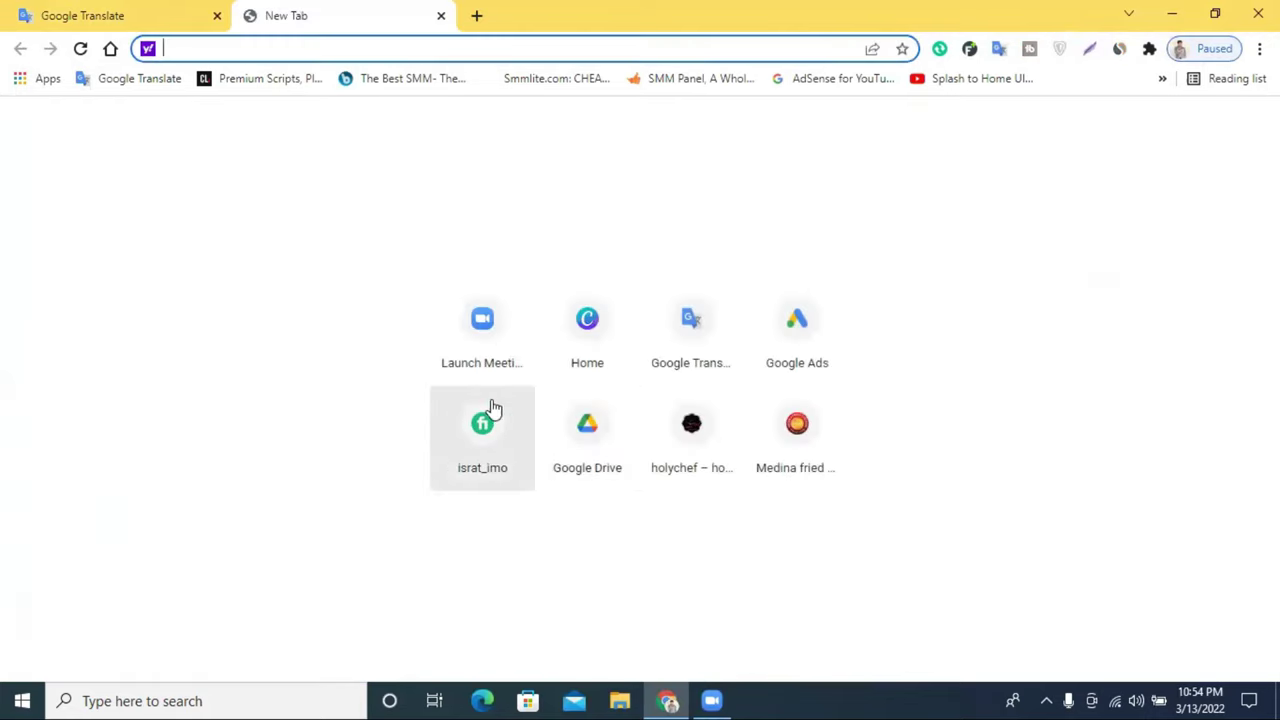
{"action": "left_click", "coordinate": [770, 343]}
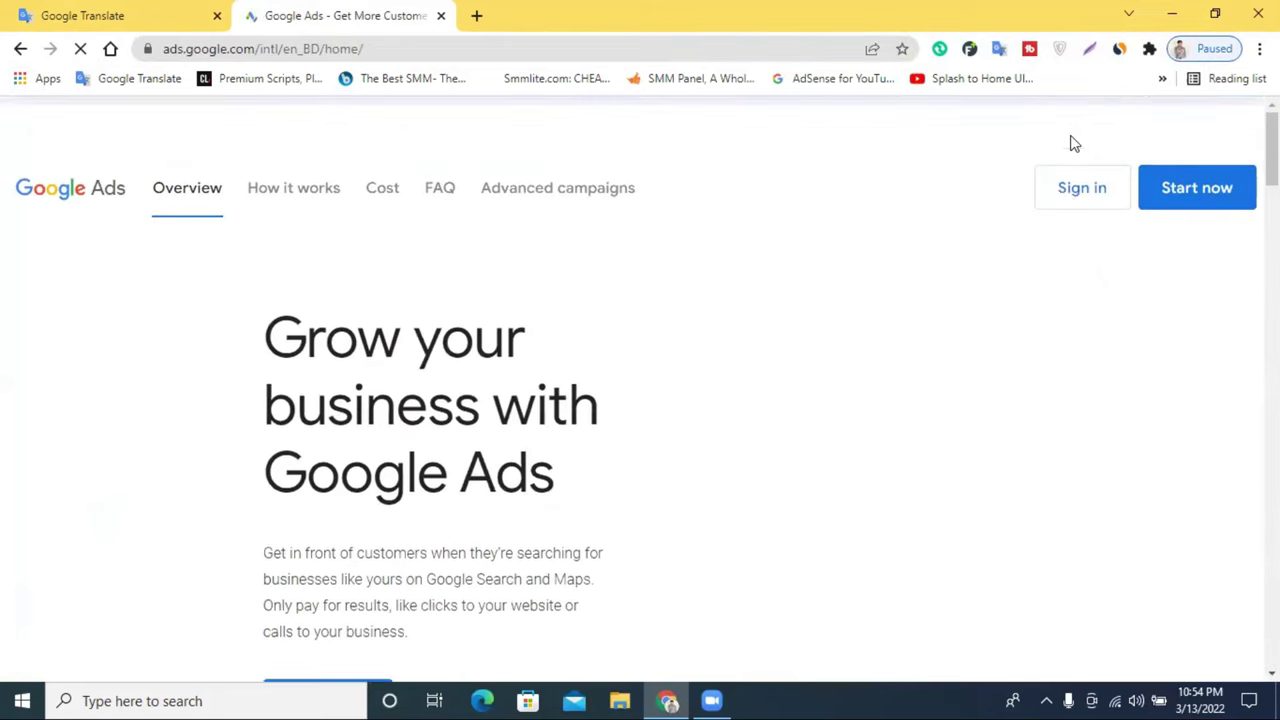
{"action": "left_click", "coordinate": [1085, 190]}
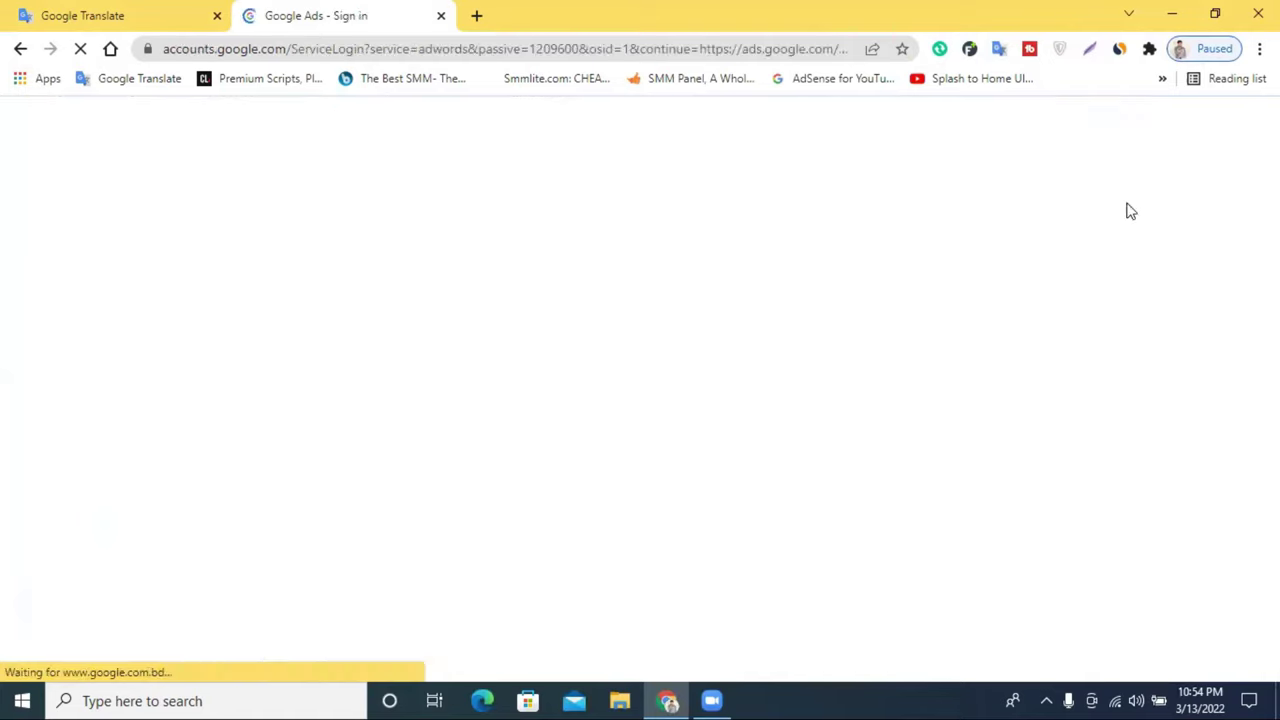
{"action": "left_click", "coordinate": [673, 337]}
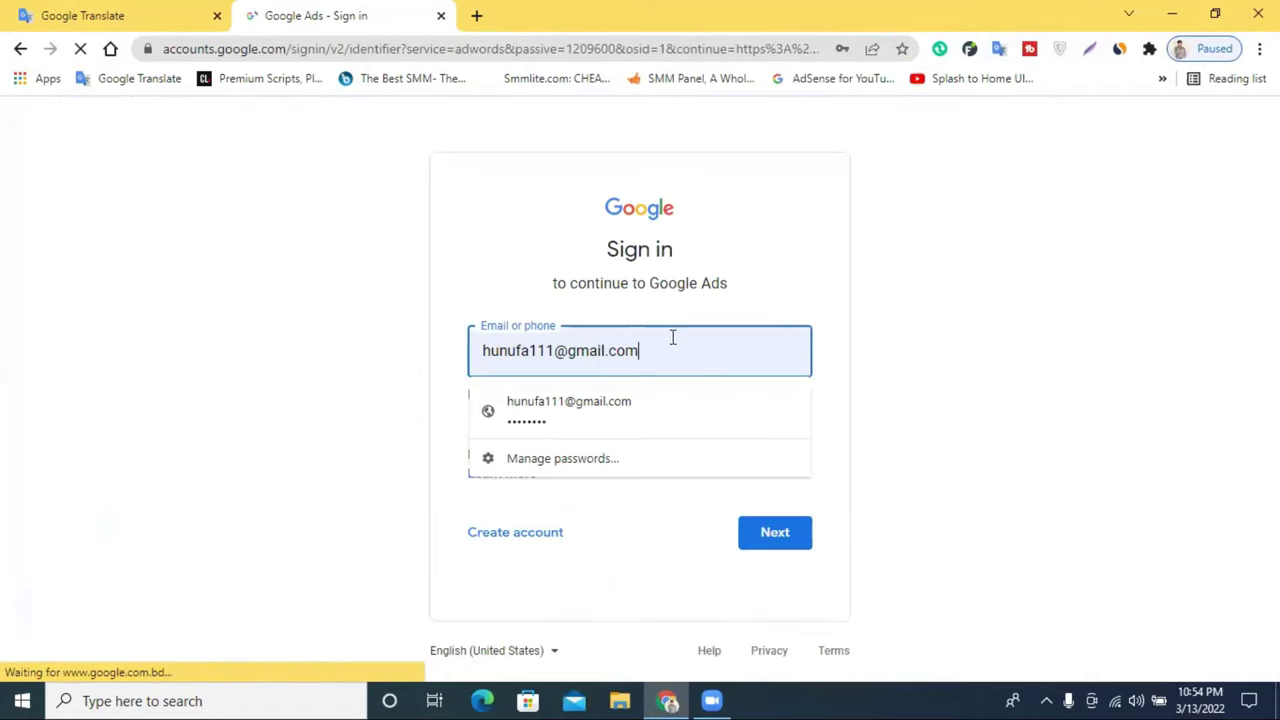
{"action": "left_click", "coordinate": [951, 369]}
{"action": "left_click", "coordinate": [731, 357]}
{"action": "key", "text": "ctrl+shift+Left"}
{"action": "key", "text": "BackSpace"}
{"action": "key", "text": "BackSpace"}
{"action": "key", "text": "BackSpace"}
{"action": "key", "text": "BackSpace"}
{"action": "key", "text": "BackSpace"}
{"action": "key", "text": "BackSpace"}
{"action": "key", "text": "BackSpace"}
{"action": "key", "text": "BackSpace"}
{"action": "key", "text": "BackSpace"}
{"action": "key", "text": "BackSpace"}
{"action": "key", "text": "BackSpace"}
{"action": "key", "text": "BackSpace"}
{"action": "key", "text": "BackSpace"}
{"action": "key", "text": "BackSpace"}
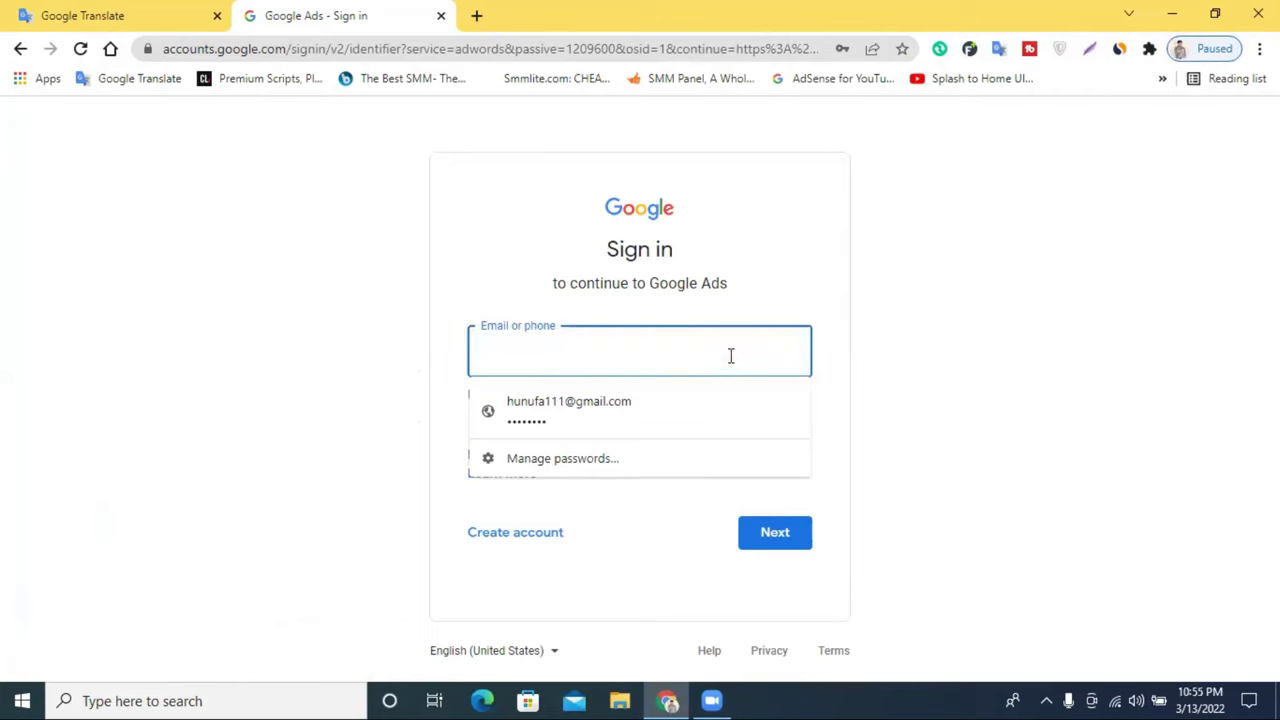
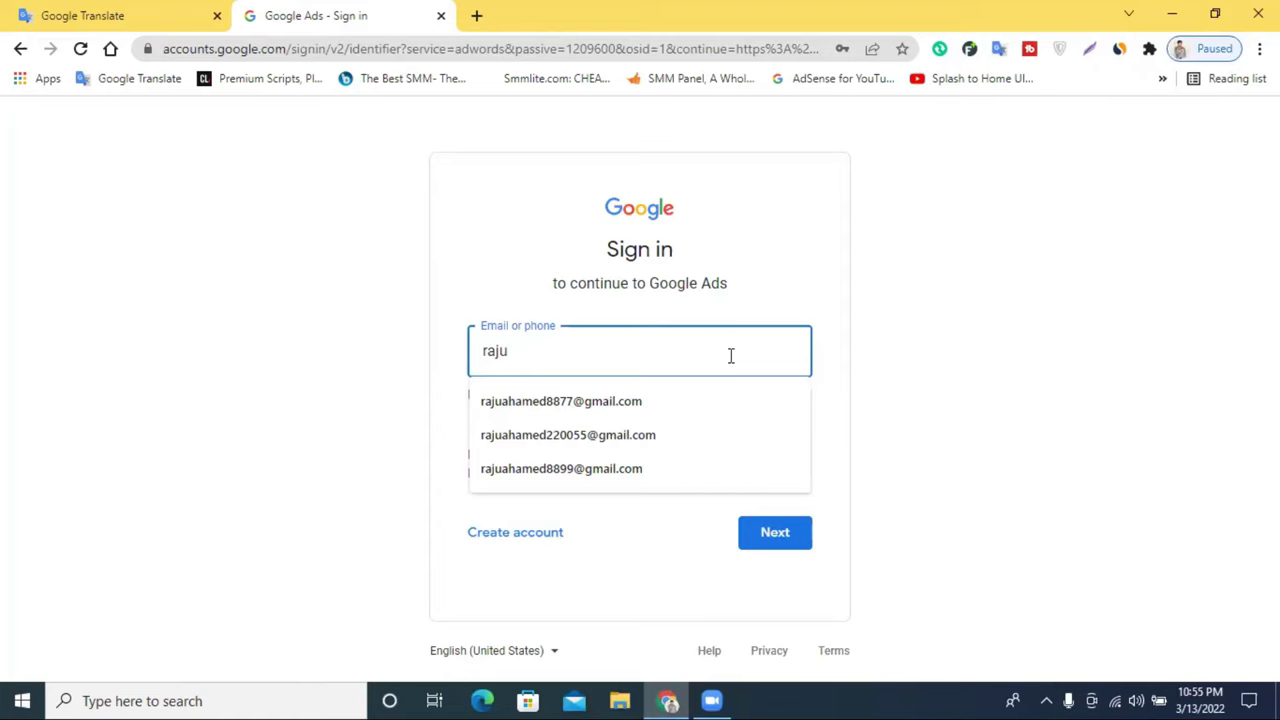
Step: Sign in with the suggested account email and password, declining the Chrome profile switch
{"action": "left_click", "coordinate": [689, 405]}
{"action": "left_click", "coordinate": [797, 538]}
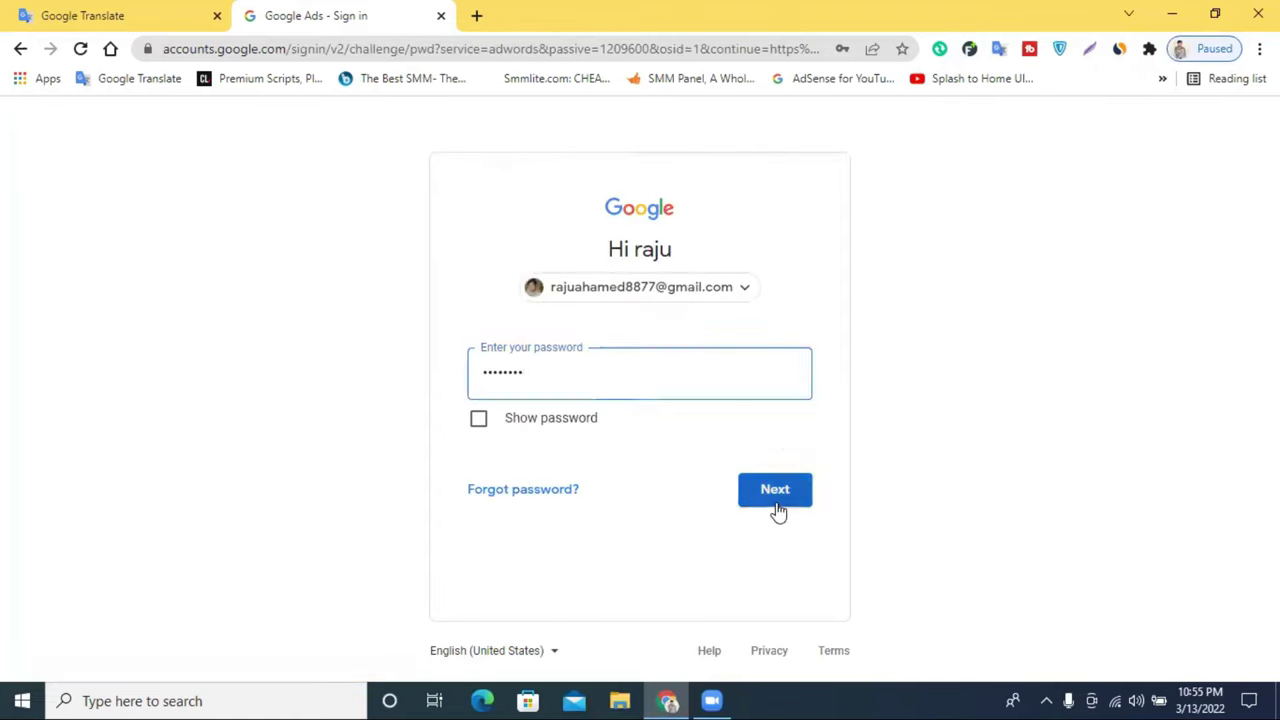
{"action": "left_click", "coordinate": [777, 505]}
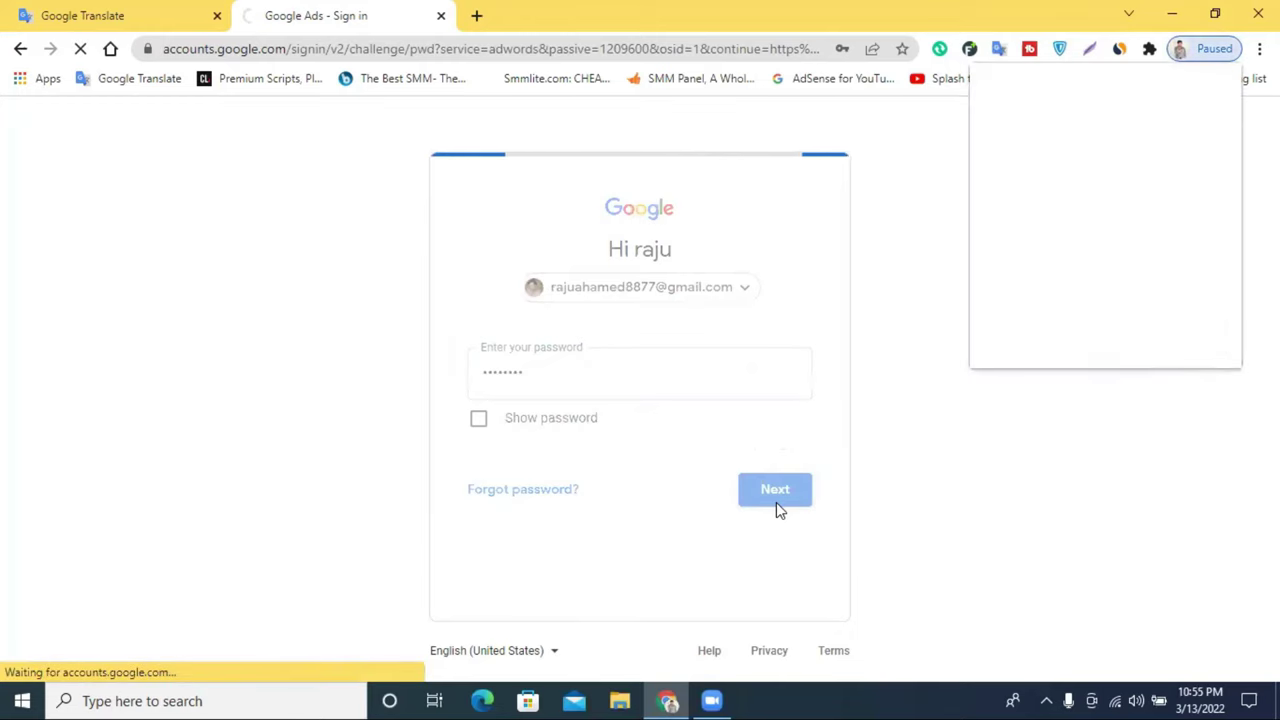
{"action": "left_click", "coordinate": [1210, 344]}
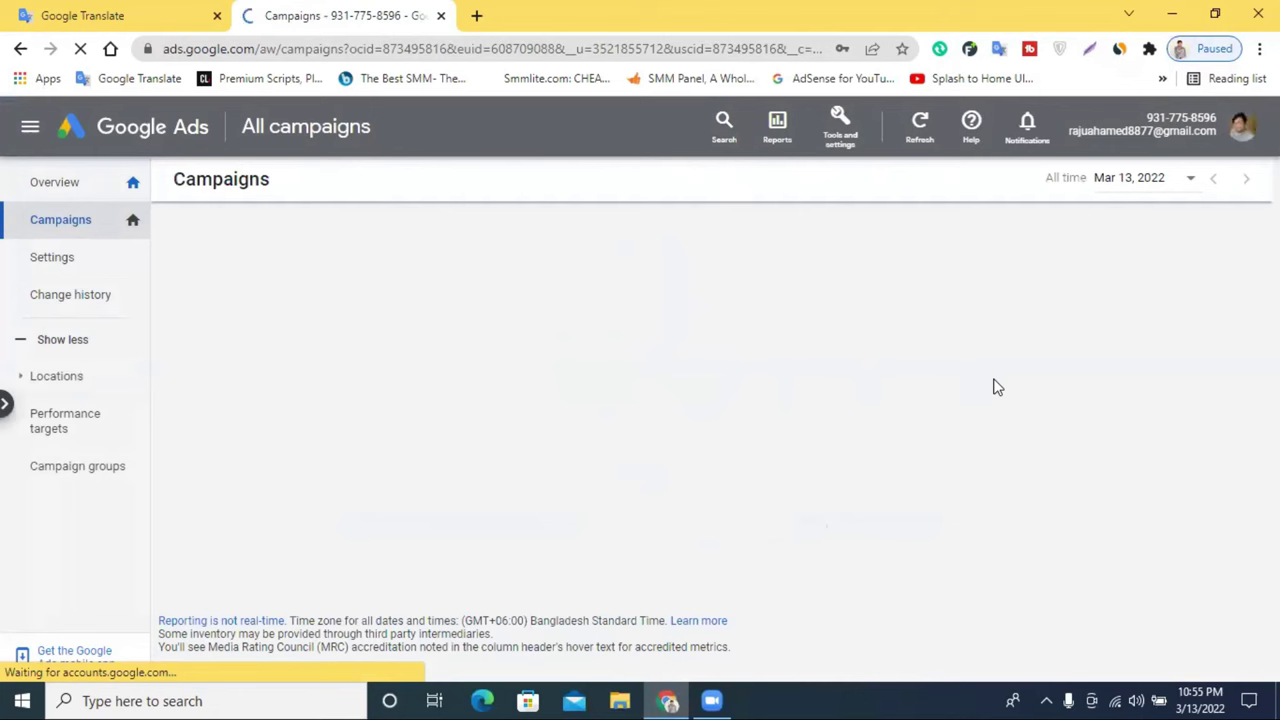
Step: Start and confirm creating a new Google Ads account from the account menu
{"action": "left_click", "coordinate": [1243, 127]}
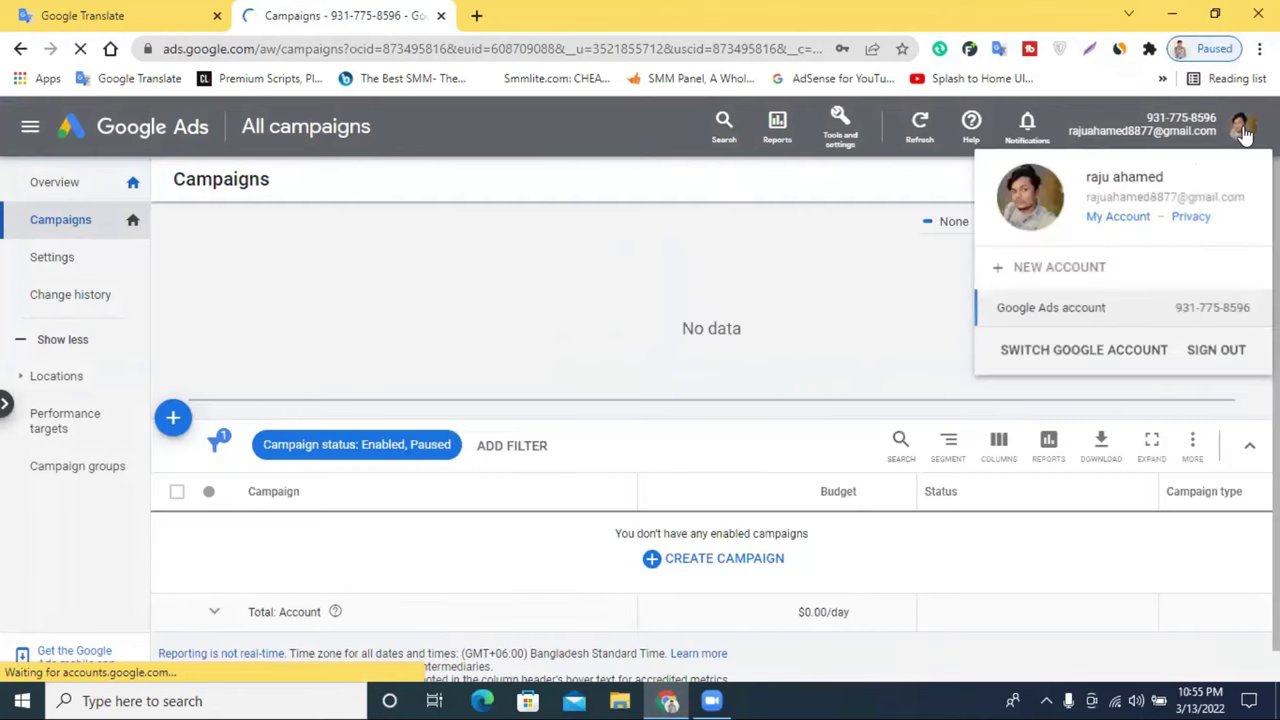
{"action": "left_click", "coordinate": [1043, 272]}
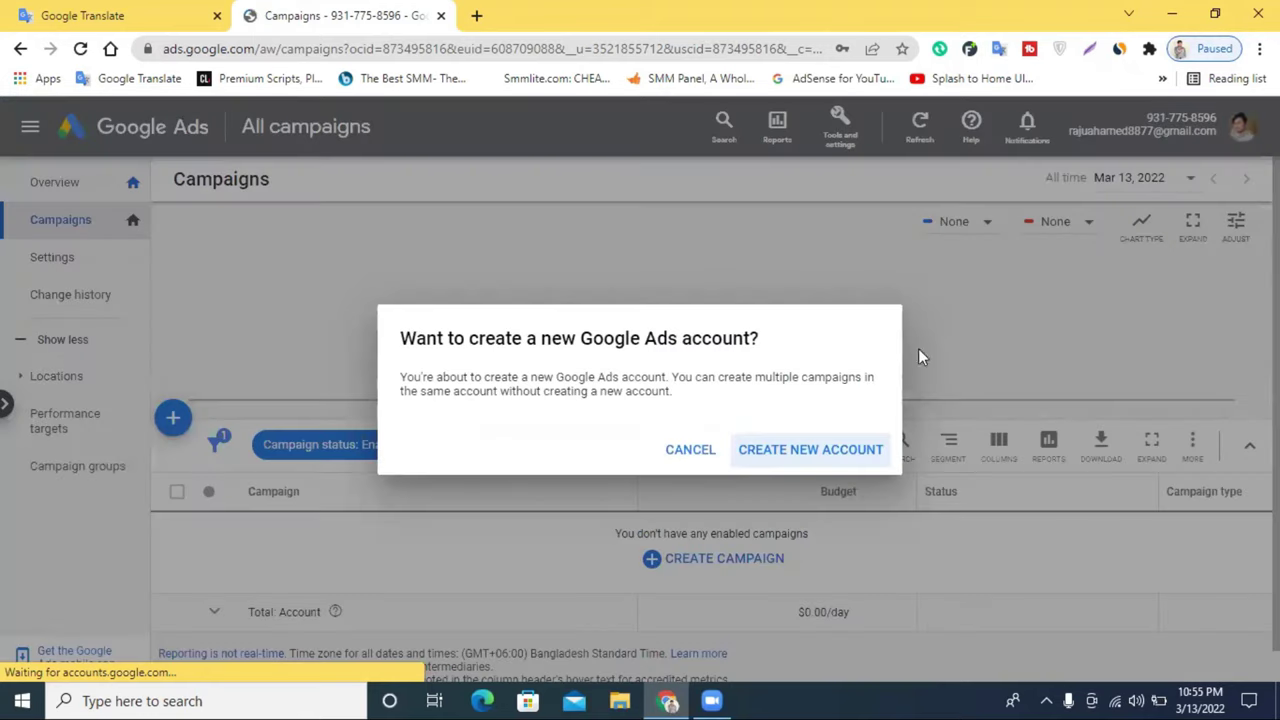
{"action": "left_click", "coordinate": [763, 452]}
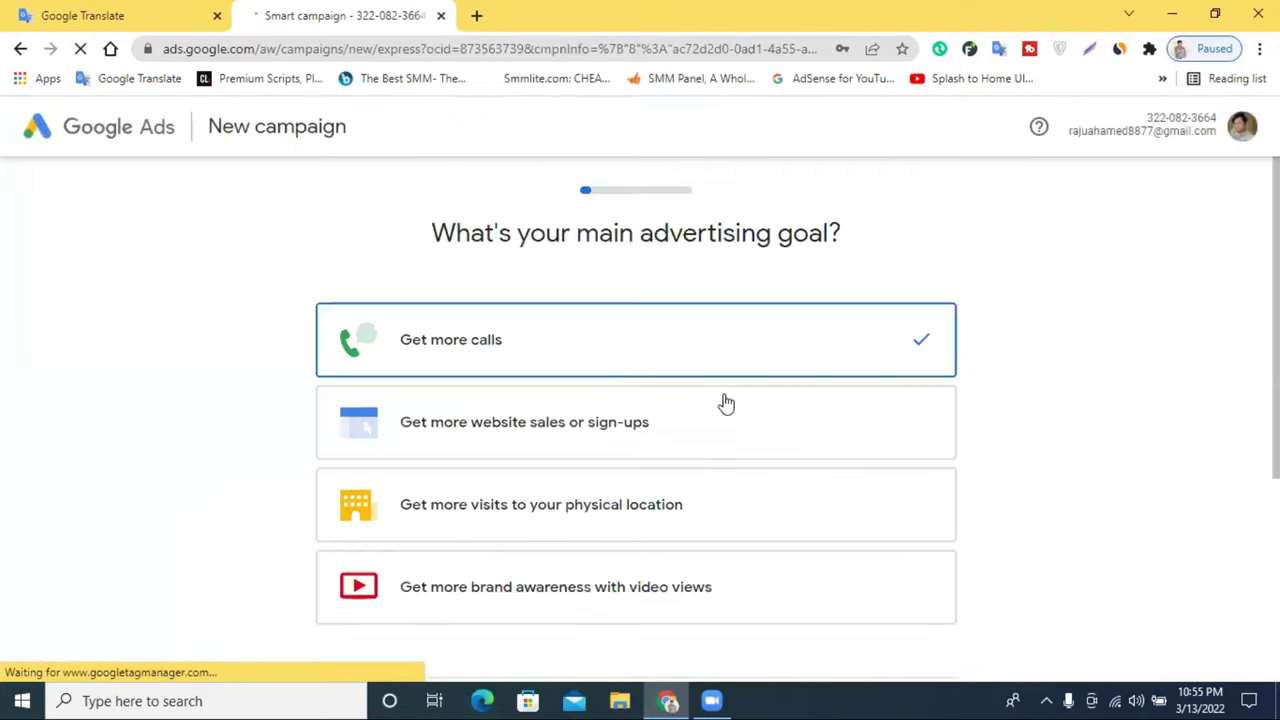
{"action": "scroll", "coordinate": [659, 340], "scroll_direction": "down", "scroll_amount": 3}
{"action": "scroll", "coordinate": [973, 346], "scroll_direction": "up", "scroll_amount": 3}
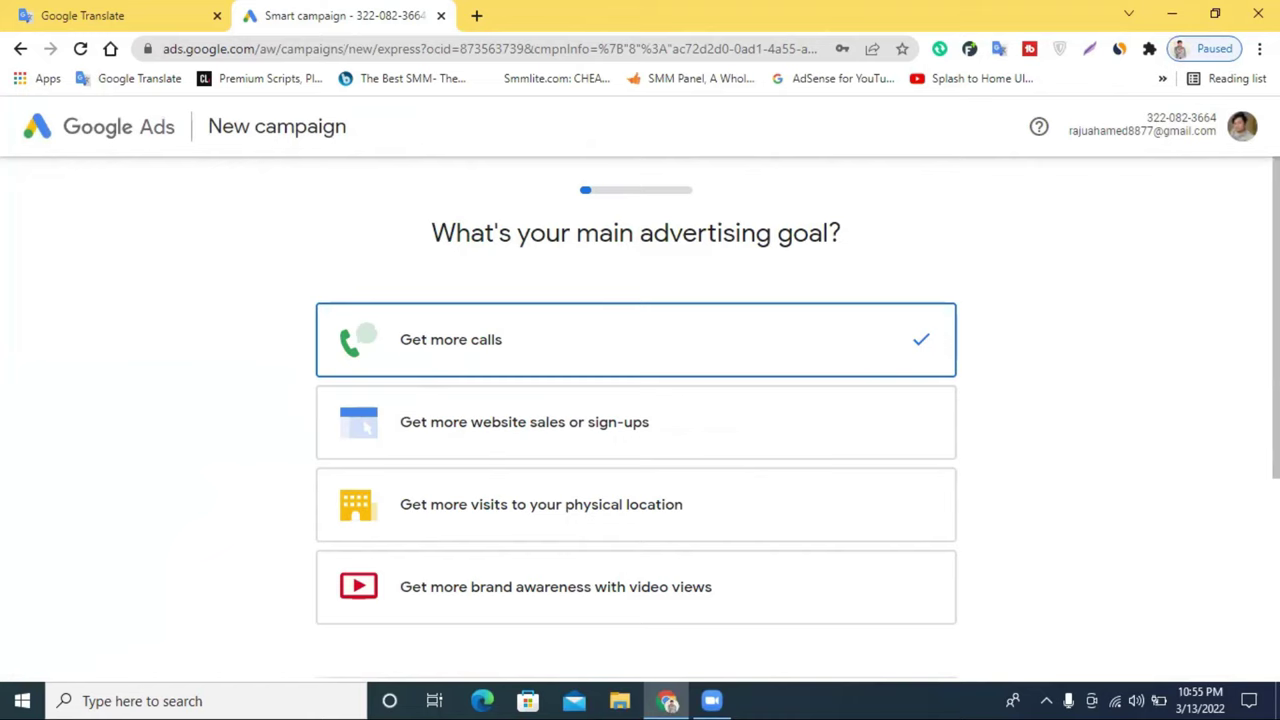
Step: Check the Google account panel, close it, and reopen the account menu on the goal page
{"action": "left_click", "coordinate": [1241, 126]}
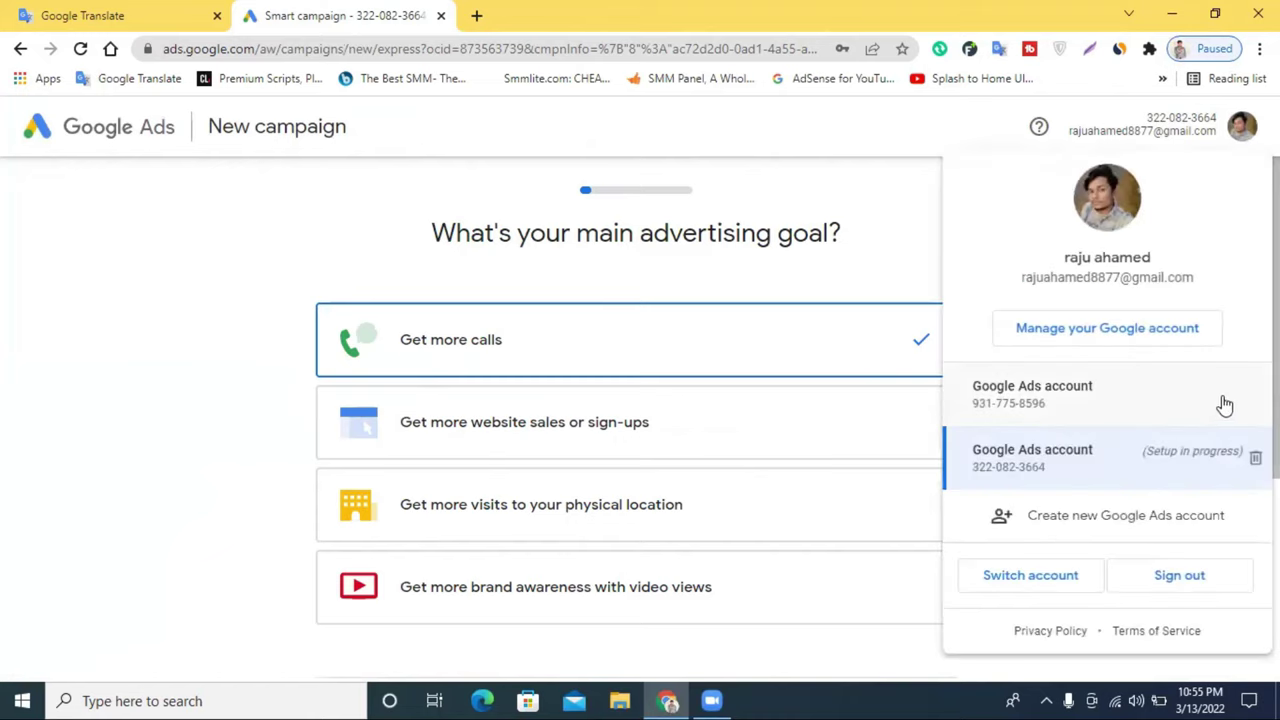
{"action": "left_click", "coordinate": [223, 252]}
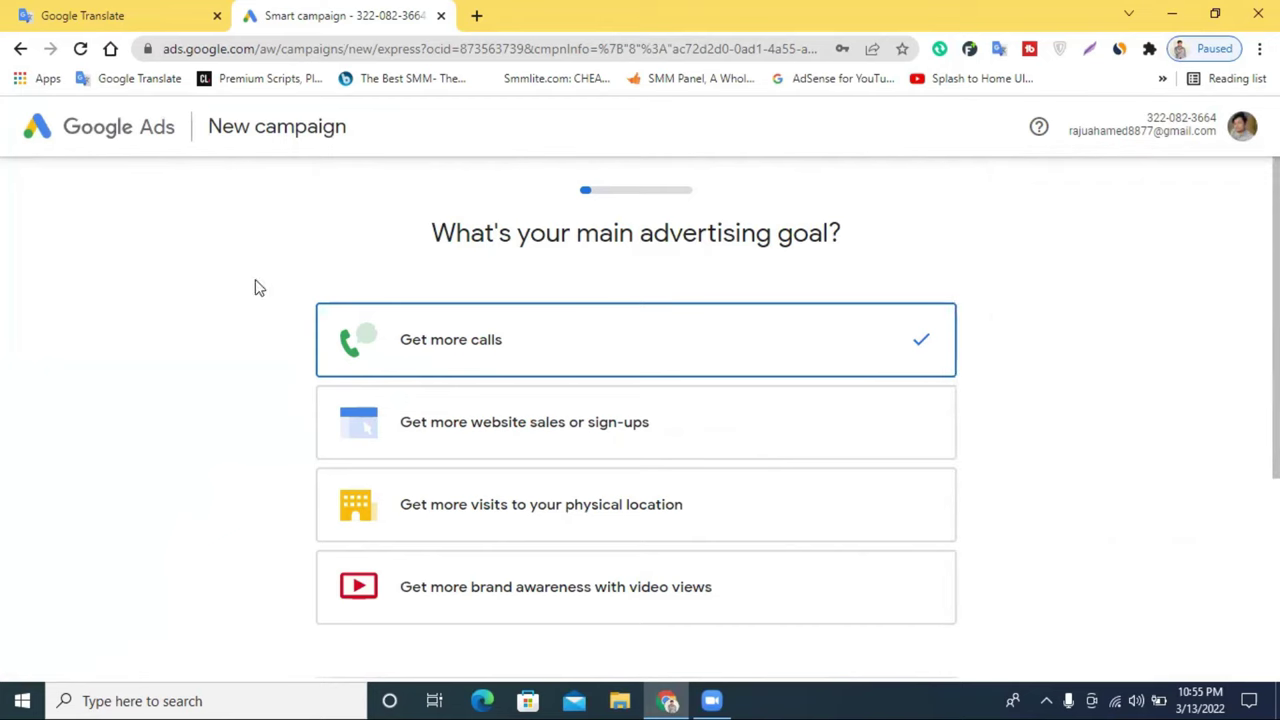
{"action": "scroll", "coordinate": [575, 335], "scroll_direction": "down", "scroll_amount": 2}
{"action": "scroll", "coordinate": [573, 336], "scroll_direction": "down", "scroll_amount": 1}
{"action": "scroll", "coordinate": [709, 346], "scroll_direction": "up", "scroll_amount": 2}
{"action": "scroll", "coordinate": [800, 368], "scroll_direction": "down", "scroll_amount": 2}
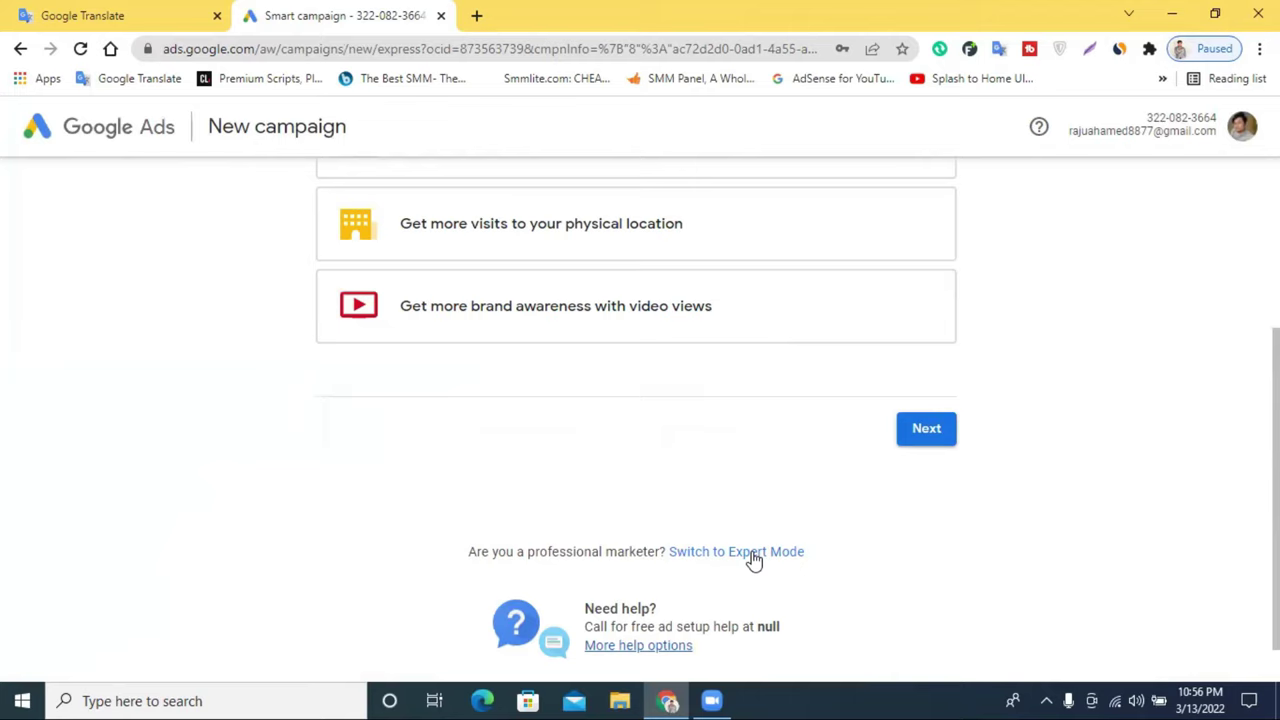
{"action": "left_click", "coordinate": [1240, 132]}
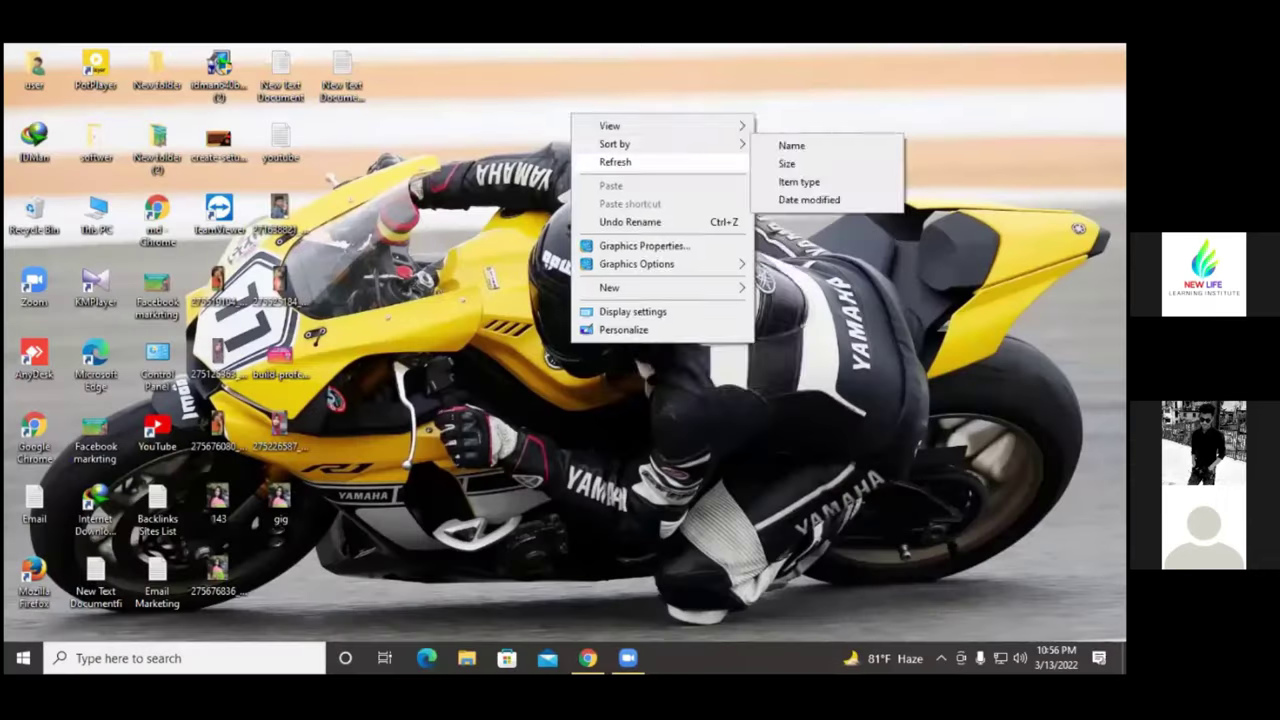
Step: Refresh the desktop, relaunch Chrome, and switch to a different Google account in a new tab
{"action": "right_click", "coordinate": [620, 158]}
{"action": "left_click", "coordinate": [700, 206]}
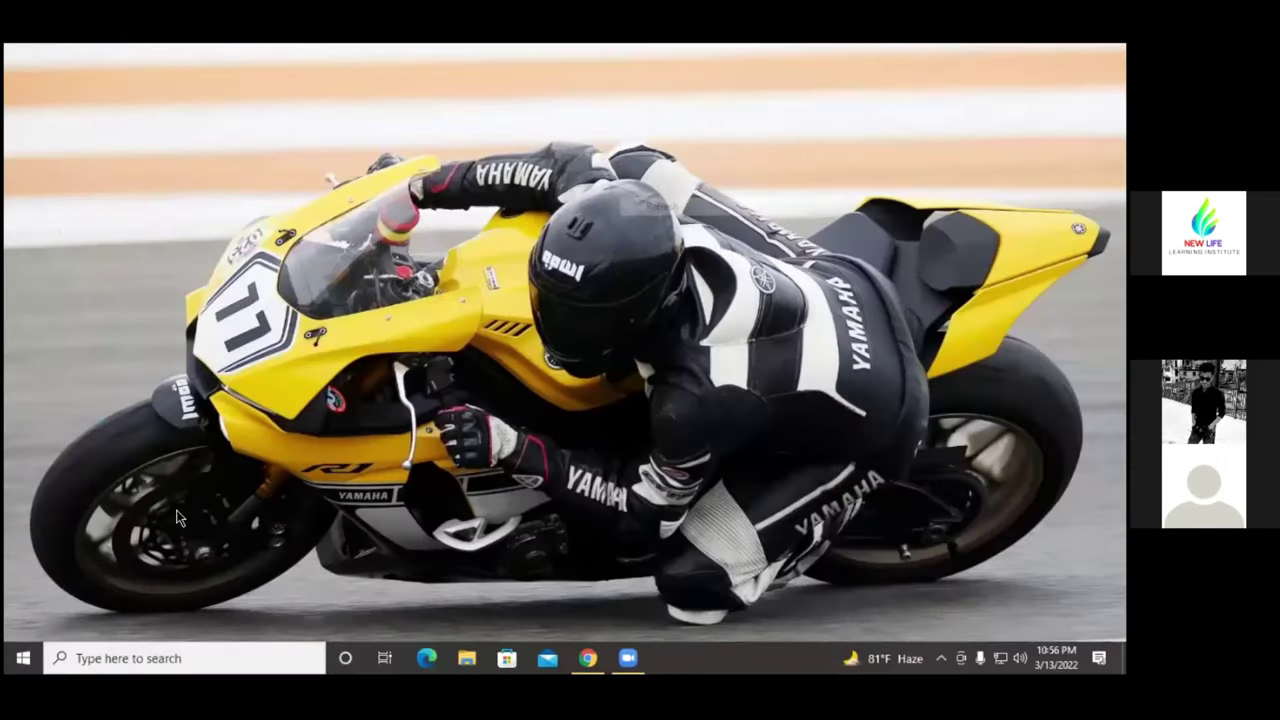
{"action": "double_click", "coordinate": [72, 430]}
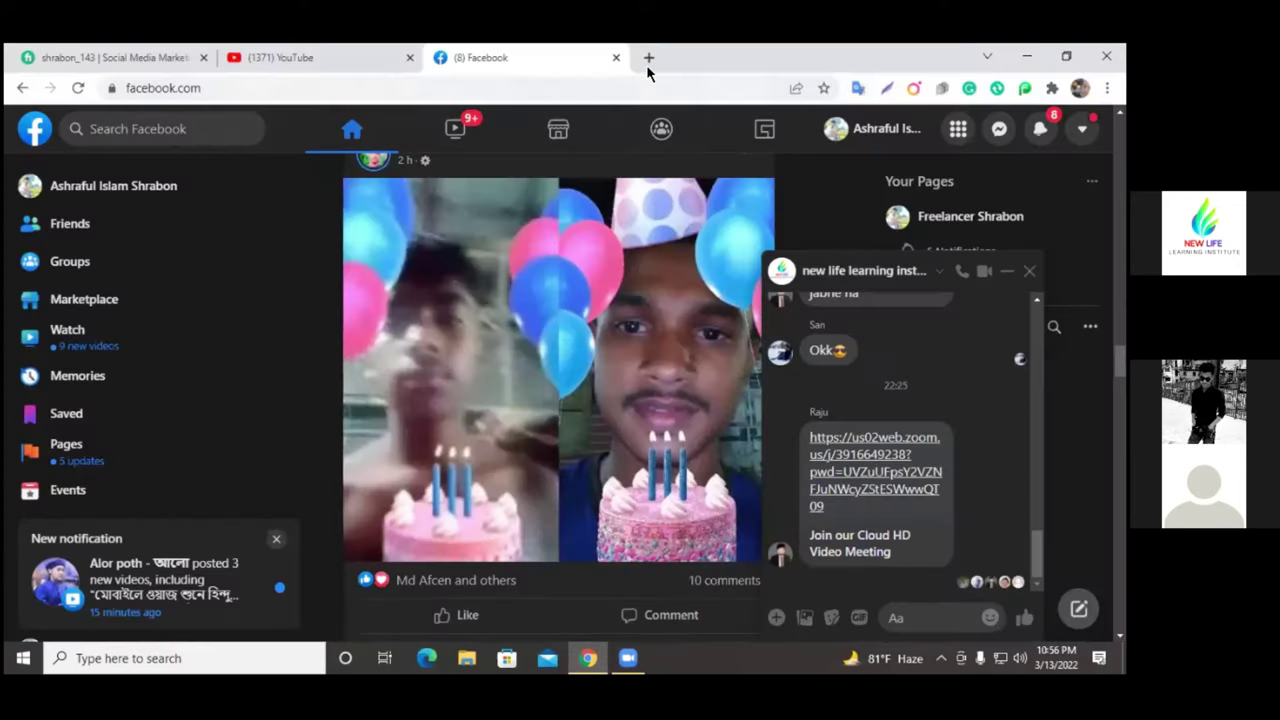
{"action": "left_click", "coordinate": [648, 60]}
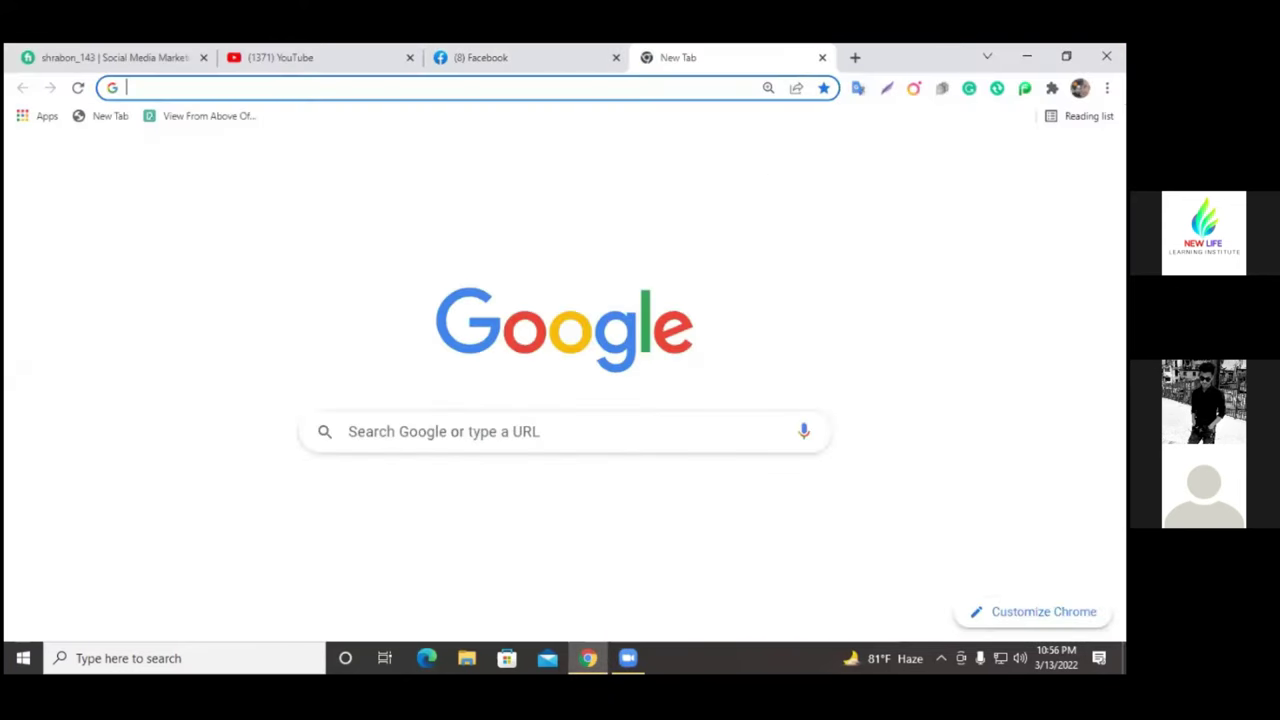
{"action": "left_click", "coordinate": [1080, 162]}
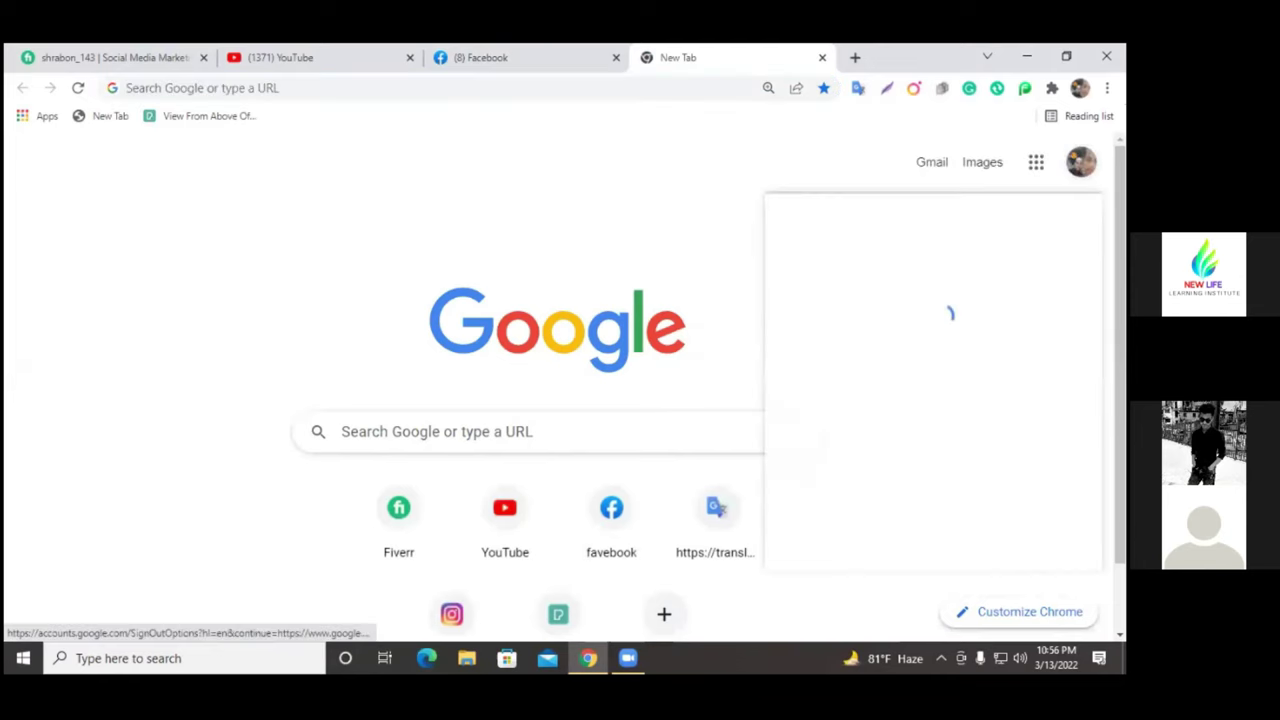
{"action": "scroll", "coordinate": [940, 460], "scroll_direction": "down", "scroll_amount": 3}
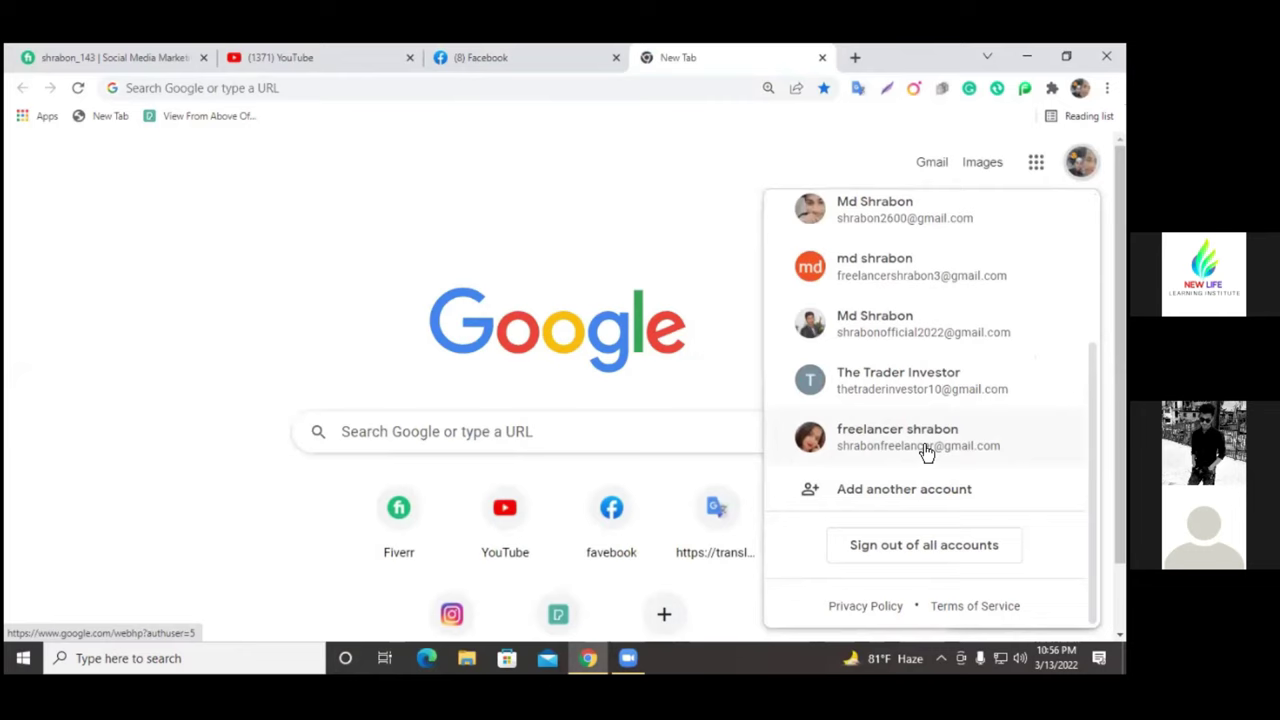
{"action": "left_click", "coordinate": [925, 440]}
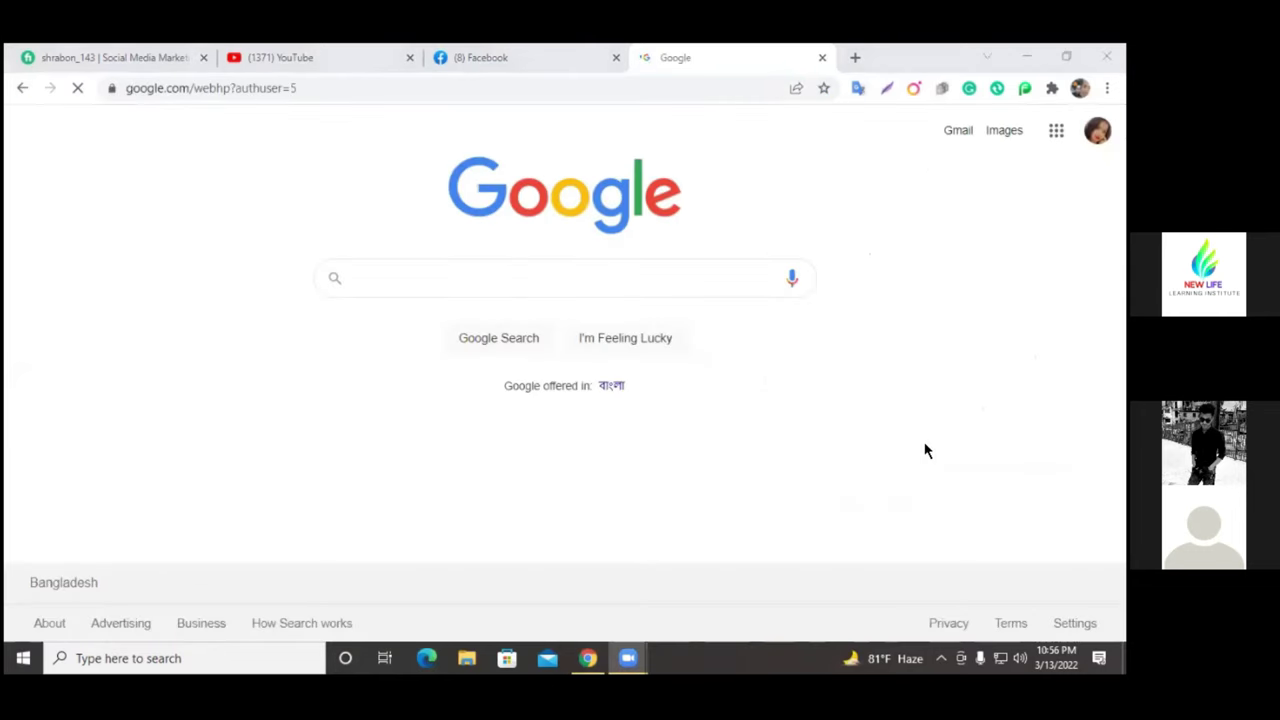
Step: Search for 'ads .google.com' from the address bar
{"action": "left_click", "coordinate": [362, 88]}
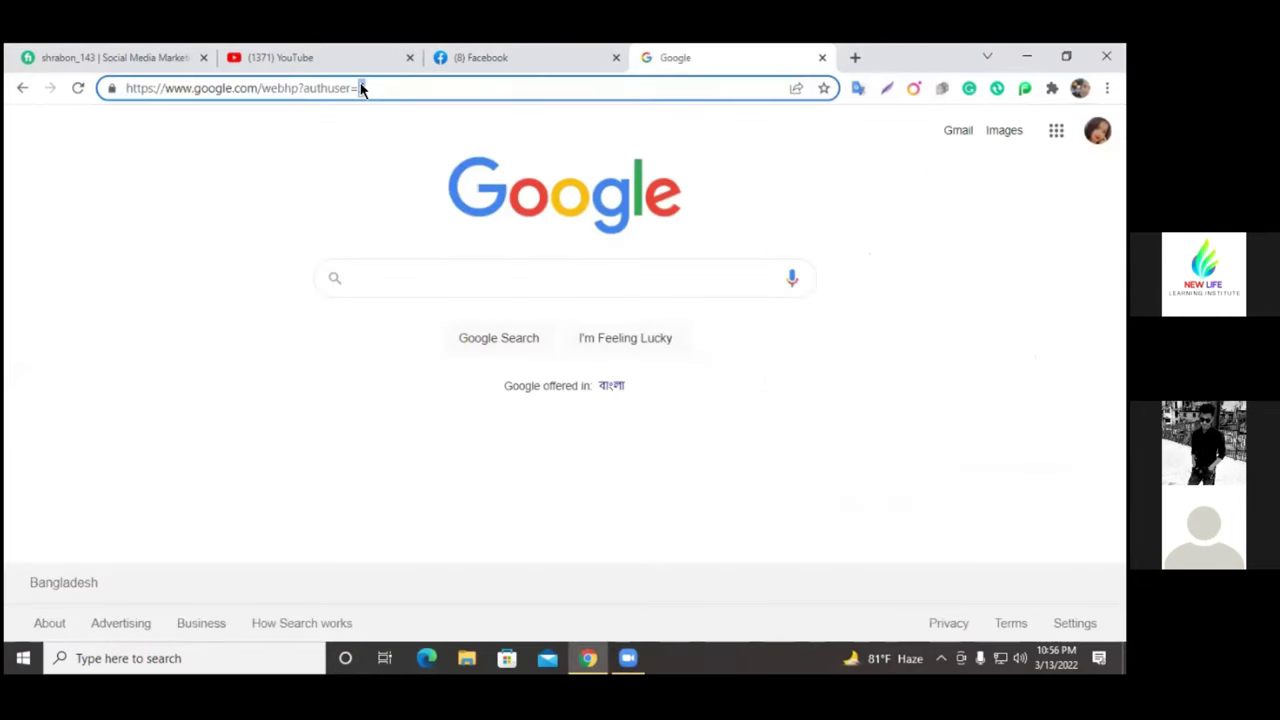
{"action": "left_click", "coordinate": [362, 88]}
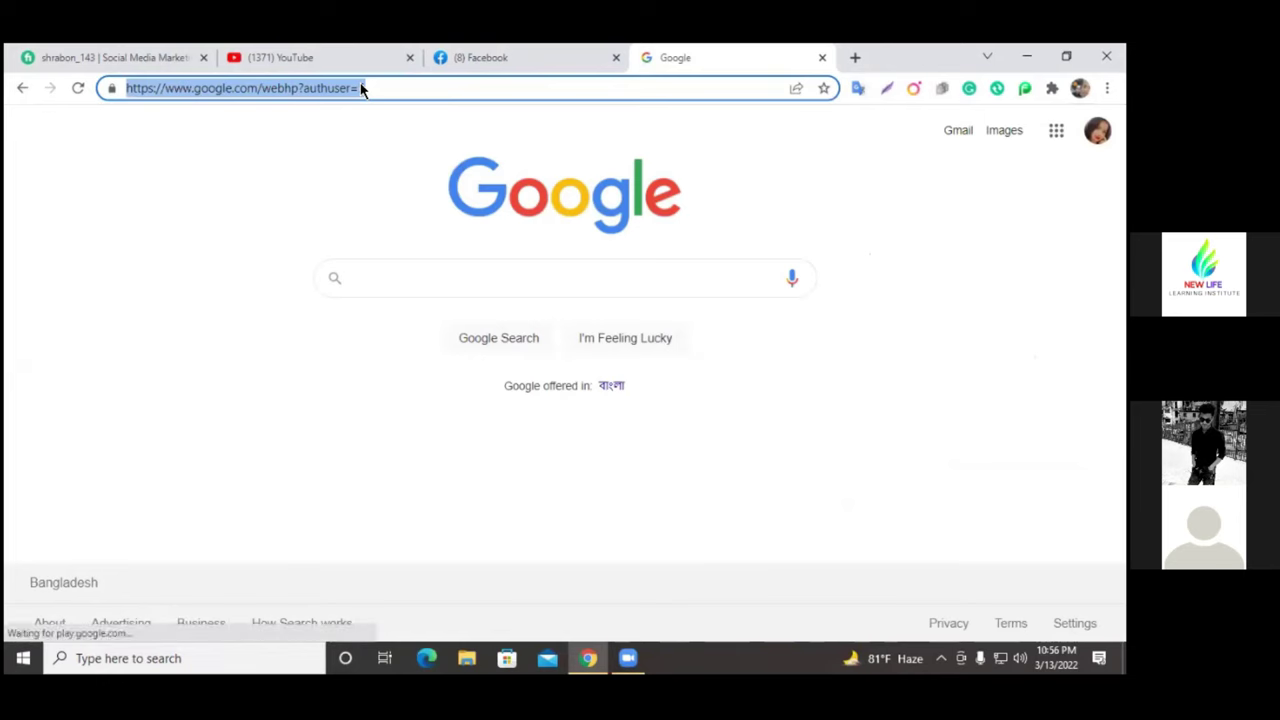
{"action": "type", "text": "ads ."}
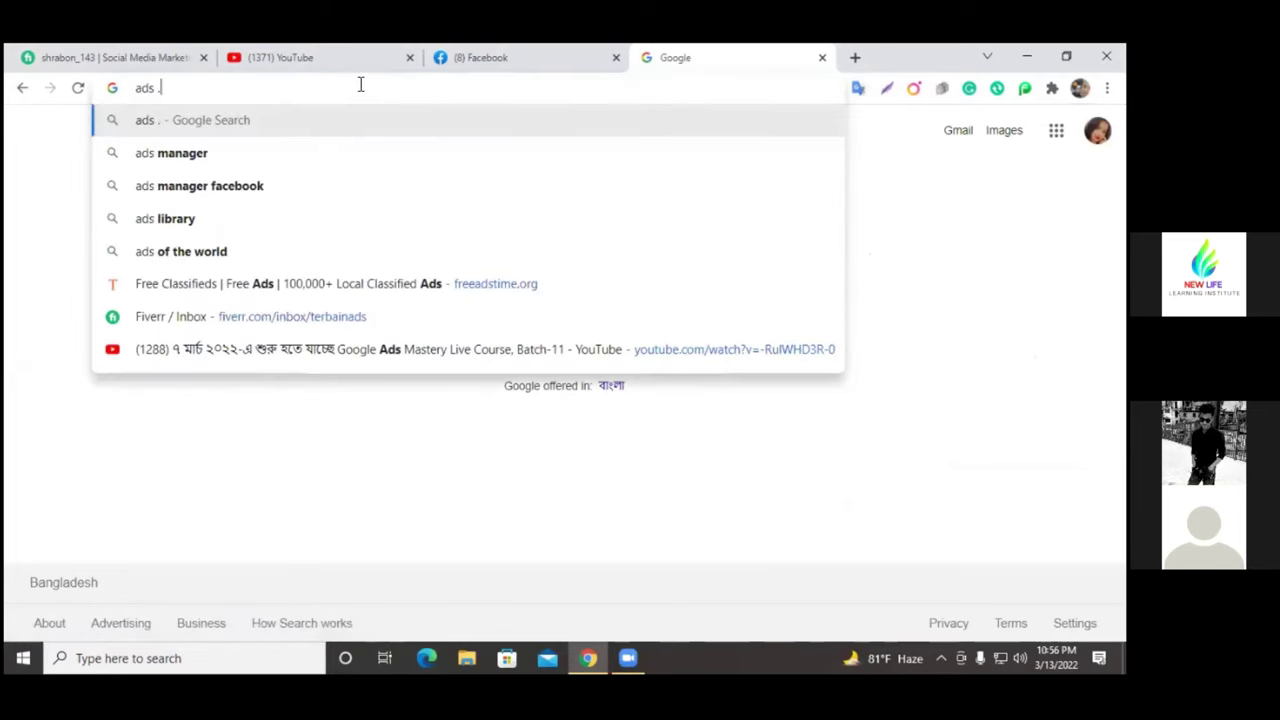
{"action": "type", "text": "g"}
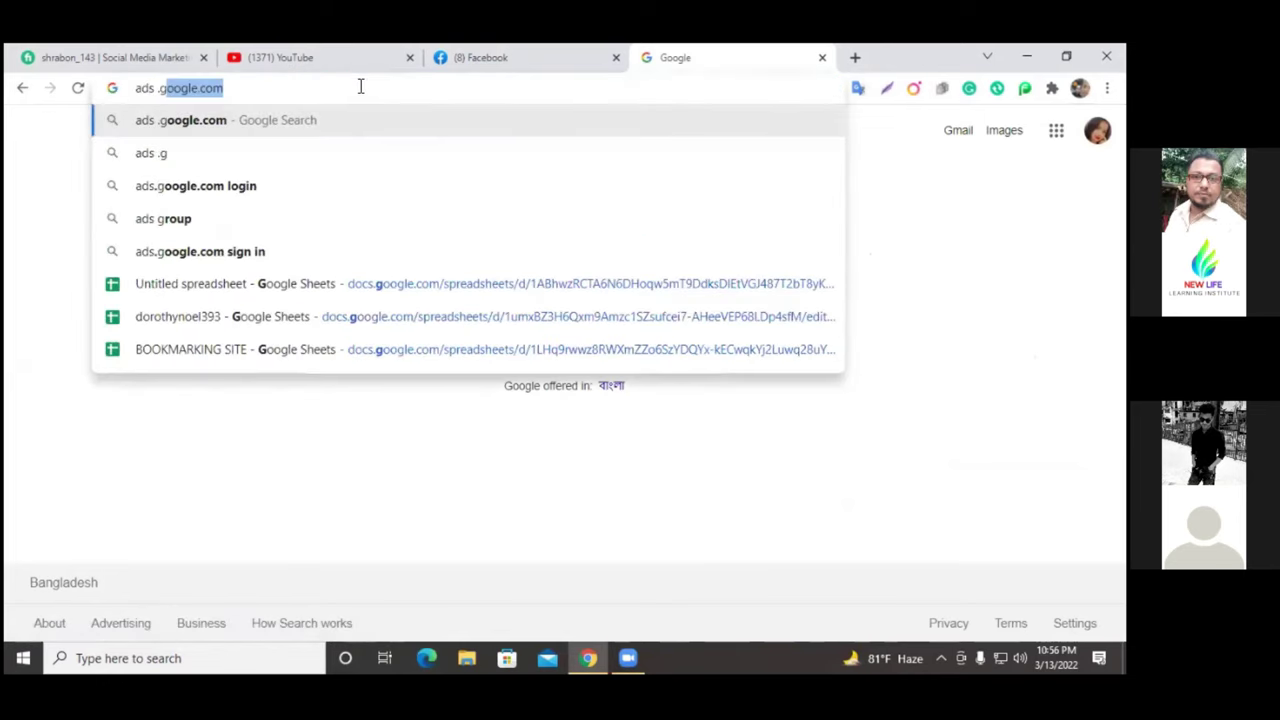
{"action": "key", "text": "Return"}
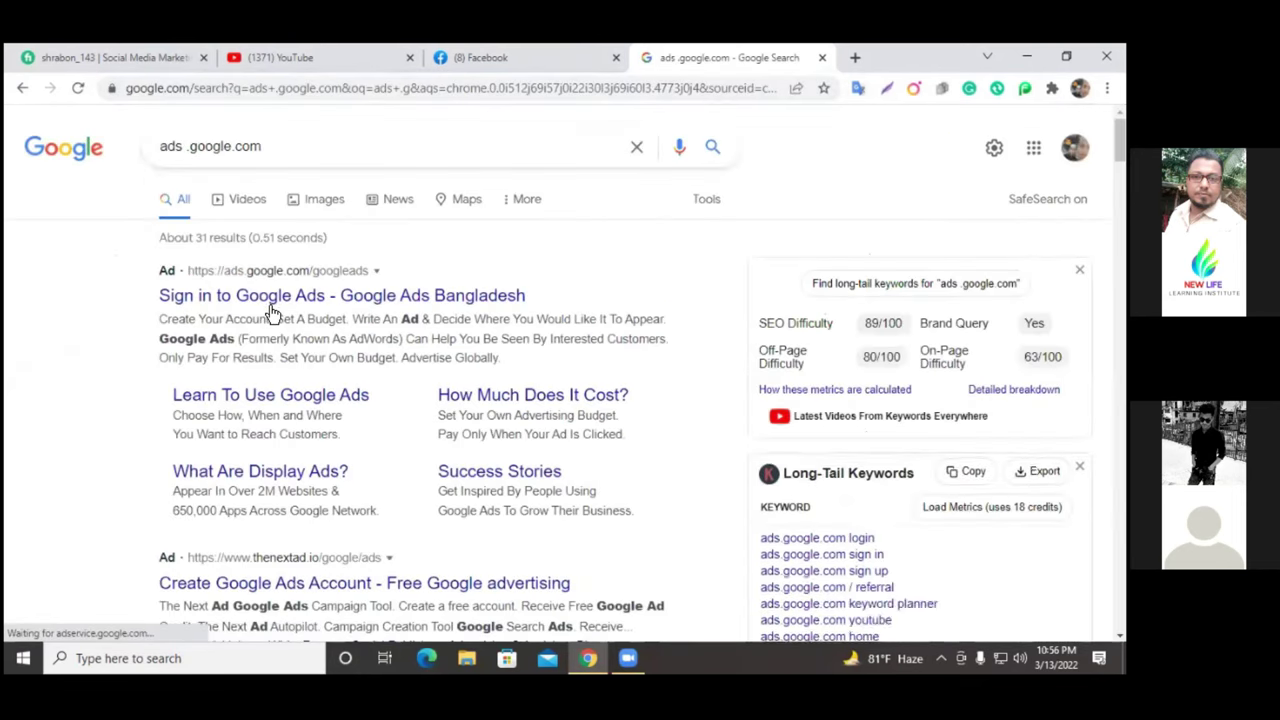
Step: Follow the Sign in to Google Ads result, sign in, and choose New Google Ads Account
{"action": "left_click", "coordinate": [305, 298]}
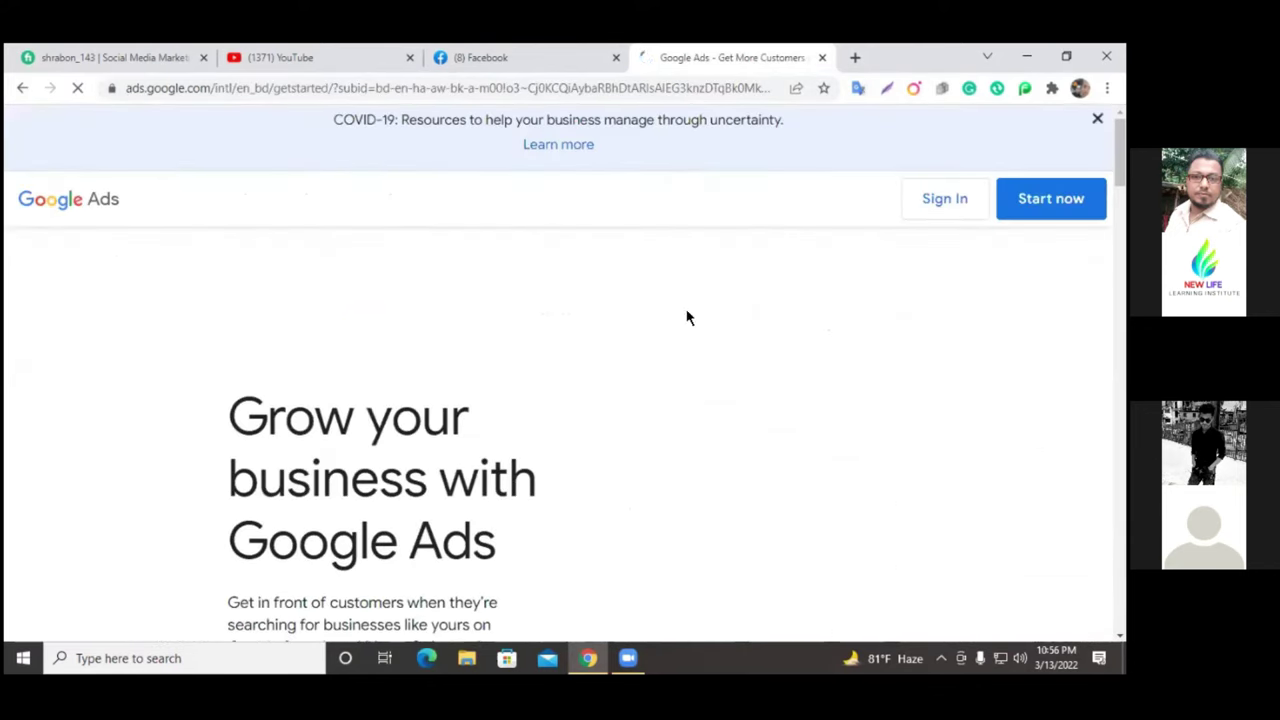
{"action": "left_click", "coordinate": [937, 204]}
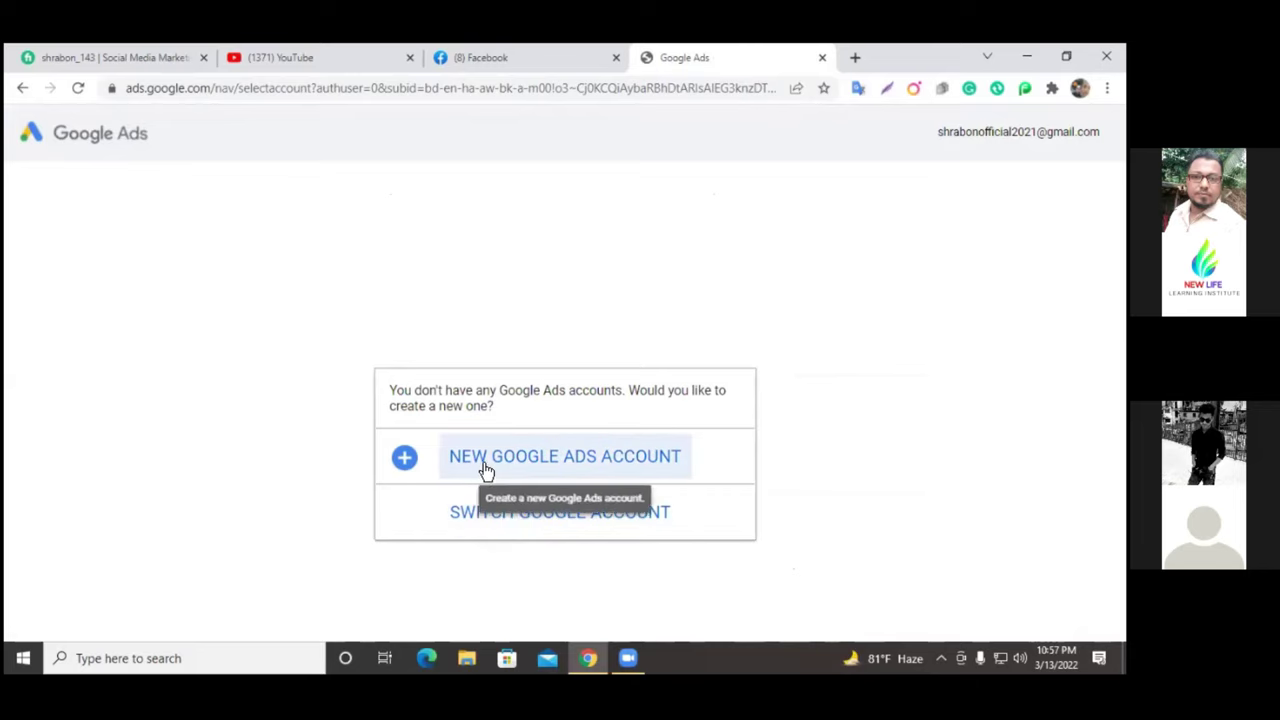
{"action": "left_click", "coordinate": [536, 465]}
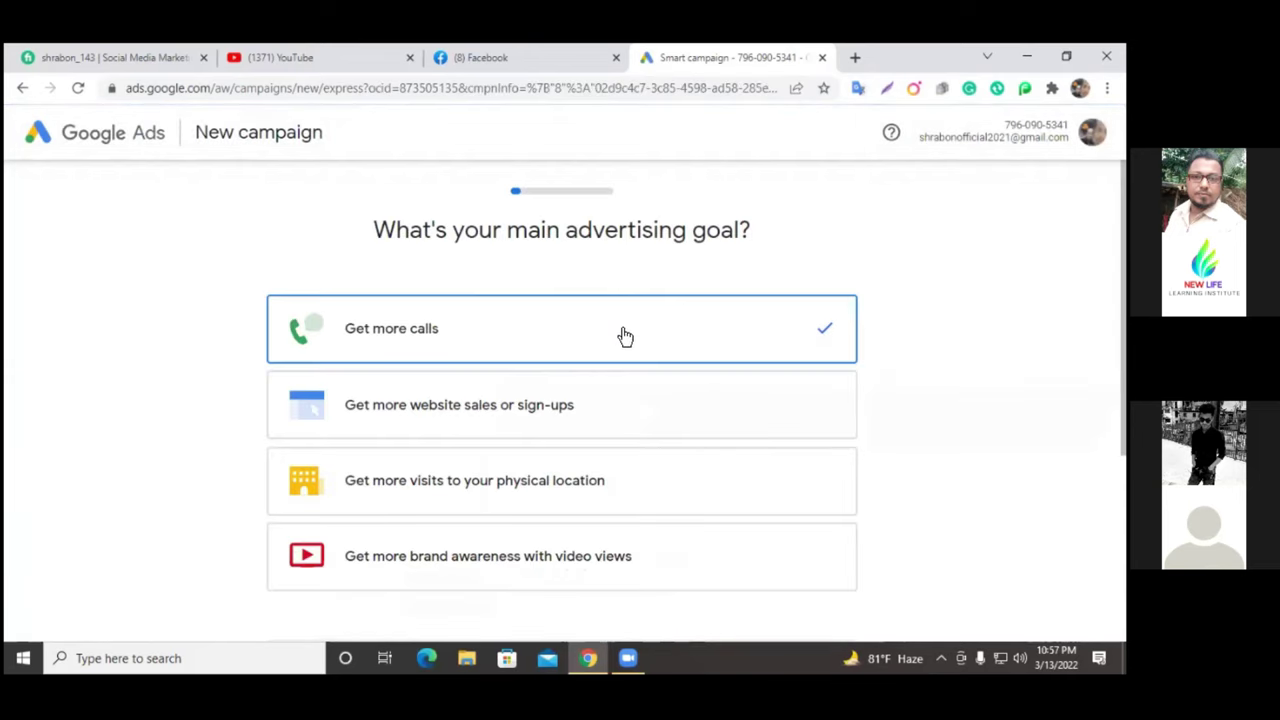
{"action": "scroll", "coordinate": [925, 357], "scroll_direction": "down", "scroll_amount": 3}
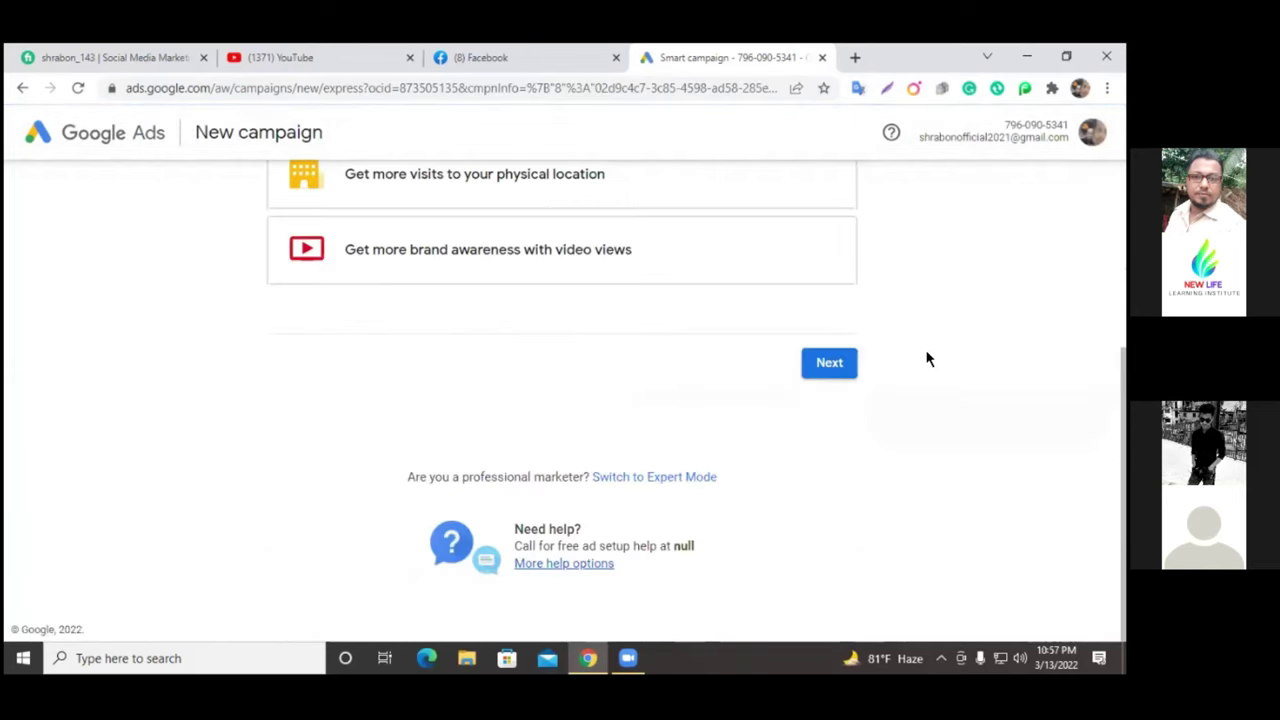
{"action": "scroll", "coordinate": [838, 349], "scroll_direction": "up", "scroll_amount": 2}
{"action": "scroll", "coordinate": [838, 349], "scroll_direction": "down", "scroll_amount": 1}
Step: Switch to Expert Mode and scroll through the eight campaign objectives
{"action": "left_click", "coordinate": [645, 478]}
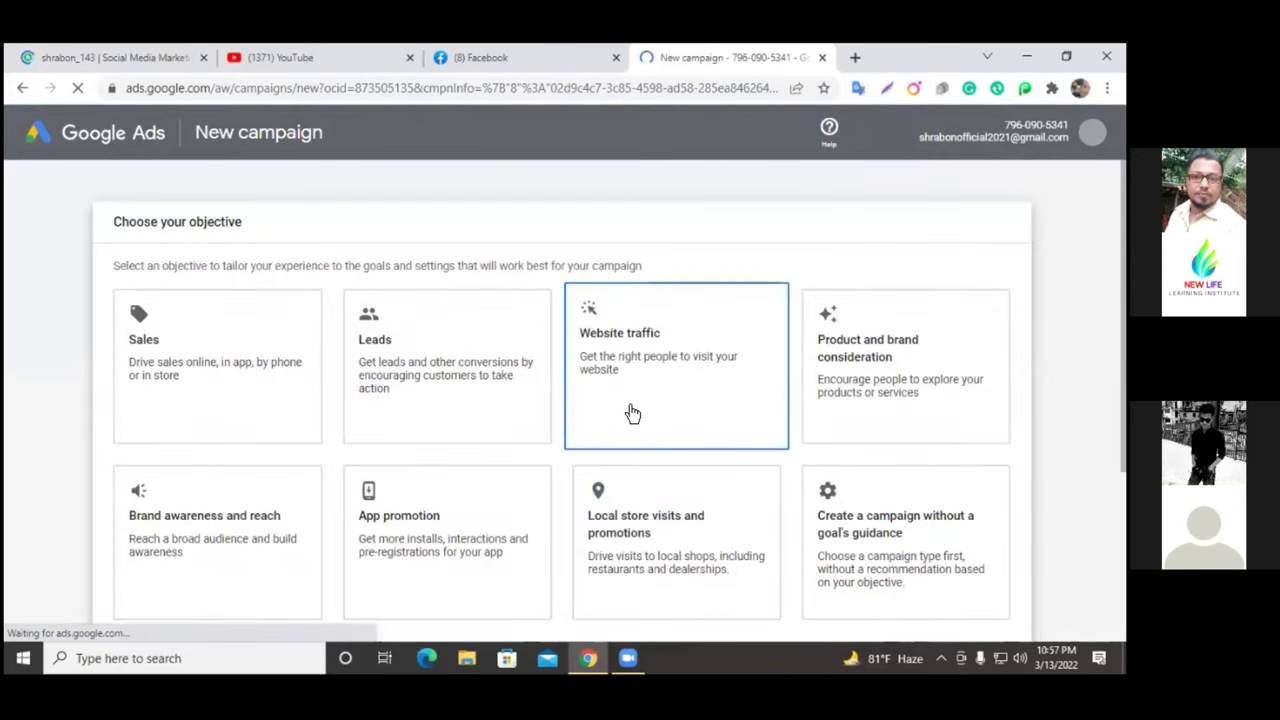
{"action": "scroll", "coordinate": [449, 362], "scroll_direction": "down", "scroll_amount": 1}
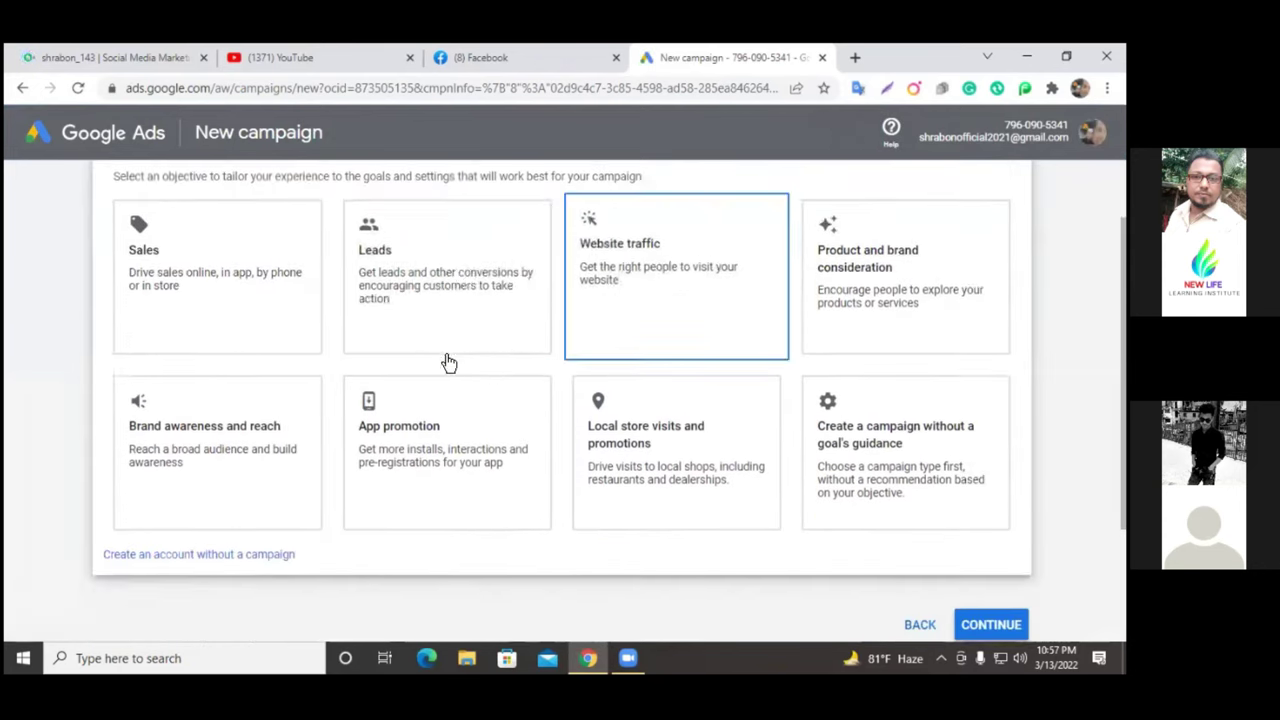
{"action": "scroll", "coordinate": [449, 362], "scroll_direction": "down", "scroll_amount": 2}
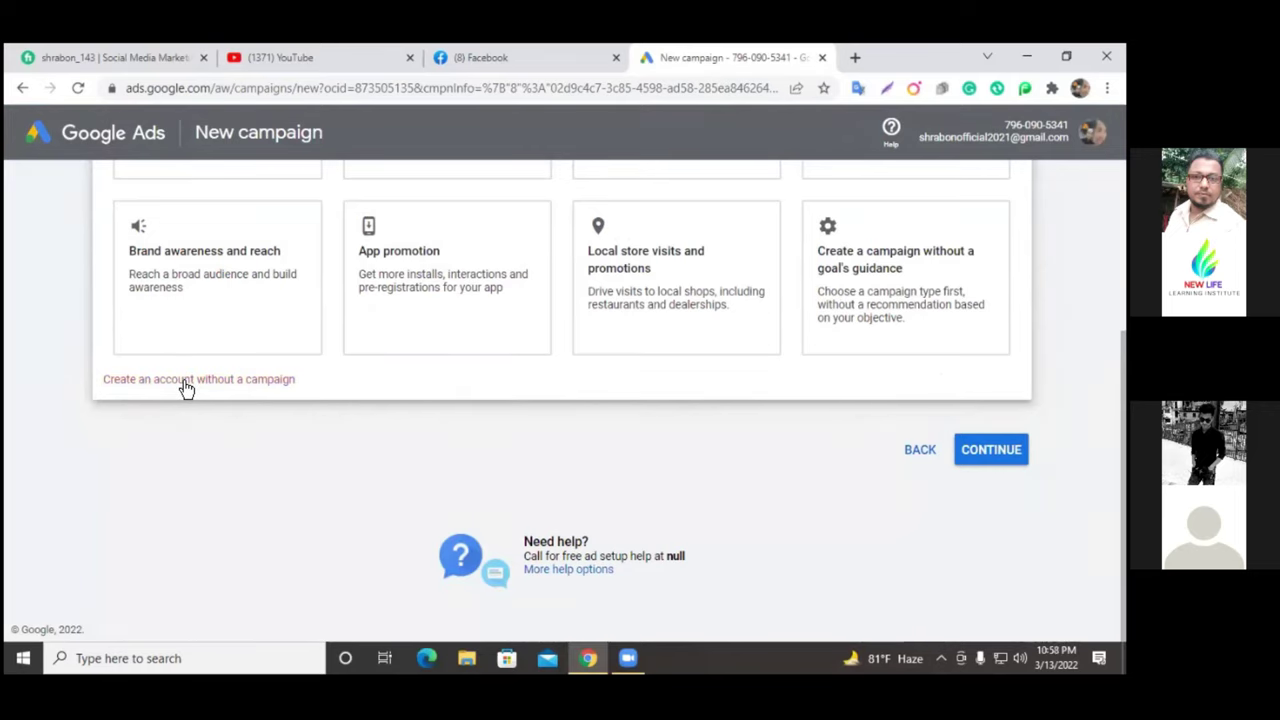
Step: Choose to create an account without a campaign and set the billing country to United States
{"action": "left_click", "coordinate": [186, 381]}
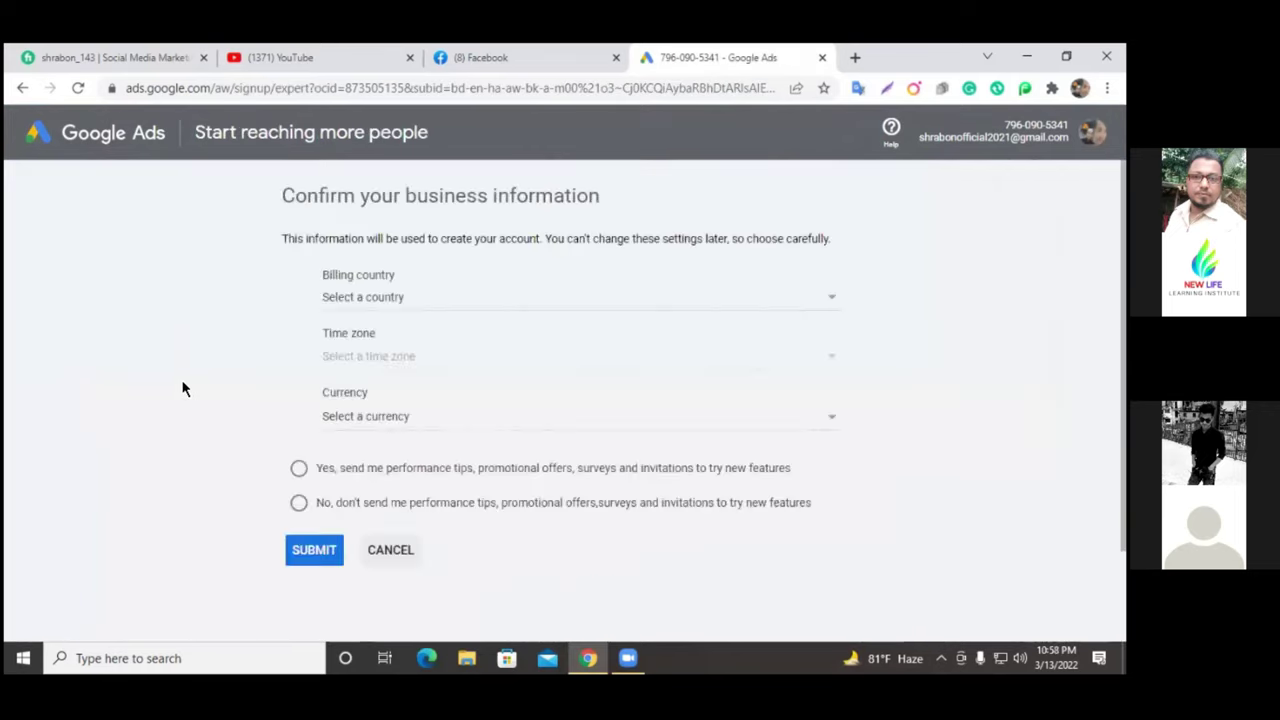
{"action": "left_click", "coordinate": [445, 314]}
{"action": "scroll", "coordinate": [408, 486], "scroll_direction": "down", "scroll_amount": 6}
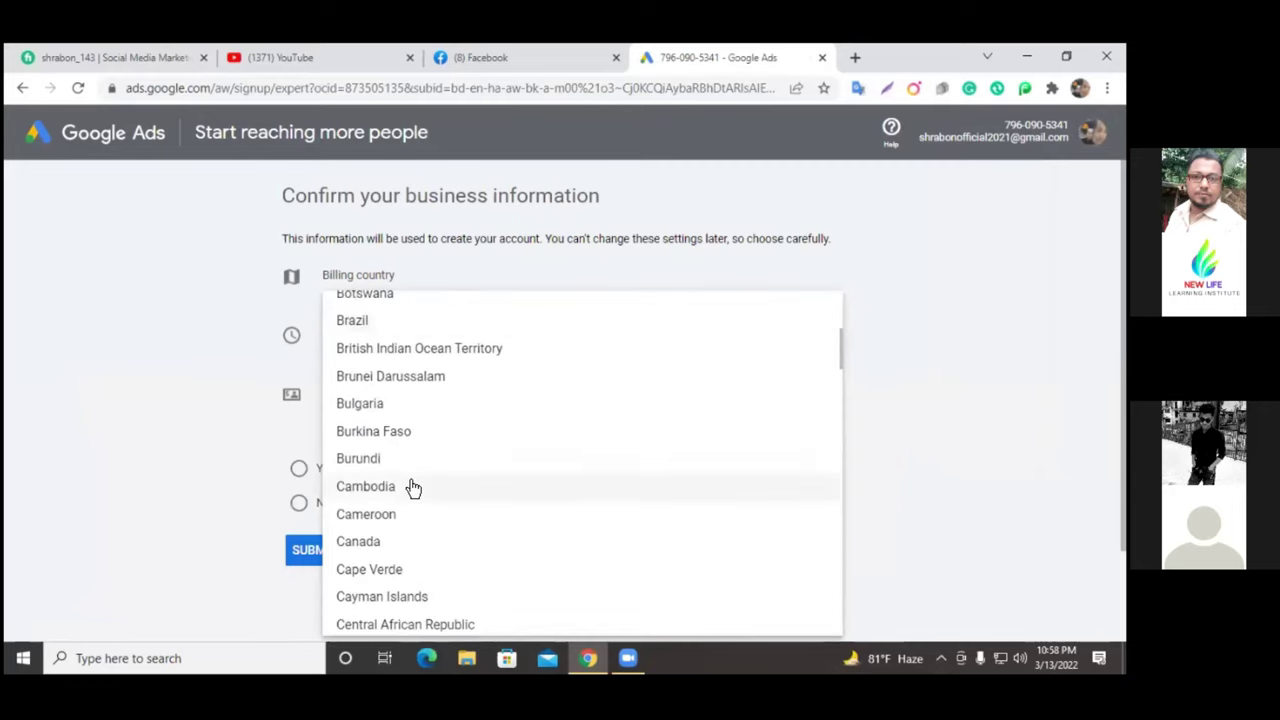
{"action": "scroll", "coordinate": [413, 487], "scroll_direction": "down", "scroll_amount": 20}
{"action": "scroll", "coordinate": [469, 546], "scroll_direction": "down", "scroll_amount": 12}
{"action": "scroll", "coordinate": [469, 546], "scroll_direction": "down", "scroll_amount": 5}
{"action": "scroll", "coordinate": [469, 546], "scroll_direction": "down", "scroll_amount": 12}
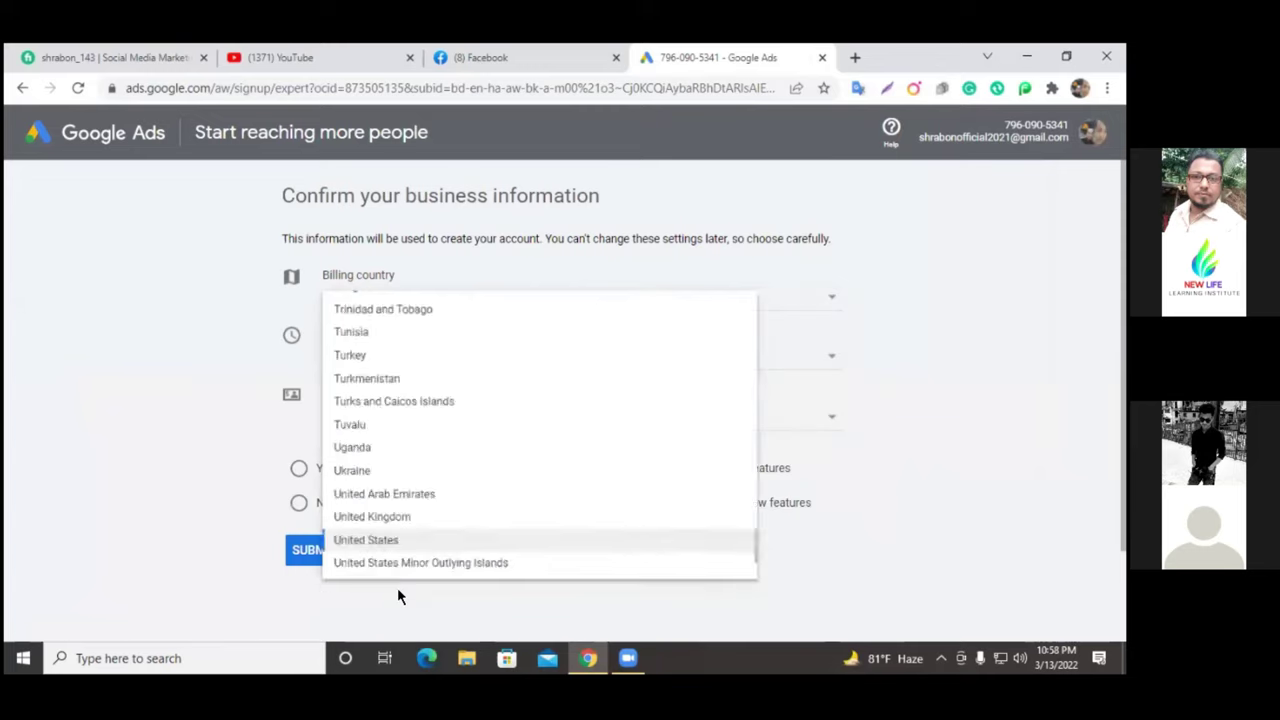
{"action": "left_click", "coordinate": [397, 590]}
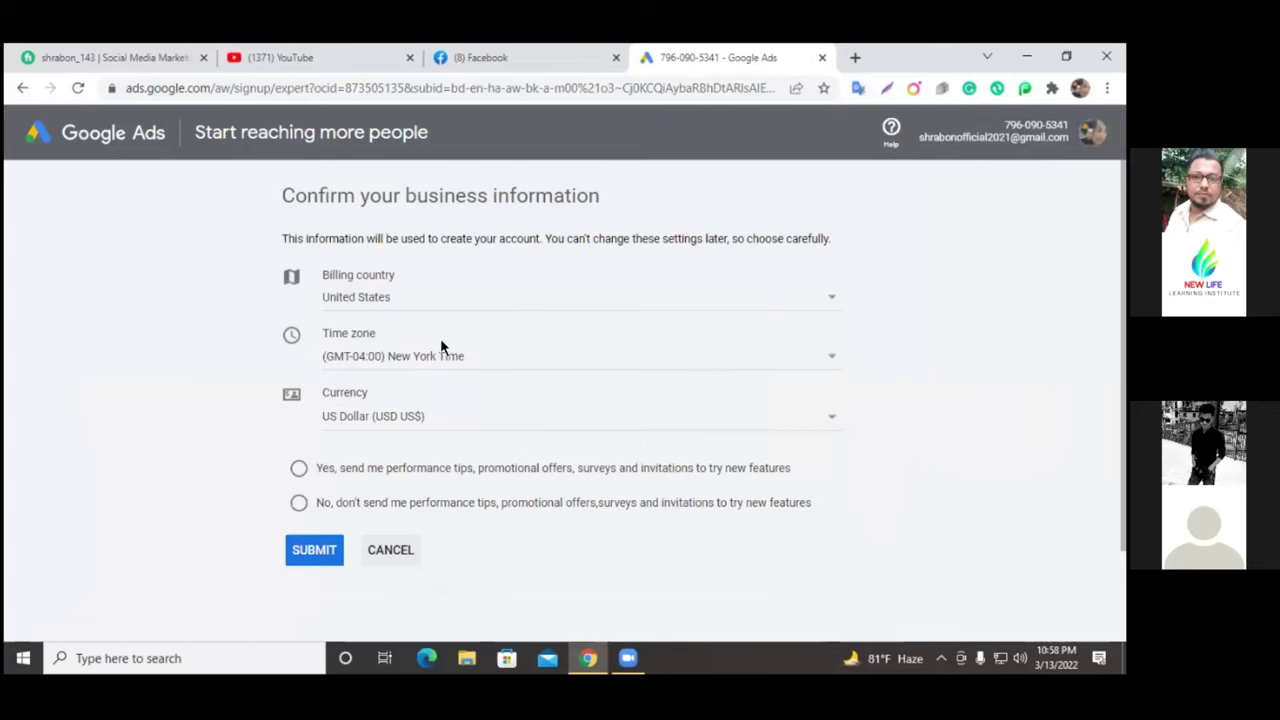
Step: Set currency to US Dollar, opt in to performance tips, and submit the business information
{"action": "left_click", "coordinate": [413, 420]}
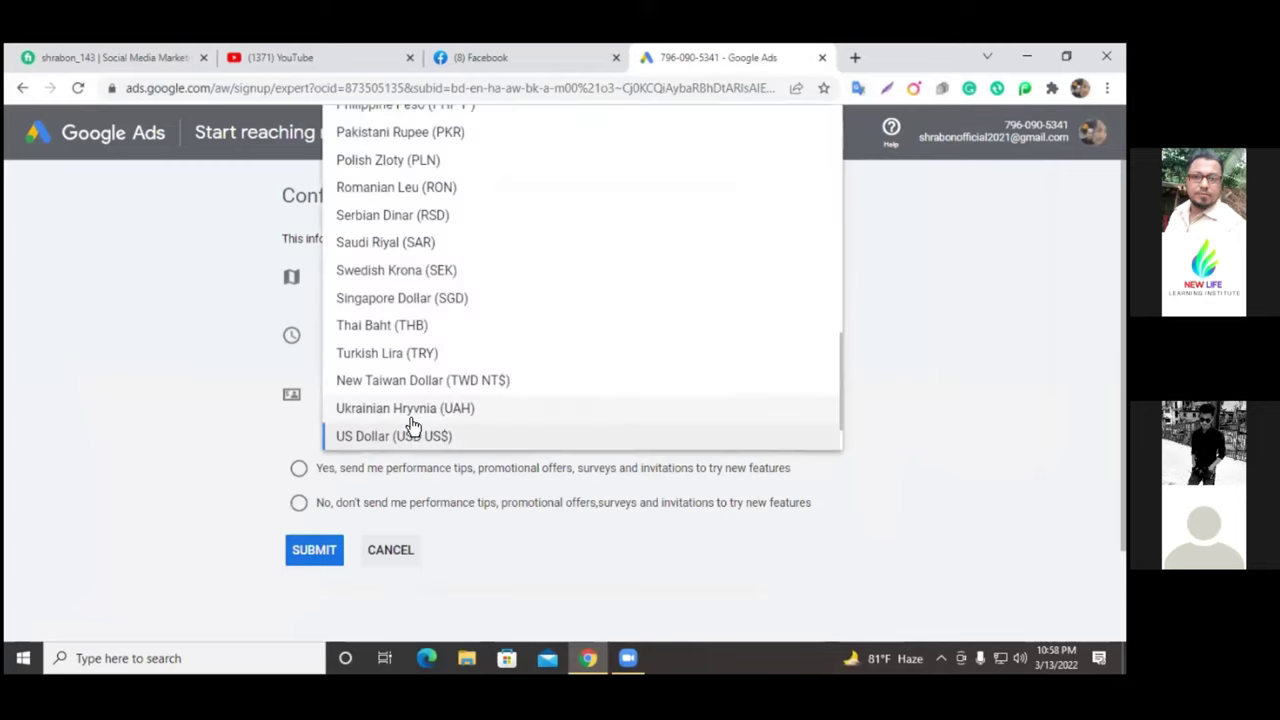
{"action": "left_click", "coordinate": [447, 447]}
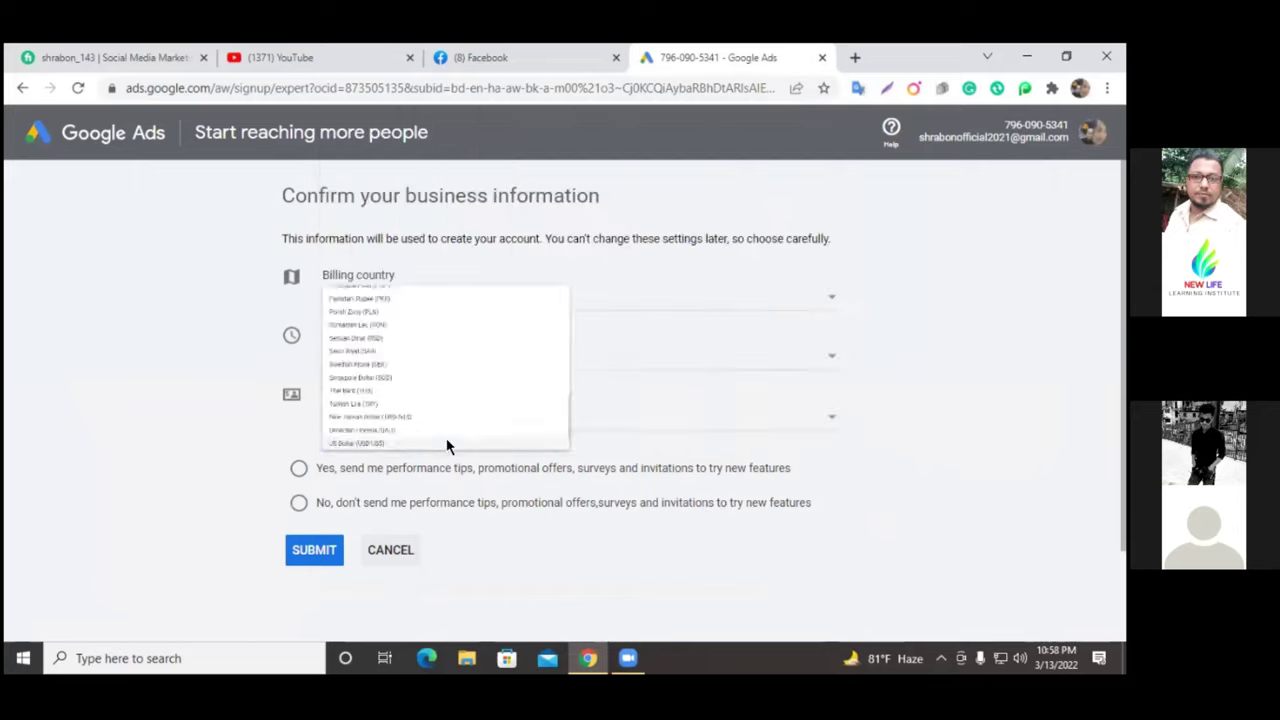
{"action": "left_click", "coordinate": [297, 474]}
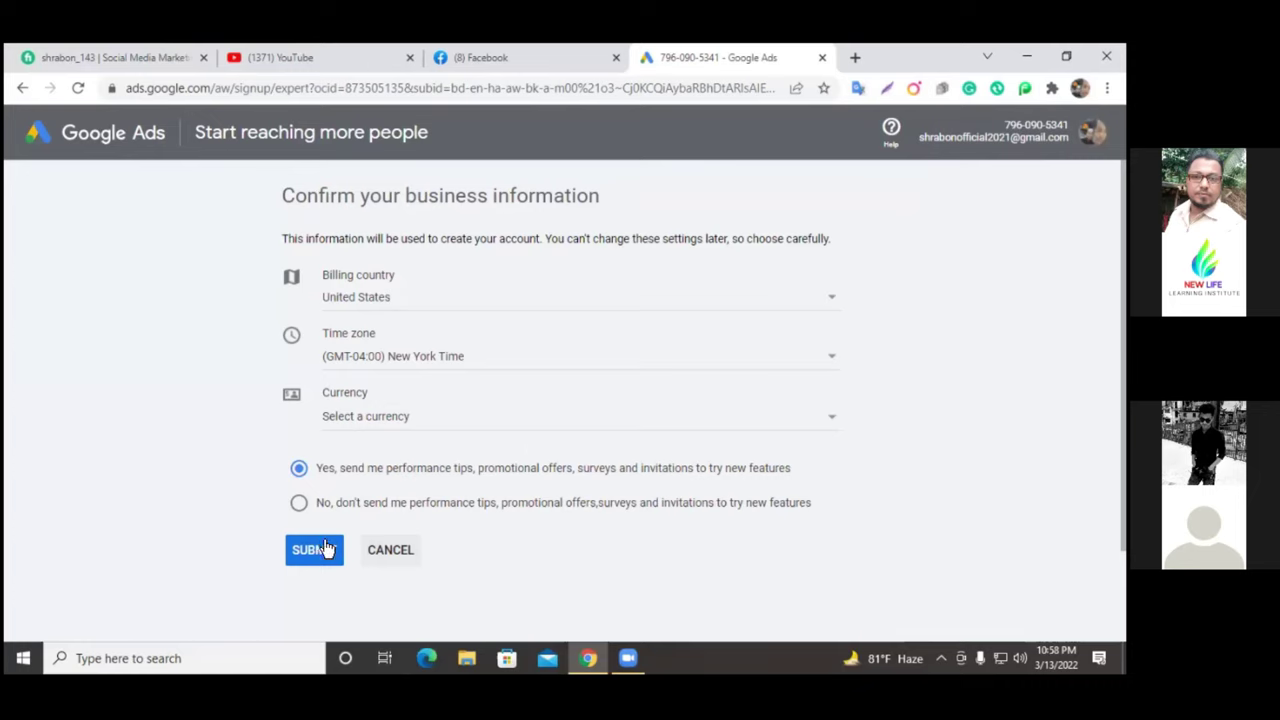
{"action": "left_click", "coordinate": [797, 424]}
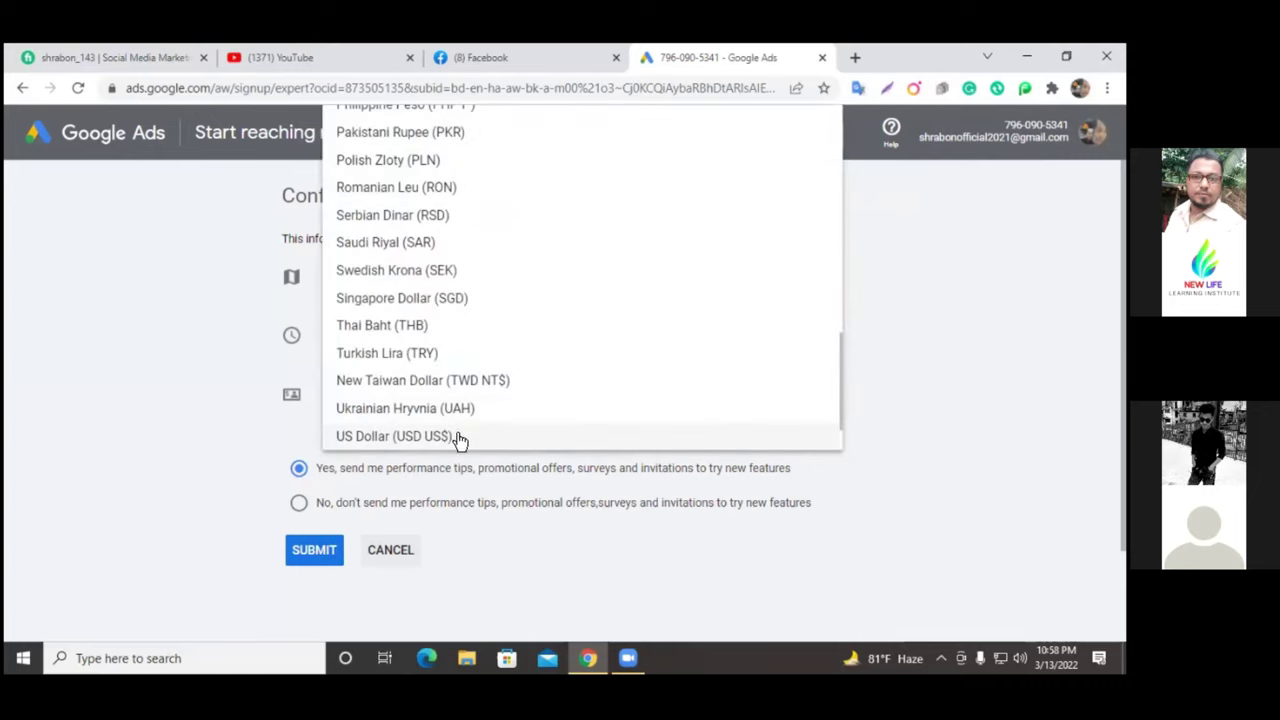
{"action": "left_click", "coordinate": [458, 437]}
{"action": "left_click", "coordinate": [314, 558]}
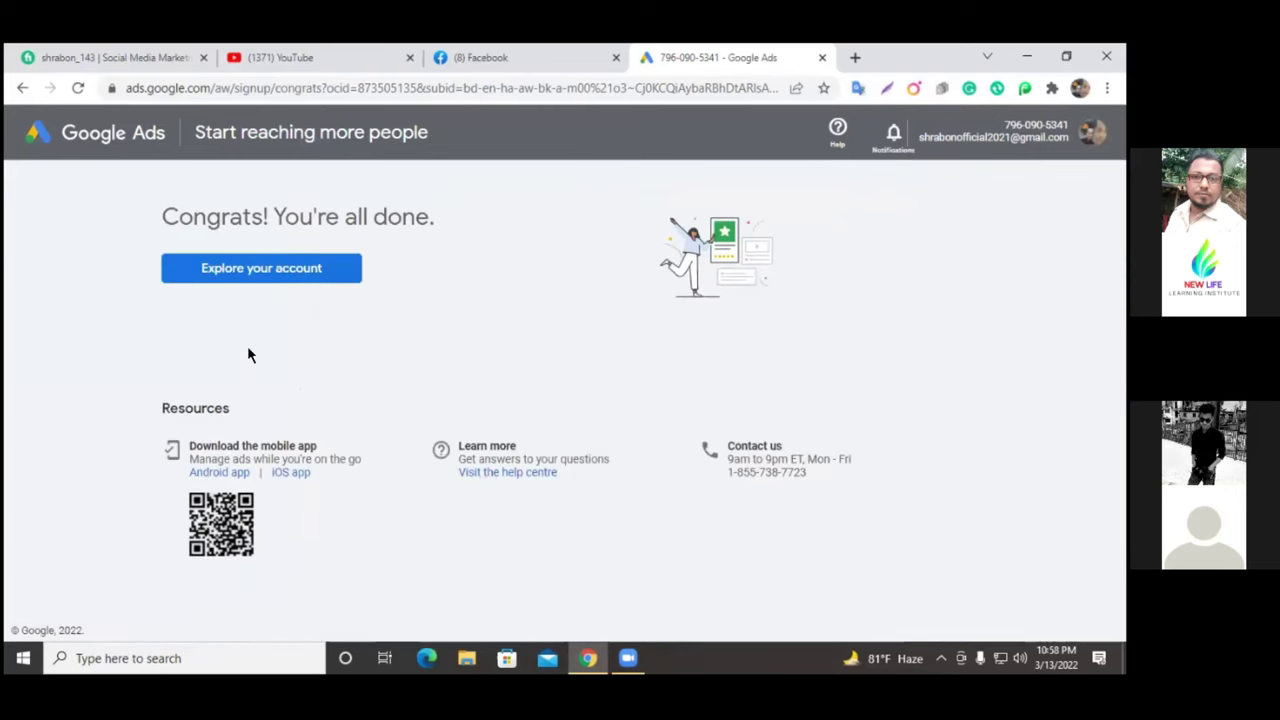
Step: Go to the new account's overview, then open and close the Google Ads accounts list
{"action": "left_click", "coordinate": [212, 277]}
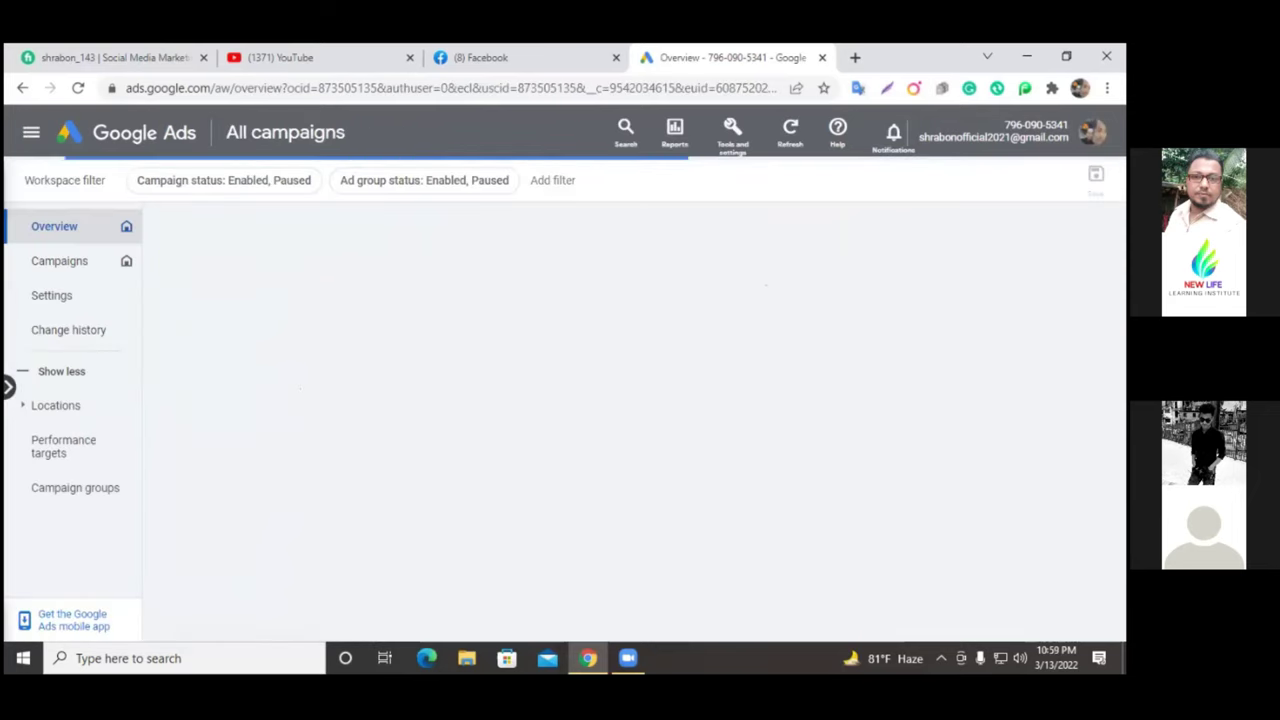
{"action": "left_click", "coordinate": [1092, 132]}
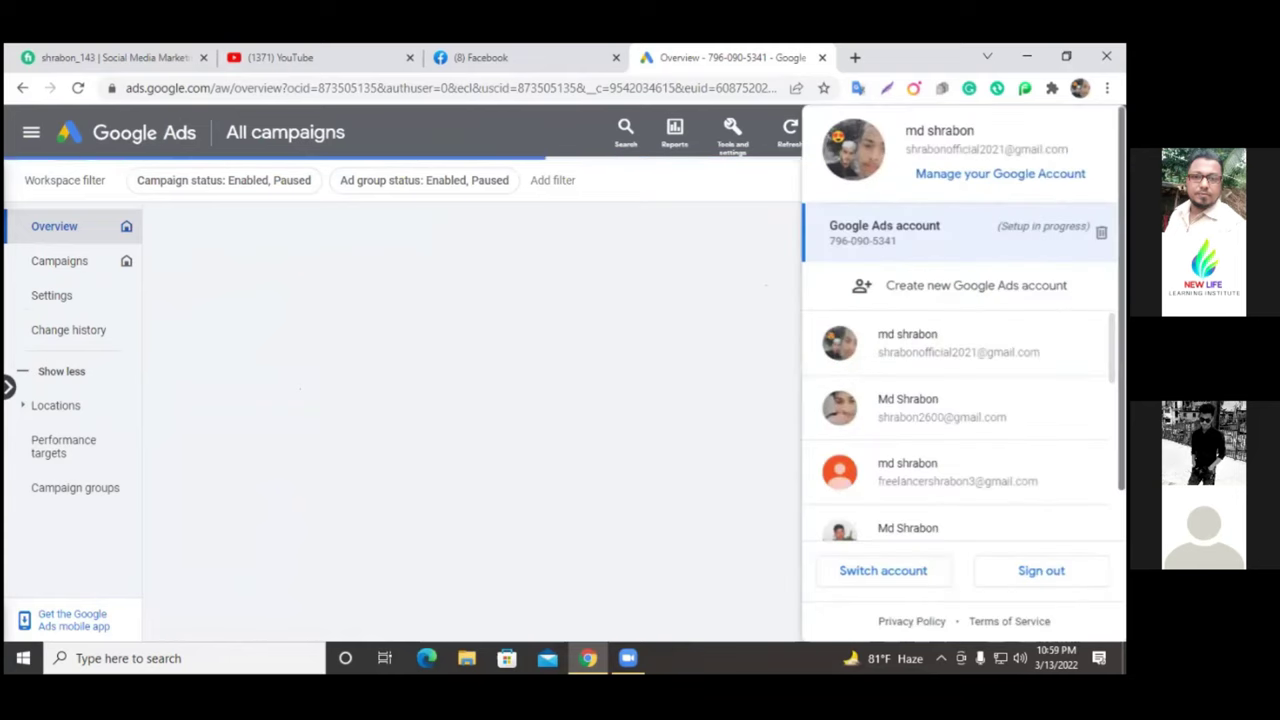
{"action": "left_click", "coordinate": [676, 253]}
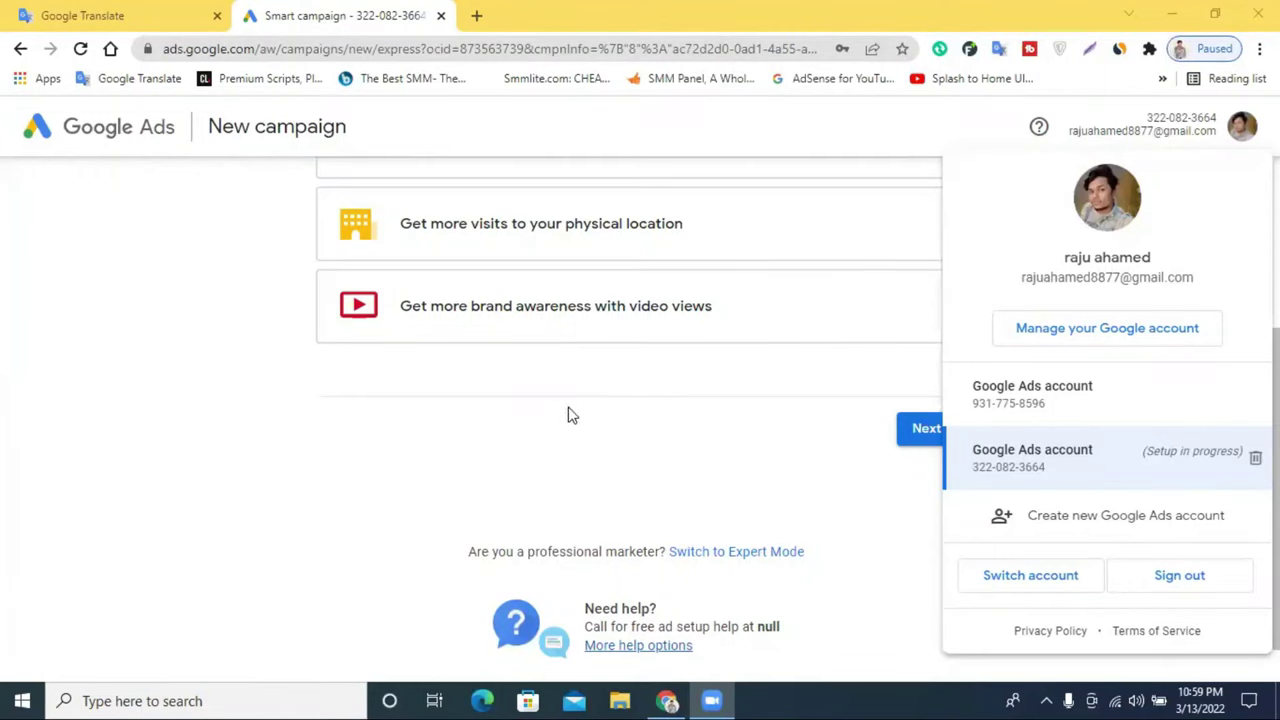
Step: Close the accounts list, switch to Expert Mode, and pick Create an account without a campaign
{"action": "left_click", "coordinate": [860, 405]}
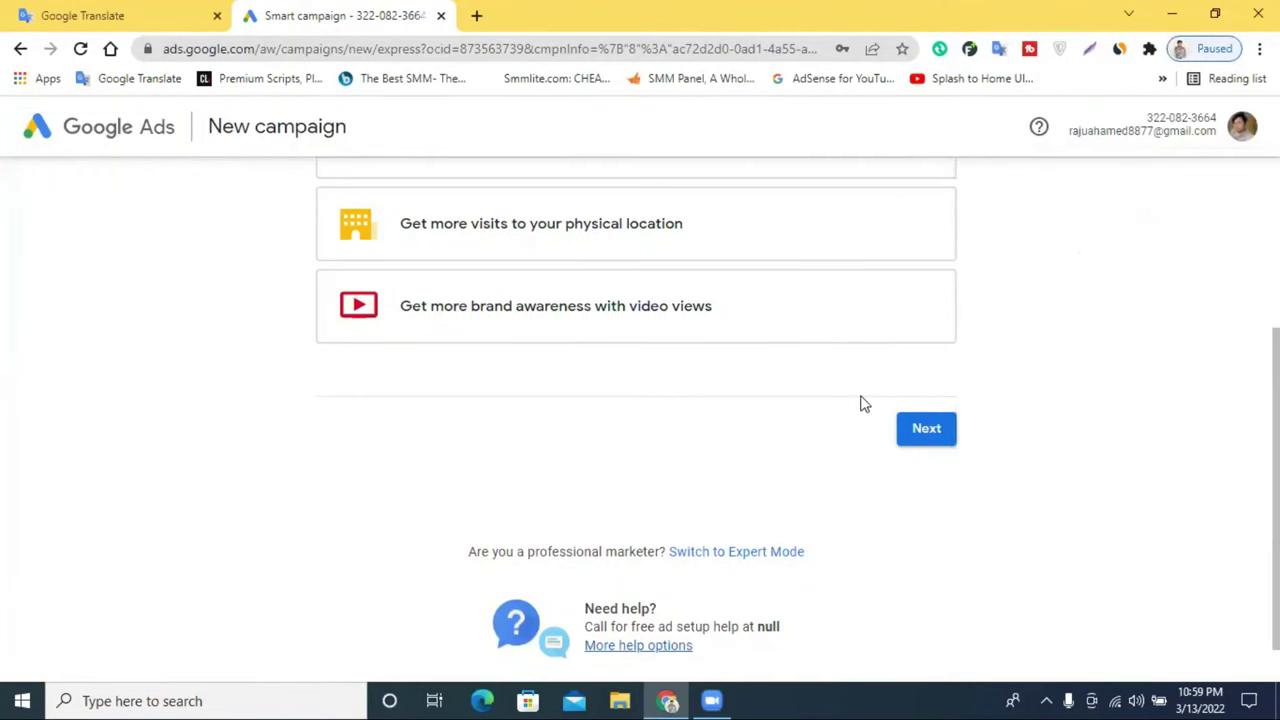
{"action": "left_click", "coordinate": [727, 560]}
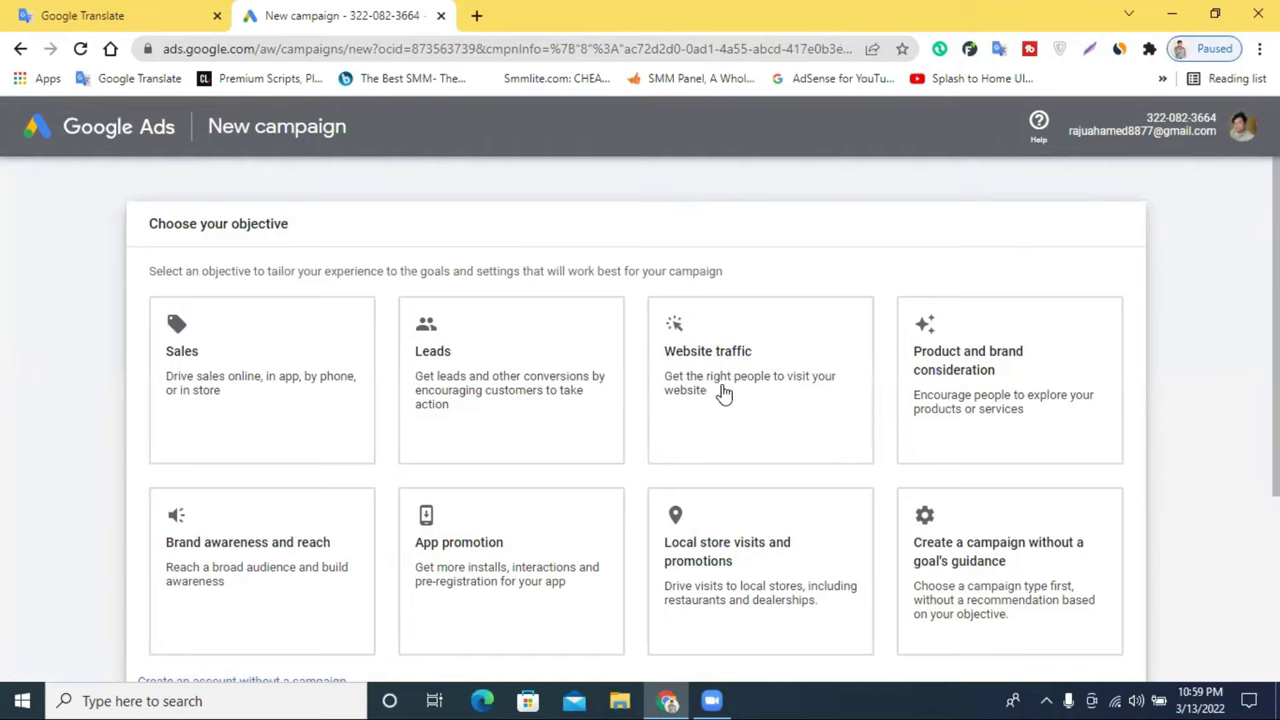
{"action": "scroll", "coordinate": [722, 395], "scroll_direction": "down", "scroll_amount": 3}
{"action": "left_click", "coordinate": [164, 402]}
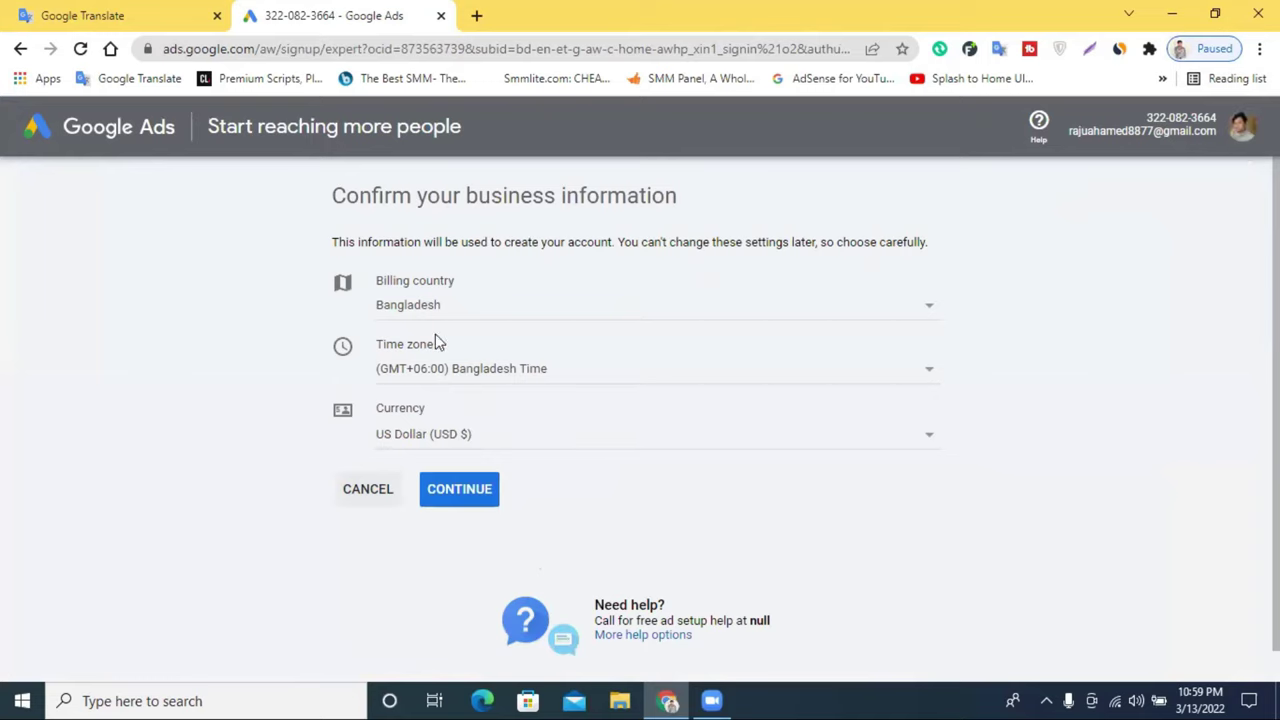
Step: Choose United States as the billing country and continue to the payment info form
{"action": "left_click", "coordinate": [645, 318]}
{"action": "scroll", "coordinate": [629, 397], "scroll_direction": "down", "scroll_amount": 20}
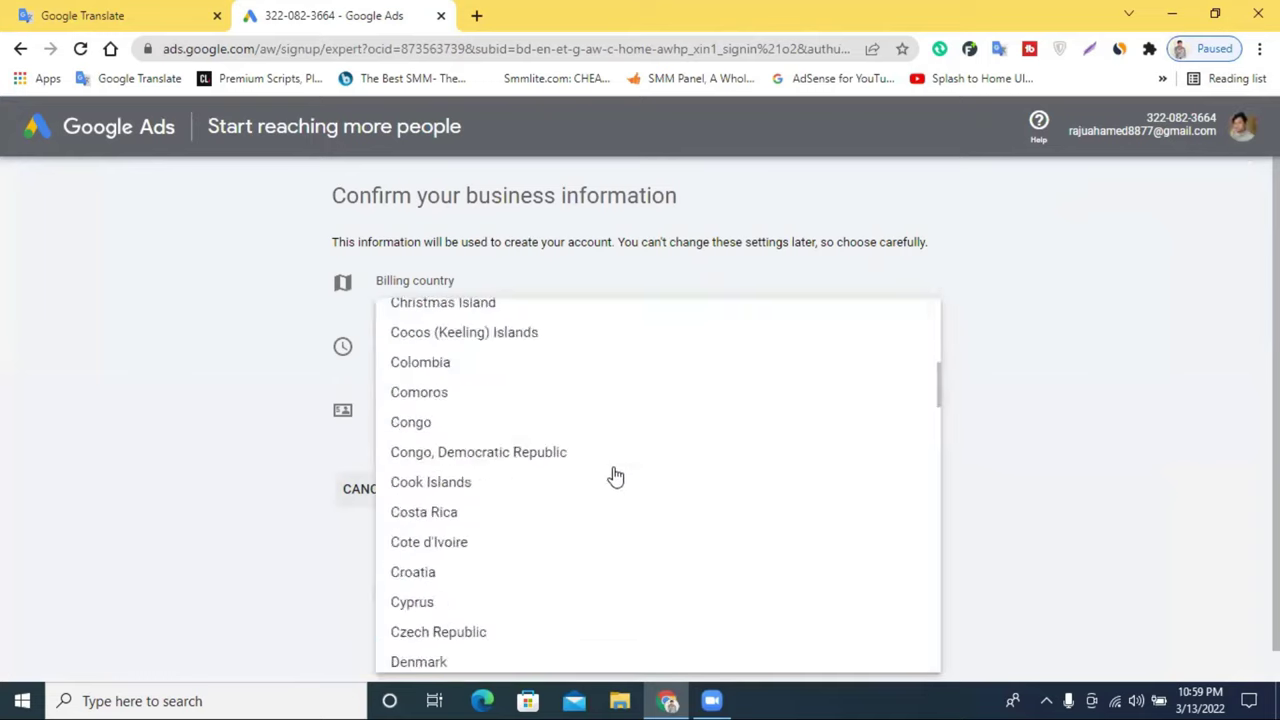
{"action": "scroll", "coordinate": [499, 588], "scroll_direction": "down", "scroll_amount": 20}
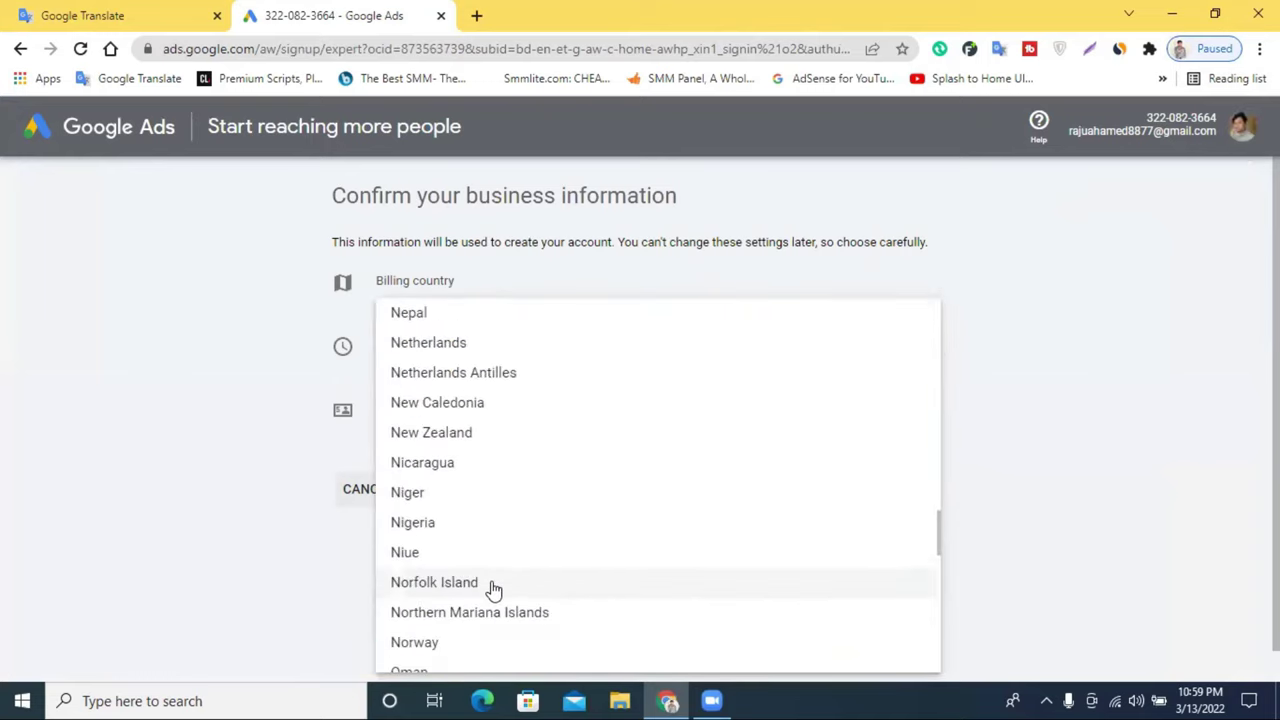
{"action": "scroll", "coordinate": [499, 586], "scroll_direction": "down", "scroll_amount": 10}
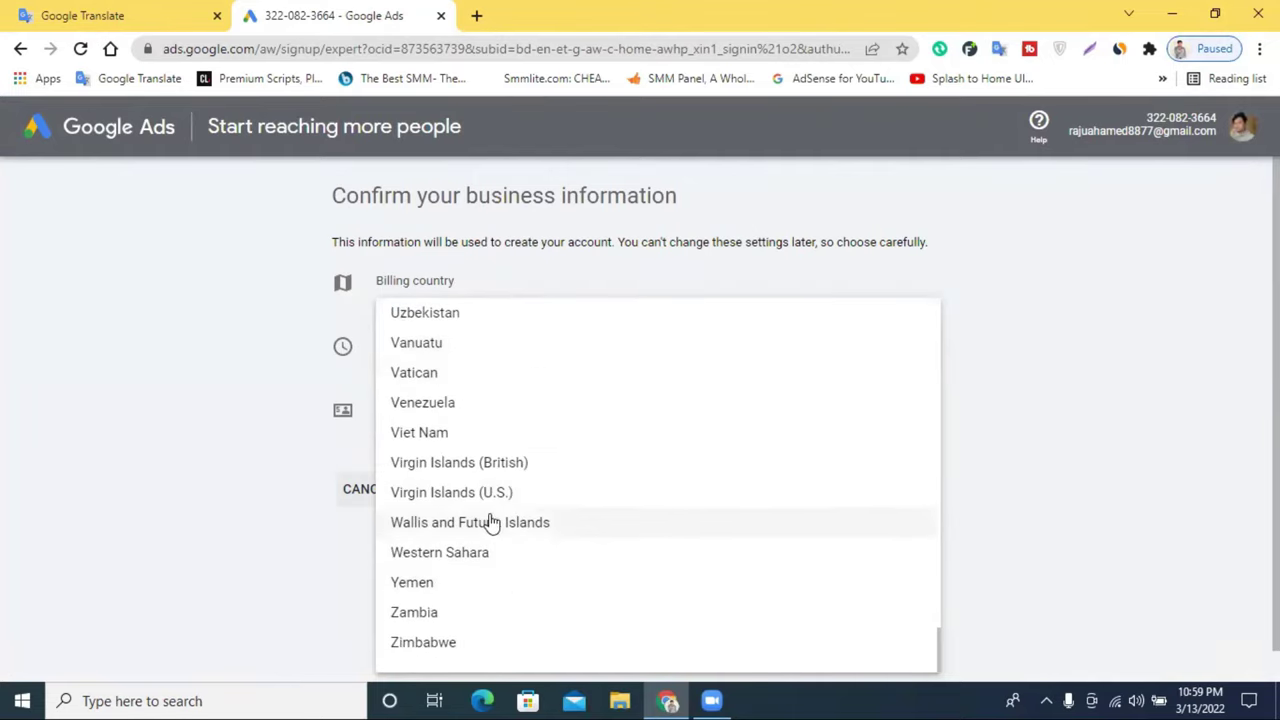
{"action": "scroll", "coordinate": [490, 522], "scroll_direction": "up", "scroll_amount": 2}
{"action": "left_click", "coordinate": [478, 416]}
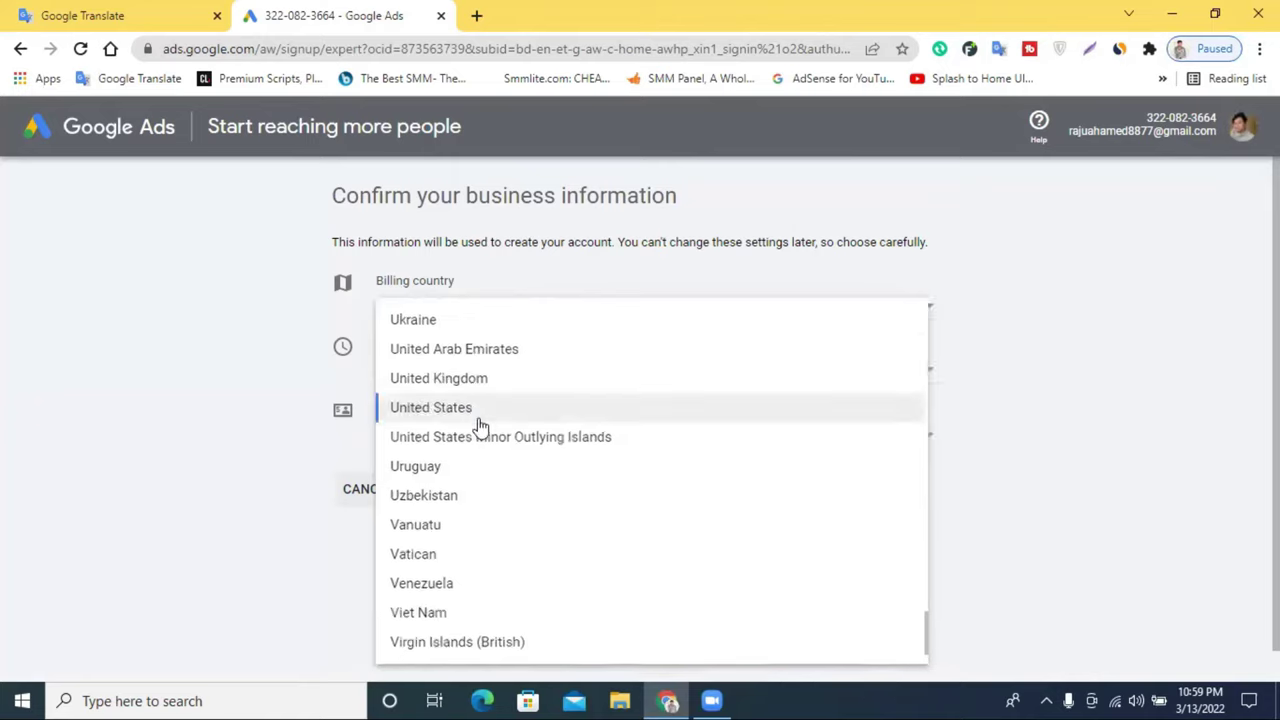
{"action": "left_click", "coordinate": [459, 492]}
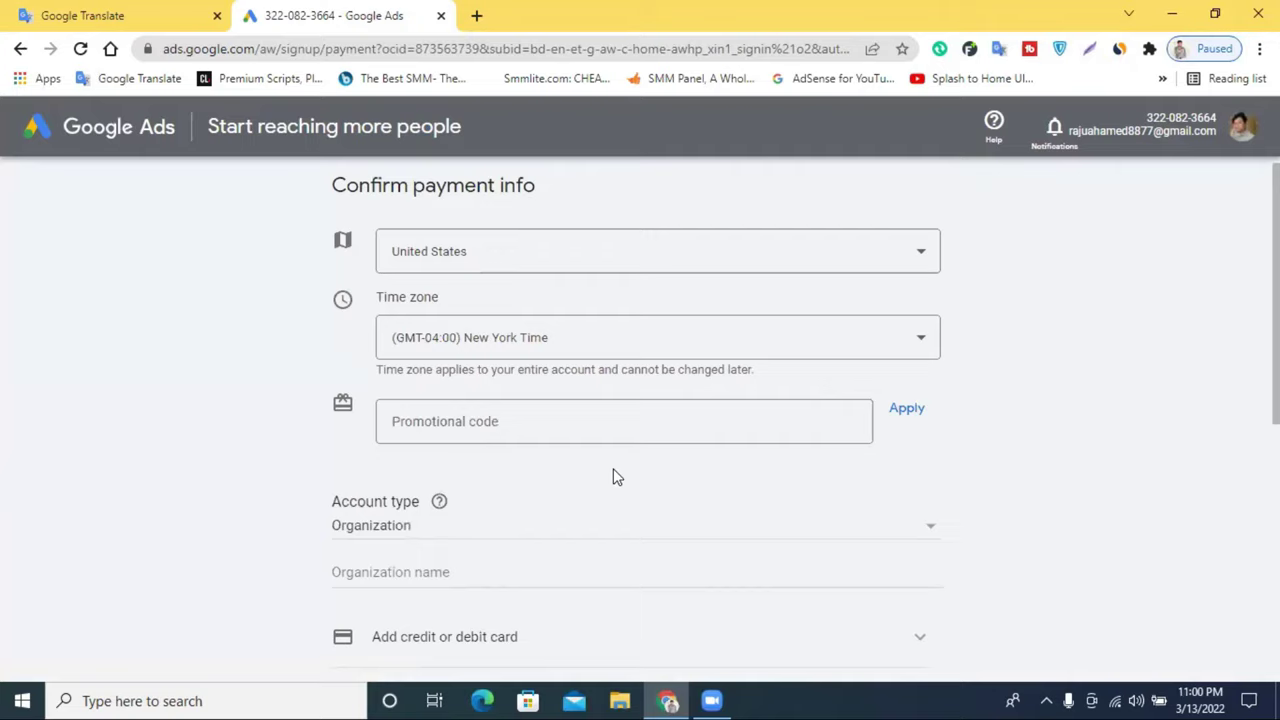
Step: Return to the business information form and set the time zone to New York Time
{"action": "scroll", "coordinate": [613, 476], "scroll_direction": "down", "scroll_amount": 10}
{"action": "left_click", "coordinate": [376, 476]}
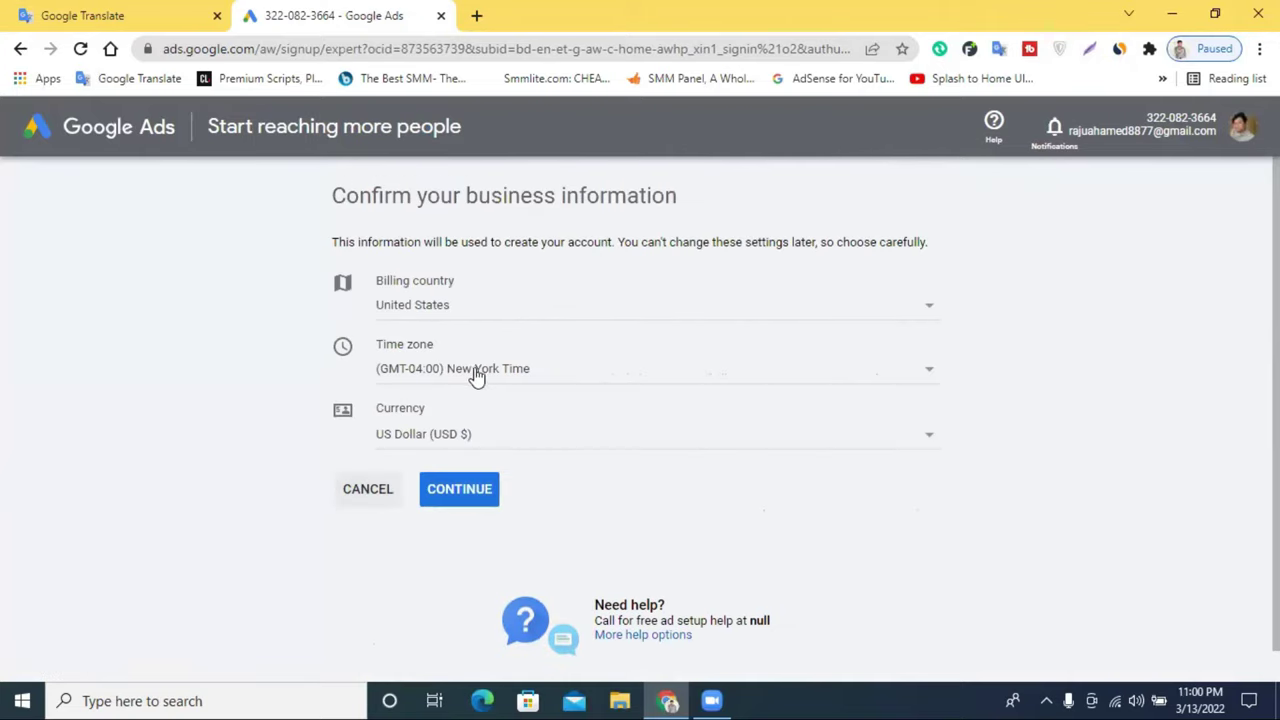
{"action": "left_click", "coordinate": [524, 373]}
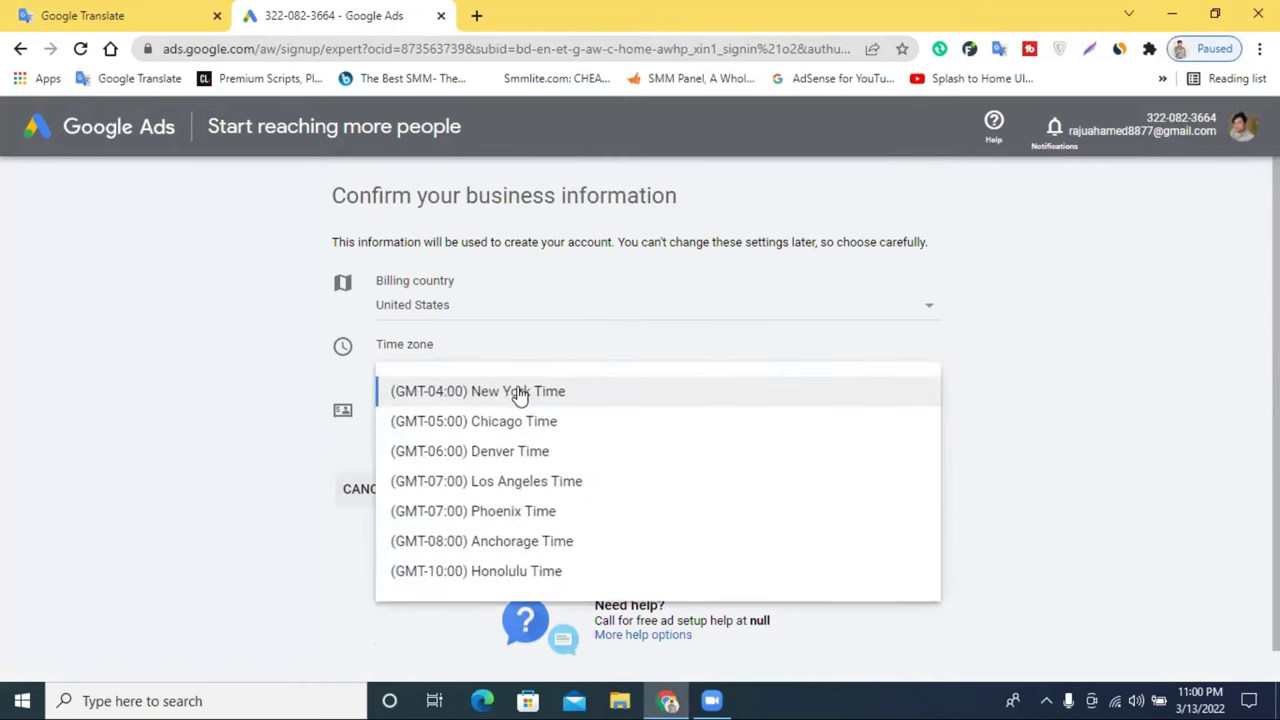
{"action": "left_click", "coordinate": [519, 393]}
{"action": "left_click", "coordinate": [559, 453]}
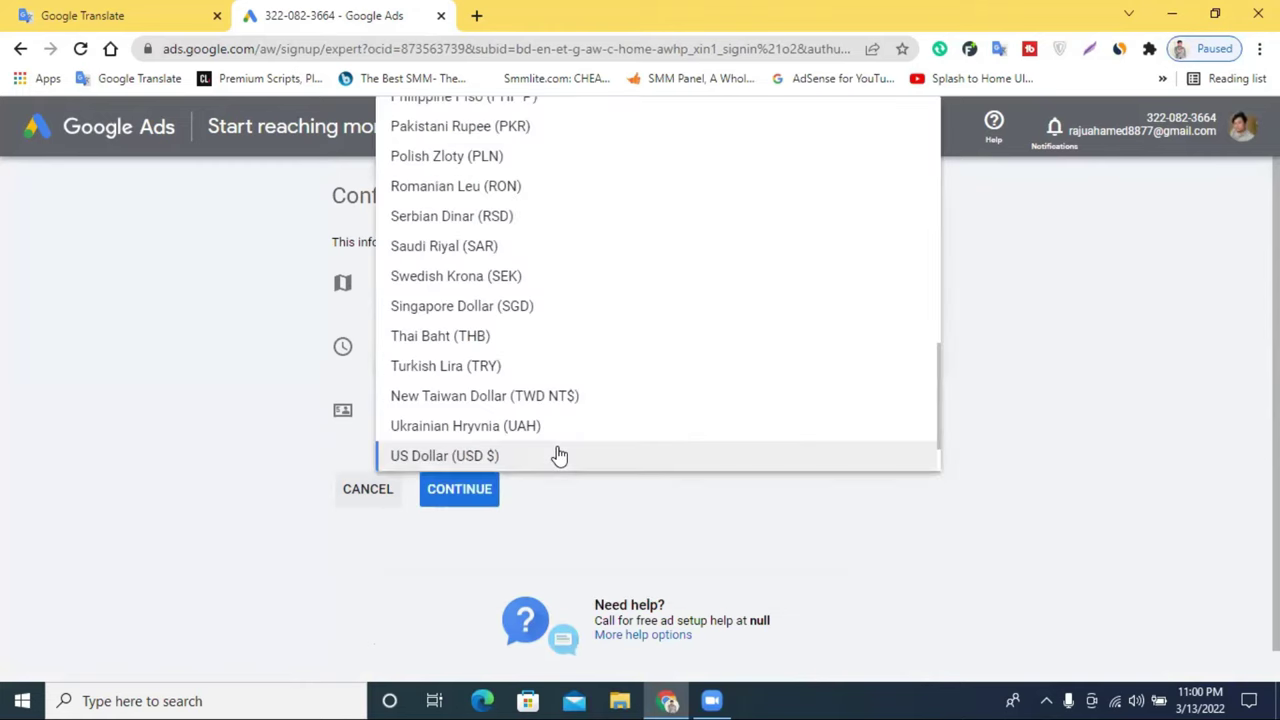
{"action": "left_click", "coordinate": [445, 505]}
{"action": "scroll", "coordinate": [520, 508], "scroll_direction": "down", "scroll_amount": 1}
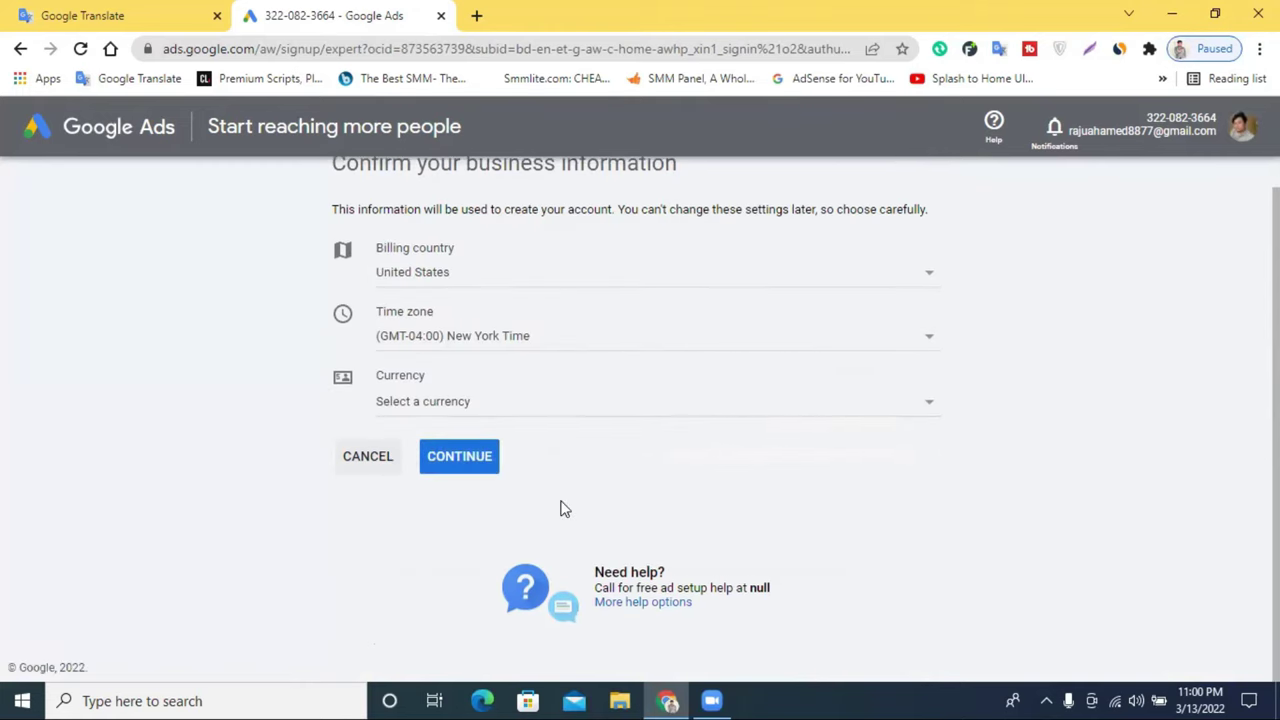
{"action": "left_click", "coordinate": [459, 457]}
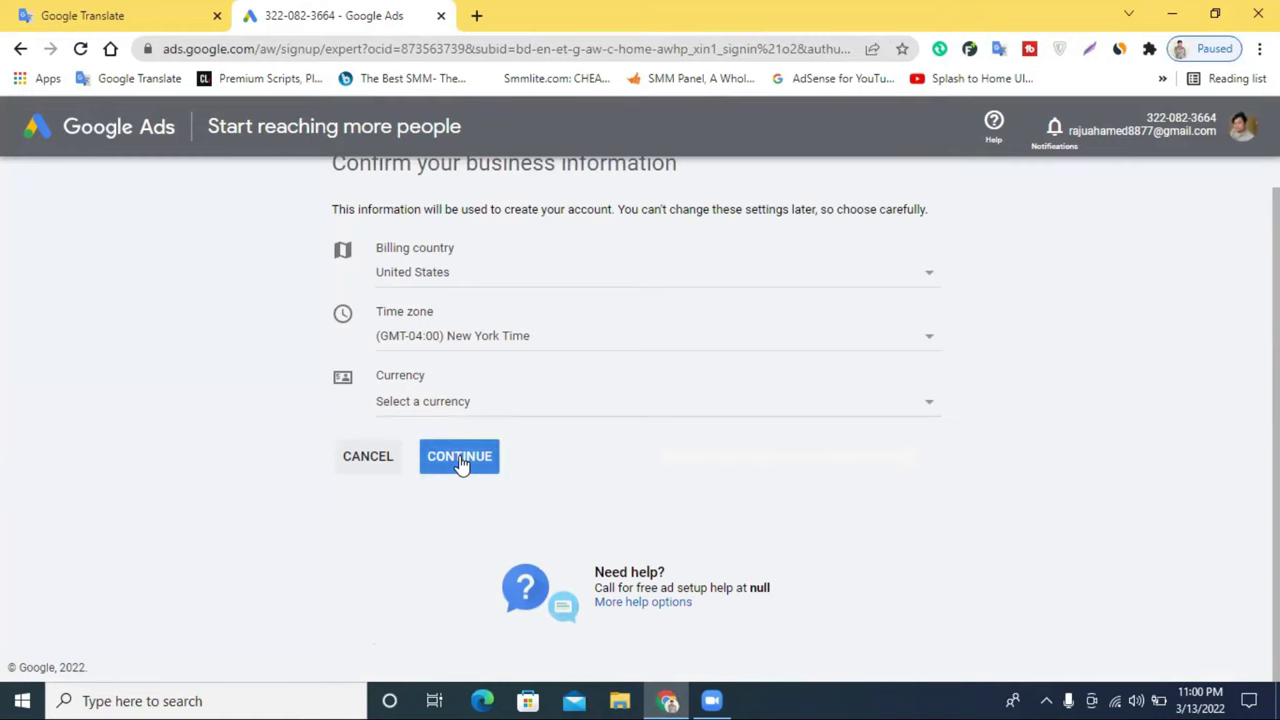
Step: Set the currency to US Dollar (USD $) and continue to payment info
{"action": "scroll", "coordinate": [461, 463], "scroll_direction": "up", "scroll_amount": 1}
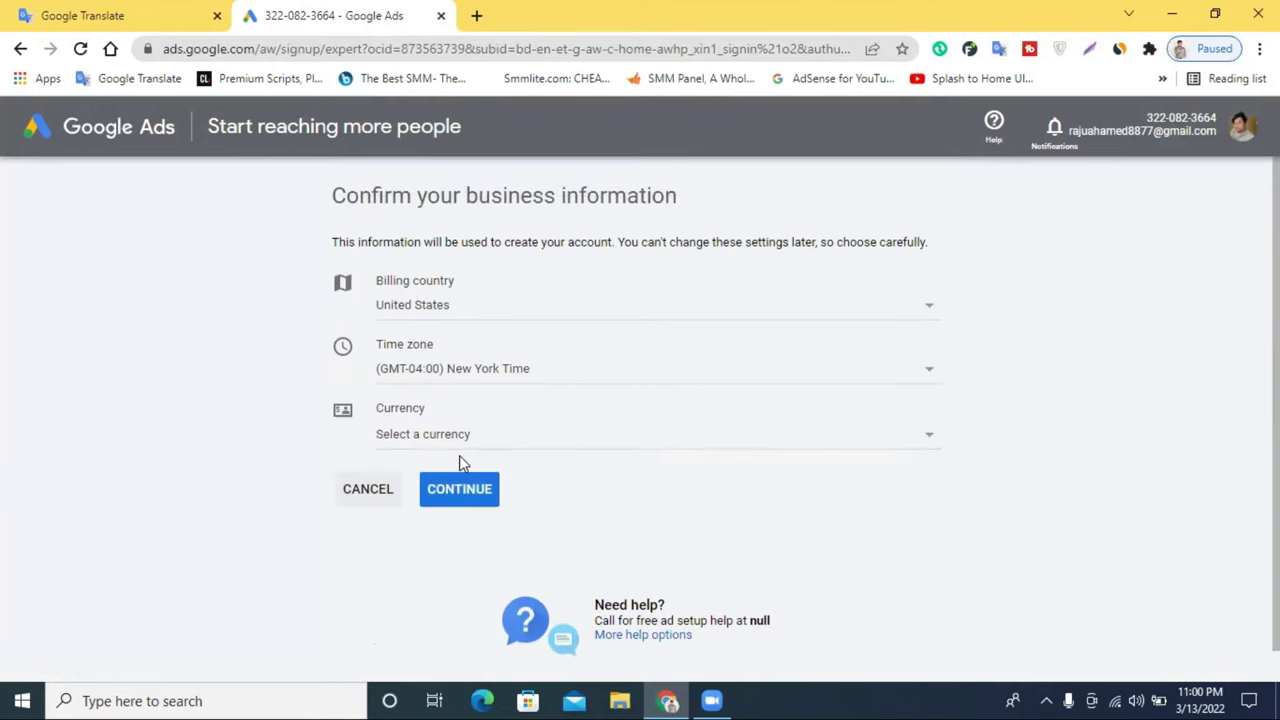
{"action": "left_click", "coordinate": [510, 440]}
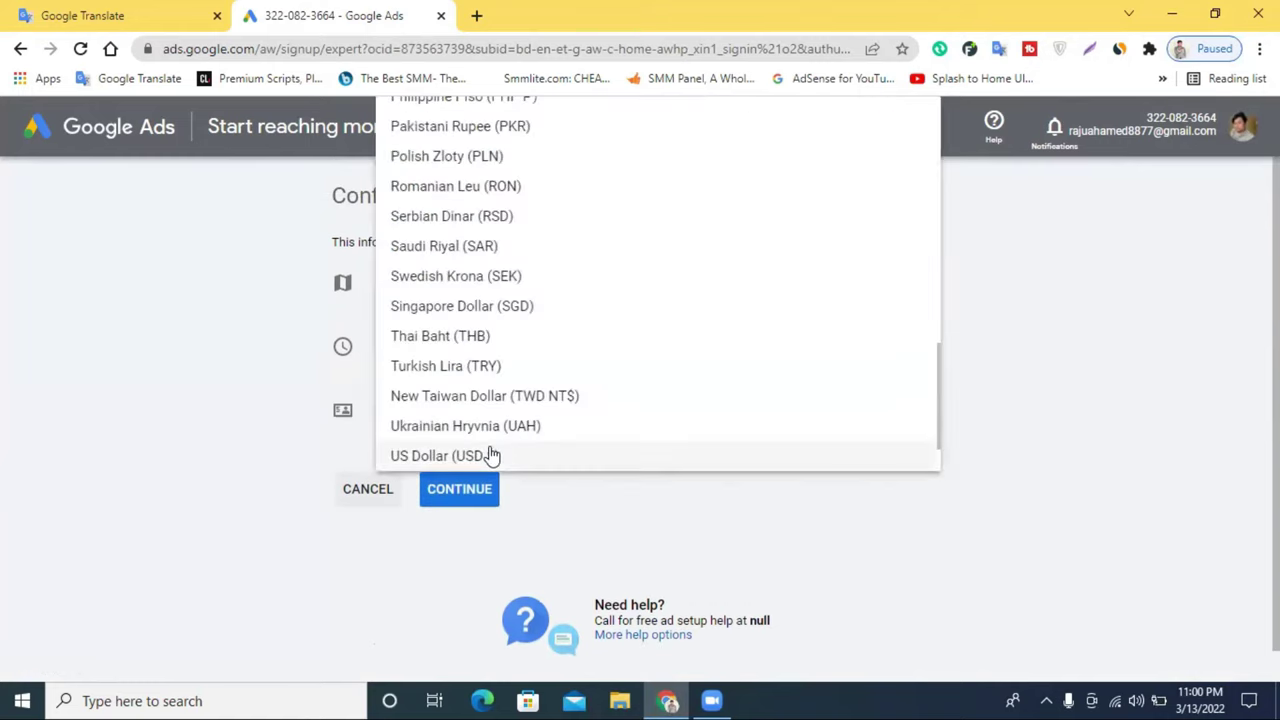
{"action": "left_click", "coordinate": [489, 451]}
{"action": "left_click", "coordinate": [468, 491]}
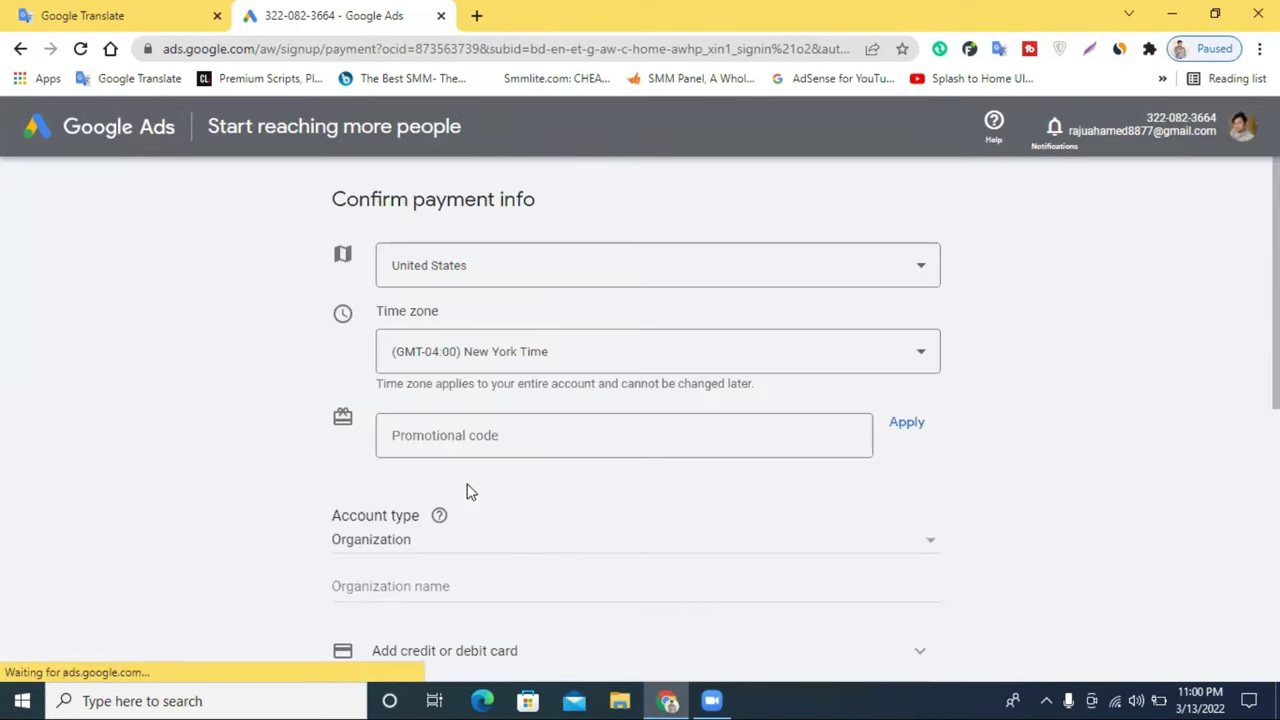
Step: Back out of the payment form and cancel the account signup
{"action": "scroll", "coordinate": [587, 459], "scroll_direction": "down", "scroll_amount": 5}
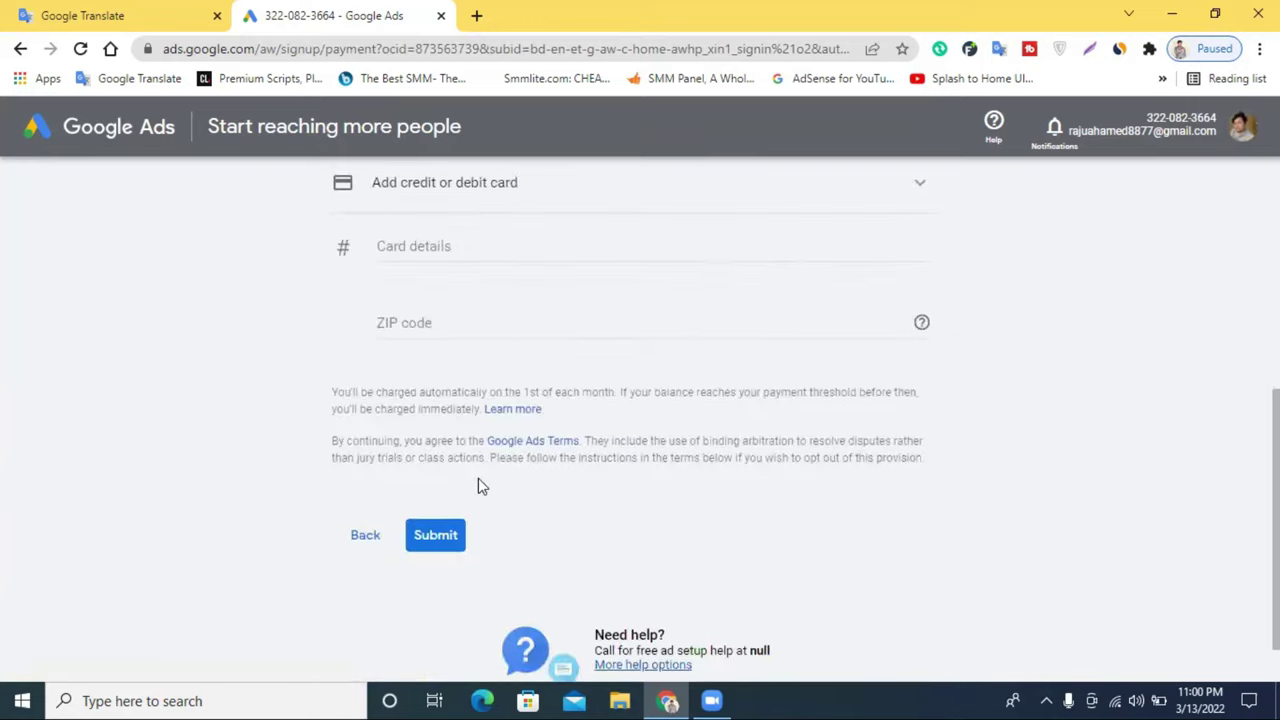
{"action": "left_click", "coordinate": [366, 491]}
{"action": "left_click", "coordinate": [368, 490]}
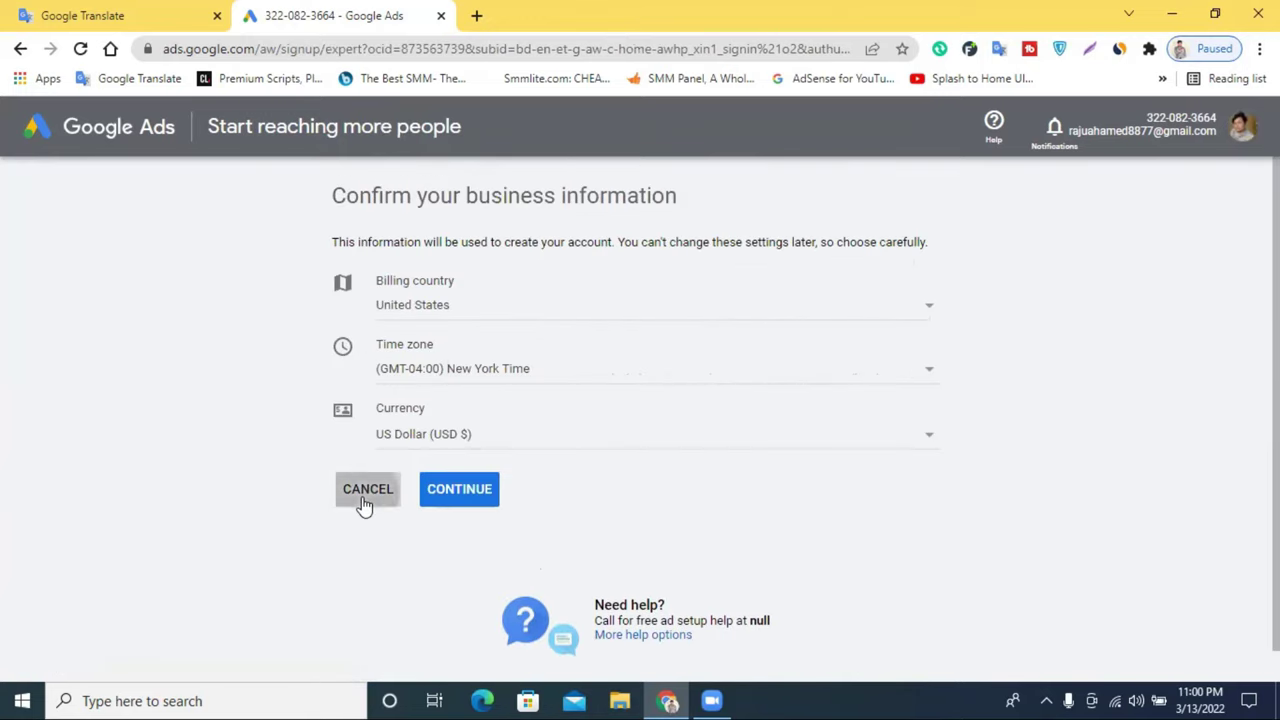
{"action": "scroll", "coordinate": [500, 481], "scroll_direction": "down", "scroll_amount": 3}
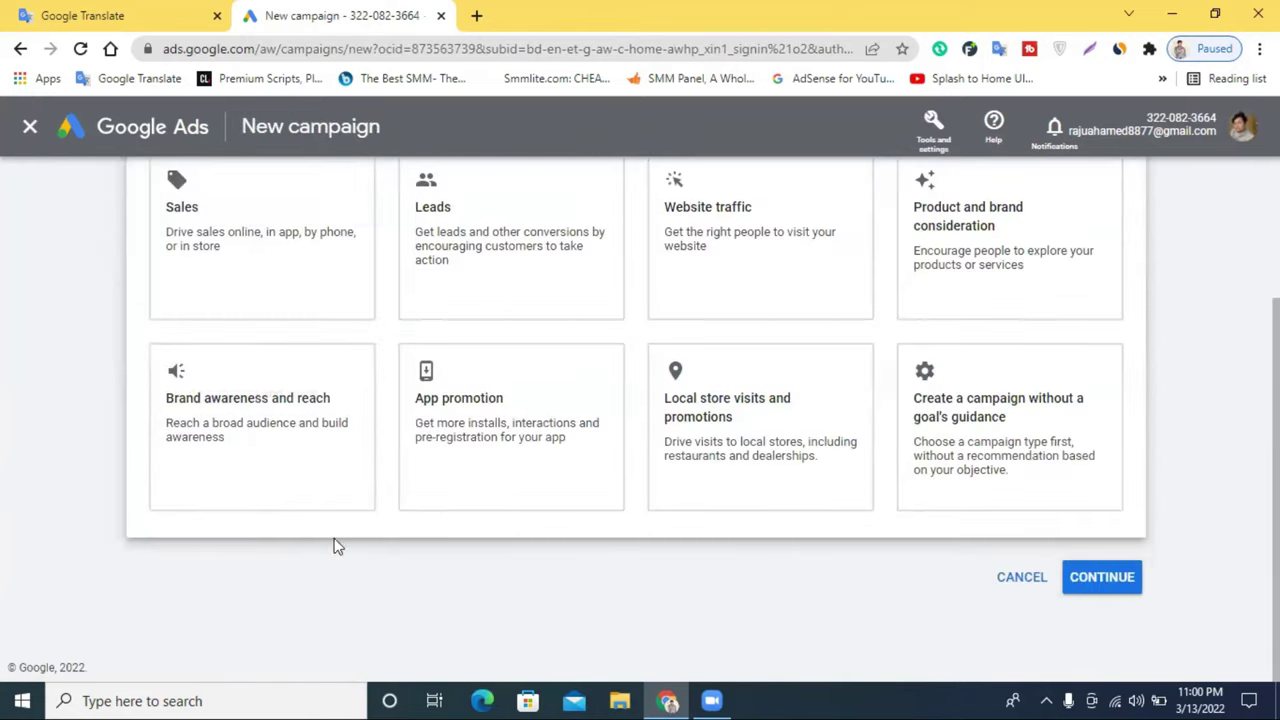
Step: Leave the new campaign page, remove the in-progress draft Ads account, and sign back in
{"action": "left_click", "coordinate": [1010, 595]}
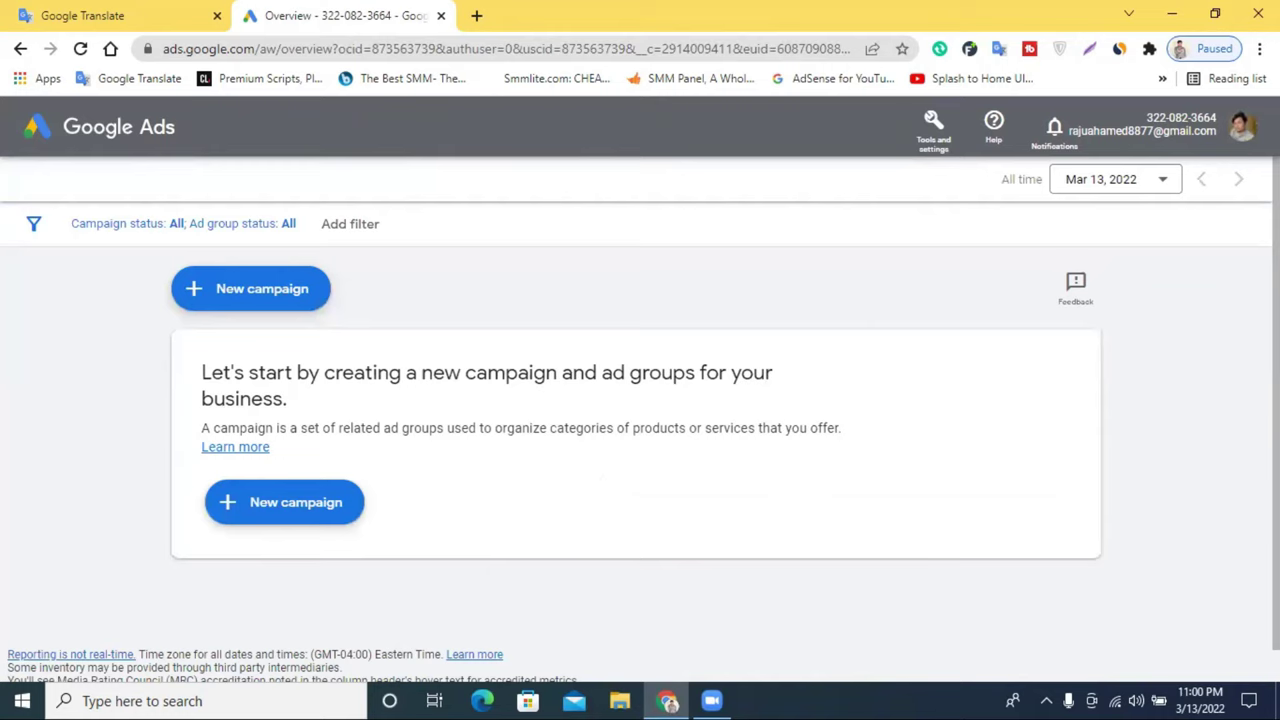
{"action": "left_click", "coordinate": [1241, 128]}
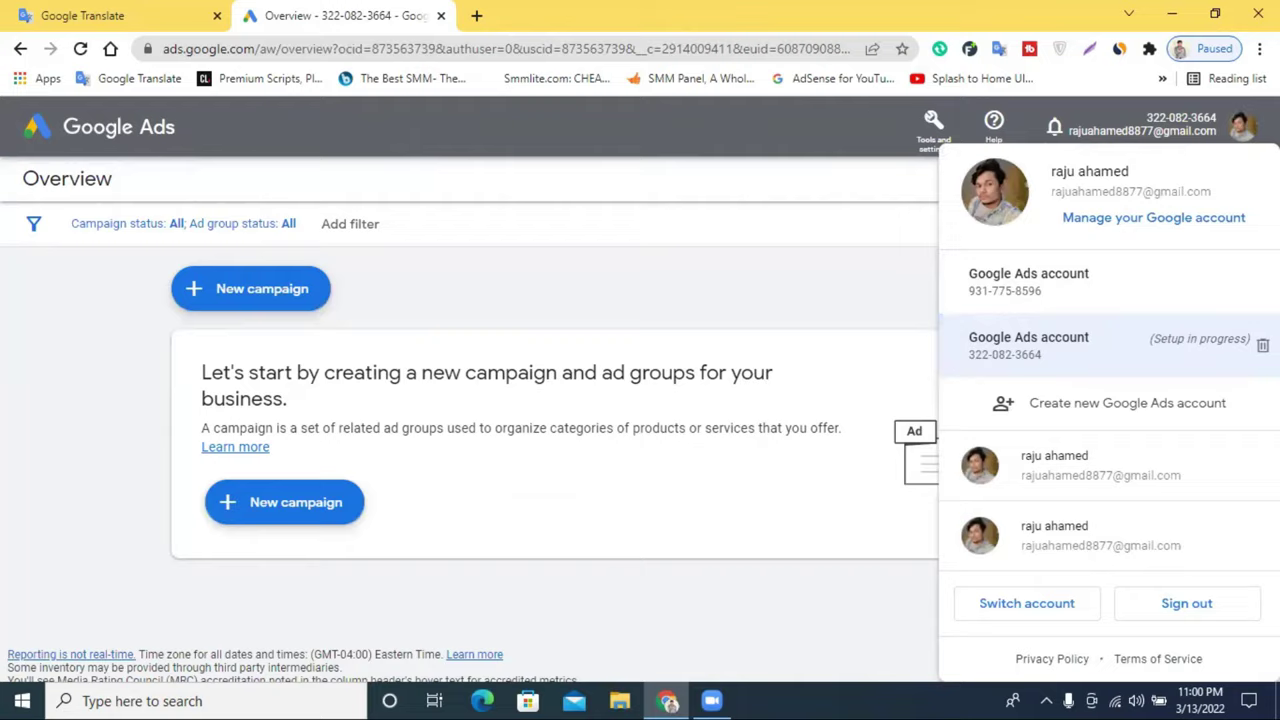
{"action": "left_click", "coordinate": [1263, 344]}
{"action": "left_click", "coordinate": [852, 446]}
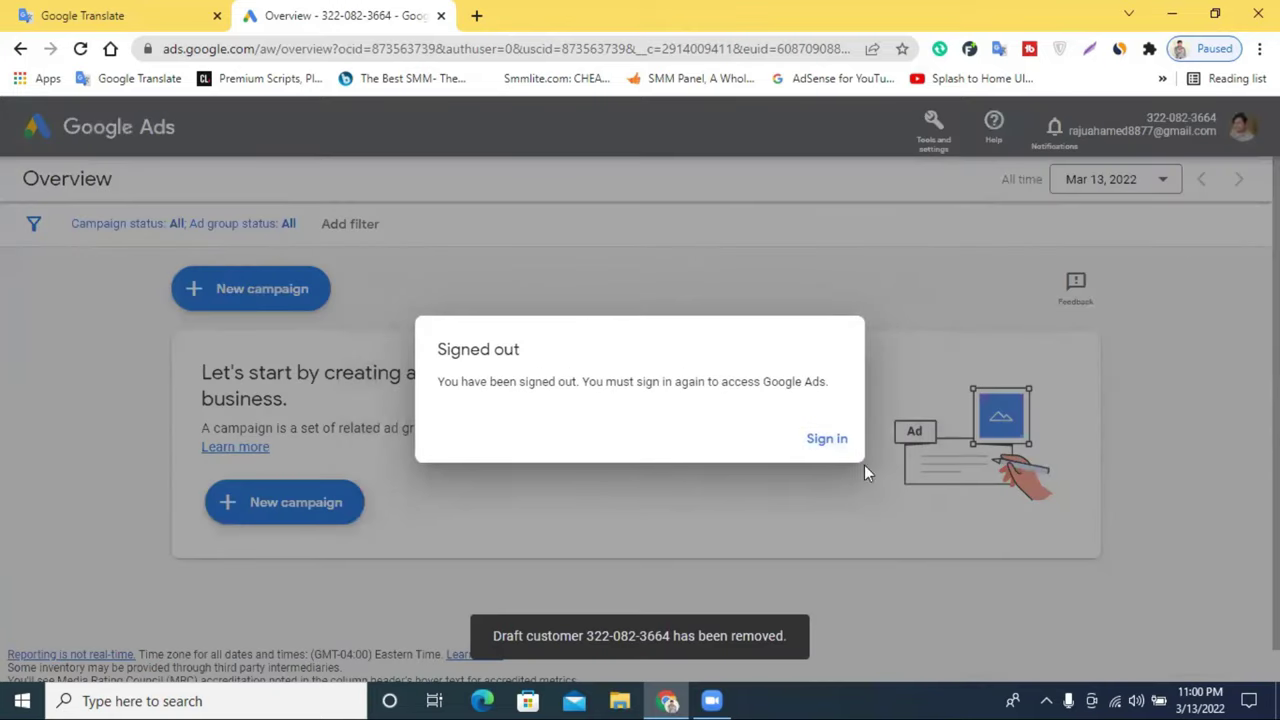
{"action": "left_click", "coordinate": [829, 443]}
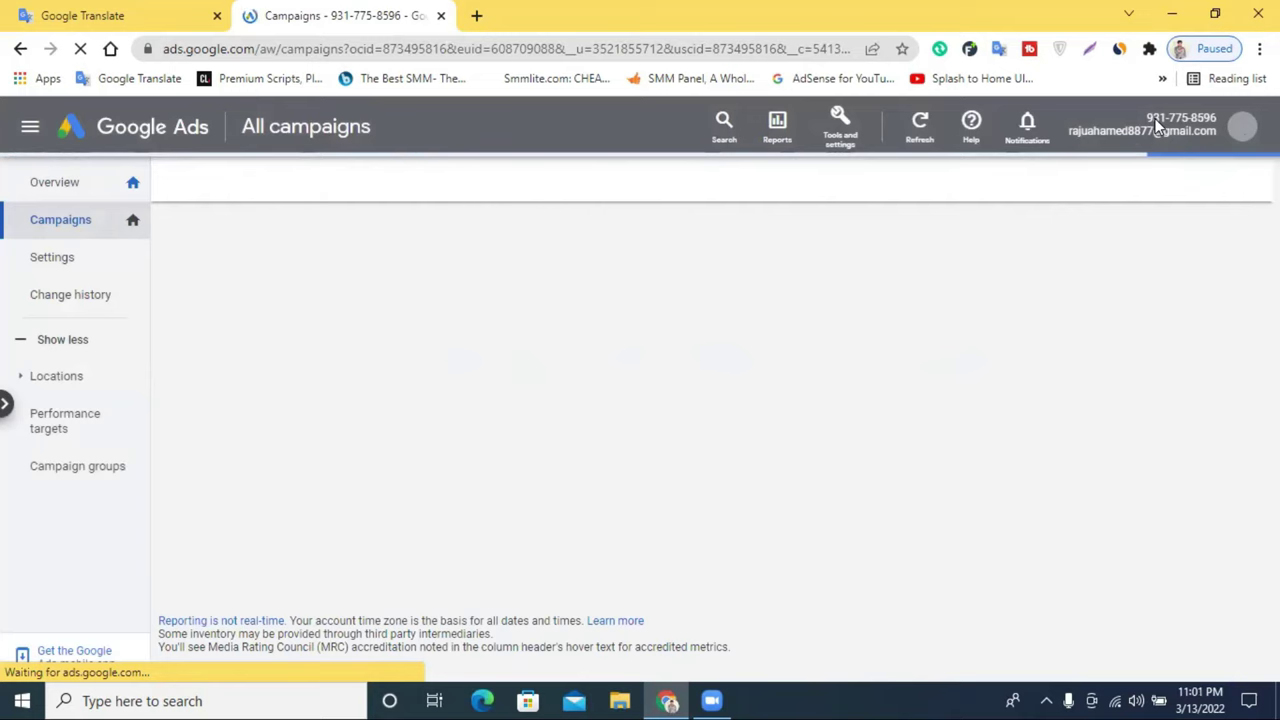
Step: Create a new Ads account from the account menu and switch its campaign setup to Expert Mode
{"action": "left_click", "coordinate": [1242, 130]}
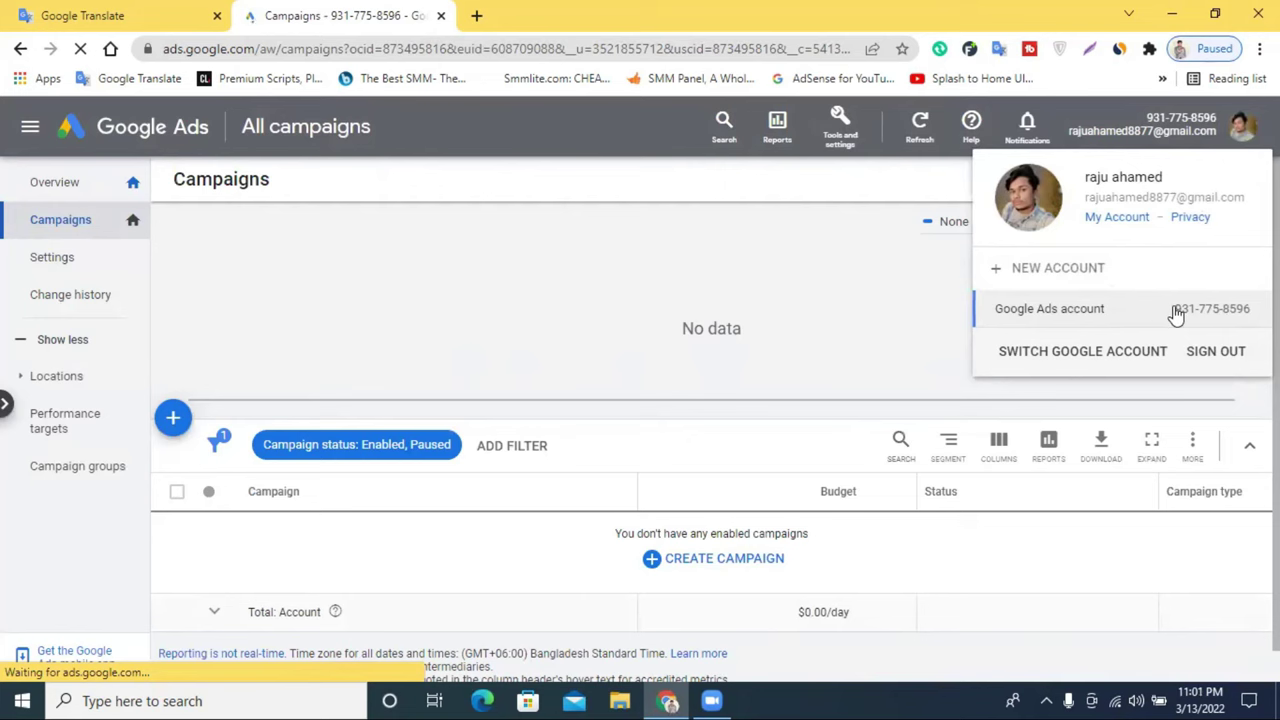
{"action": "left_click", "coordinate": [1047, 270]}
{"action": "left_click", "coordinate": [831, 458]}
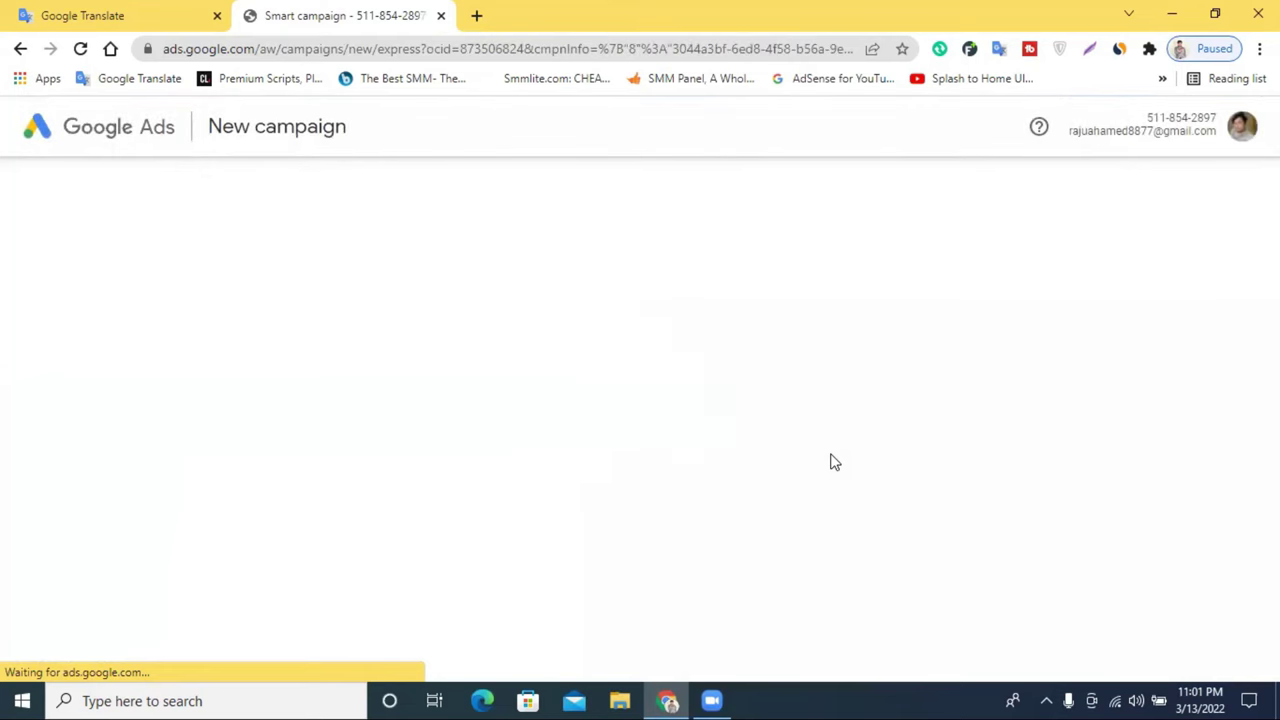
{"action": "scroll", "coordinate": [833, 463], "scroll_direction": "down", "scroll_amount": 3}
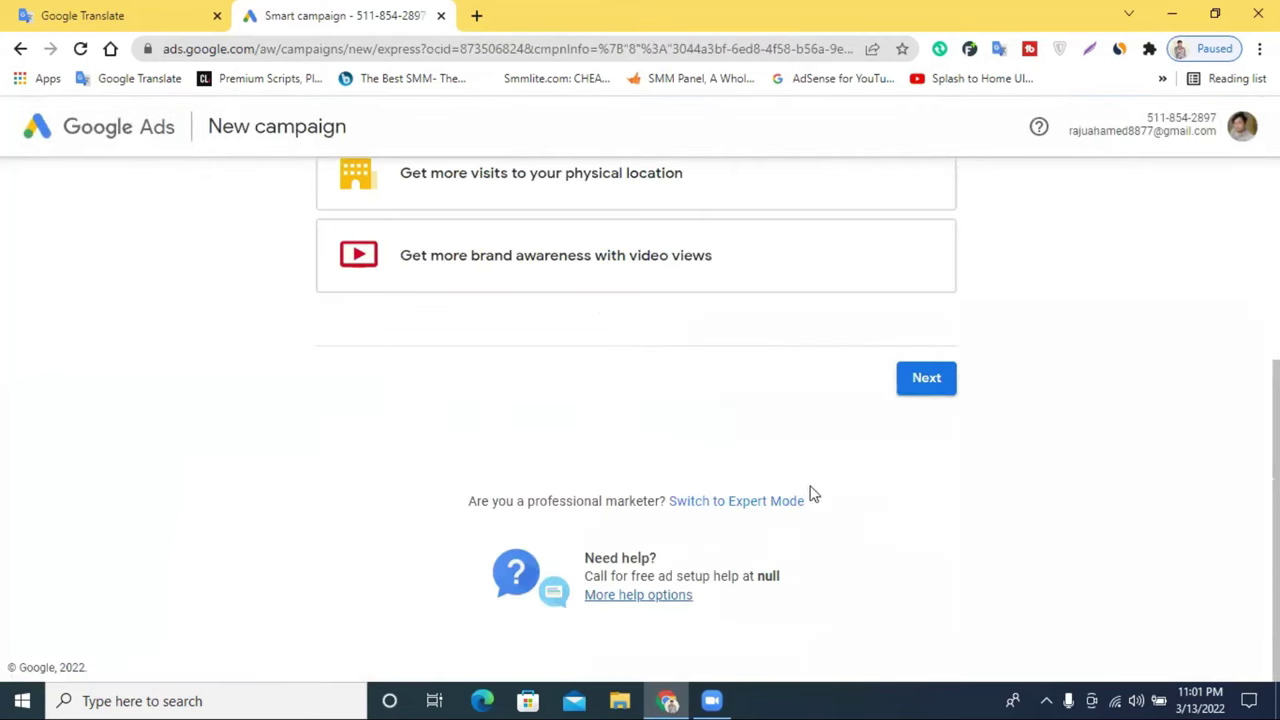
{"action": "left_click", "coordinate": [725, 505]}
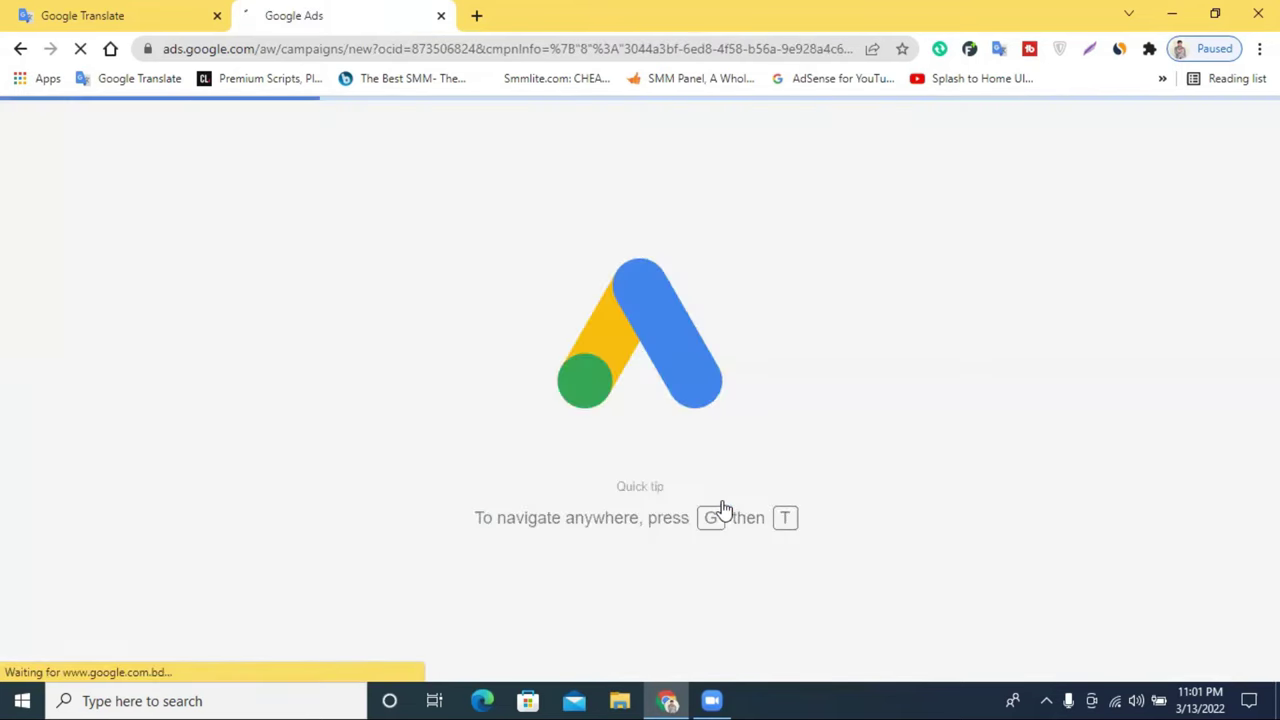
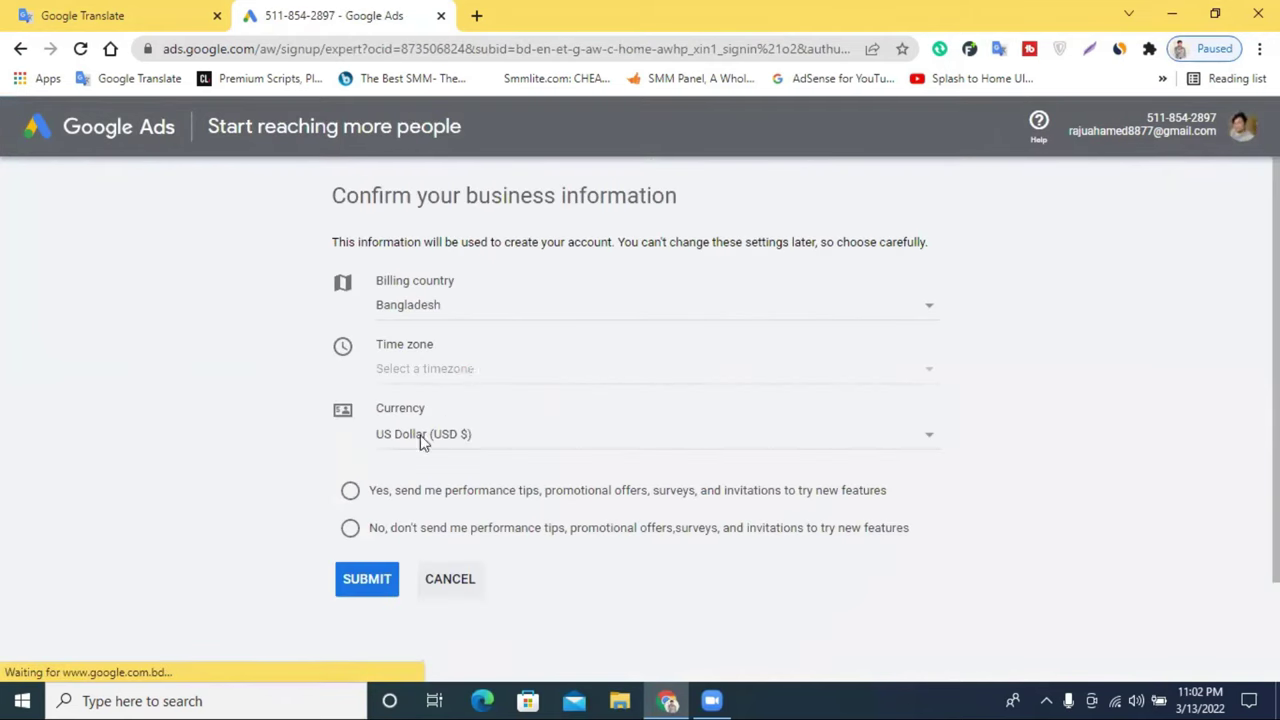
Step: Opt in to performance tips, submit the Bangladesh business details, and go to the new account's overview
{"action": "left_click", "coordinate": [352, 491]}
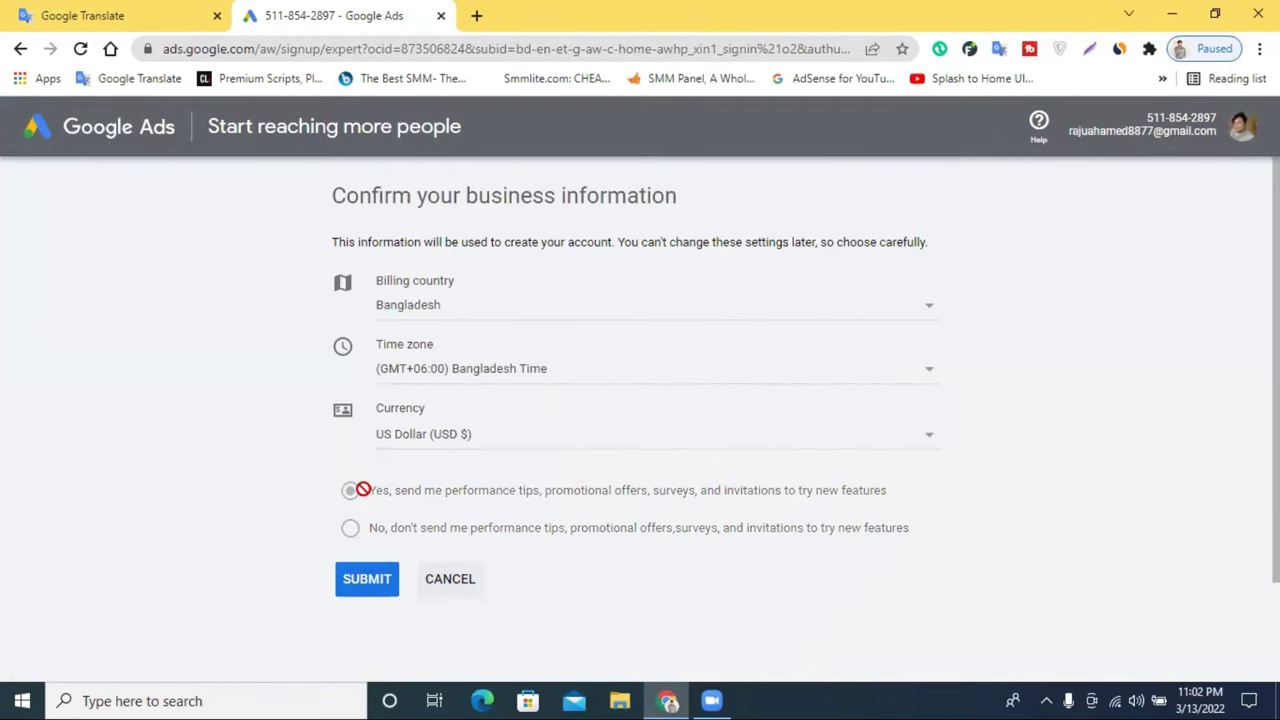
{"action": "left_click", "coordinate": [366, 585]}
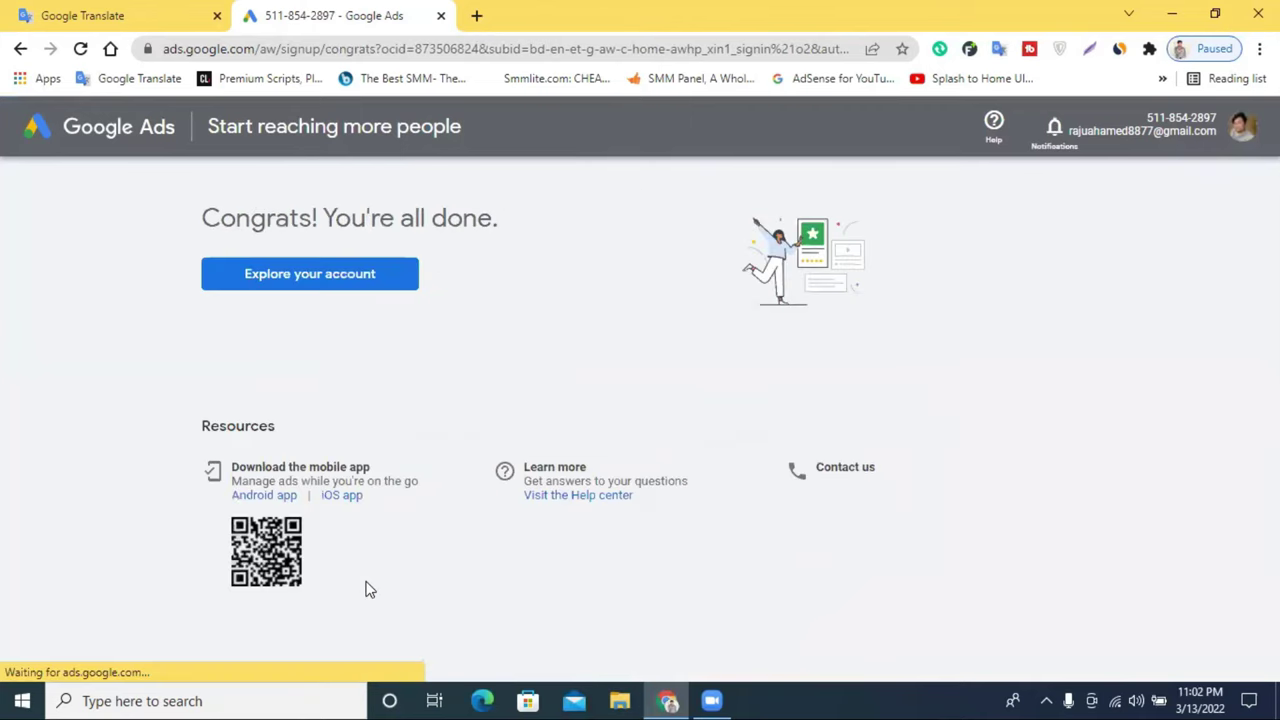
{"action": "left_click", "coordinate": [306, 285]}
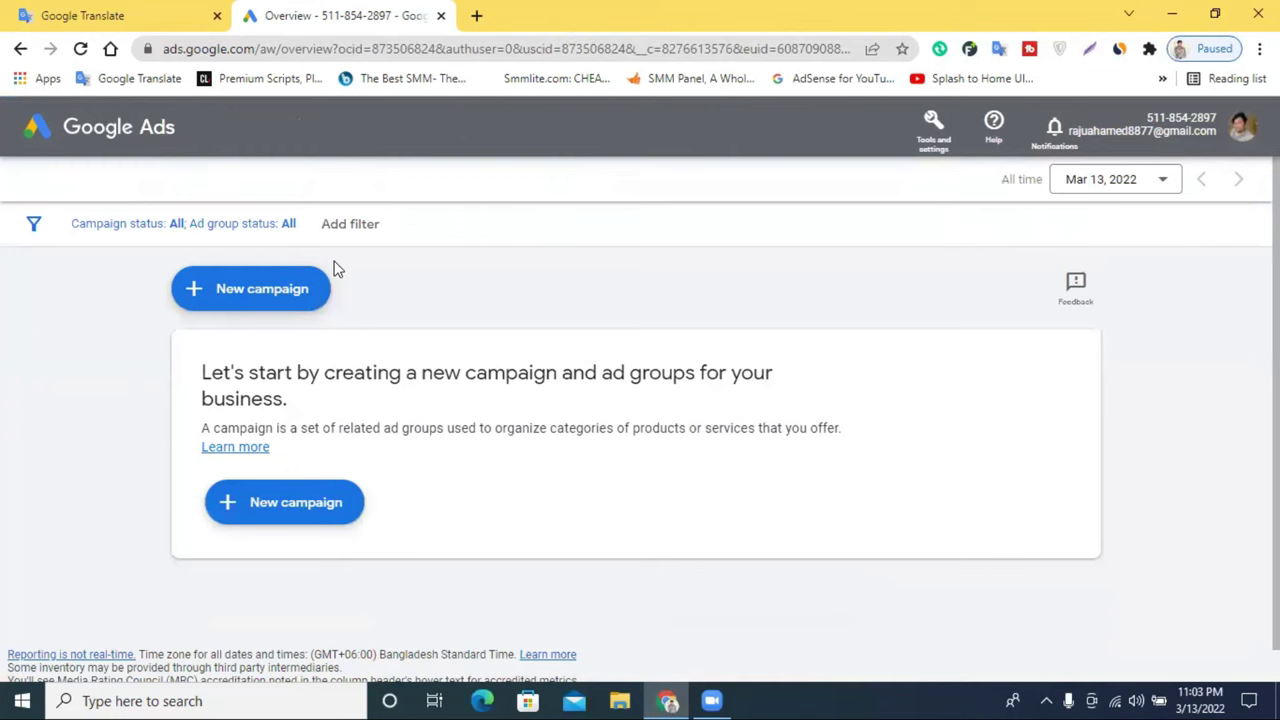
Step: Start a new Leads campaign, then abandon the draft and return to the overview
{"action": "left_click", "coordinate": [205, 292]}
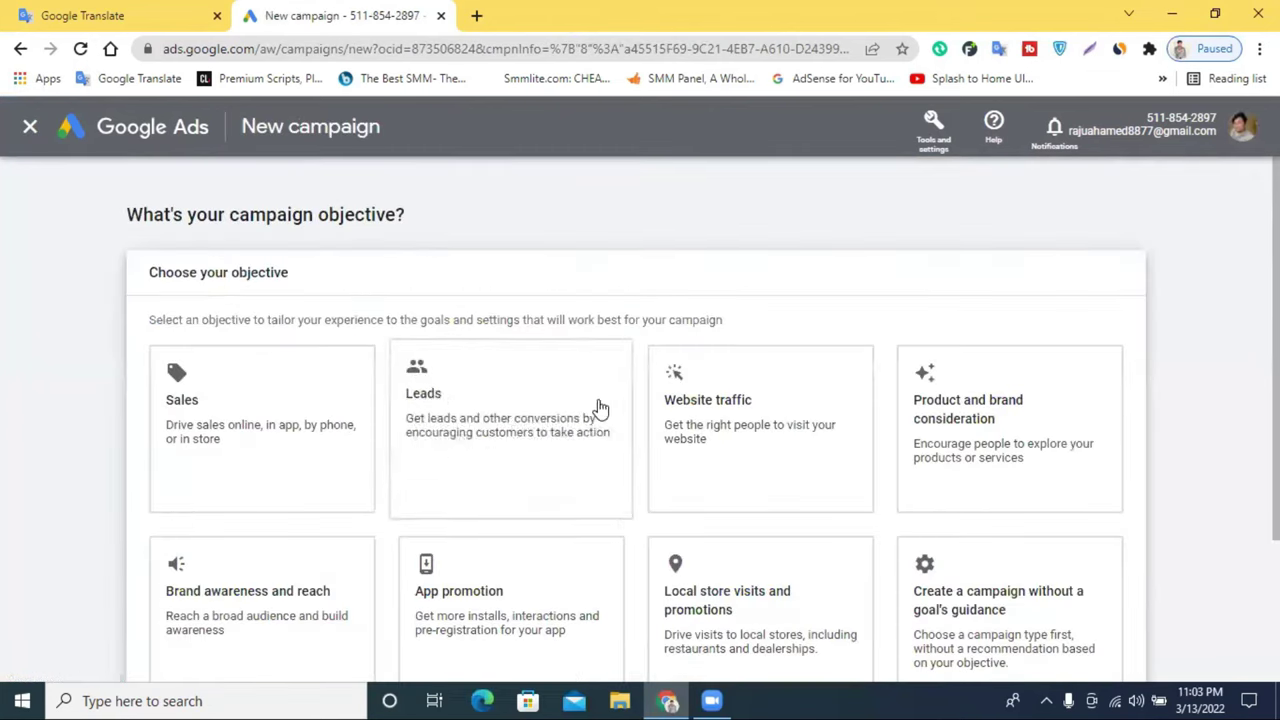
{"action": "left_click", "coordinate": [597, 409]}
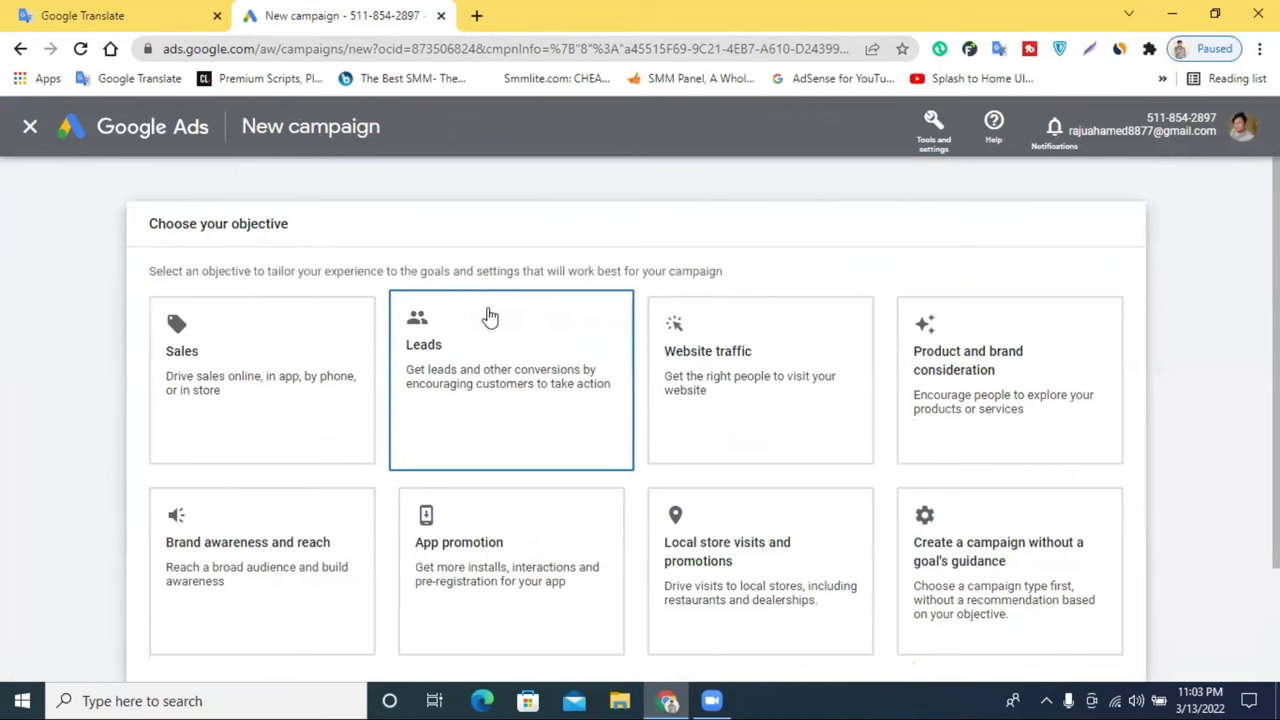
{"action": "left_click", "coordinate": [29, 129]}
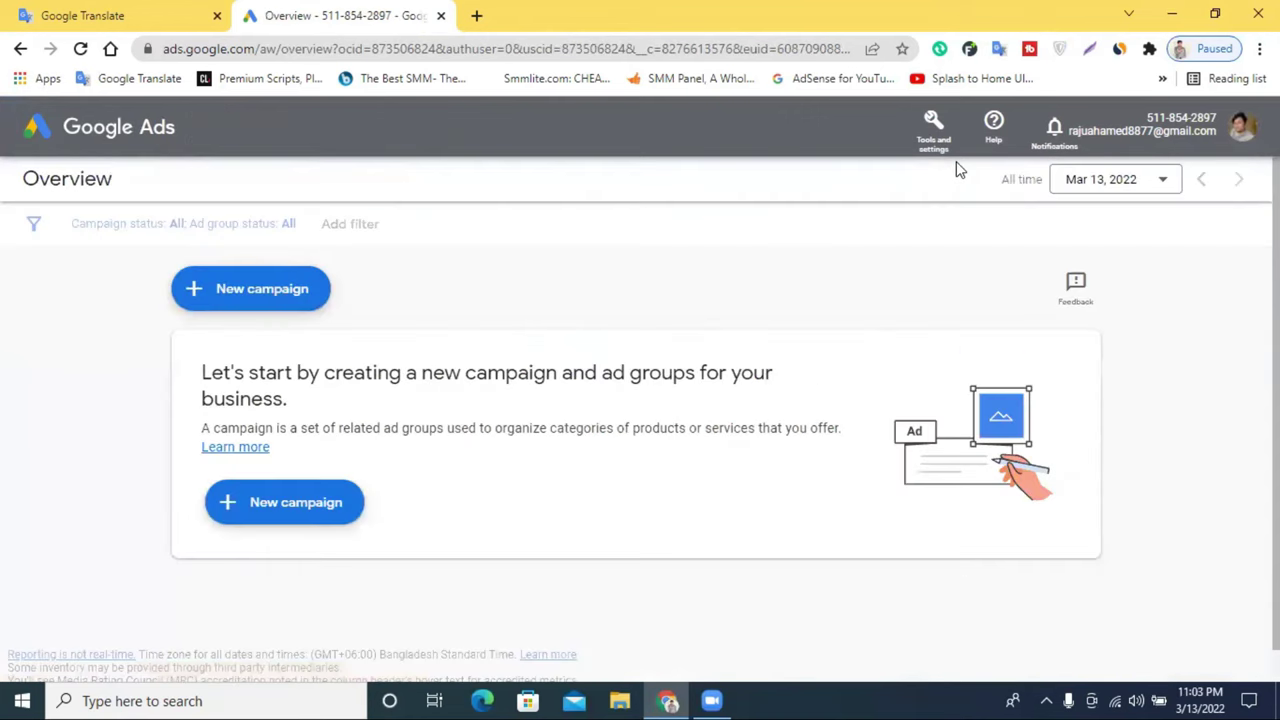
Step: Switch to the other Google Ads account and close the old account's tab
{"action": "left_click", "coordinate": [1241, 130]}
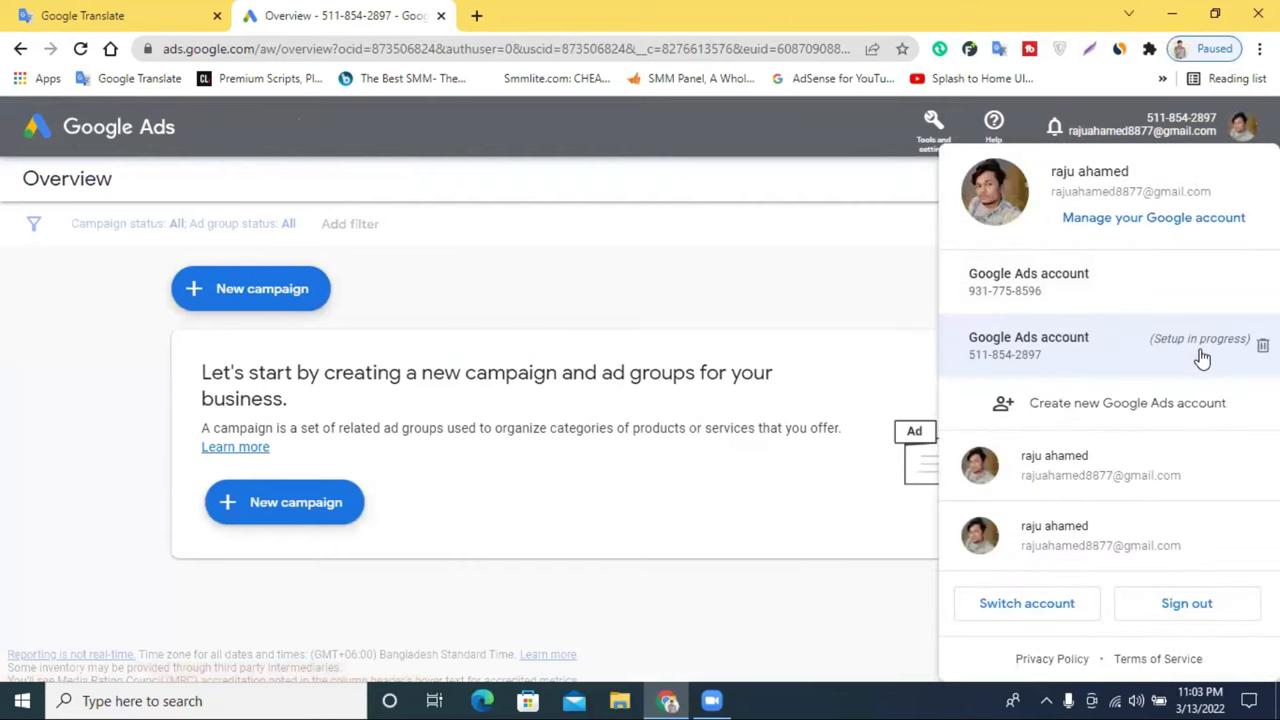
{"action": "left_click", "coordinate": [1078, 287]}
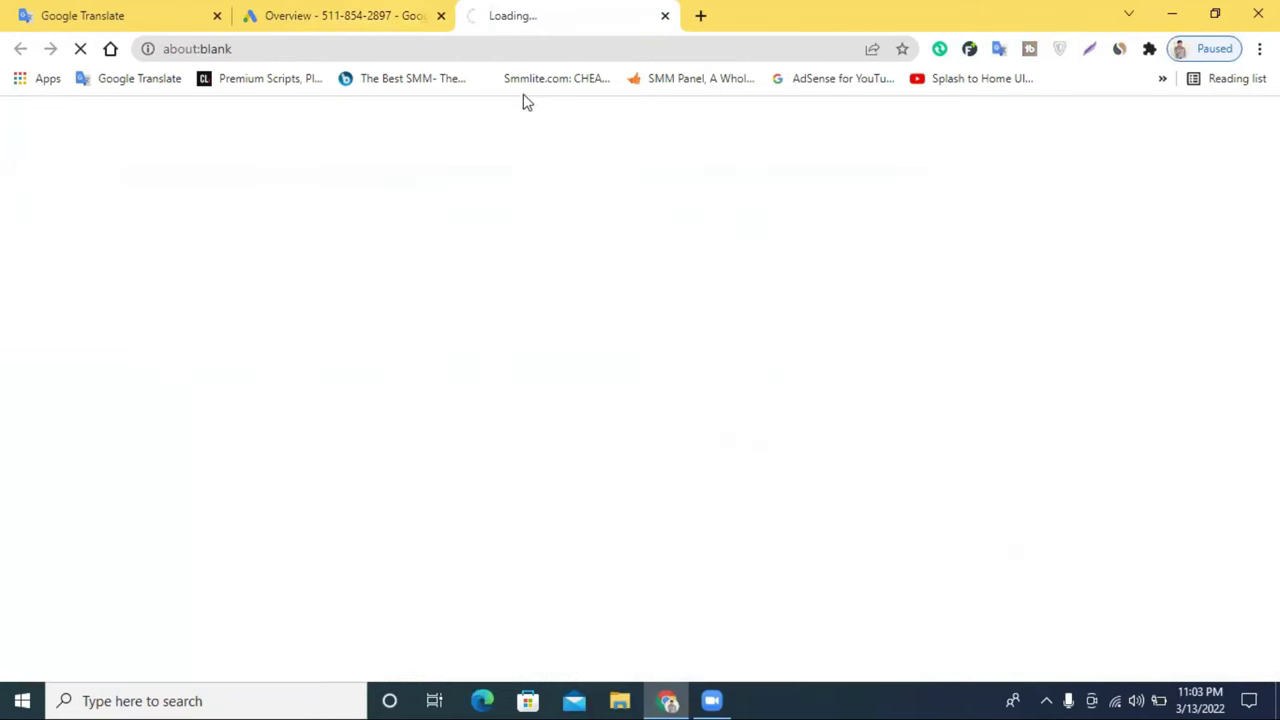
{"action": "left_click", "coordinate": [441, 15]}
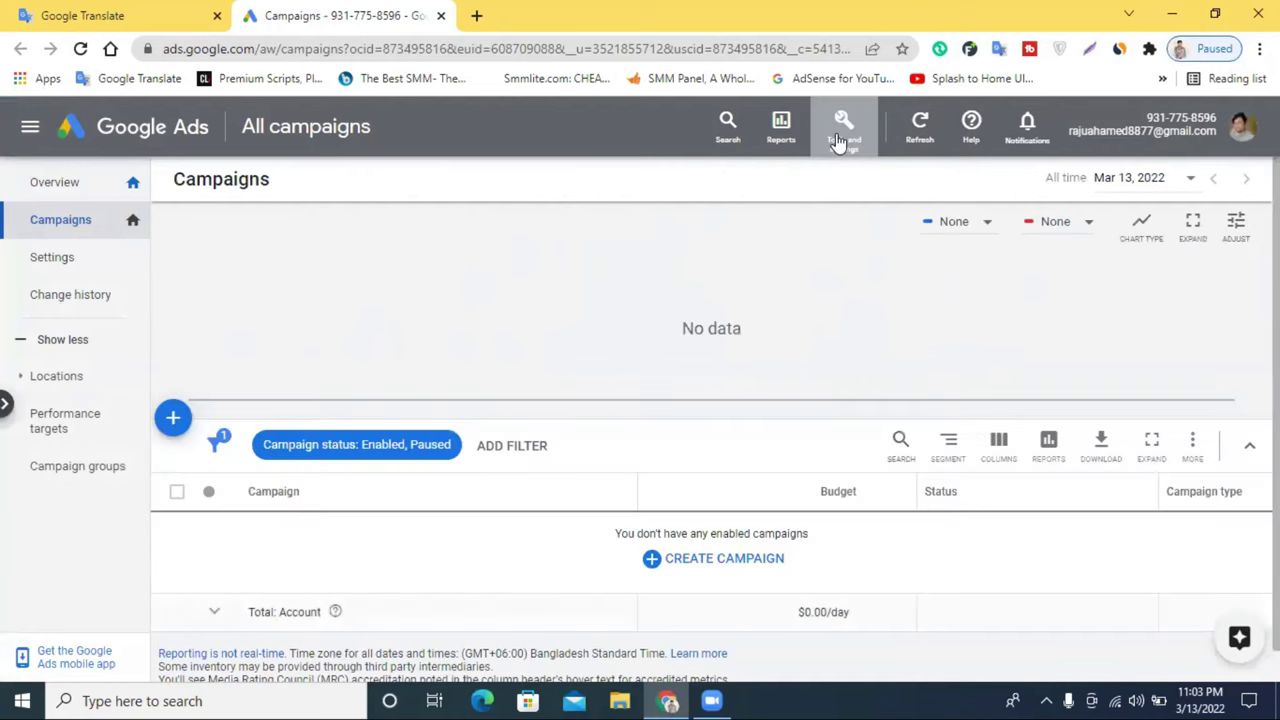
Step: Go to Billing > Summary under Tools and settings to begin the new billing setup
{"action": "left_click", "coordinate": [838, 140]}
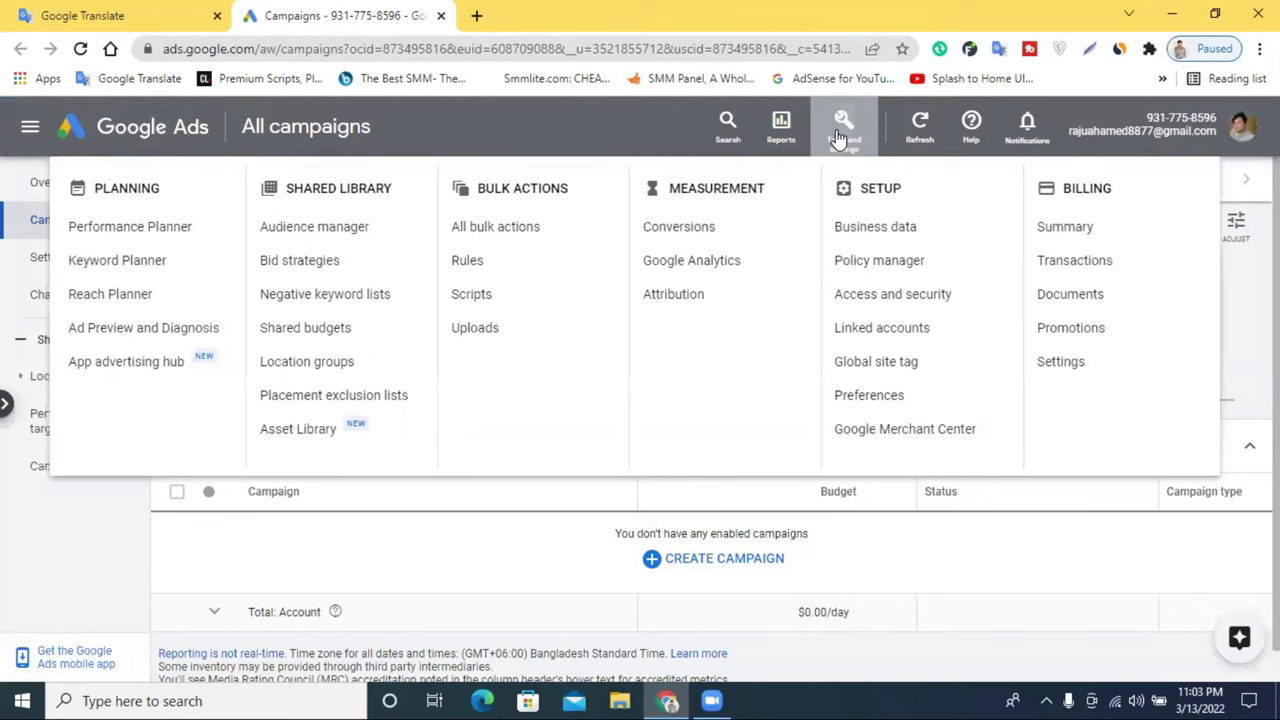
{"action": "left_click", "coordinate": [1060, 226]}
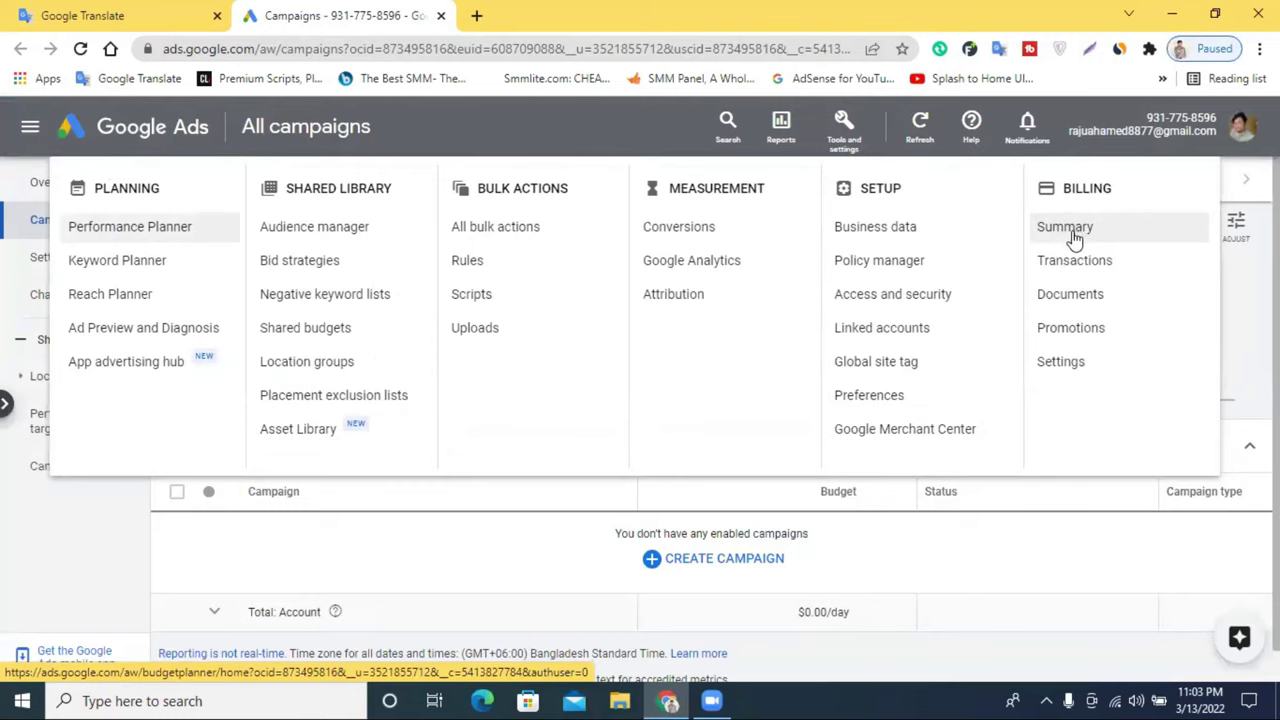
{"action": "left_click", "coordinate": [1075, 230]}
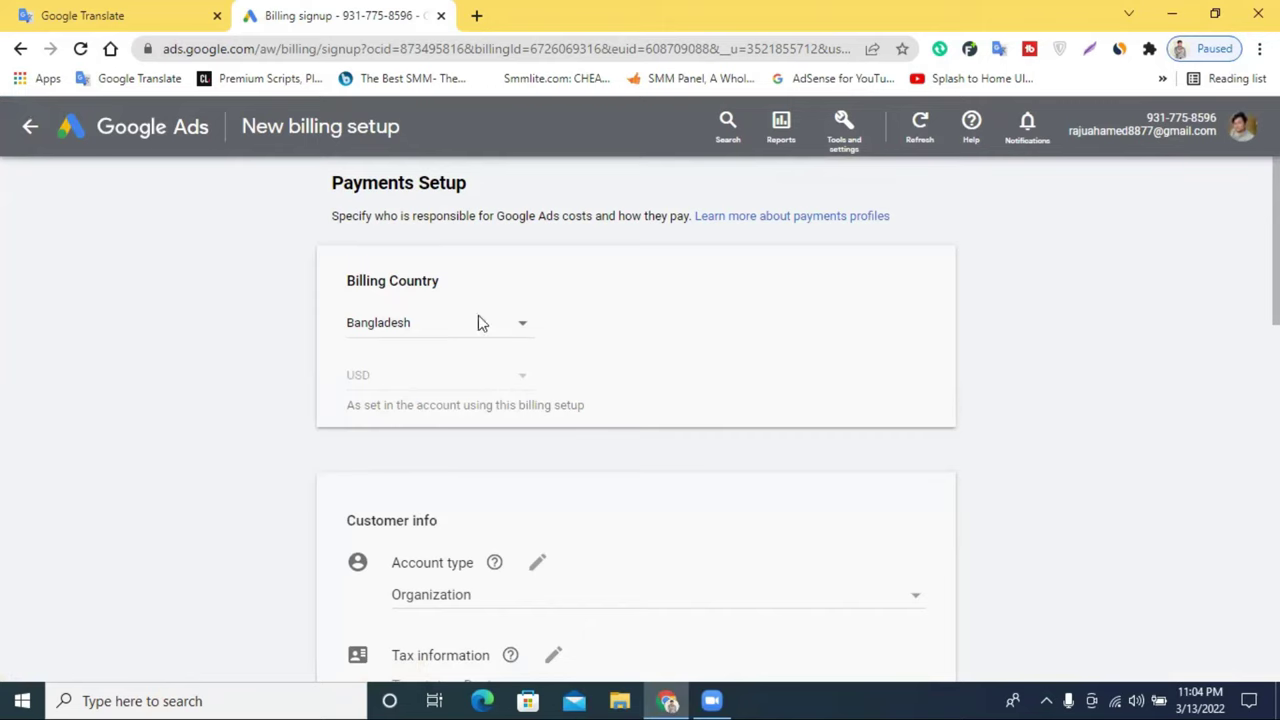
Step: Keep Bangladesh as the billing country and Organization as the account type
{"action": "left_click", "coordinate": [428, 331]}
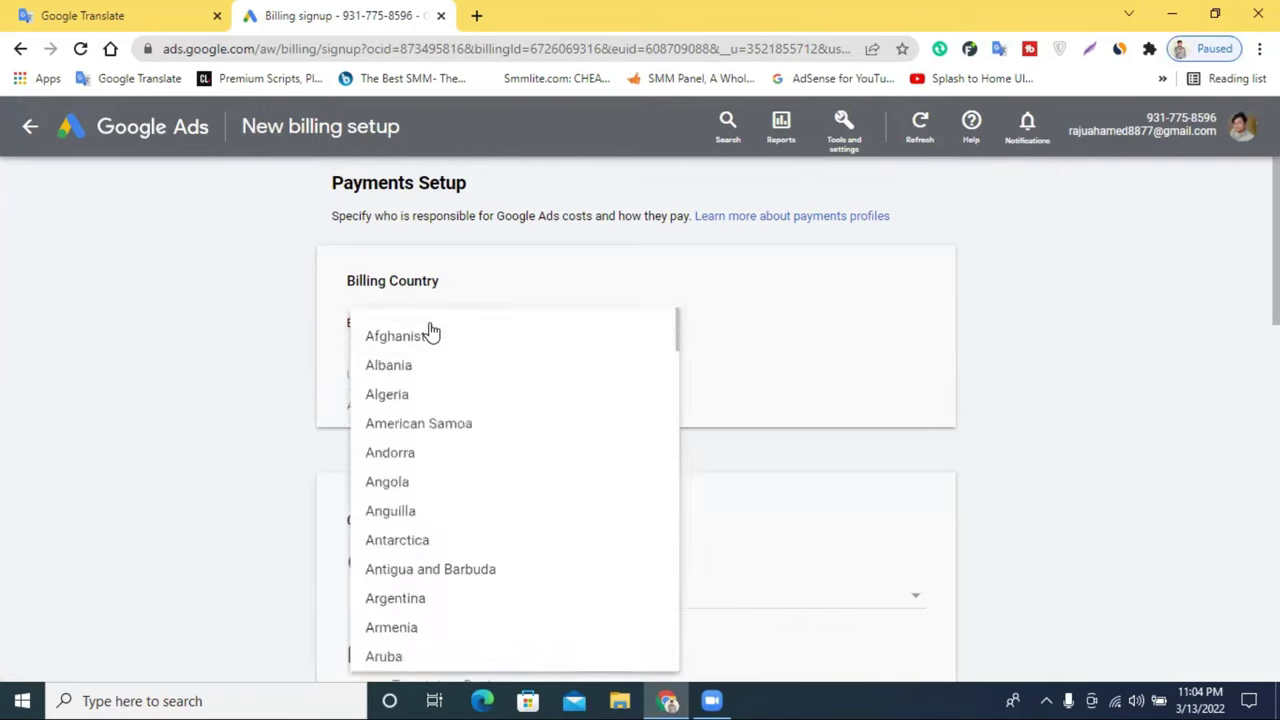
{"action": "left_click", "coordinate": [870, 328]}
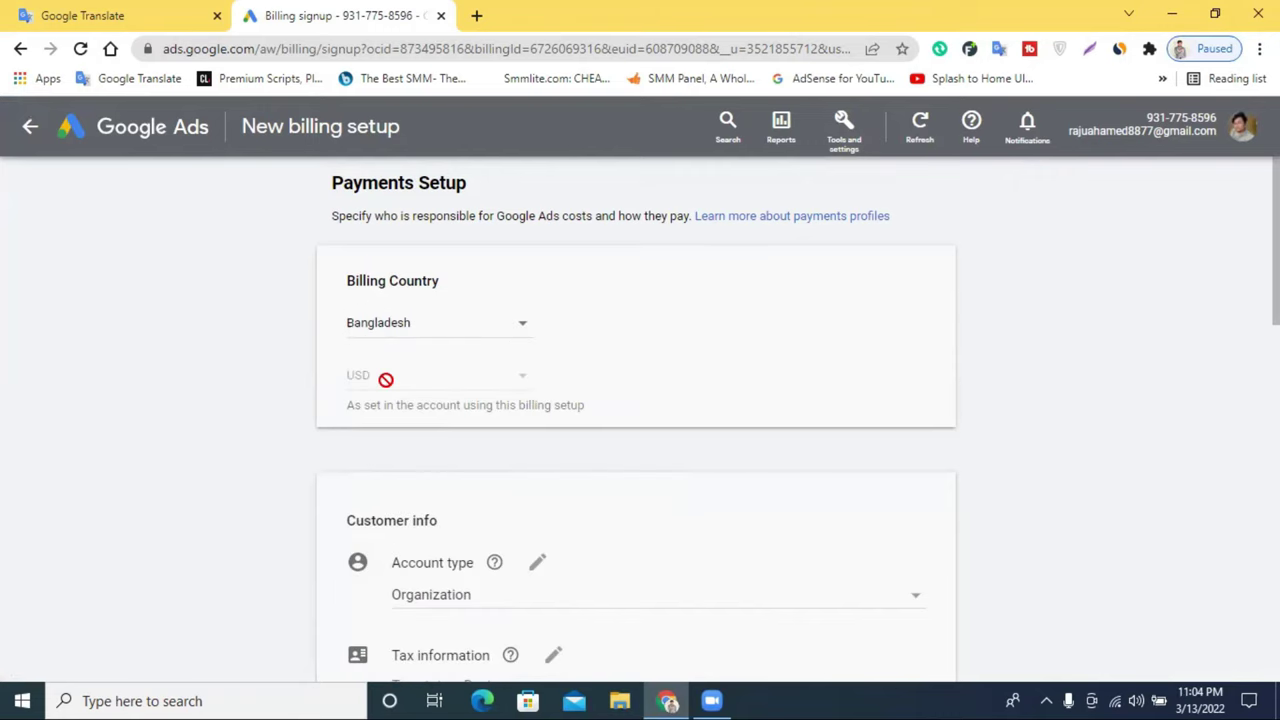
{"action": "scroll", "coordinate": [449, 377], "scroll_direction": "down", "scroll_amount": 2}
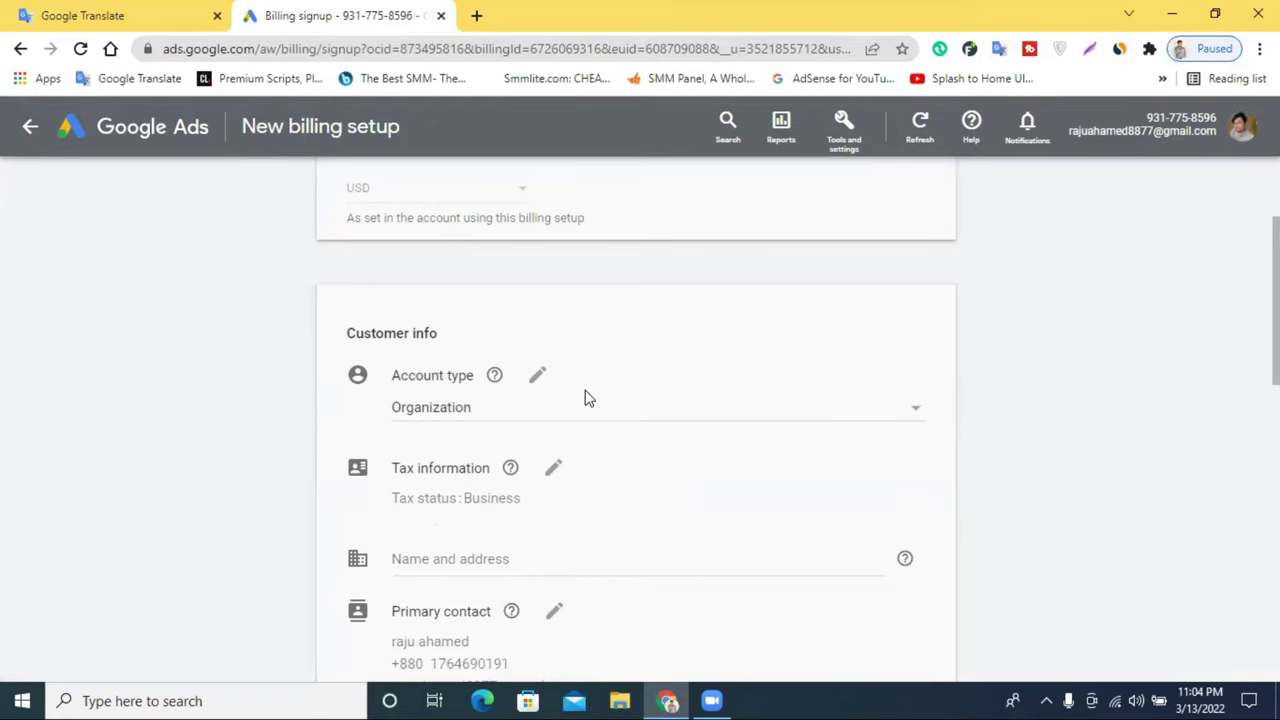
{"action": "scroll", "coordinate": [587, 398], "scroll_direction": "down", "scroll_amount": 2}
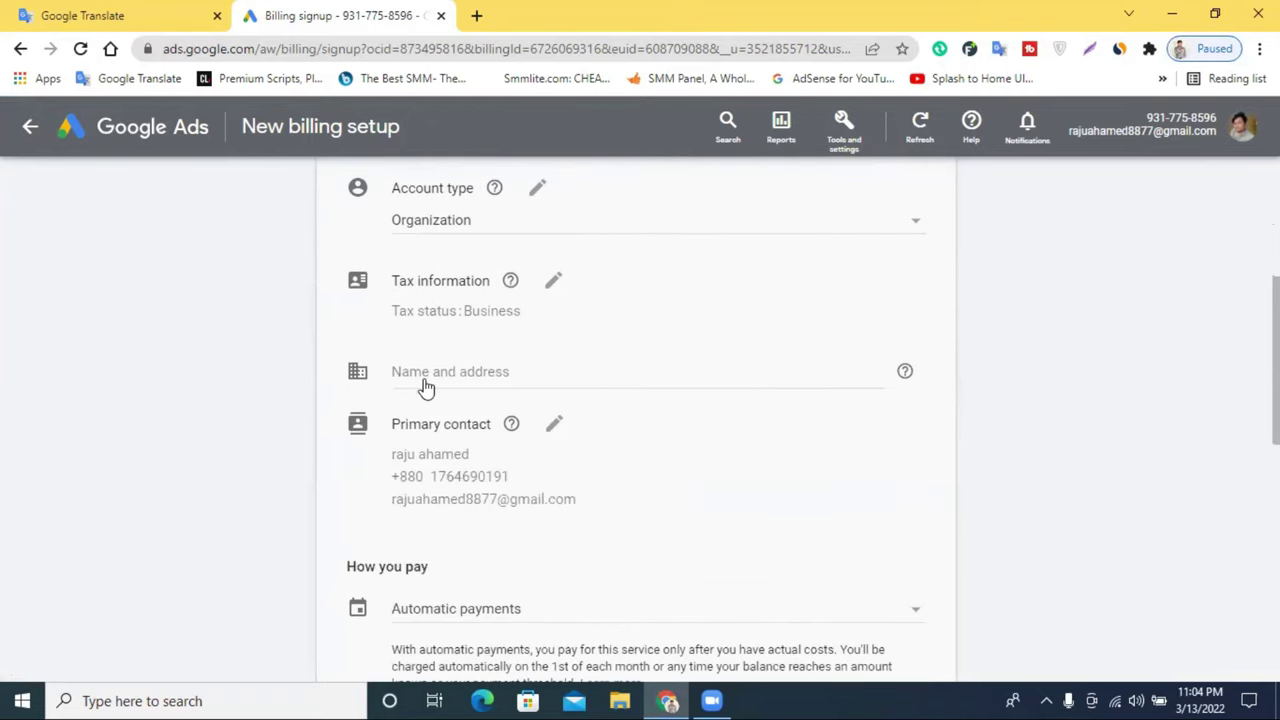
{"action": "left_click", "coordinate": [581, 238]}
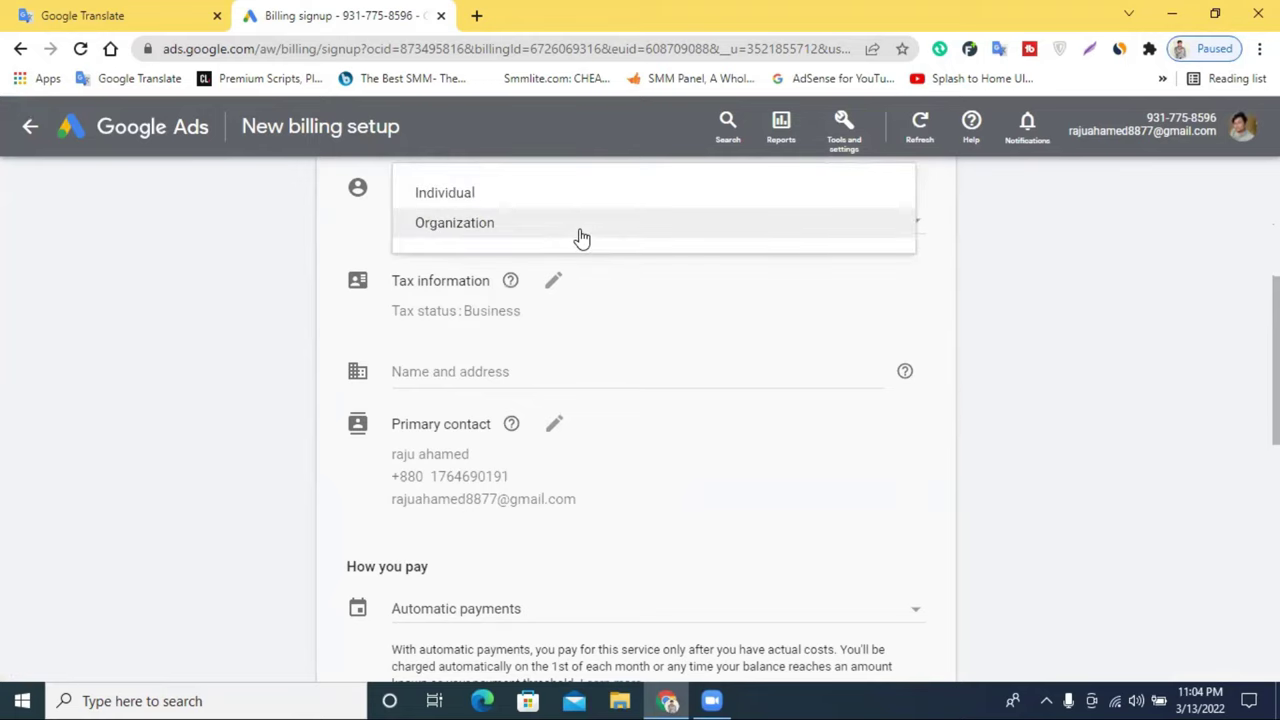
{"action": "left_click", "coordinate": [501, 226]}
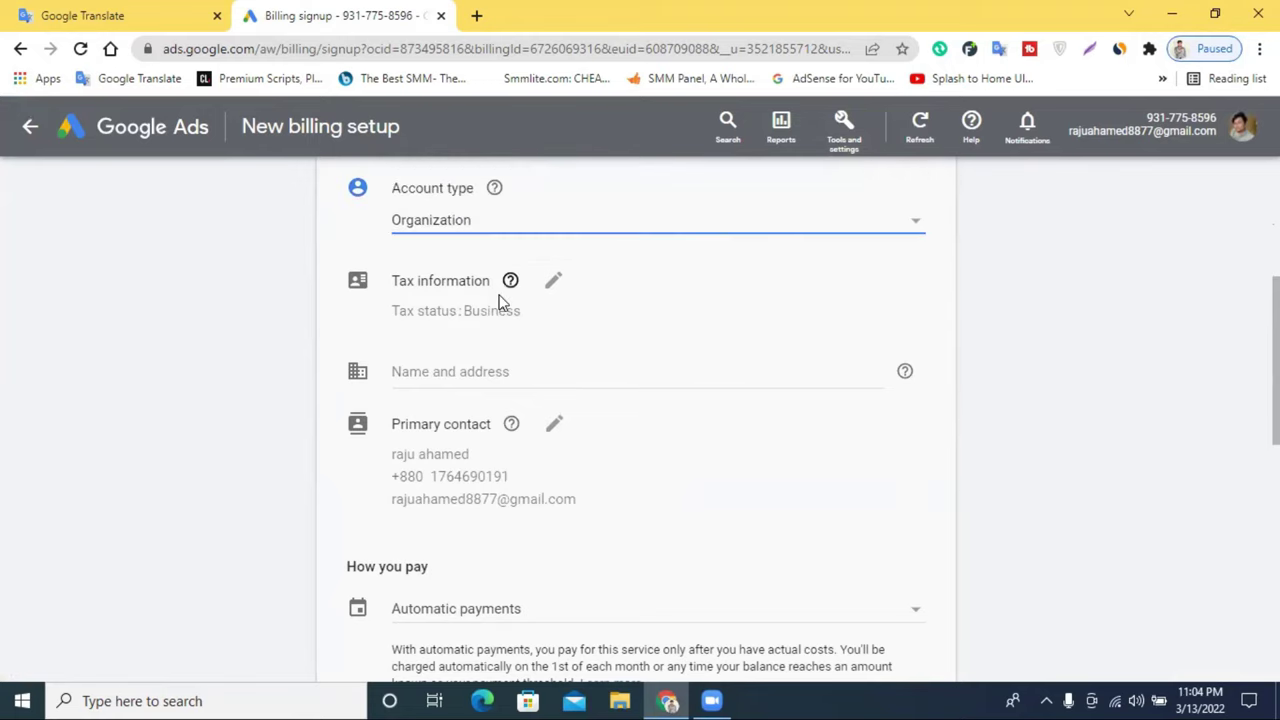
{"action": "scroll", "coordinate": [500, 302], "scroll_direction": "up", "scroll_amount": 1}
{"action": "double_click", "coordinate": [407, 397]}
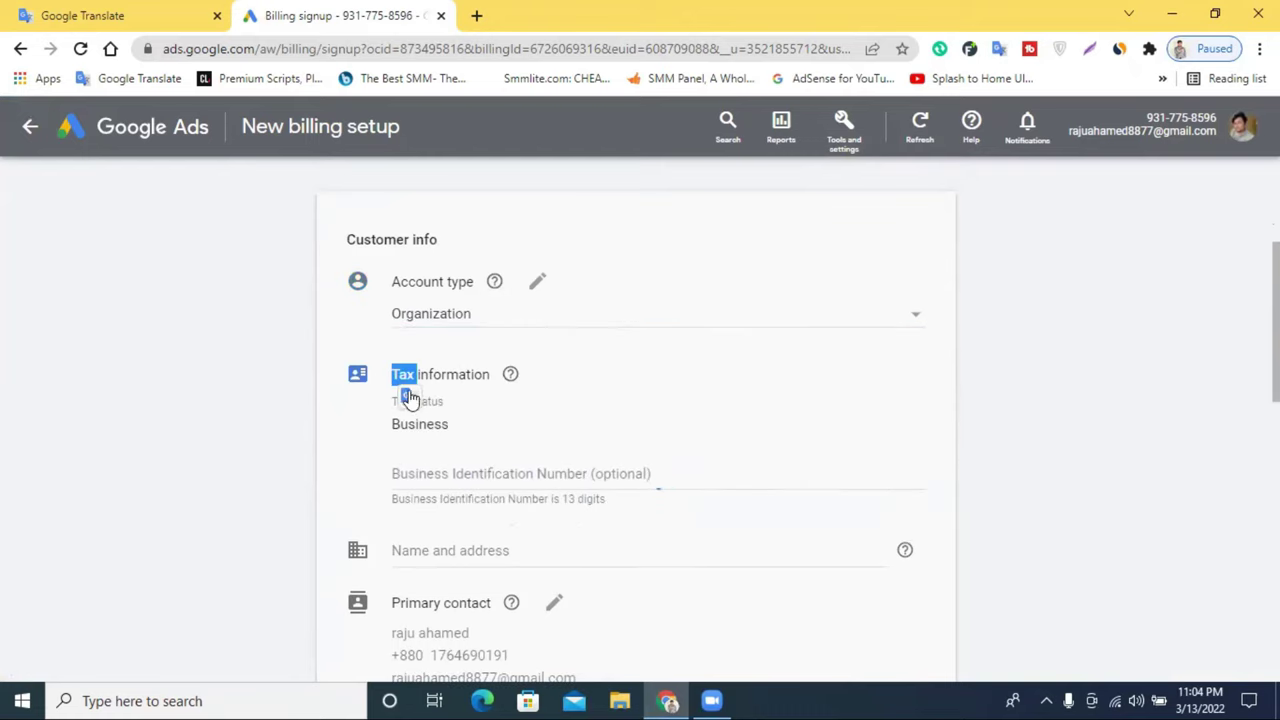
{"action": "left_click", "coordinate": [590, 413]}
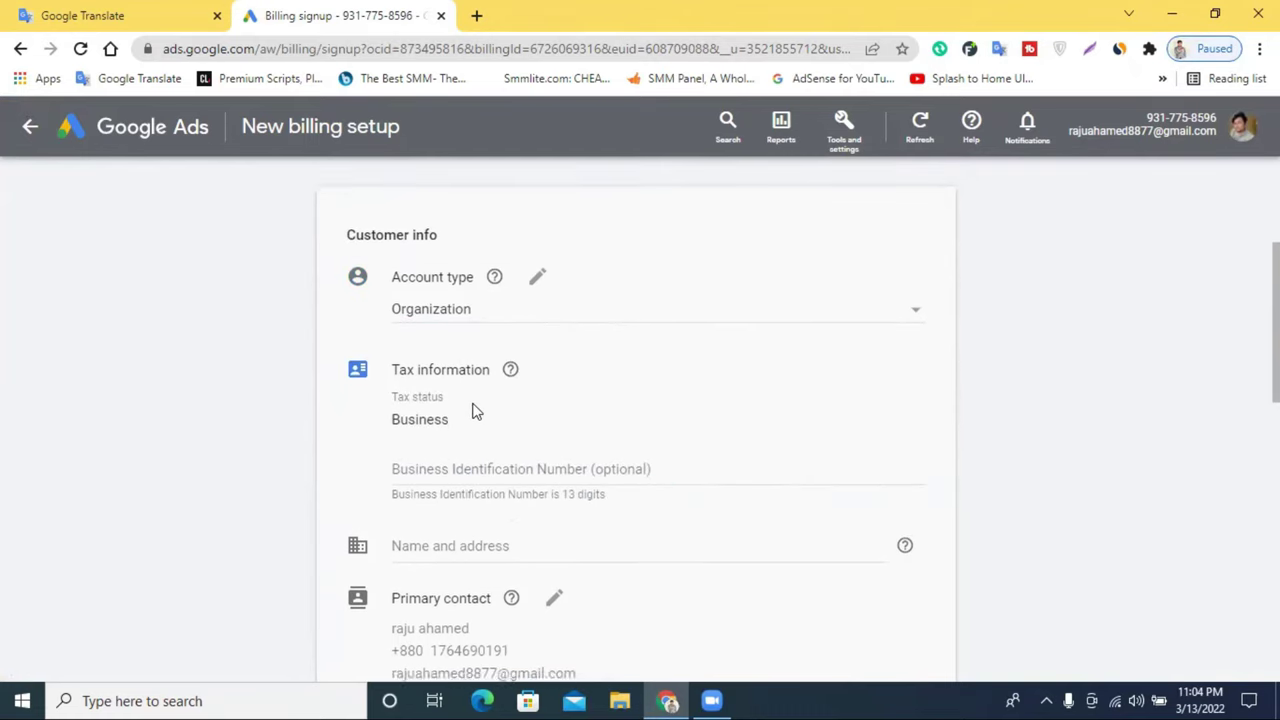
{"action": "scroll", "coordinate": [473, 418], "scroll_direction": "down", "scroll_amount": 1}
{"action": "left_click", "coordinate": [893, 240]}
{"action": "left_click", "coordinate": [890, 236]}
{"action": "scroll", "coordinate": [620, 337], "scroll_direction": "up", "scroll_amount": 1}
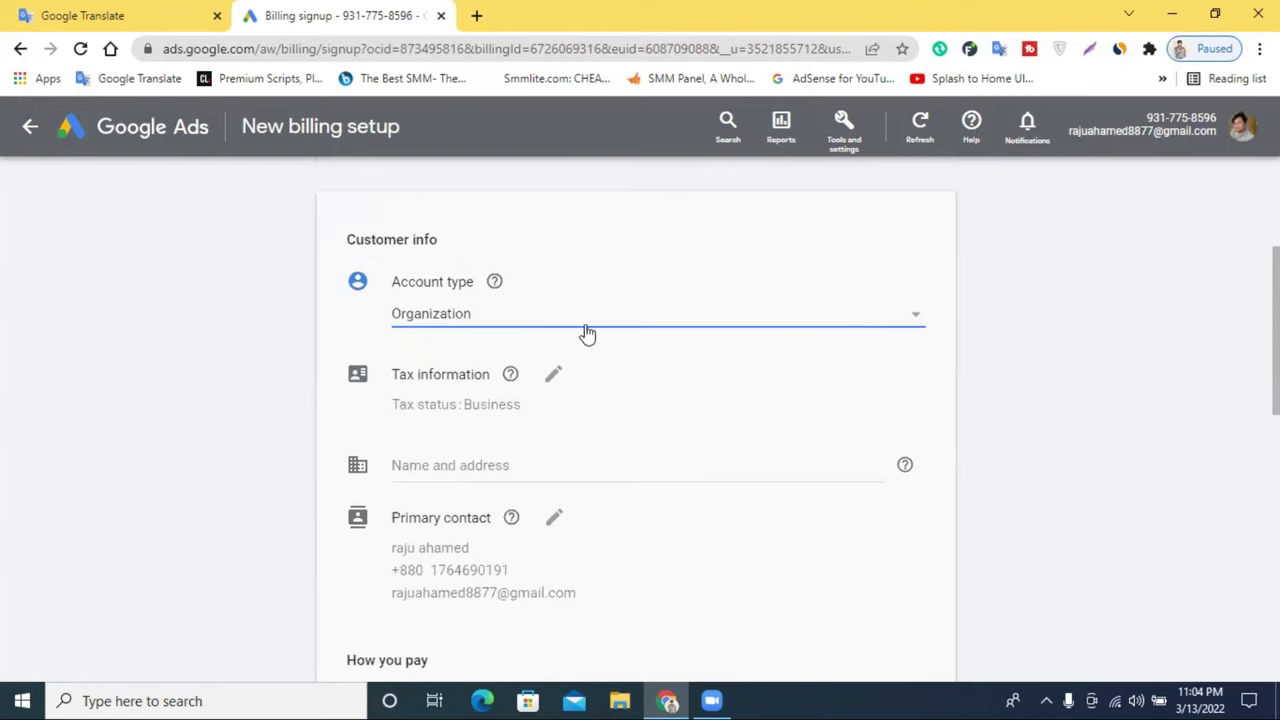
{"action": "scroll", "coordinate": [654, 415], "scroll_direction": "down", "scroll_amount": 1}
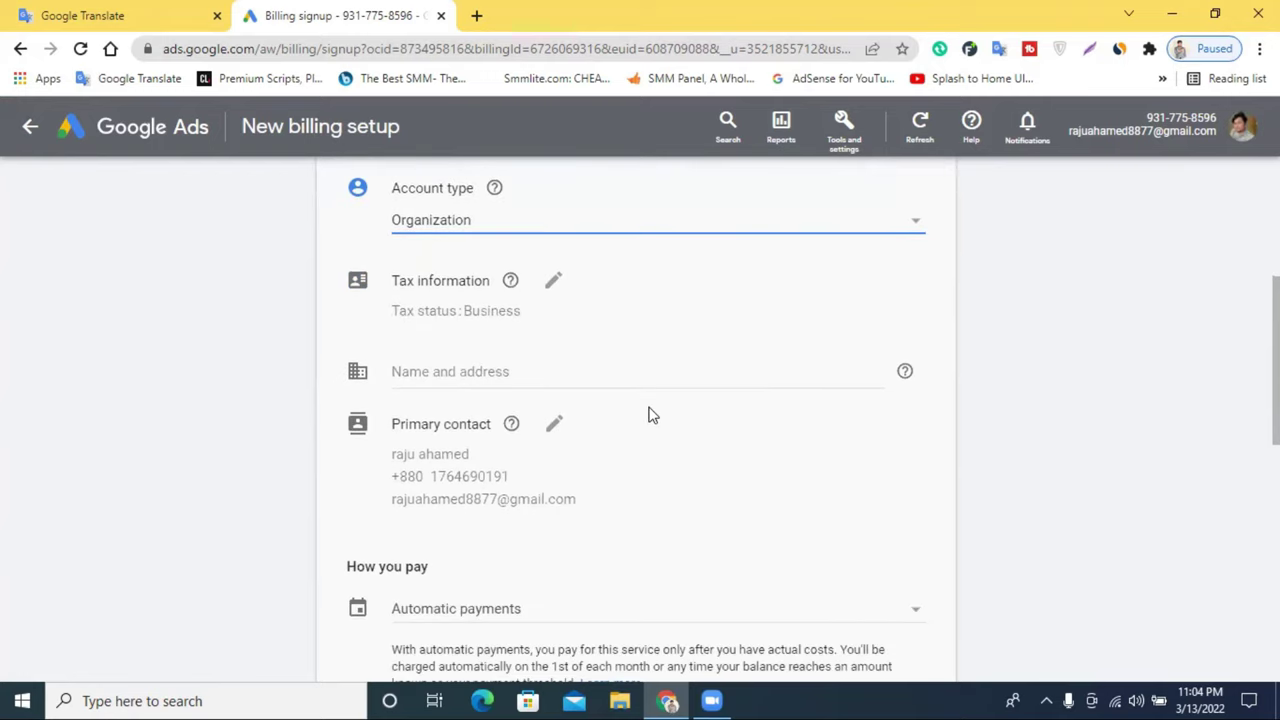
Step: Fill the business name and address from the saved autofill suggestion
{"action": "left_click", "coordinate": [537, 388]}
{"action": "left_click", "coordinate": [520, 422]}
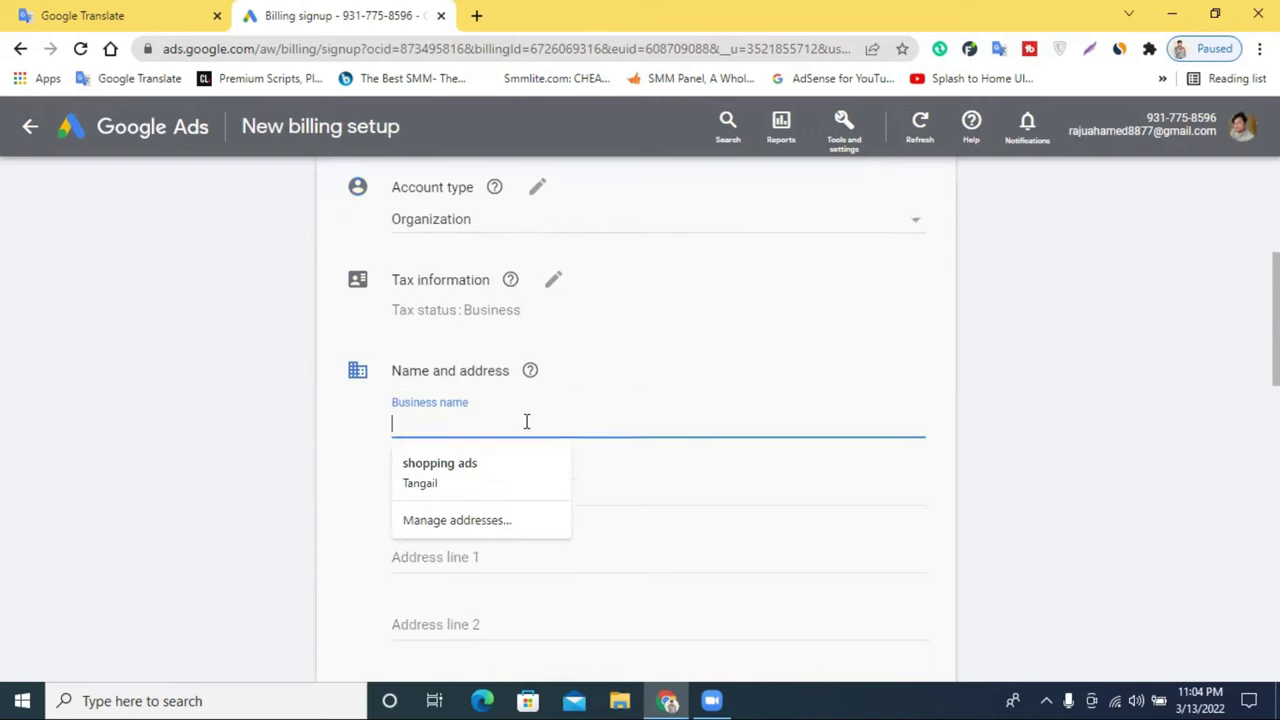
{"action": "scroll", "coordinate": [526, 421], "scroll_direction": "down", "scroll_amount": 1}
{"action": "scroll", "coordinate": [551, 334], "scroll_direction": "down", "scroll_amount": 2}
{"action": "left_click", "coordinate": [471, 472]}
{"action": "scroll", "coordinate": [500, 317], "scroll_direction": "down", "scroll_amount": 3}
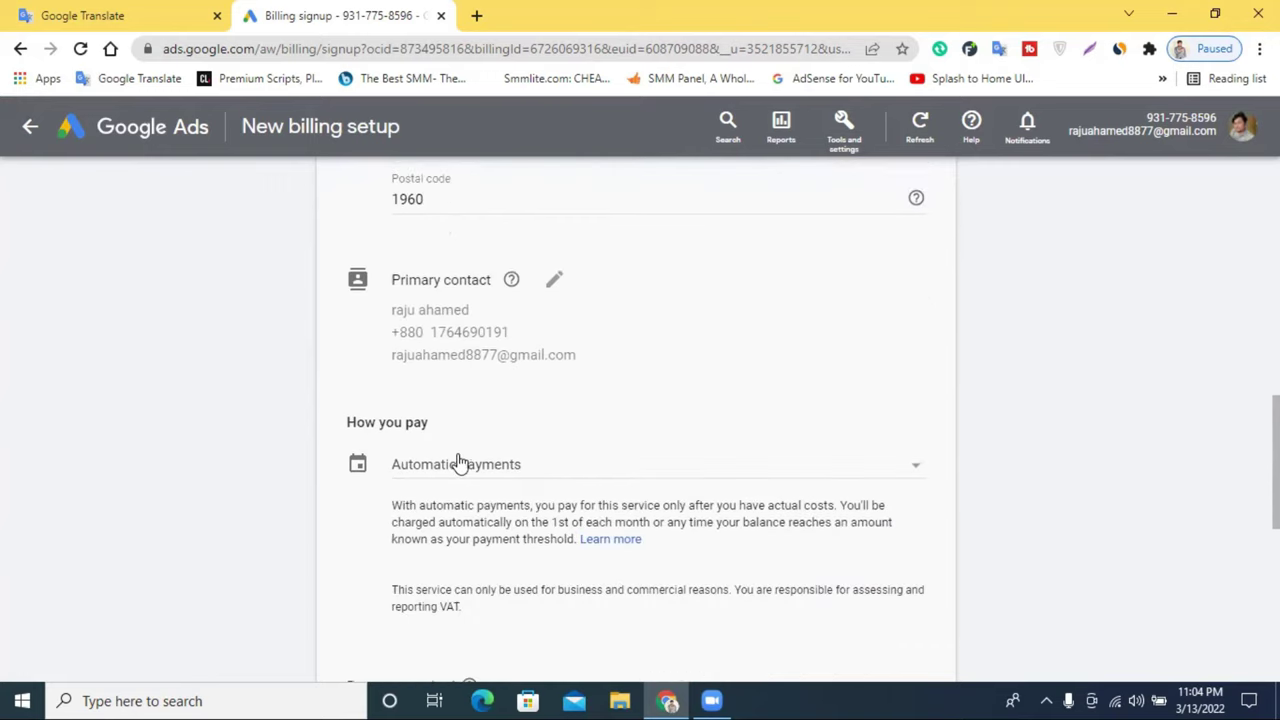
{"action": "left_click", "coordinate": [457, 464]}
{"action": "scroll", "coordinate": [457, 466], "scroll_direction": "down", "scroll_amount": 3}
Step: Switch billing to manual payments with a payment amount of 50
{"action": "scroll", "coordinate": [537, 409], "scroll_direction": "up", "scroll_amount": 3}
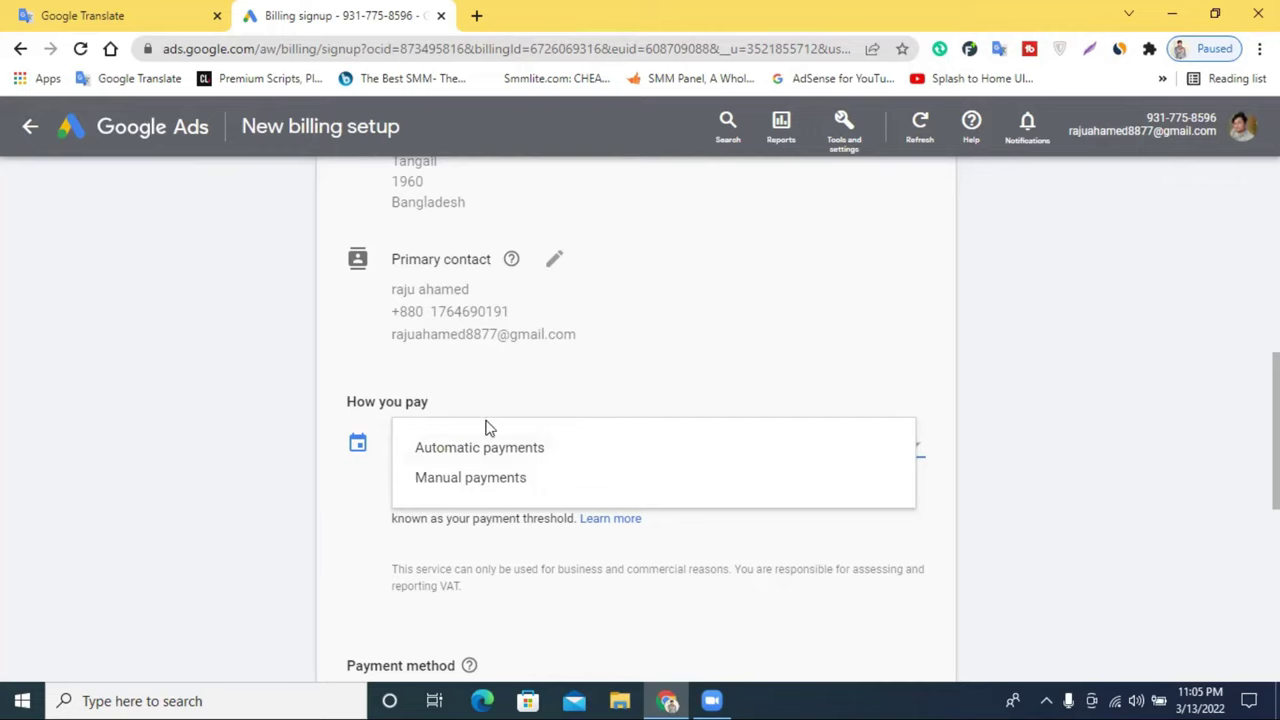
{"action": "left_click", "coordinate": [470, 480]}
{"action": "scroll", "coordinate": [520, 478], "scroll_direction": "down", "scroll_amount": 2}
{"action": "left_click", "coordinate": [438, 474]}
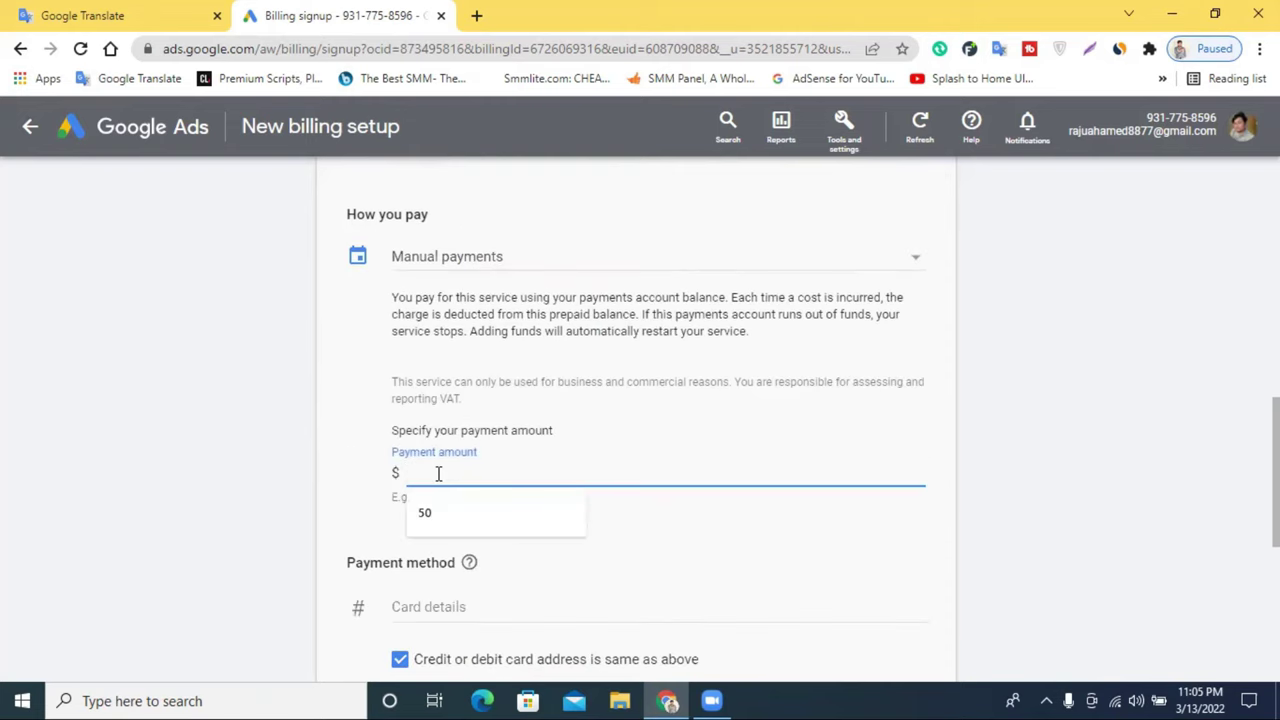
{"action": "left_click", "coordinate": [450, 517]}
Step: Begin the card details entry and open a new blank browser tab
{"action": "scroll", "coordinate": [457, 486], "scroll_direction": "down", "scroll_amount": 2}
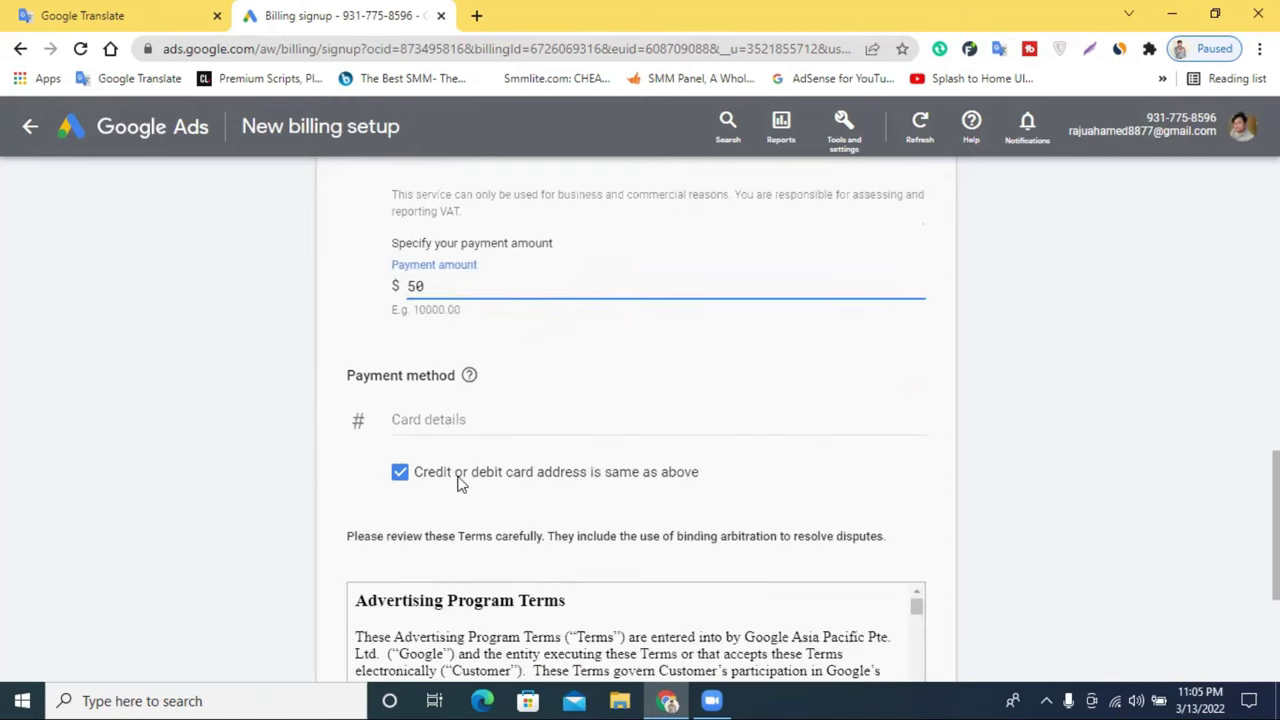
{"action": "left_click", "coordinate": [445, 425]}
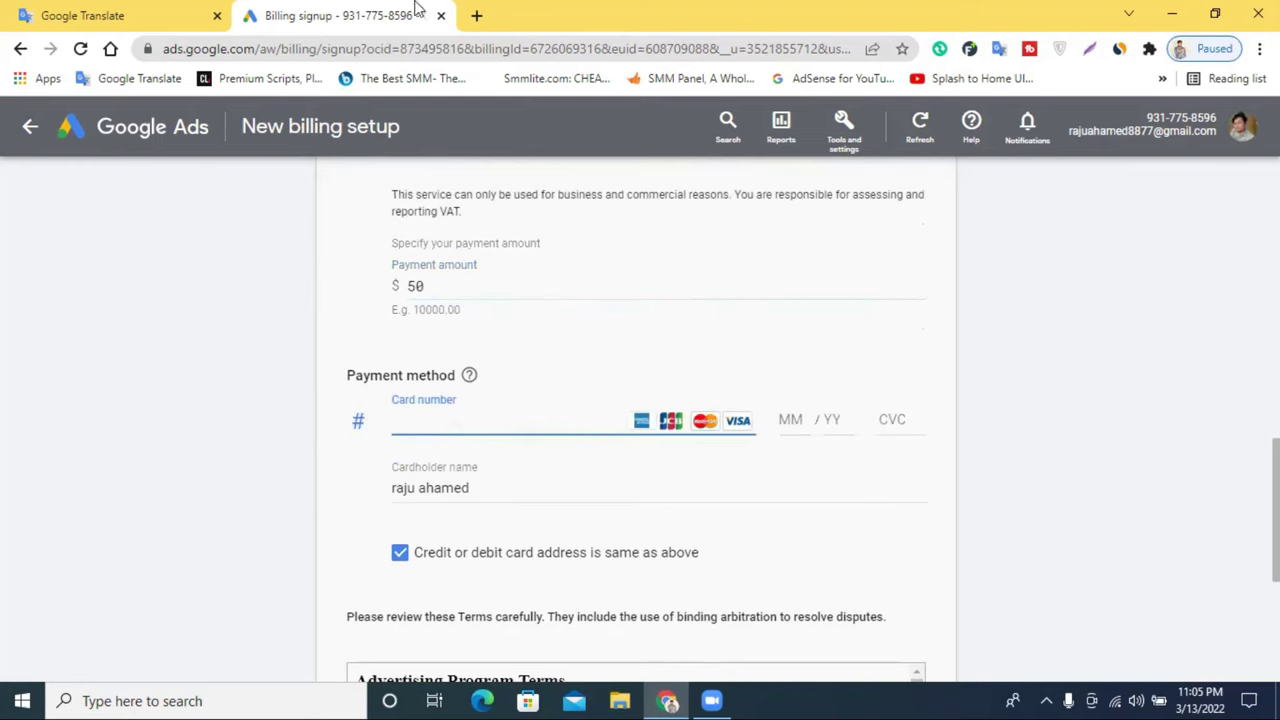
{"action": "left_click", "coordinate": [478, 15]}
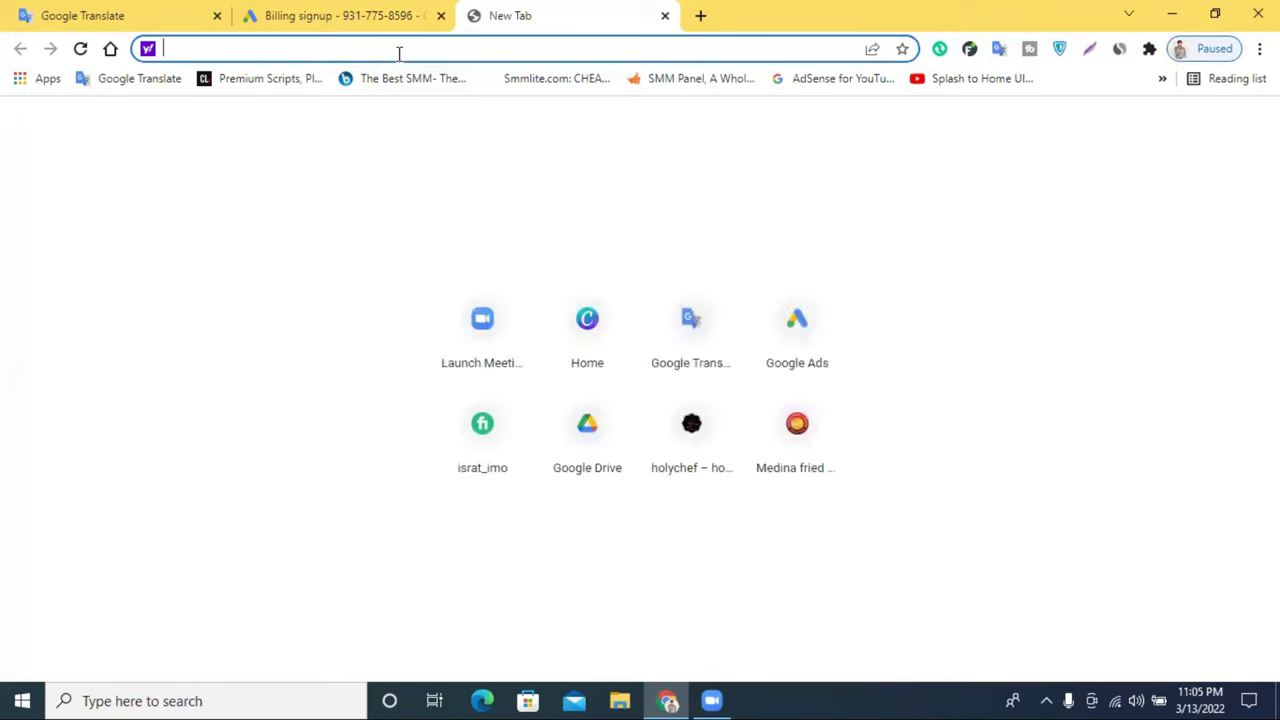
Step: Search Yahoo for 'visa card sample'
{"action": "type", "text": "visa "}
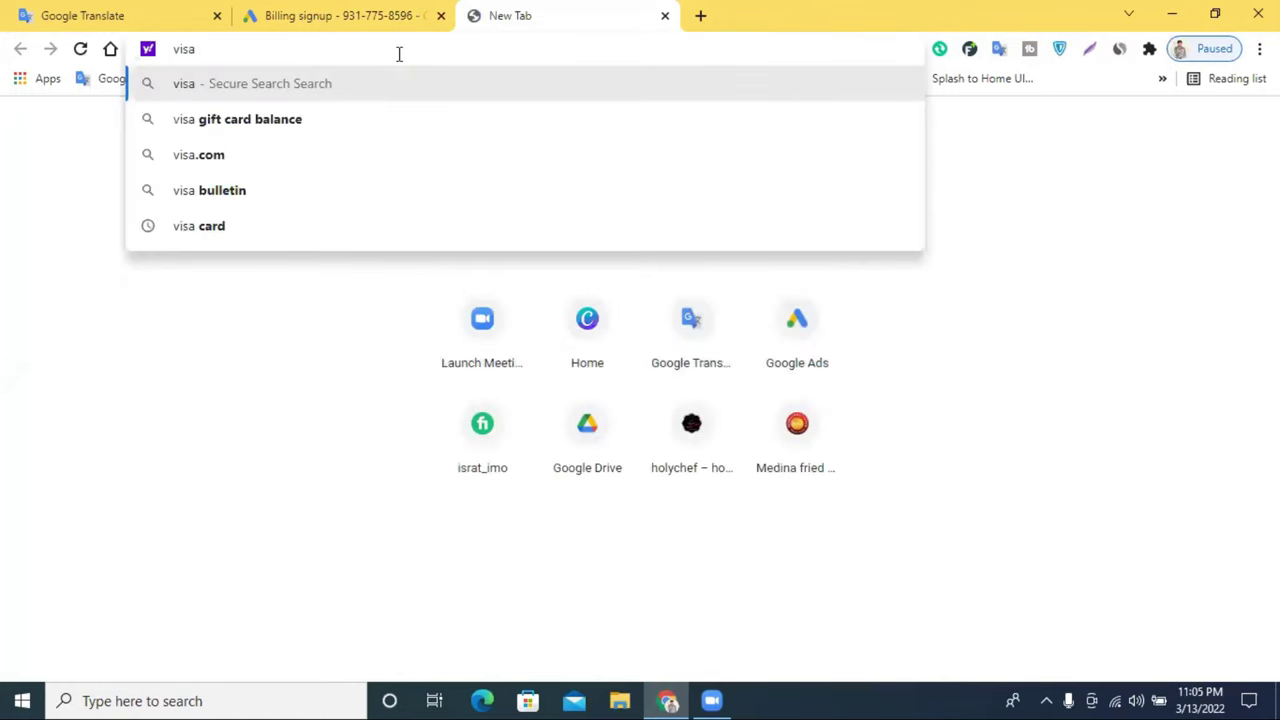
{"action": "type", "text": "card tip"}
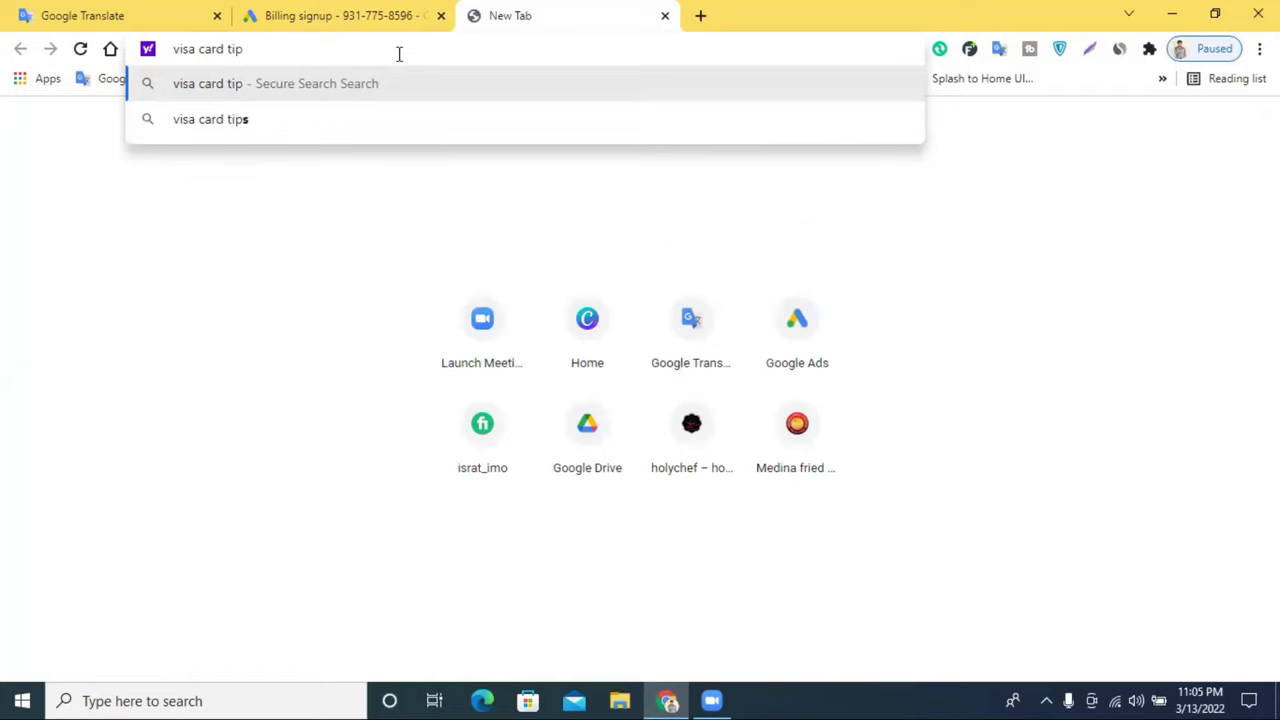
{"action": "type", "text": "y"}
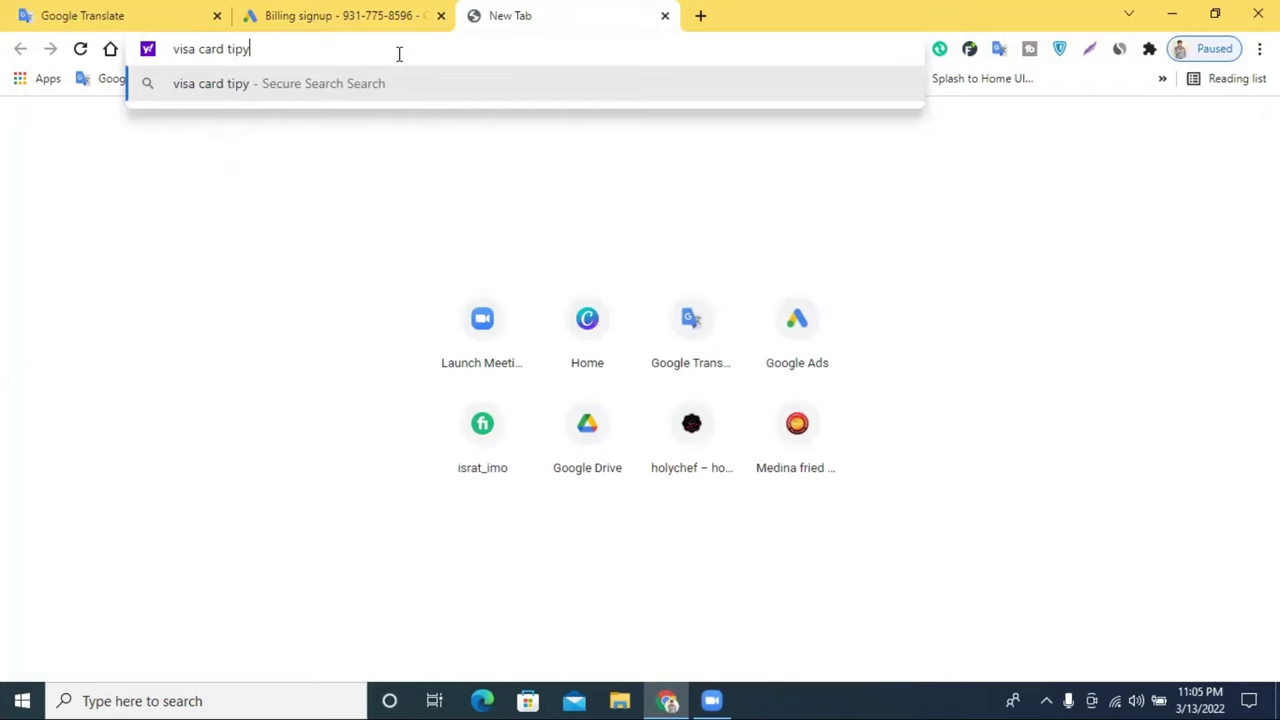
{"action": "key", "text": "BackSpace"}
{"action": "key", "text": "BackSpace"}
{"action": "key", "text": "BackSpace"}
{"action": "key", "text": "BackSpace"}
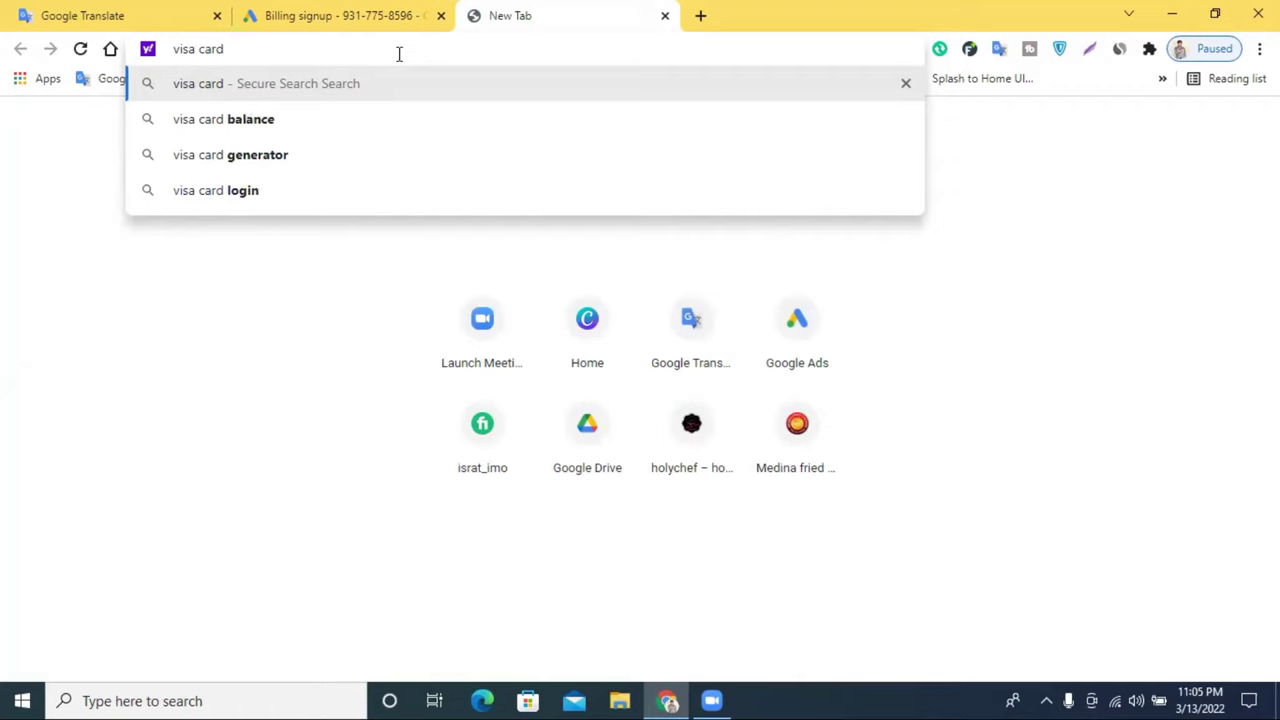
{"action": "type", "text": "sam"}
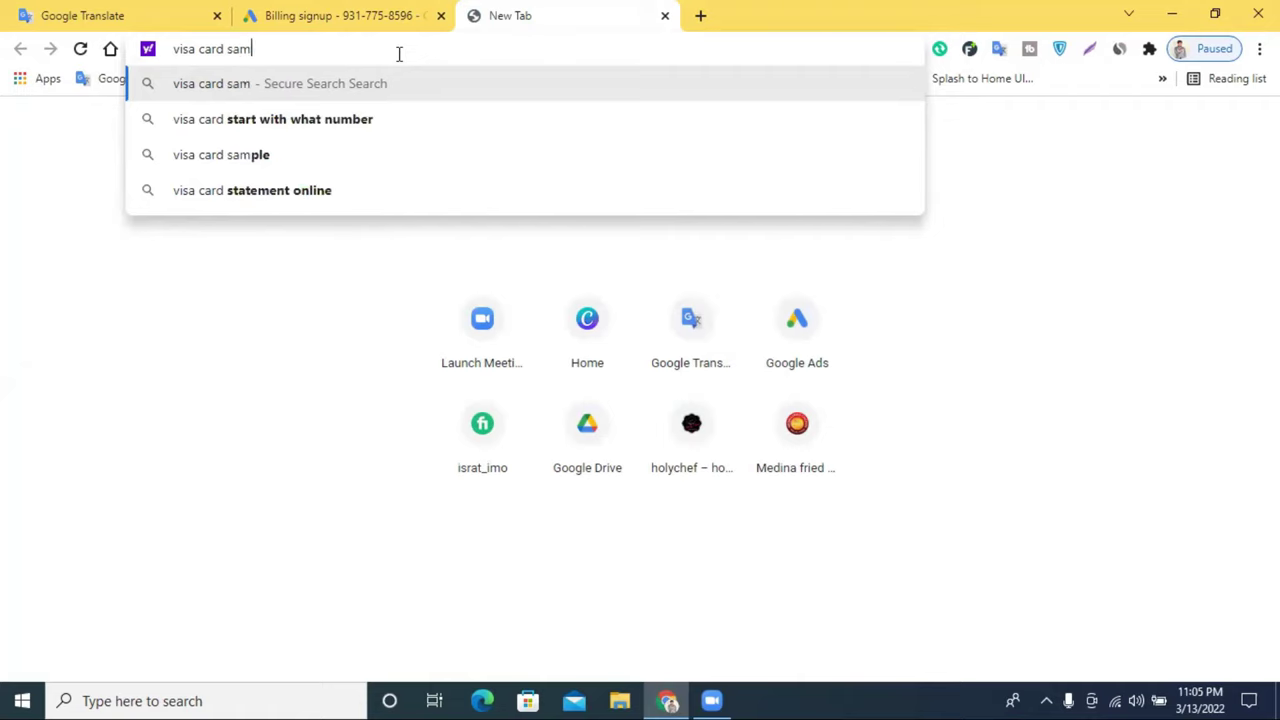
{"action": "type", "text": "ple"}
{"action": "key", "text": "Return"}
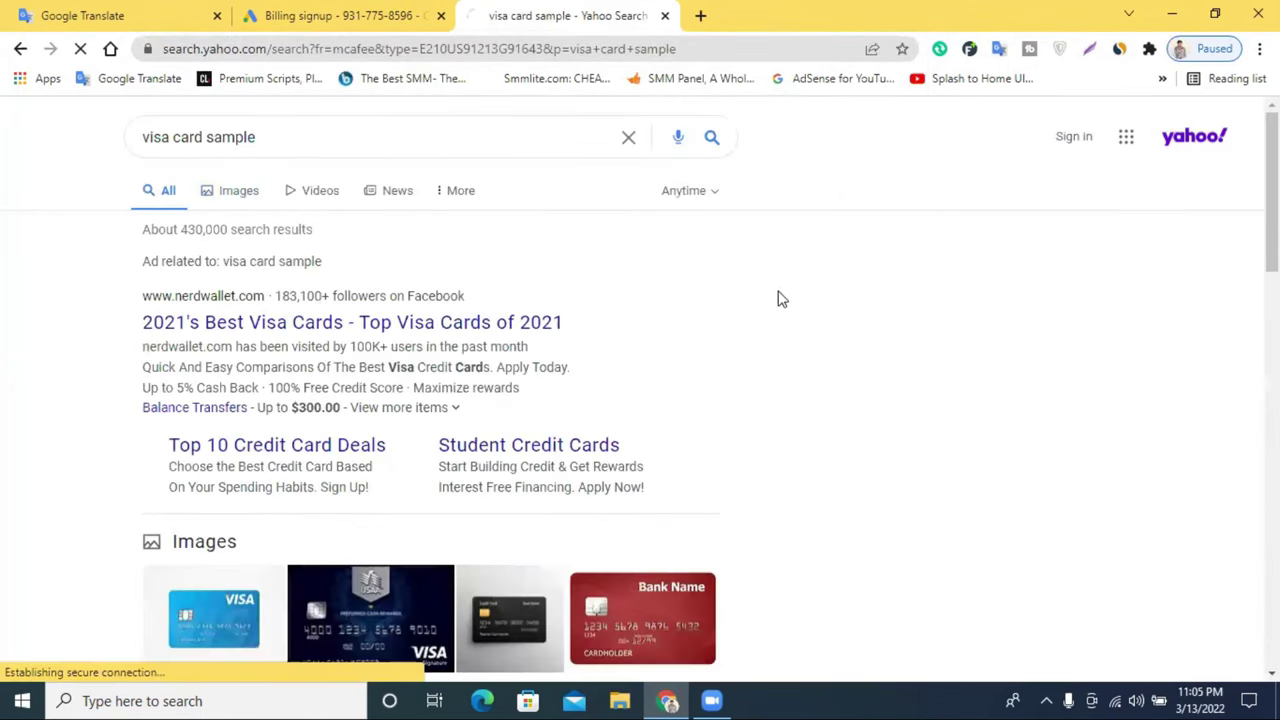
Step: Open the second sample VISA card image result, then return to the Google Ads billing tab
{"action": "scroll", "coordinate": [756, 333], "scroll_direction": "down", "scroll_amount": 1}
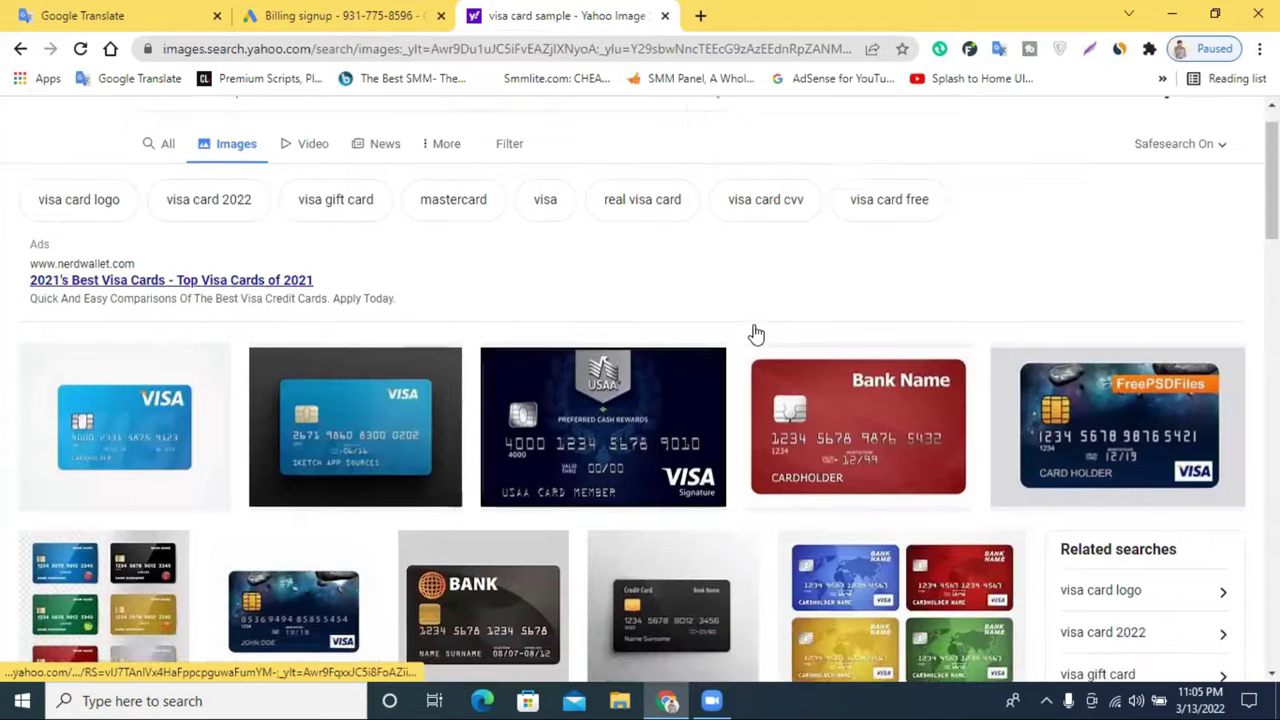
{"action": "left_click", "coordinate": [355, 401]}
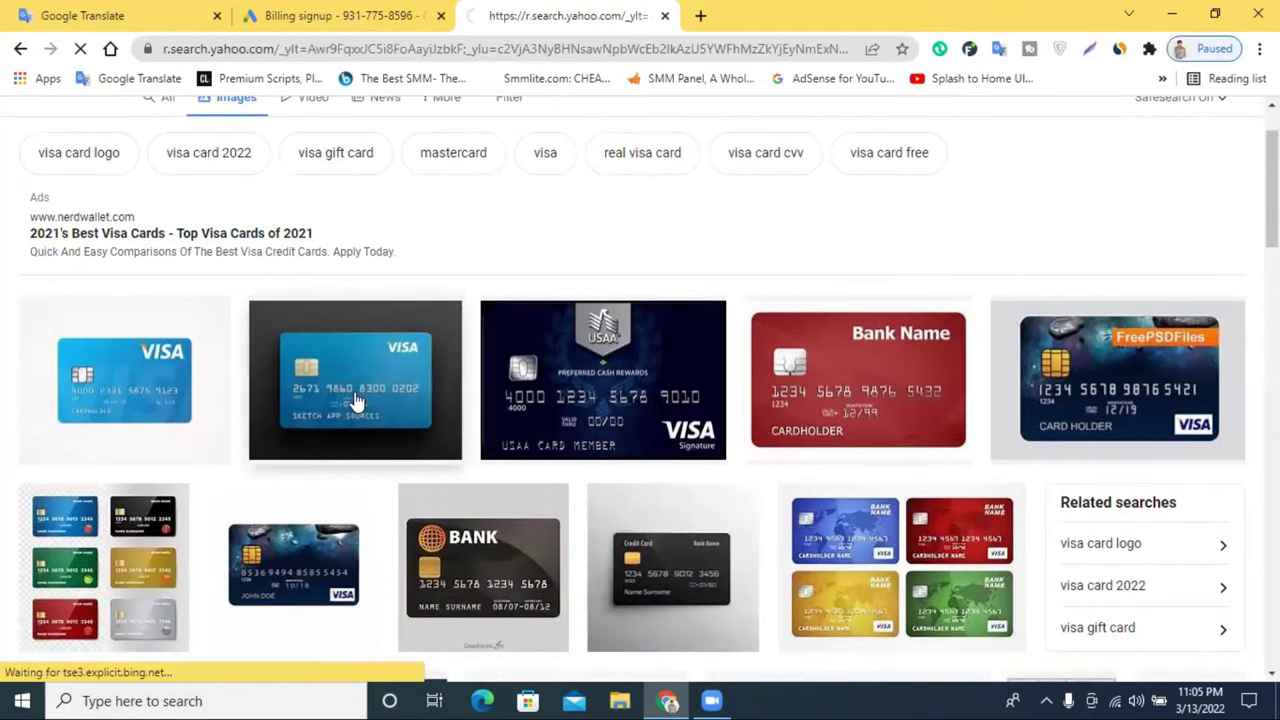
{"action": "scroll", "coordinate": [514, 452], "scroll_direction": "down", "scroll_amount": 4}
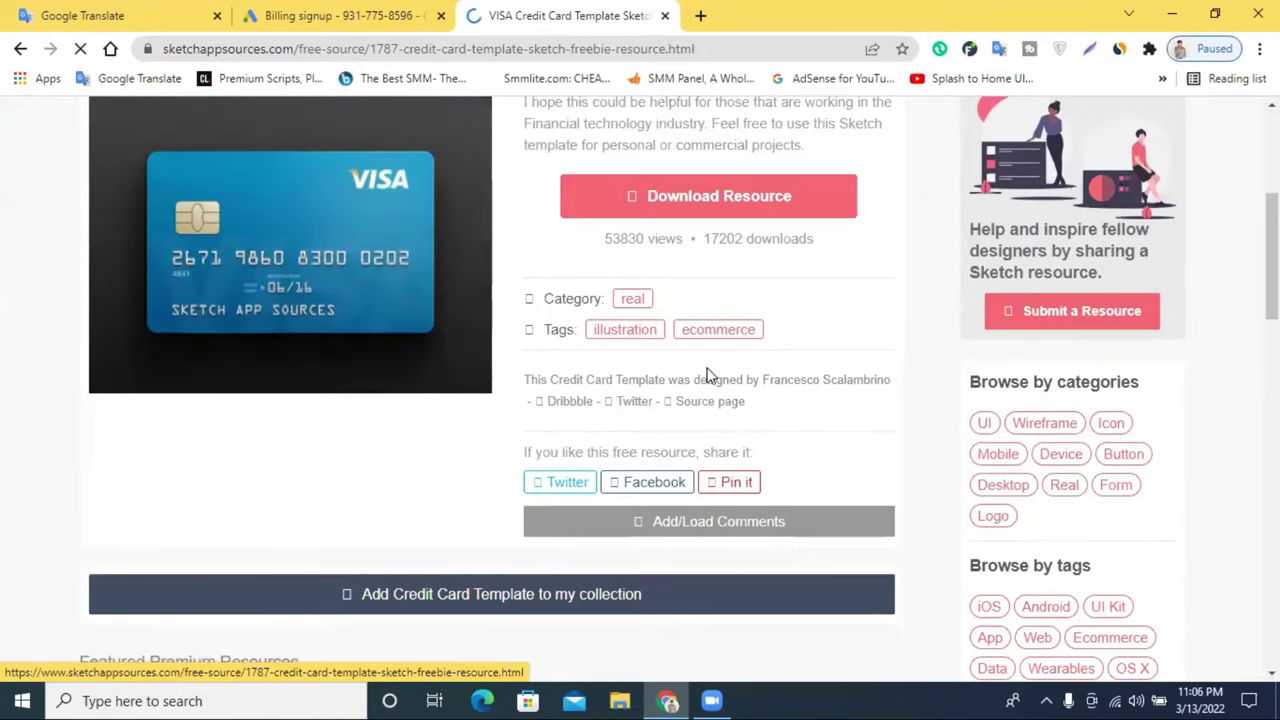
{"action": "scroll", "coordinate": [446, 440], "scroll_direction": "up", "scroll_amount": 3}
{"action": "scroll", "coordinate": [300, 470], "scroll_direction": "down", "scroll_amount": 1}
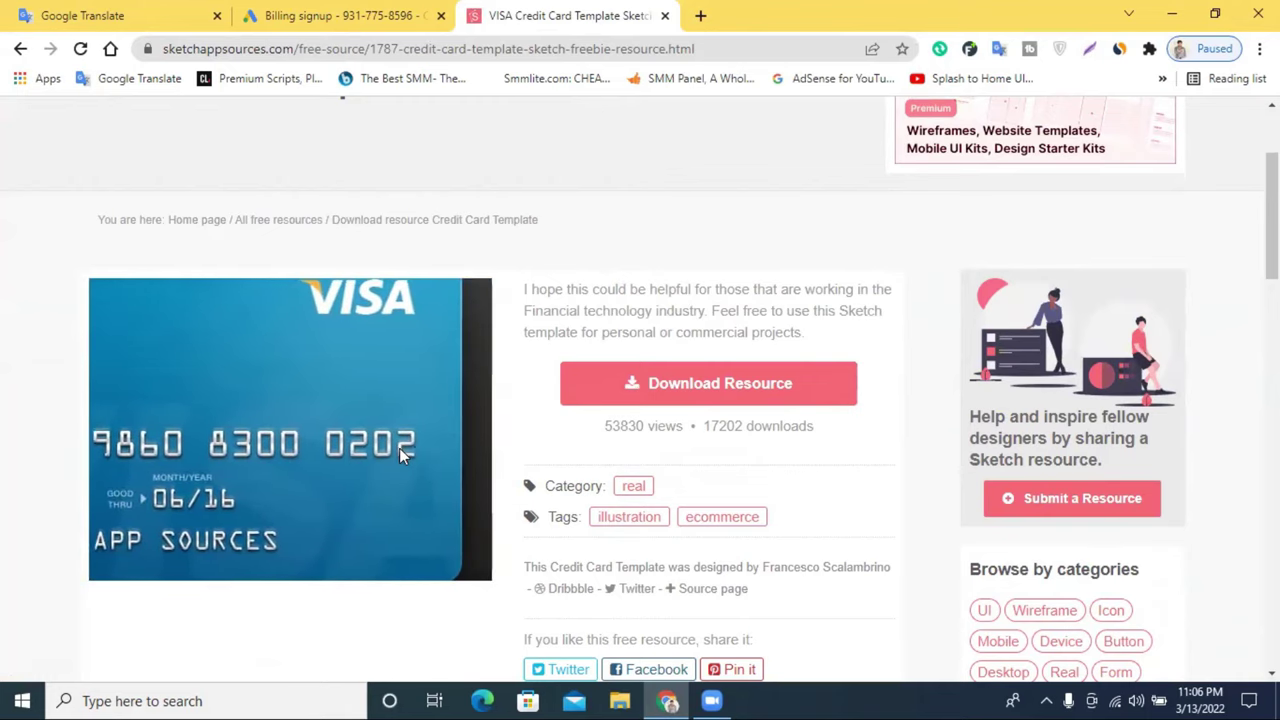
{"action": "left_click", "coordinate": [327, 14]}
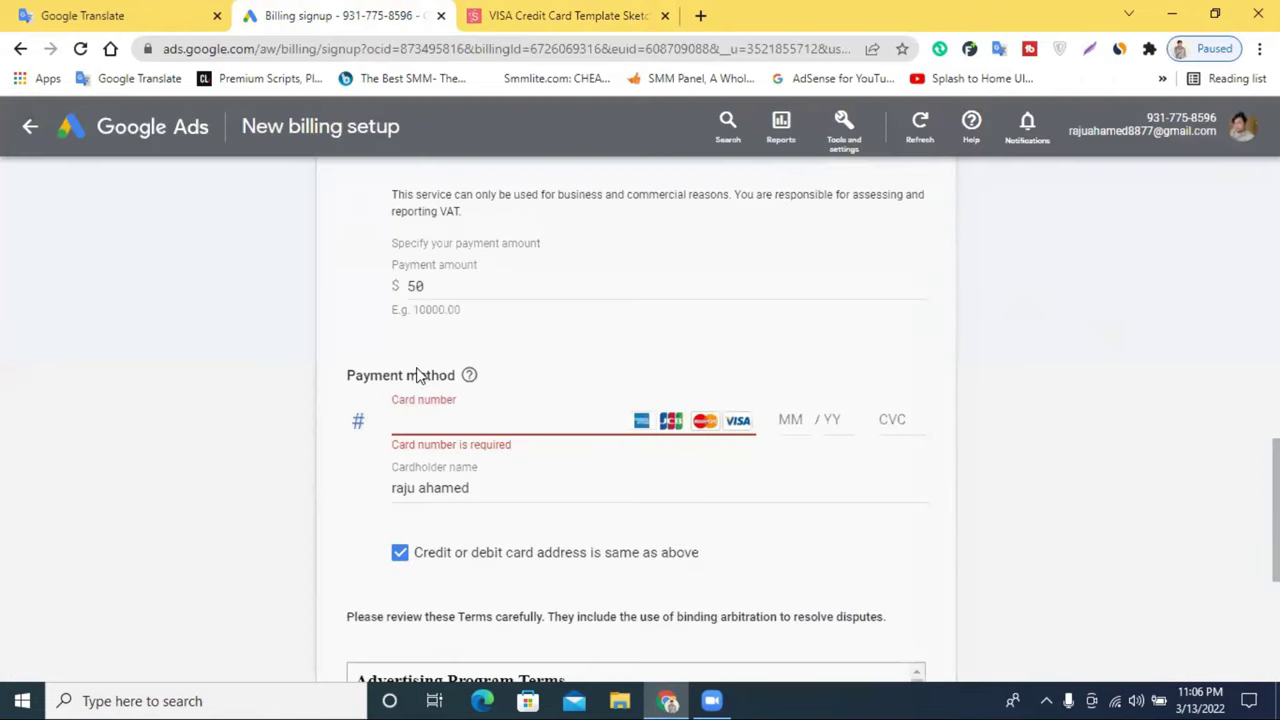
Step: Visit the card number and expiry month fields, consulting the VISA template tab, without entering values
{"action": "left_click", "coordinate": [434, 428]}
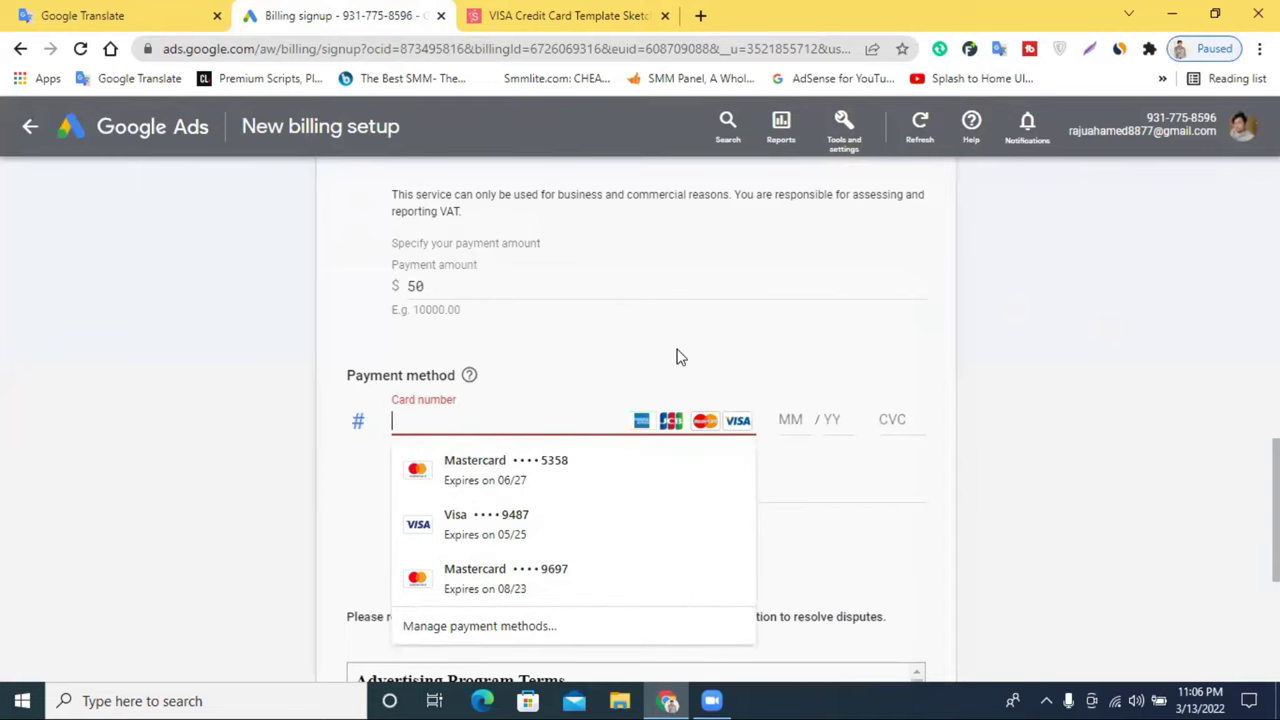
{"action": "left_click", "coordinate": [630, 364]}
{"action": "left_click", "coordinate": [459, 418]}
{"action": "left_click", "coordinate": [797, 418]}
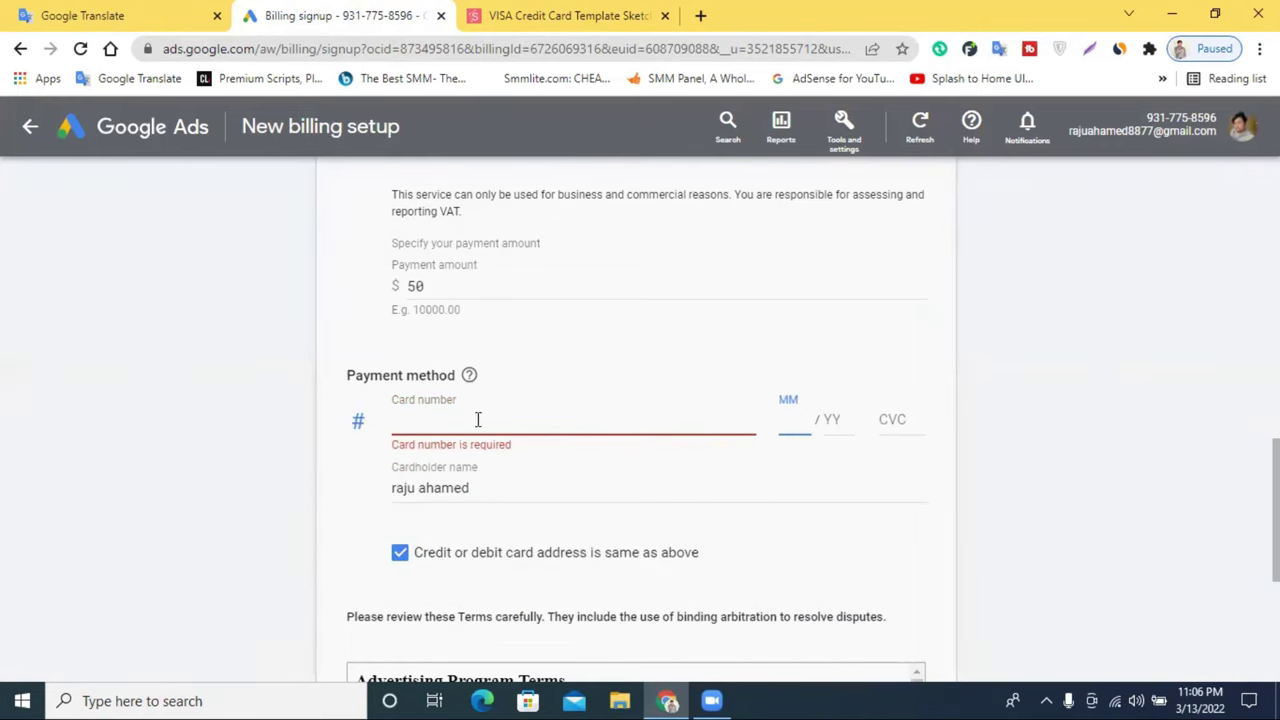
{"action": "left_click", "coordinate": [613, 12]}
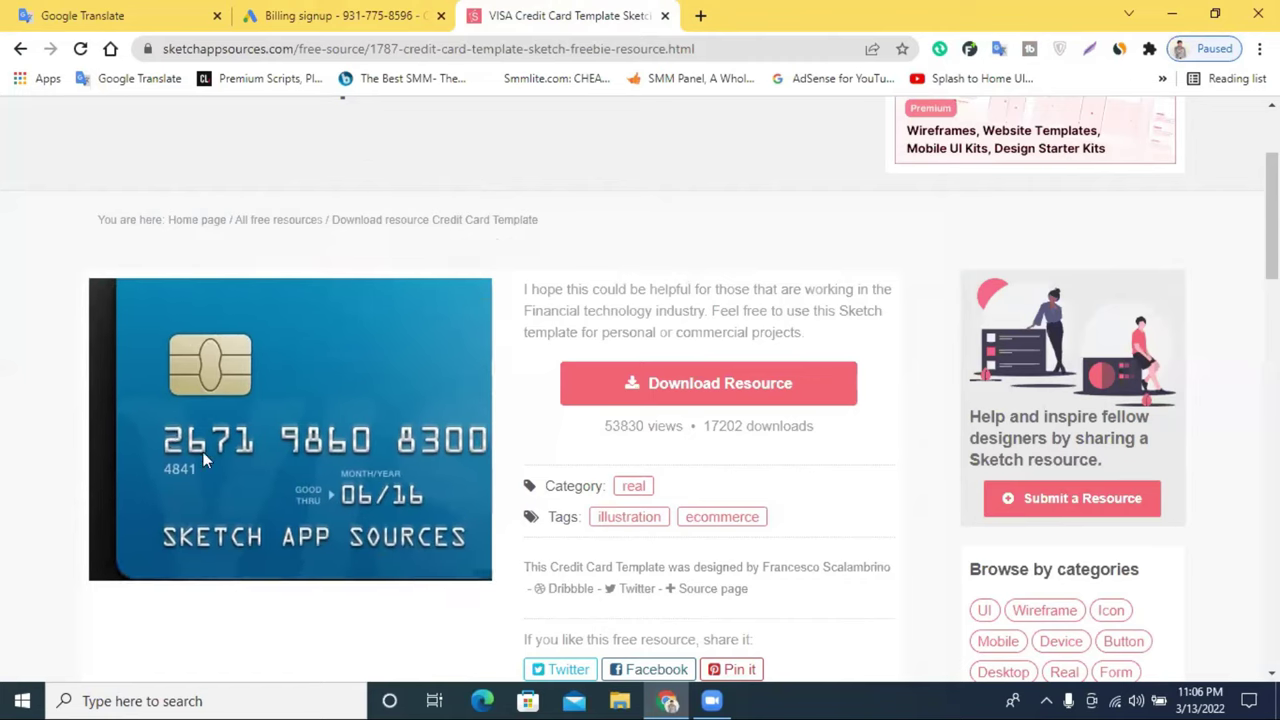
{"action": "left_click", "coordinate": [350, 10]}
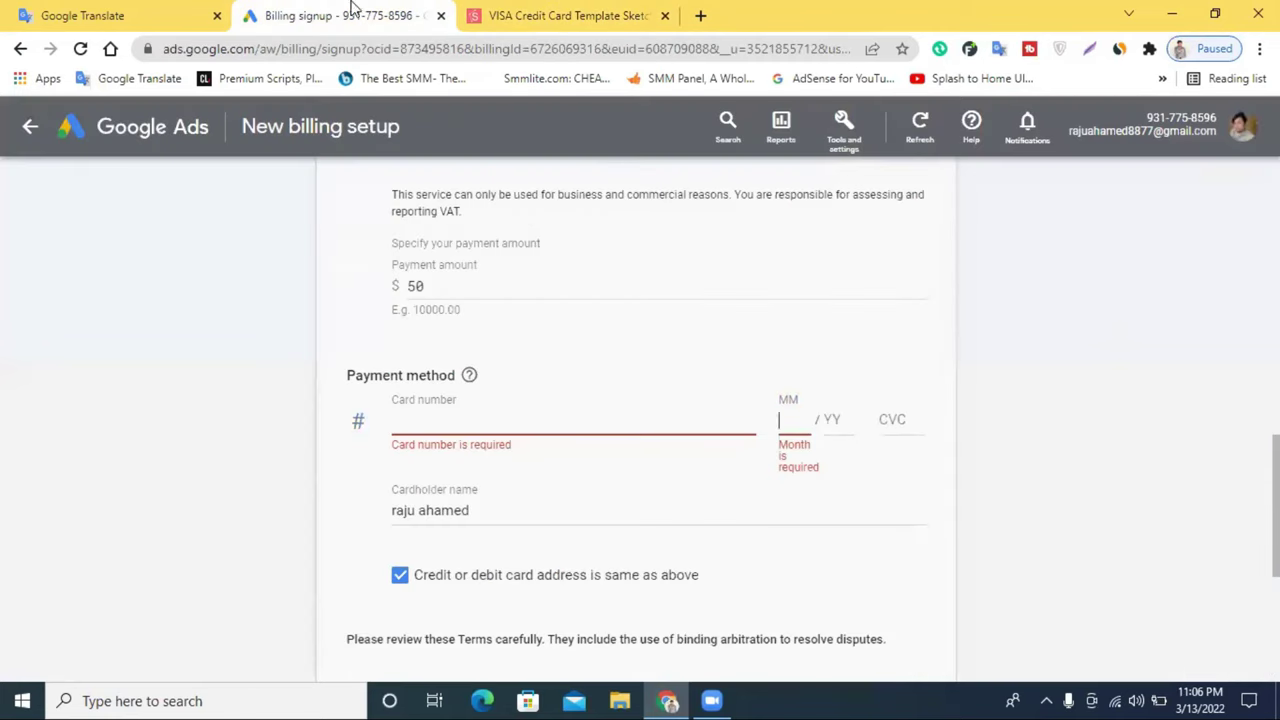
{"action": "left_click", "coordinate": [792, 422]}
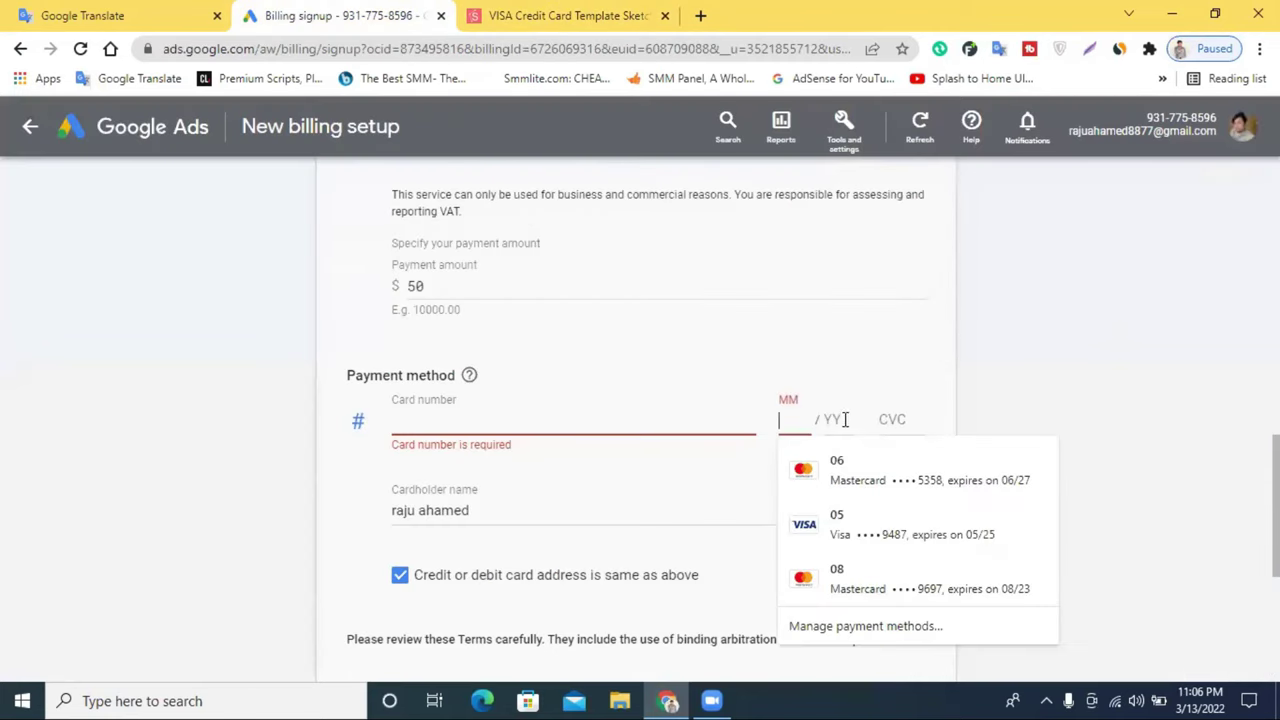
{"action": "left_click", "coordinate": [537, 8]}
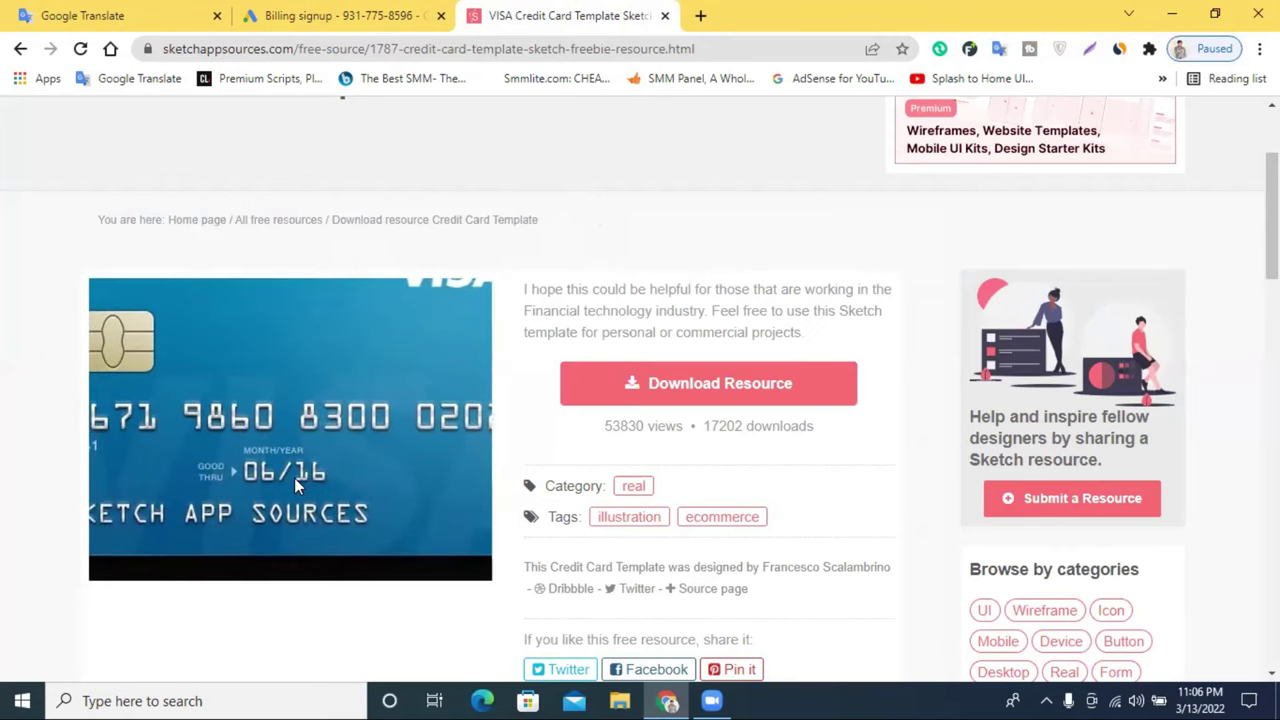
{"action": "left_click", "coordinate": [330, 12]}
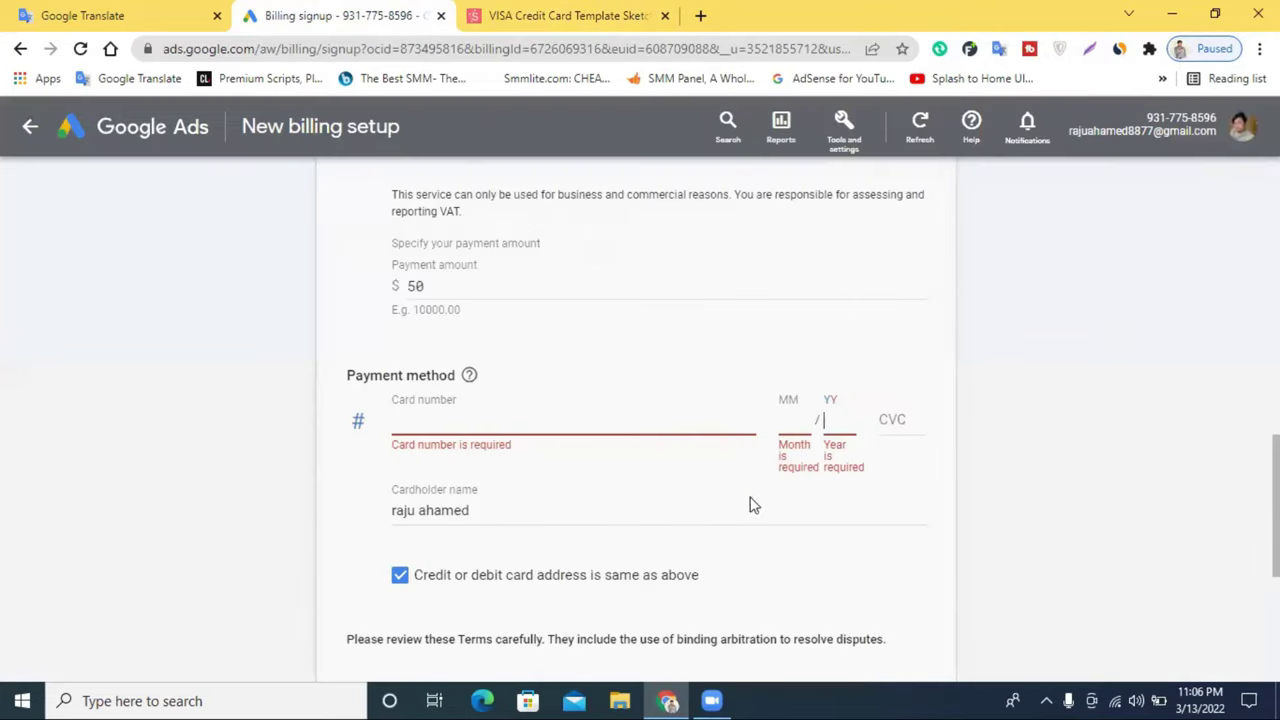
Step: Visit the expiry year field and re-check the VISA template, leaving all card fields empty
{"action": "left_click", "coordinate": [784, 403]}
{"action": "left_click", "coordinate": [831, 410]}
{"action": "left_click", "coordinate": [500, 14]}
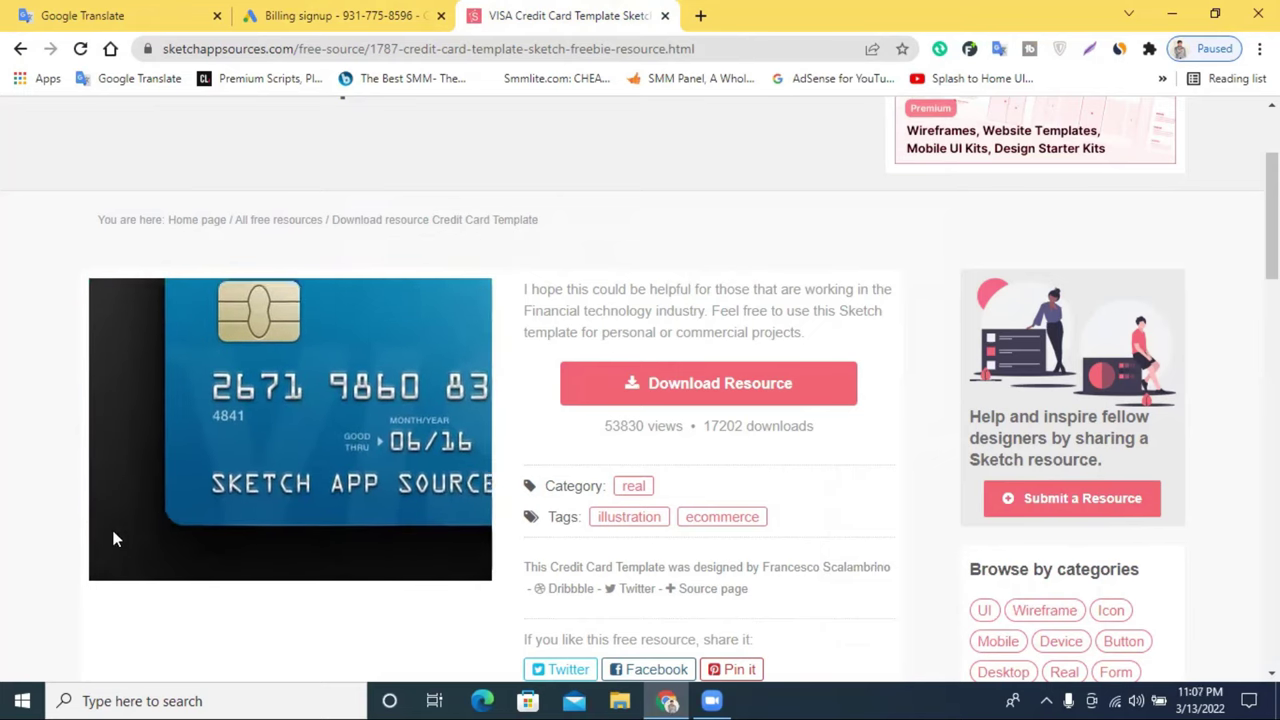
{"action": "left_click", "coordinate": [297, 12]}
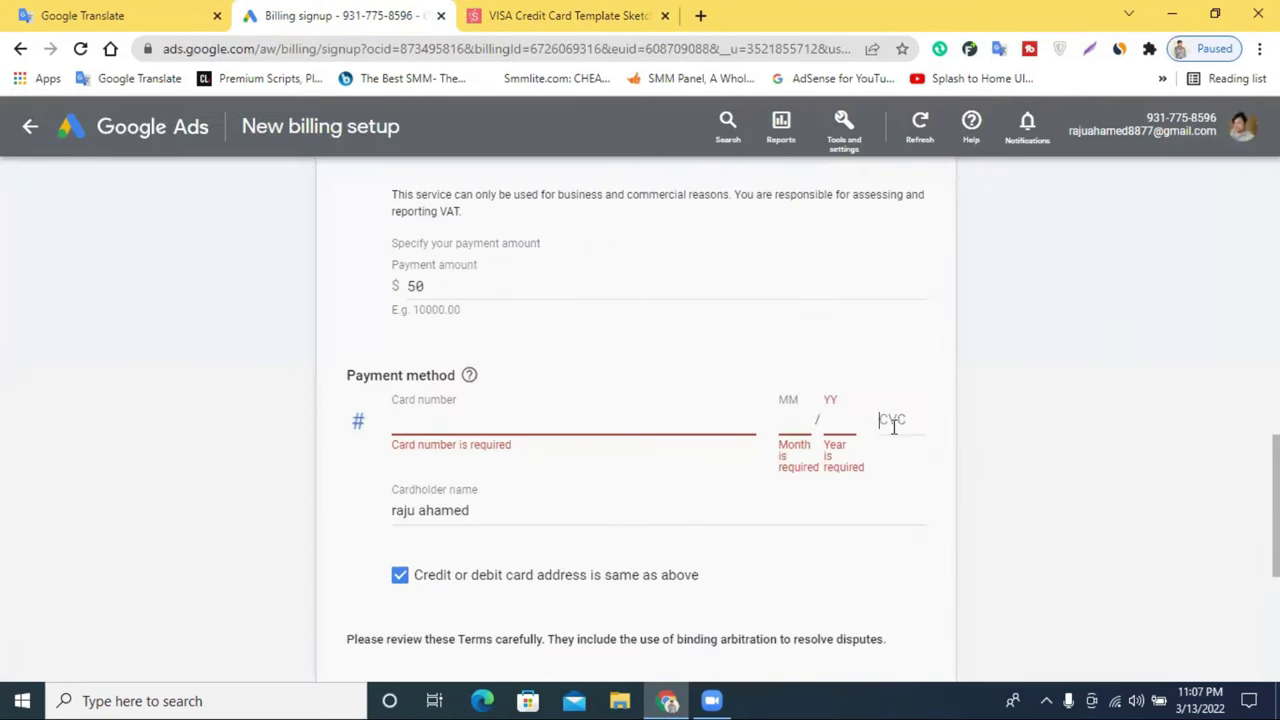
{"action": "left_click", "coordinate": [558, 15]}
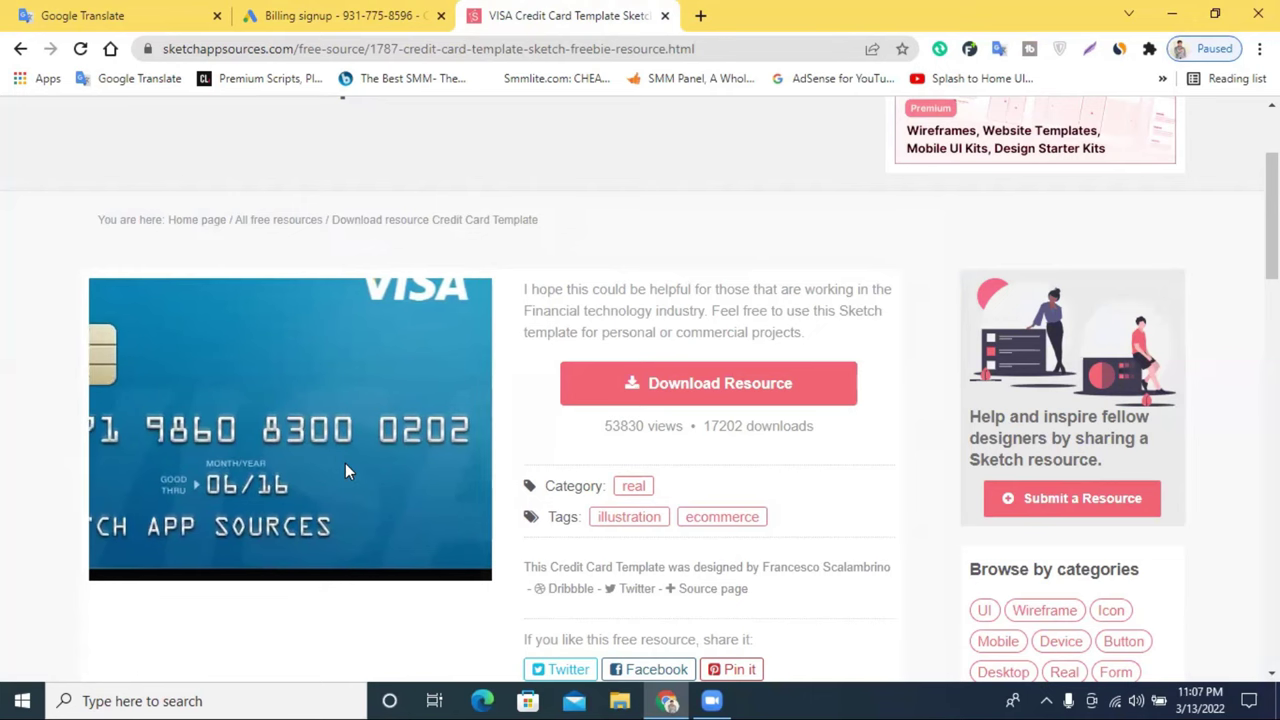
{"action": "left_click", "coordinate": [308, 14]}
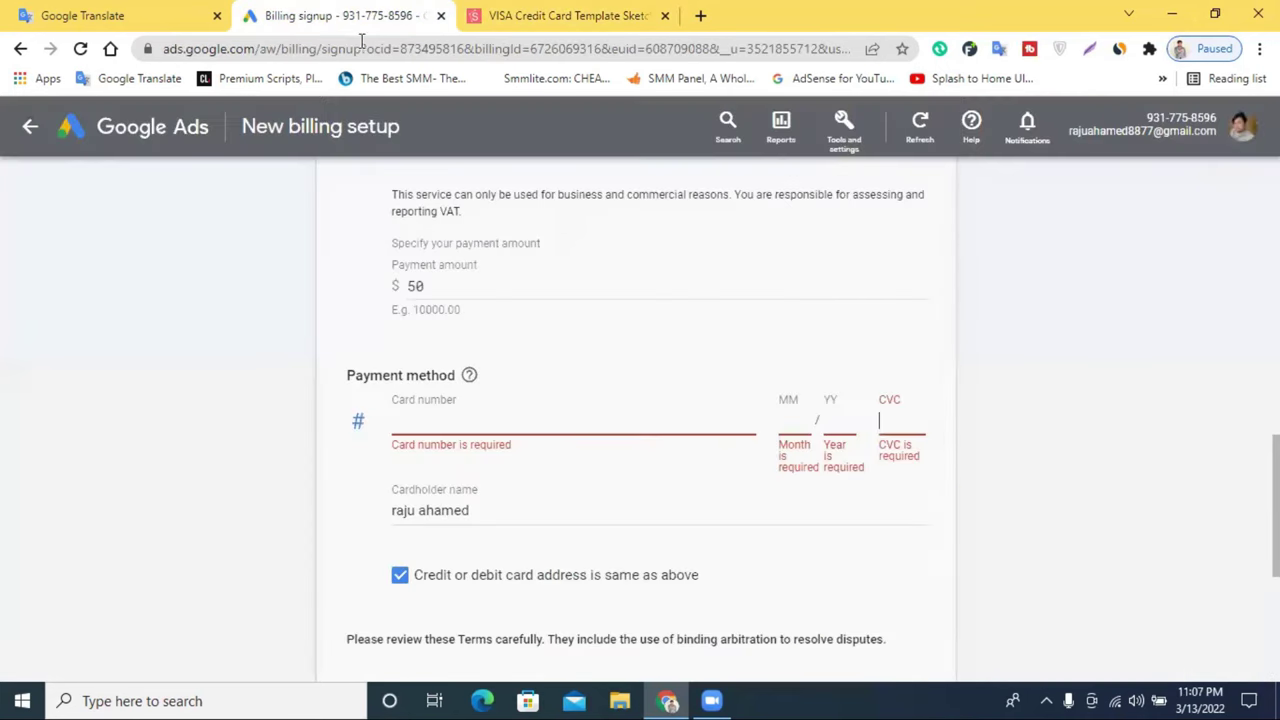
{"action": "scroll", "coordinate": [888, 420], "scroll_direction": "down", "scroll_amount": 4}
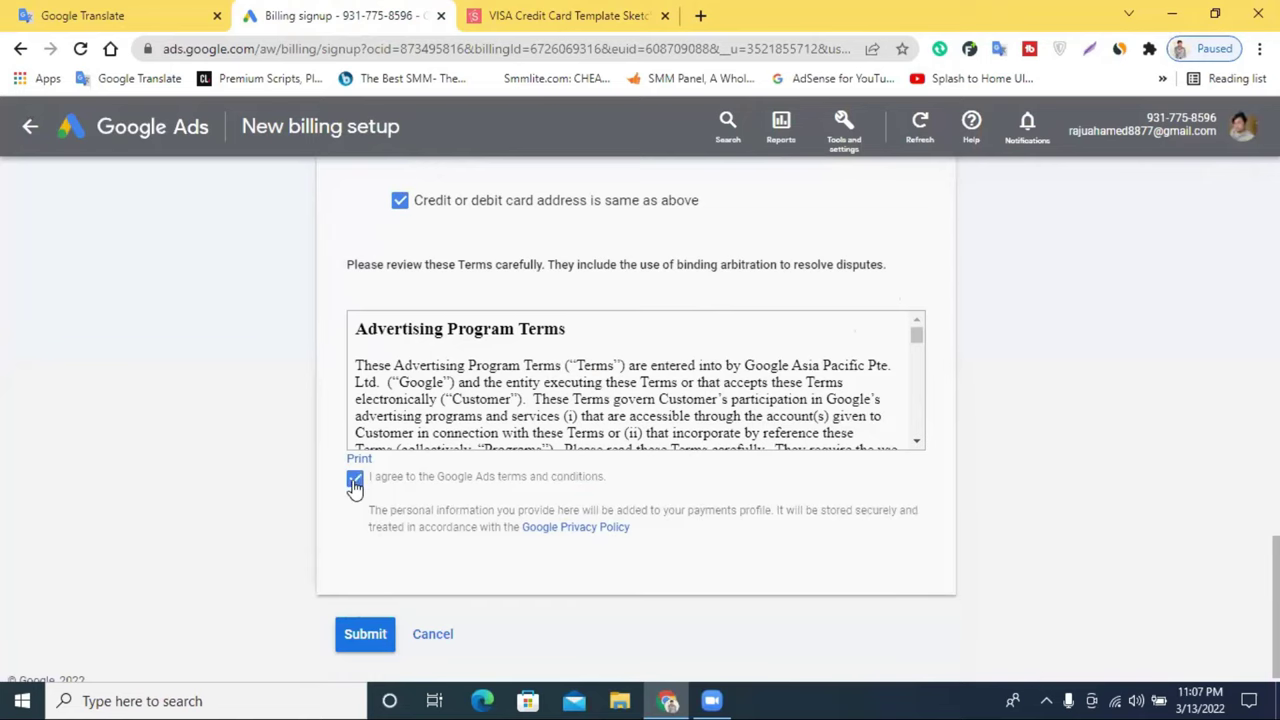
{"action": "scroll", "coordinate": [517, 582], "scroll_direction": "up", "scroll_amount": 15}
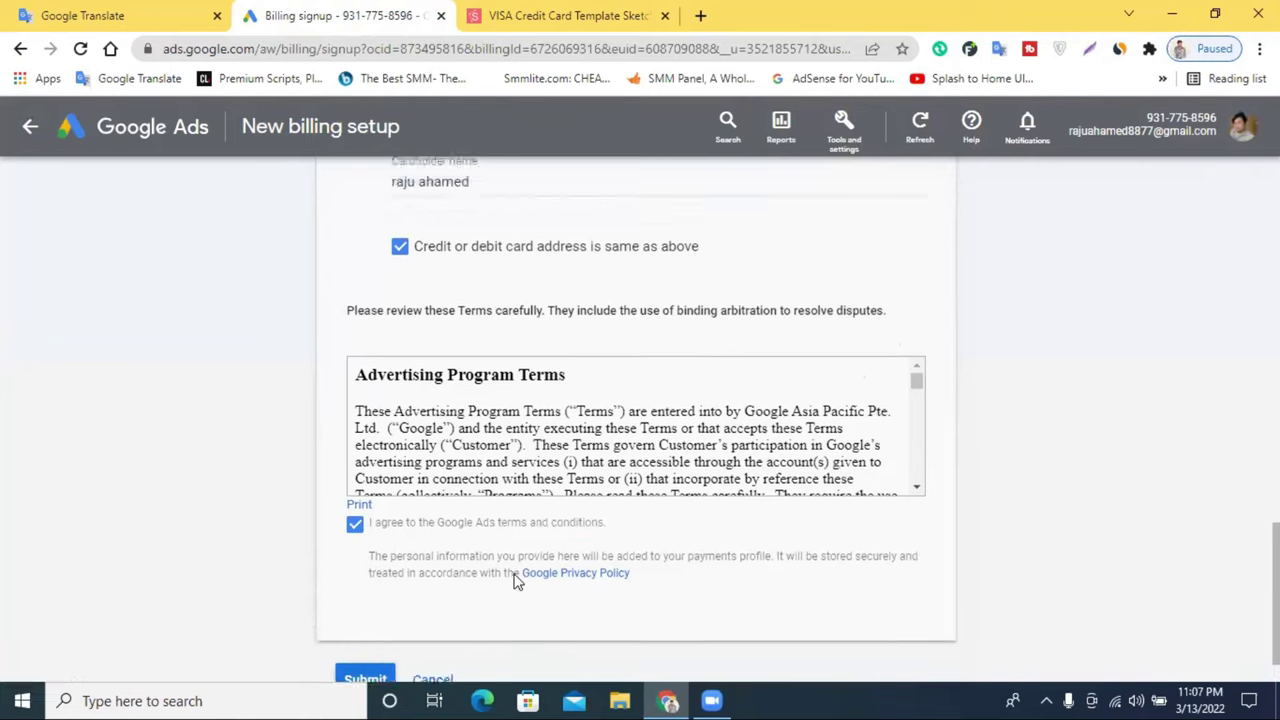
{"action": "scroll", "coordinate": [560, 510], "scroll_direction": "down", "scroll_amount": 1}
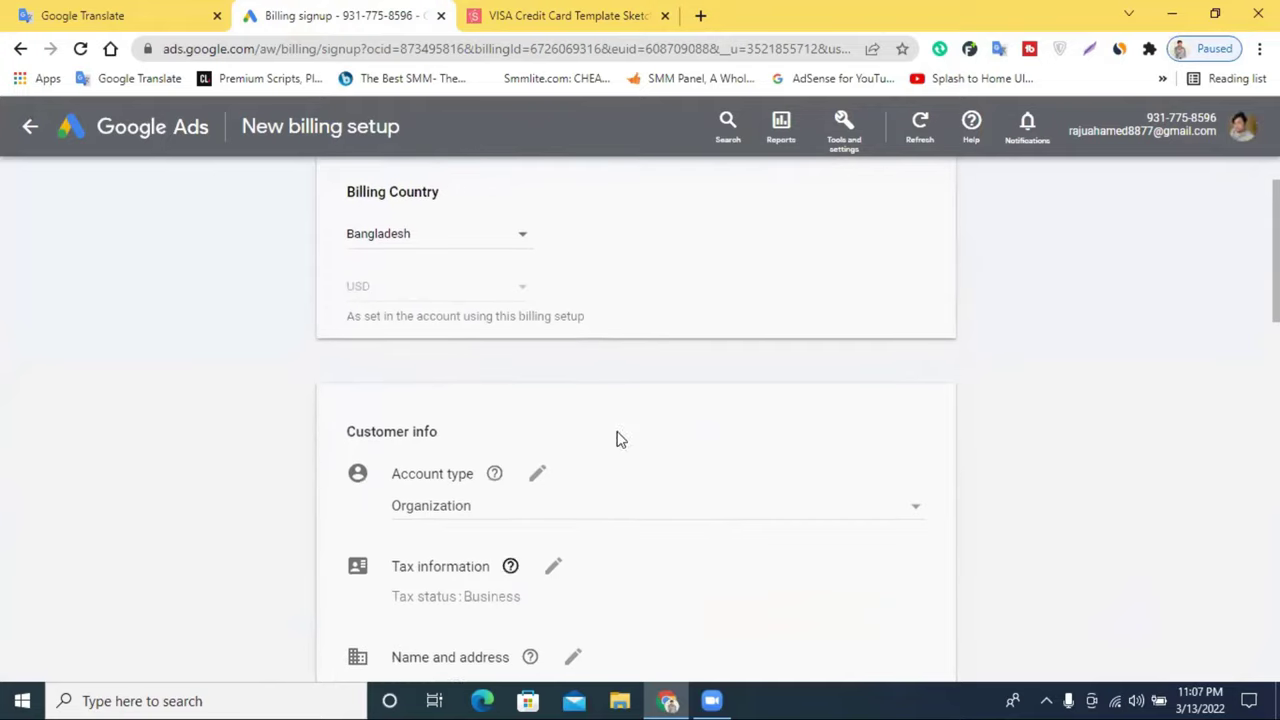
{"action": "scroll", "coordinate": [608, 486], "scroll_direction": "up", "scroll_amount": 1}
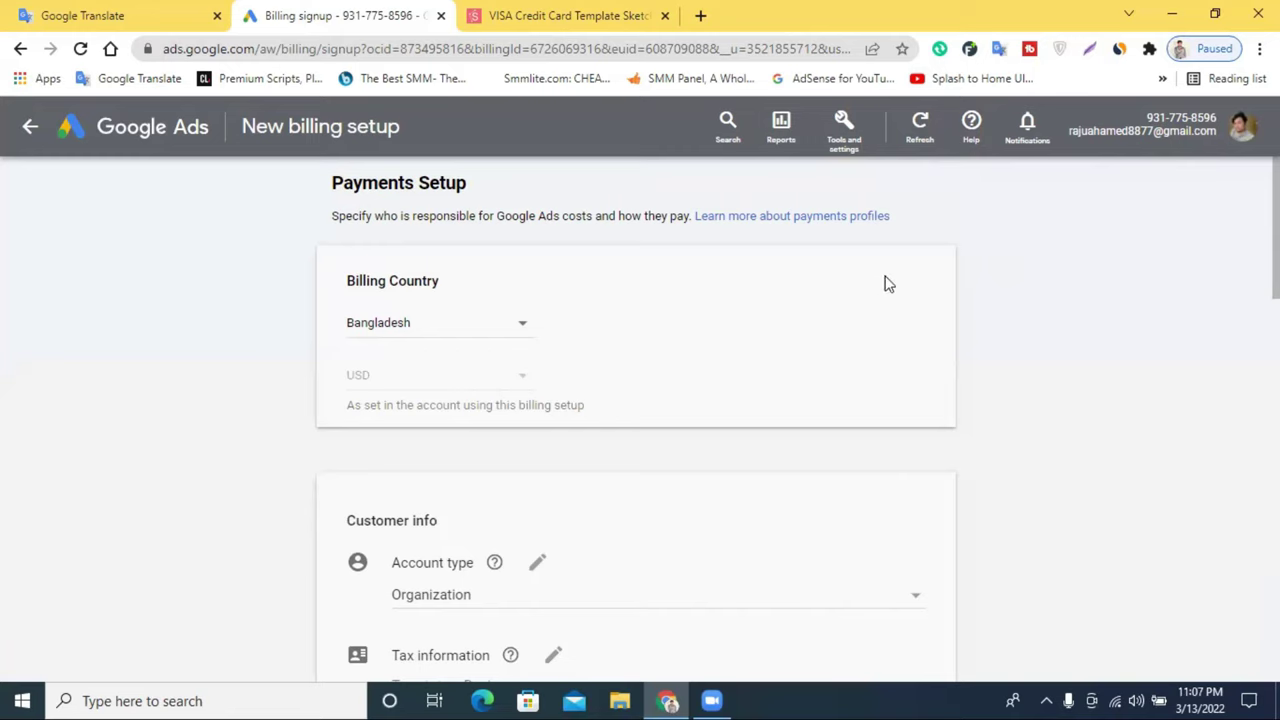
Step: In Keyword Planner, discover new keywords for 'digital marketing' and get the 670 keyword ideas
{"action": "left_click", "coordinate": [830, 146]}
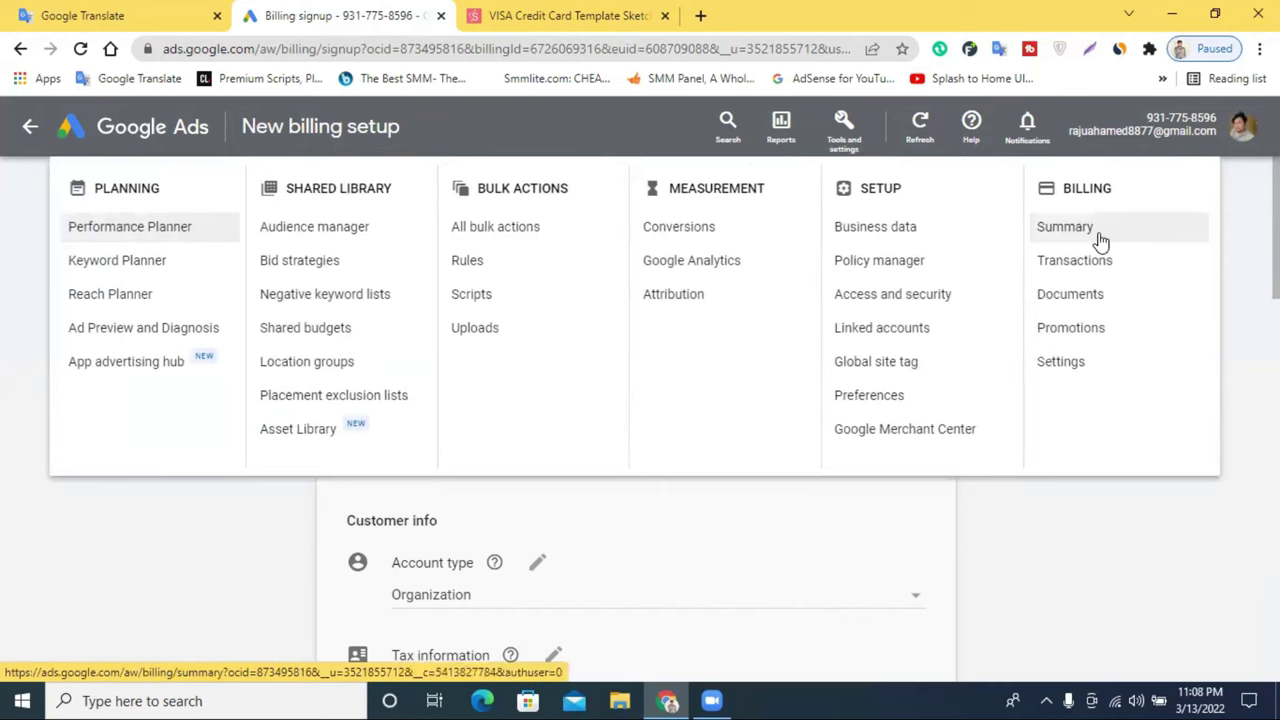
{"action": "left_click", "coordinate": [137, 270]}
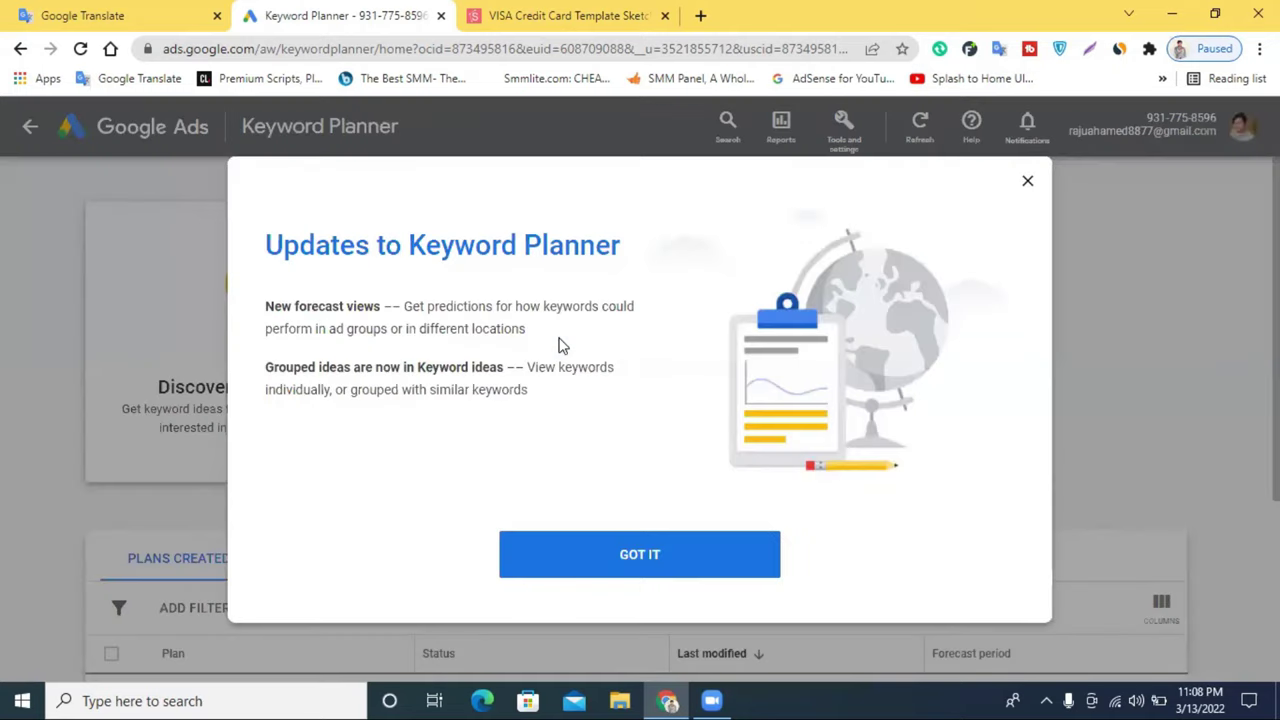
{"action": "left_click", "coordinate": [634, 577]}
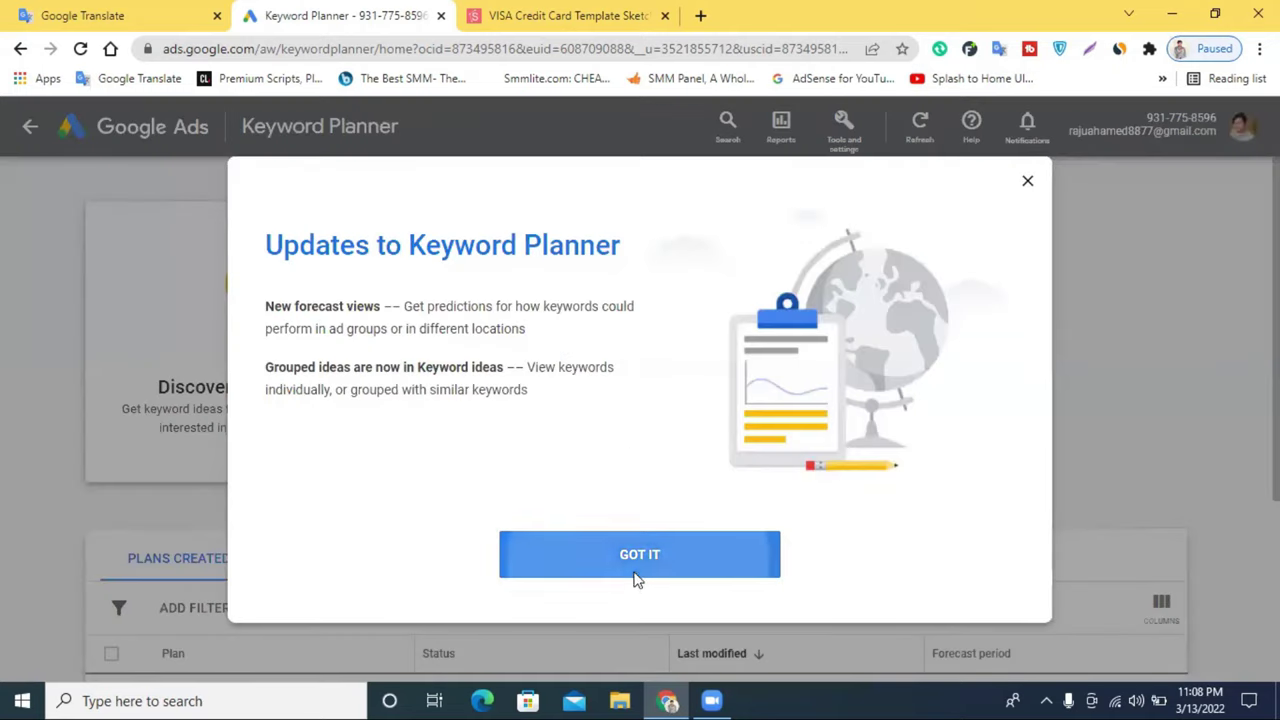
{"action": "left_click", "coordinate": [270, 330]}
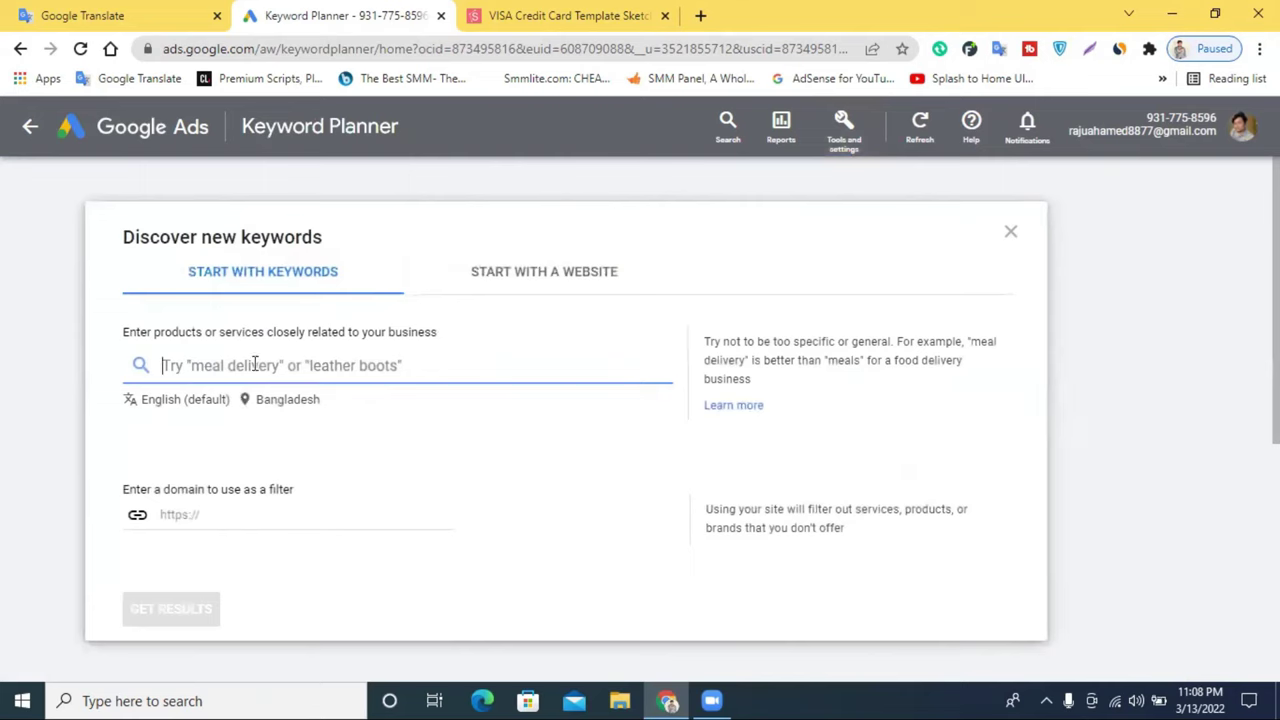
{"action": "type", "text": "digital marketing"}
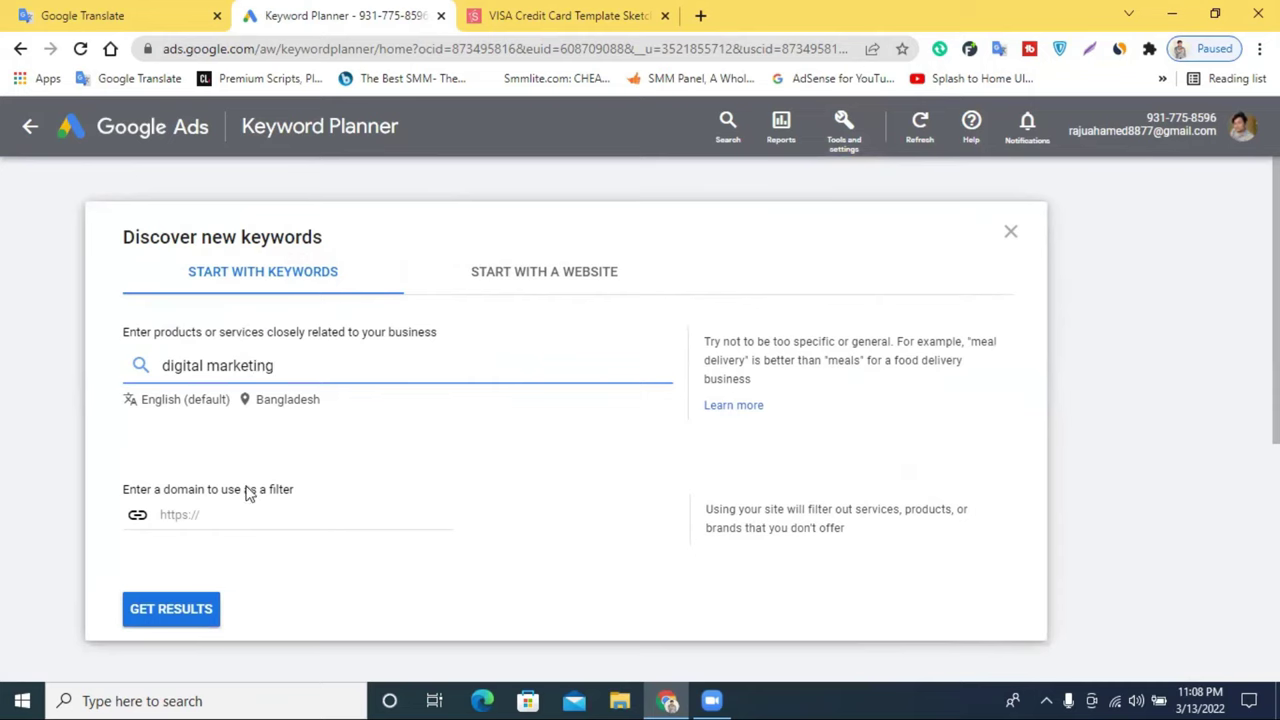
{"action": "left_click", "coordinate": [172, 612]}
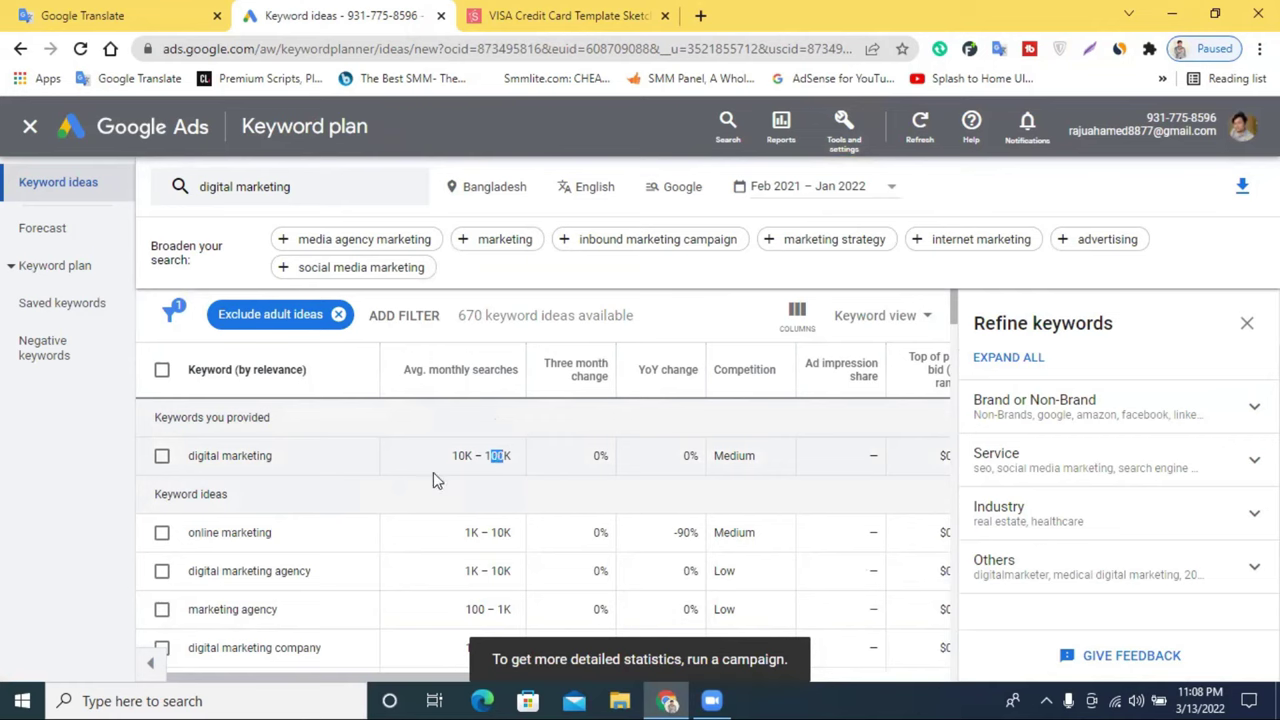
Step: Review the keyword ideas table's bid range columns, such as the $0.11 low-range bid
{"action": "mouse_move", "coordinate": [560, 392]}
{"action": "mouse_move", "coordinate": [720, 377]}
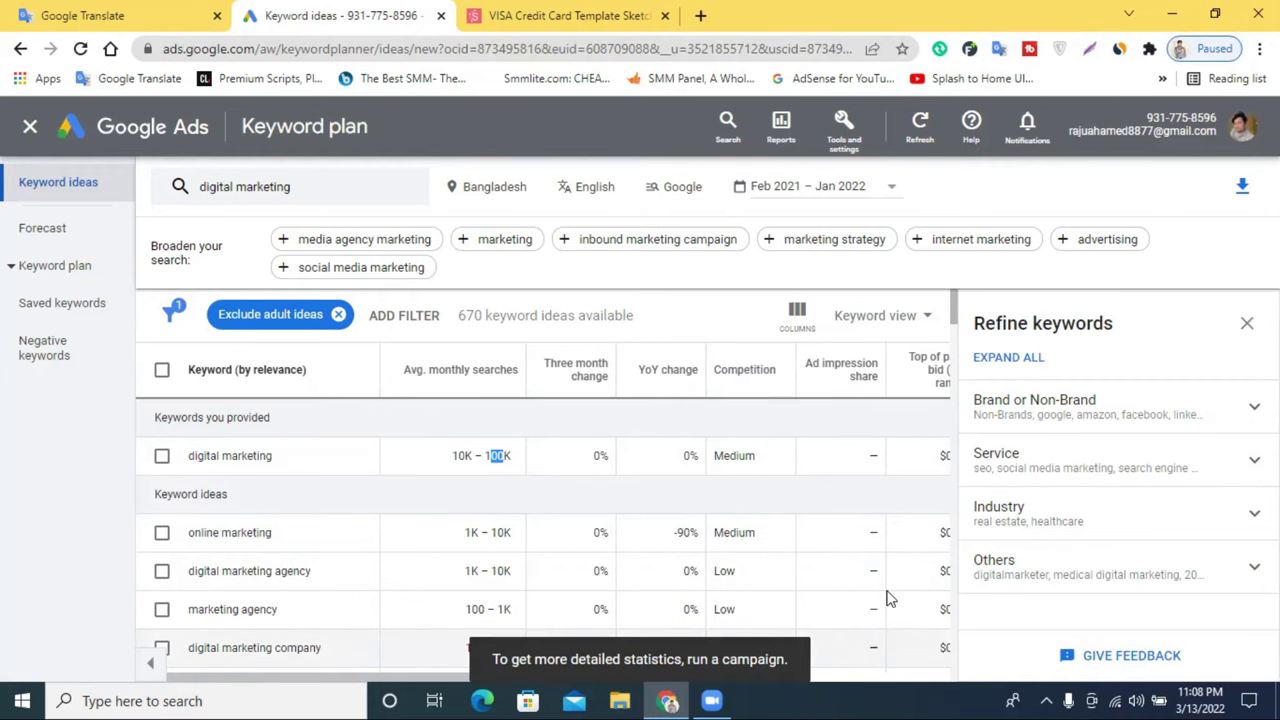
{"action": "scroll", "coordinate": [890, 598], "scroll_direction": "right", "scroll_amount": 5}
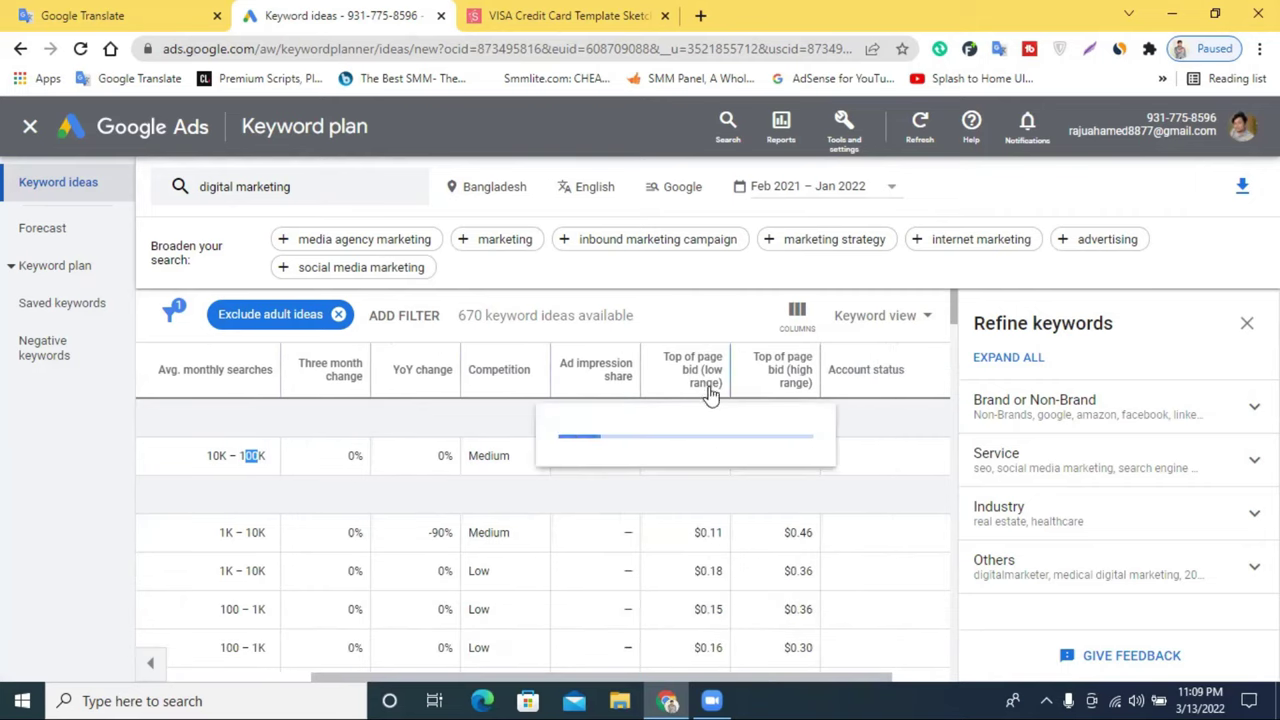
{"action": "left_click_drag", "start_coordinate": [724, 452], "coordinate": [692, 455]}
{"action": "left_click", "coordinate": [803, 455]}
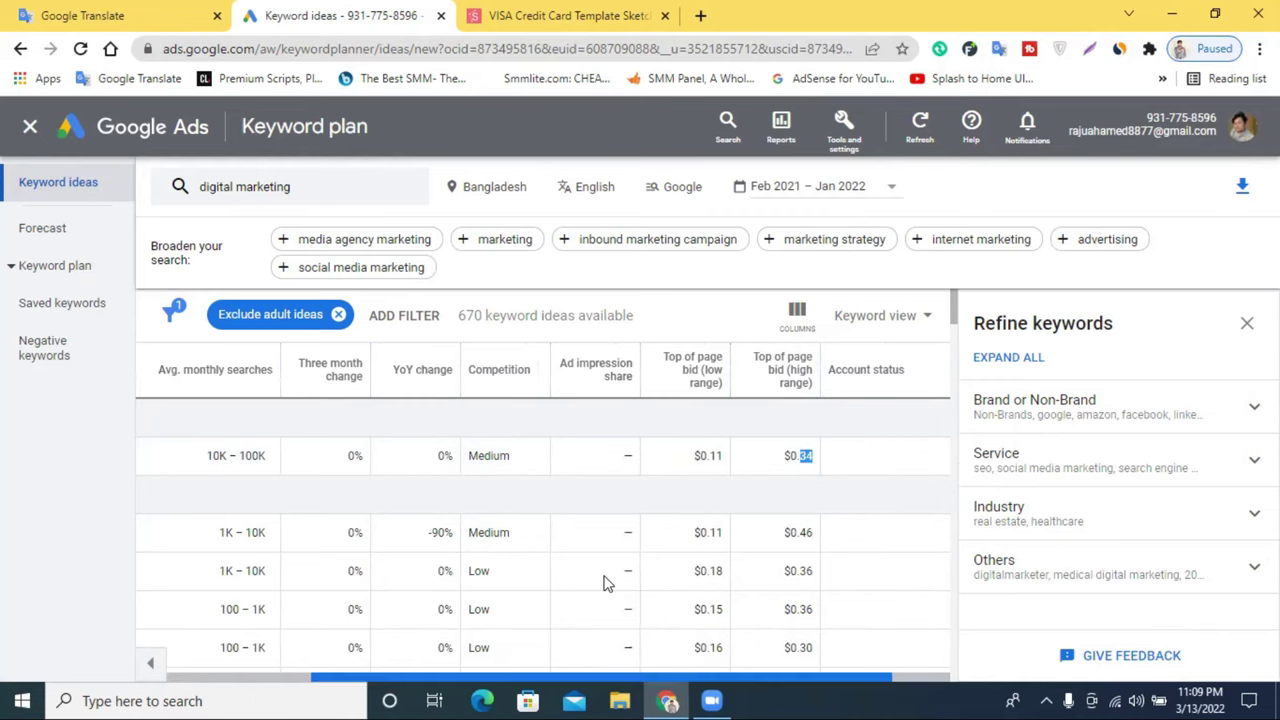
Step: Open an extra empty browser tab, then return to the keyword ideas page
{"action": "scroll", "coordinate": [605, 583], "scroll_direction": "right", "scroll_amount": 2}
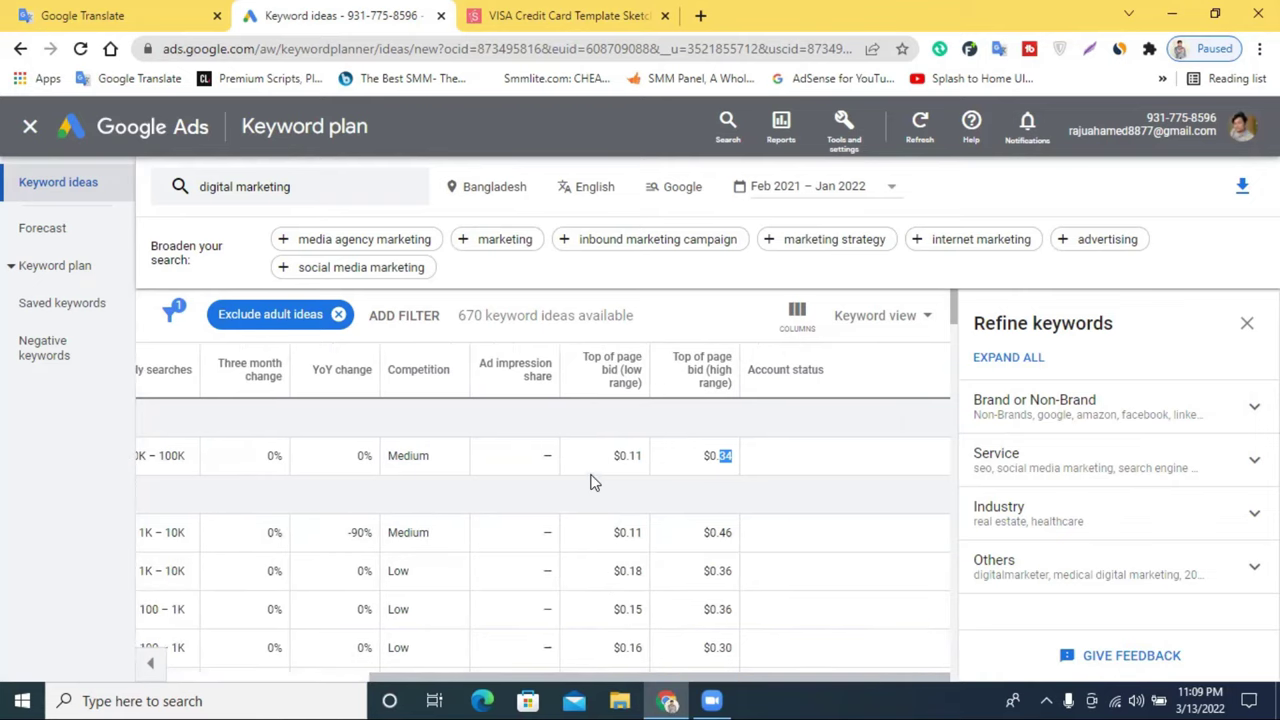
{"action": "left_click", "coordinate": [700, 14]}
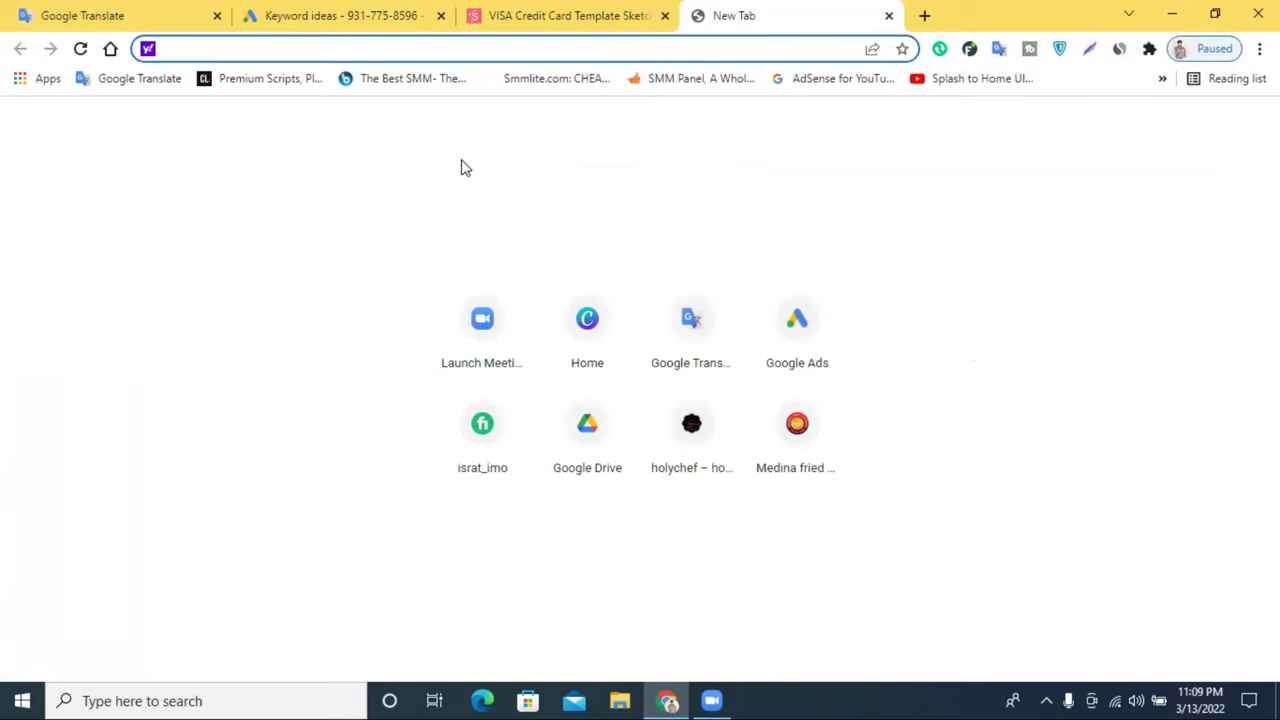
{"action": "left_click", "coordinate": [330, 15]}
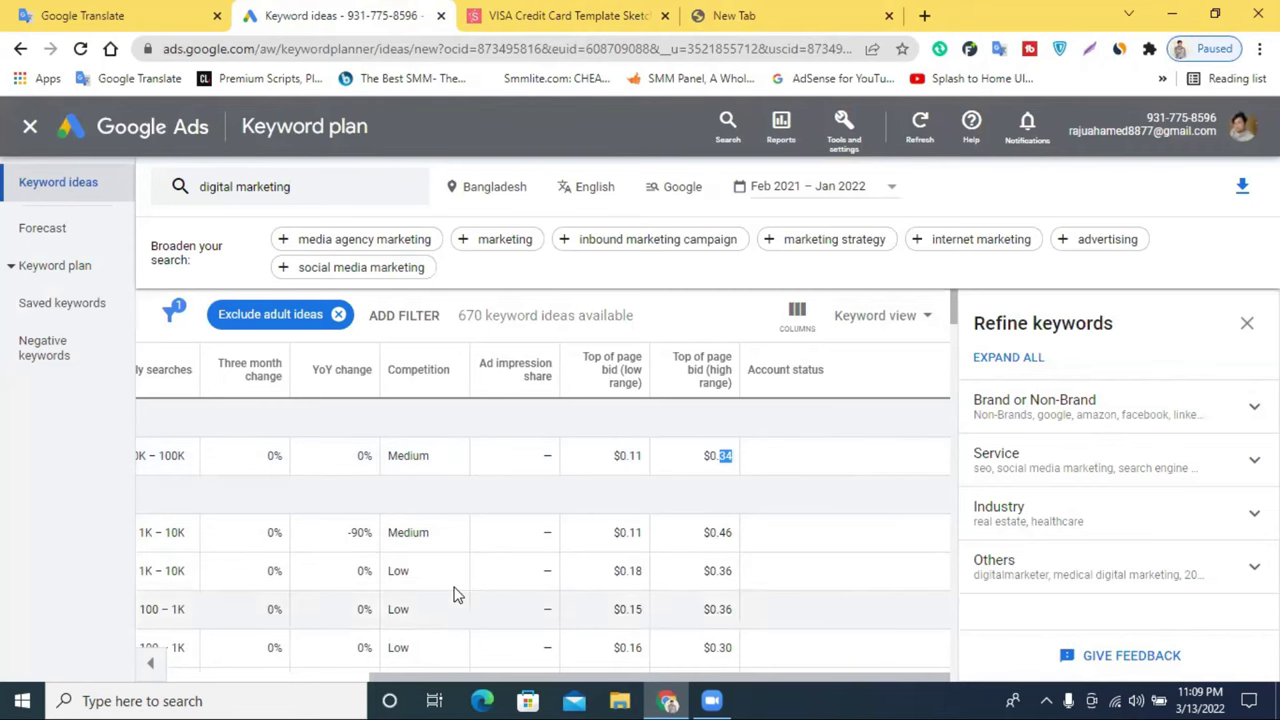
{"action": "scroll", "coordinate": [453, 594], "scroll_direction": "left", "scroll_amount": 3}
{"action": "scroll", "coordinate": [453, 594], "scroll_direction": "left", "scroll_amount": 3}
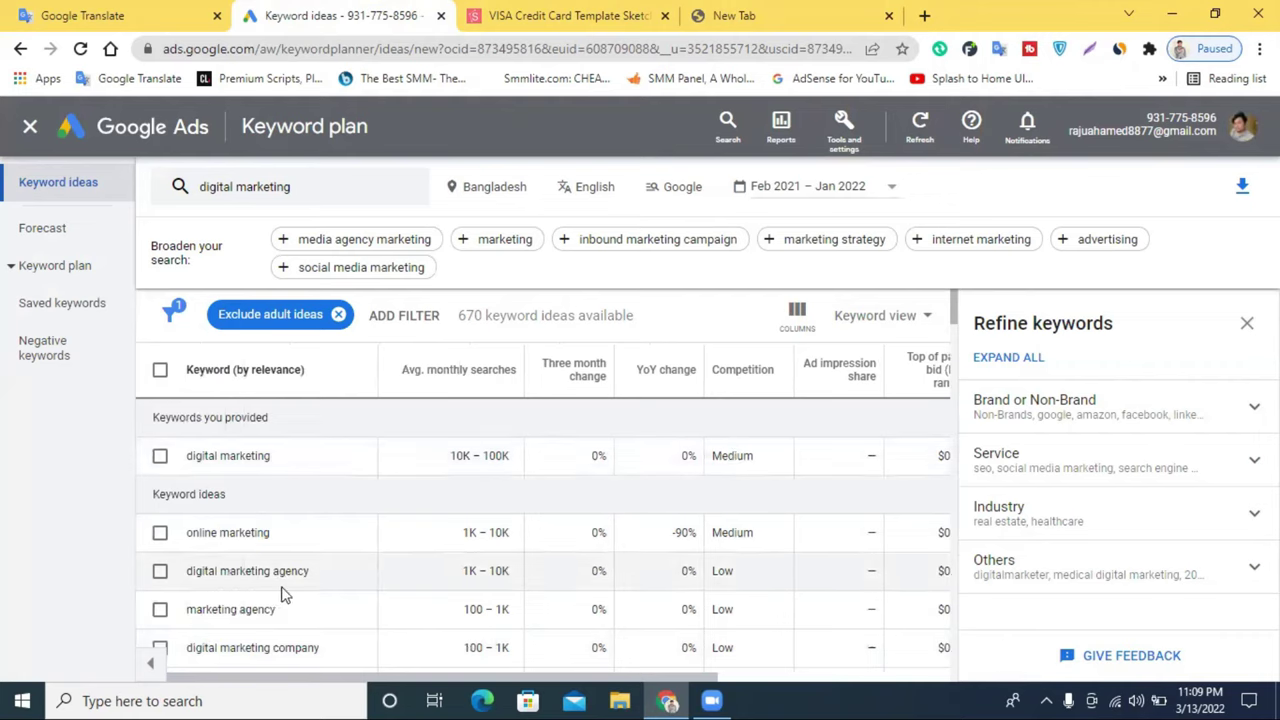
{"action": "scroll", "coordinate": [295, 588], "scroll_direction": "down", "scroll_amount": 1}
{"action": "scroll", "coordinate": [290, 585], "scroll_direction": "down", "scroll_amount": 8}
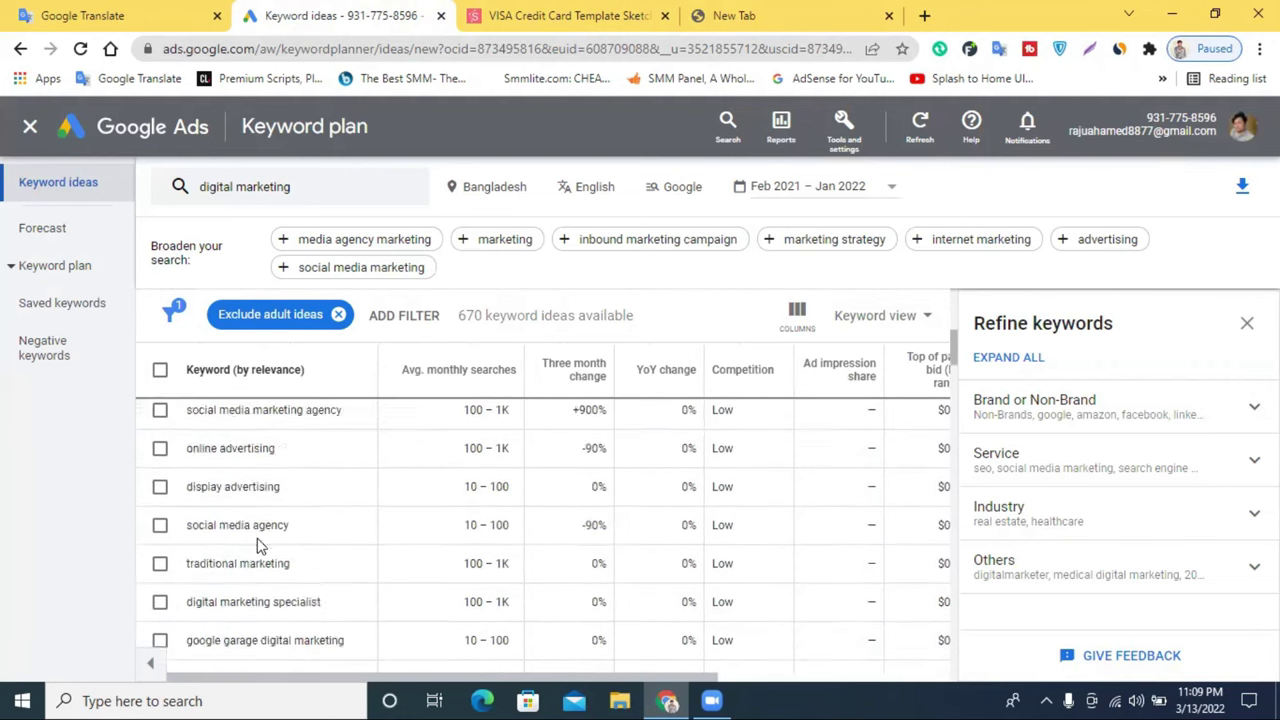
{"action": "scroll", "coordinate": [263, 543], "scroll_direction": "down", "scroll_amount": 10}
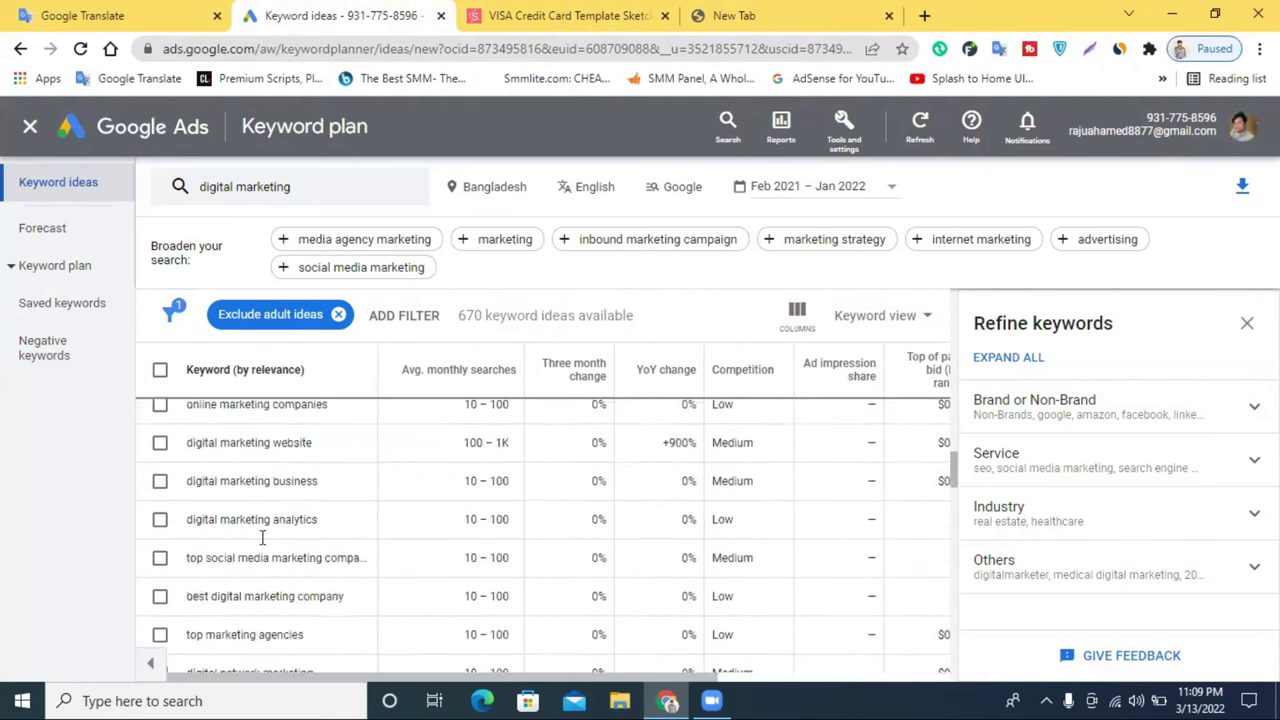
{"action": "scroll", "coordinate": [263, 540], "scroll_direction": "down", "scroll_amount": 5}
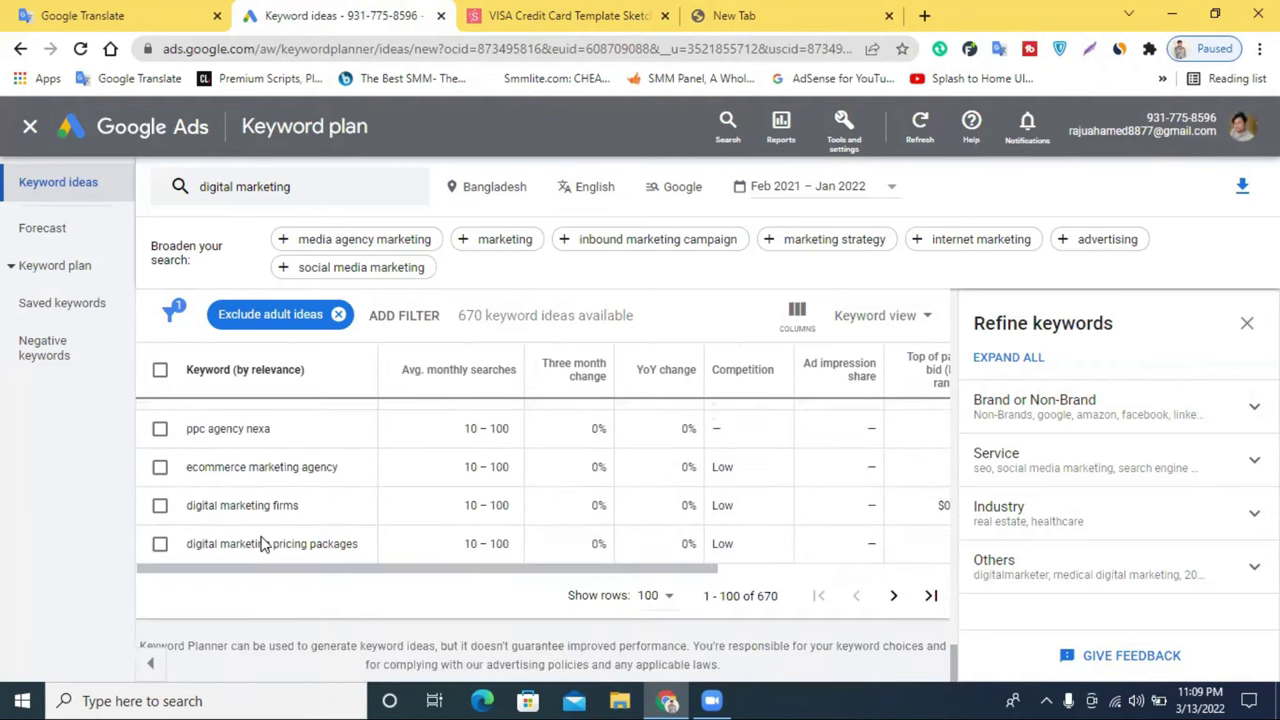
{"action": "scroll", "coordinate": [268, 545], "scroll_direction": "up", "scroll_amount": 10}
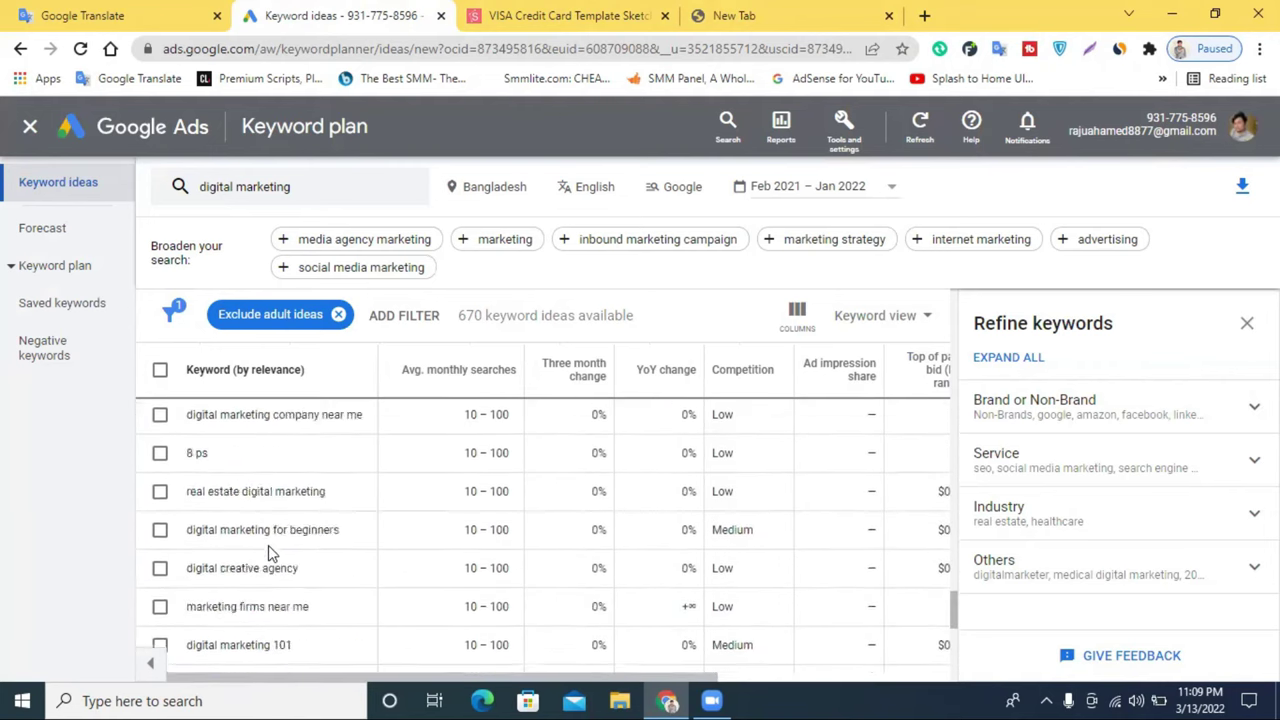
{"action": "scroll", "coordinate": [268, 545], "scroll_direction": "up", "scroll_amount": 10}
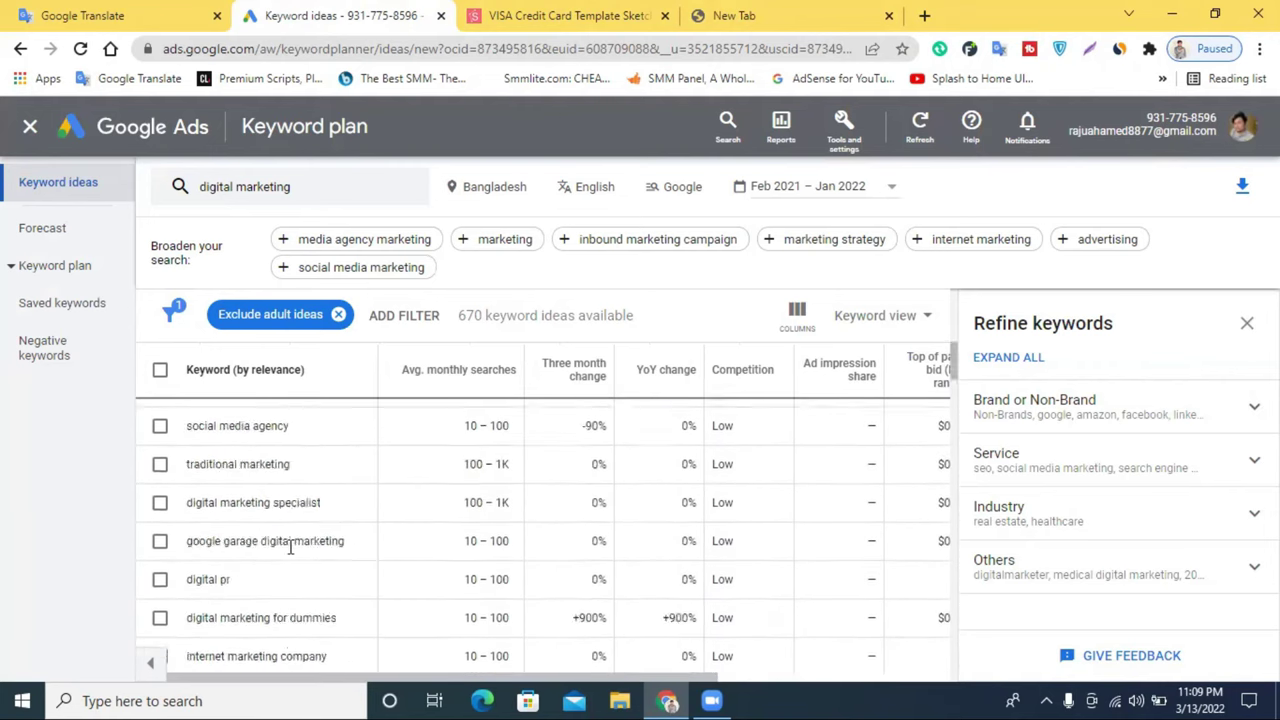
{"action": "scroll", "coordinate": [292, 553], "scroll_direction": "up", "scroll_amount": 3}
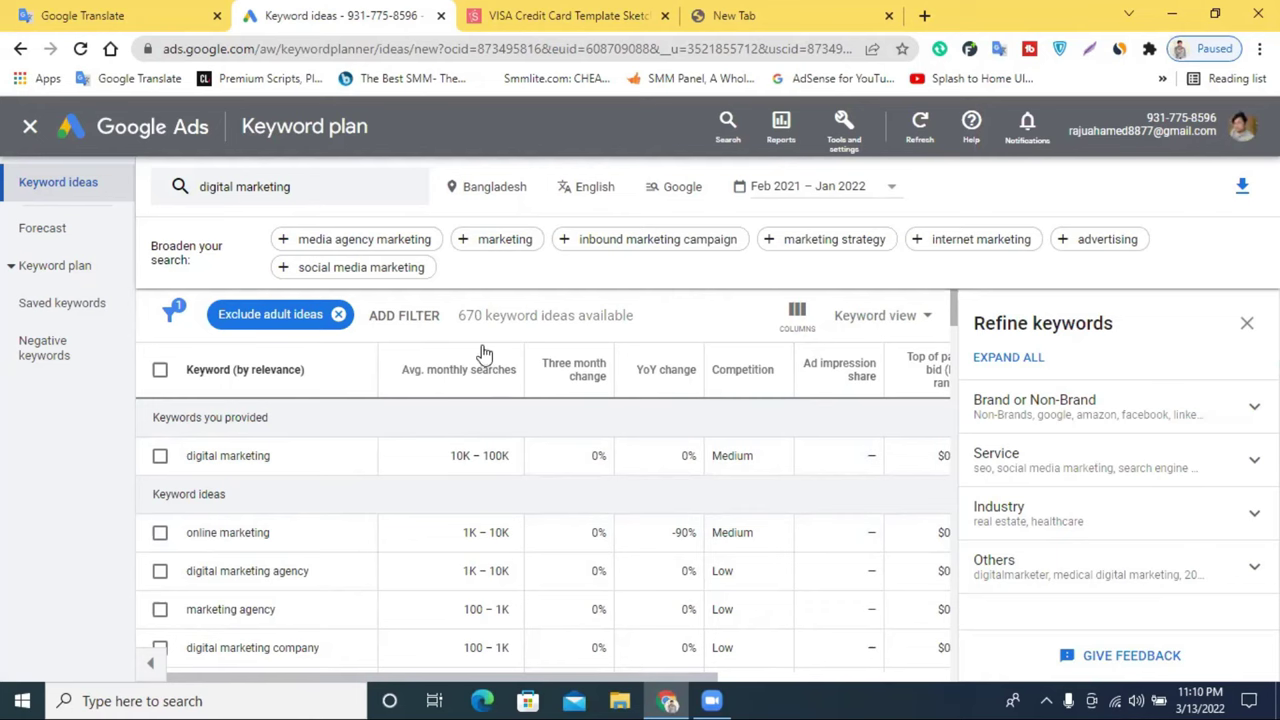
{"action": "scroll", "coordinate": [352, 438], "scroll_direction": "down", "scroll_amount": 10}
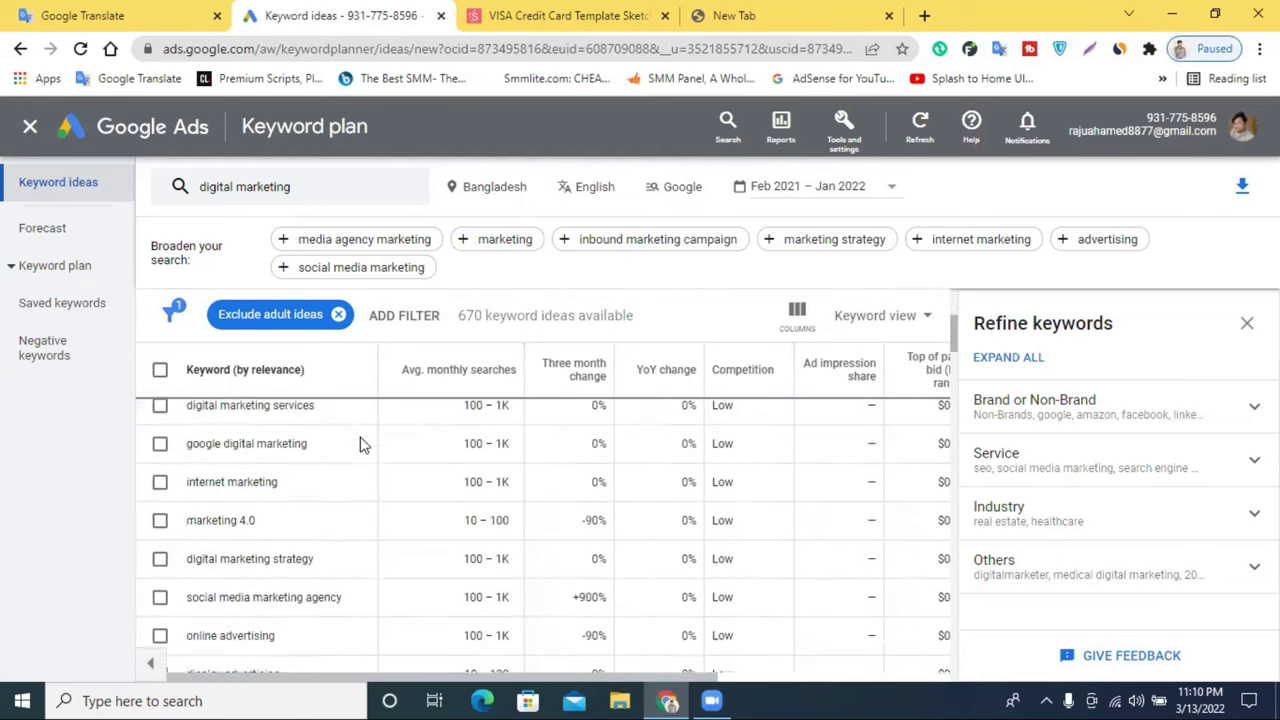
{"action": "scroll", "coordinate": [362, 440], "scroll_direction": "up", "scroll_amount": 10}
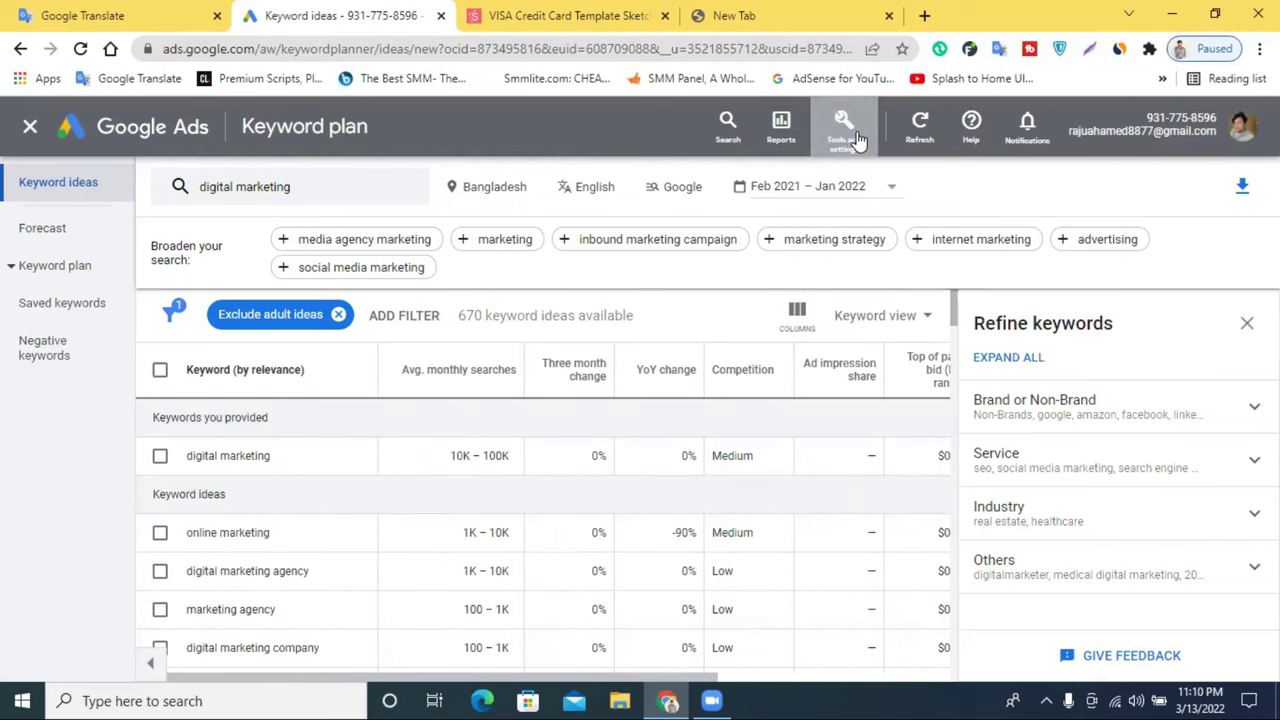
Step: Open the Access and security page and close the empty extra tab
{"action": "left_click", "coordinate": [844, 128]}
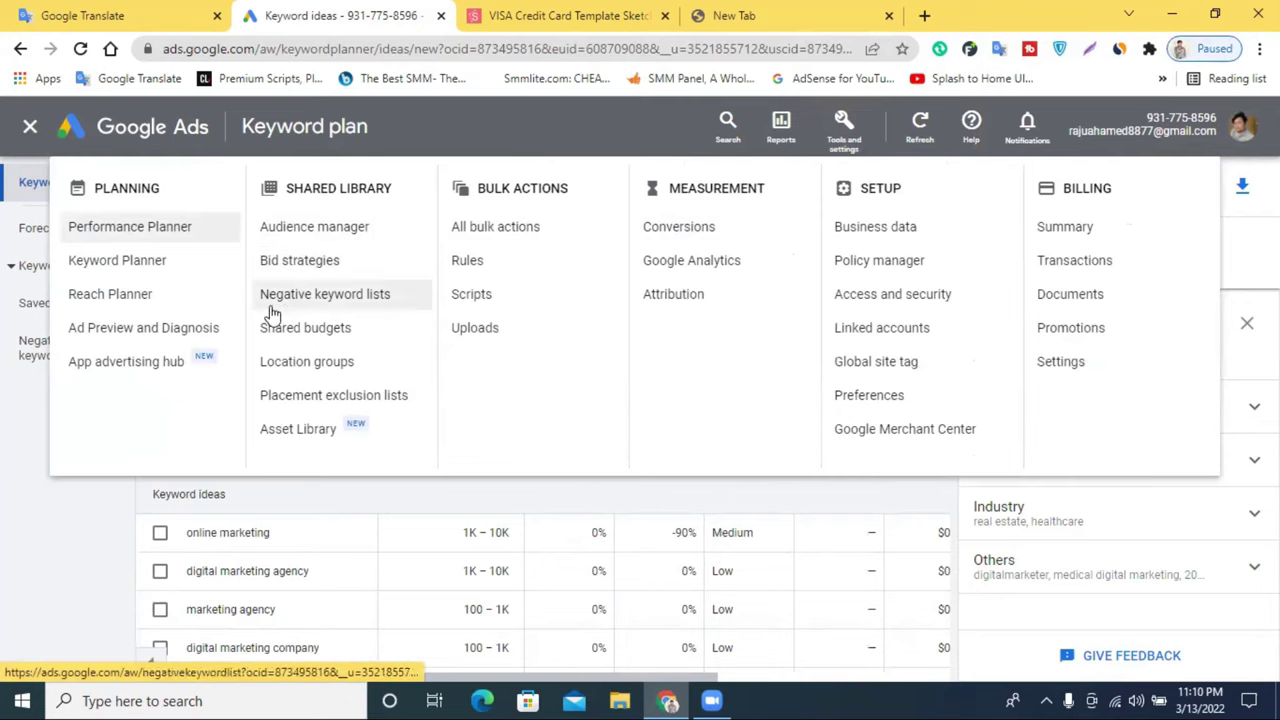
{"action": "left_click", "coordinate": [883, 300]}
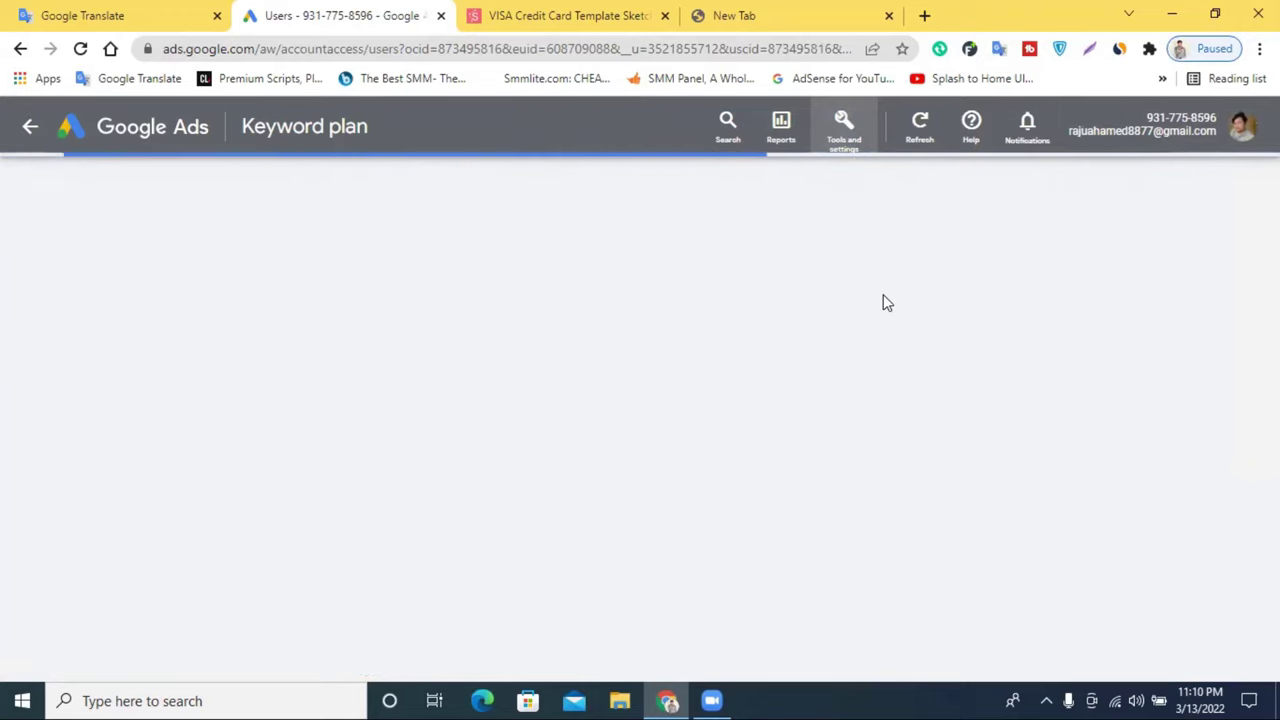
{"action": "left_click", "coordinate": [889, 16]}
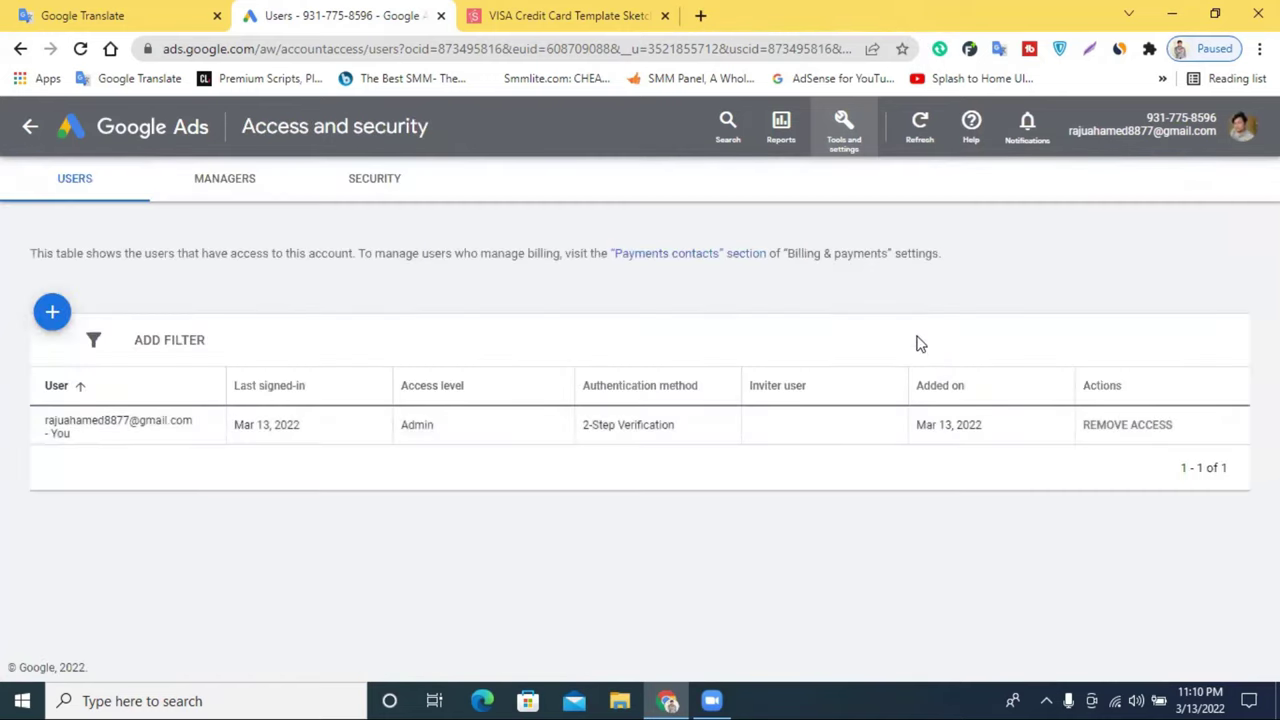
Step: View the new user invitation form, then go back to the All campaigns overview
{"action": "left_click", "coordinate": [48, 312]}
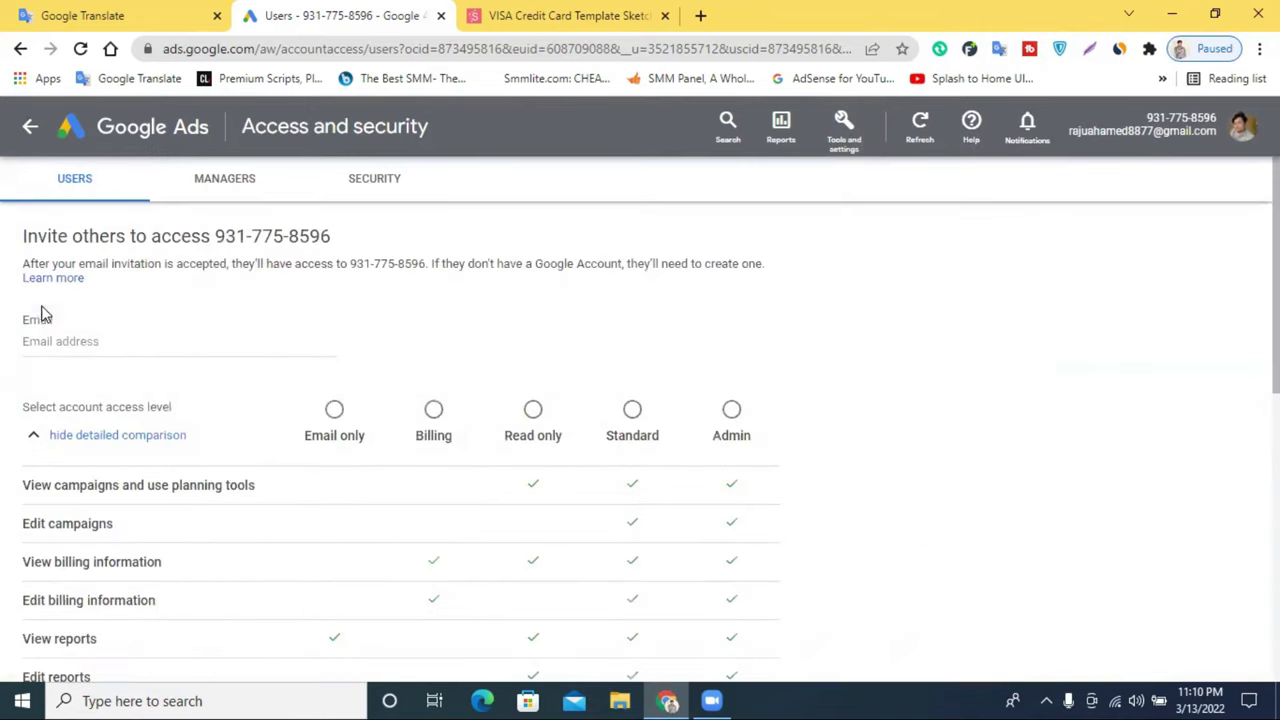
{"action": "left_click", "coordinate": [117, 345]}
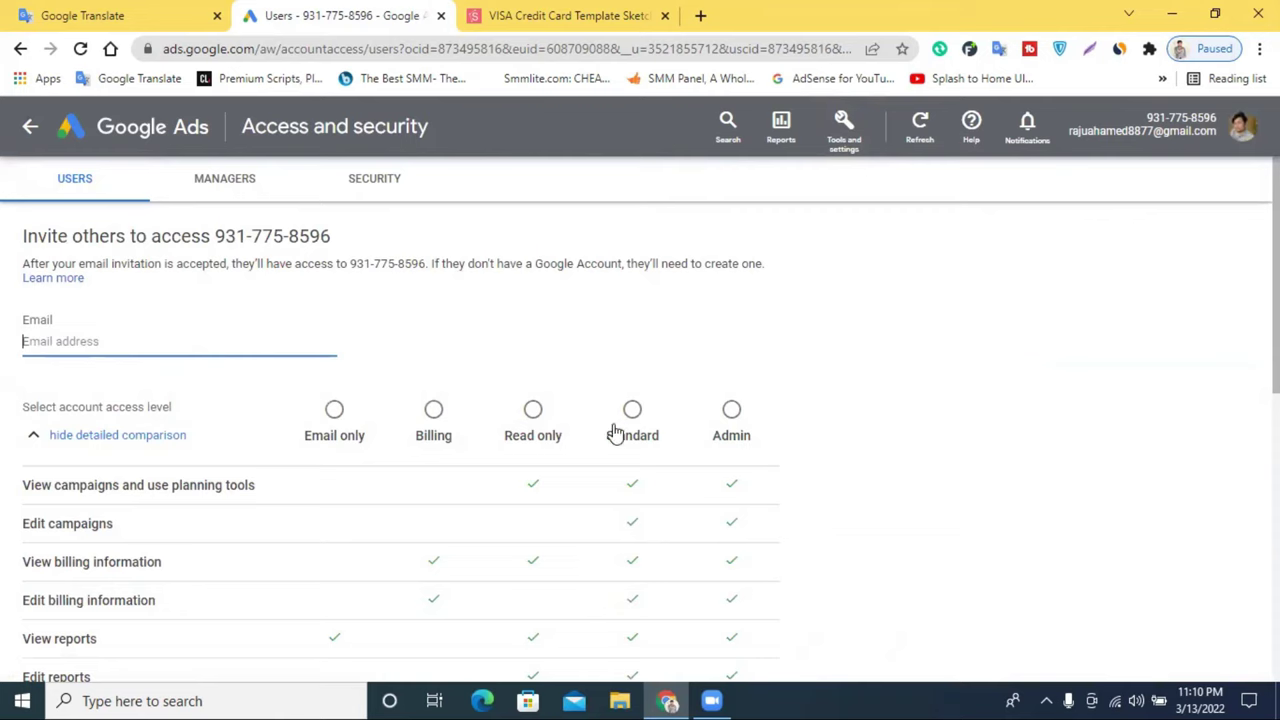
{"action": "scroll", "coordinate": [445, 408], "scroll_direction": "down", "scroll_amount": 1}
{"action": "scroll", "coordinate": [437, 406], "scroll_direction": "up", "scroll_amount": 1}
{"action": "scroll", "coordinate": [733, 428], "scroll_direction": "down", "scroll_amount": 10}
{"action": "scroll", "coordinate": [60, 290], "scroll_direction": "up", "scroll_amount": 2}
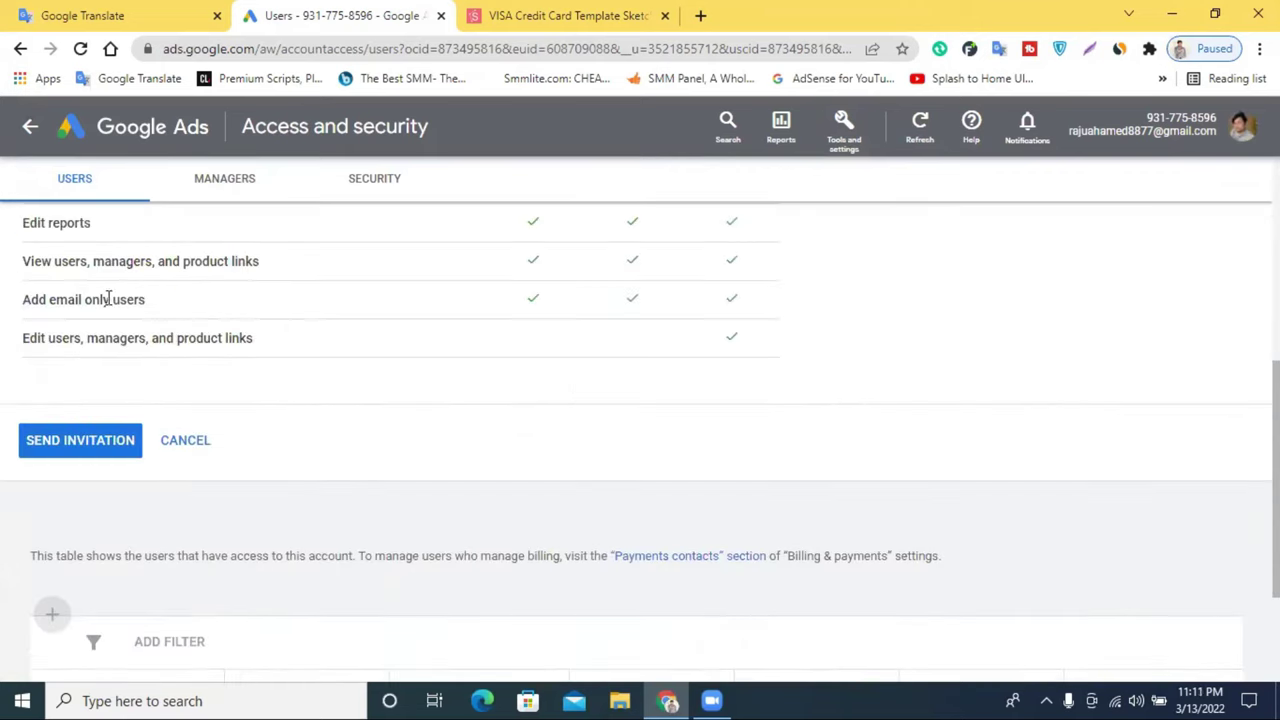
{"action": "scroll", "coordinate": [930, 431], "scroll_direction": "up", "scroll_amount": 2}
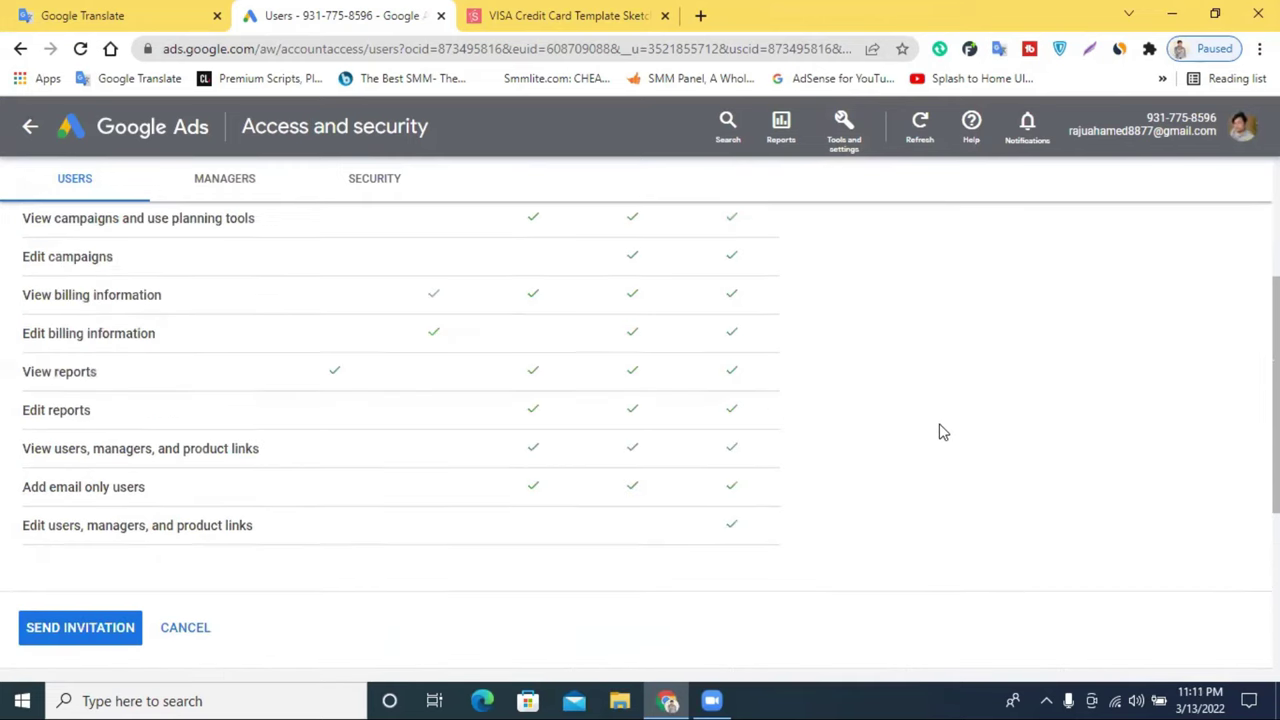
{"action": "scroll", "coordinate": [660, 443], "scroll_direction": "up", "scroll_amount": 3}
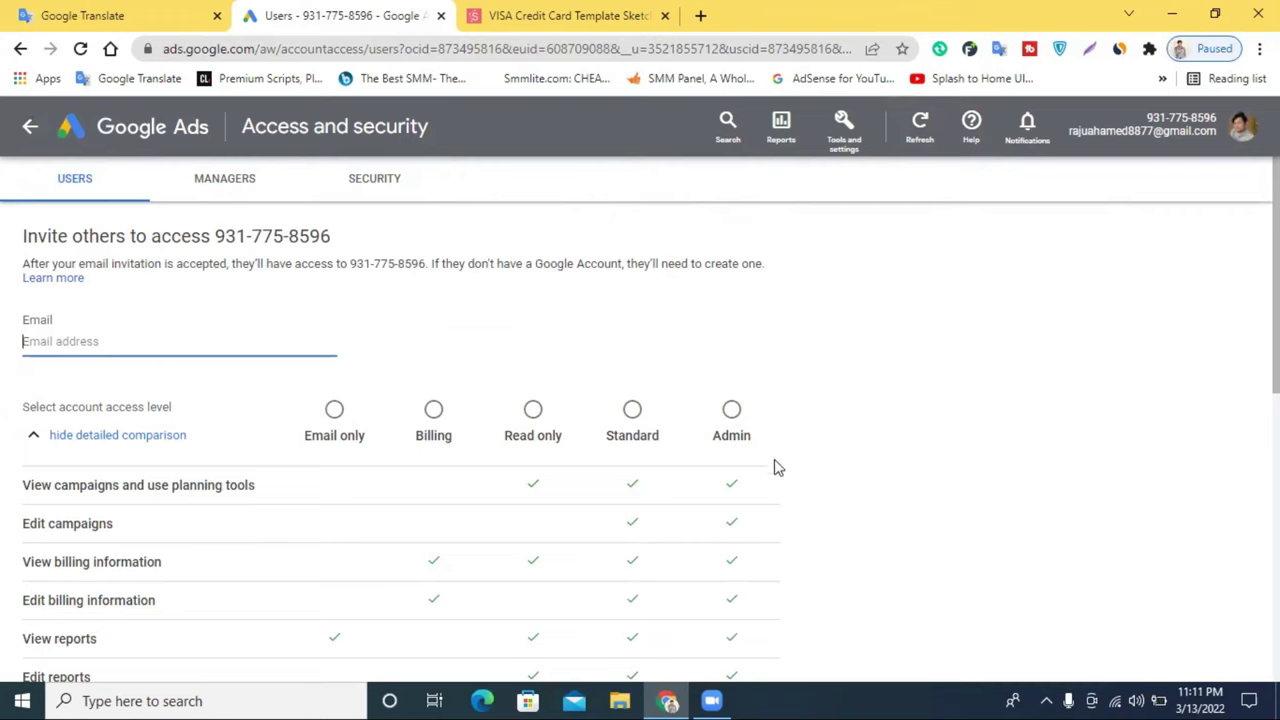
{"action": "left_click", "coordinate": [20, 135]}
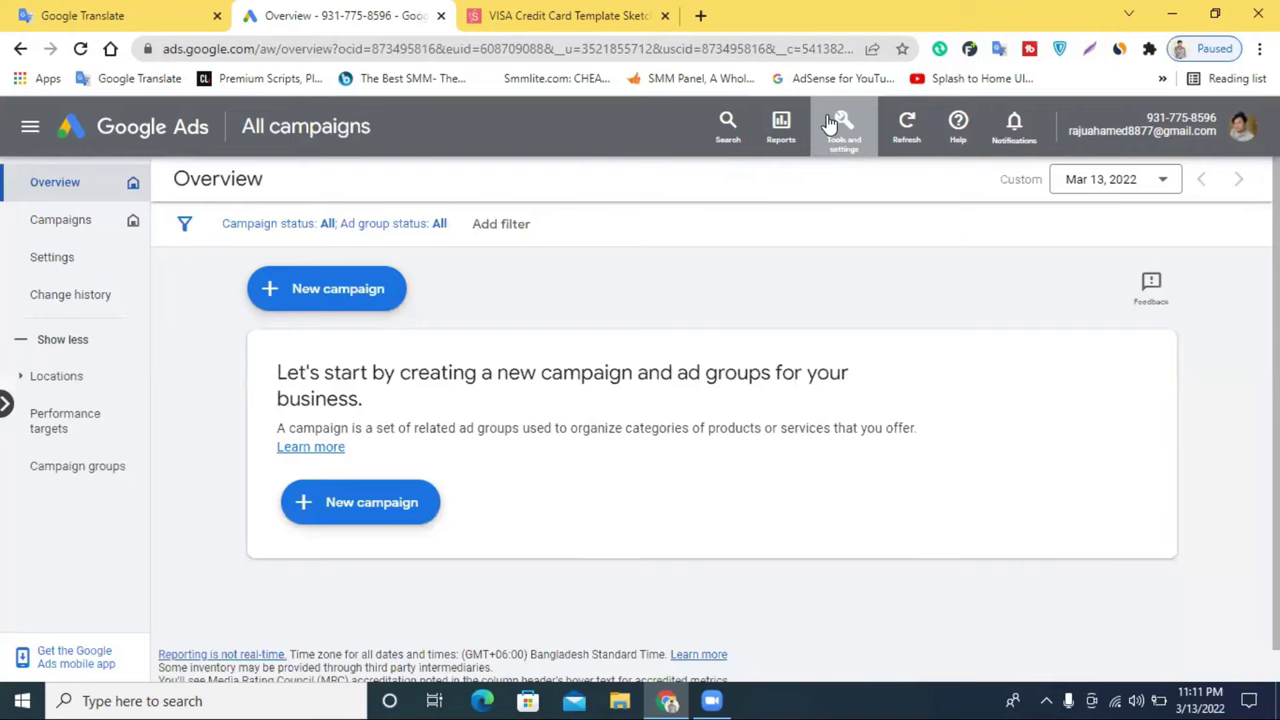
Step: Go to the Campaigns list and start a new campaign
{"action": "left_click", "coordinate": [840, 125]}
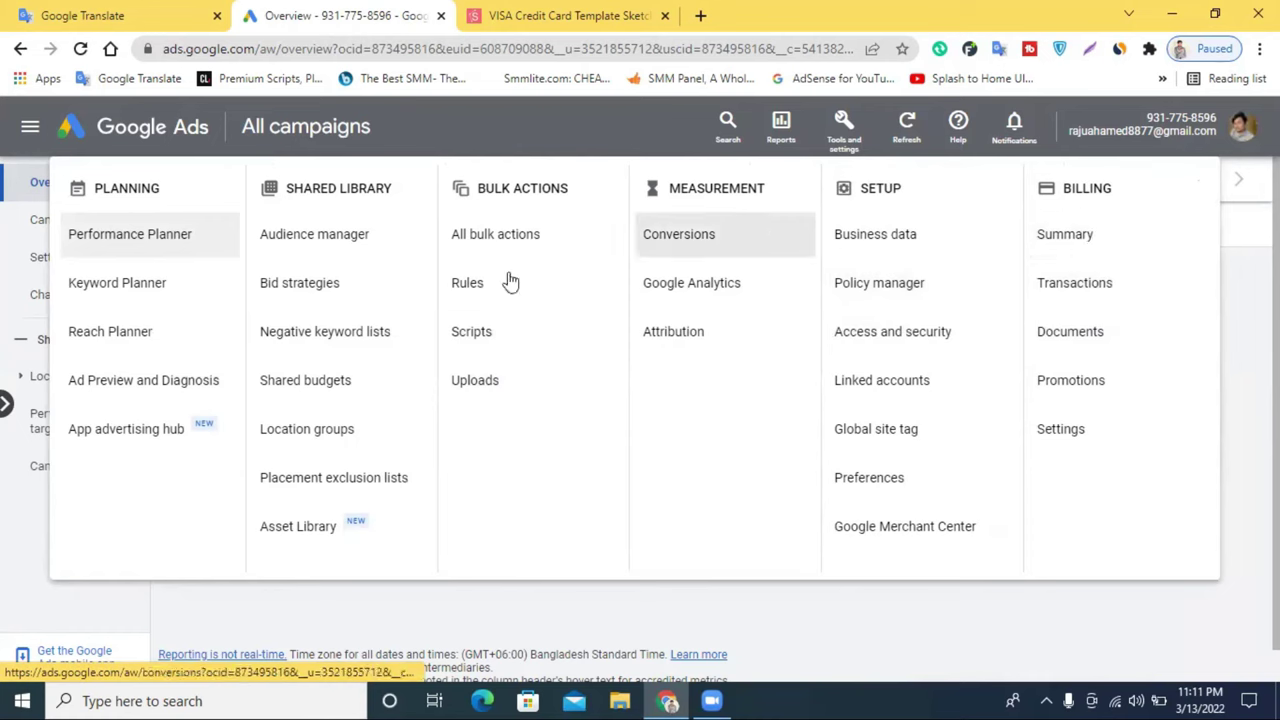
{"action": "left_click", "coordinate": [534, 593]}
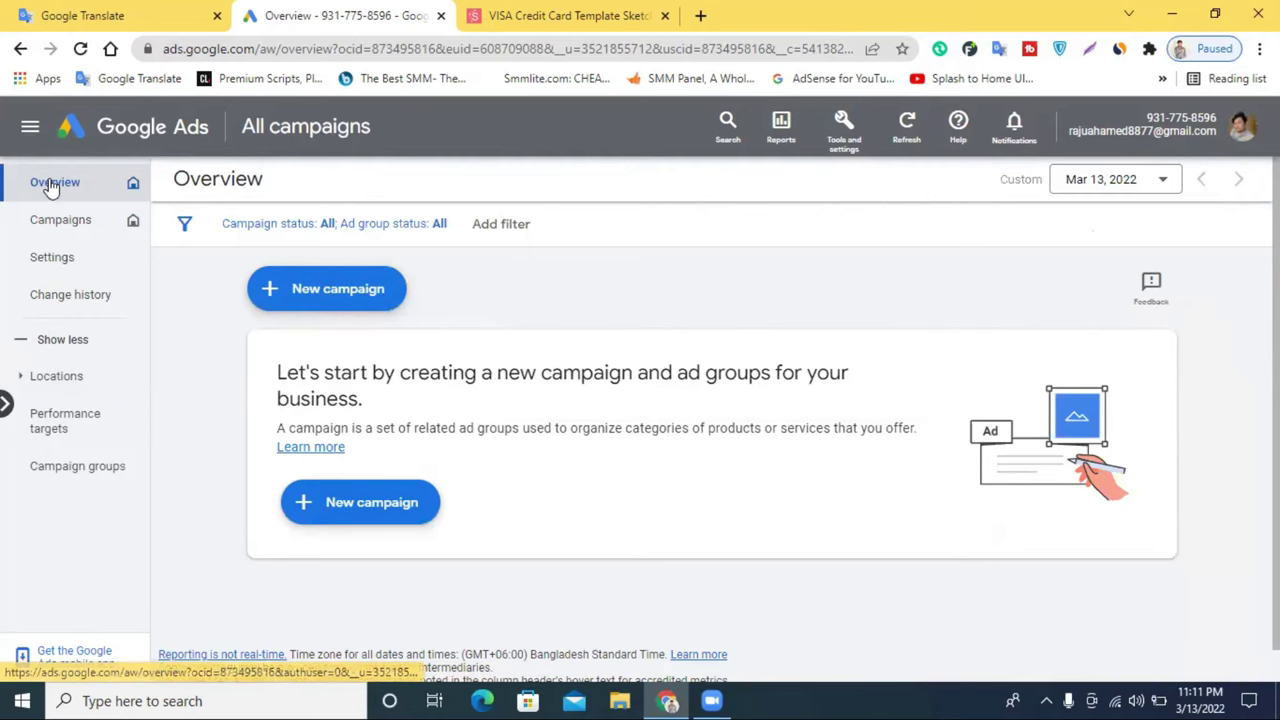
{"action": "left_click", "coordinate": [57, 228]}
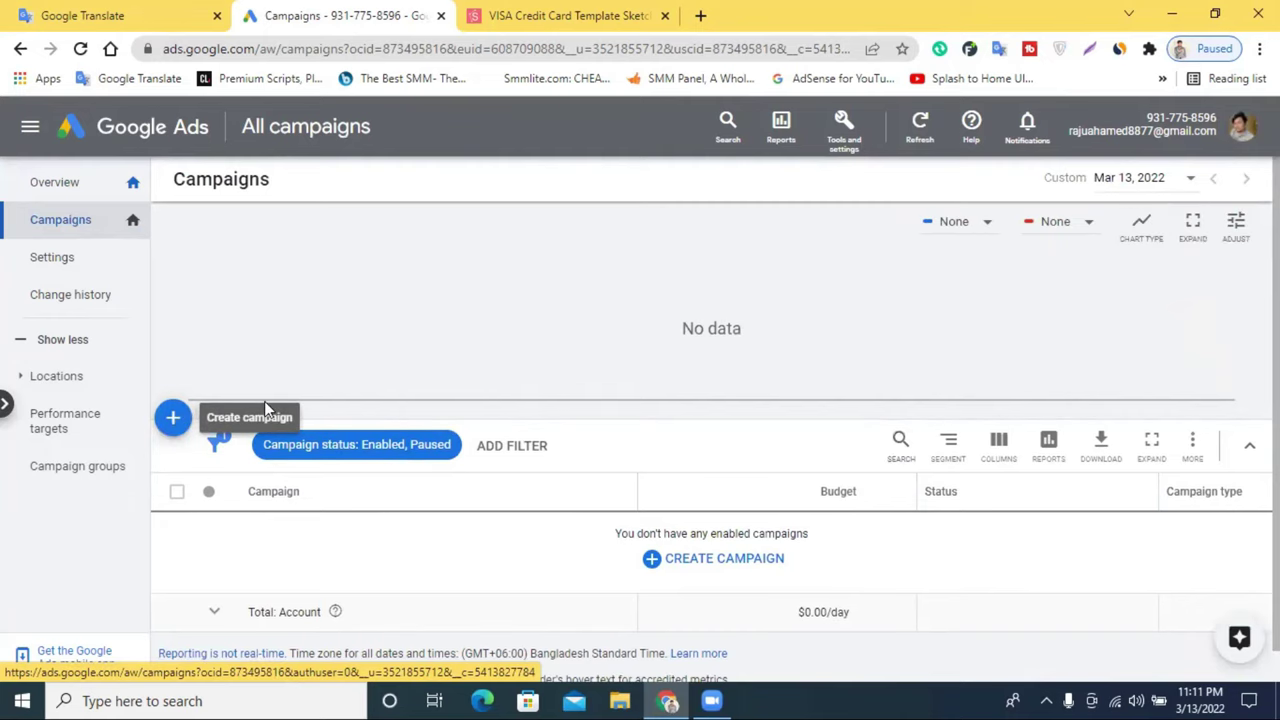
{"action": "left_click", "coordinate": [166, 418]}
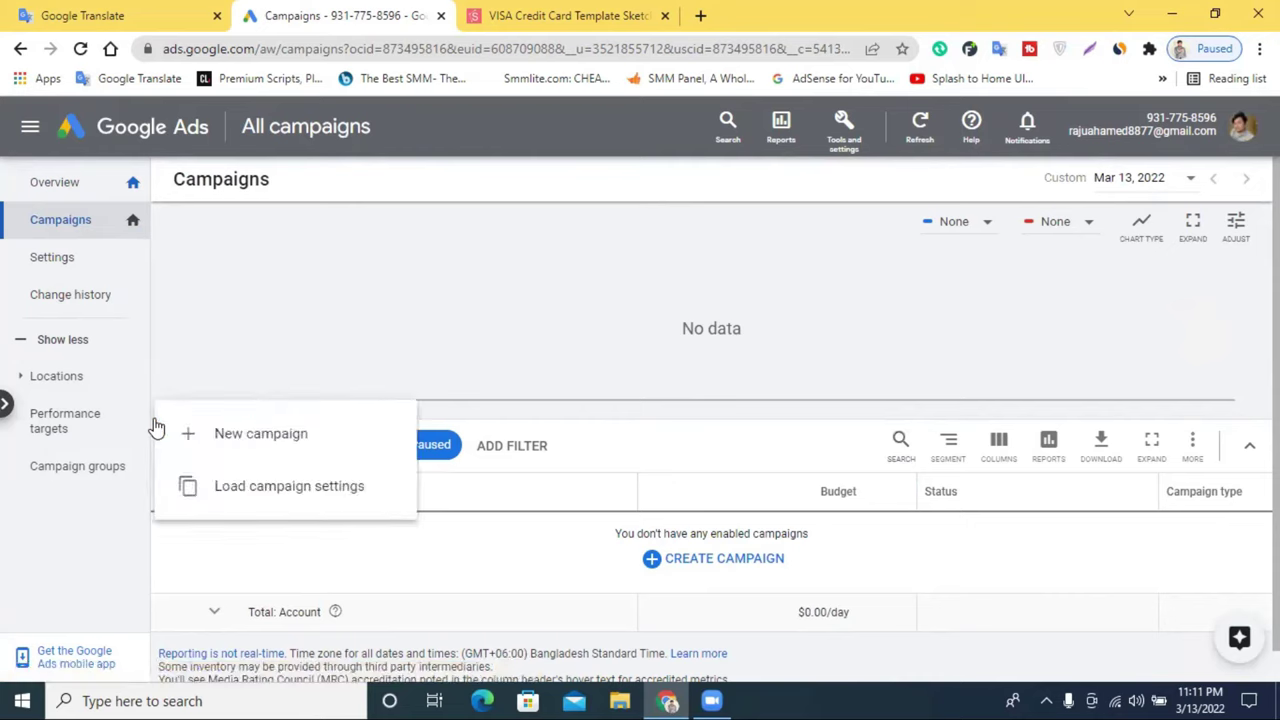
{"action": "left_click", "coordinate": [267, 442]}
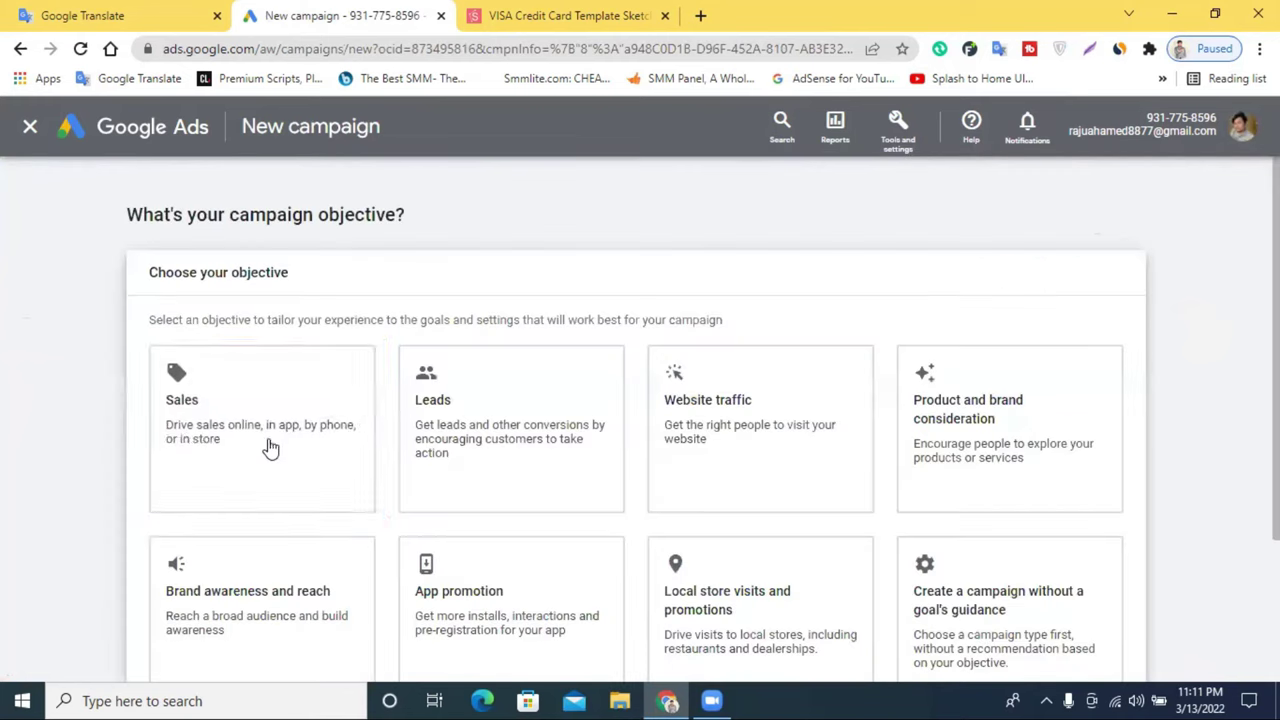
Step: Scroll through the campaign objective cards on the New campaign page
{"action": "scroll", "coordinate": [725, 396], "scroll_direction": "down", "scroll_amount": 2}
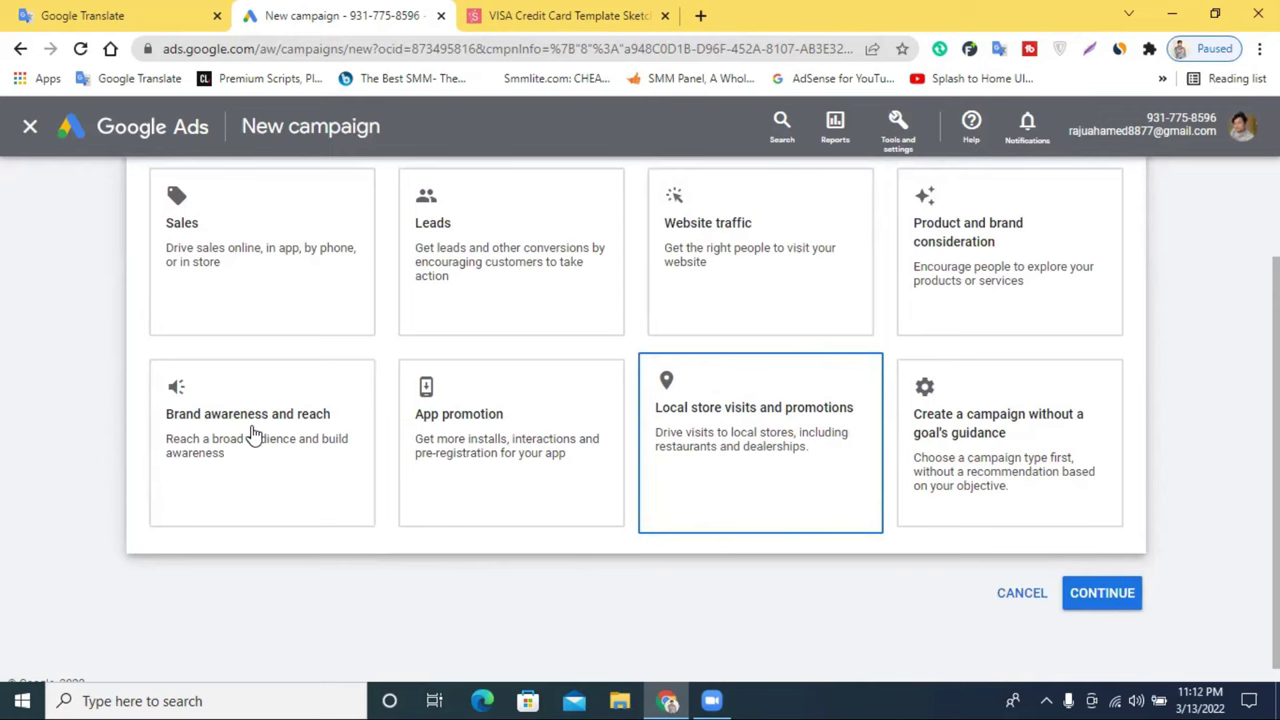
{"action": "scroll", "coordinate": [253, 435], "scroll_direction": "up", "scroll_amount": 1}
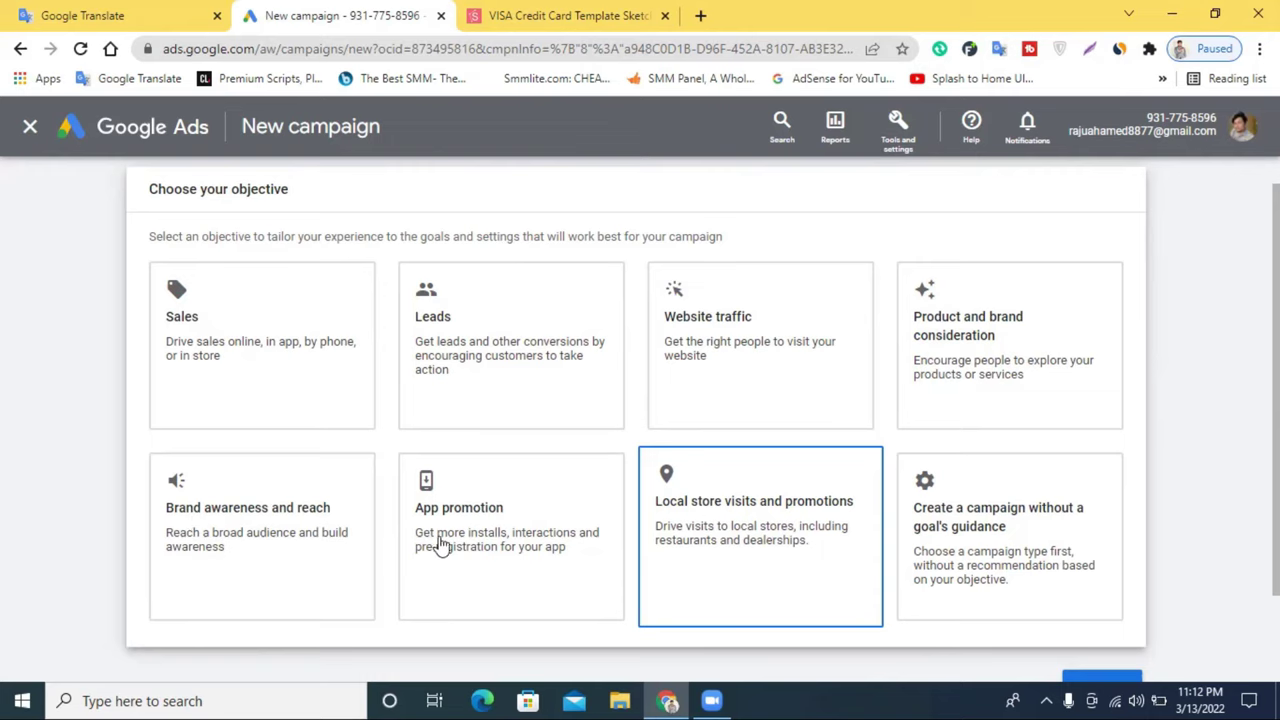
{"action": "scroll", "coordinate": [452, 530], "scroll_direction": "down", "scroll_amount": 1}
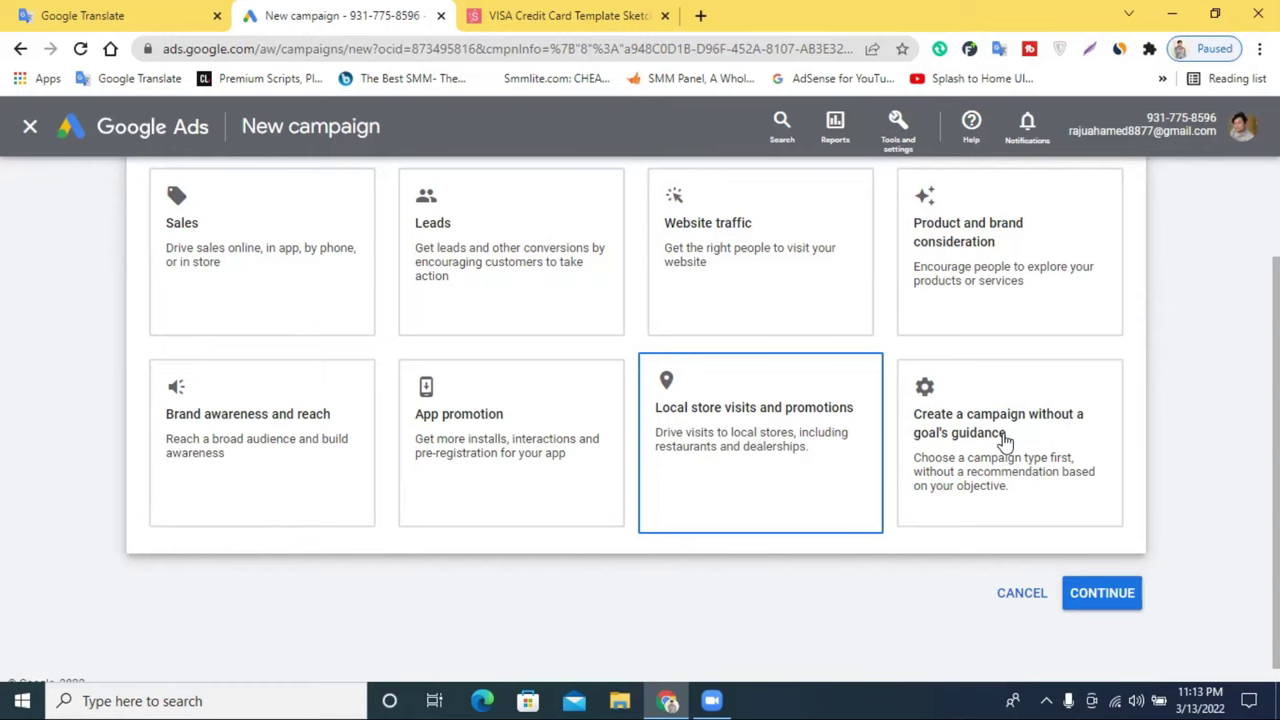
{"action": "scroll", "coordinate": [390, 265], "scroll_direction": "up", "scroll_amount": 2}
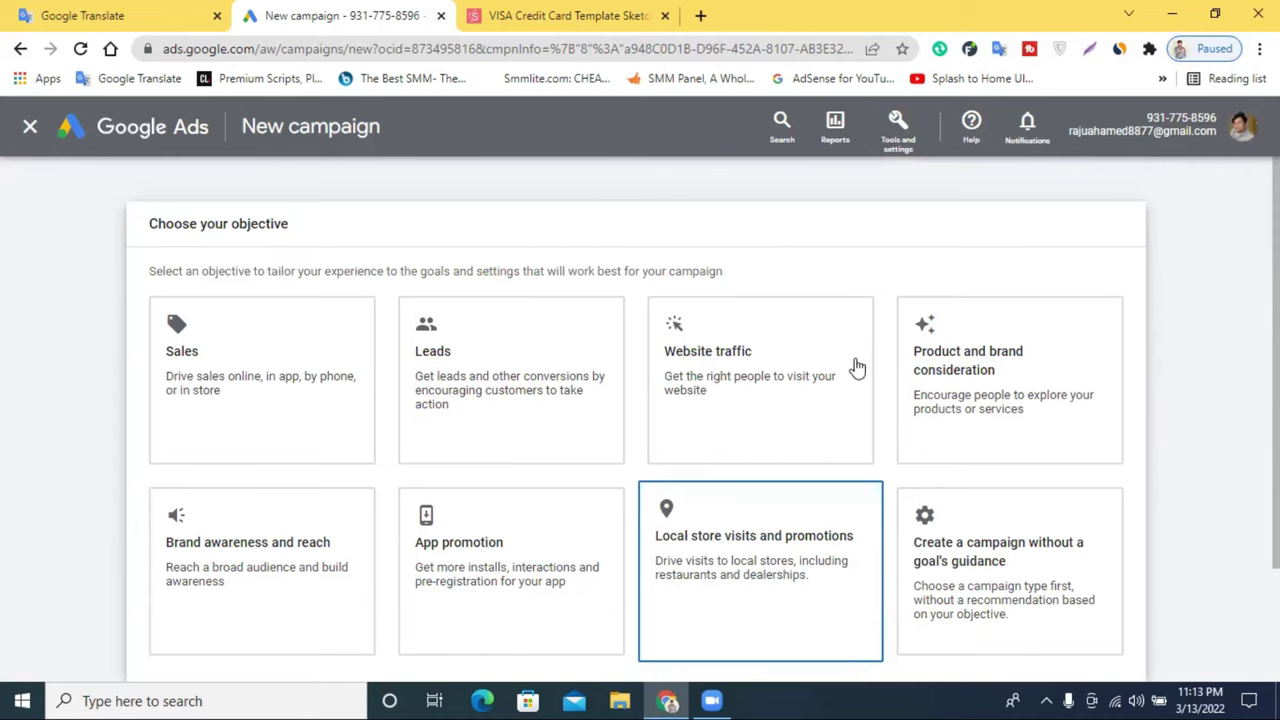
{"action": "scroll", "coordinate": [760, 370], "scroll_direction": "down", "scroll_amount": 2}
{"action": "scroll", "coordinate": [665, 362], "scroll_direction": "up", "scroll_amount": 2}
{"action": "scroll", "coordinate": [688, 455], "scroll_direction": "down", "scroll_amount": 2}
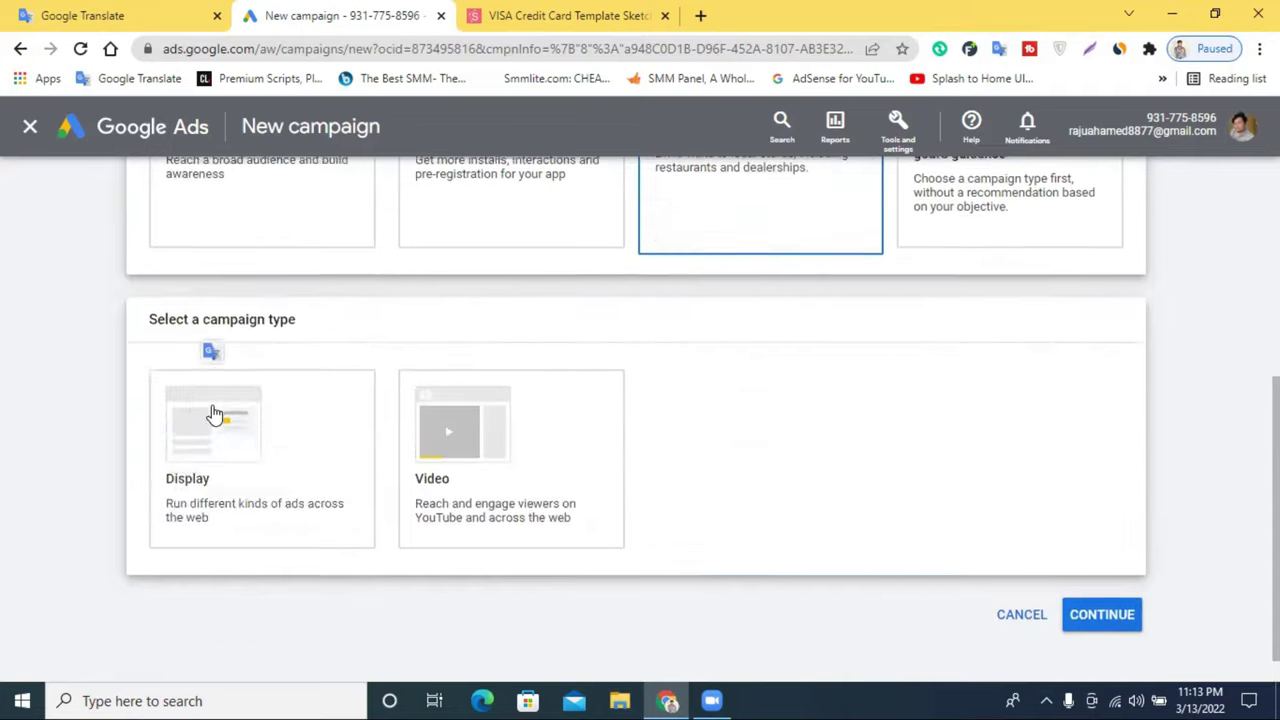
Step: Choose Video as the campaign type, leaving Video reach campaign as the subtype
{"action": "scroll", "coordinate": [260, 350], "scroll_direction": "up", "scroll_amount": 2}
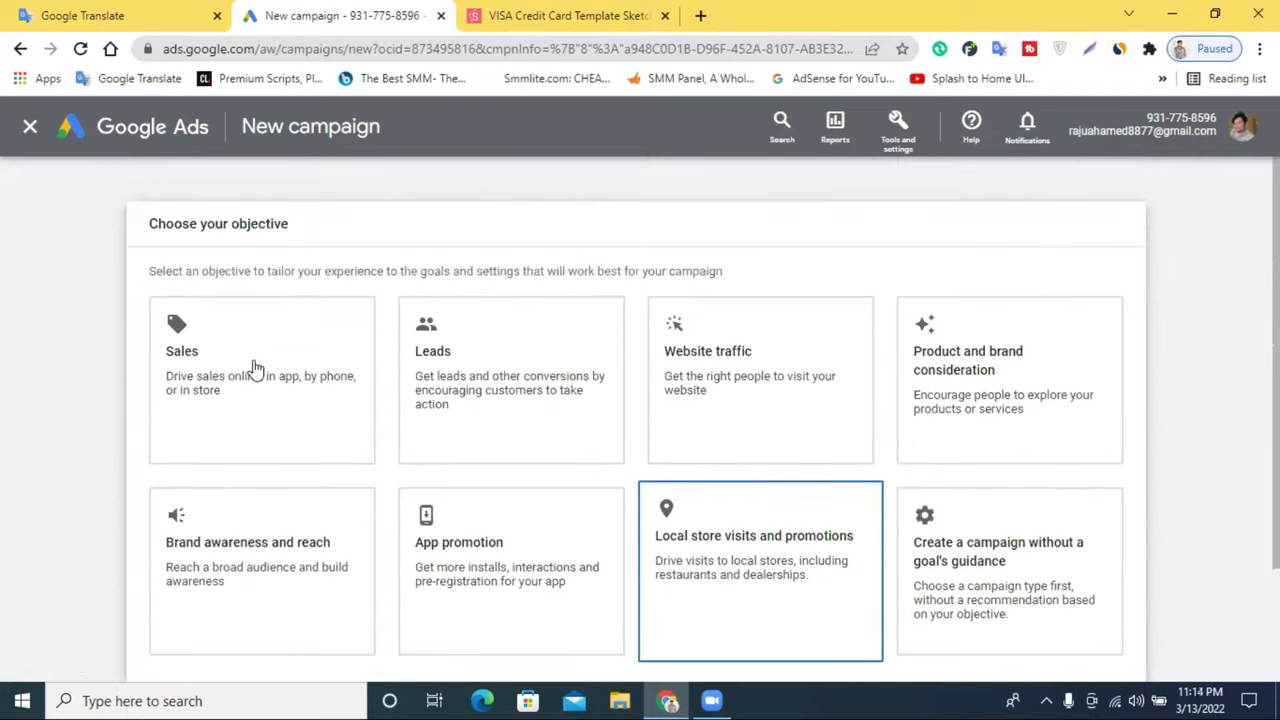
{"action": "left_click", "coordinate": [380, 425]}
{"action": "left_click", "coordinate": [530, 440]}
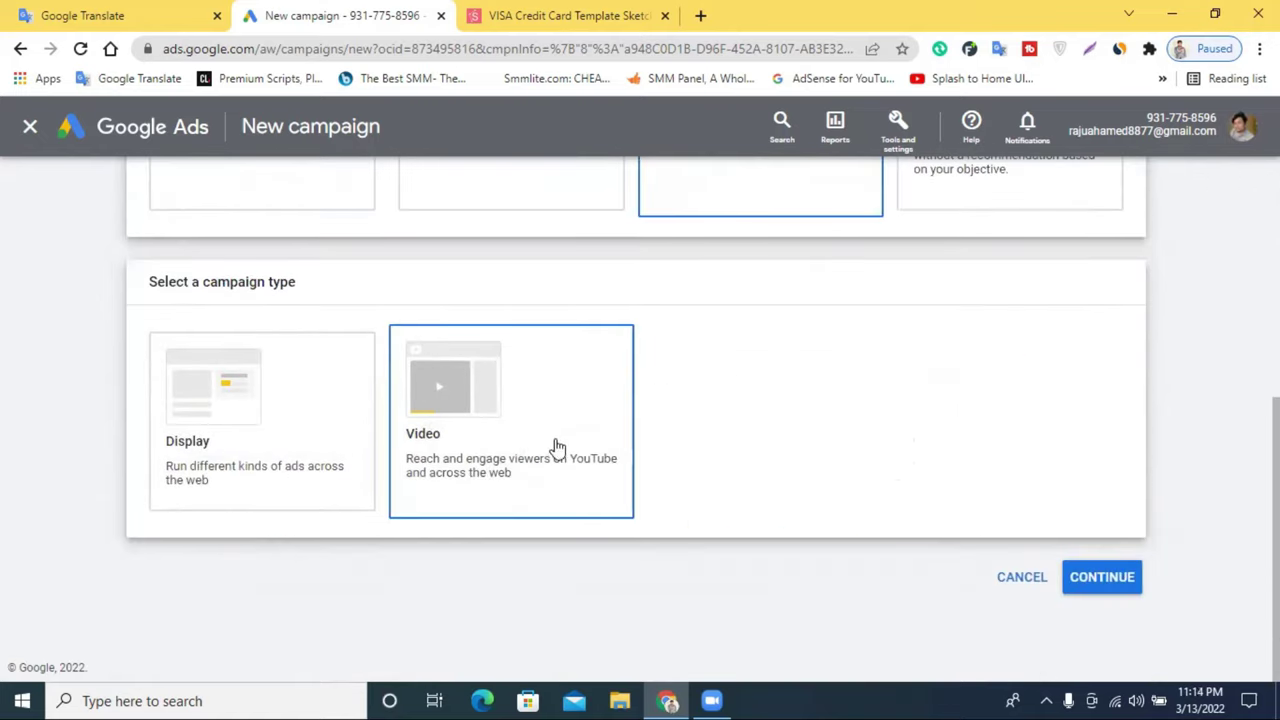
{"action": "left_click", "coordinate": [262, 484]}
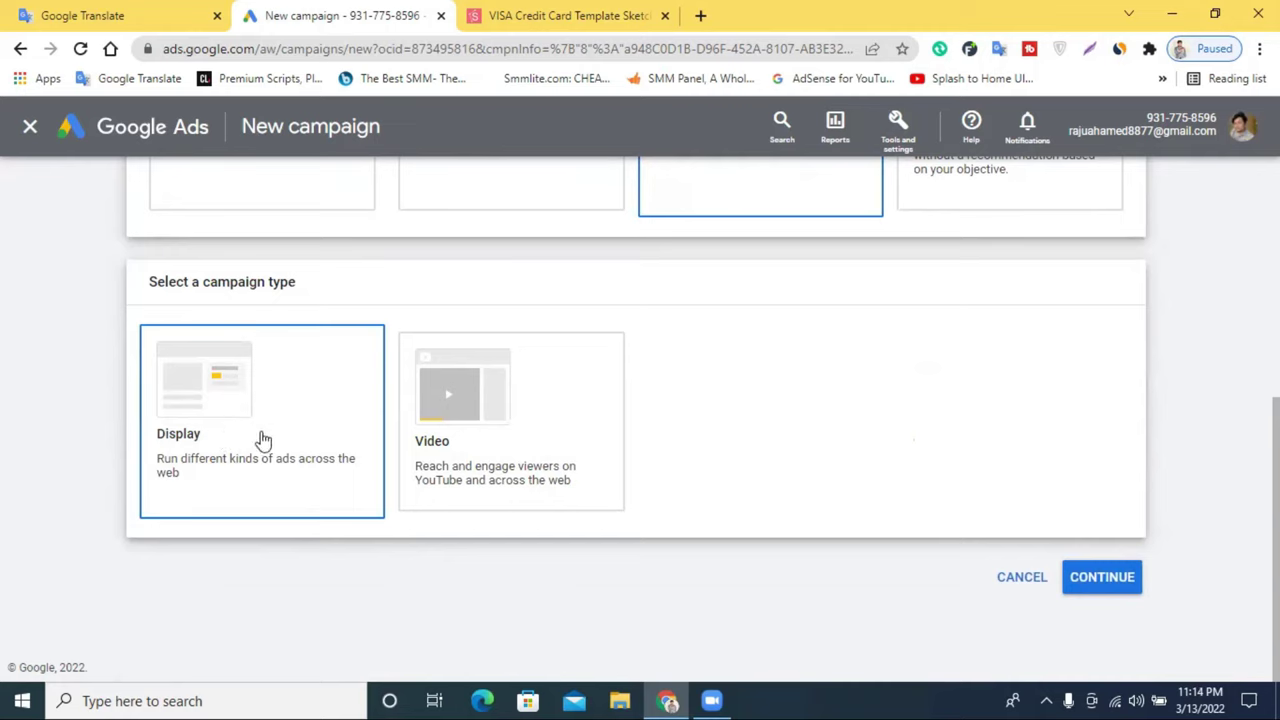
{"action": "left_click", "coordinate": [548, 455]}
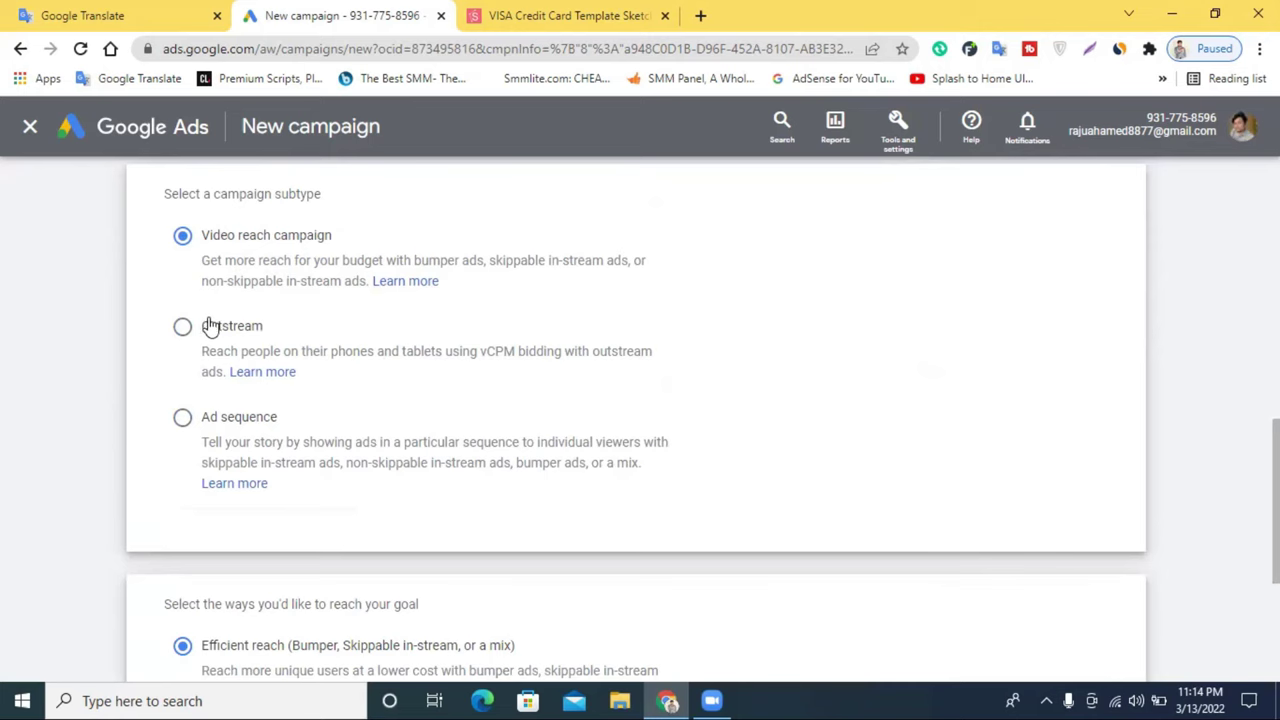
Step: Keep Video reach campaign with Efficient reach and continue to the campaign settings
{"action": "scroll", "coordinate": [327, 326], "scroll_direction": "down", "scroll_amount": 1}
{"action": "scroll", "coordinate": [437, 254], "scroll_direction": "up", "scroll_amount": 2}
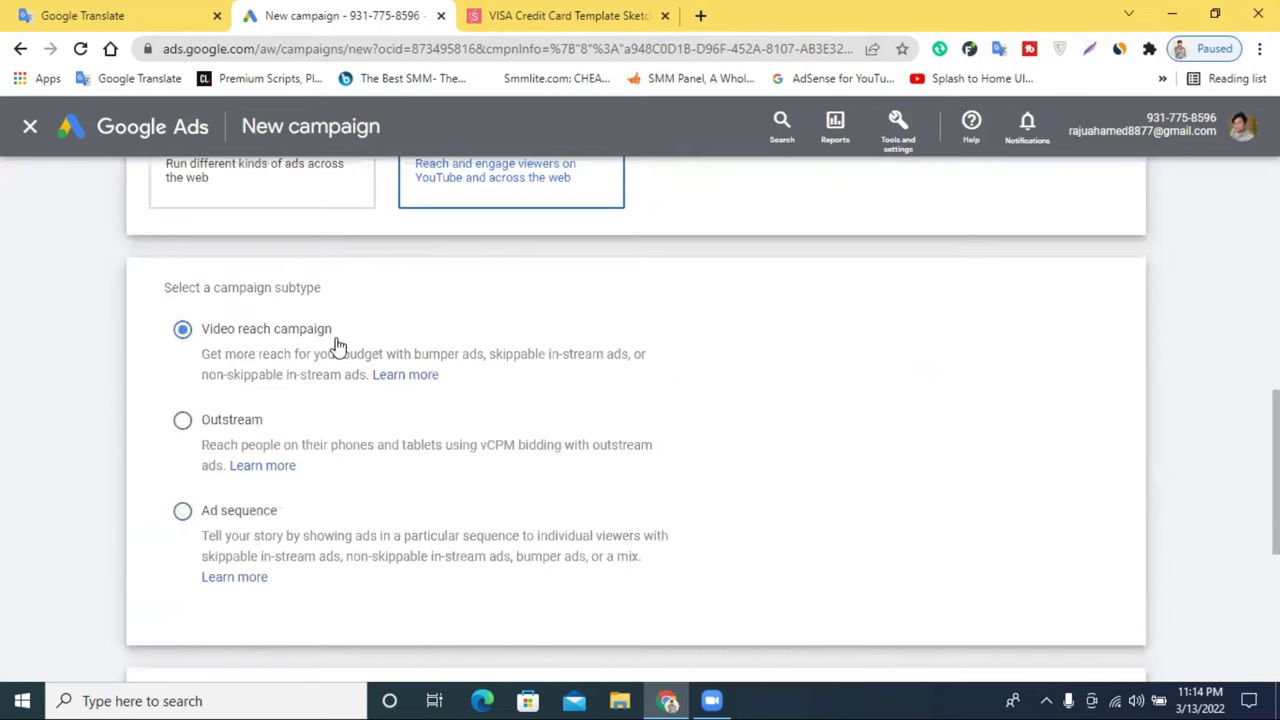
{"action": "scroll", "coordinate": [397, 350], "scroll_direction": "down", "scroll_amount": 4}
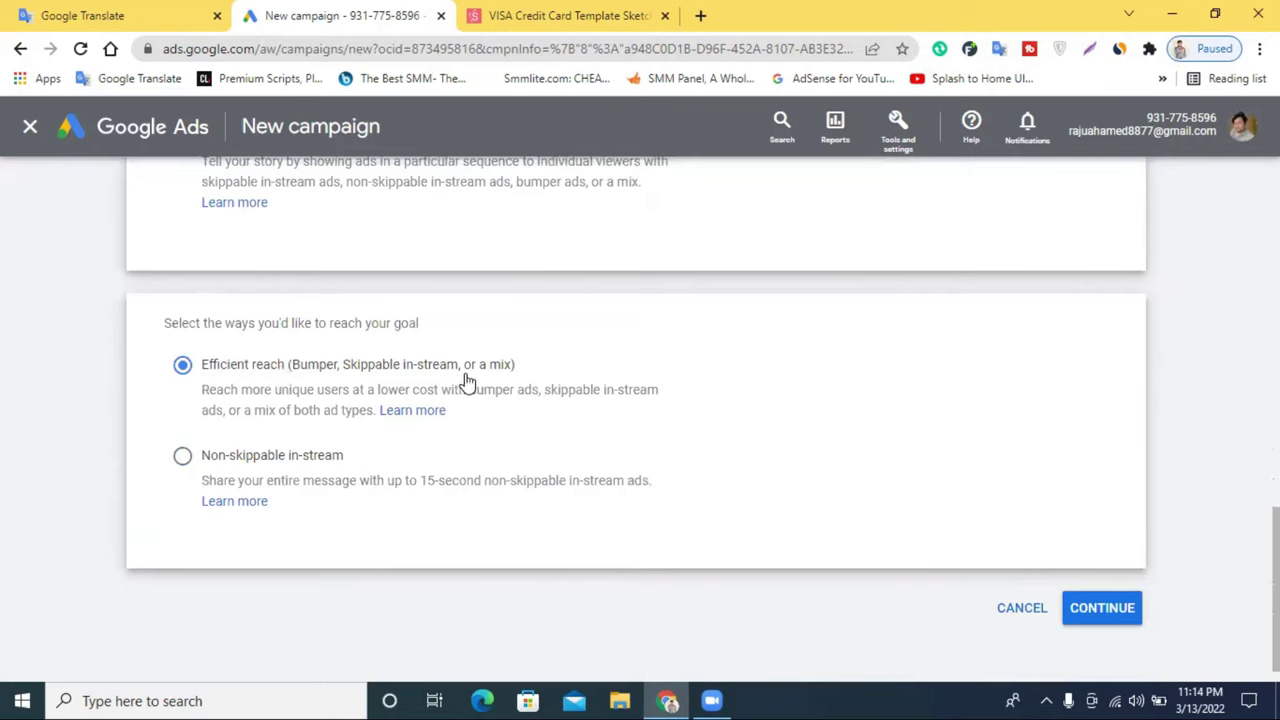
{"action": "scroll", "coordinate": [504, 387], "scroll_direction": "up", "scroll_amount": 1}
{"action": "scroll", "coordinate": [504, 387], "scroll_direction": "up", "scroll_amount": 2}
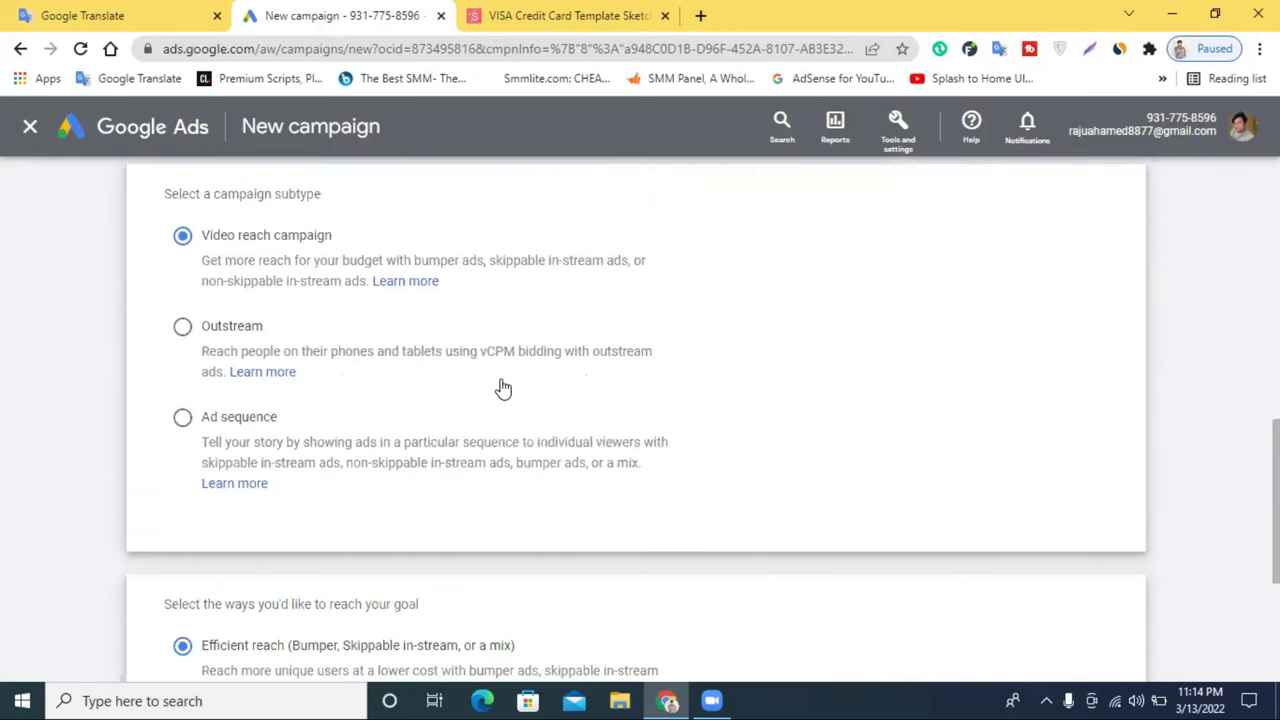
{"action": "scroll", "coordinate": [531, 317], "scroll_direction": "down", "scroll_amount": 1}
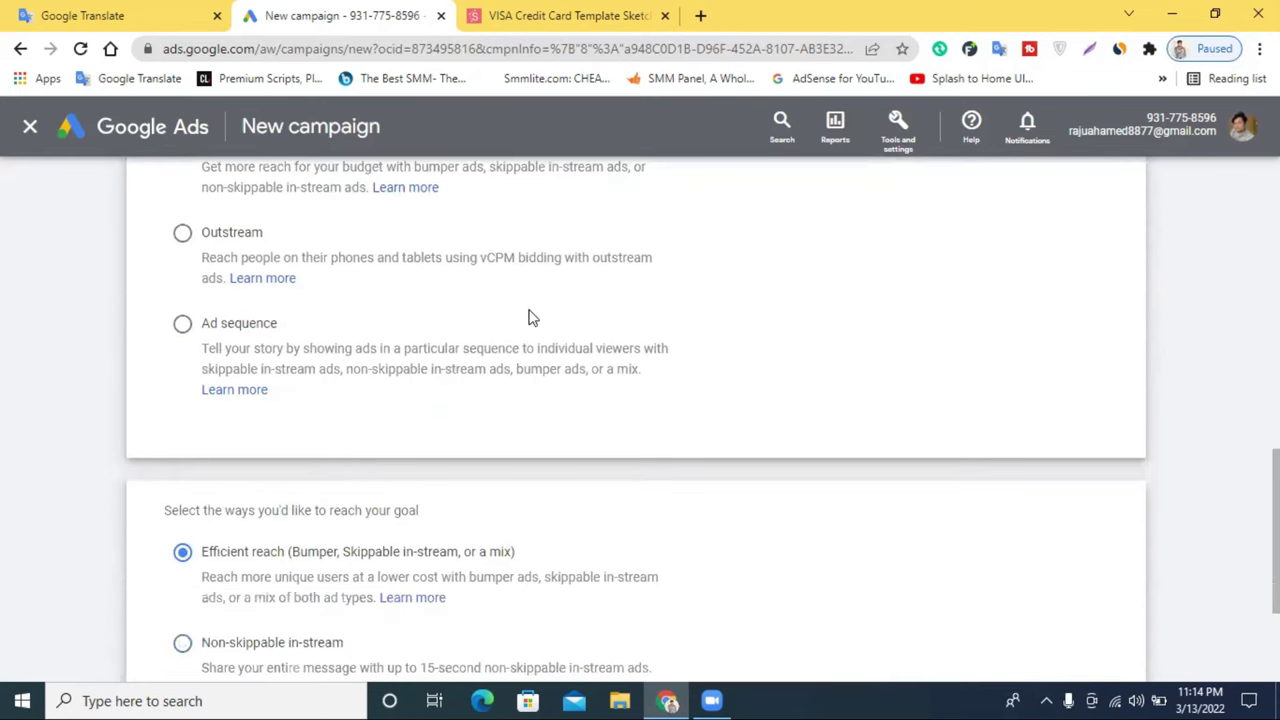
{"action": "scroll", "coordinate": [535, 340], "scroll_direction": "down", "scroll_amount": 1}
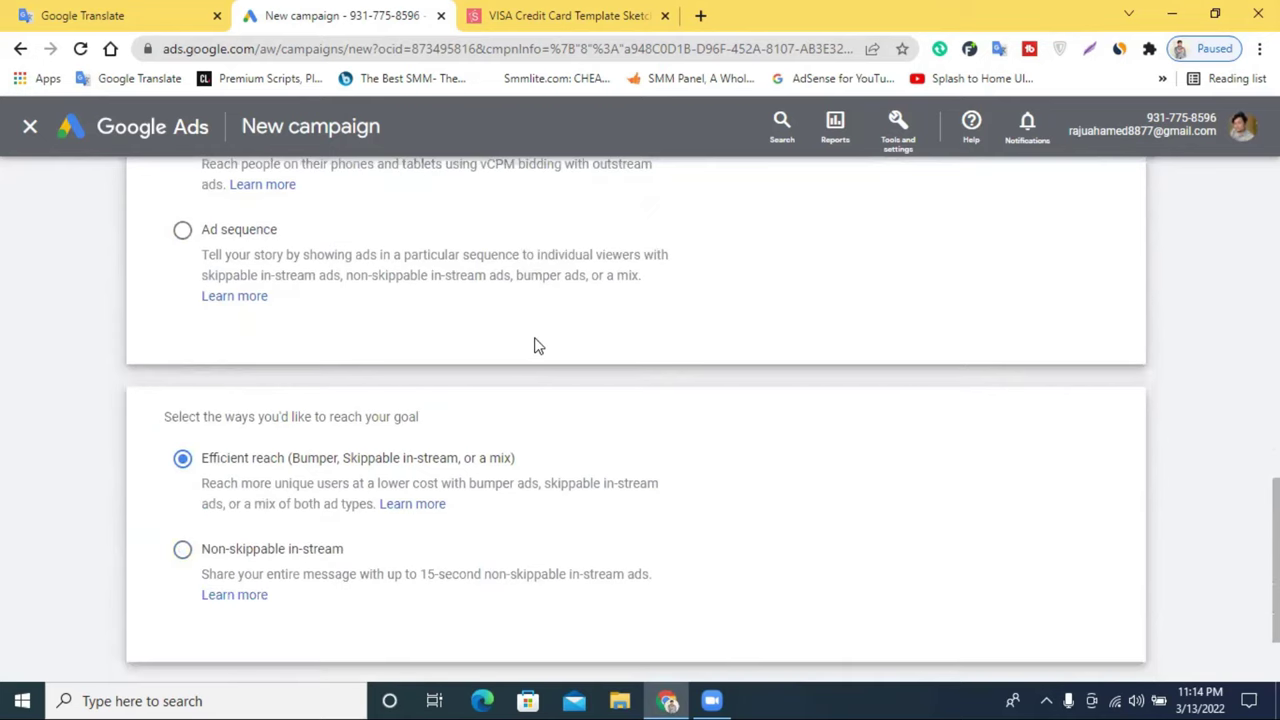
{"action": "scroll", "coordinate": [535, 349], "scroll_direction": "down", "scroll_amount": 2}
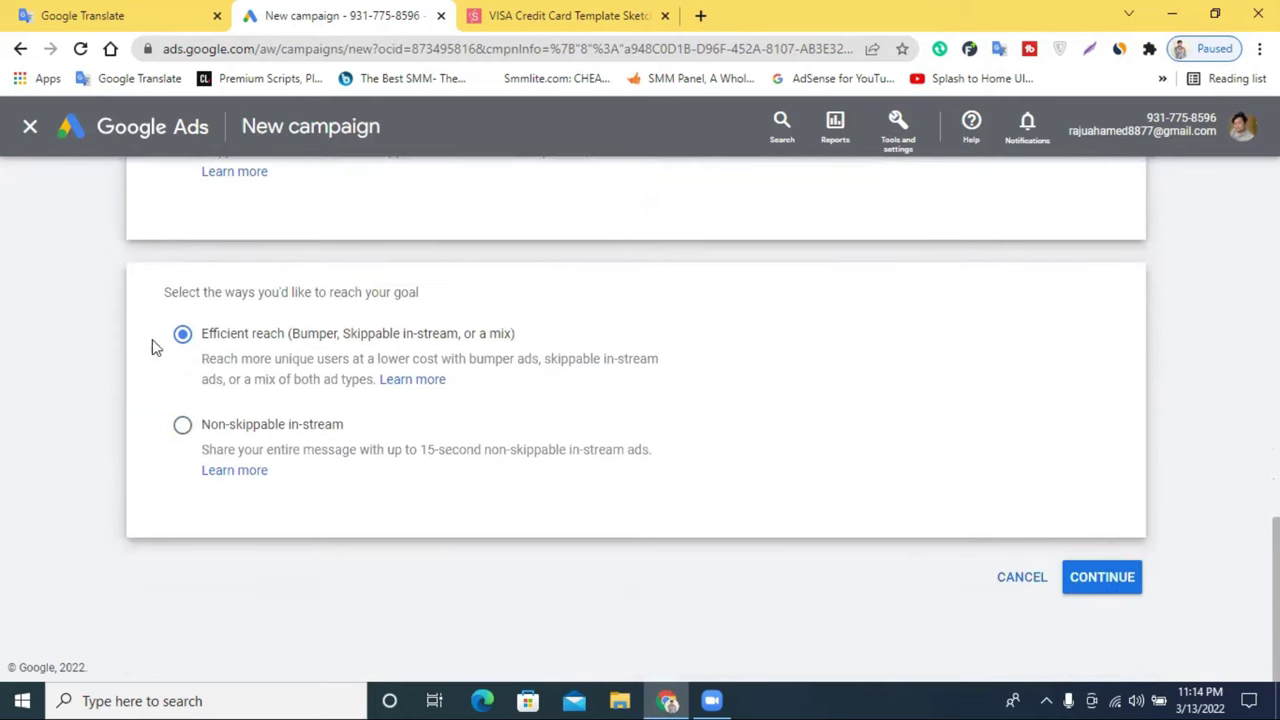
{"action": "scroll", "coordinate": [226, 343], "scroll_direction": "up", "scroll_amount": 4}
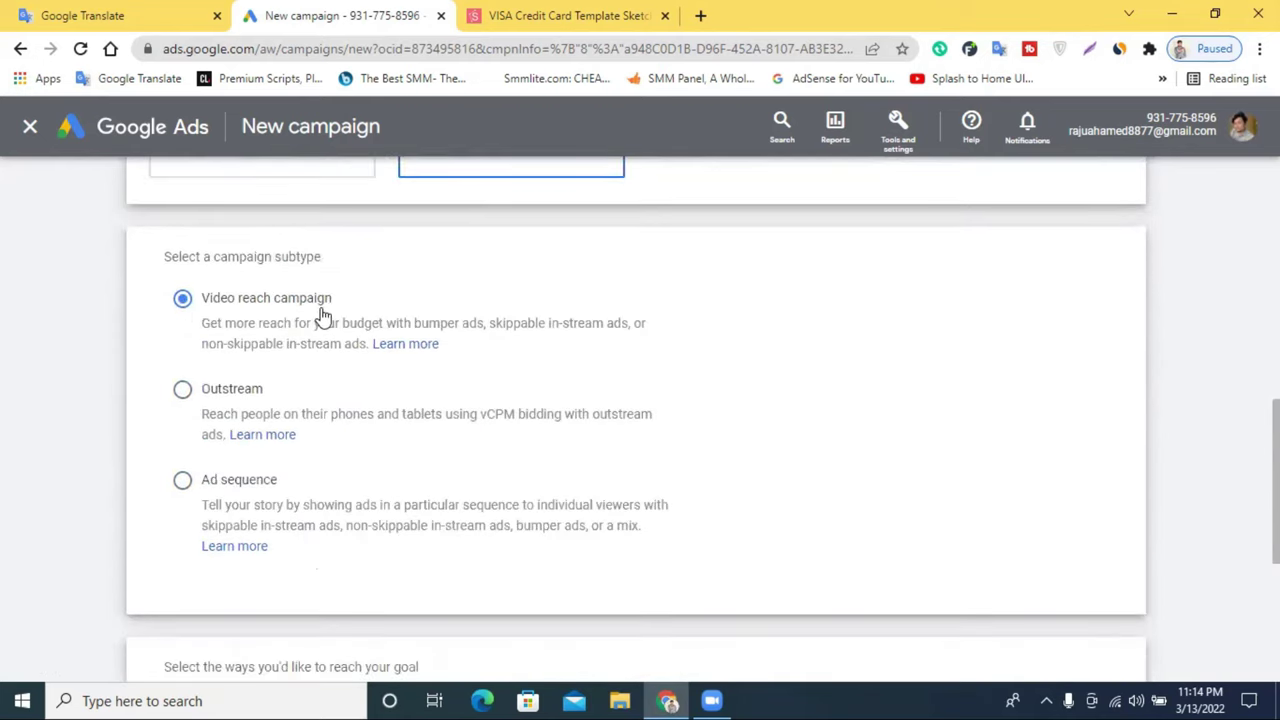
{"action": "scroll", "coordinate": [470, 360], "scroll_direction": "down", "scroll_amount": 4}
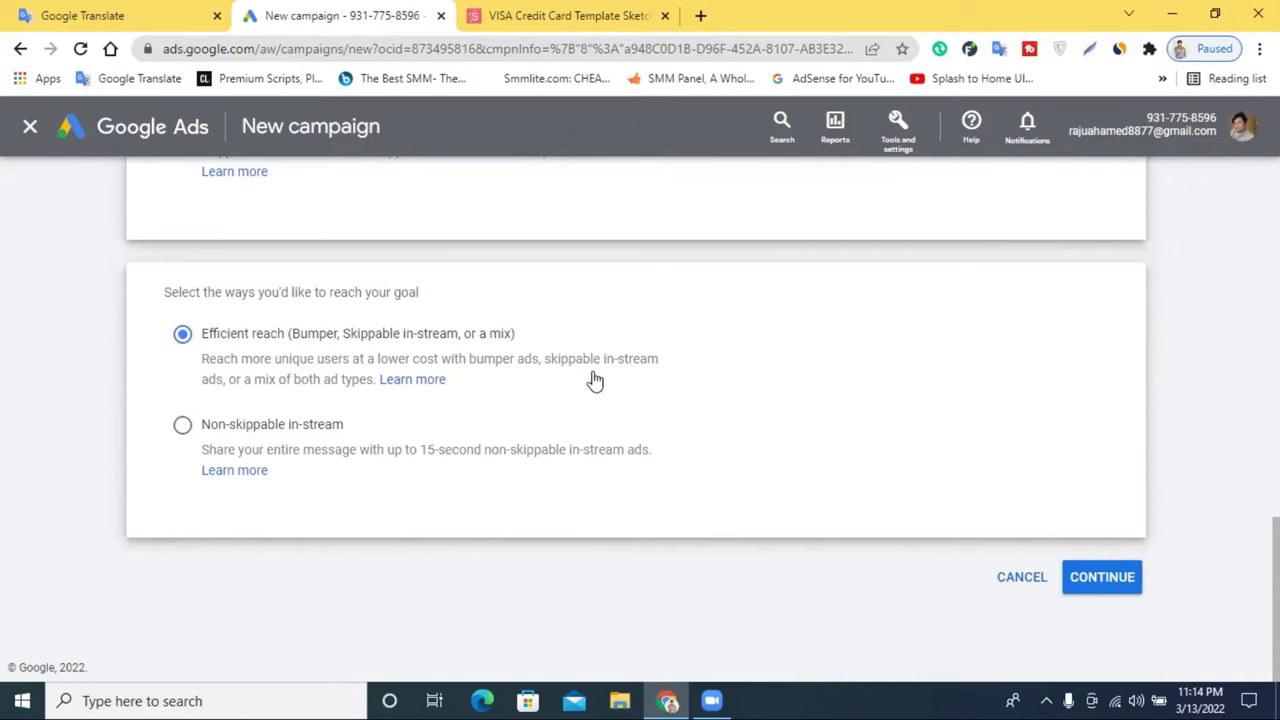
{"action": "left_click", "coordinate": [1106, 584]}
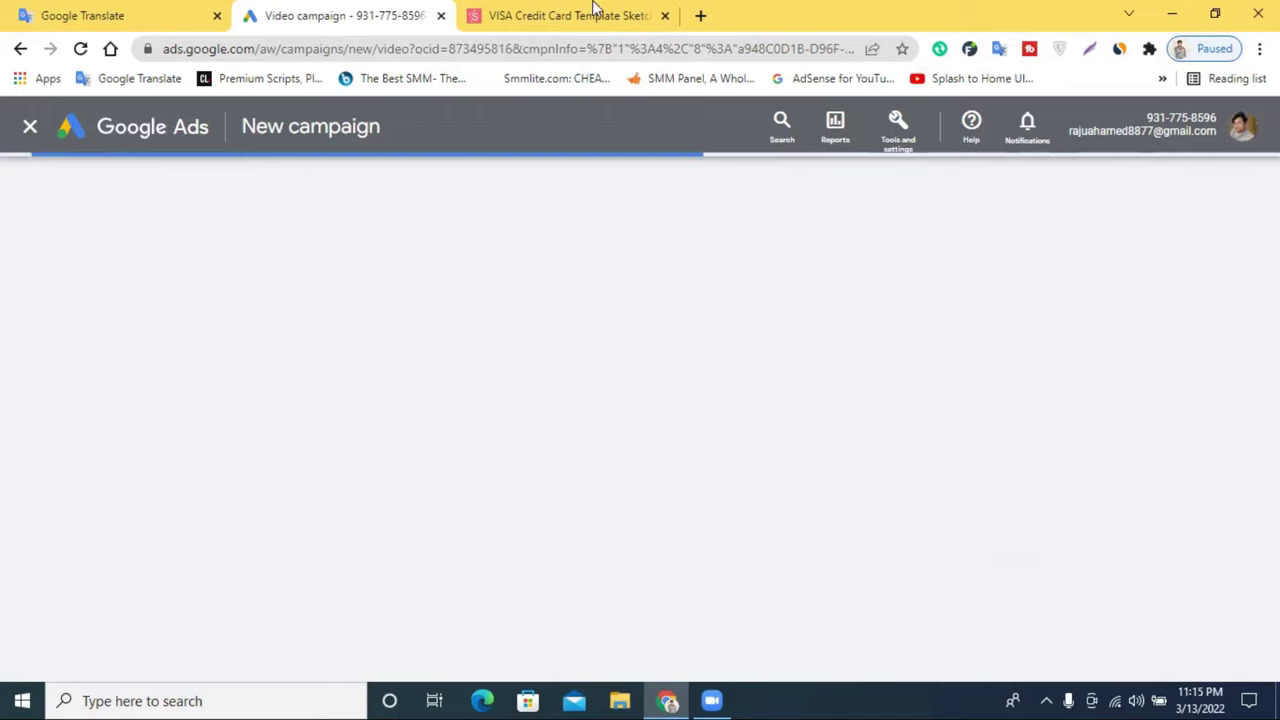
Step: Close the VISA tab and rename the campaign 'Video ads campaign - 2022-03-13'
{"action": "left_click", "coordinate": [665, 16]}
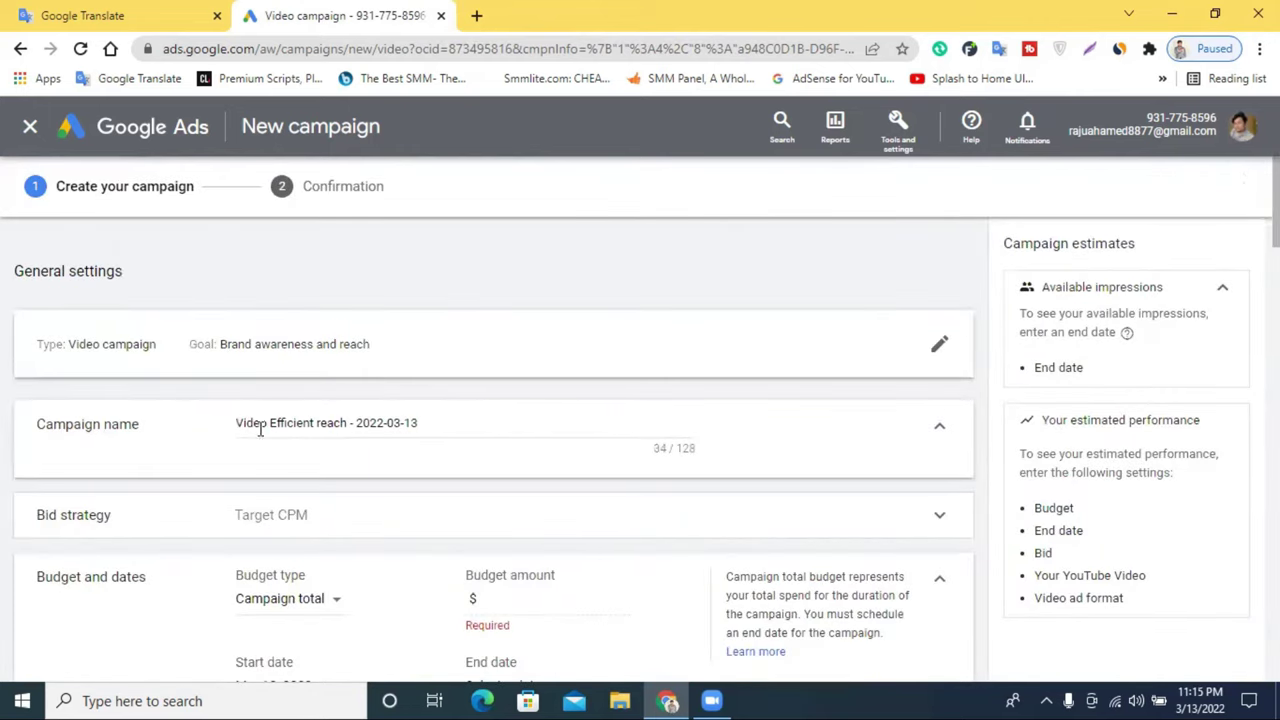
{"action": "triple_click", "coordinate": [428, 423]}
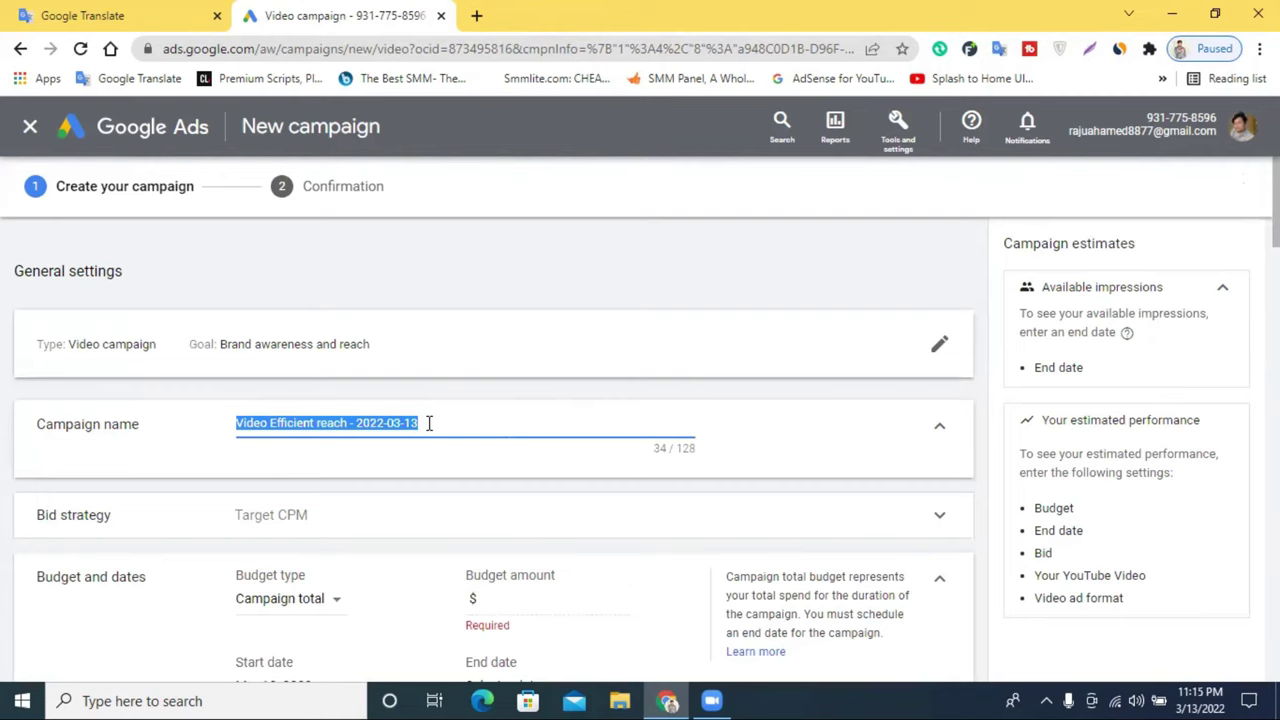
{"action": "left_click", "coordinate": [428, 423]}
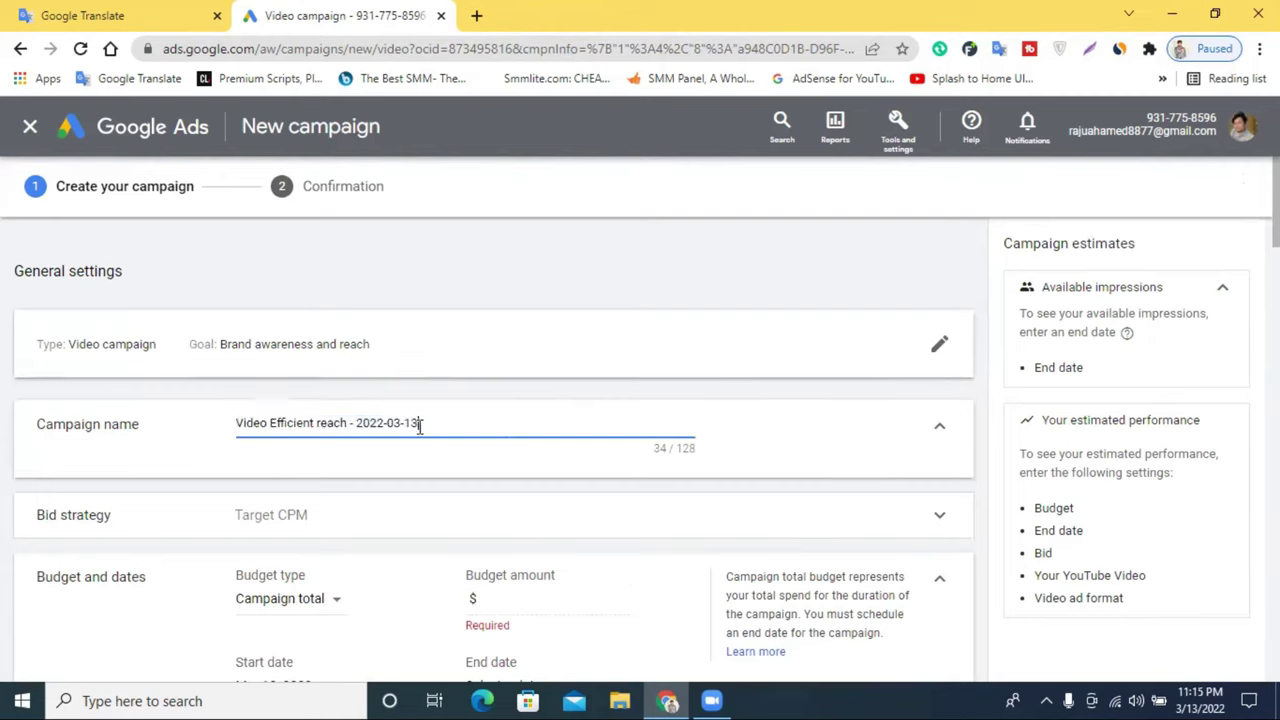
{"action": "left_click_drag", "start_coordinate": [350, 423], "coordinate": [285, 423]}
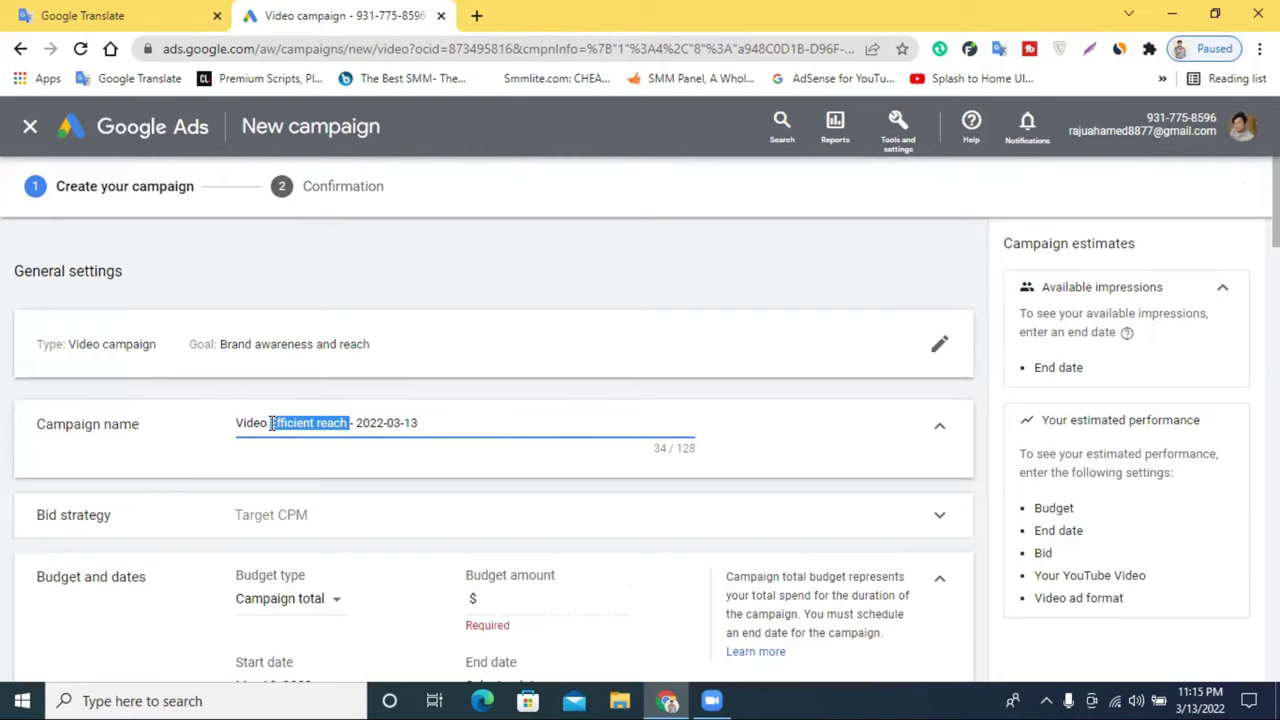
{"action": "type", "text": "Ads"}
{"action": "key", "text": "Delete"}
{"action": "key", "text": "Delete"}
{"action": "type", "text": "campaig"}
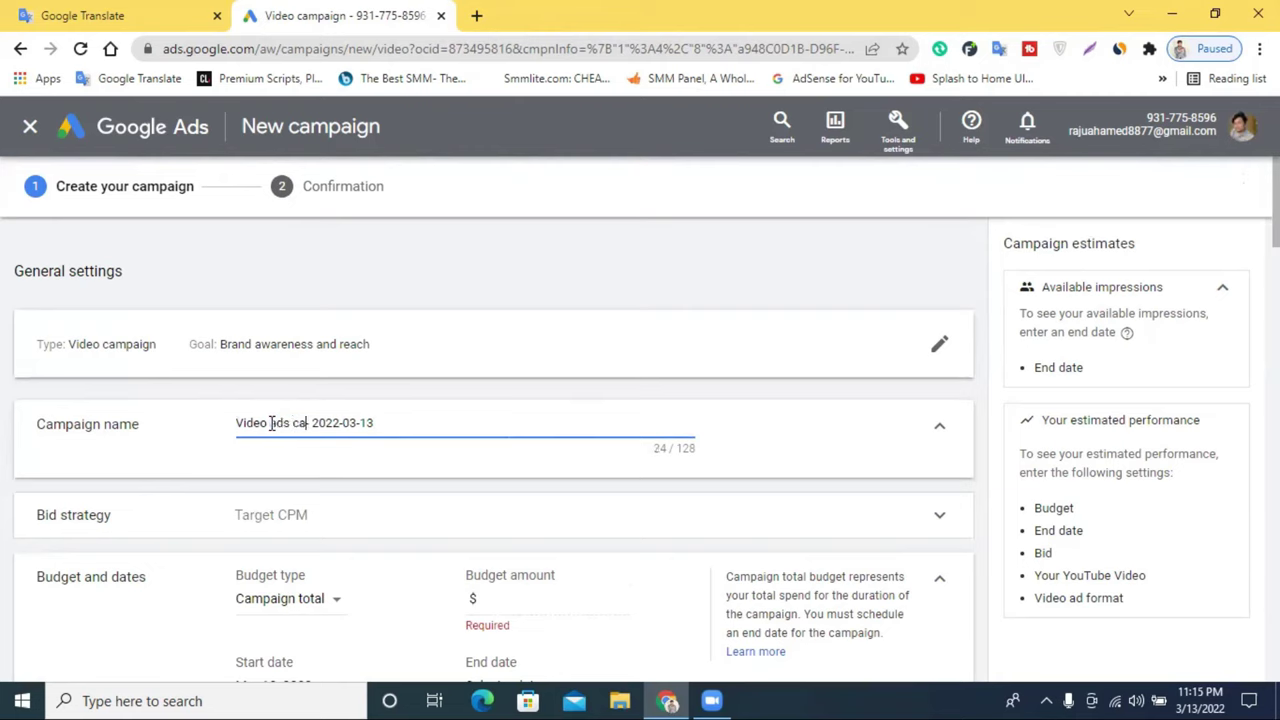
{"action": "type", "text": "n -"}
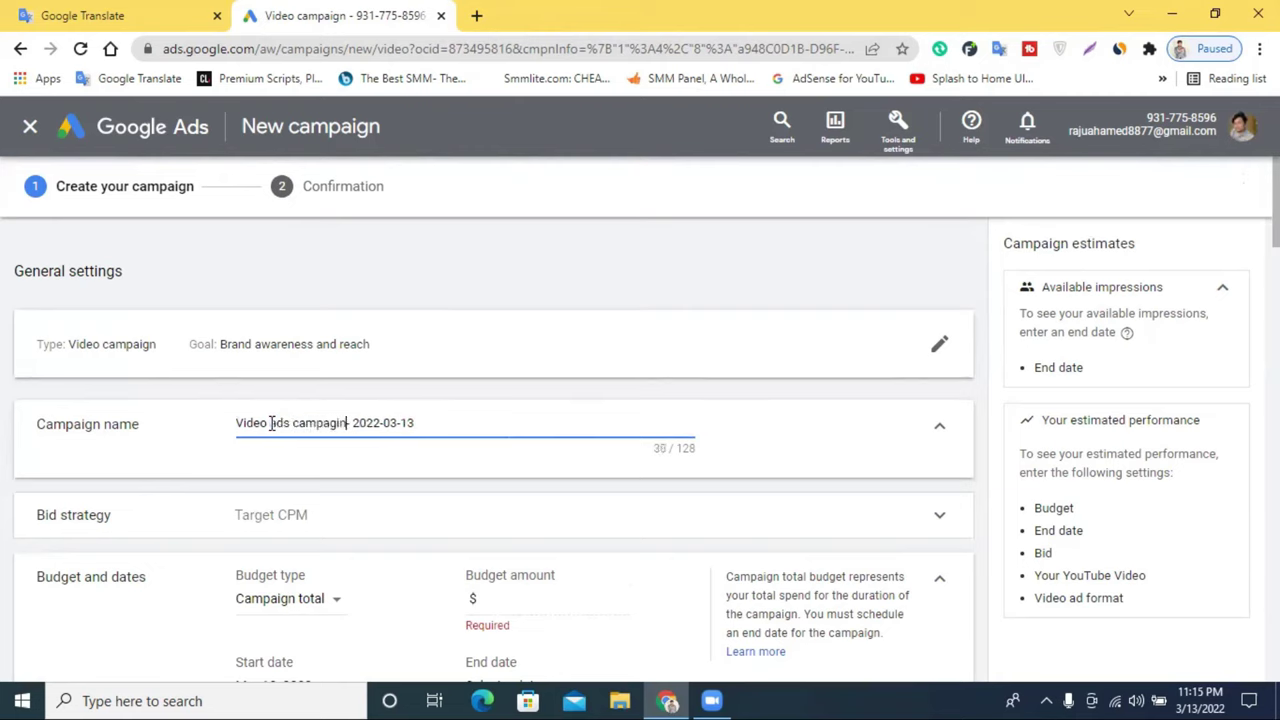
{"action": "right_click", "coordinate": [344, 421]}
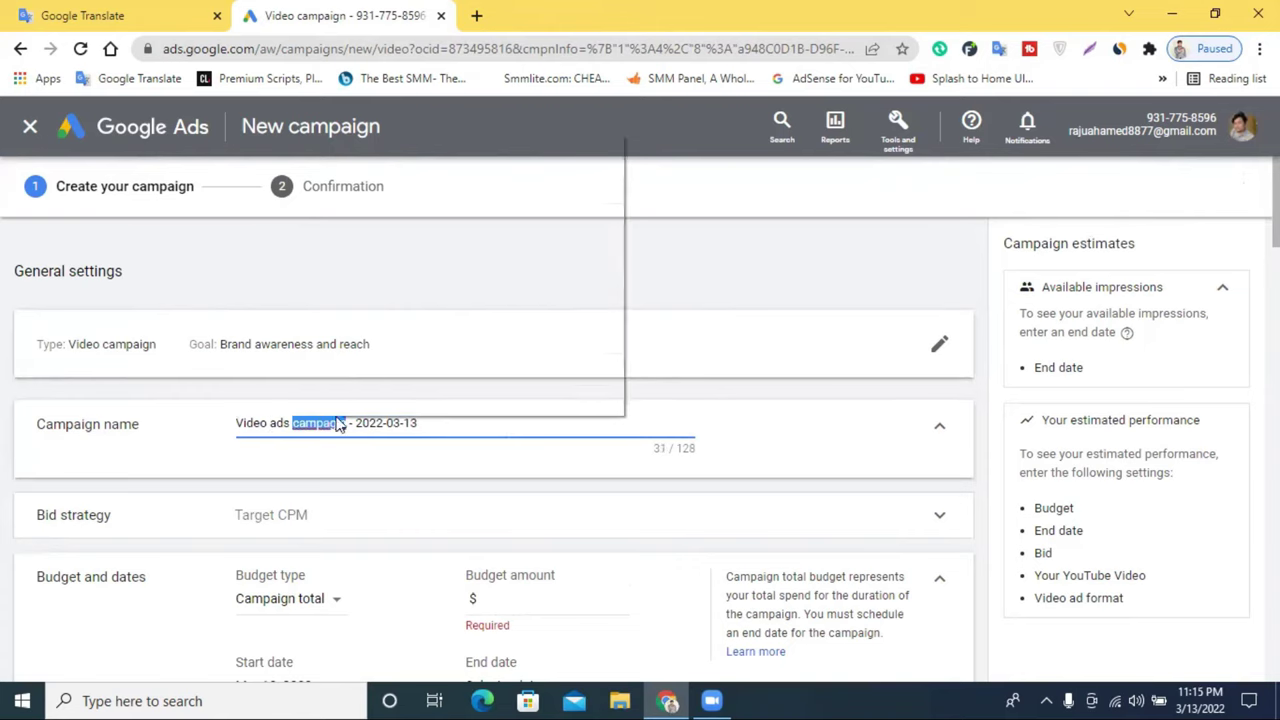
{"action": "left_click", "coordinate": [420, 200]}
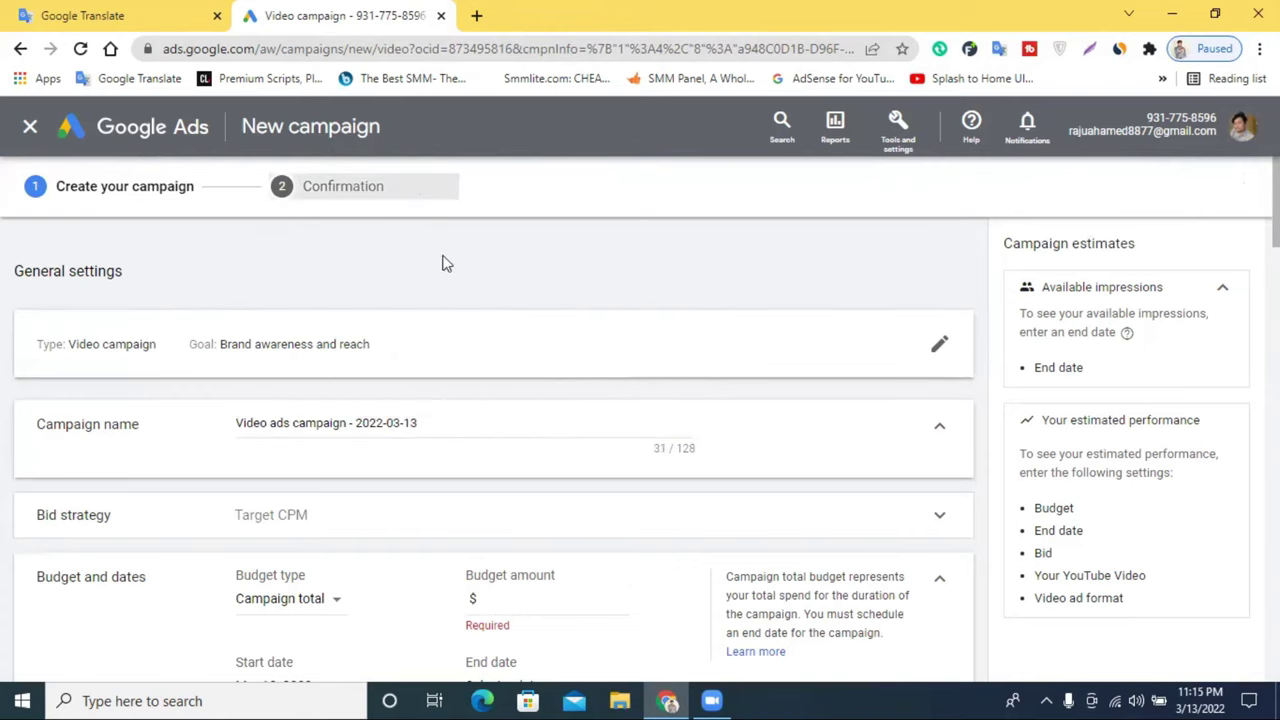
{"action": "left_click", "coordinate": [417, 422]}
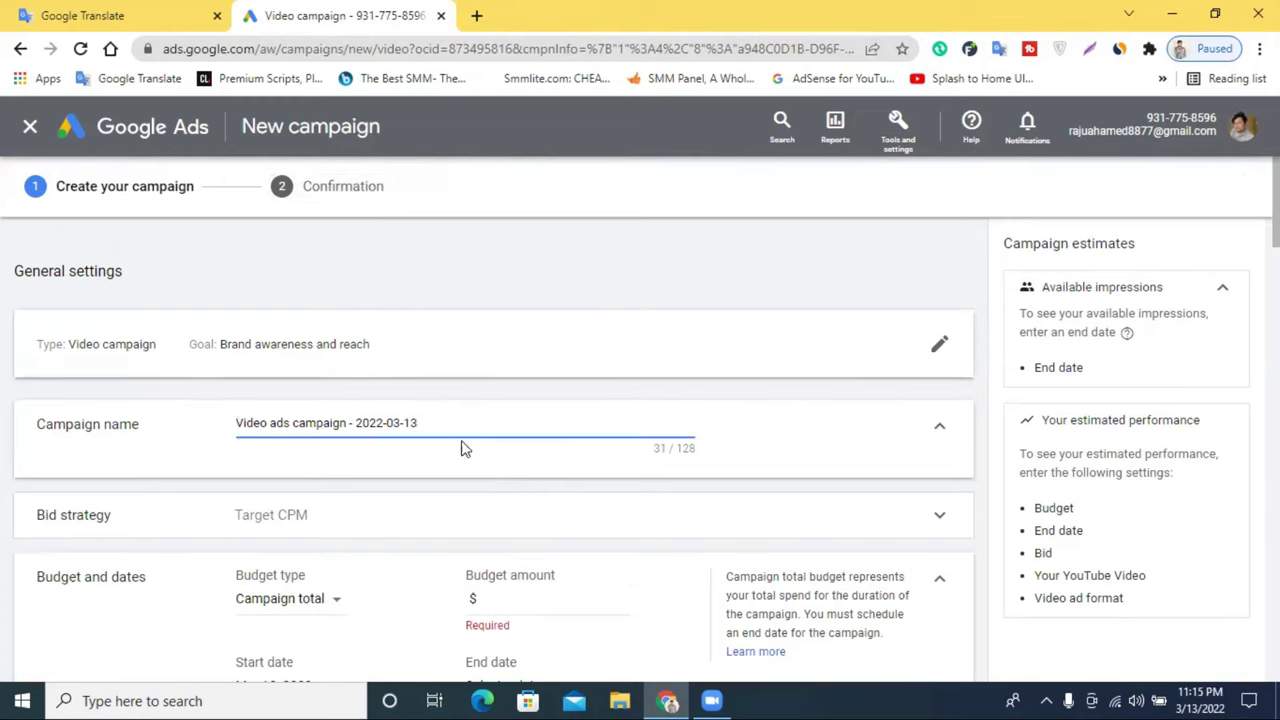
{"action": "left_click", "coordinate": [430, 468]}
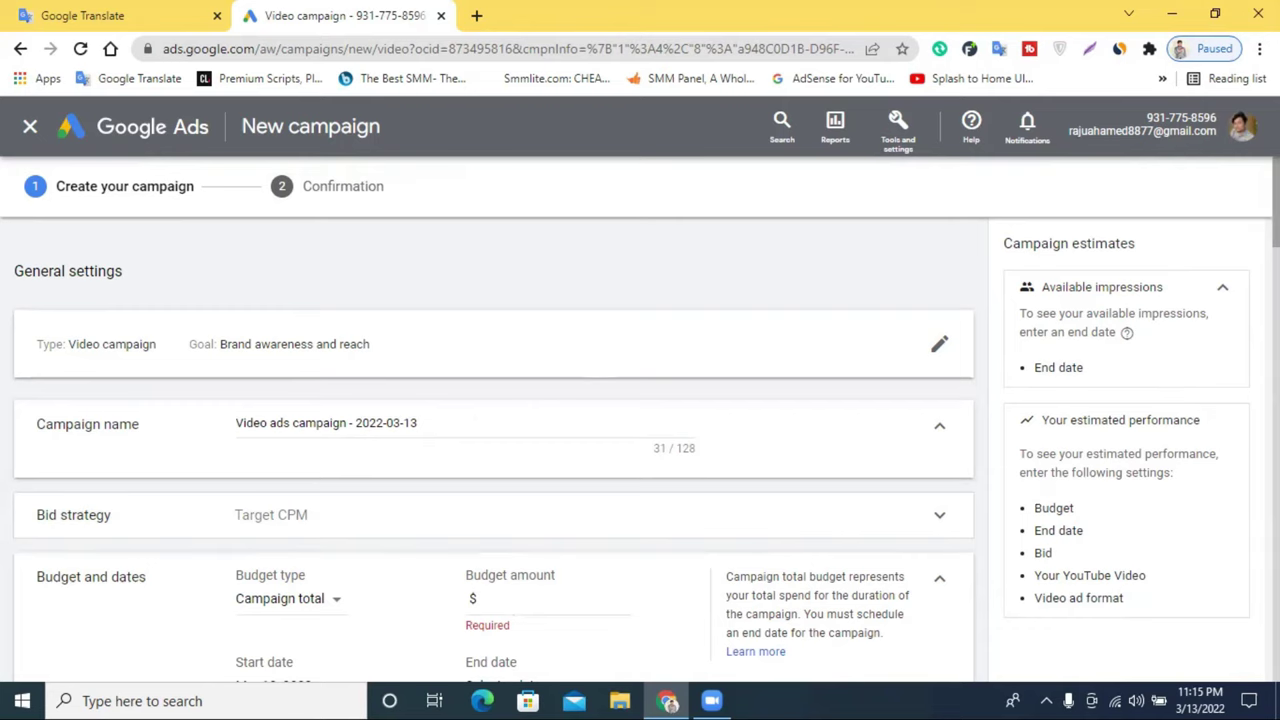
Step: Set the budget type to Daily with a $20.00 budget amount
{"action": "scroll", "coordinate": [551, 409], "scroll_direction": "down", "scroll_amount": 2}
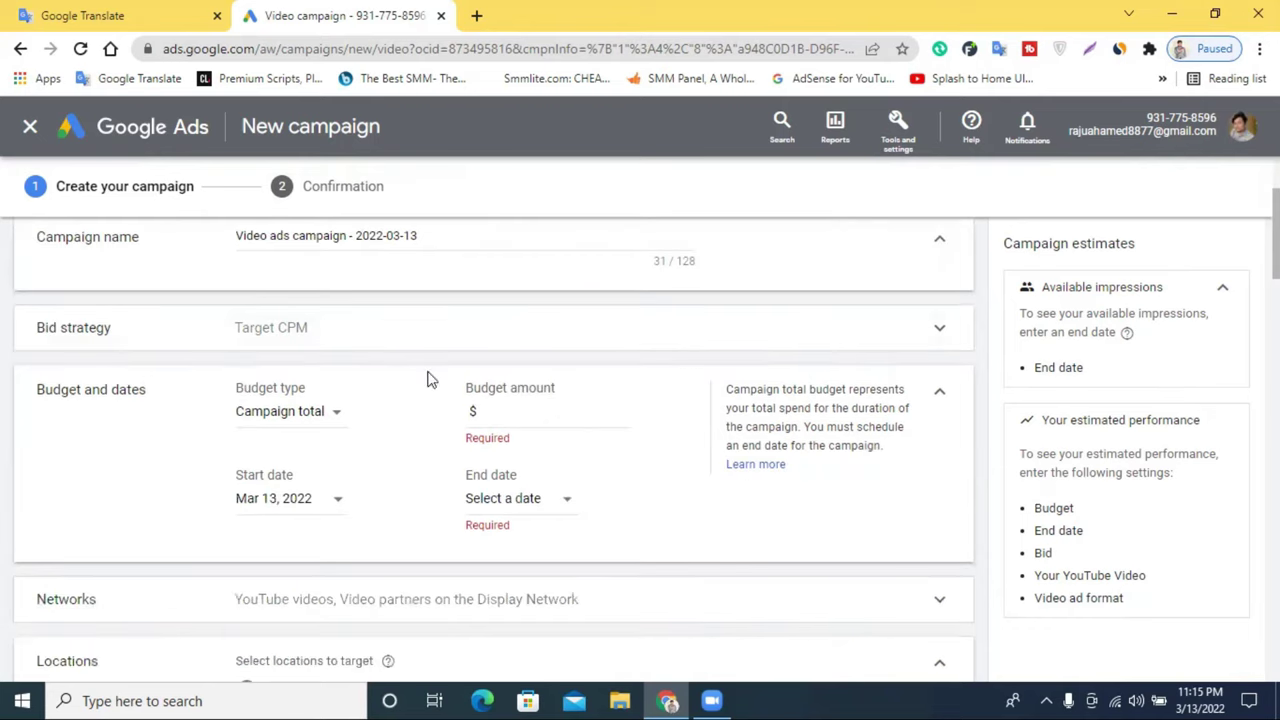
{"action": "left_click", "coordinate": [389, 341]}
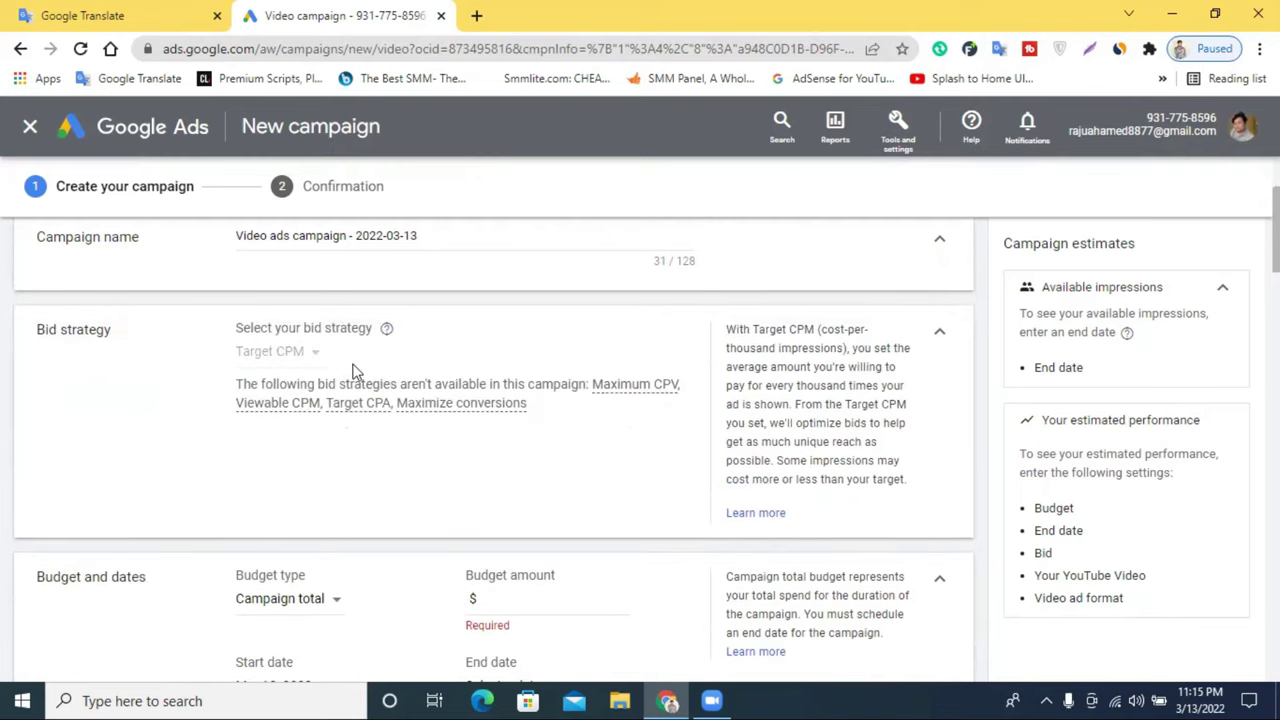
{"action": "scroll", "coordinate": [352, 365], "scroll_direction": "up", "scroll_amount": 1}
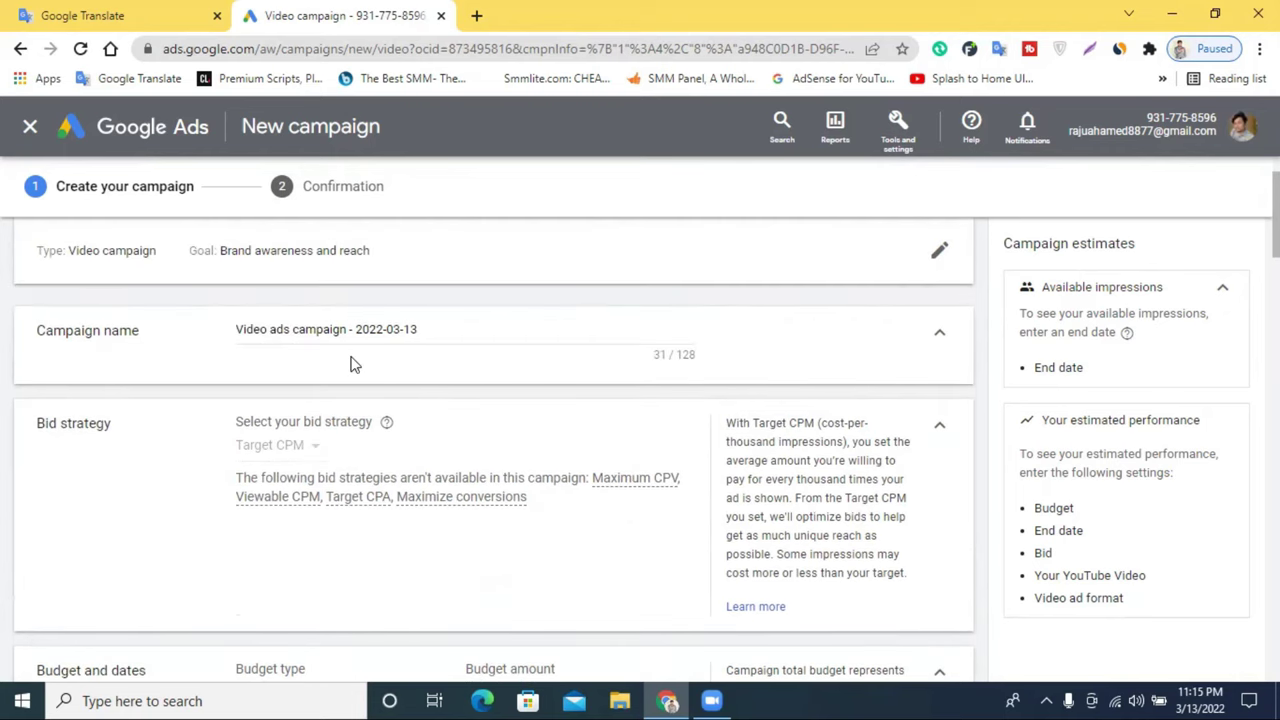
{"action": "scroll", "coordinate": [352, 365], "scroll_direction": "down", "scroll_amount": 1}
{"action": "scroll", "coordinate": [352, 368], "scroll_direction": "down", "scroll_amount": 2}
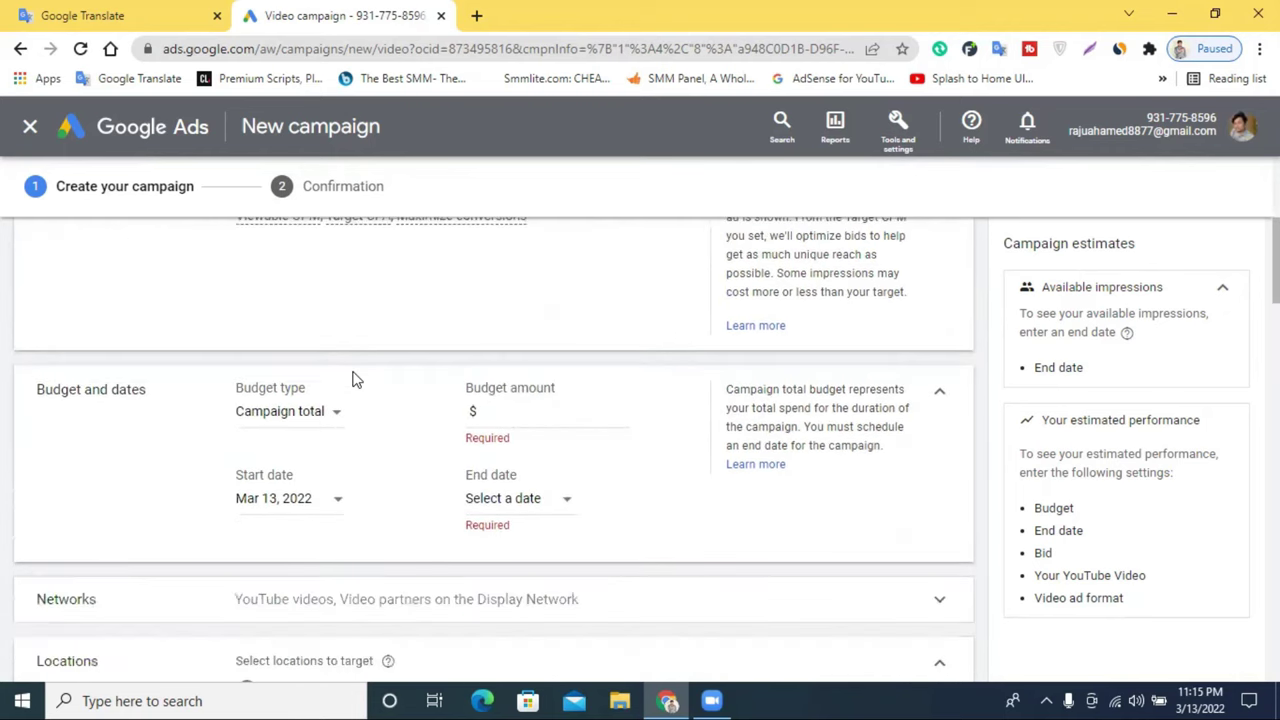
{"action": "left_click", "coordinate": [288, 416]}
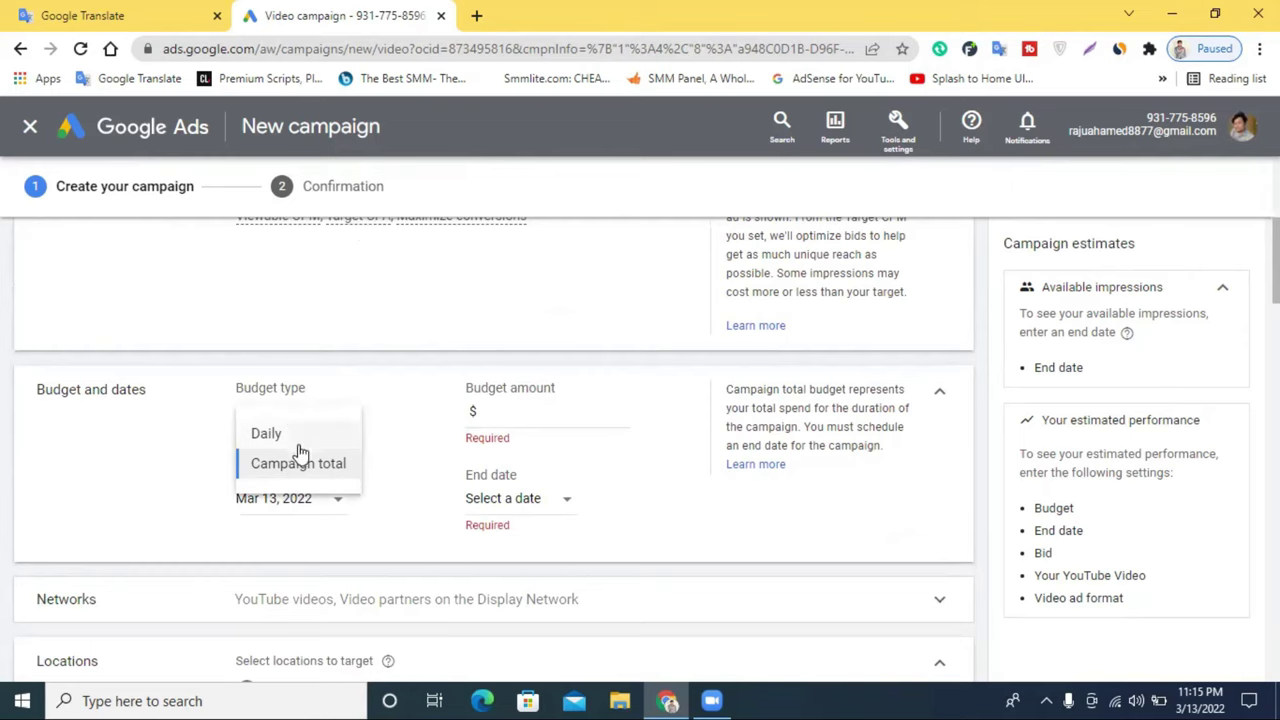
{"action": "left_click", "coordinate": [503, 413]}
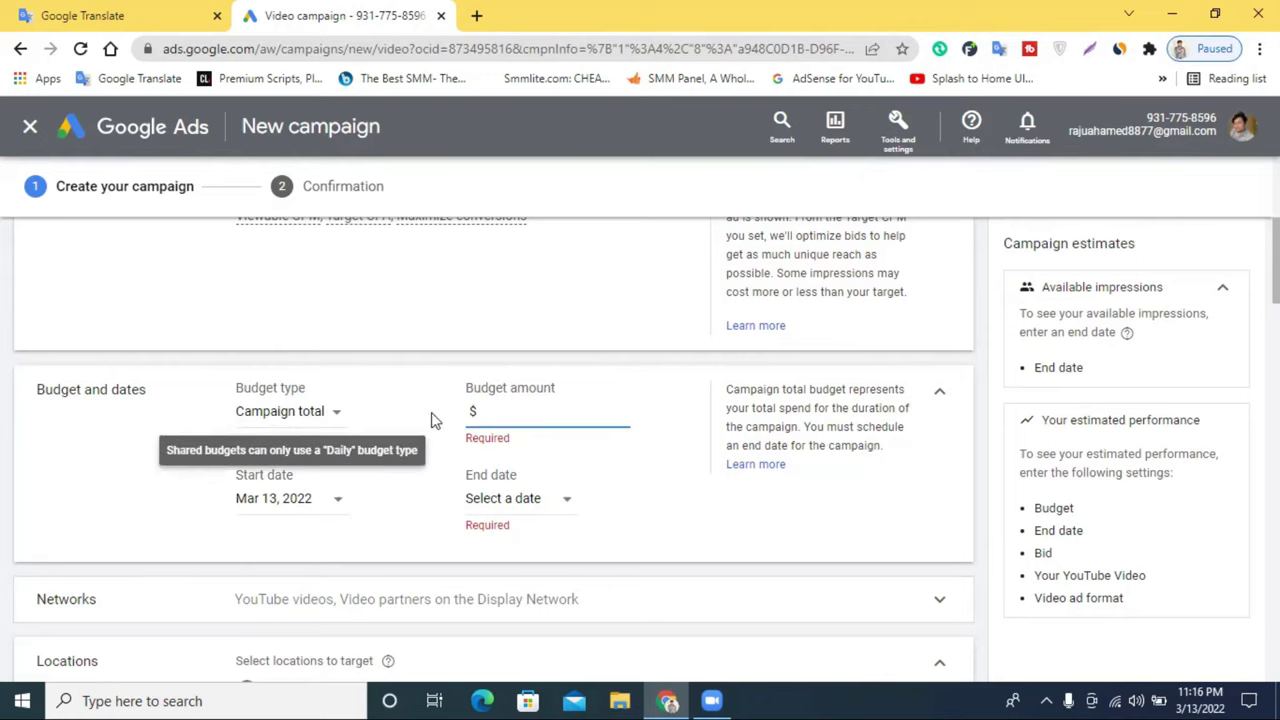
{"action": "left_click", "coordinate": [308, 420]}
{"action": "left_click", "coordinate": [307, 418]}
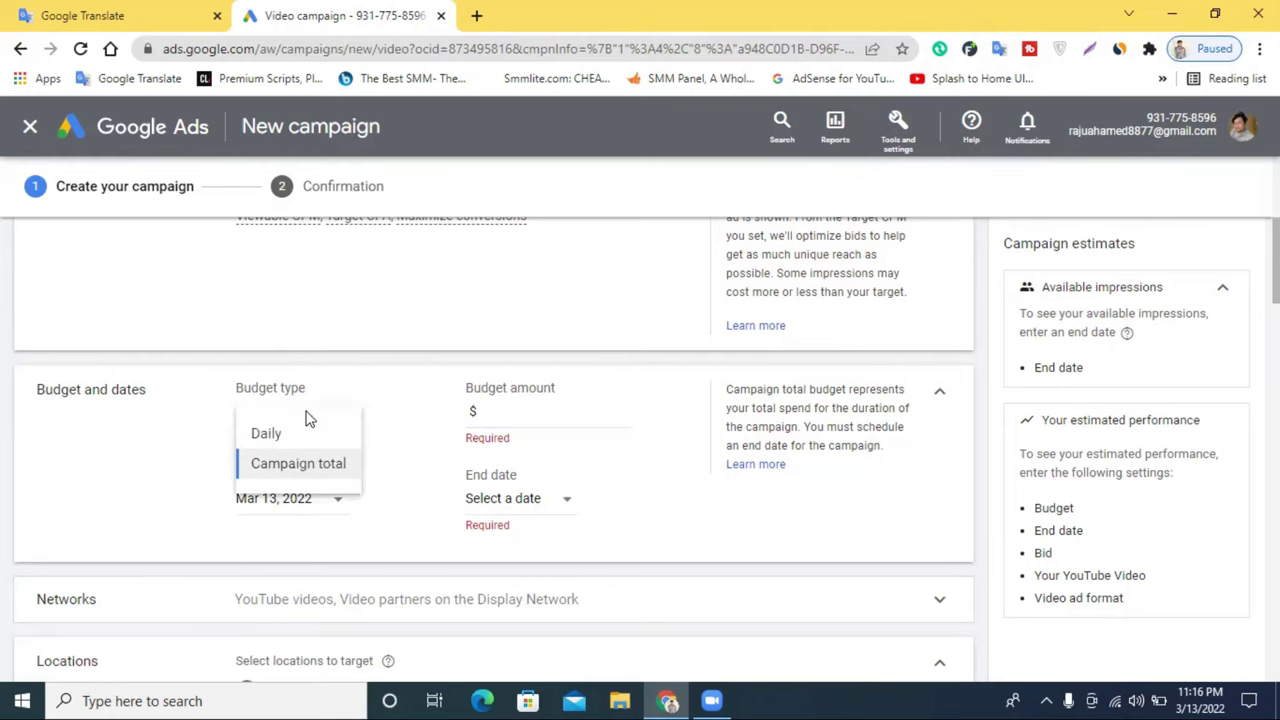
{"action": "left_click", "coordinate": [267, 433]}
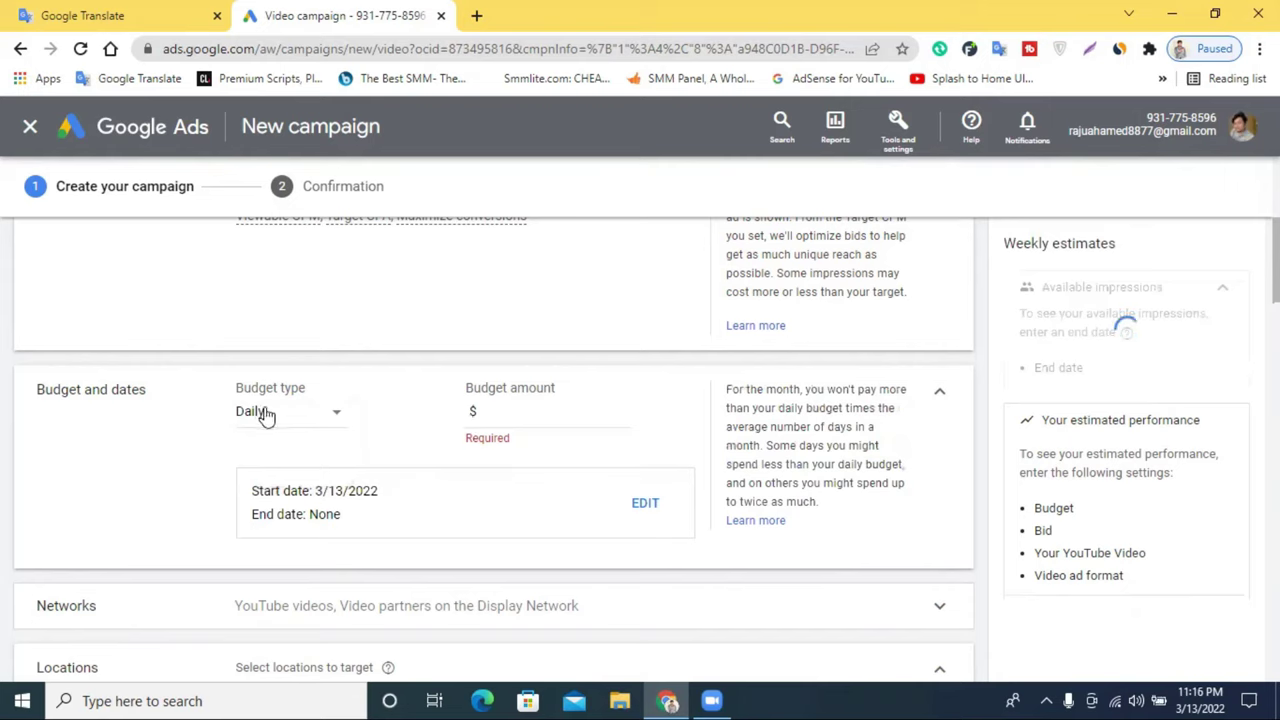
{"action": "left_click", "coordinate": [500, 410]}
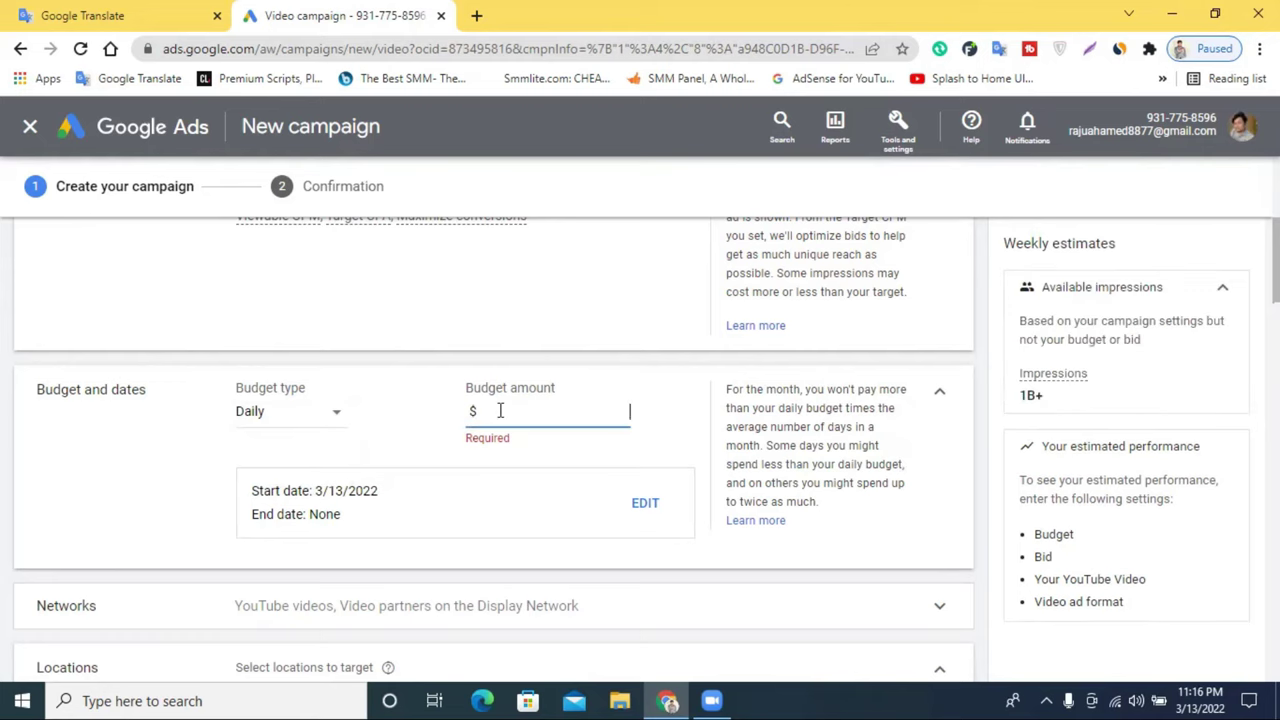
{"action": "type", "text": "5"}
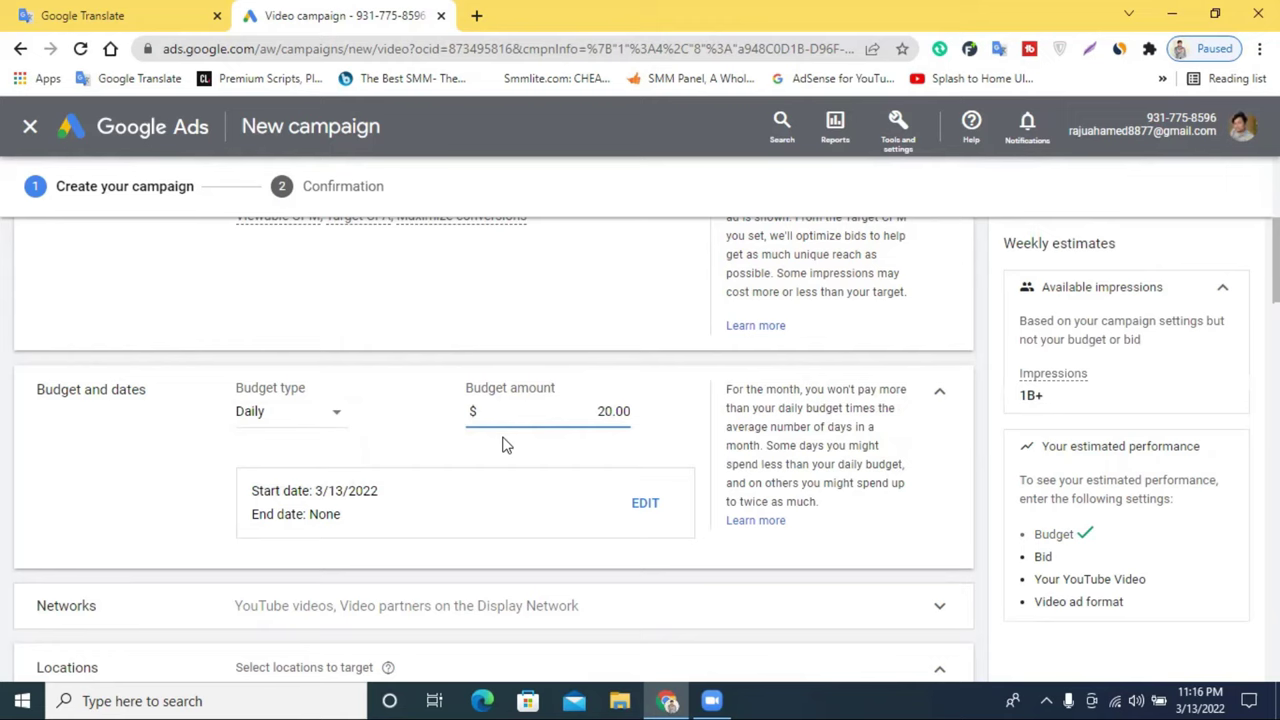
{"action": "scroll", "coordinate": [430, 503], "scroll_direction": "down", "scroll_amount": 1}
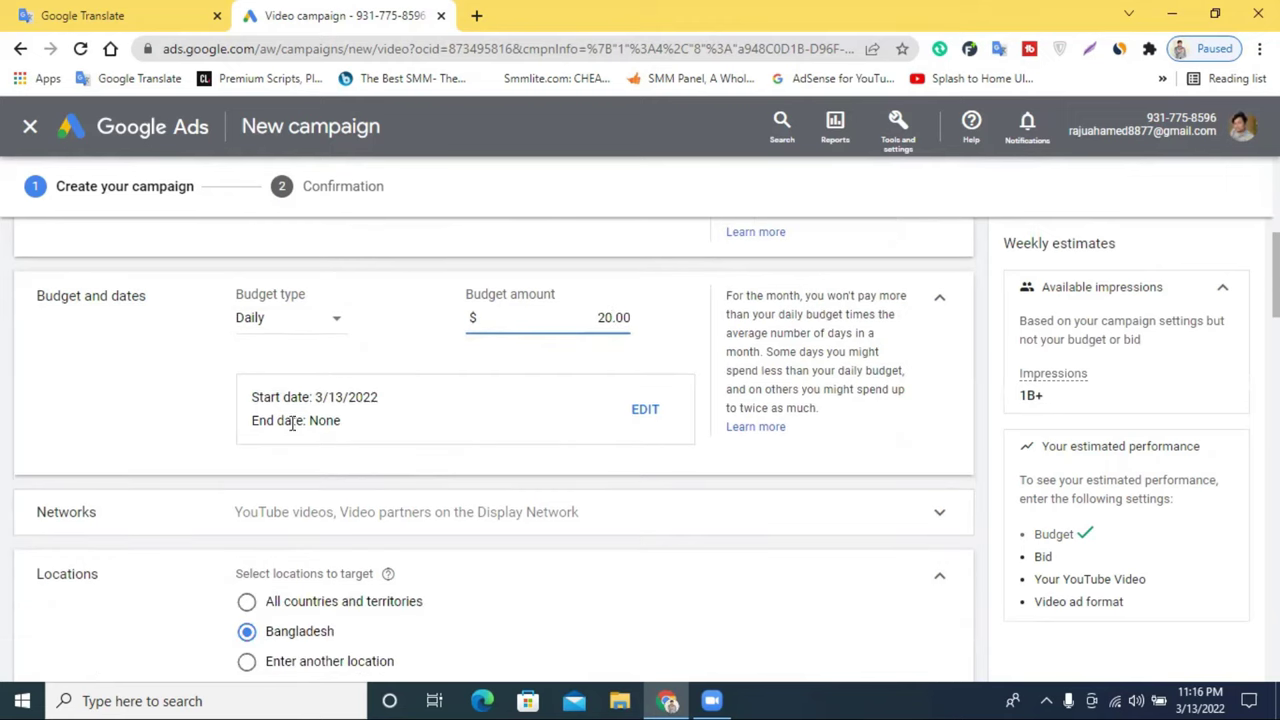
Step: Check the campaign dates, keeping the Mar 13, 2022 start and no end date
{"action": "left_click", "coordinate": [648, 411]}
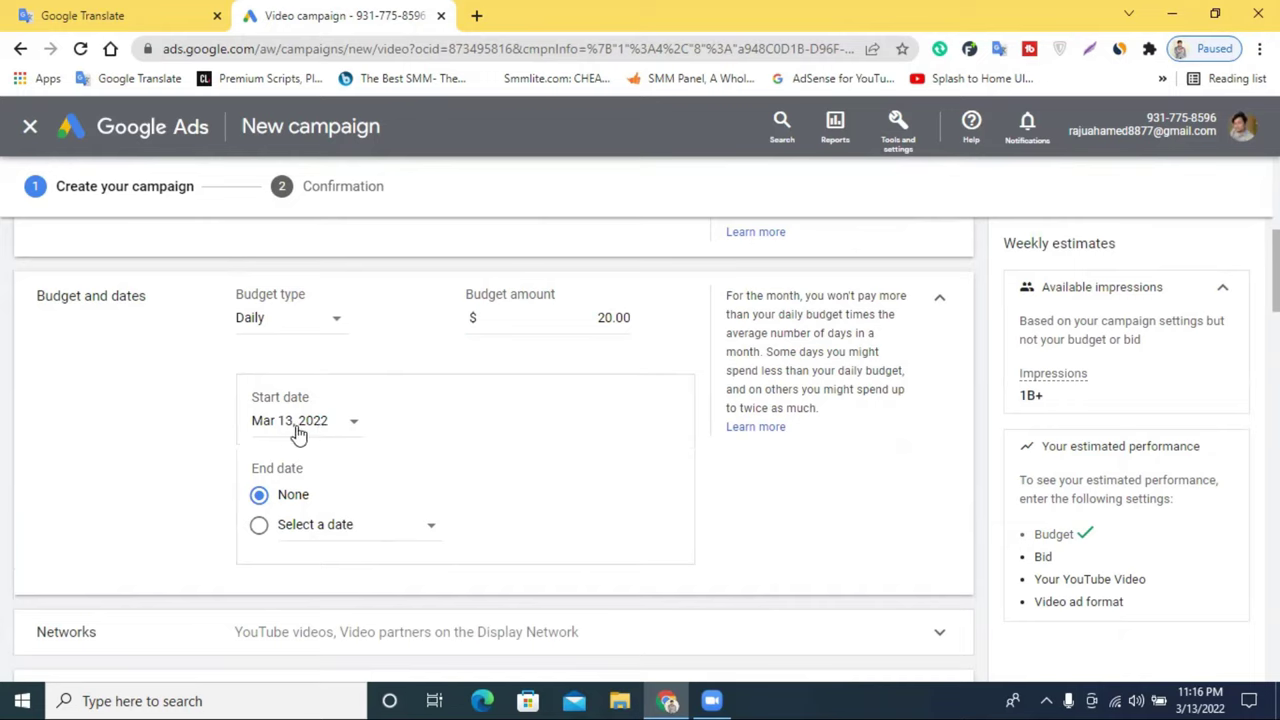
{"action": "left_click", "coordinate": [303, 424]}
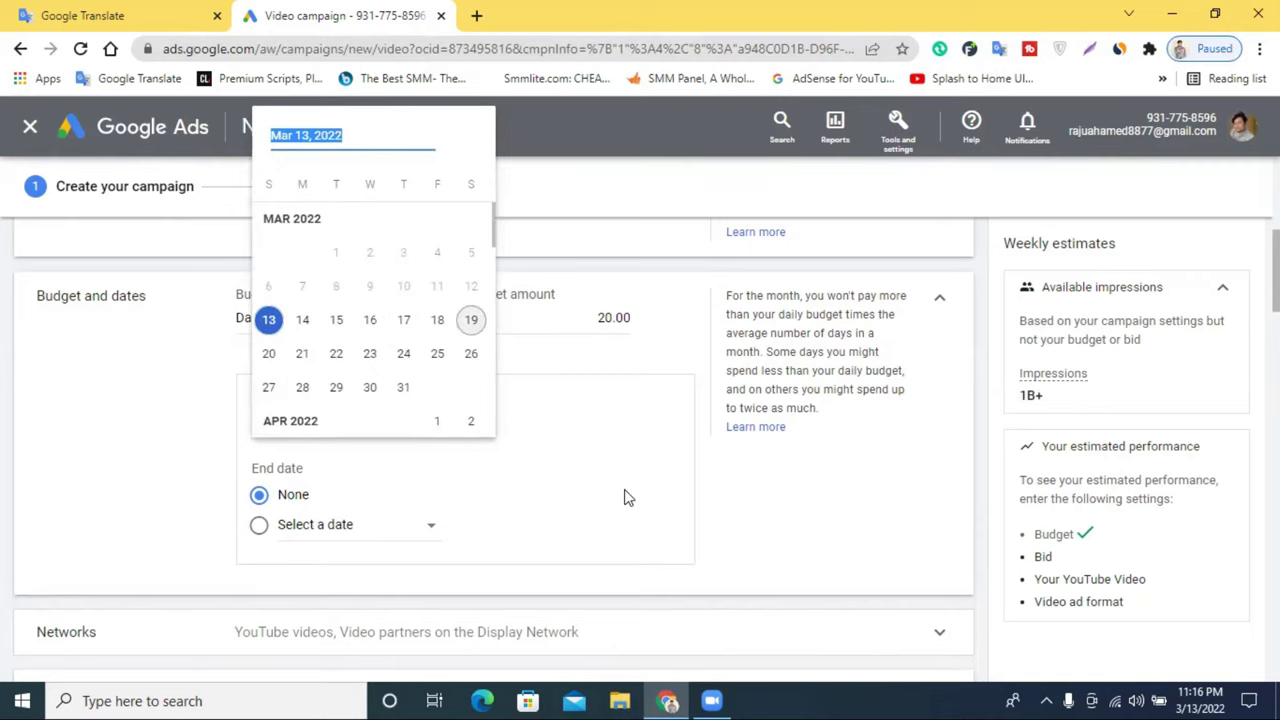
{"action": "left_click", "coordinate": [256, 492]}
{"action": "scroll", "coordinate": [539, 479], "scroll_direction": "down", "scroll_amount": 2}
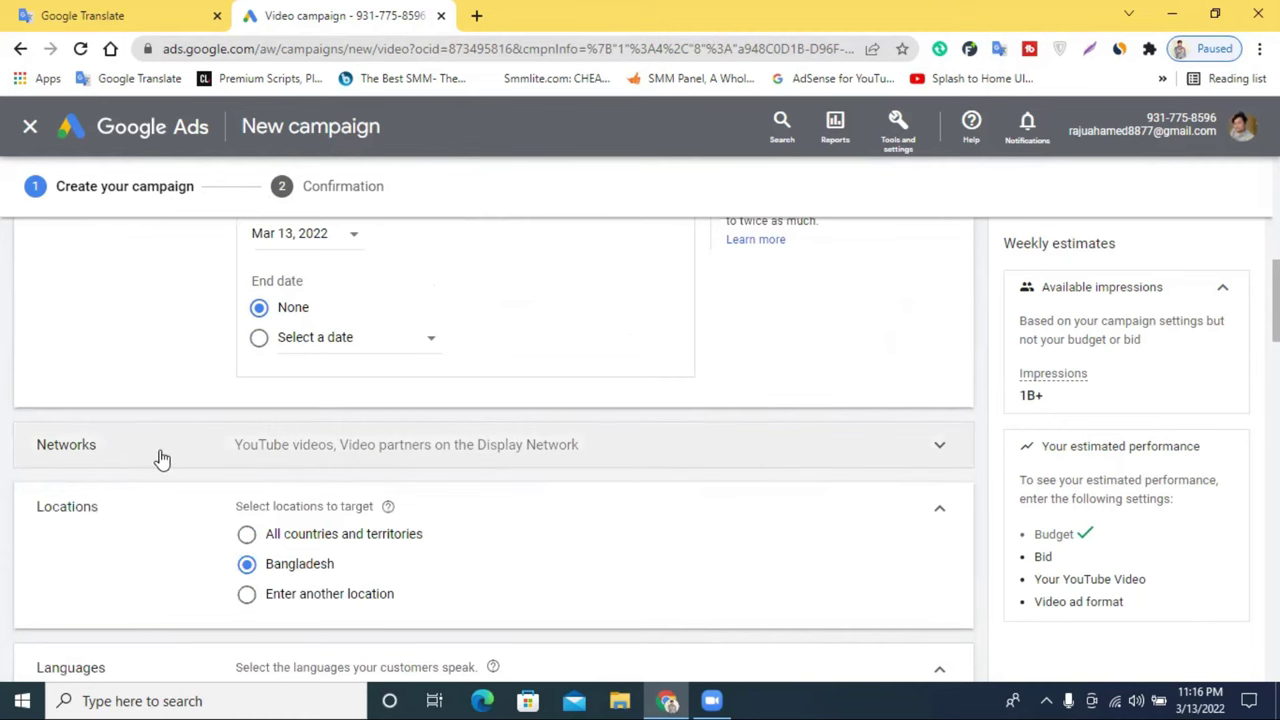
Step: Expand Networks to review the YouTube videos and Display Network video partner settings
{"action": "left_click", "coordinate": [430, 456]}
{"action": "scroll", "coordinate": [586, 452], "scroll_direction": "down", "scroll_amount": 1}
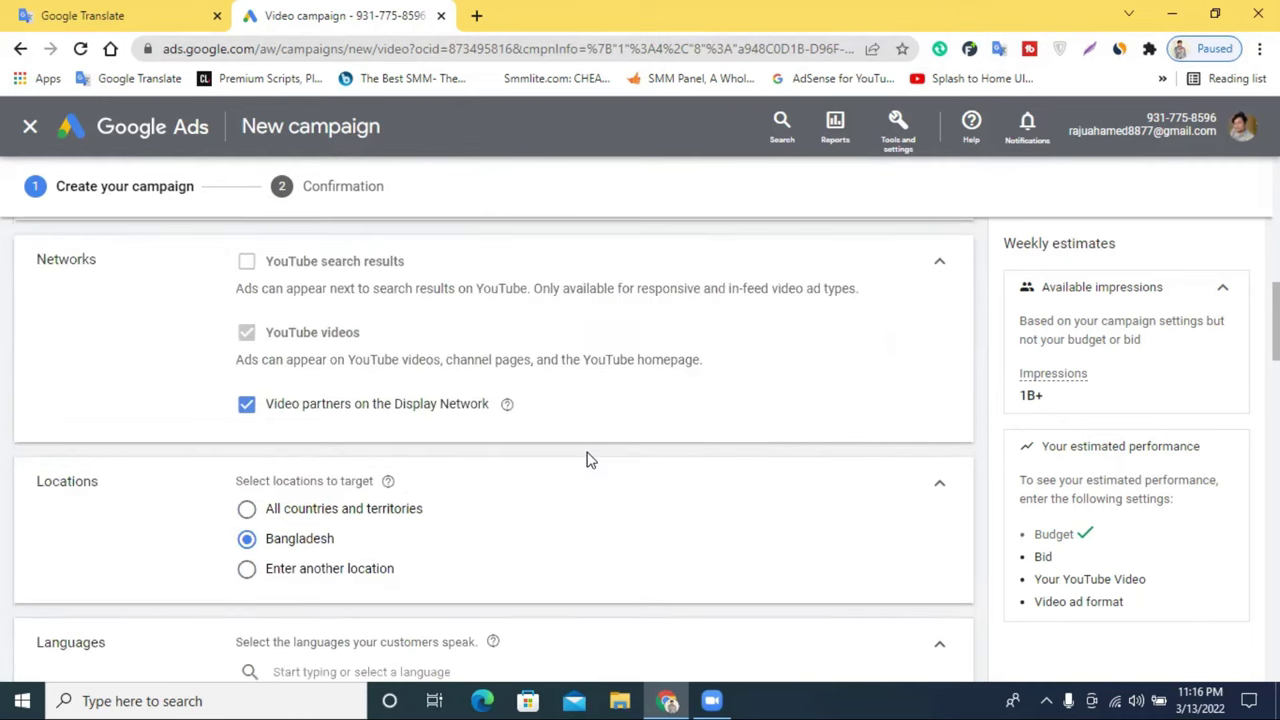
{"action": "scroll", "coordinate": [586, 452], "scroll_direction": "up", "scroll_amount": 1}
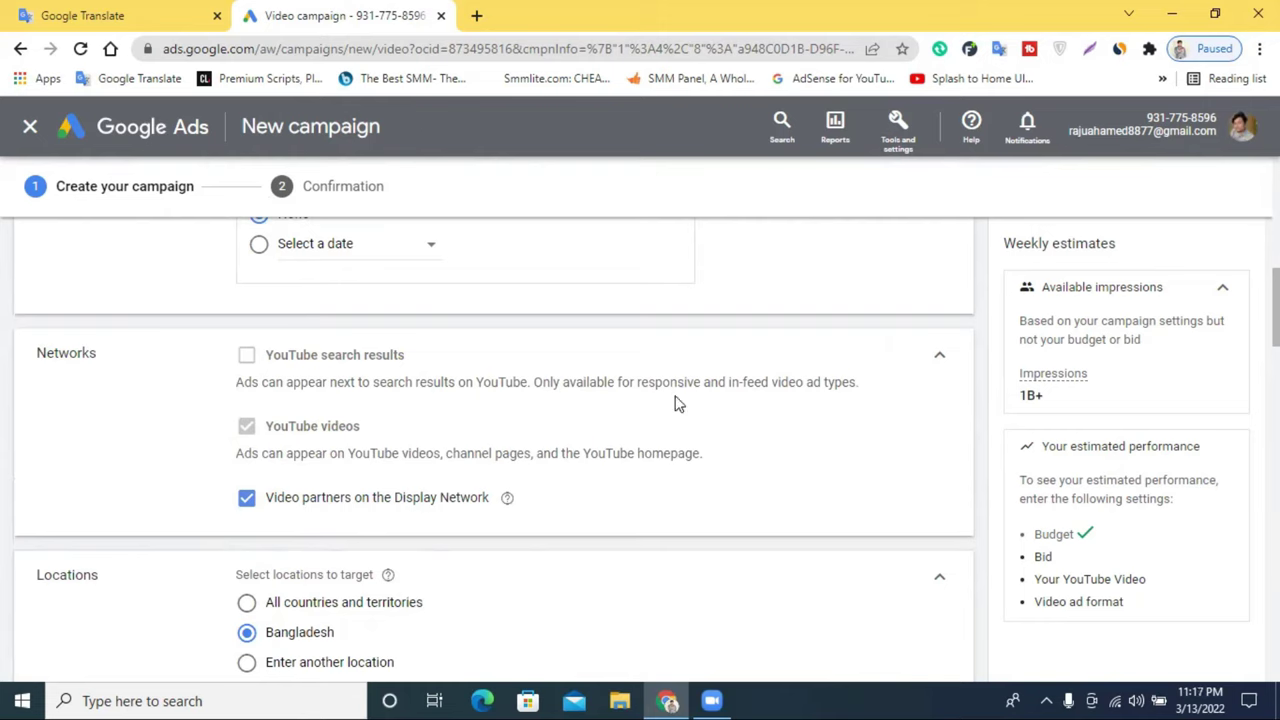
{"action": "scroll", "coordinate": [670, 432], "scroll_direction": "down", "scroll_amount": 1}
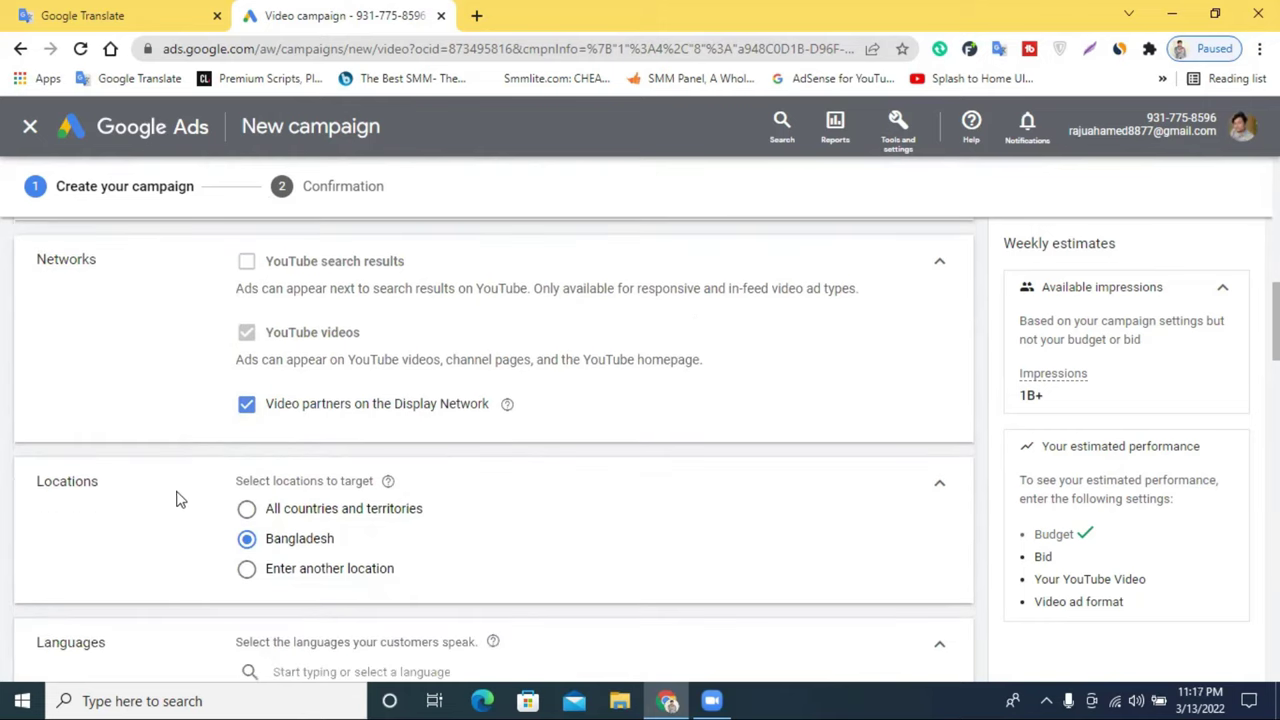
{"action": "scroll", "coordinate": [190, 488], "scroll_direction": "down", "scroll_amount": 1}
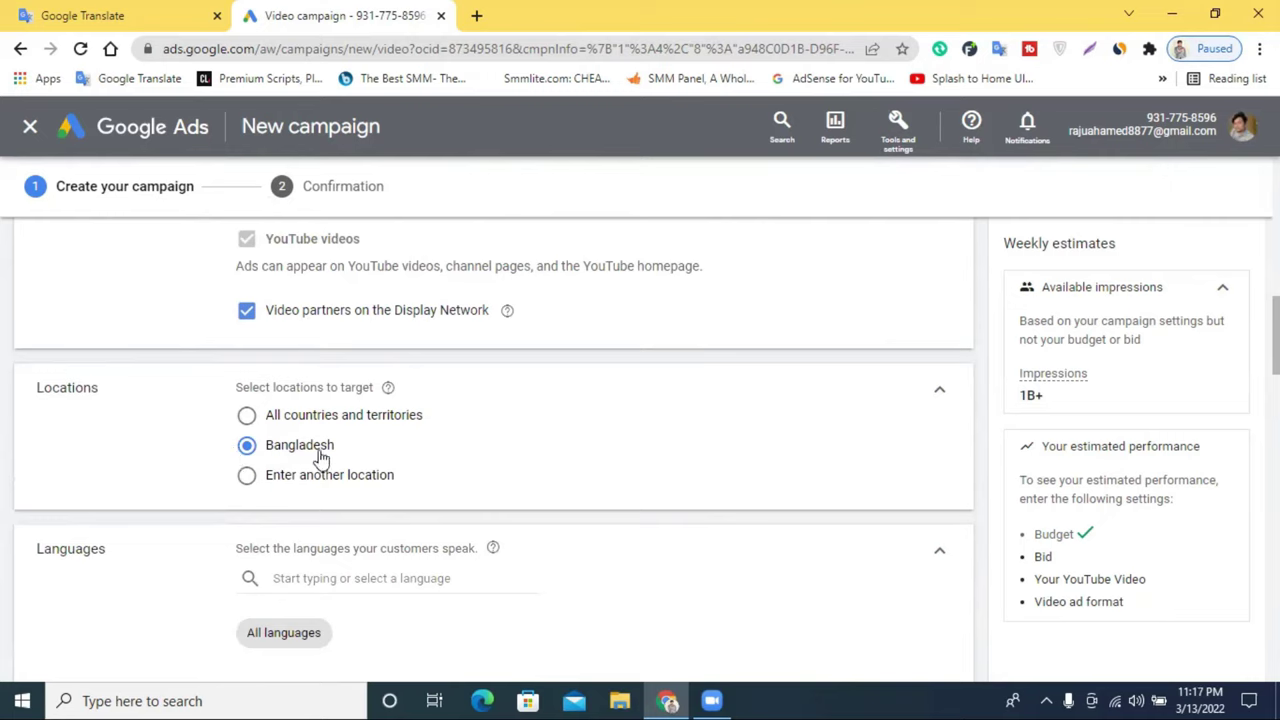
Step: Switch to another location and add United States as a targeted country
{"action": "left_click", "coordinate": [247, 476]}
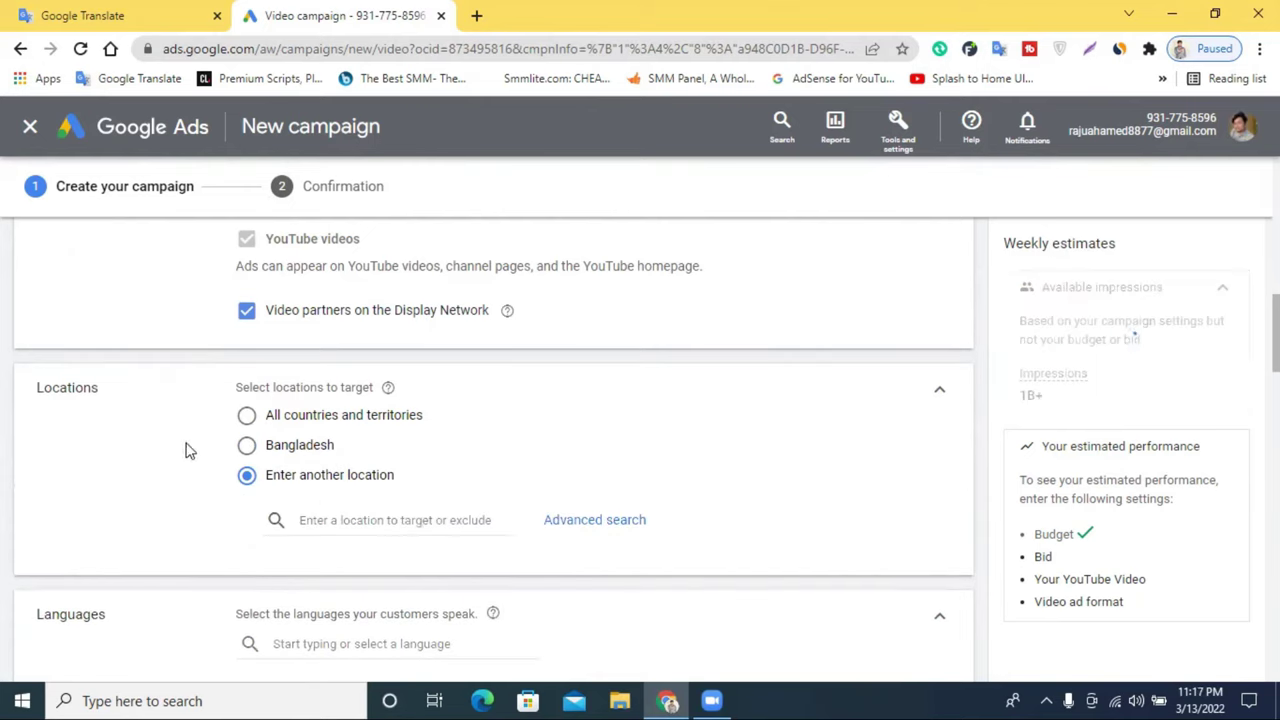
{"action": "left_click", "coordinate": [395, 519]}
{"action": "type", "text": "usa"}
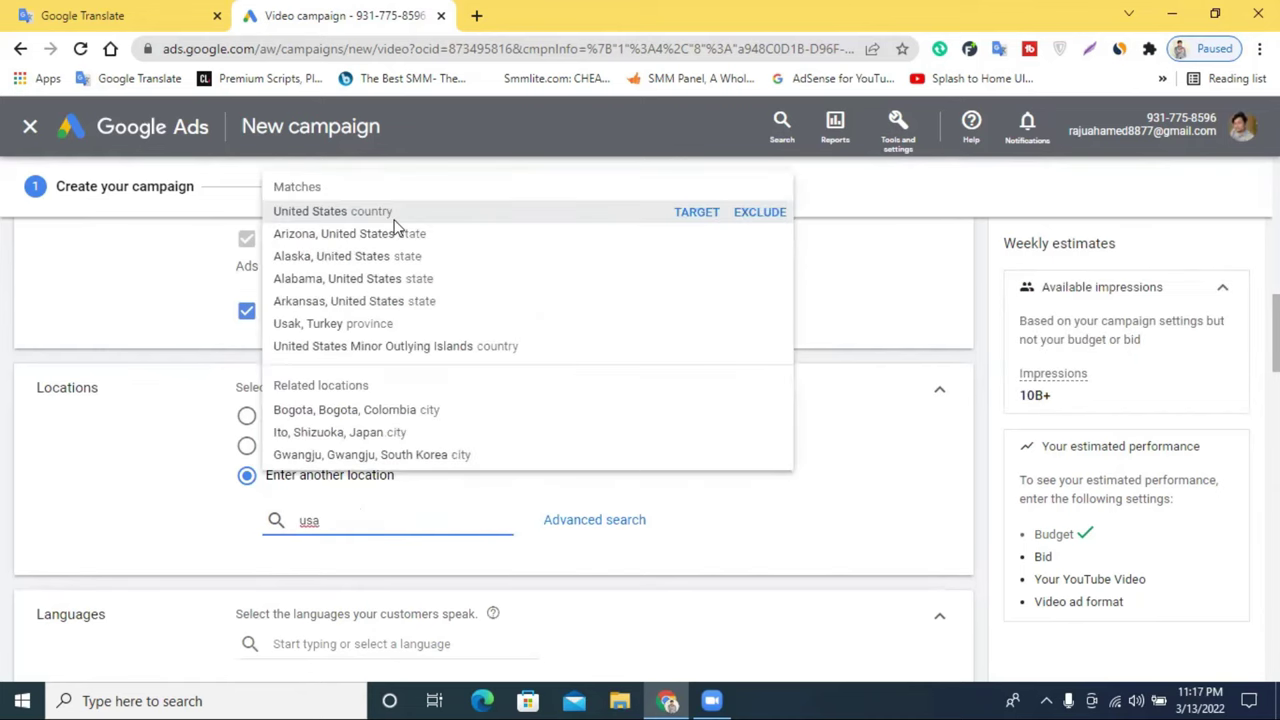
{"action": "left_click", "coordinate": [394, 222]}
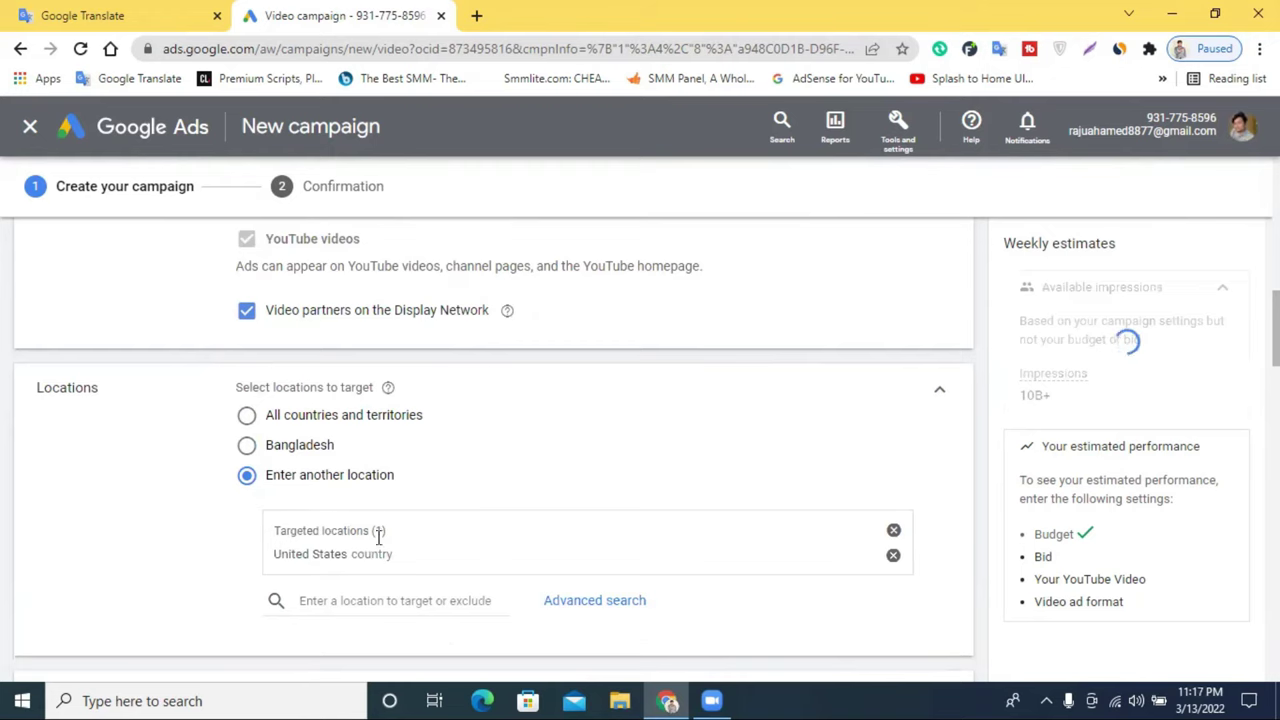
{"action": "scroll", "coordinate": [310, 562], "scroll_direction": "down", "scroll_amount": 1}
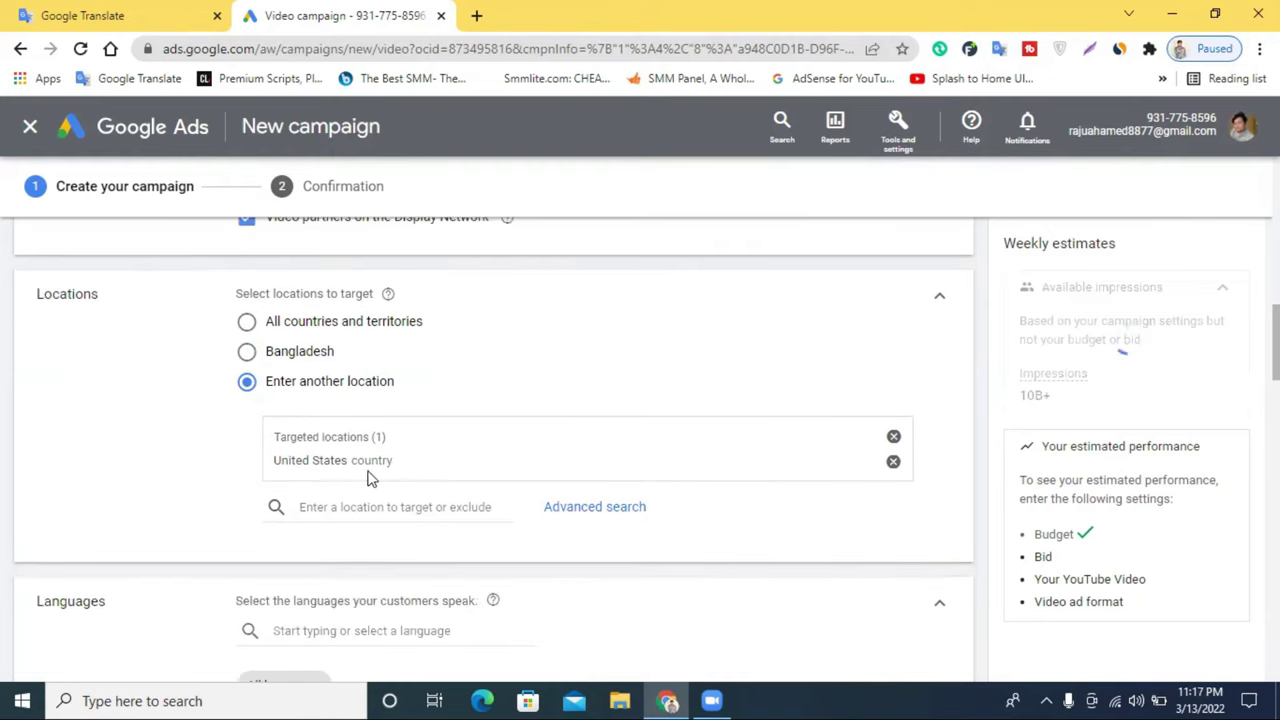
{"action": "left_click_drag", "start_coordinate": [391, 460], "coordinate": [246, 468]}
{"action": "left_click", "coordinate": [197, 468]}
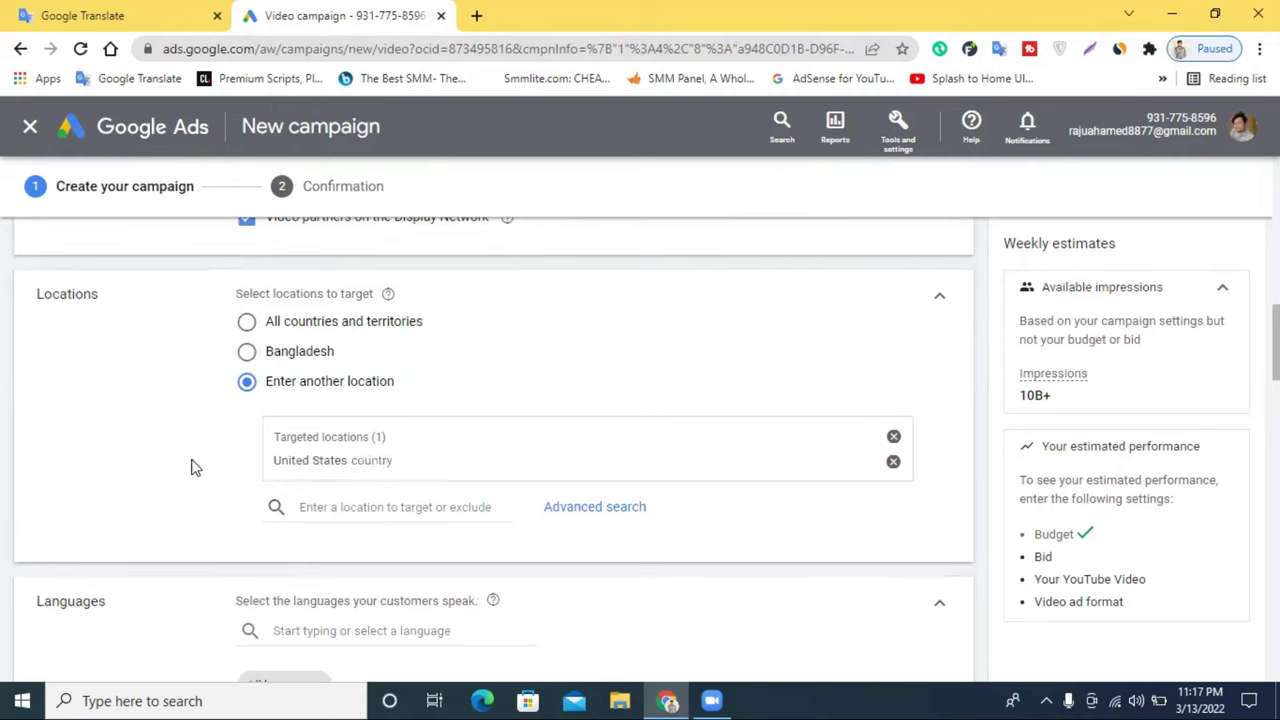
Step: Add India, then remove it so only United States remains, and collapse Locations
{"action": "left_click", "coordinate": [367, 509]}
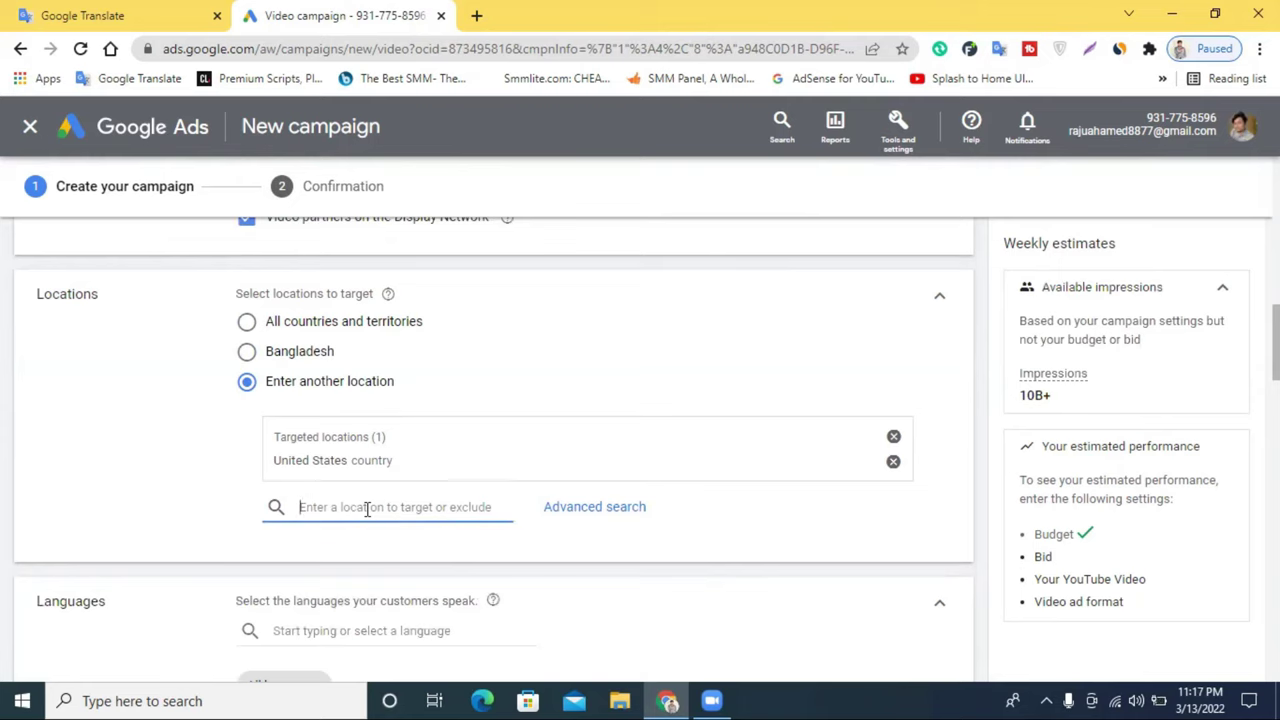
{"action": "type", "text": "ind"}
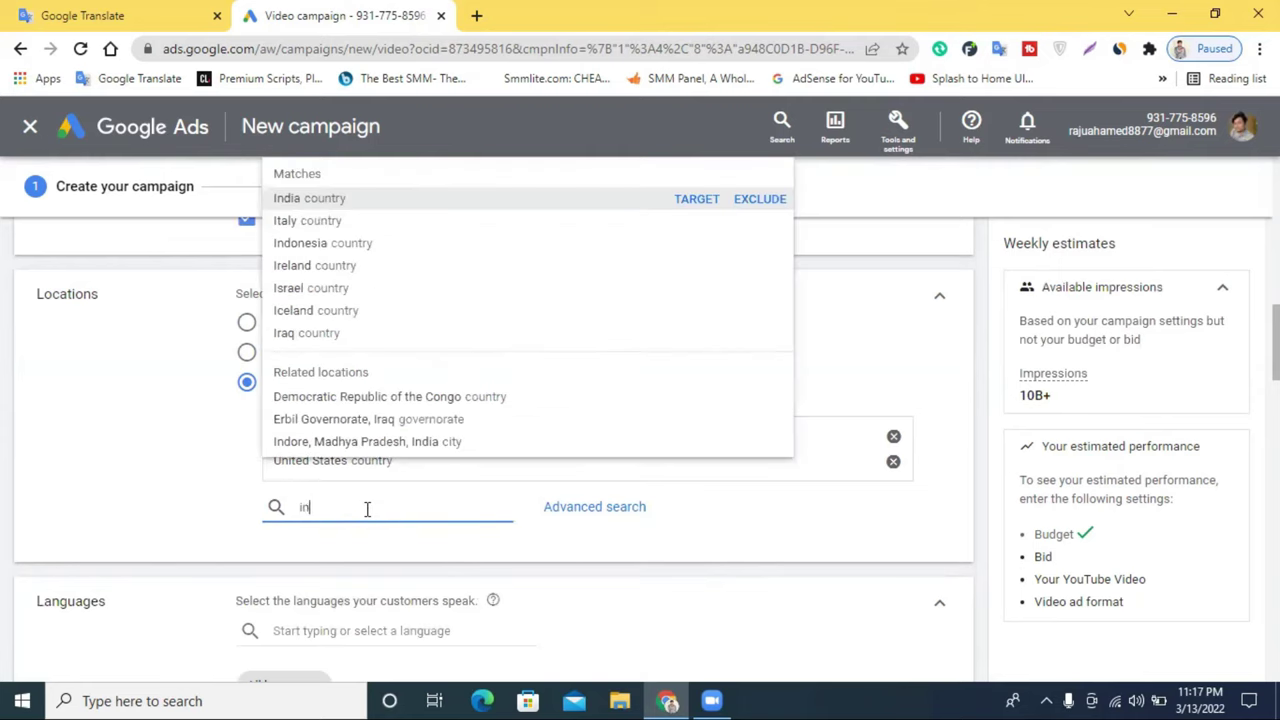
{"action": "left_click", "coordinate": [394, 201]}
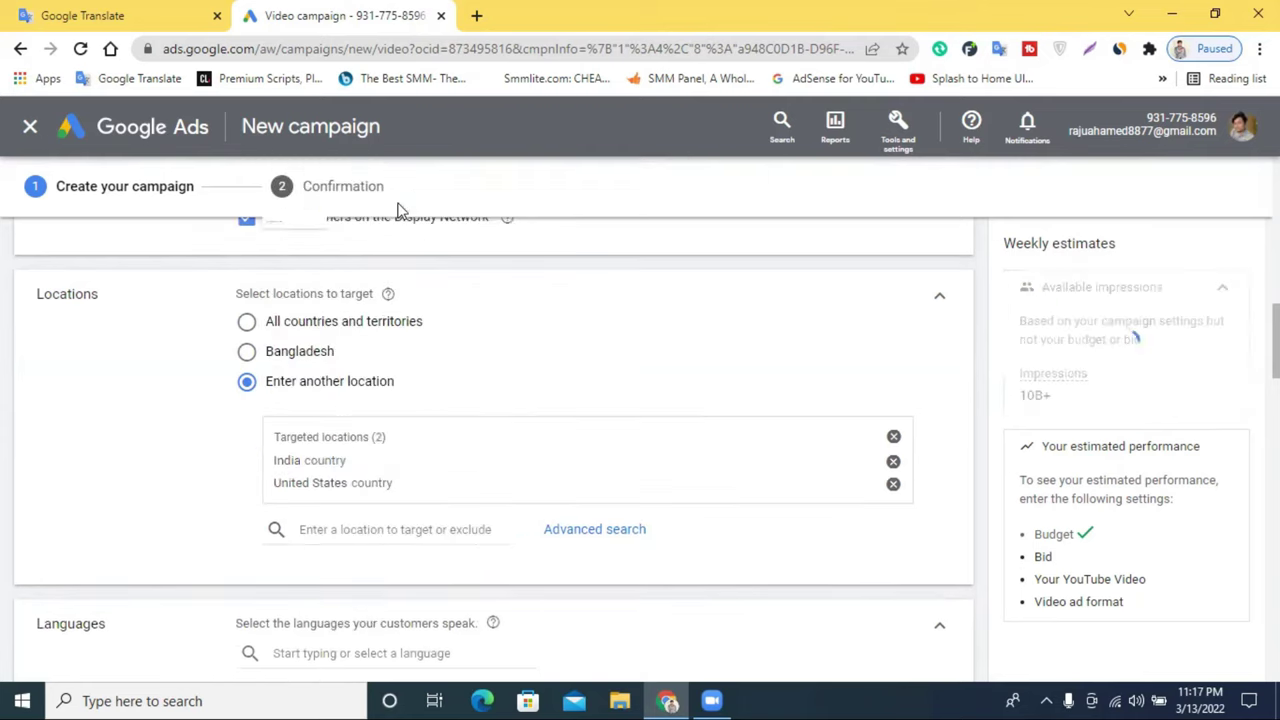
{"action": "left_click_drag", "start_coordinate": [414, 486], "coordinate": [272, 460]}
{"action": "left_click", "coordinate": [166, 437]}
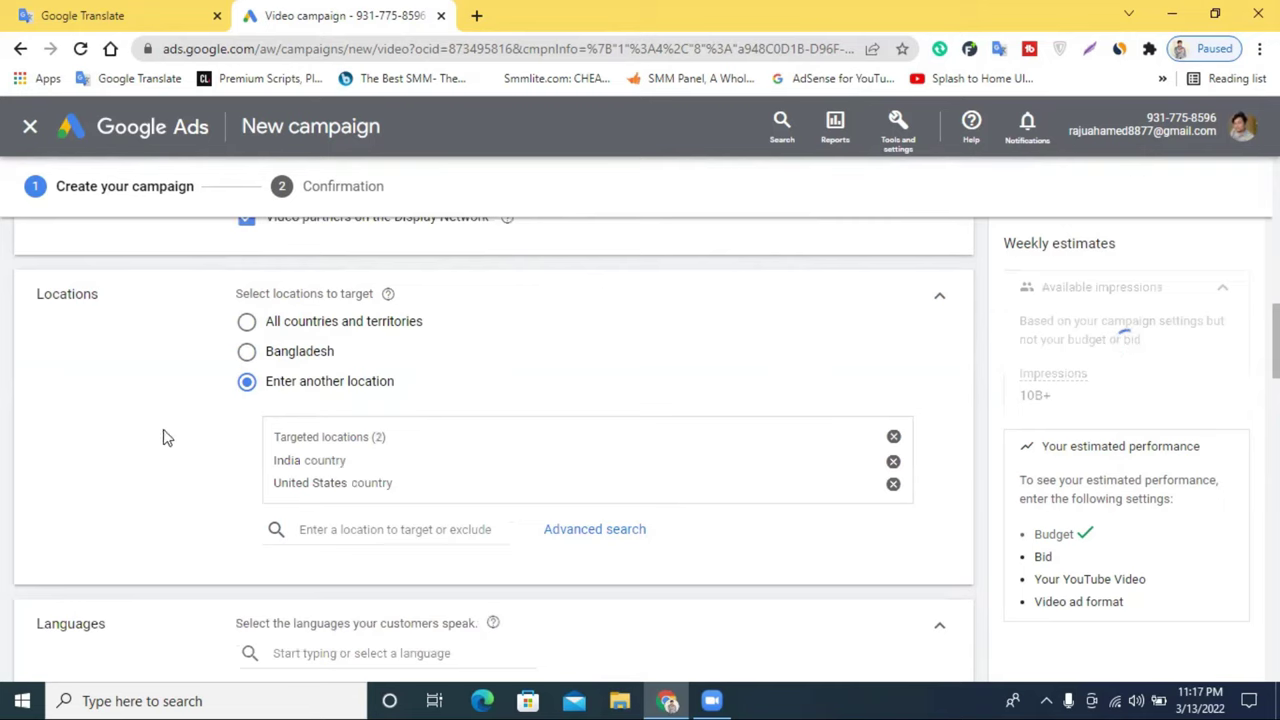
{"action": "left_click", "coordinate": [893, 463]}
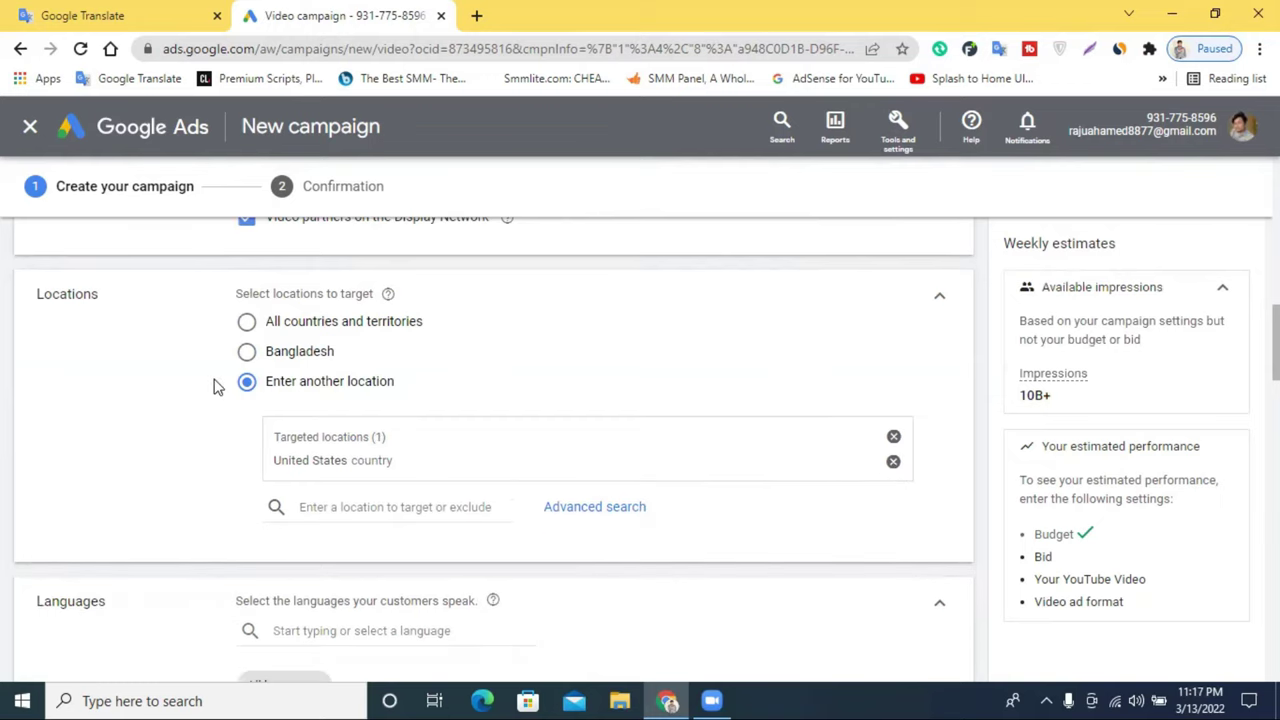
{"action": "scroll", "coordinate": [212, 380], "scroll_direction": "up", "scroll_amount": 1}
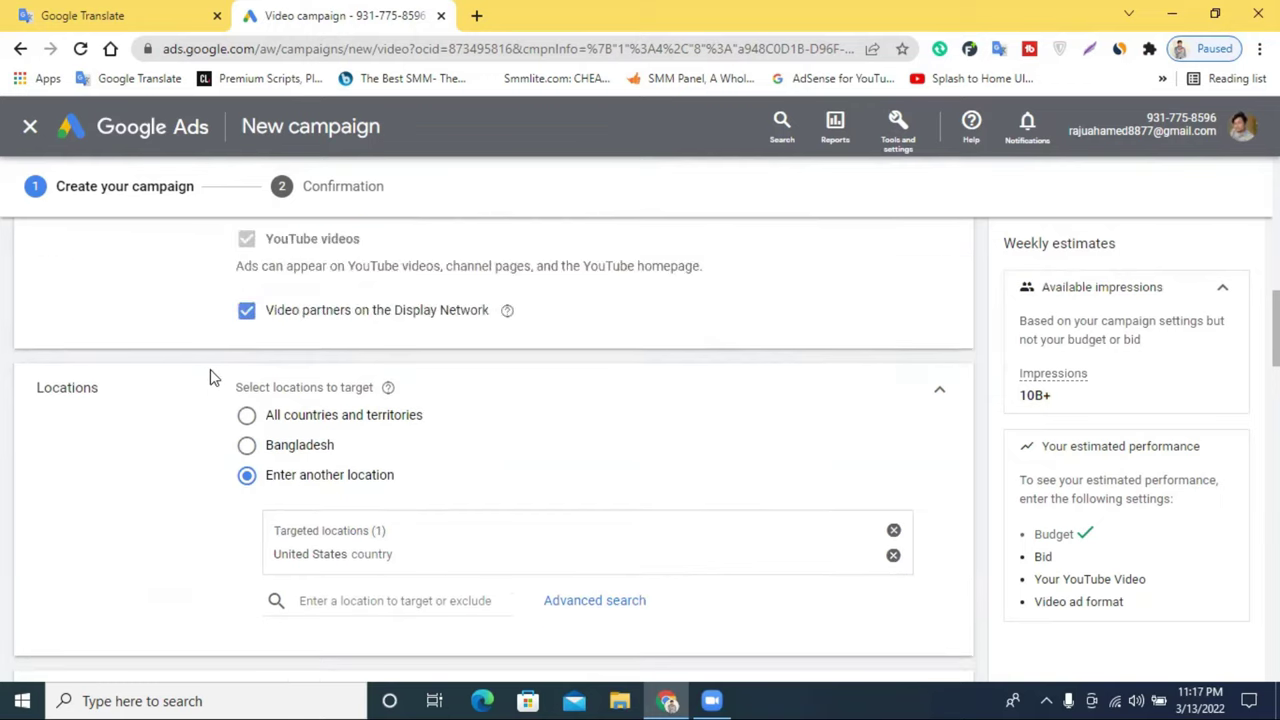
{"action": "left_click", "coordinate": [940, 392]}
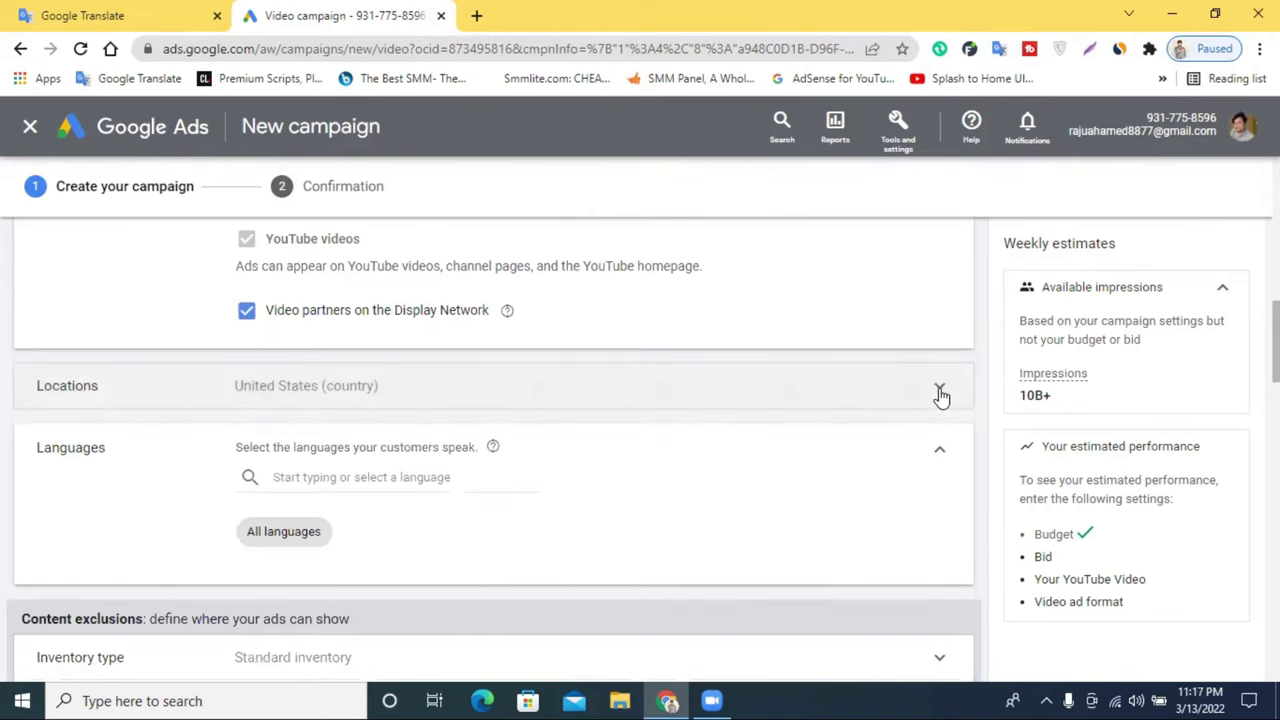
Step: Switch location targeting back to Bangladesh, removing United States
{"action": "left_click", "coordinate": [316, 474]}
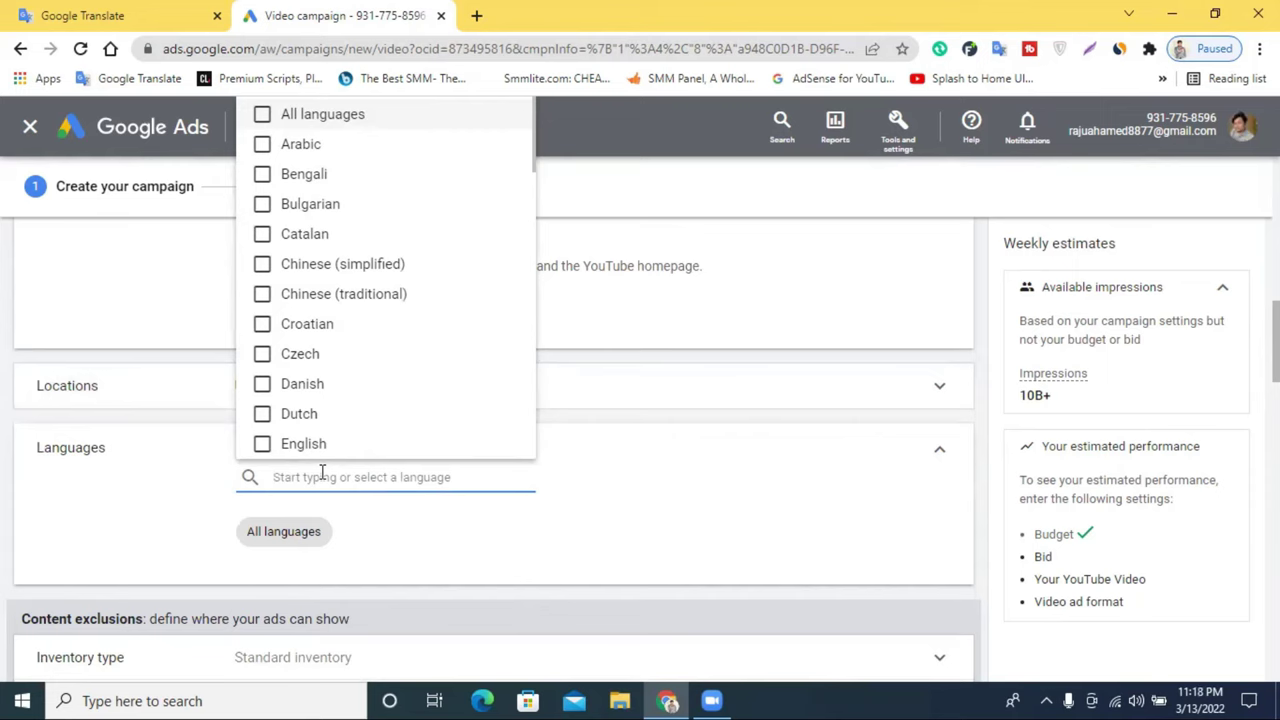
{"action": "scroll", "coordinate": [631, 479], "scroll_direction": "up", "scroll_amount": 1}
{"action": "left_click", "coordinate": [694, 457]}
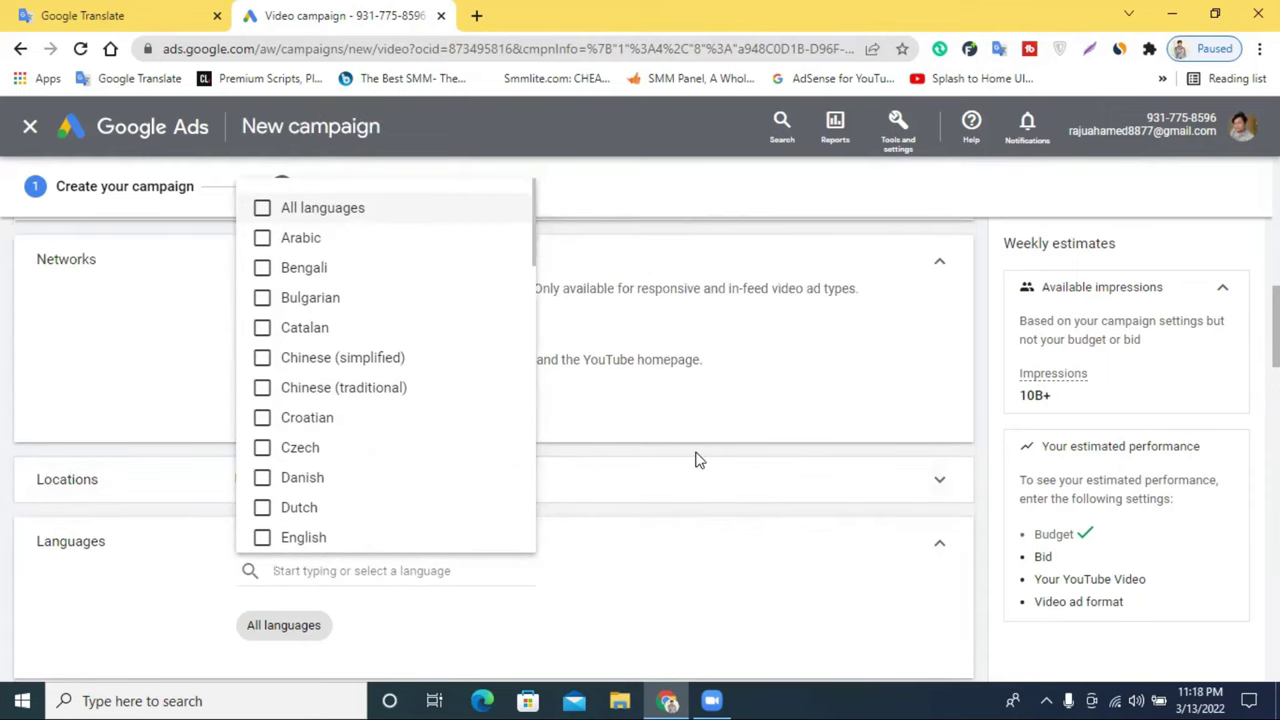
{"action": "scroll", "coordinate": [386, 391], "scroll_direction": "up", "scroll_amount": 2}
{"action": "scroll", "coordinate": [333, 420], "scroll_direction": "down", "scroll_amount": 4}
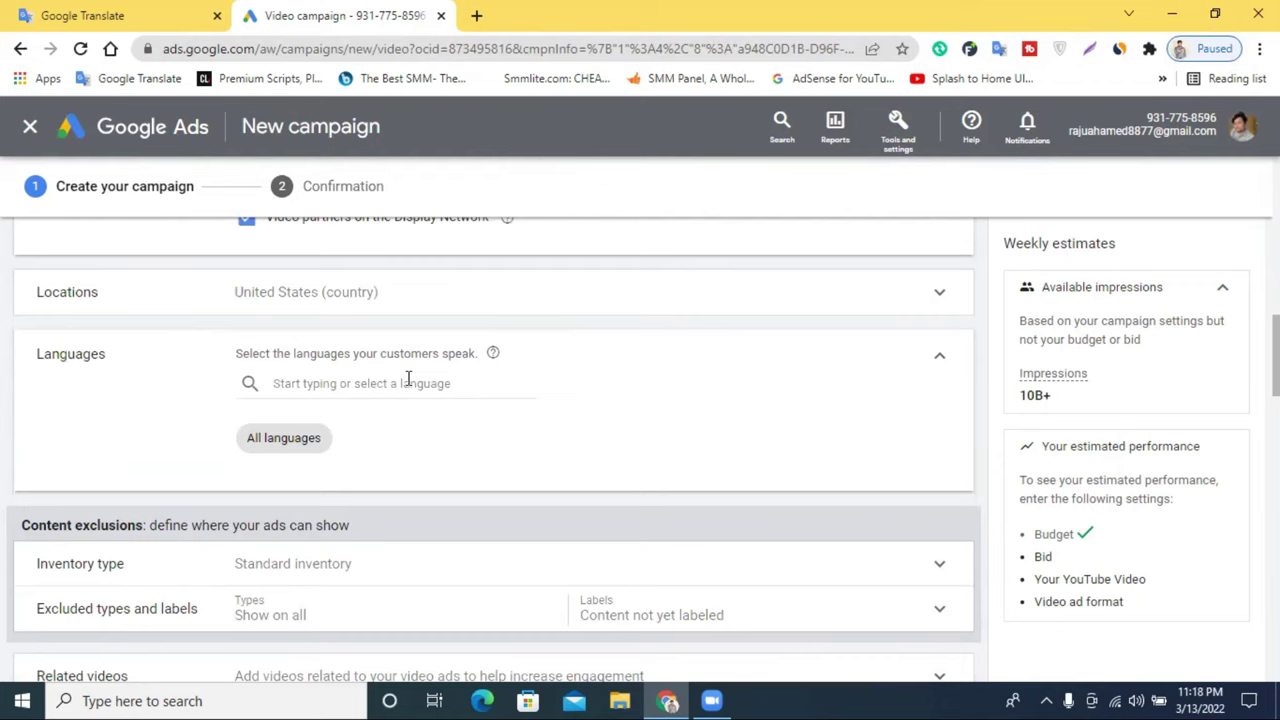
{"action": "left_click", "coordinate": [384, 308]}
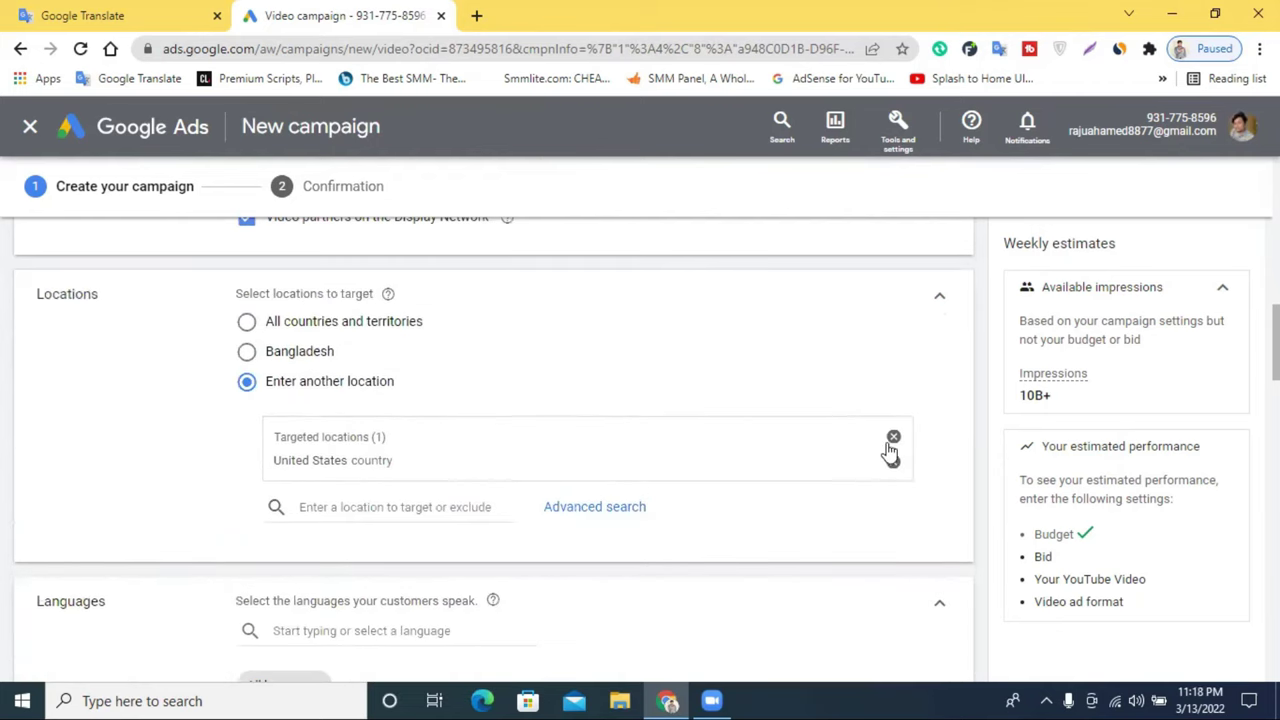
{"action": "left_click", "coordinate": [893, 438]}
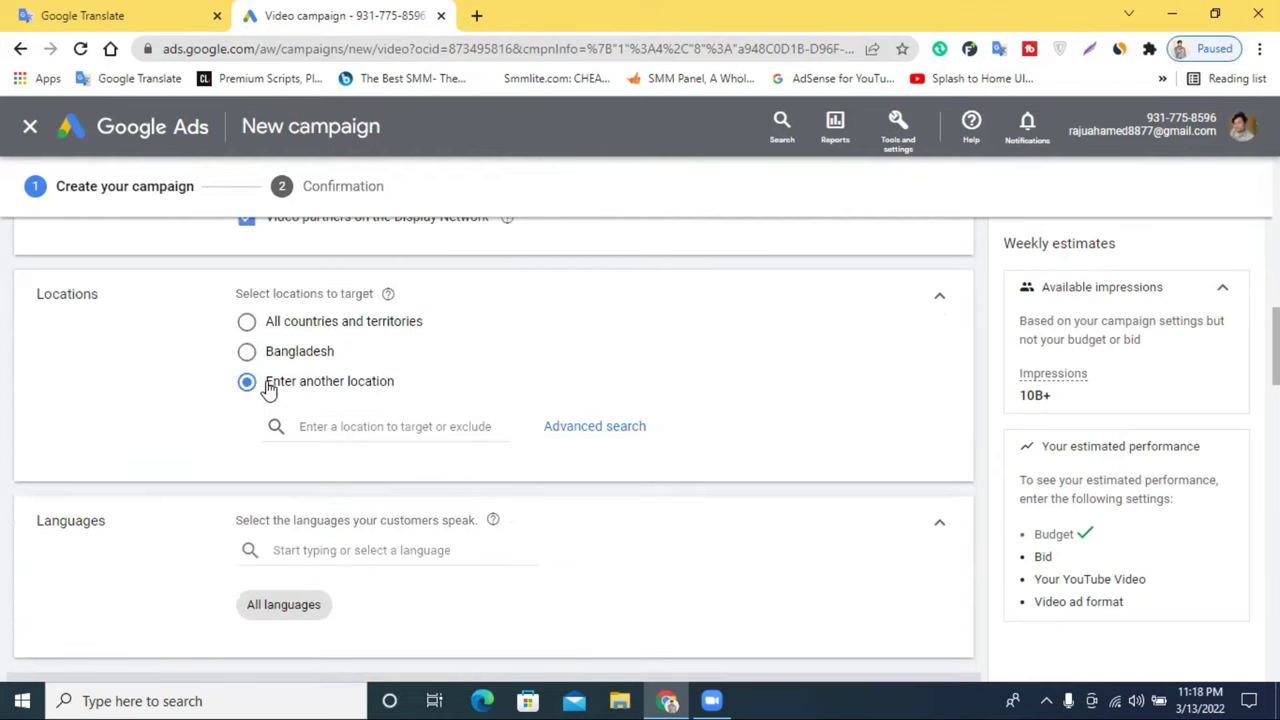
{"action": "left_click", "coordinate": [250, 354]}
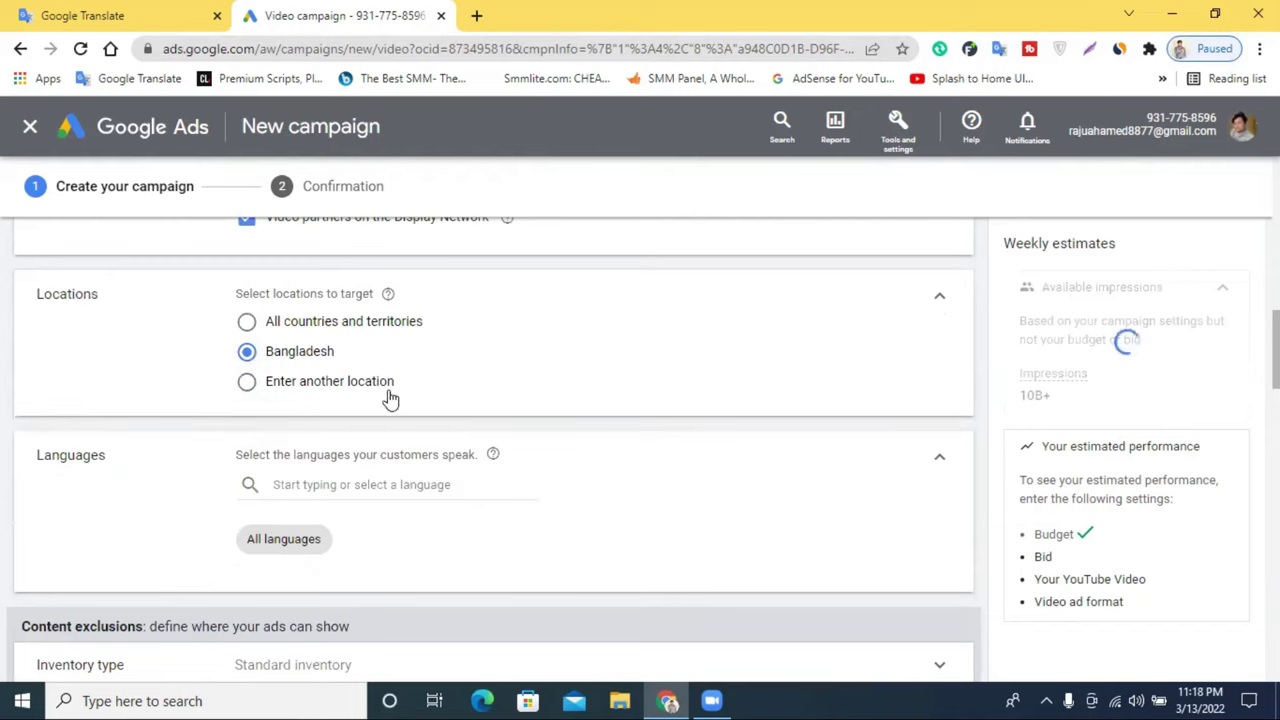
Step: Set the campaign language to Bengali only
{"action": "left_click", "coordinate": [328, 483]}
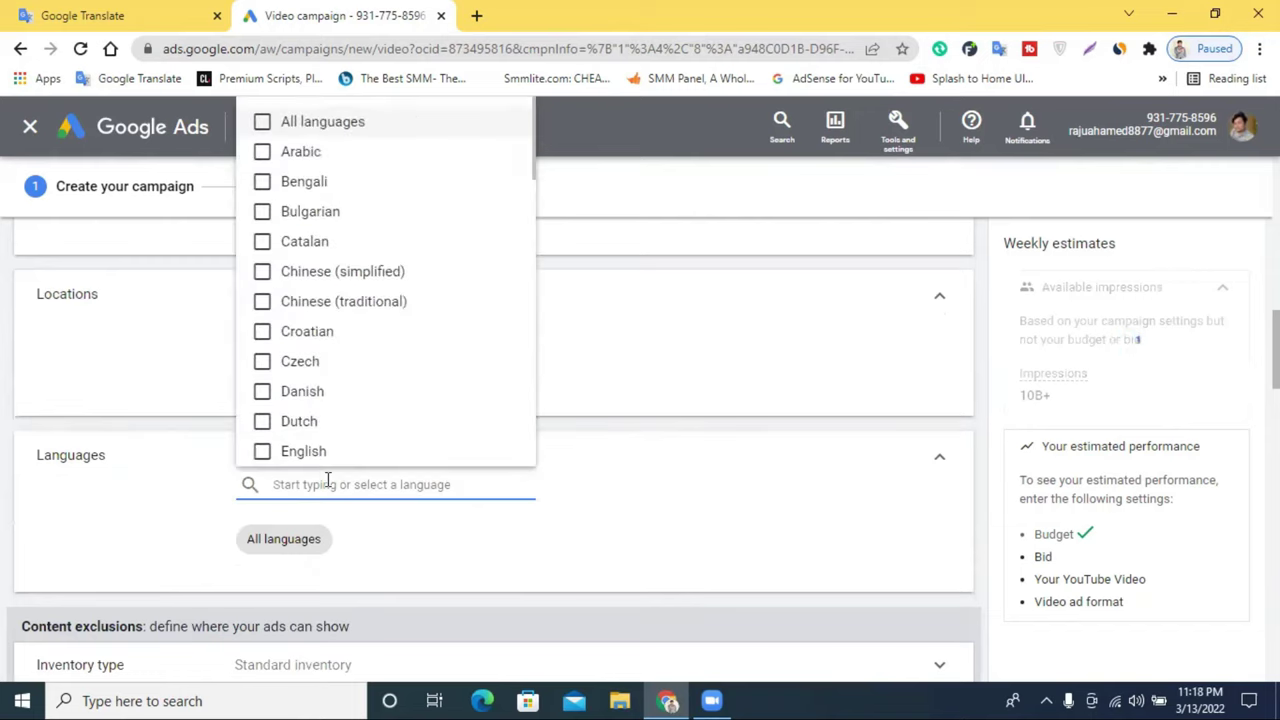
{"action": "left_click", "coordinate": [288, 186]}
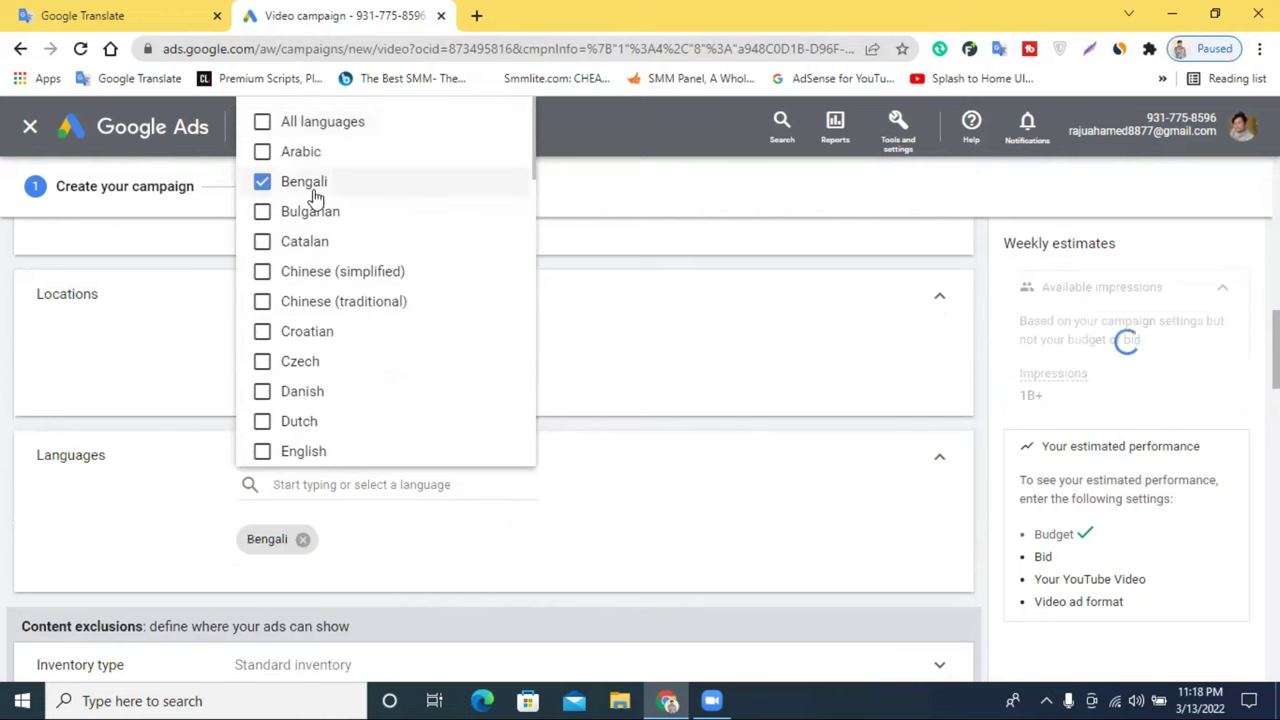
{"action": "left_click", "coordinate": [366, 553]}
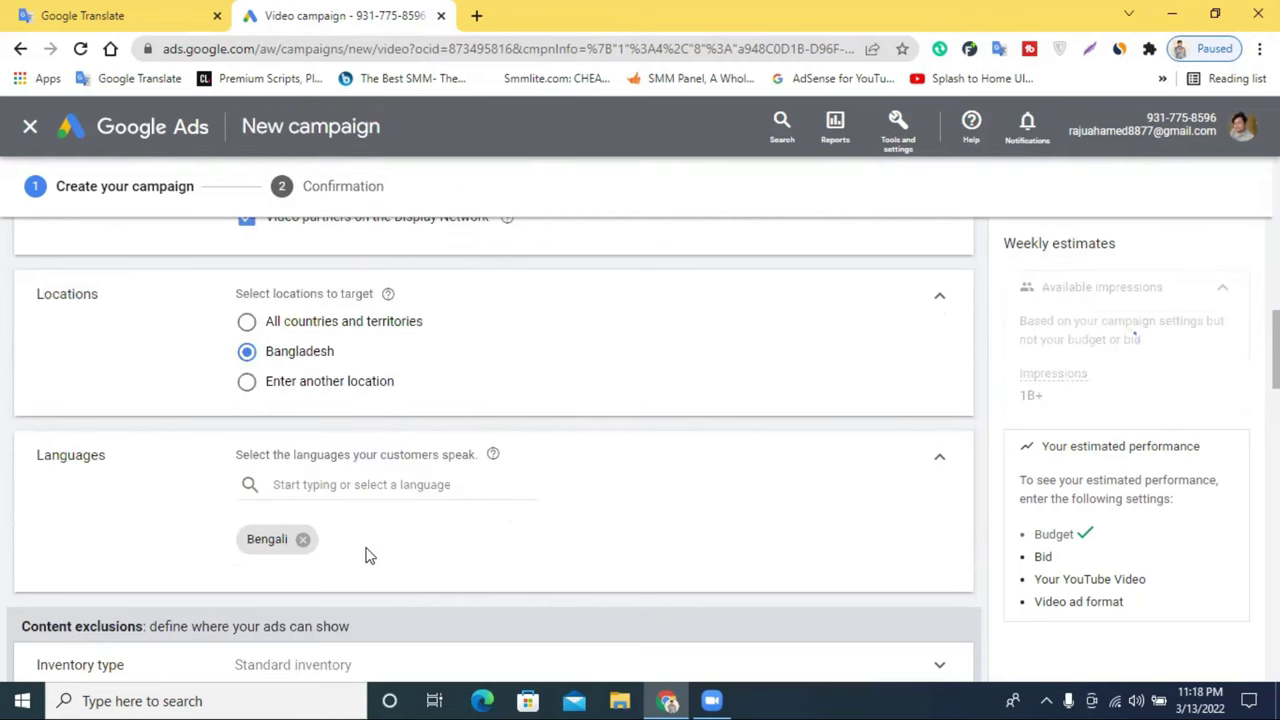
{"action": "scroll", "coordinate": [435, 509], "scroll_direction": "down", "scroll_amount": 3}
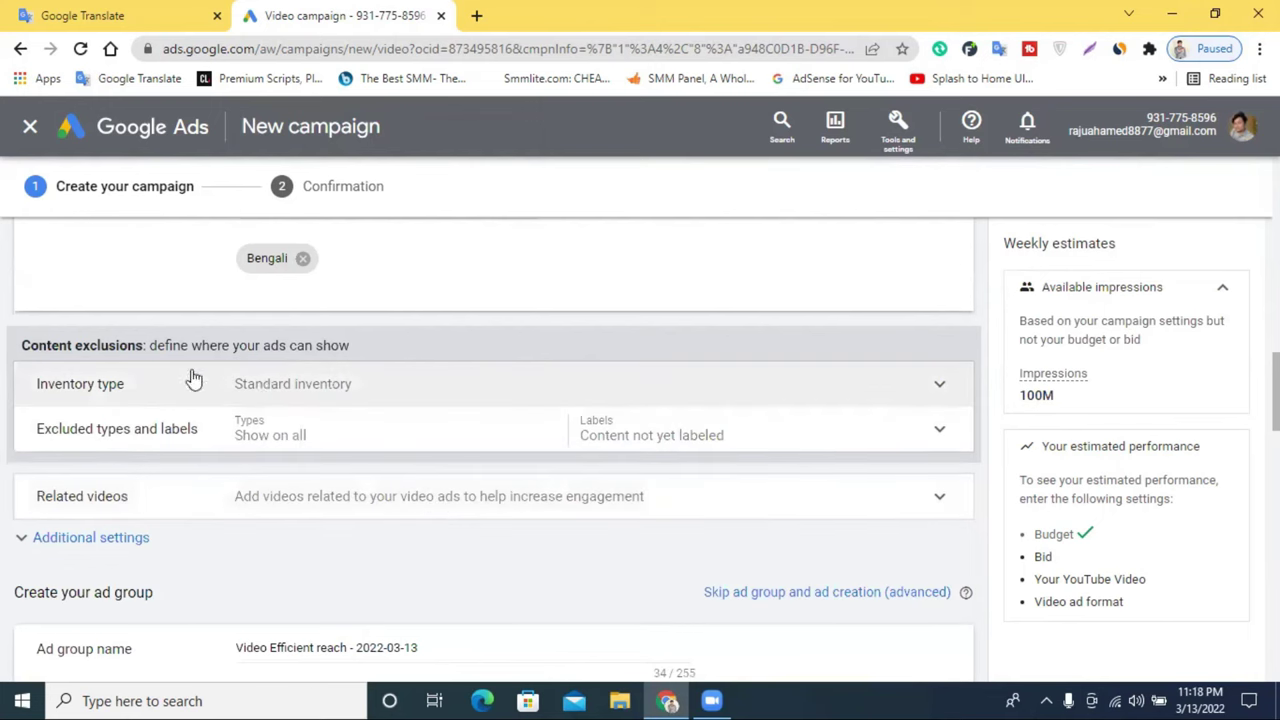
{"action": "left_click", "coordinate": [365, 387]}
{"action": "scroll", "coordinate": [726, 380], "scroll_direction": "down", "scroll_amount": 2}
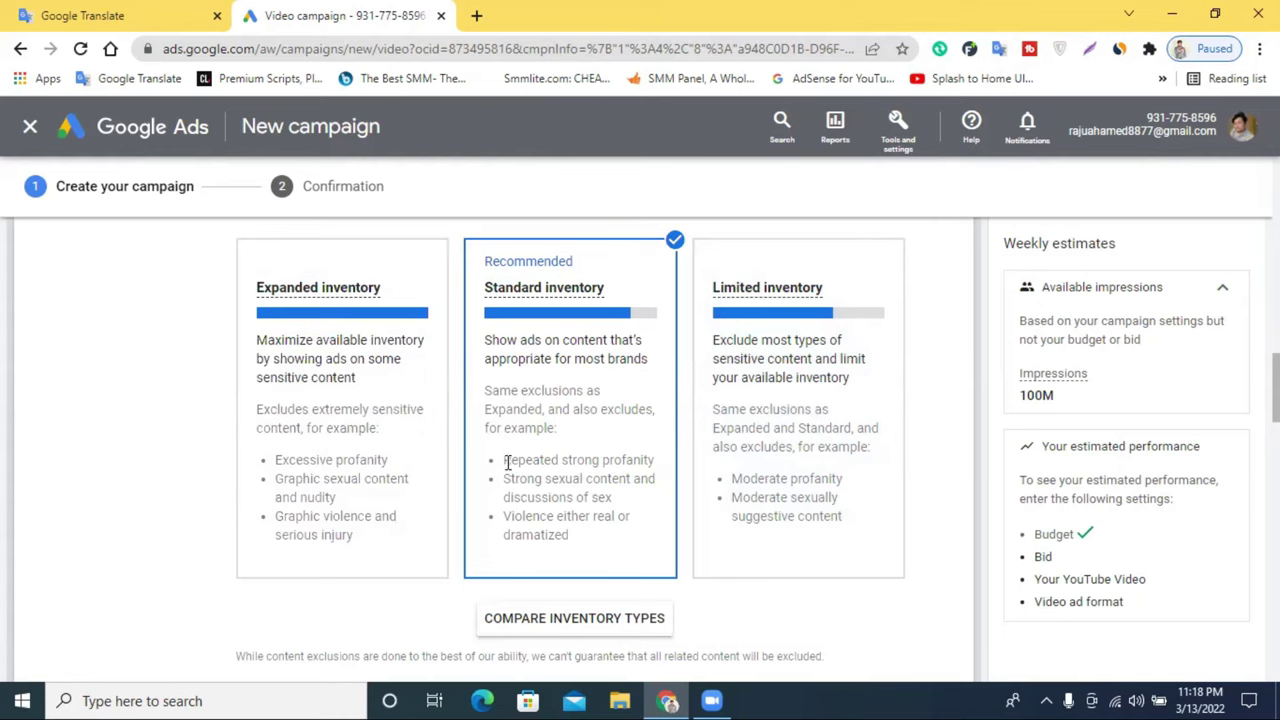
{"action": "left_click_drag", "start_coordinate": [510, 460], "coordinate": [568, 538]}
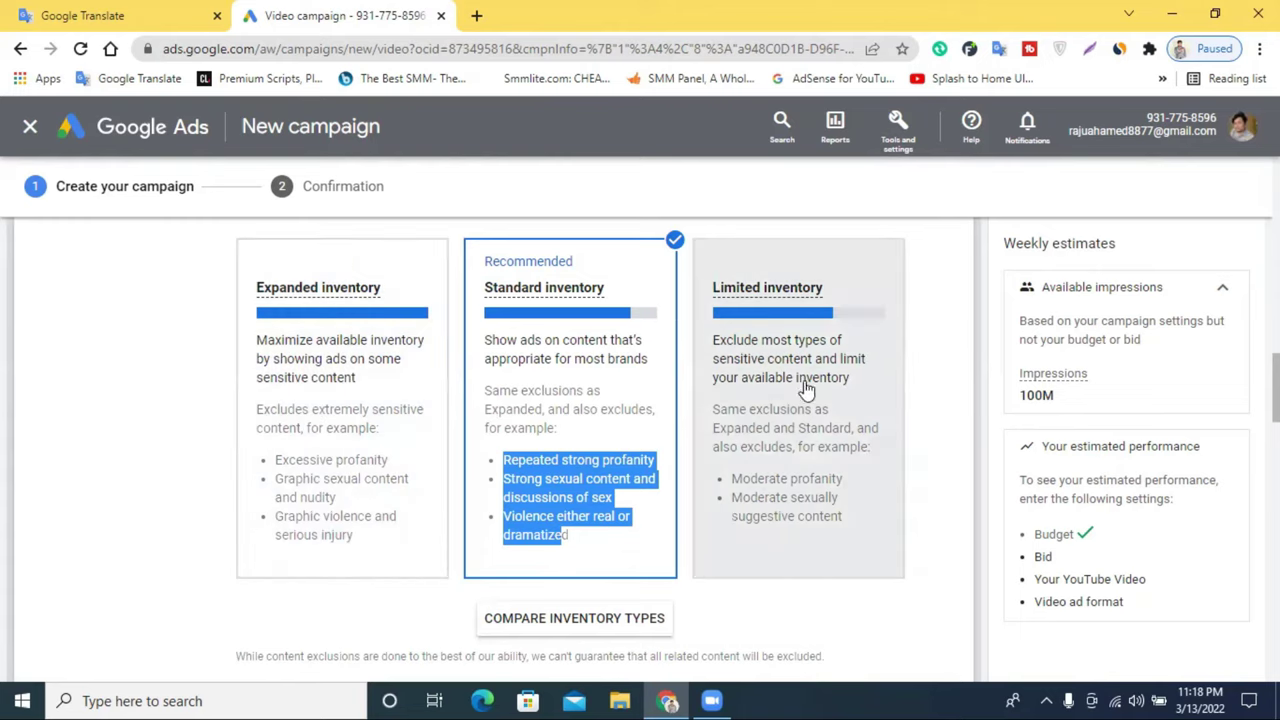
{"action": "left_click", "coordinate": [957, 404]}
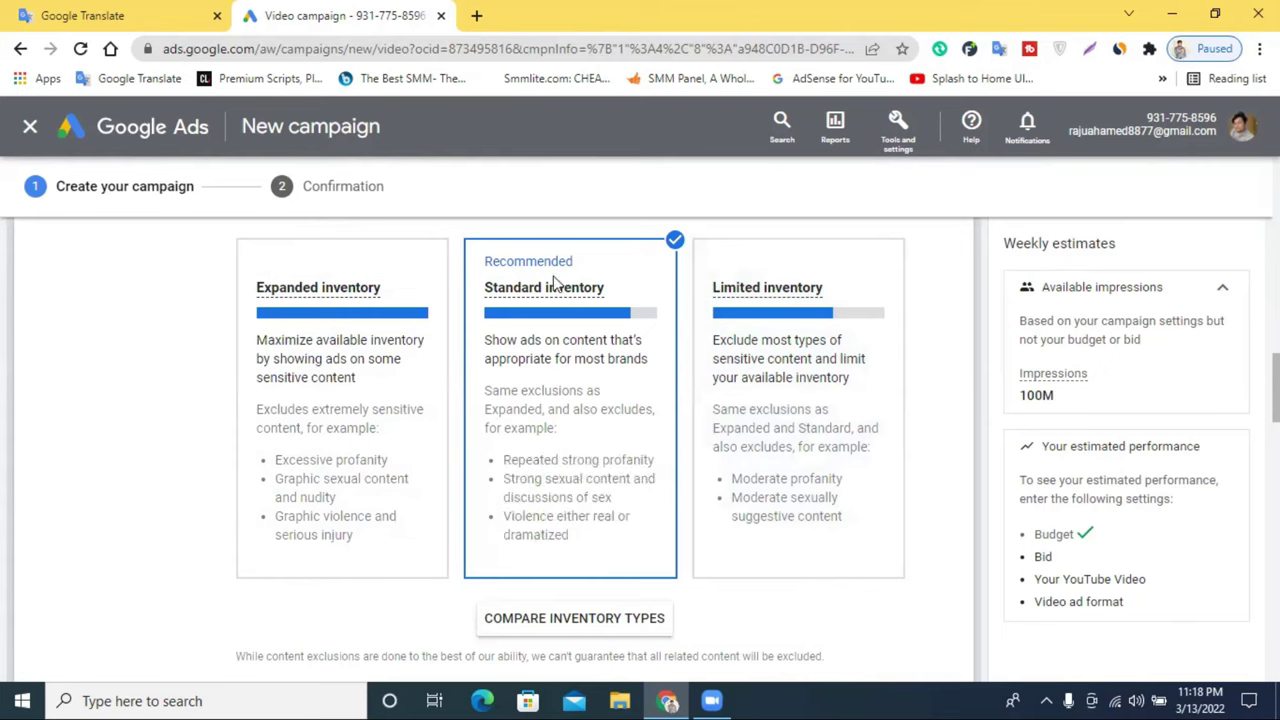
{"action": "left_click_drag", "start_coordinate": [484, 258], "coordinate": [577, 262]}
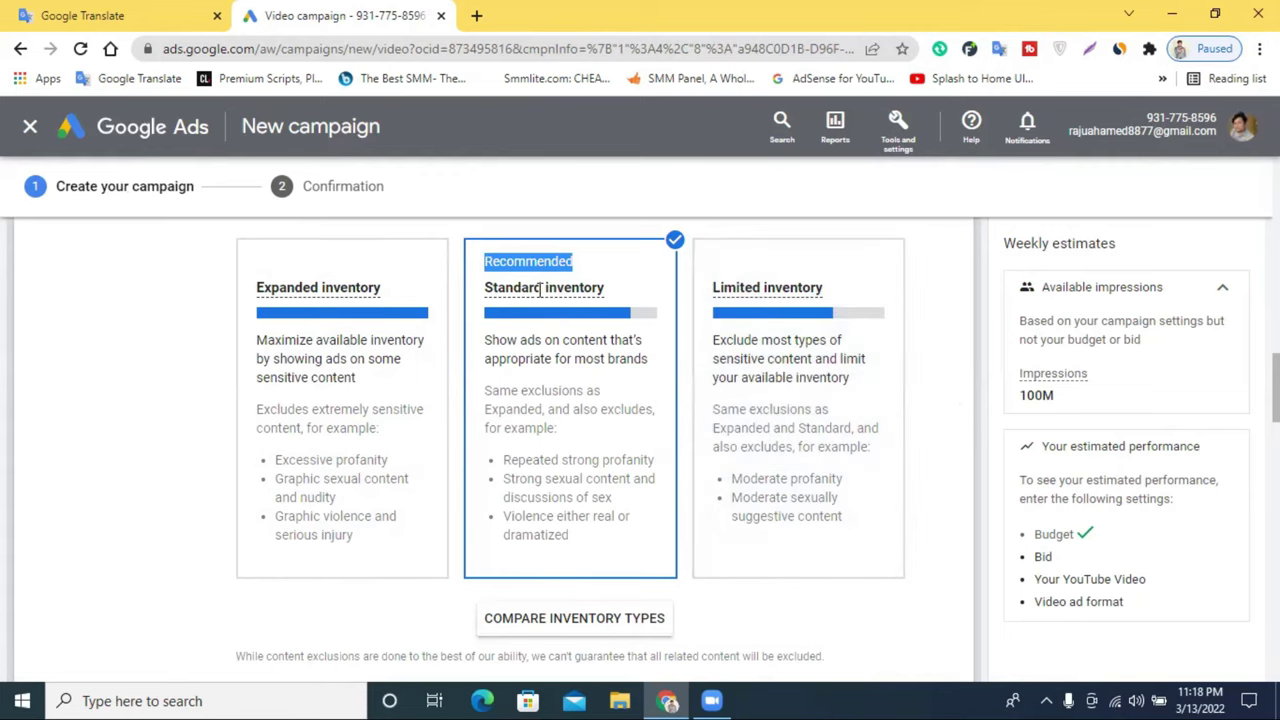
{"action": "left_click", "coordinate": [147, 319]}
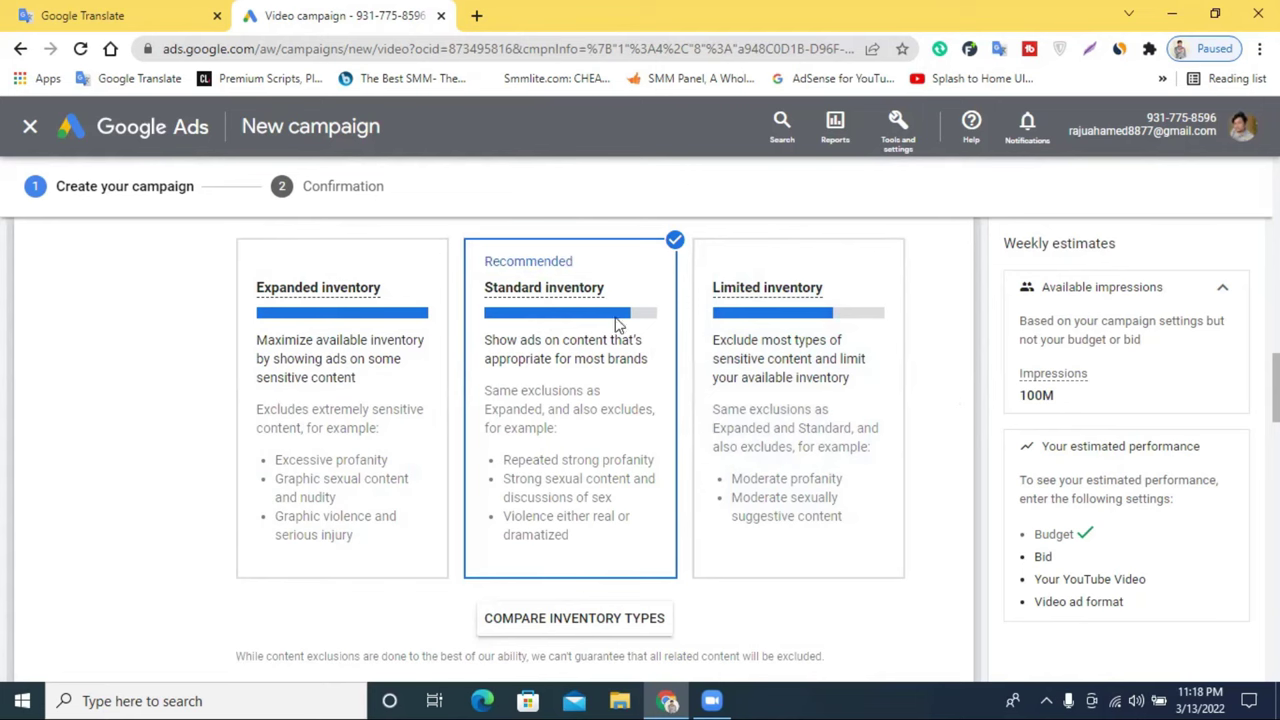
{"action": "scroll", "coordinate": [560, 350], "scroll_direction": "down", "scroll_amount": 3}
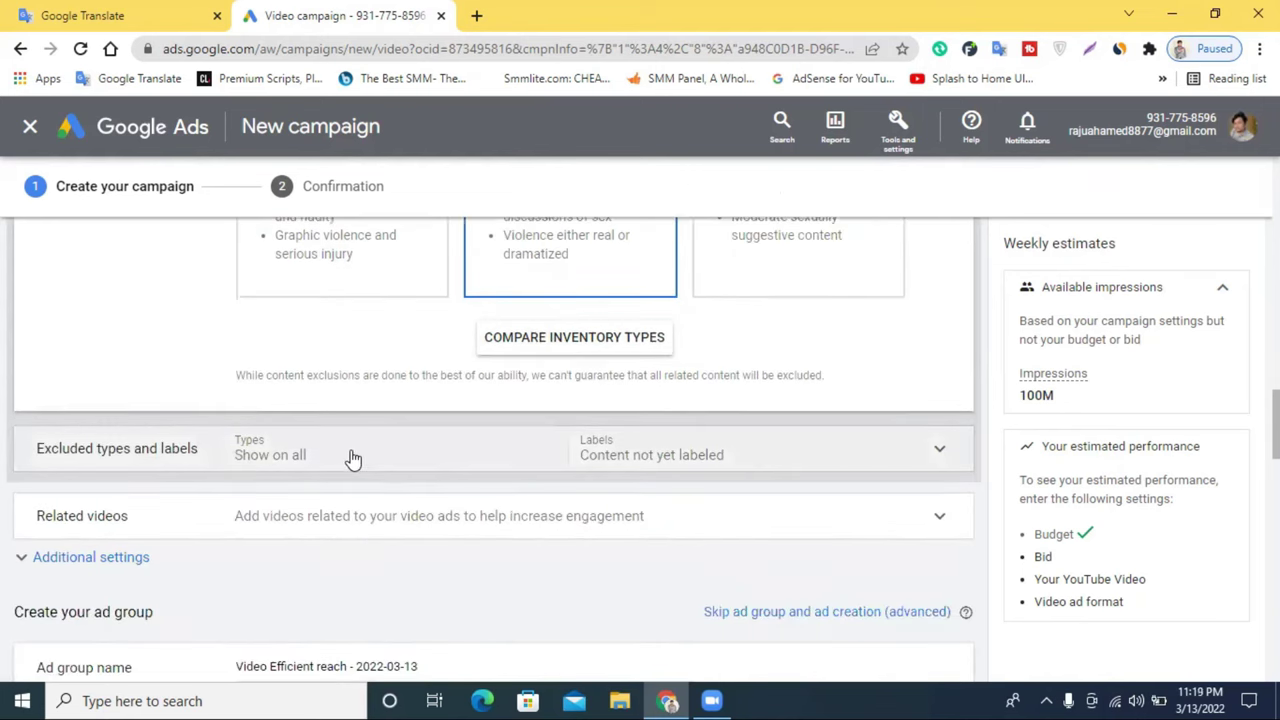
Step: Exclude Embedded YouTube videos and Live streaming videos from the campaign's content
{"action": "left_click", "coordinate": [352, 457]}
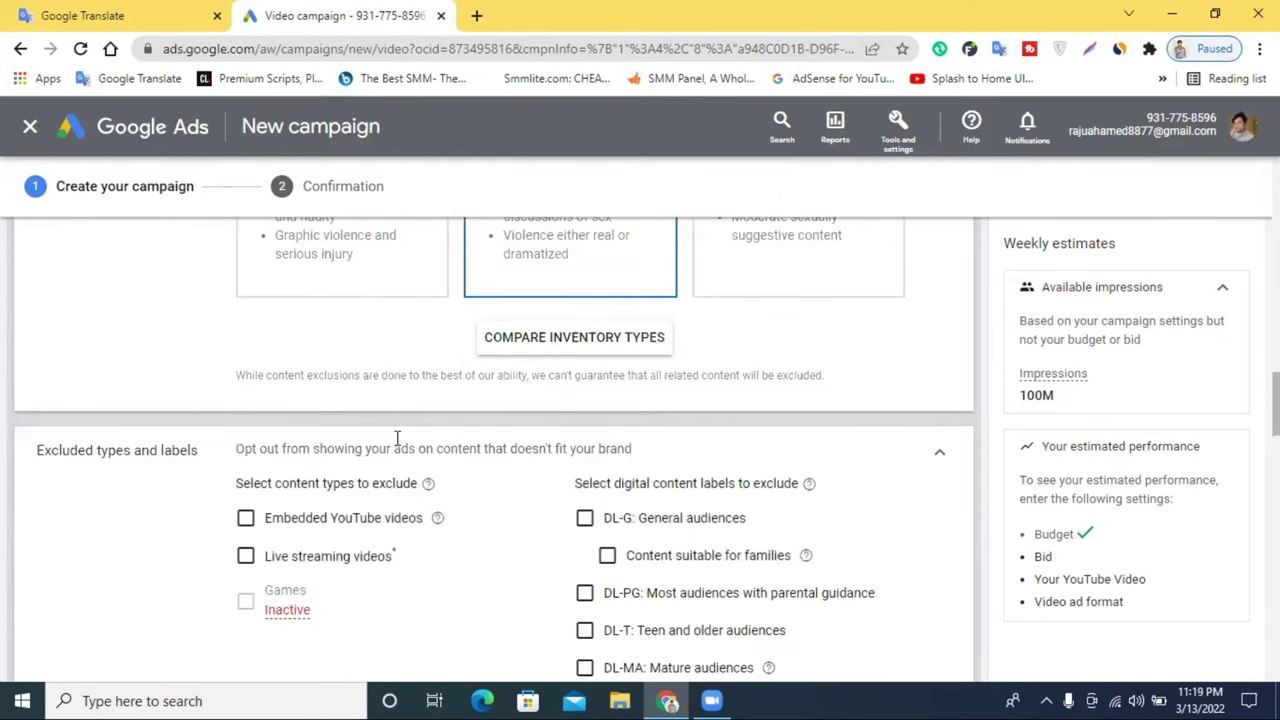
{"action": "scroll", "coordinate": [466, 430], "scroll_direction": "down", "scroll_amount": 3}
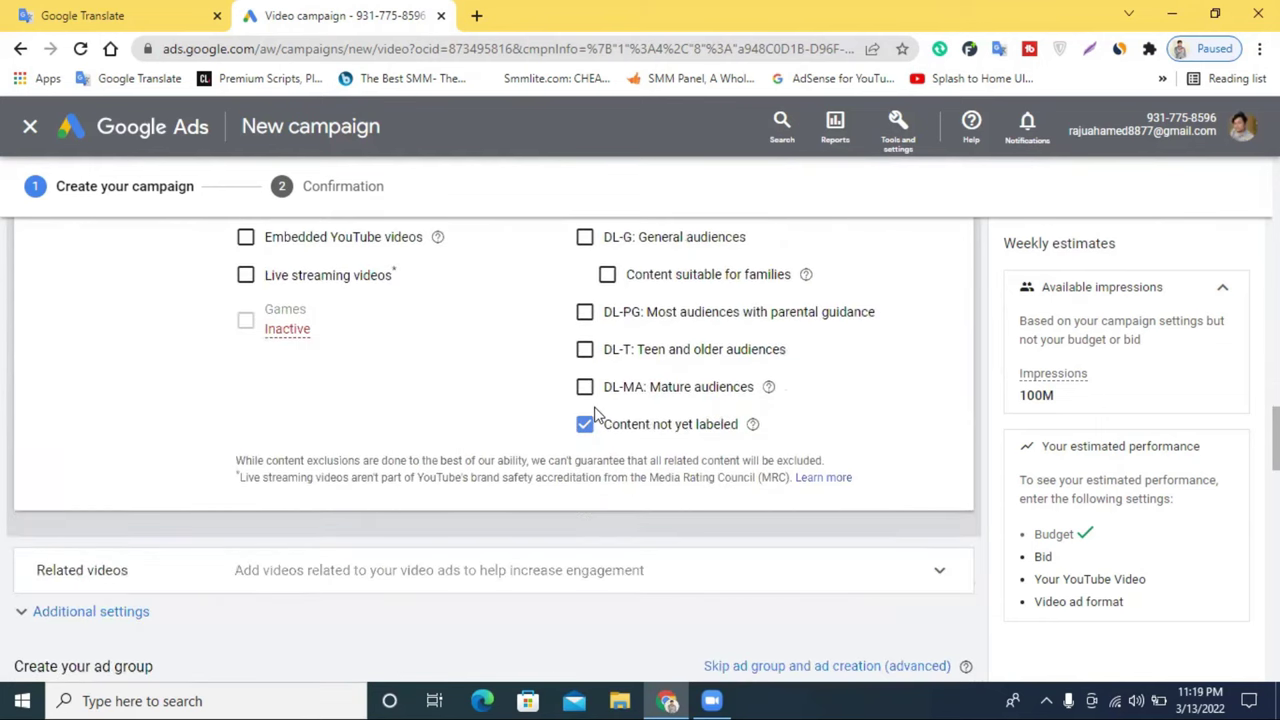
{"action": "scroll", "coordinate": [590, 412], "scroll_direction": "up", "scroll_amount": 1}
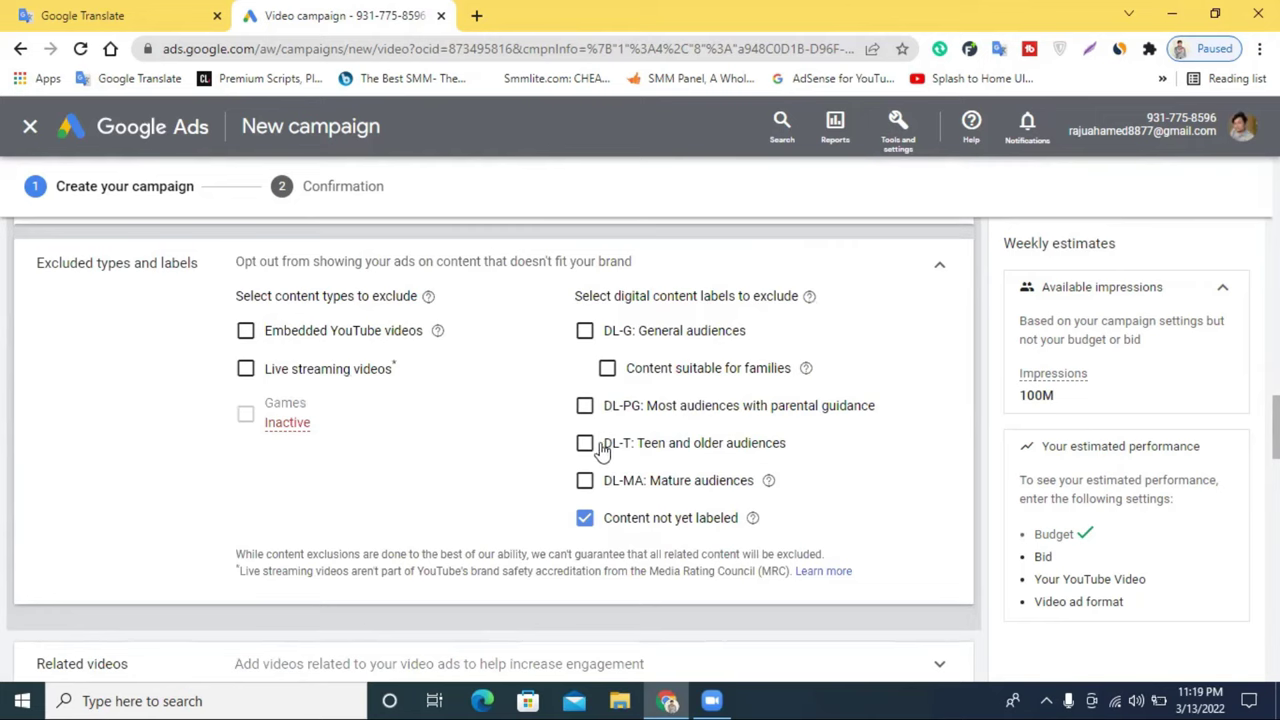
{"action": "left_click", "coordinate": [246, 331]}
{"action": "left_click", "coordinate": [246, 369]}
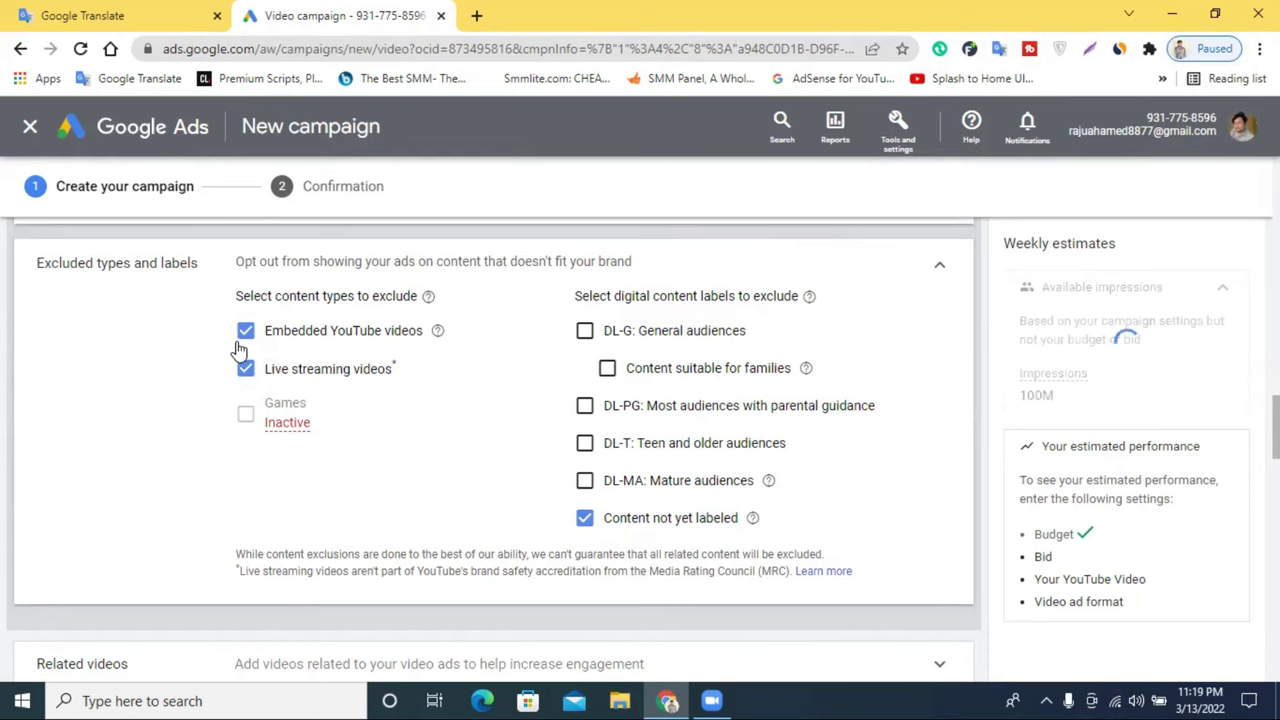
{"action": "left_click", "coordinate": [933, 266]}
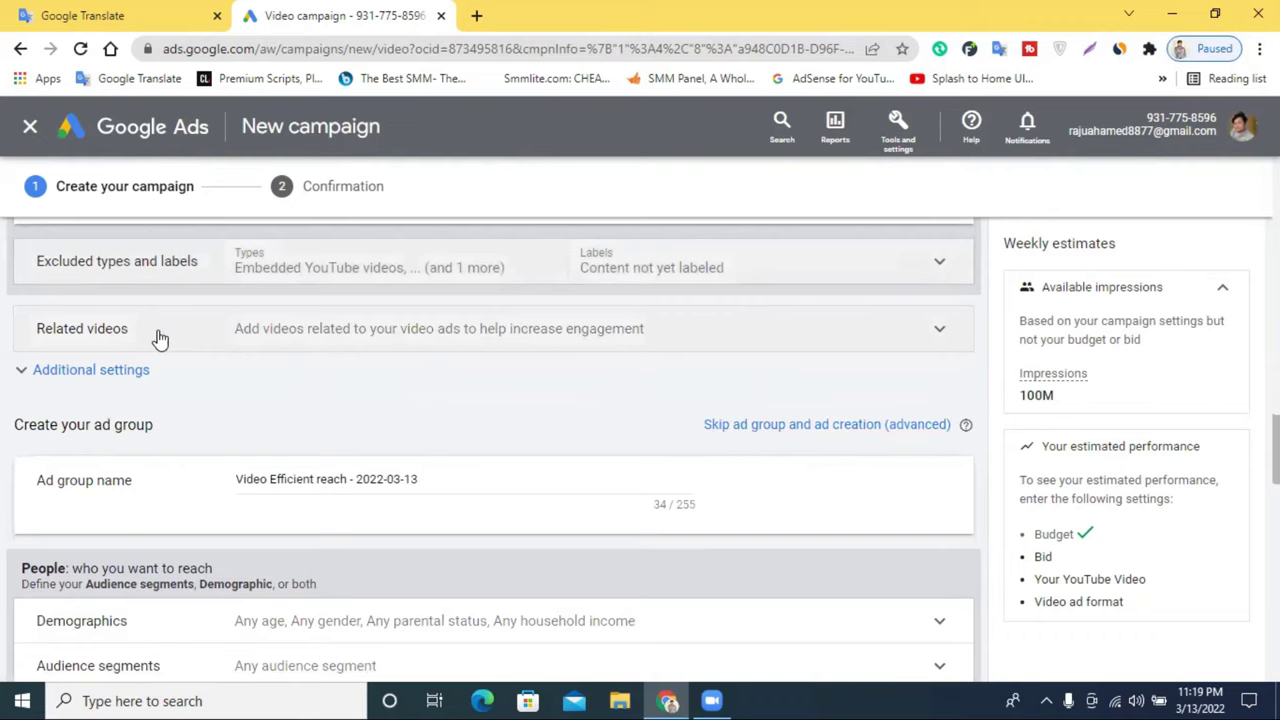
Step: Open the Related videos picker's search, then open a blank new browser tab
{"action": "left_click", "coordinate": [158, 338]}
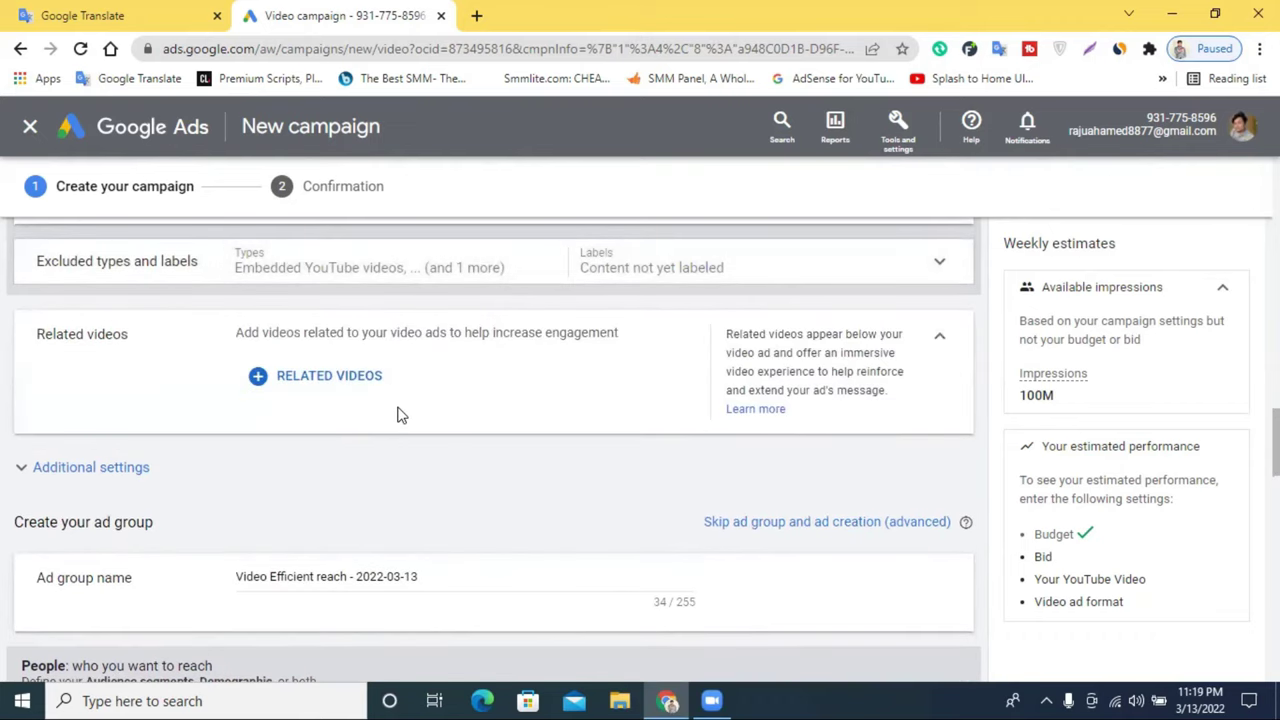
{"action": "left_click", "coordinate": [303, 376]}
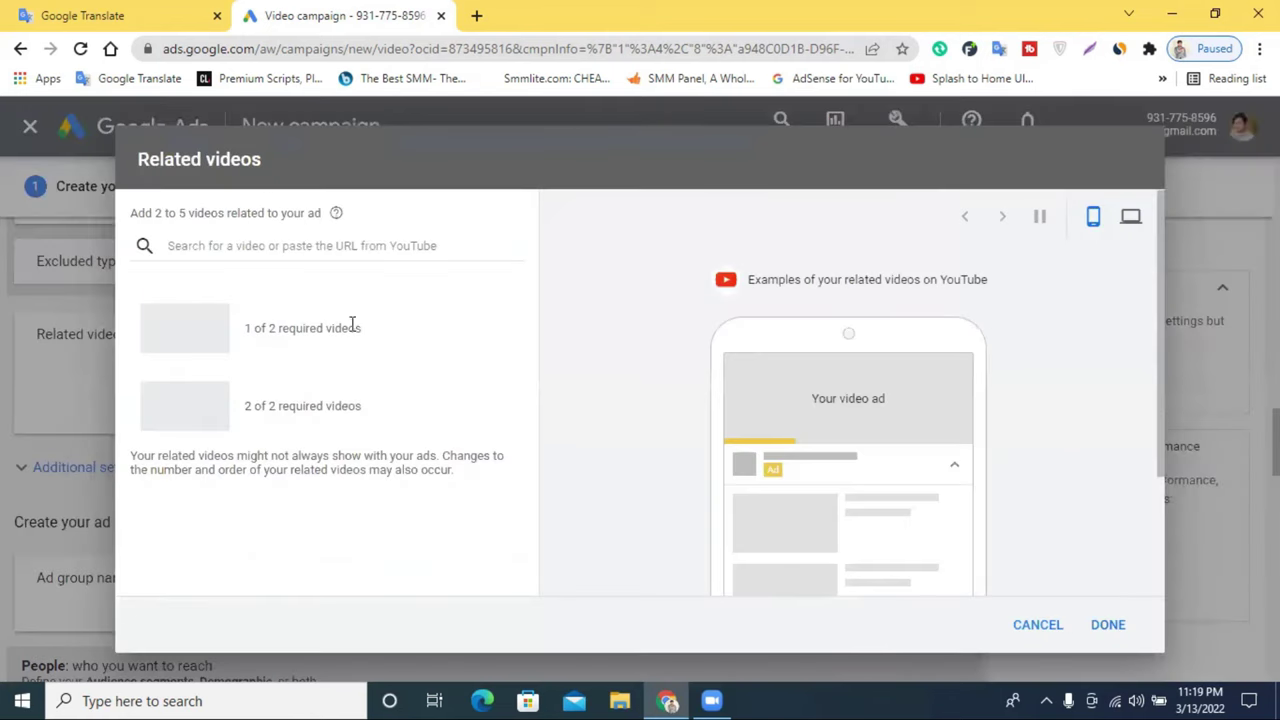
{"action": "left_click", "coordinate": [271, 247]}
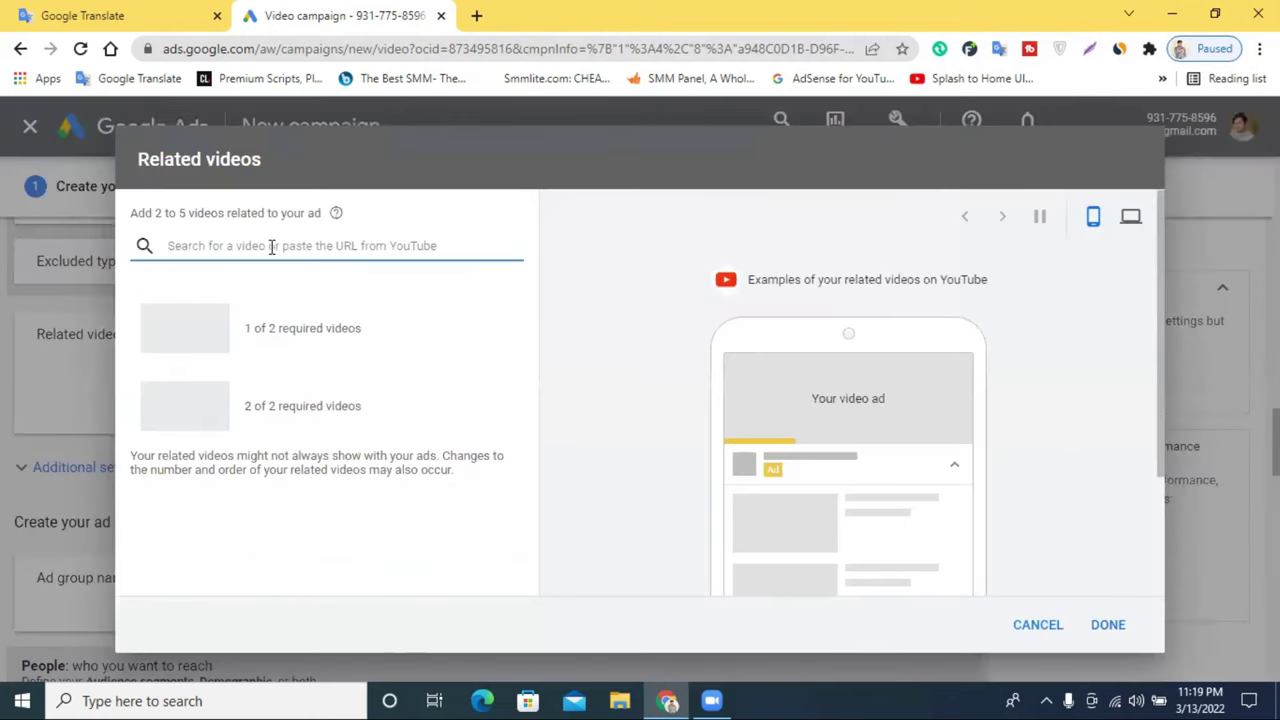
{"action": "left_click", "coordinate": [476, 15]}
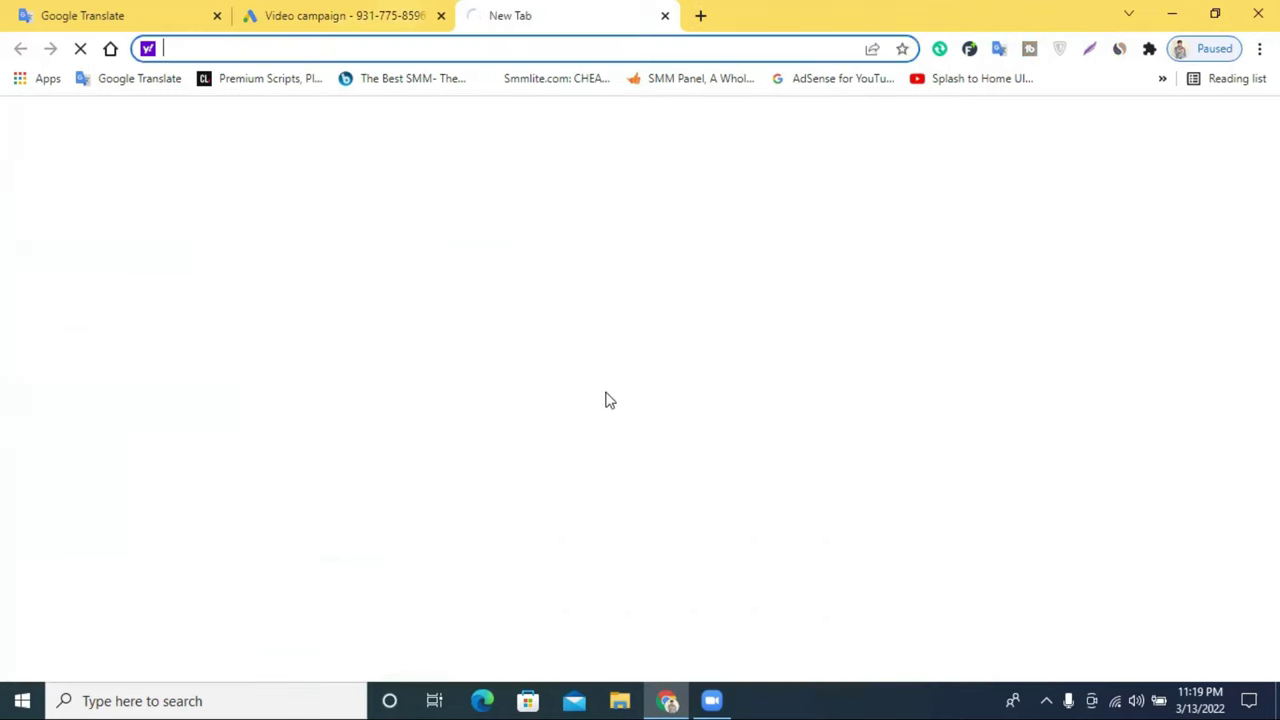
Step: Search YouTube for 'freelancer' and open that channel's videos page in a new tab
{"action": "left_click", "coordinate": [290, 14]}
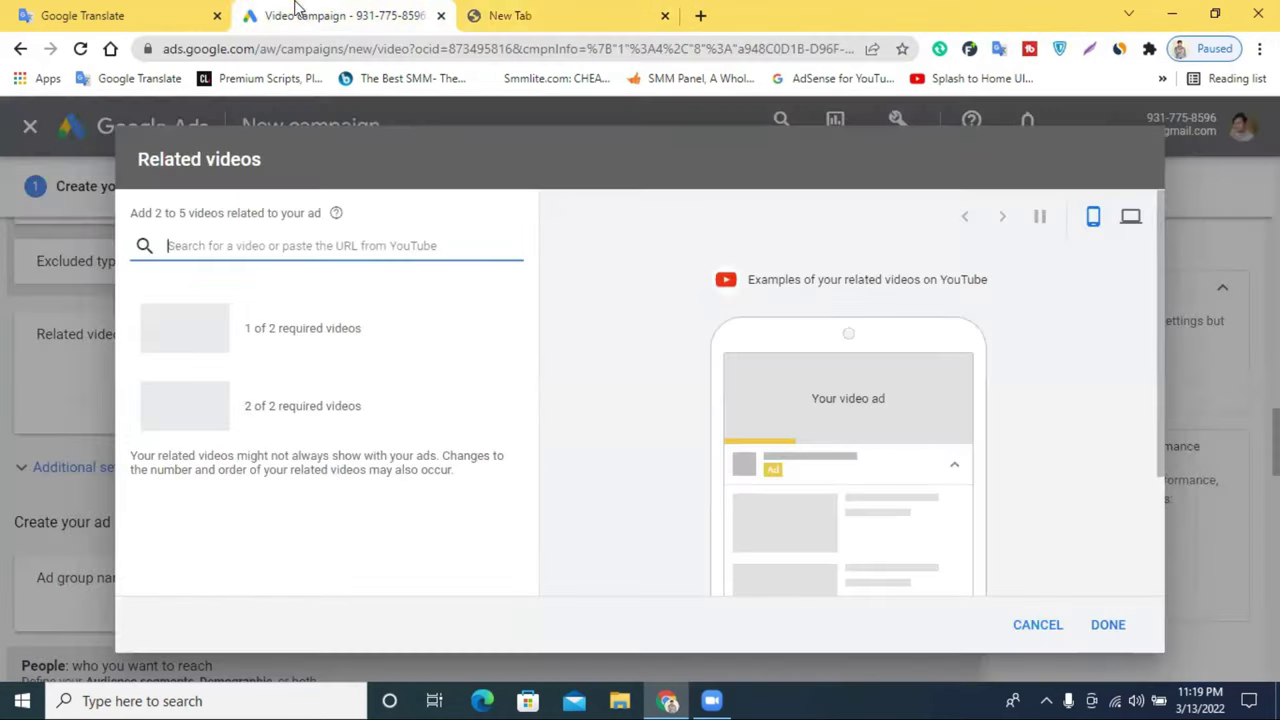
{"action": "left_click", "coordinate": [584, 8]}
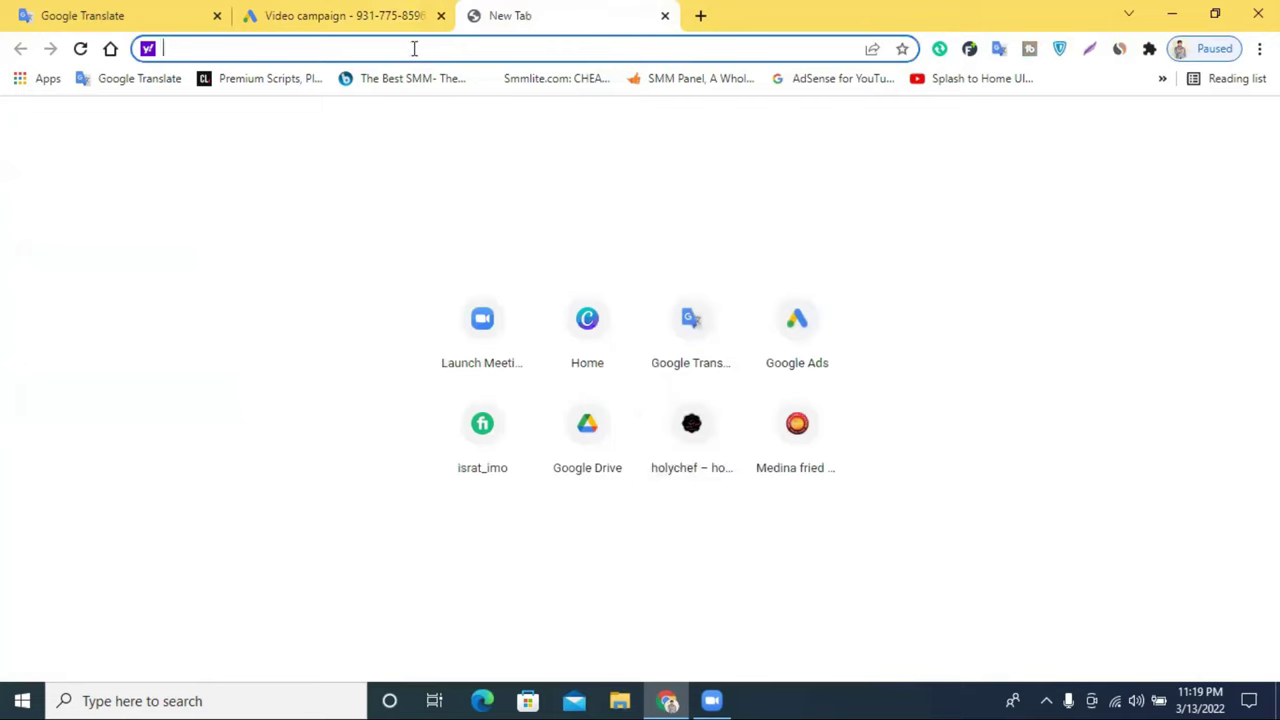
{"action": "type", "text": "free"}
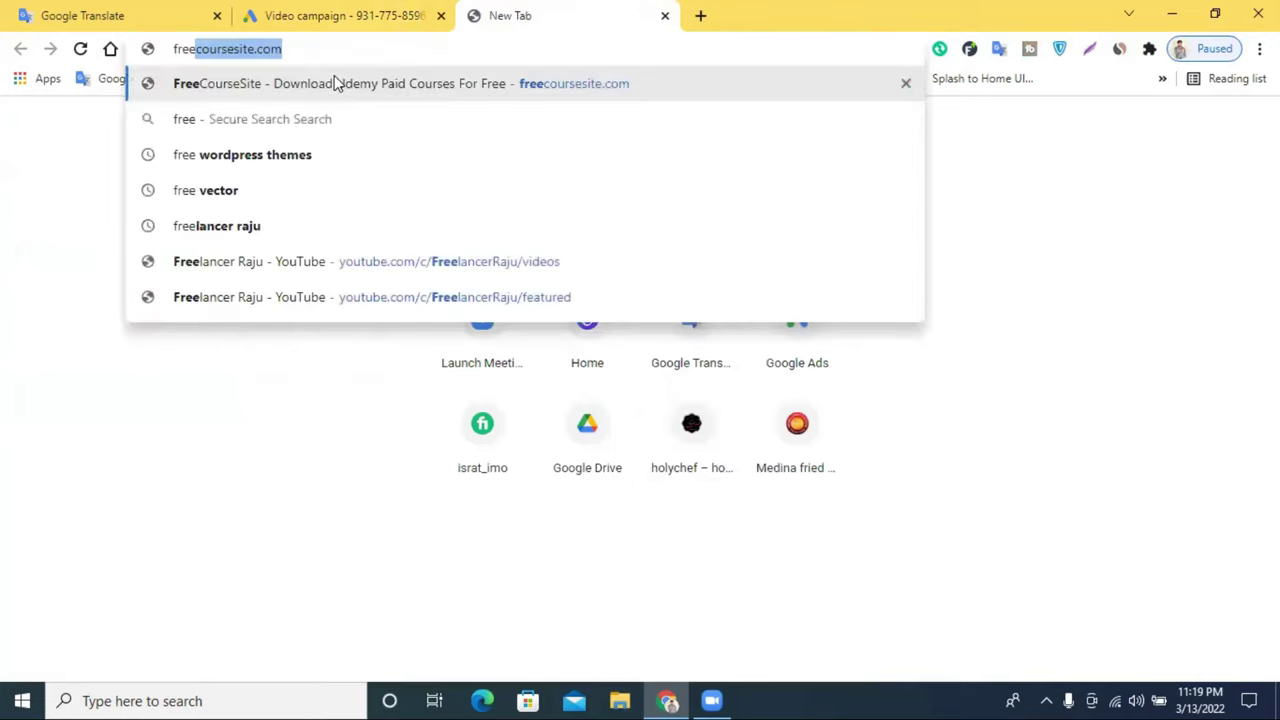
{"action": "type", "text": "lancer"}
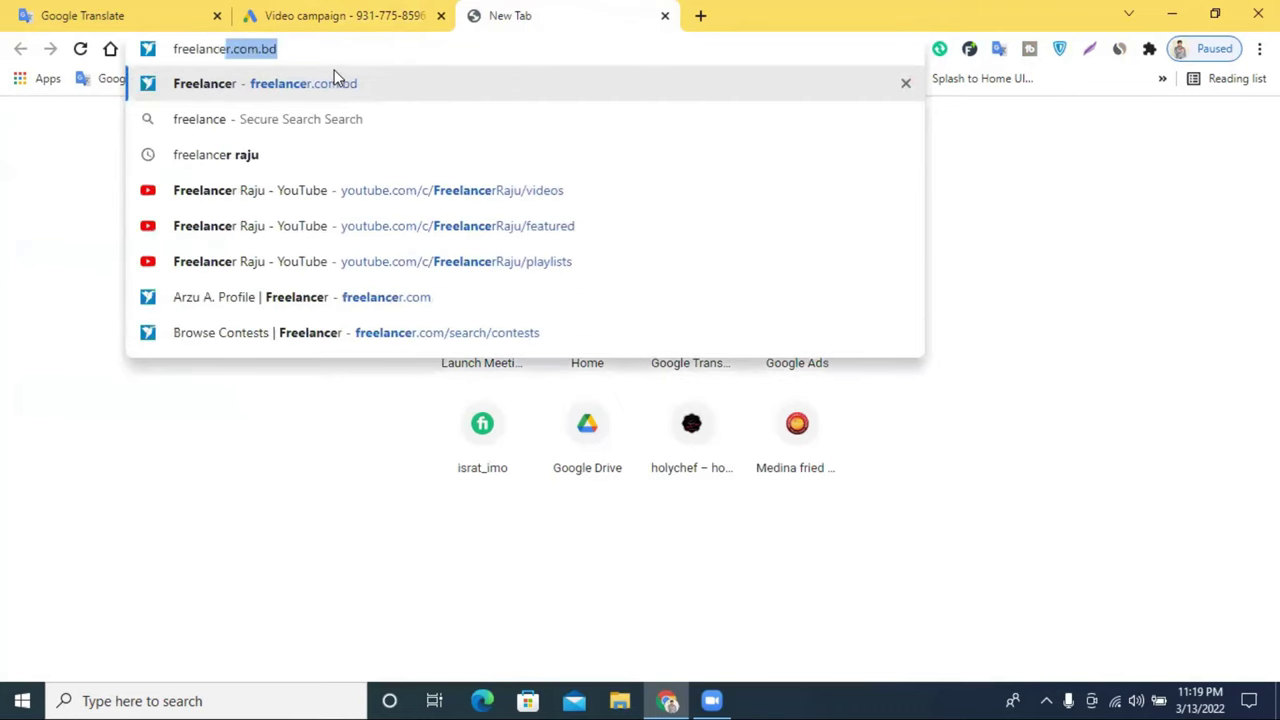
{"action": "left_click", "coordinate": [302, 192]}
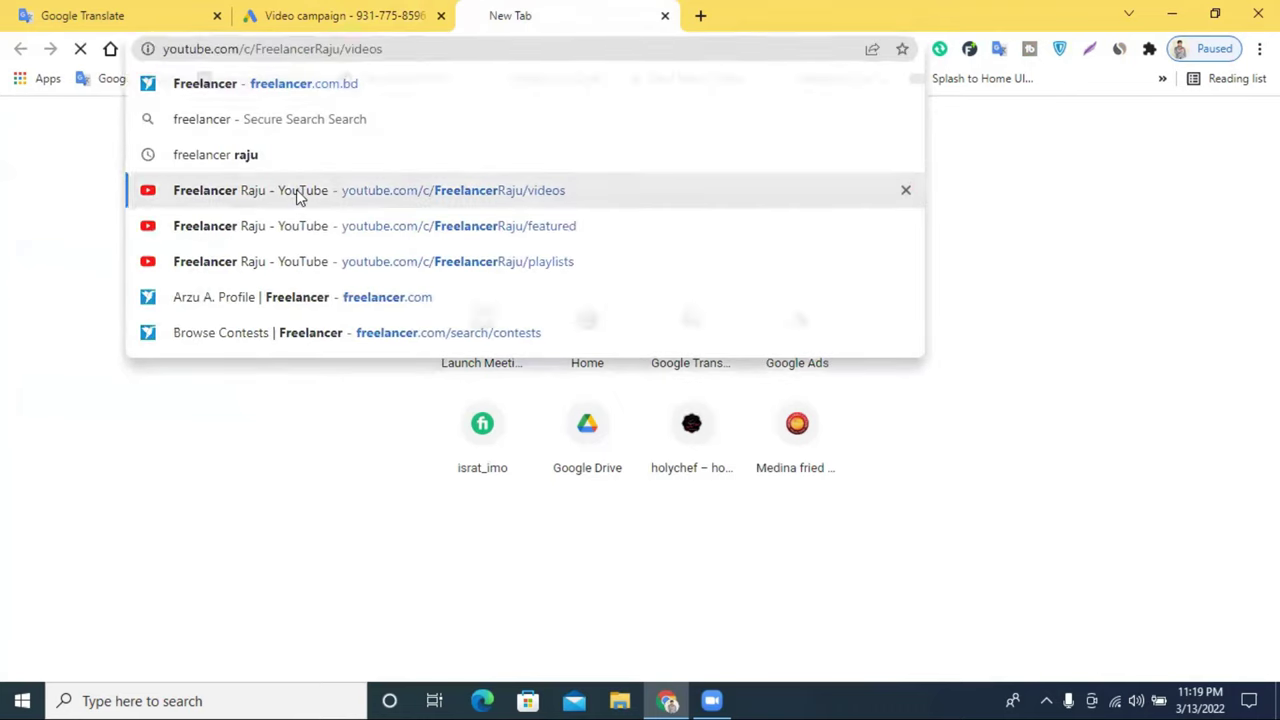
{"action": "left_click", "coordinate": [355, 10]}
{"action": "left_click", "coordinate": [545, 12]}
{"action": "left_click", "coordinate": [307, 10]}
{"action": "left_click", "coordinate": [526, 10]}
{"action": "left_click", "coordinate": [280, 10]}
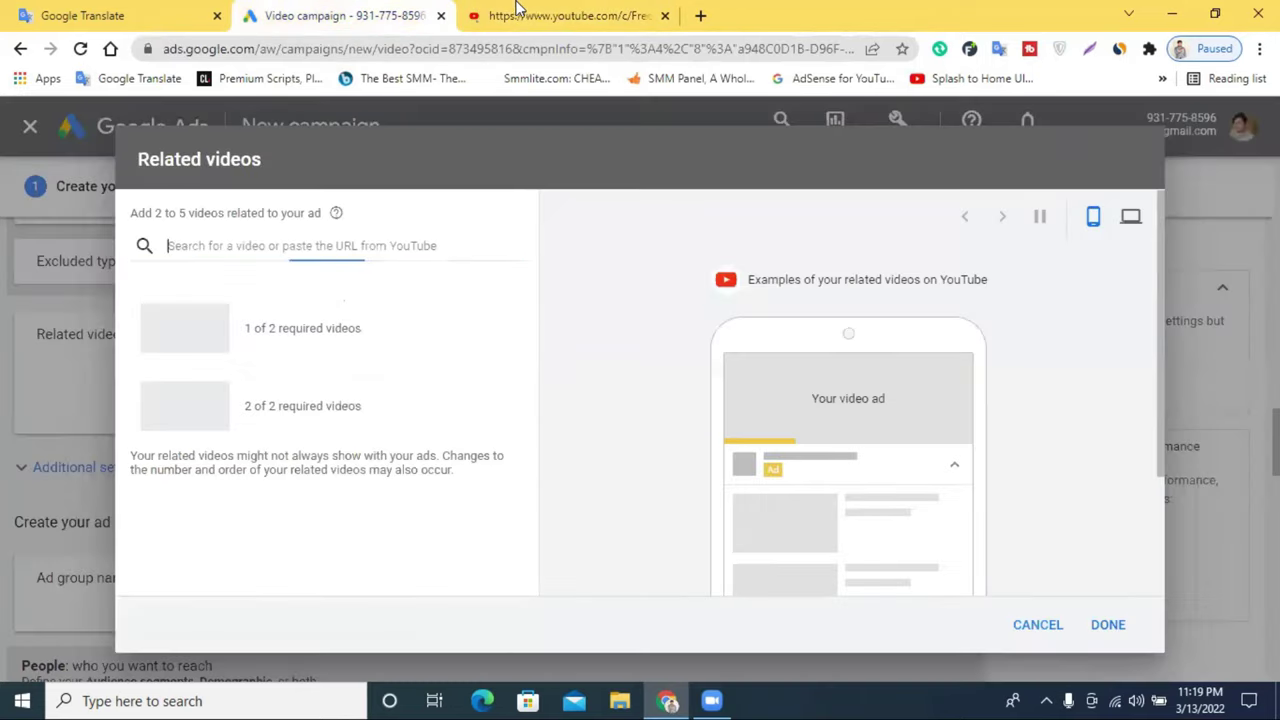
{"action": "left_click", "coordinate": [560, 10]}
{"action": "left_click", "coordinate": [320, 12]}
{"action": "left_click", "coordinate": [567, 8]}
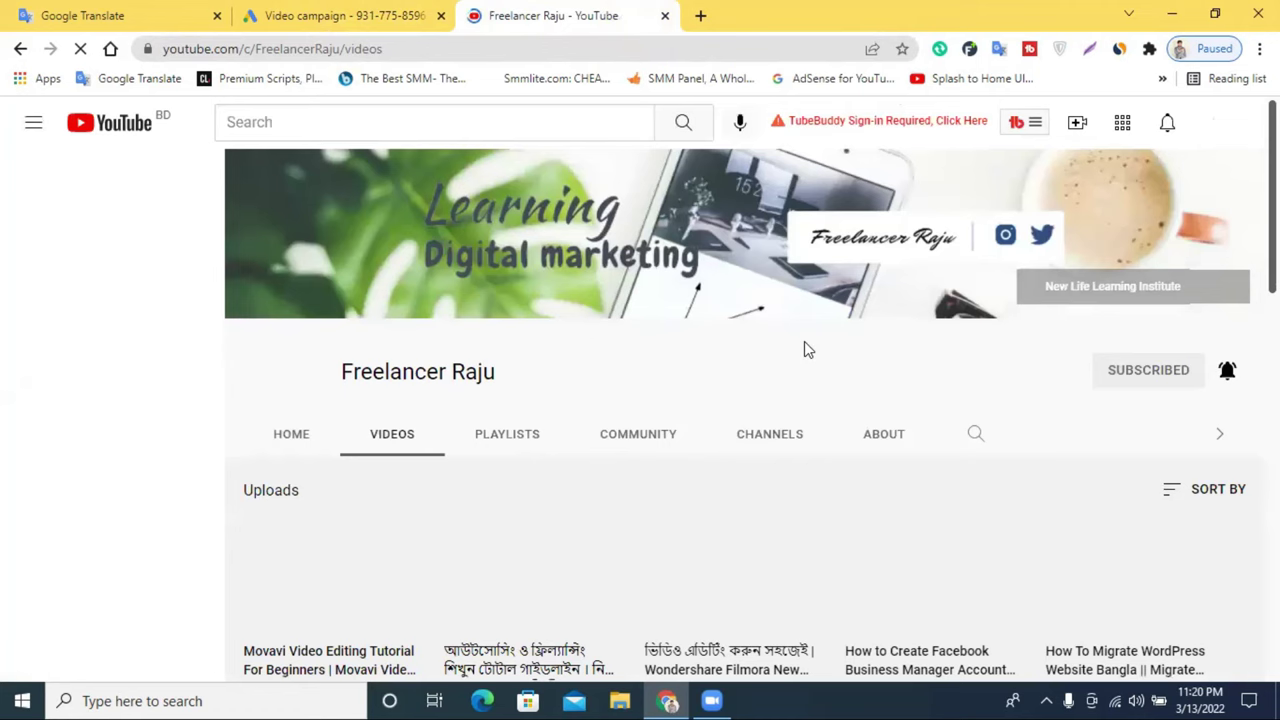
Step: Browse the channel's uploads, preview the Facebook Promotion Tutorial, and return to the videos list
{"action": "scroll", "coordinate": [1050, 503], "scroll_direction": "down", "scroll_amount": 3}
{"action": "scroll", "coordinate": [1050, 503], "scroll_direction": "up", "scroll_amount": 1}
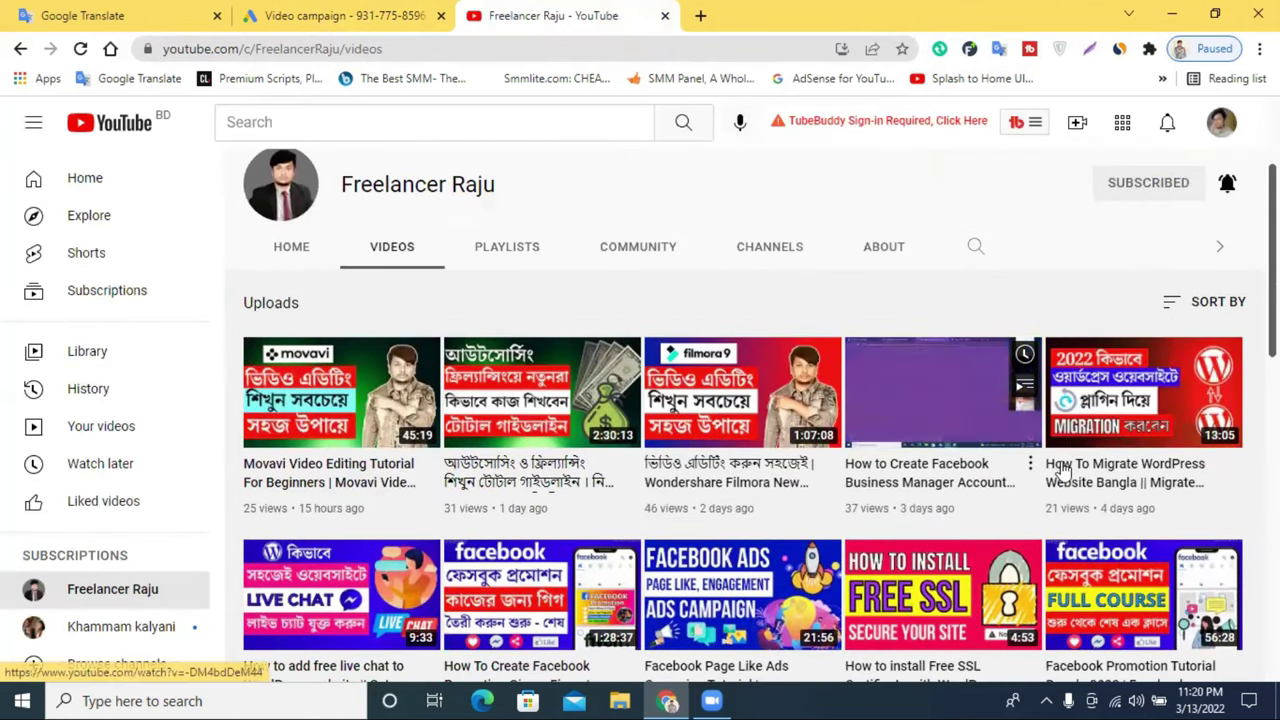
{"action": "scroll", "coordinate": [1058, 462], "scroll_direction": "down", "scroll_amount": 1}
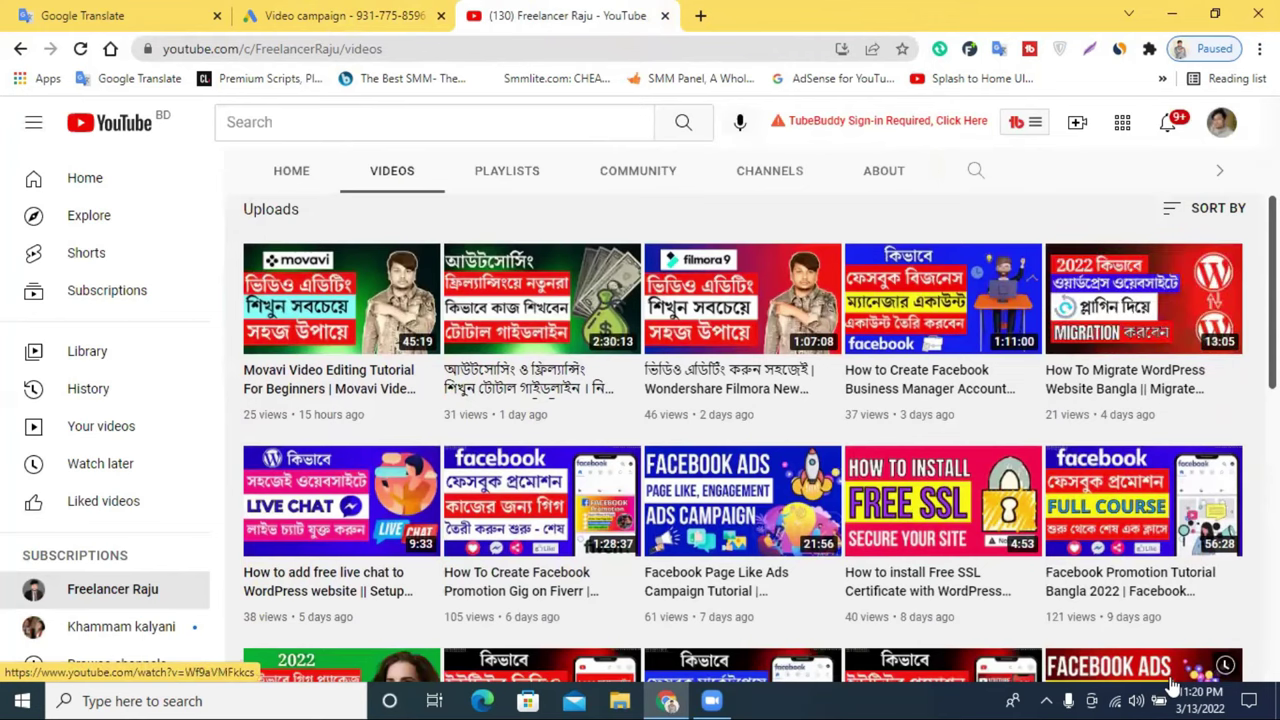
{"action": "scroll", "coordinate": [1112, 340], "scroll_direction": "down", "scroll_amount": 2}
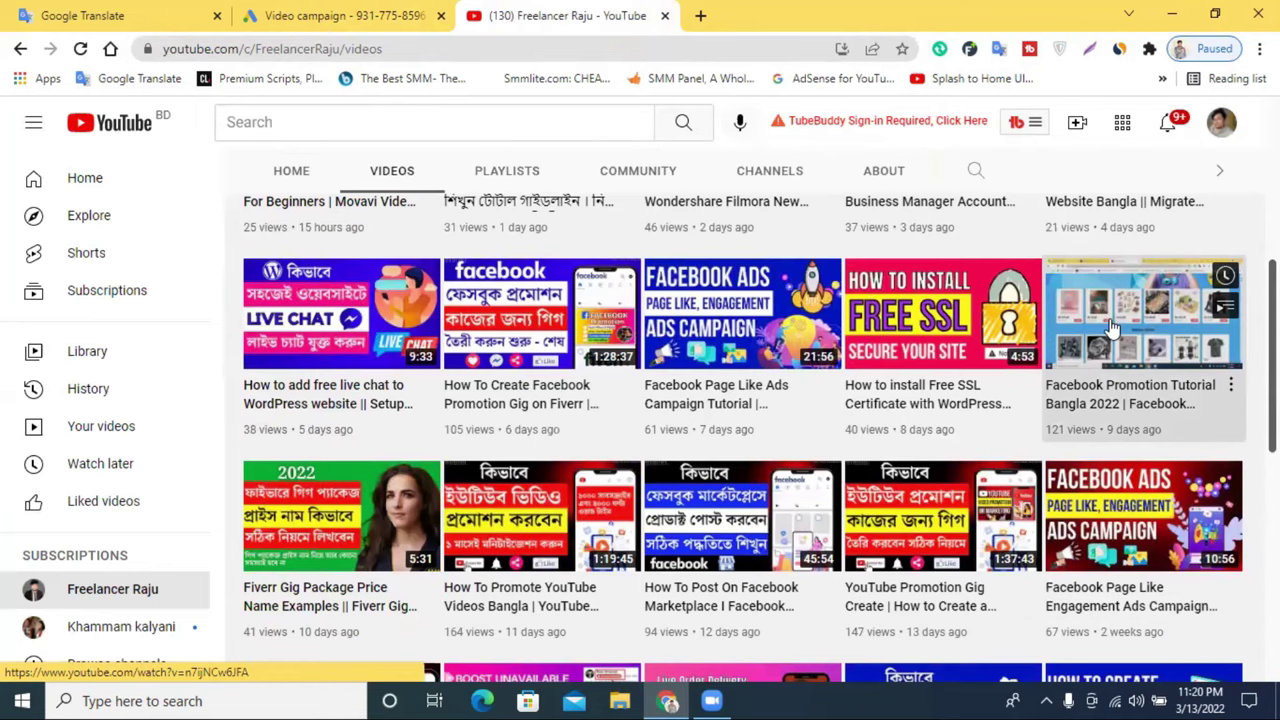
{"action": "left_click", "coordinate": [1110, 330]}
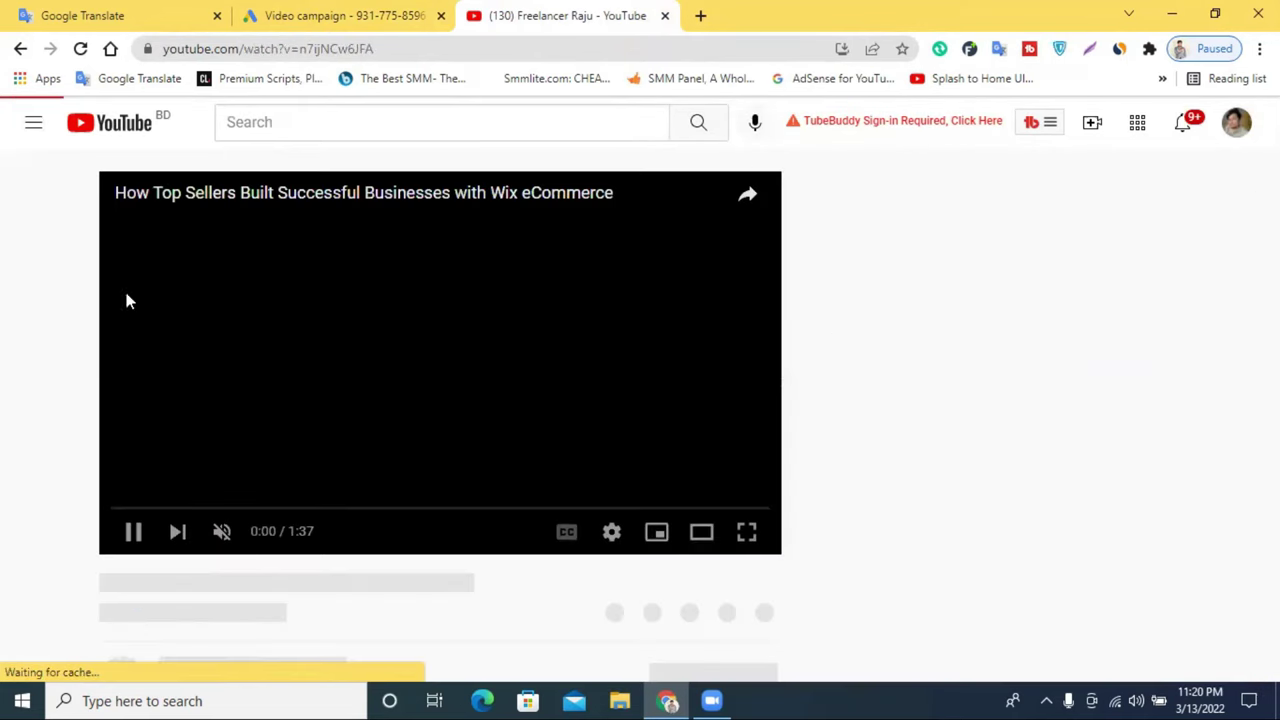
{"action": "left_click", "coordinate": [18, 52]}
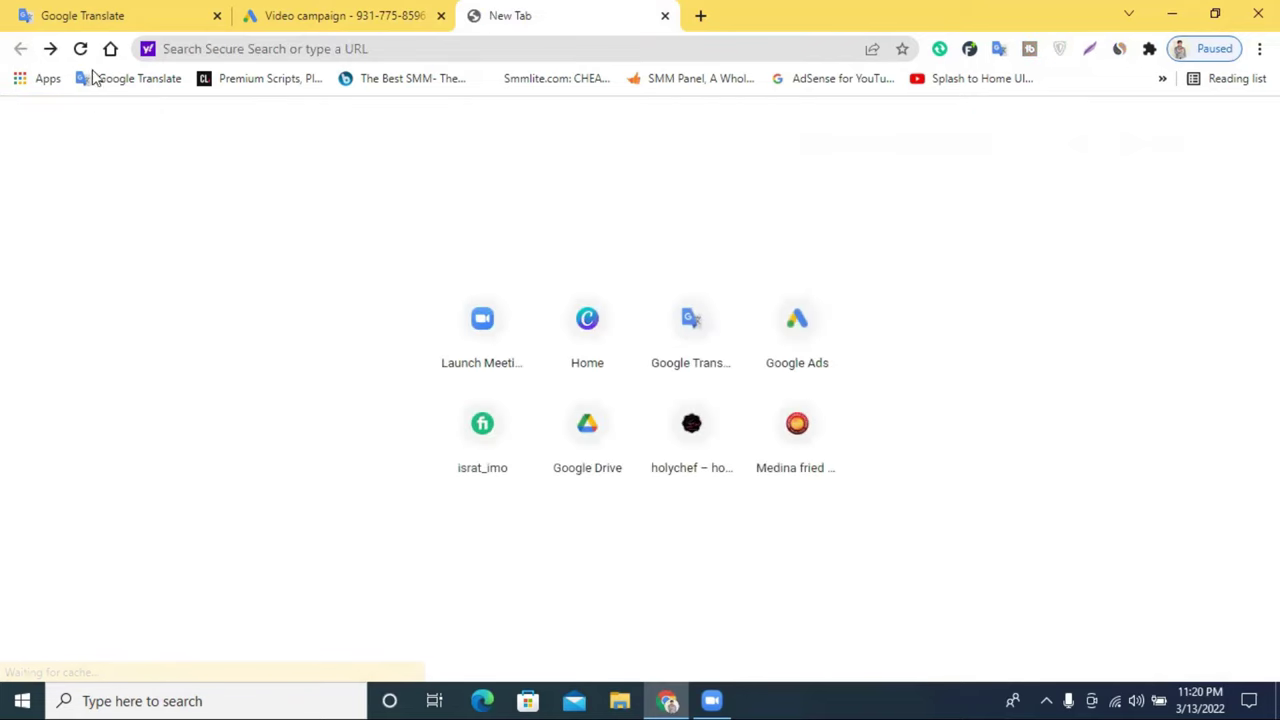
{"action": "left_click", "coordinate": [51, 49]}
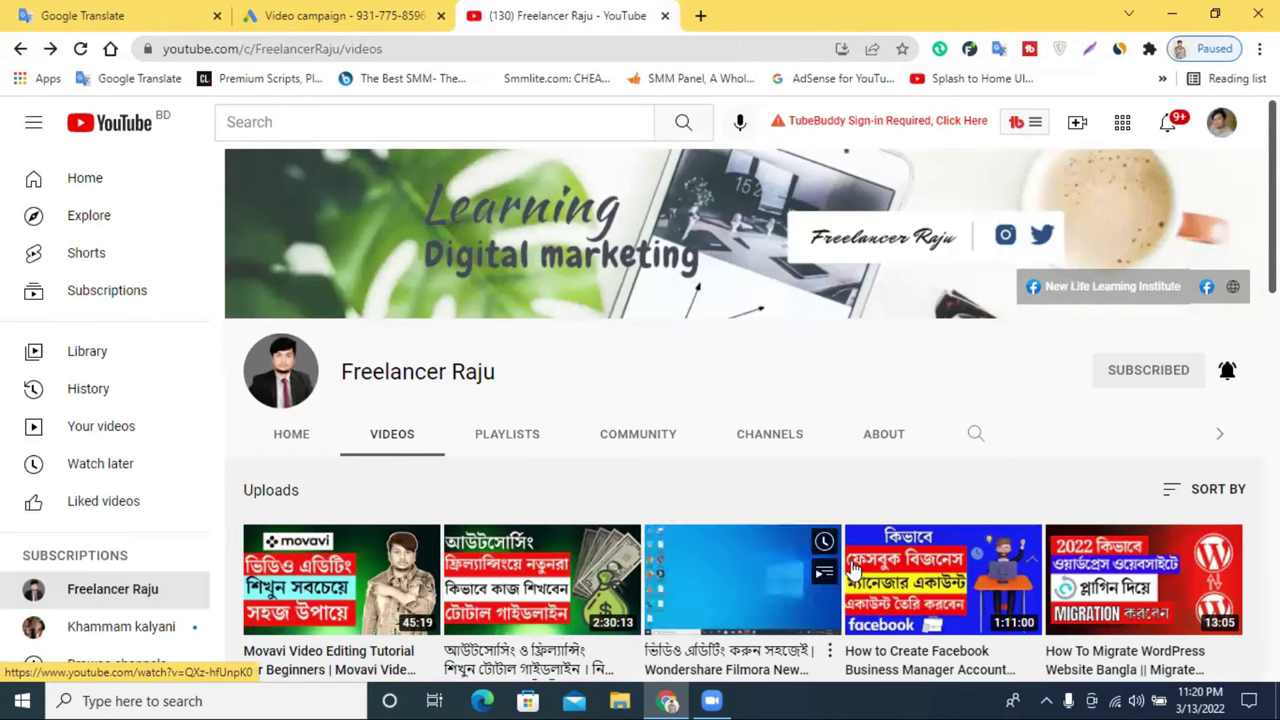
{"action": "scroll", "coordinate": [703, 580], "scroll_direction": "down", "scroll_amount": 1}
{"action": "scroll", "coordinate": [1150, 415], "scroll_direction": "down", "scroll_amount": 2}
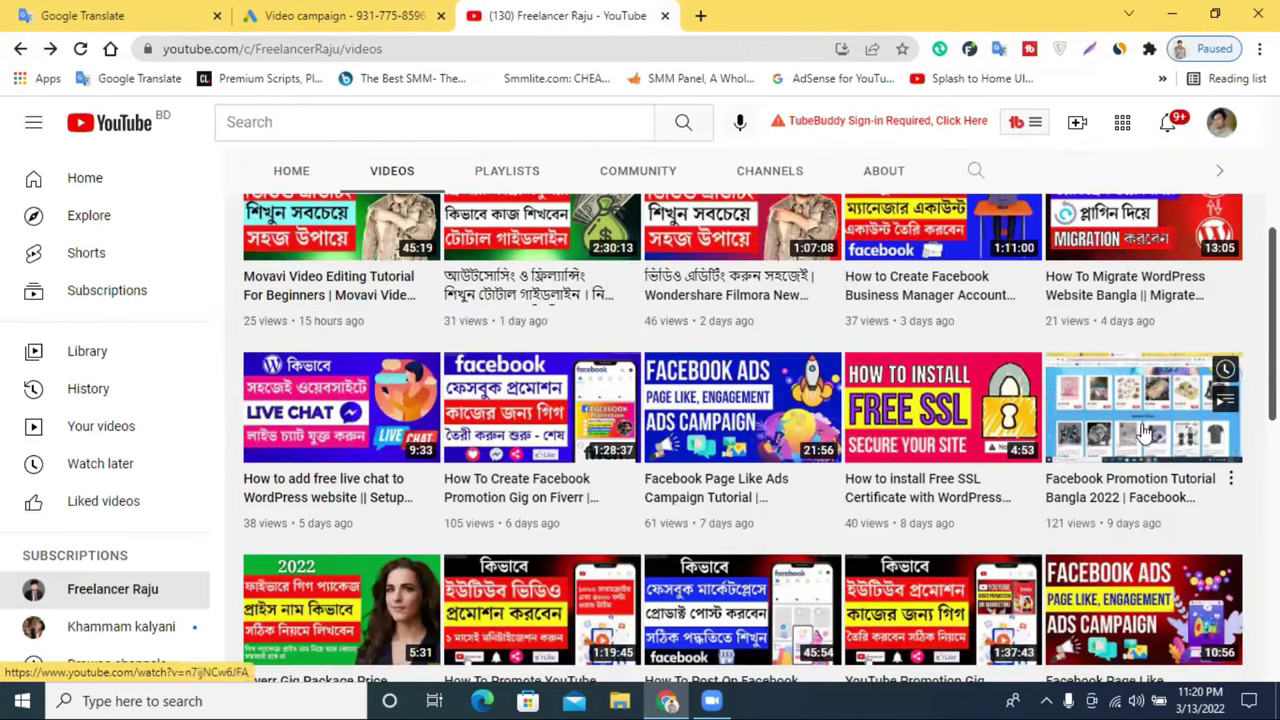
Step: Open the Facebook Promotion, Movavi and outsourcing videos in separate tabs
{"action": "right_click", "coordinate": [1150, 412]}
{"action": "left_click", "coordinate": [1150, 412]}
{"action": "scroll", "coordinate": [710, 310], "scroll_direction": "up", "scroll_amount": 1}
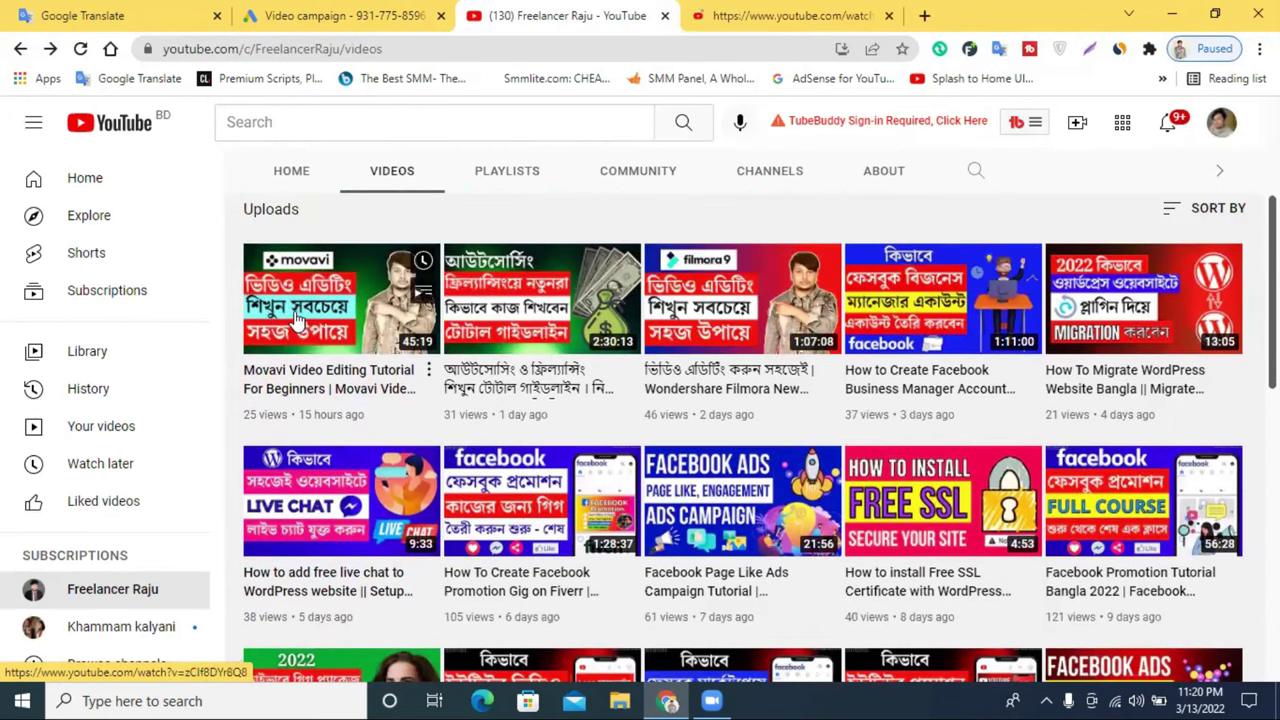
{"action": "right_click", "coordinate": [330, 311]}
{"action": "left_click", "coordinate": [382, 326]}
{"action": "right_click", "coordinate": [515, 290]}
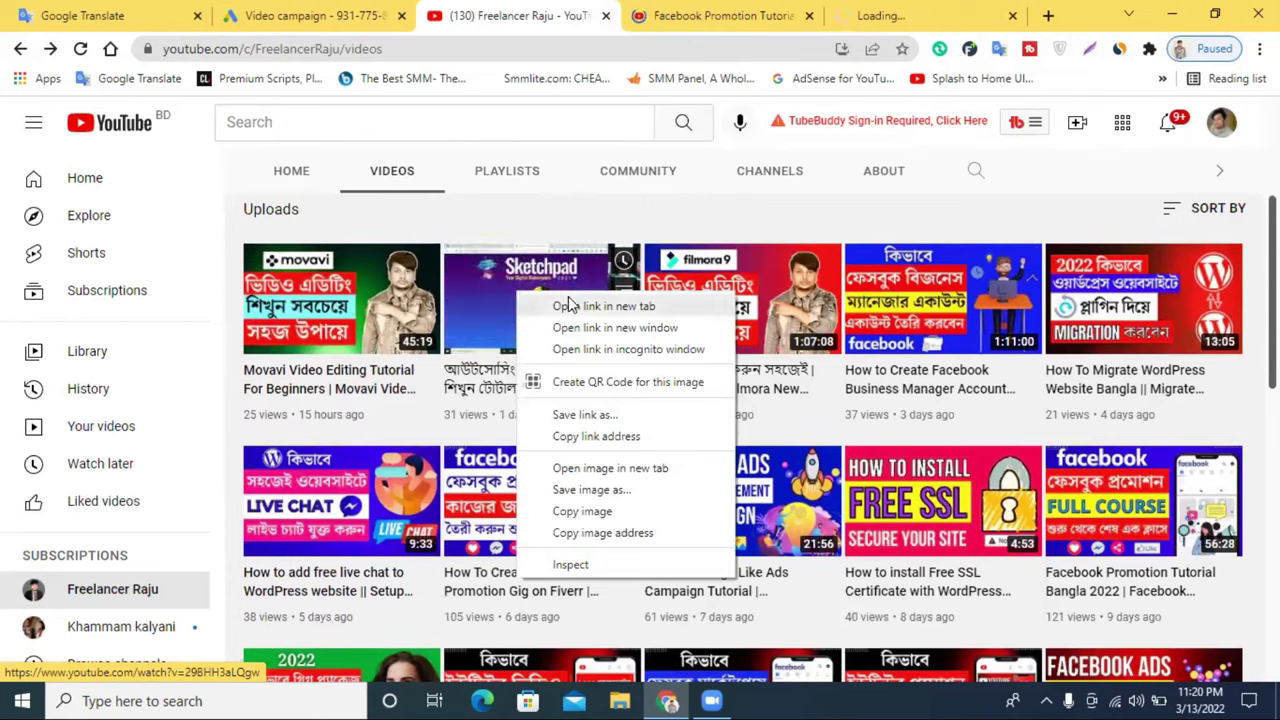
{"action": "left_click", "coordinate": [560, 304]}
Step: Copy the Facebook Promotion video's full URL and return to the campaign tab
{"action": "left_click", "coordinate": [600, 15]}
{"action": "left_click", "coordinate": [486, 50]}
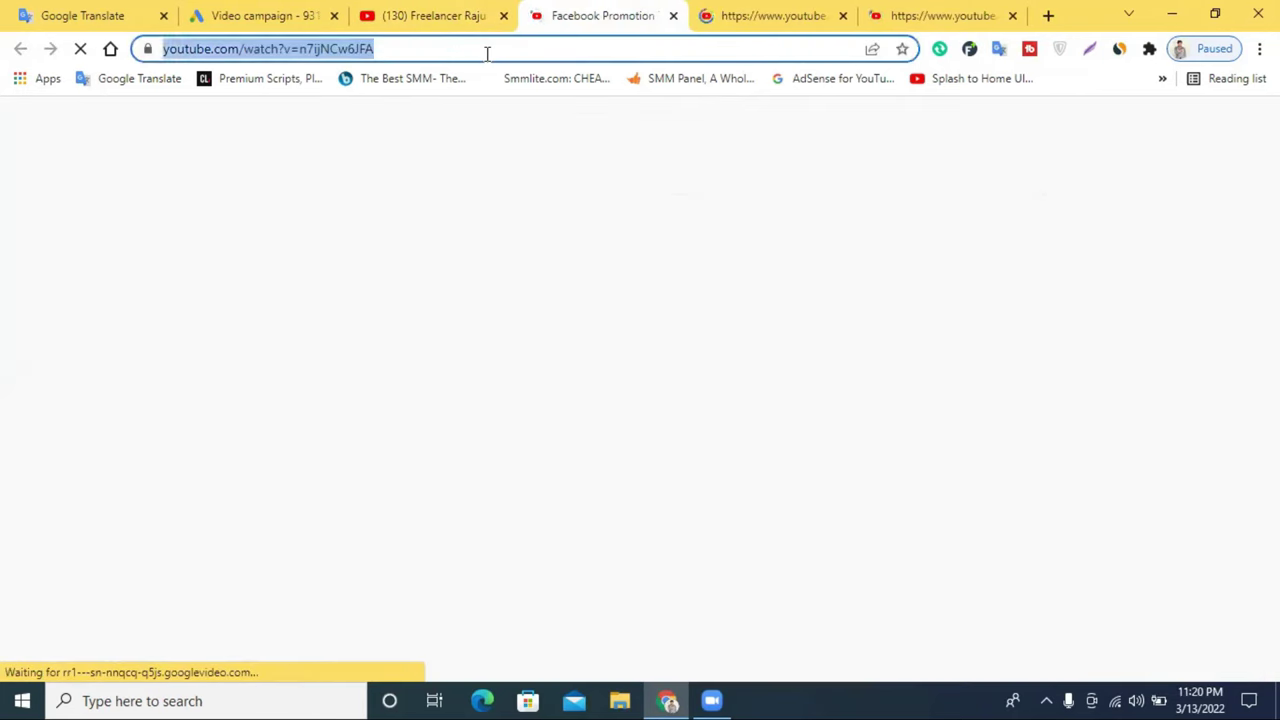
{"action": "double_click", "coordinate": [486, 50]}
{"action": "right_click", "coordinate": [487, 58]}
{"action": "left_click", "coordinate": [486, 51]}
{"action": "right_click", "coordinate": [487, 57]}
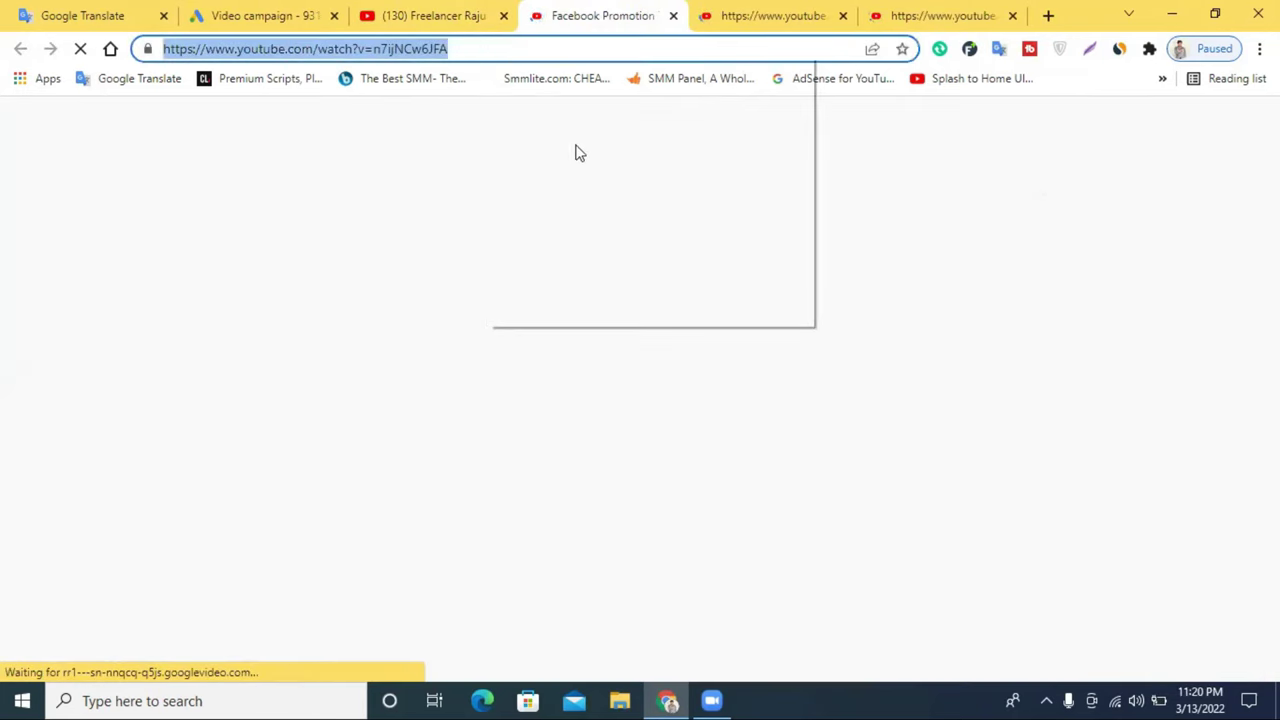
{"action": "left_click", "coordinate": [585, 160]}
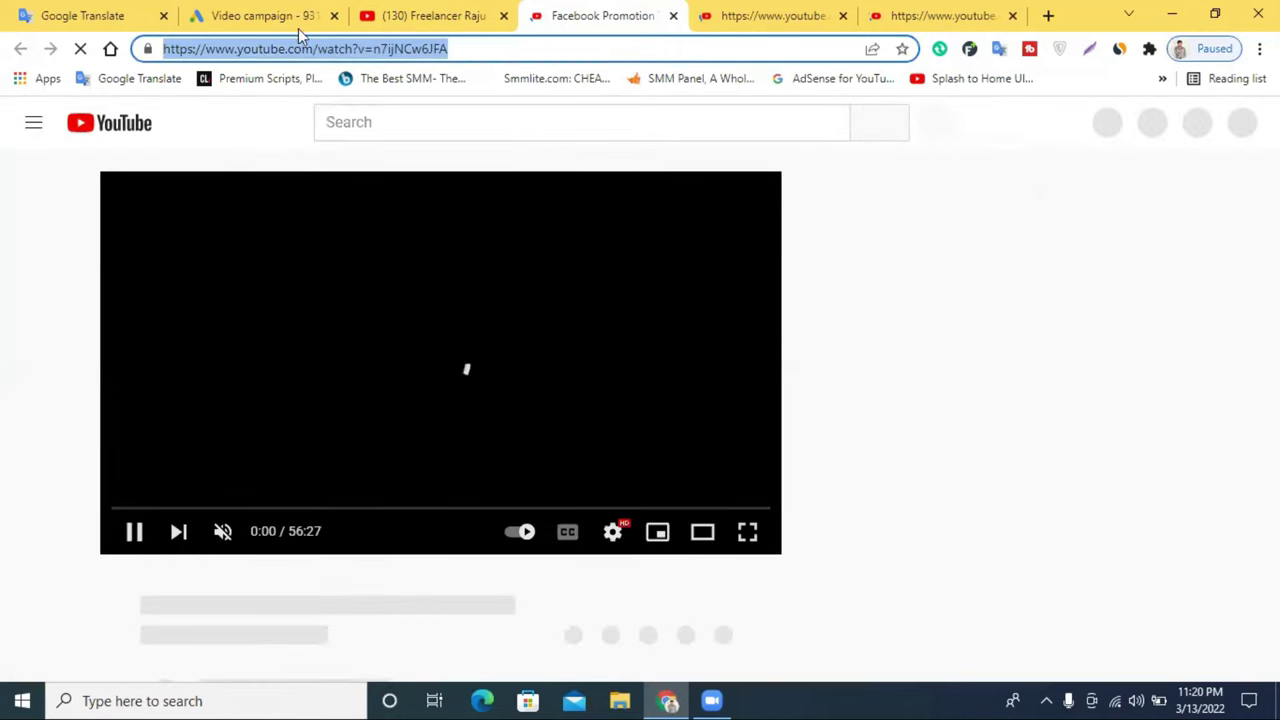
{"action": "key", "text": "ctrl+2"}
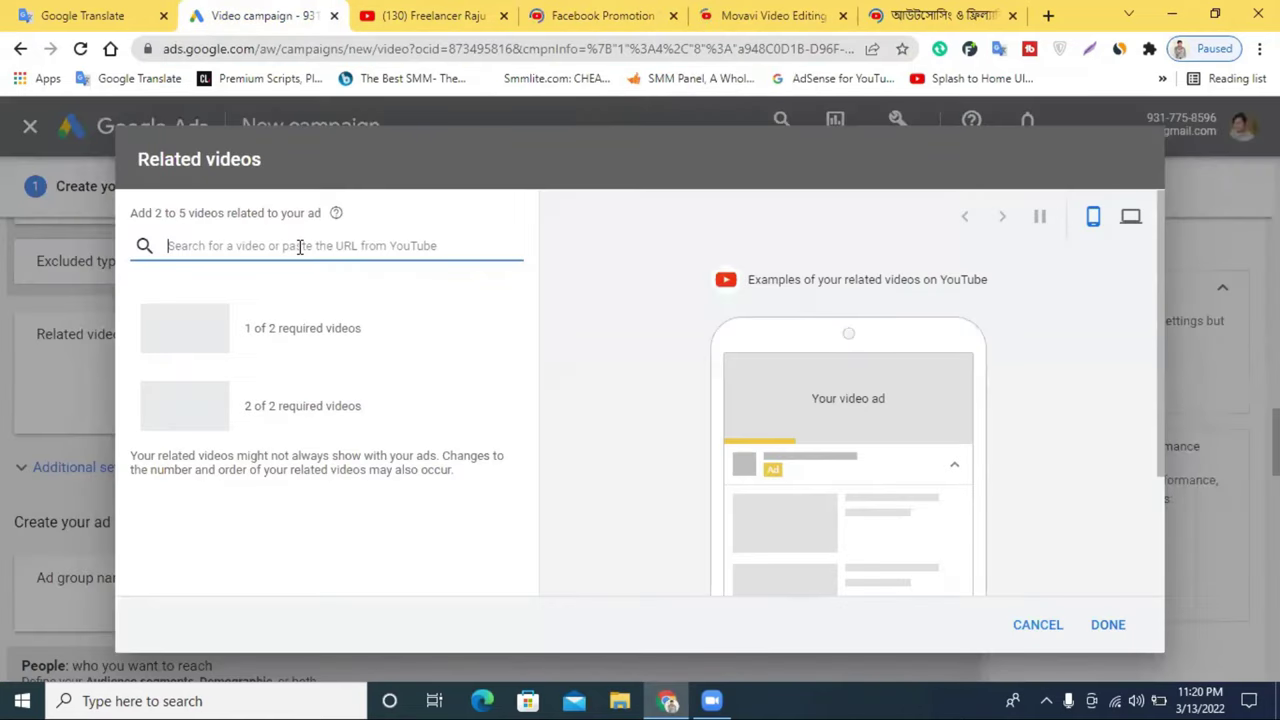
Step: Paste the Facebook Promotion Tutorial URL to add it as a related video, then close its tab
{"action": "key", "text": "ctrl+v"}
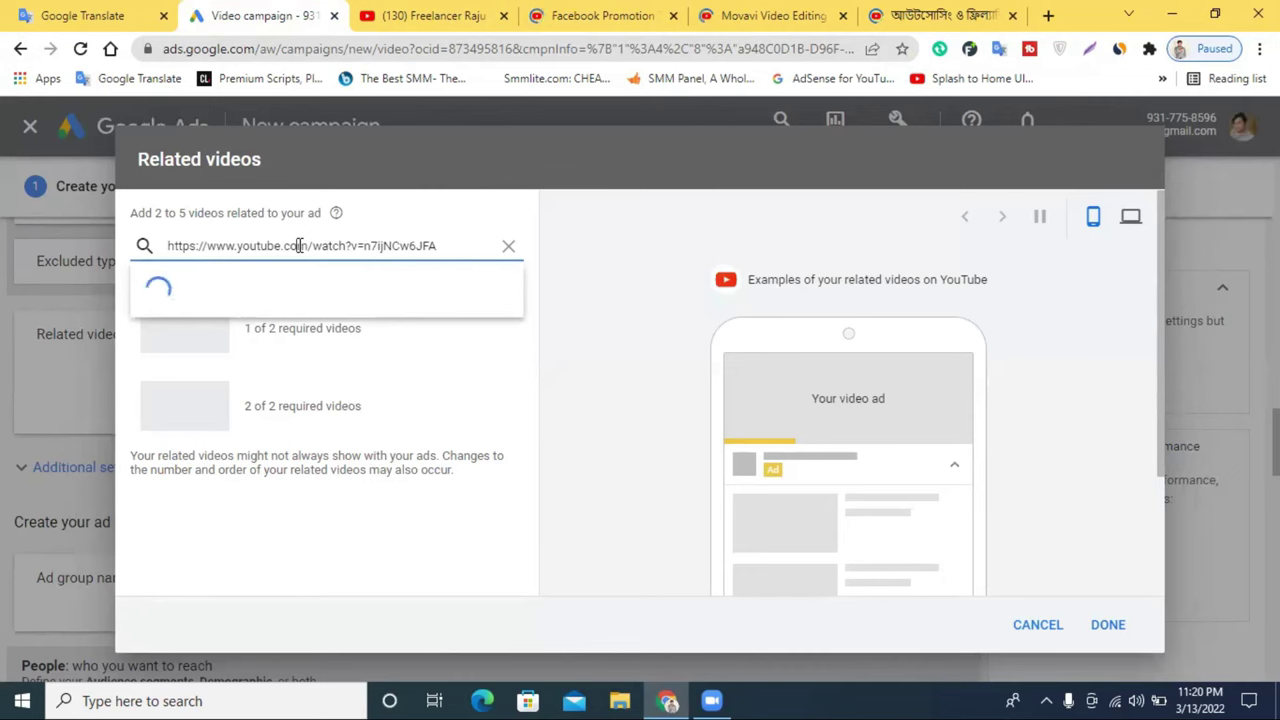
{"action": "left_click", "coordinate": [260, 292]}
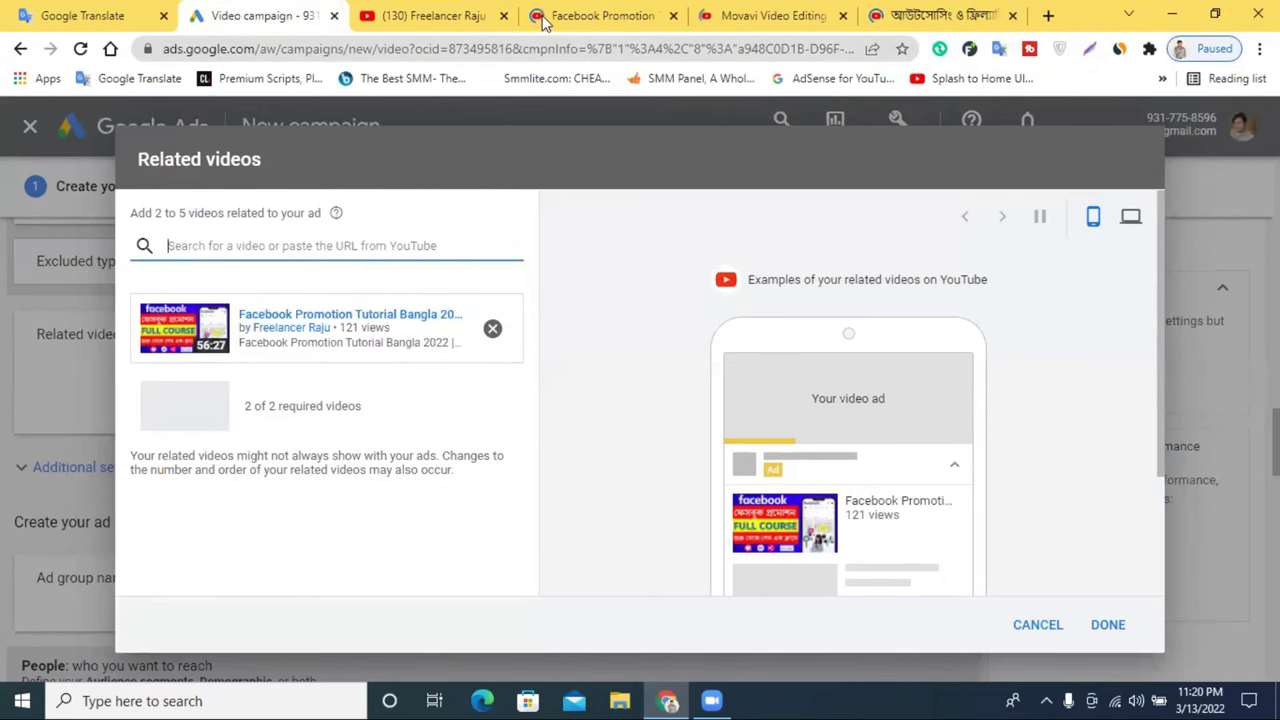
{"action": "left_click", "coordinate": [603, 14]}
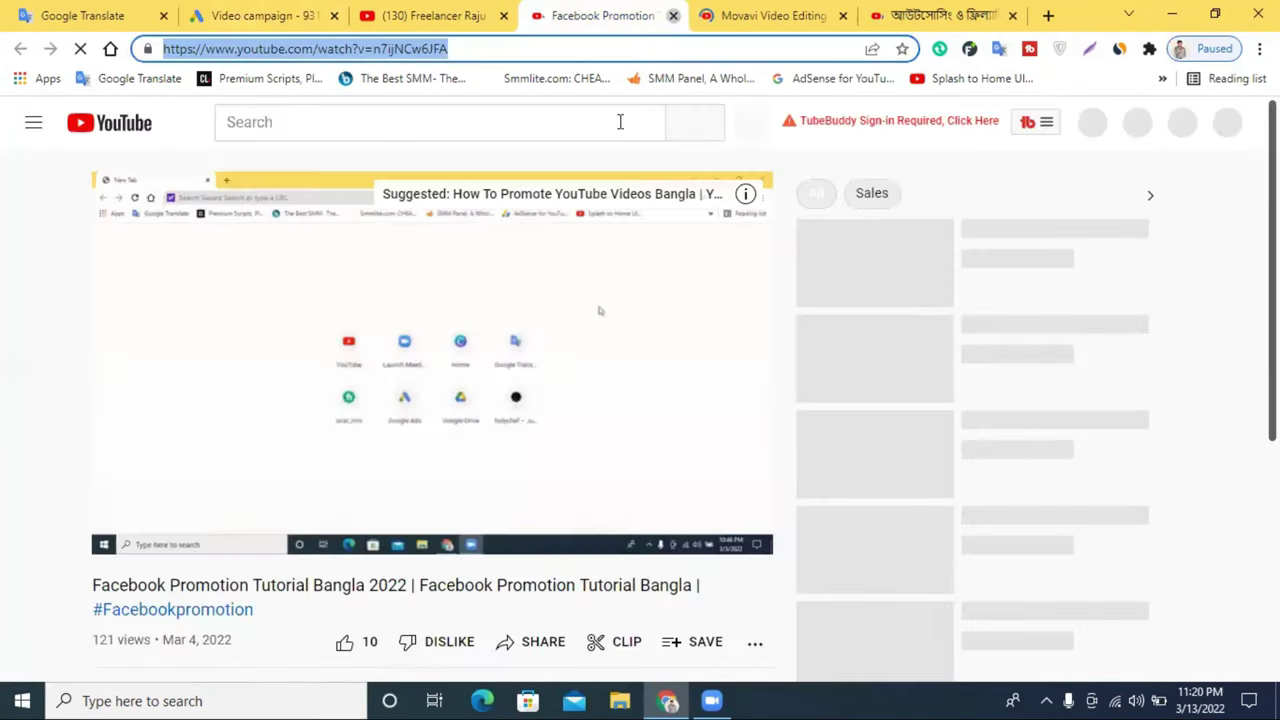
{"action": "left_click", "coordinate": [673, 15]}
Step: Open the Wondershare Filmora tutorial from the channel's uploads and copy its URL
{"action": "left_click", "coordinate": [495, 12]}
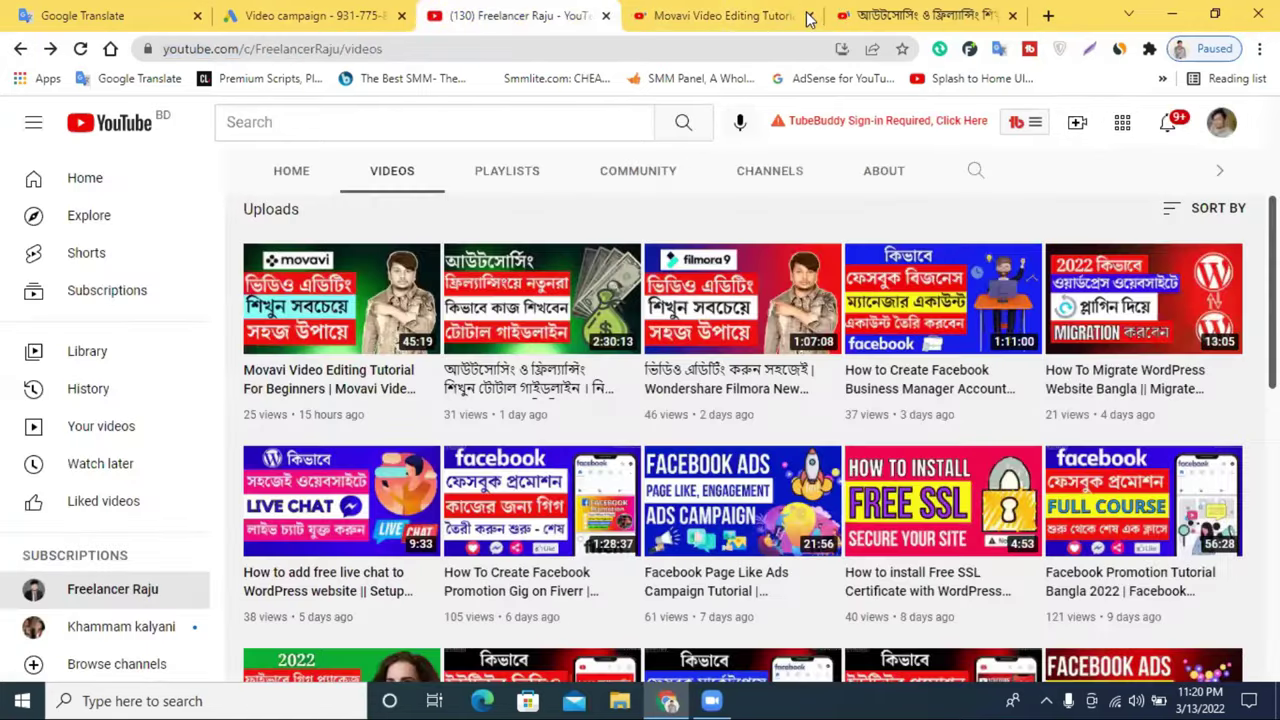
{"action": "right_click", "coordinate": [740, 276]}
{"action": "left_click", "coordinate": [797, 290]}
{"action": "left_click", "coordinate": [655, 12]}
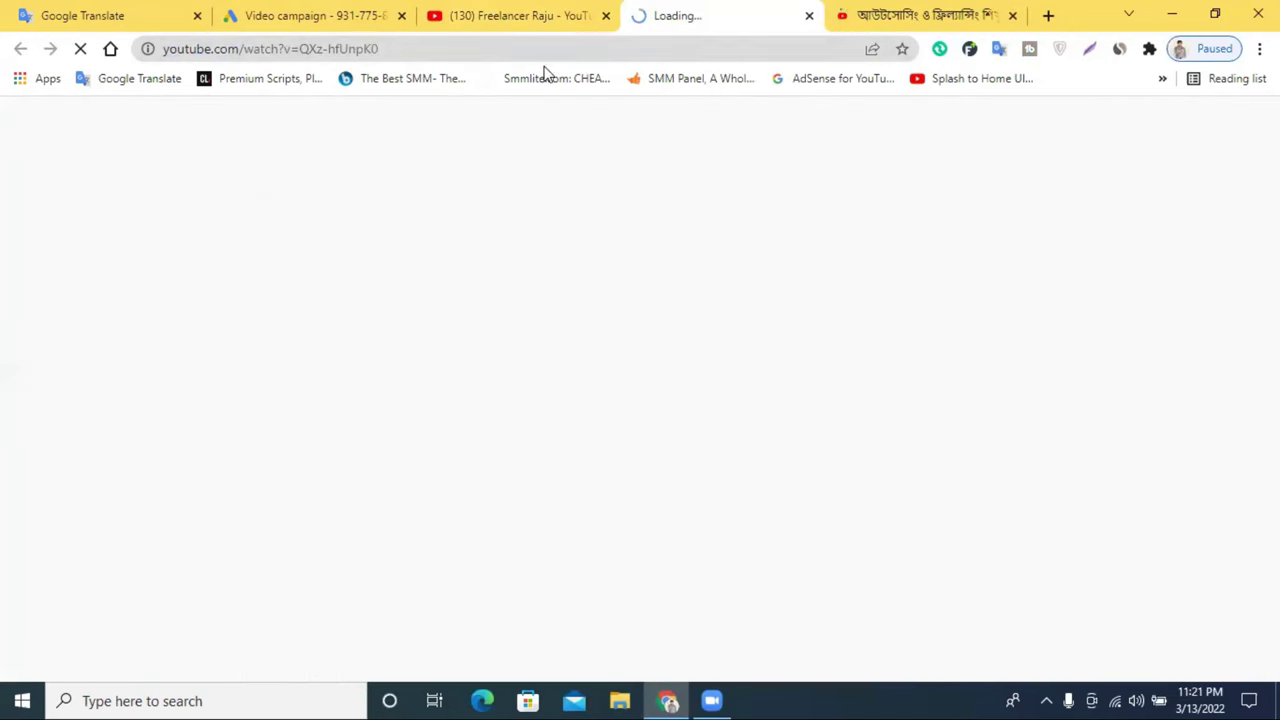
{"action": "left_click", "coordinate": [551, 48]}
{"action": "right_click", "coordinate": [551, 48]}
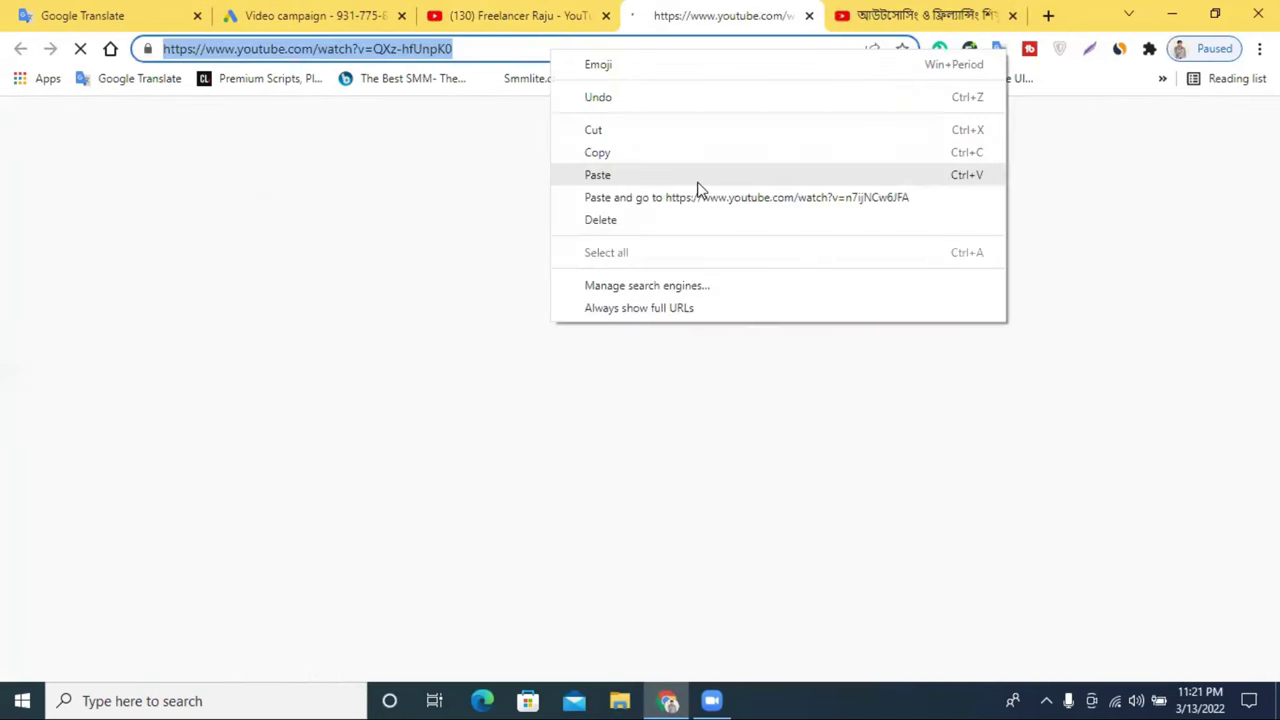
{"action": "left_click", "coordinate": [654, 151]}
Step: Paste the Filmora video's URL into Related videos and confirm with DONE
{"action": "left_click", "coordinate": [330, 12]}
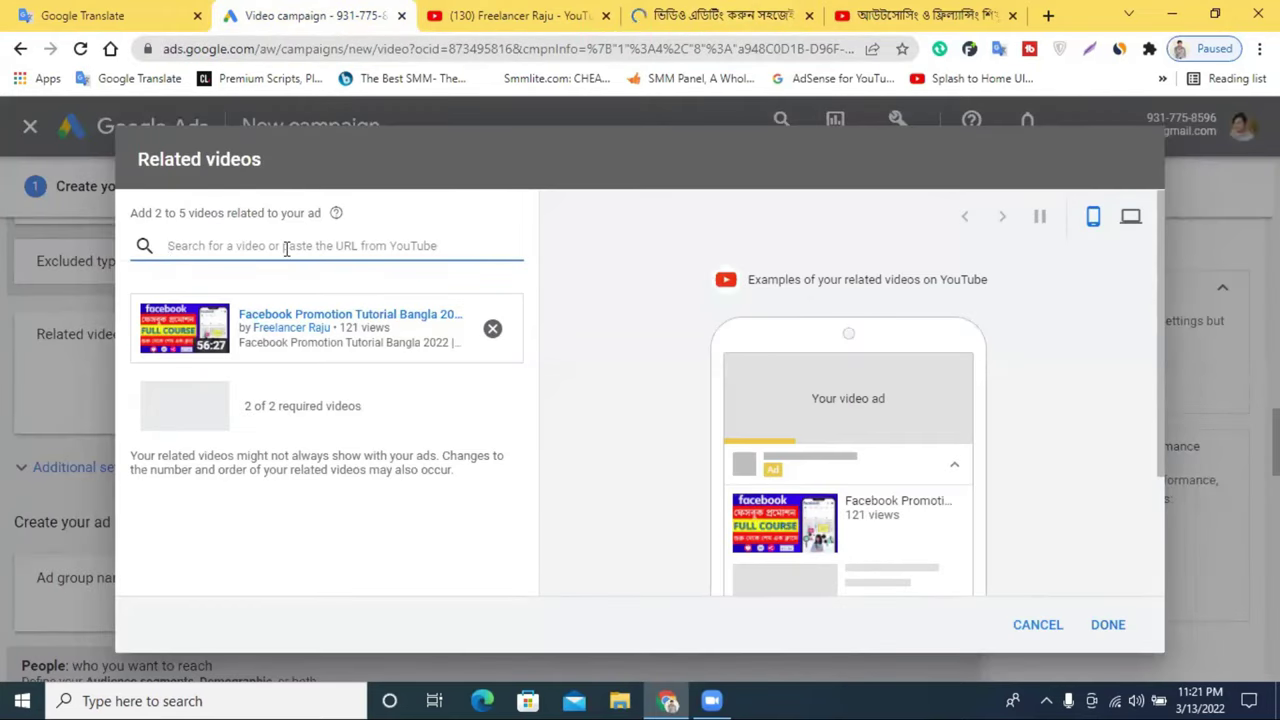
{"action": "key", "text": "ctrl+v"}
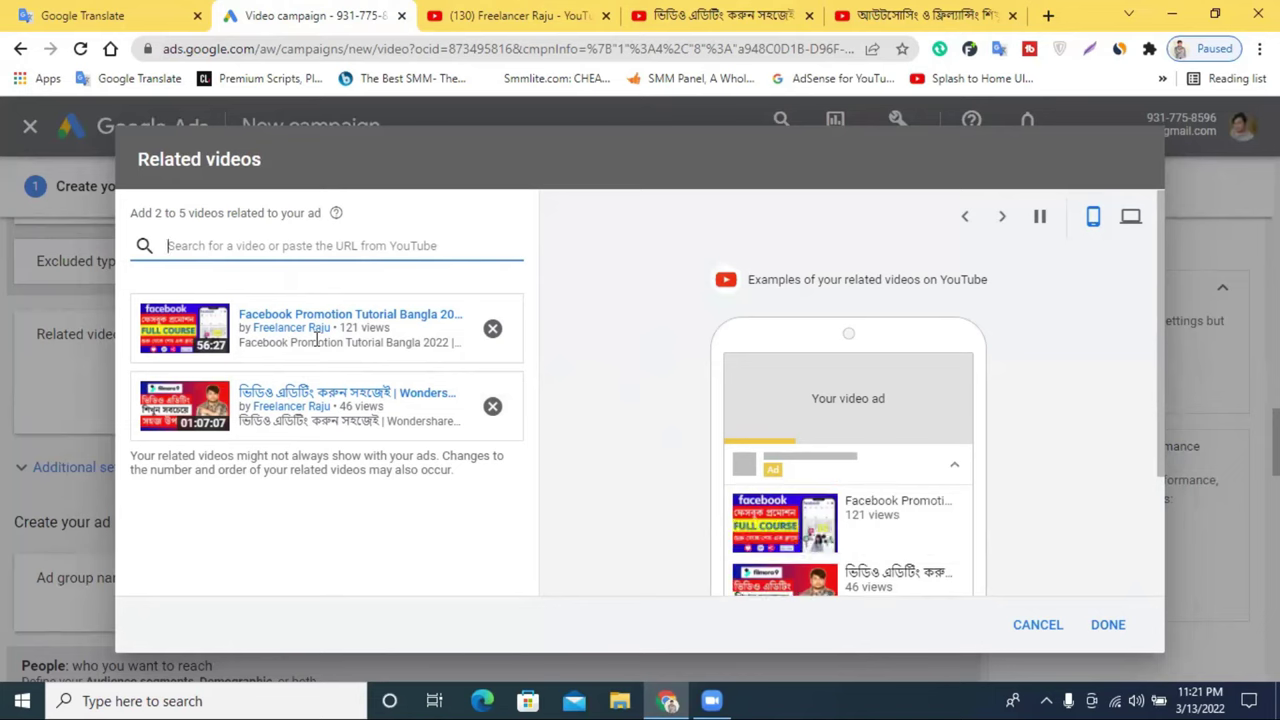
{"action": "left_click", "coordinate": [1120, 628]}
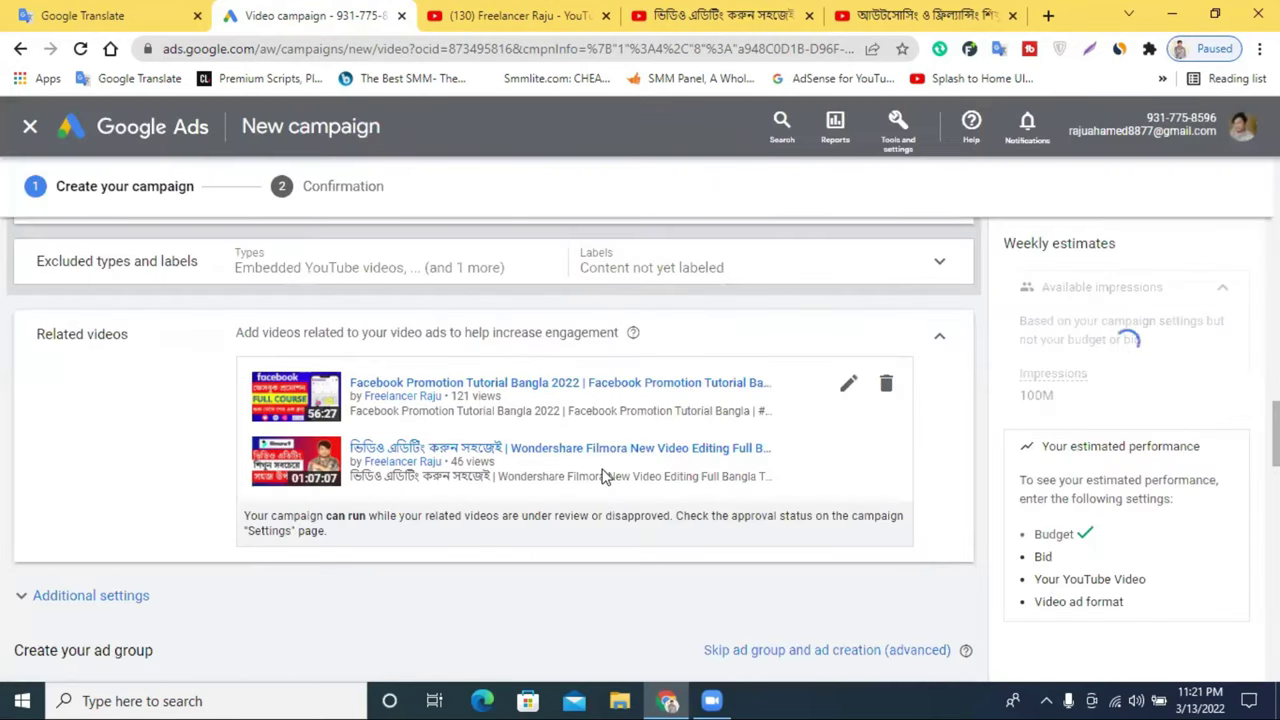
Step: Under Additional settings, set specific device targeting with Tablets and TV screens unchecked, leaving computers and mobile phones
{"action": "scroll", "coordinate": [655, 476], "scroll_direction": "up", "scroll_amount": 1}
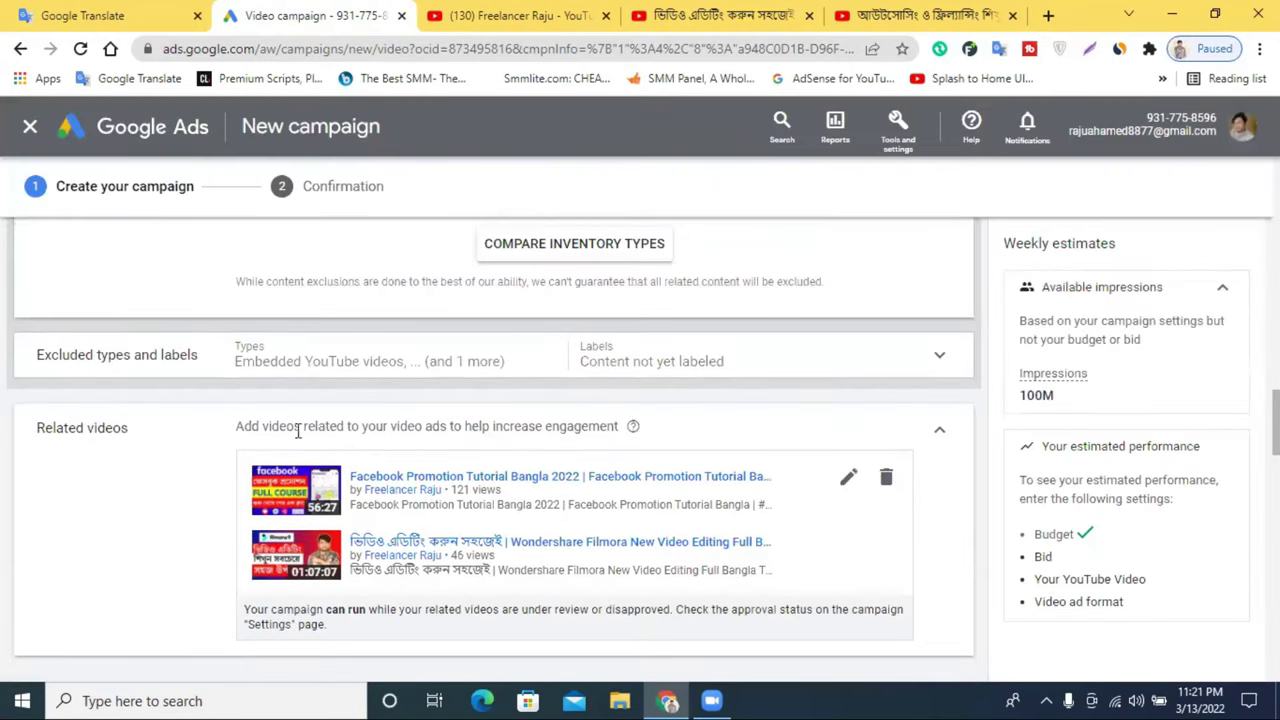
{"action": "scroll", "coordinate": [517, 383], "scroll_direction": "down", "scroll_amount": 2}
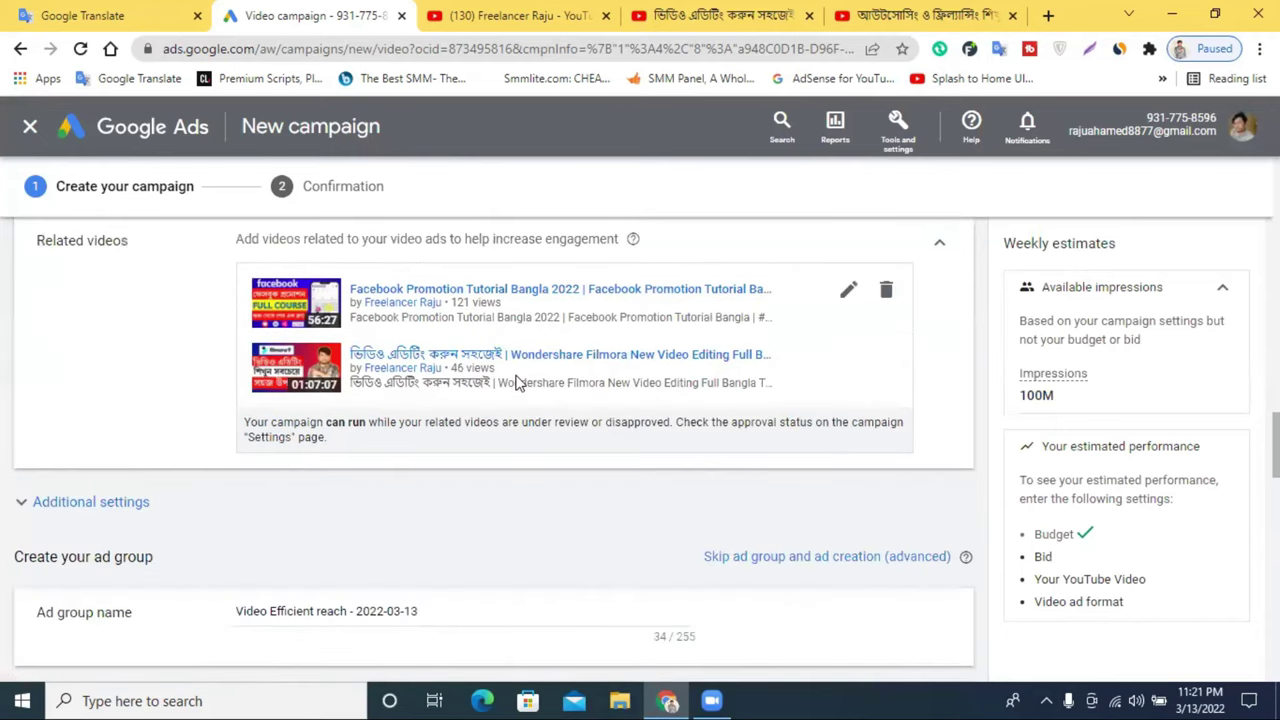
{"action": "scroll", "coordinate": [234, 509], "scroll_direction": "down", "scroll_amount": 2}
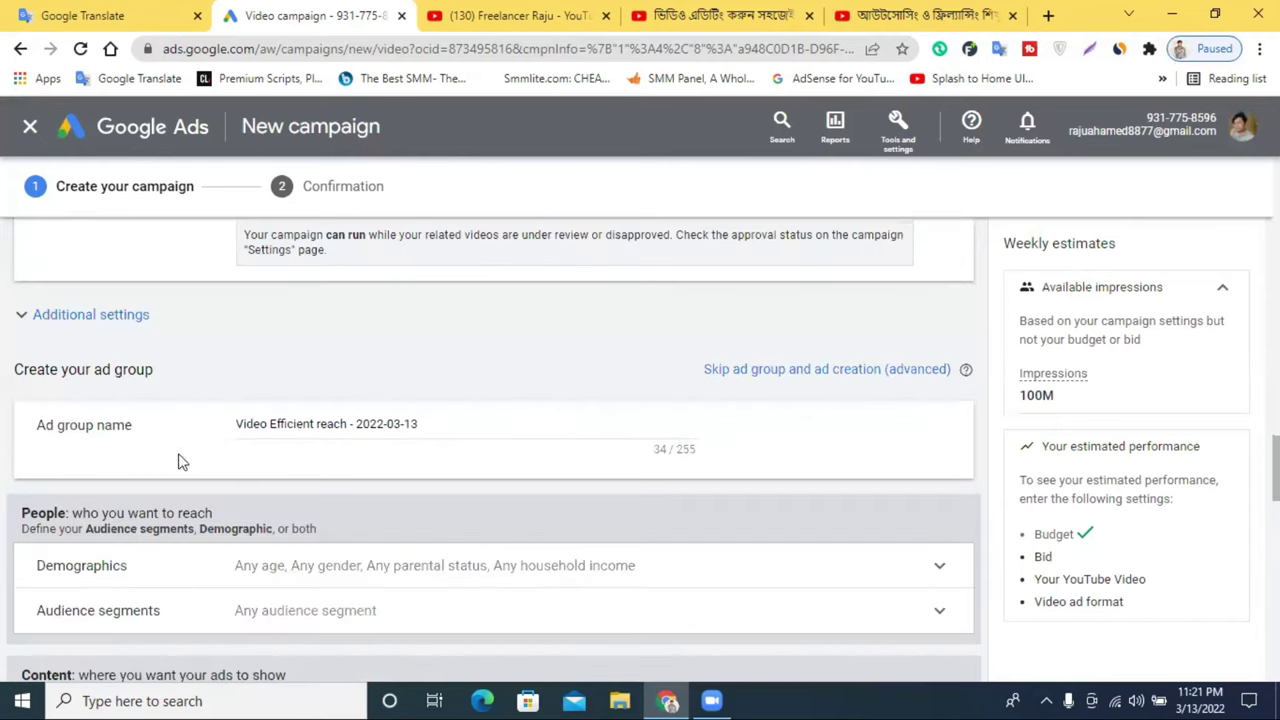
{"action": "left_click", "coordinate": [54, 323]}
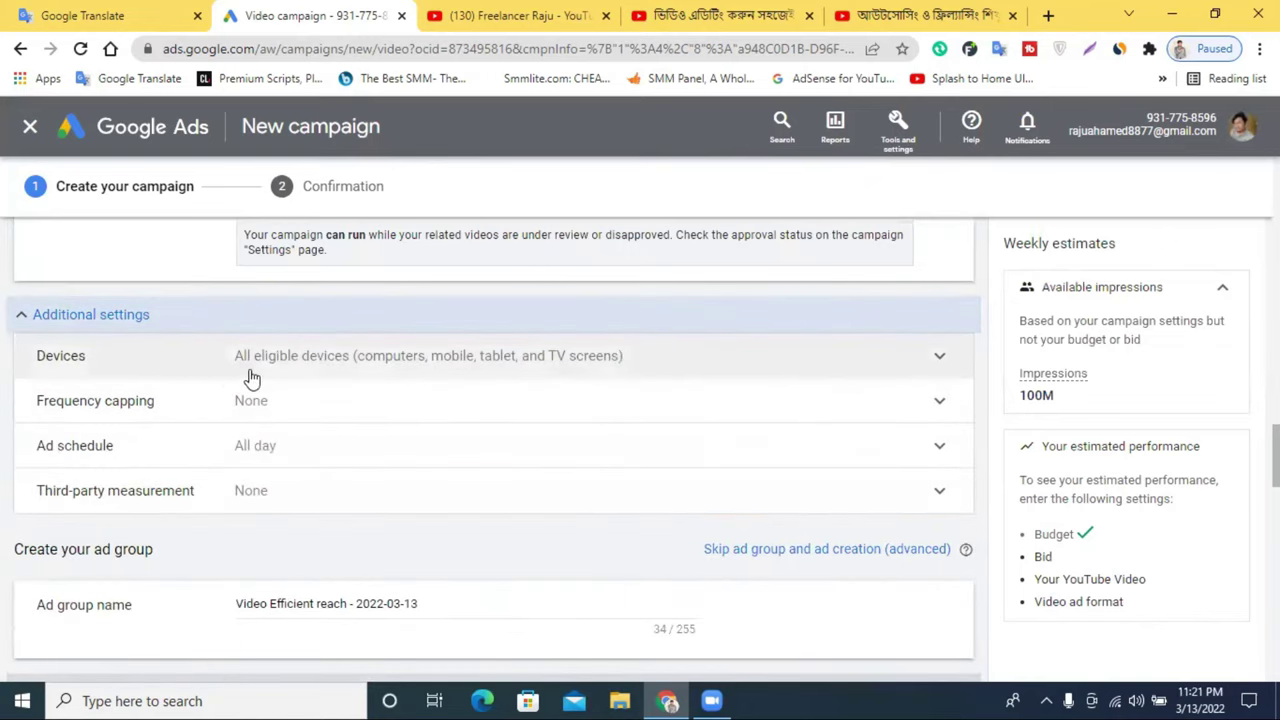
{"action": "left_click", "coordinate": [403, 366]}
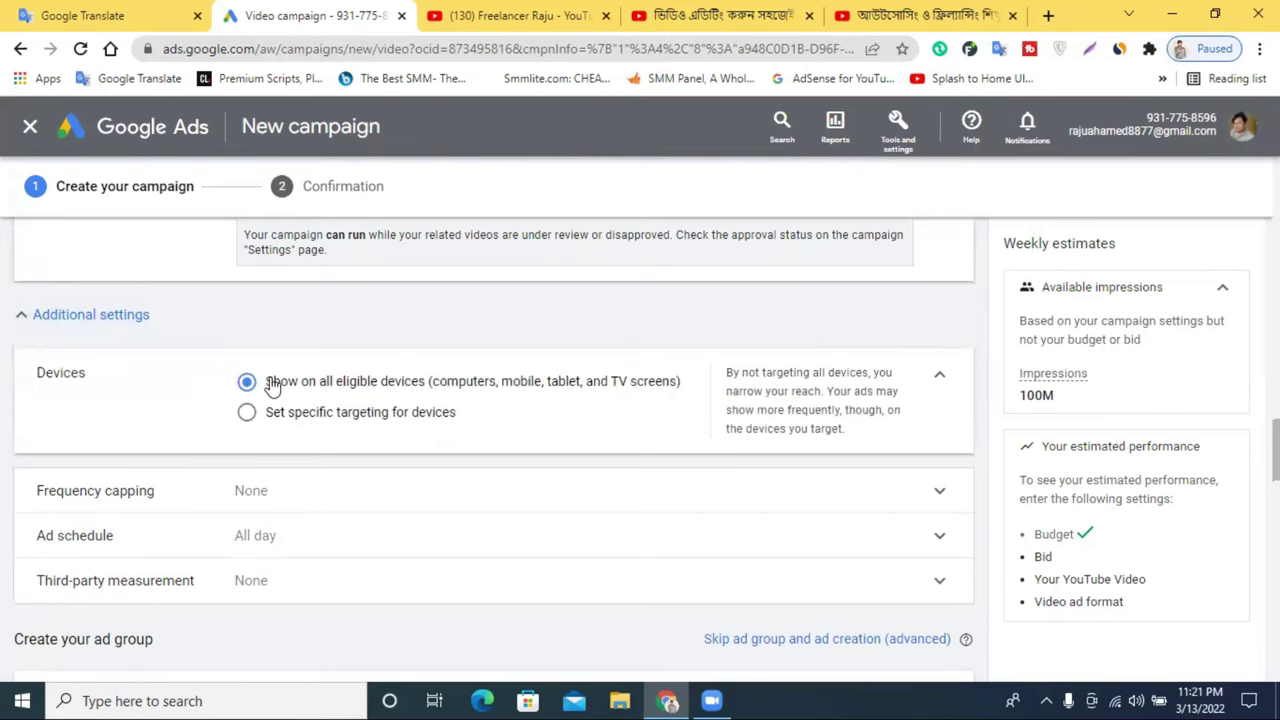
{"action": "left_click", "coordinate": [248, 414]}
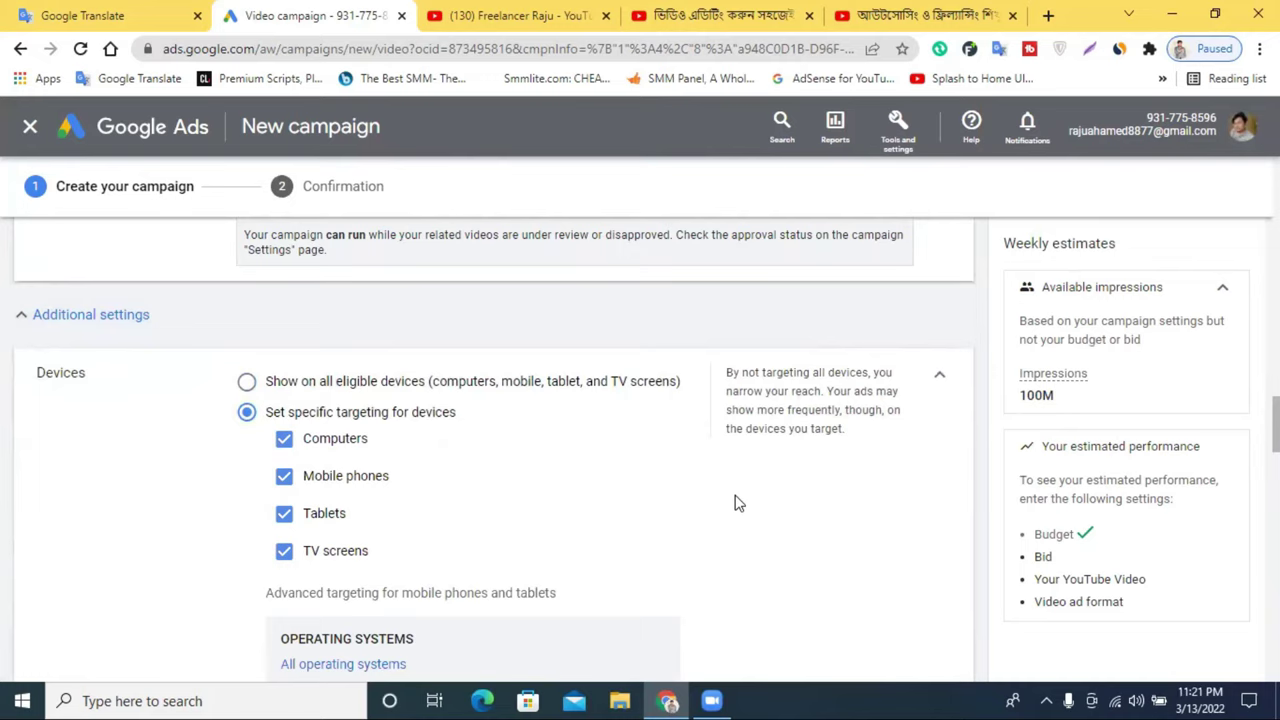
{"action": "left_click", "coordinate": [280, 556]}
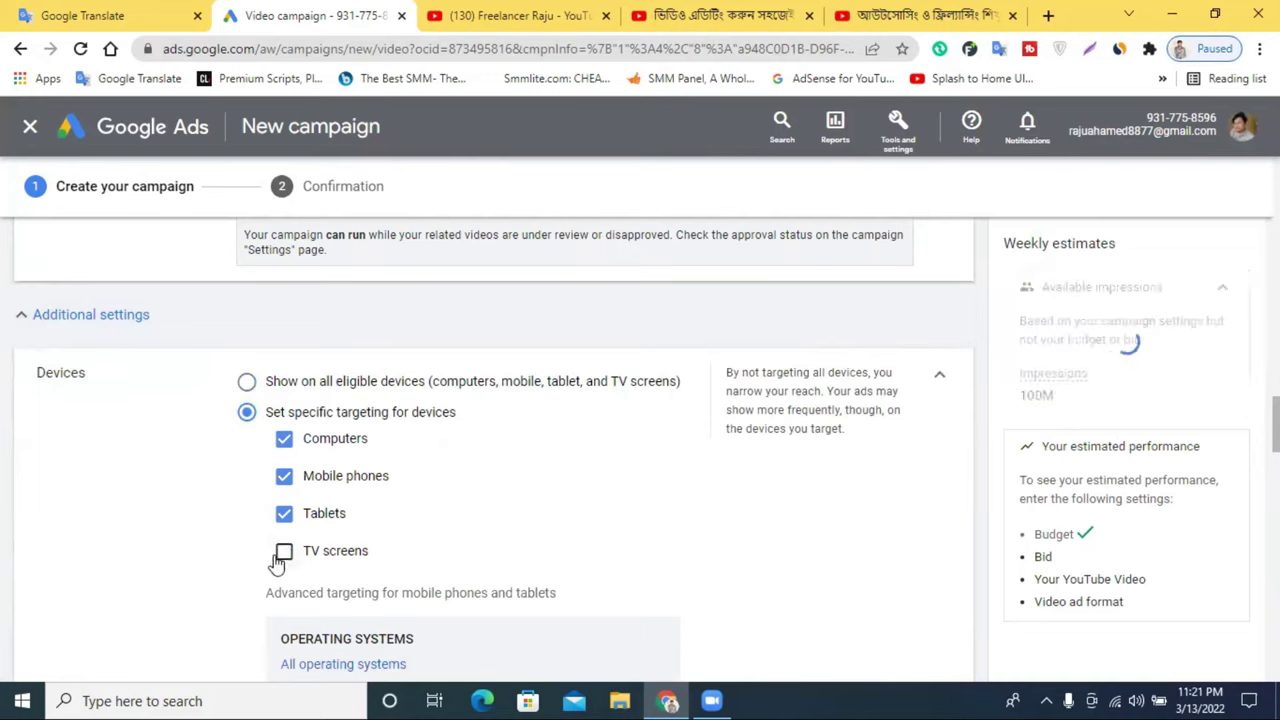
{"action": "left_click", "coordinate": [284, 514]}
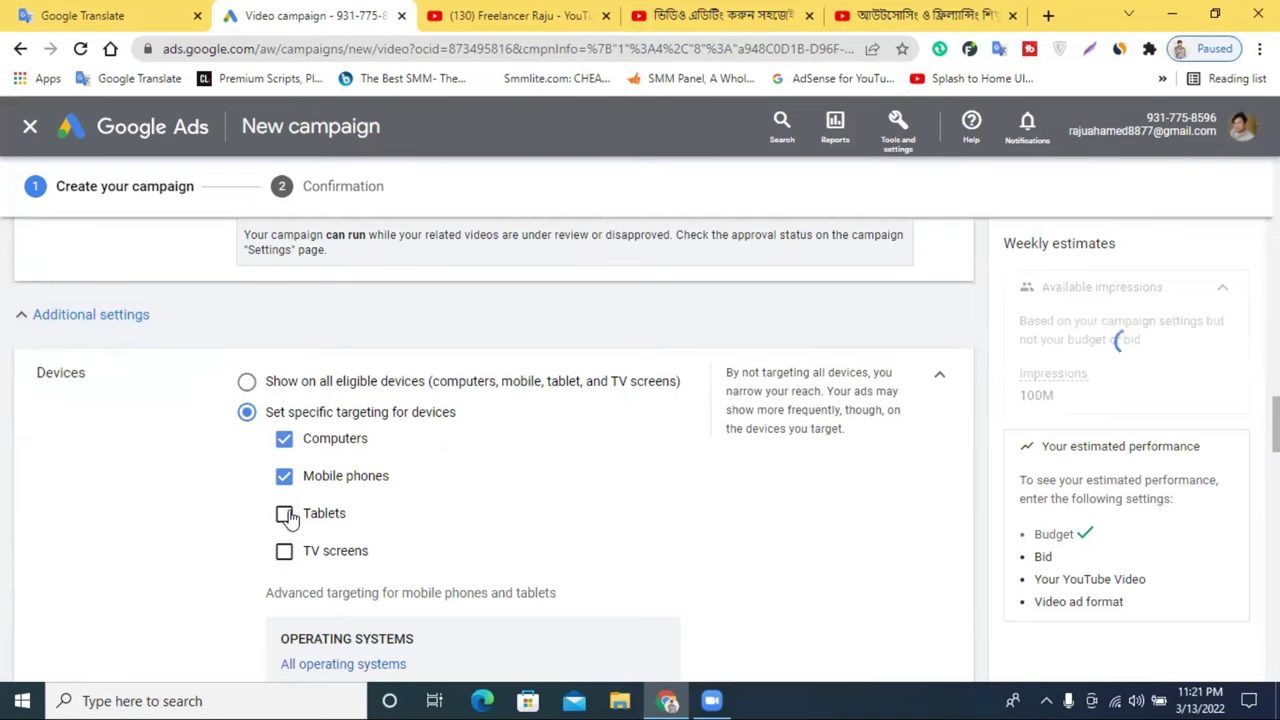
{"action": "left_click", "coordinate": [286, 442]}
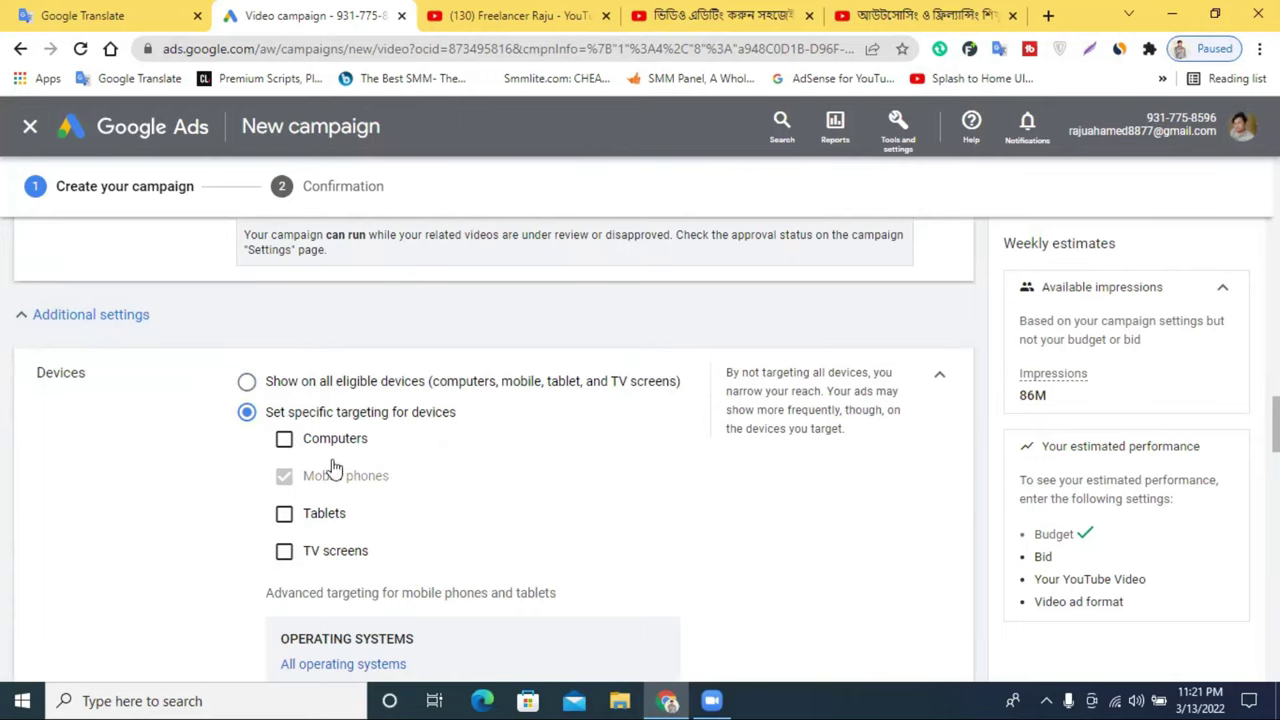
{"action": "left_click", "coordinate": [285, 442]}
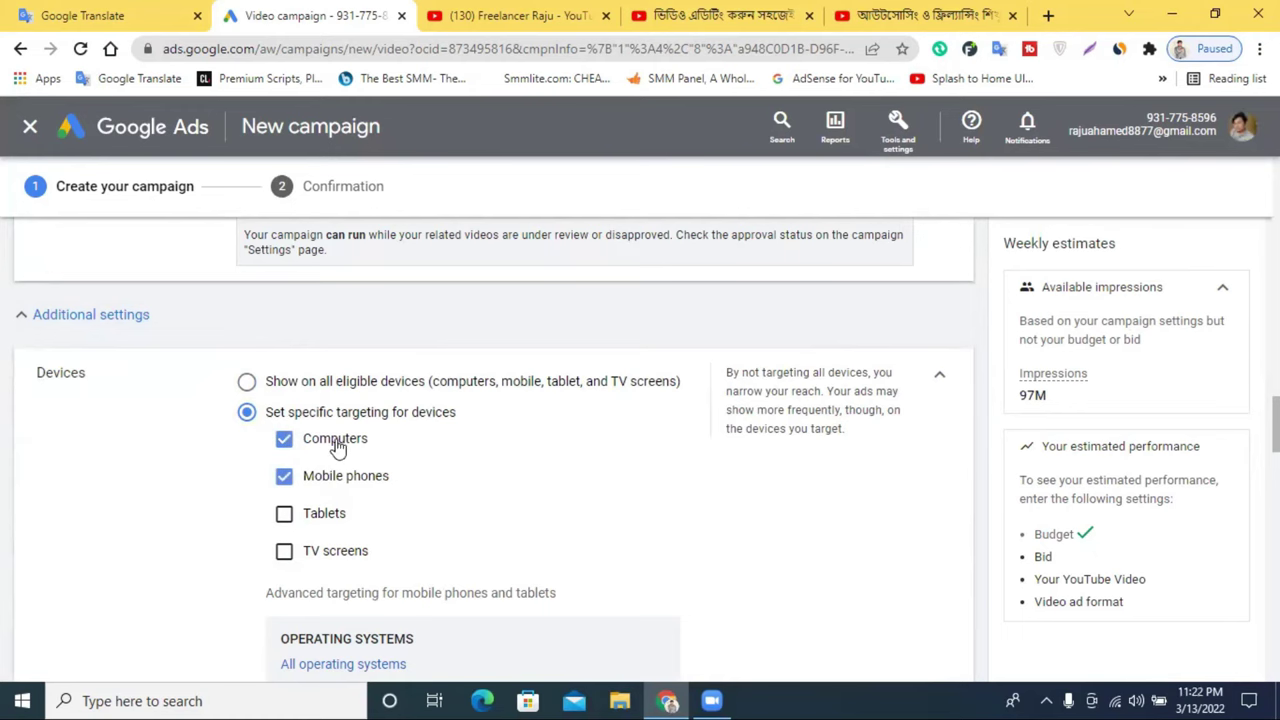
{"action": "scroll", "coordinate": [340, 450], "scroll_direction": "down", "scroll_amount": 3}
{"action": "scroll", "coordinate": [372, 455], "scroll_direction": "up", "scroll_amount": 4}
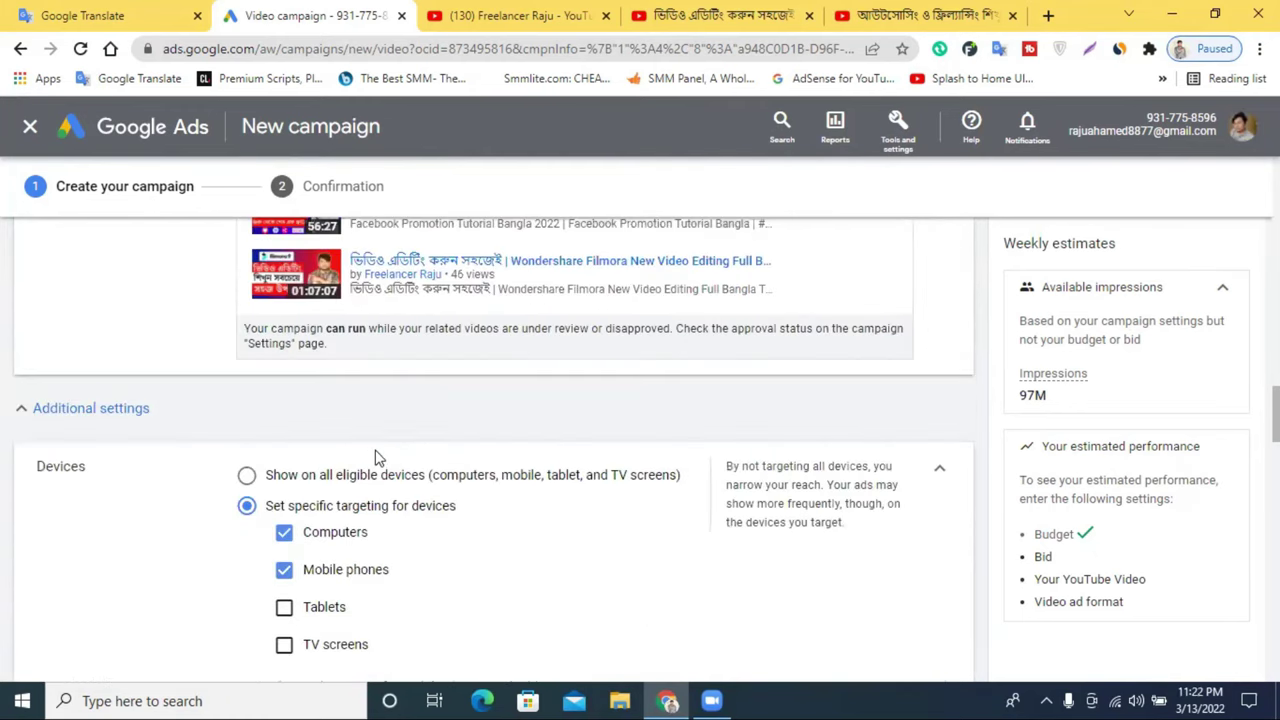
{"action": "left_click", "coordinate": [941, 466]}
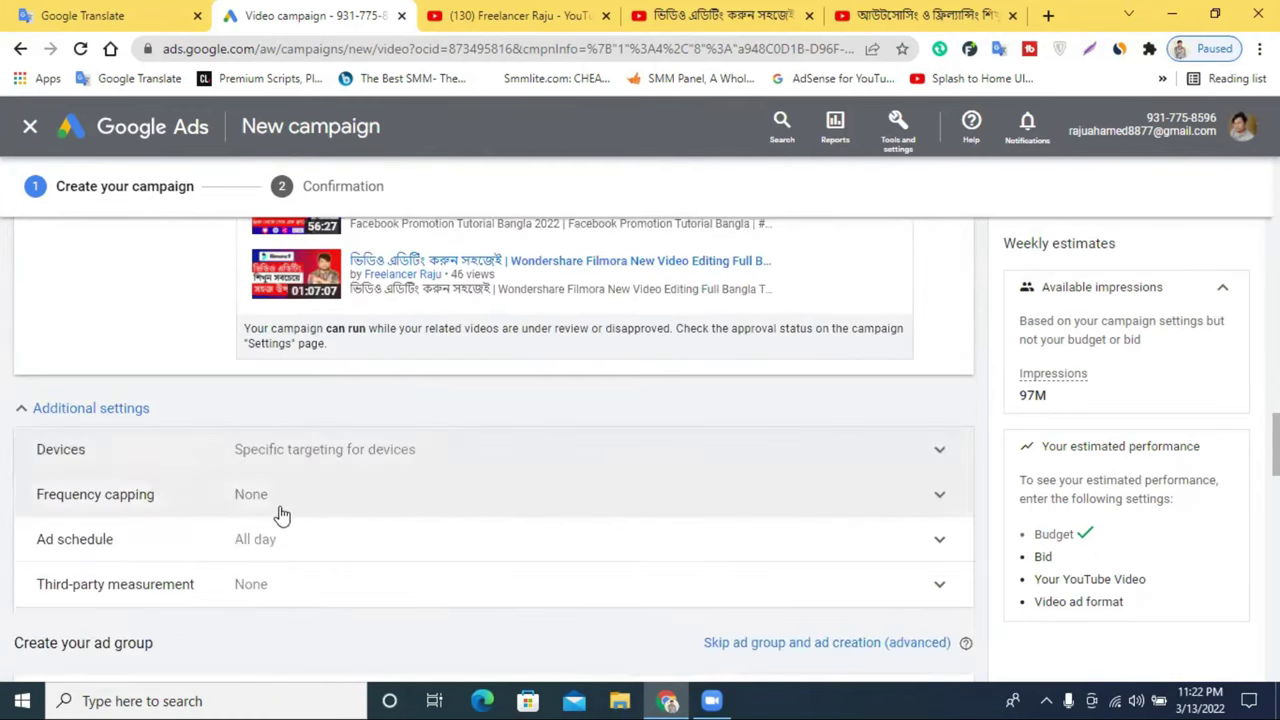
Step: Turn on Cap impression frequency at 2 impressions per week per user
{"action": "left_click", "coordinate": [332, 493]}
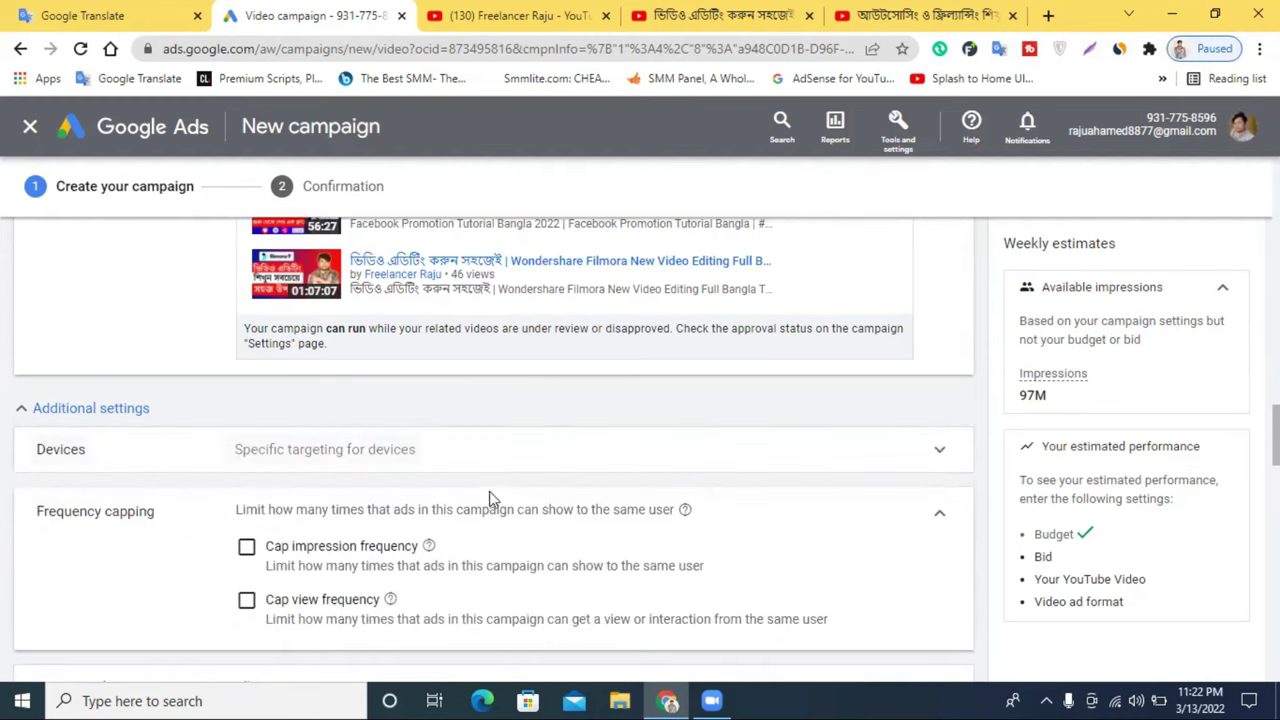
{"action": "scroll", "coordinate": [492, 490], "scroll_direction": "down", "scroll_amount": 1}
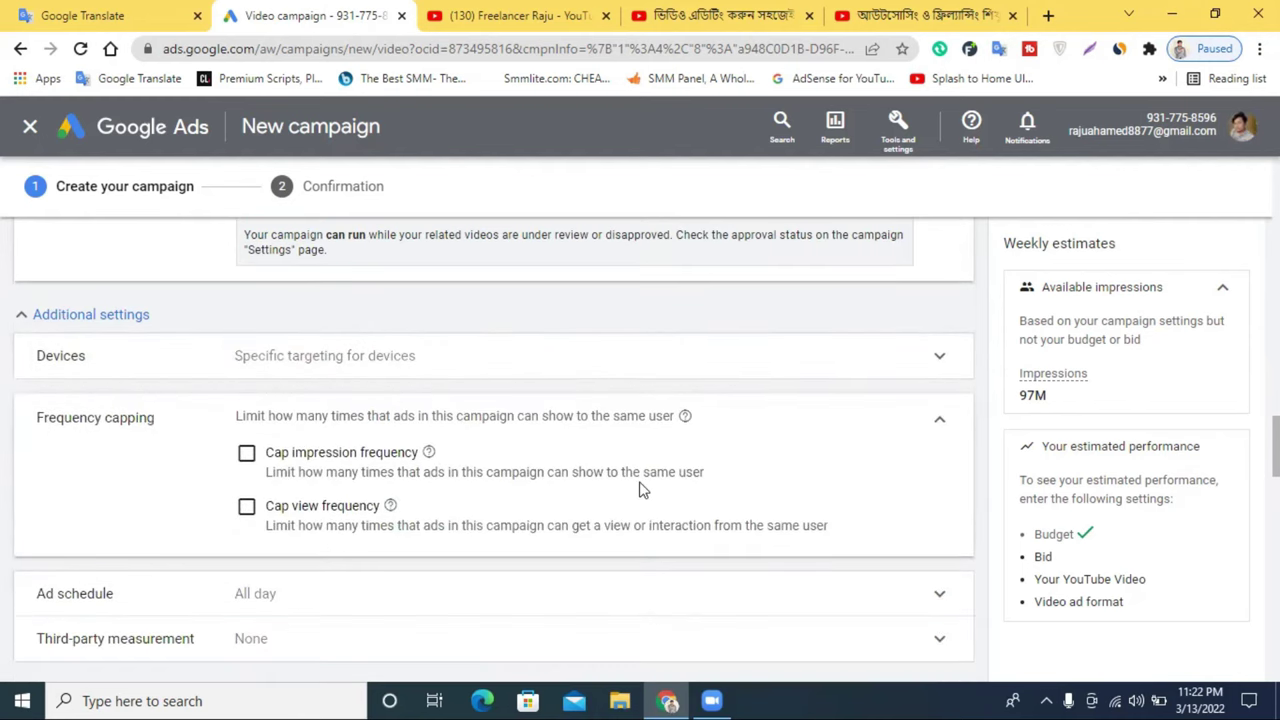
{"action": "left_click", "coordinate": [247, 507]}
{"action": "left_click", "coordinate": [247, 454]}
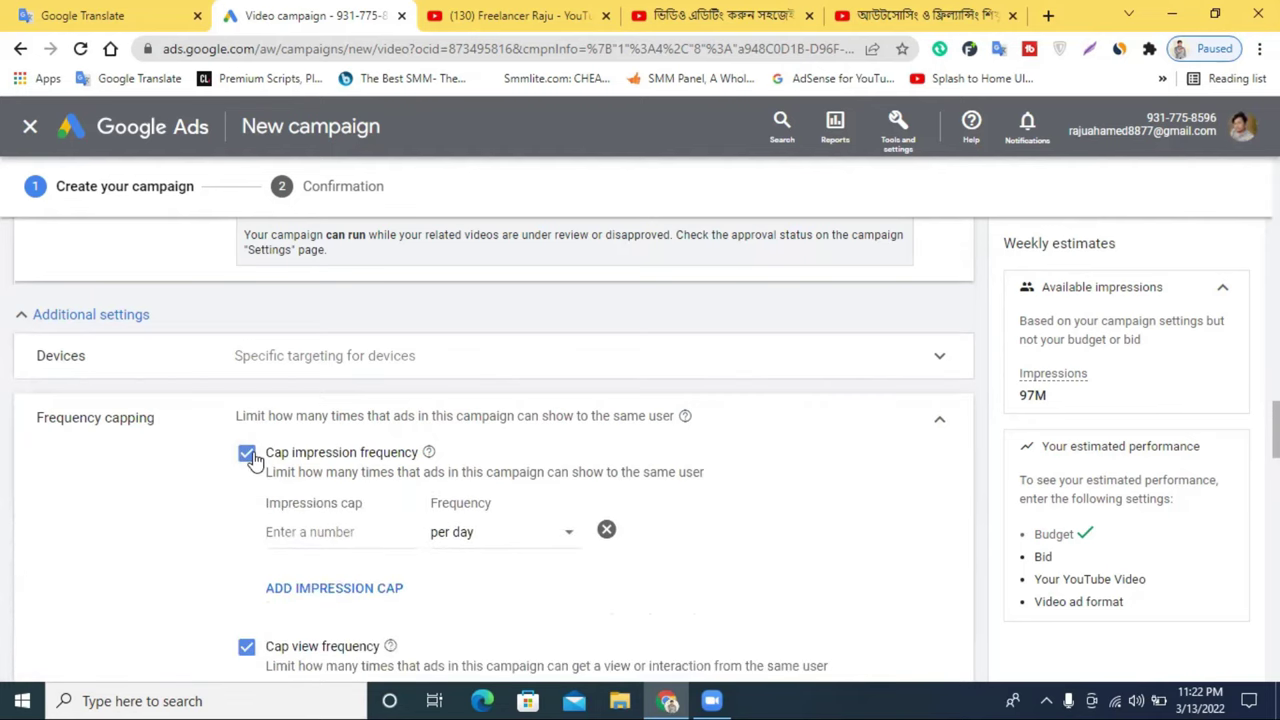
{"action": "left_click", "coordinate": [325, 529]}
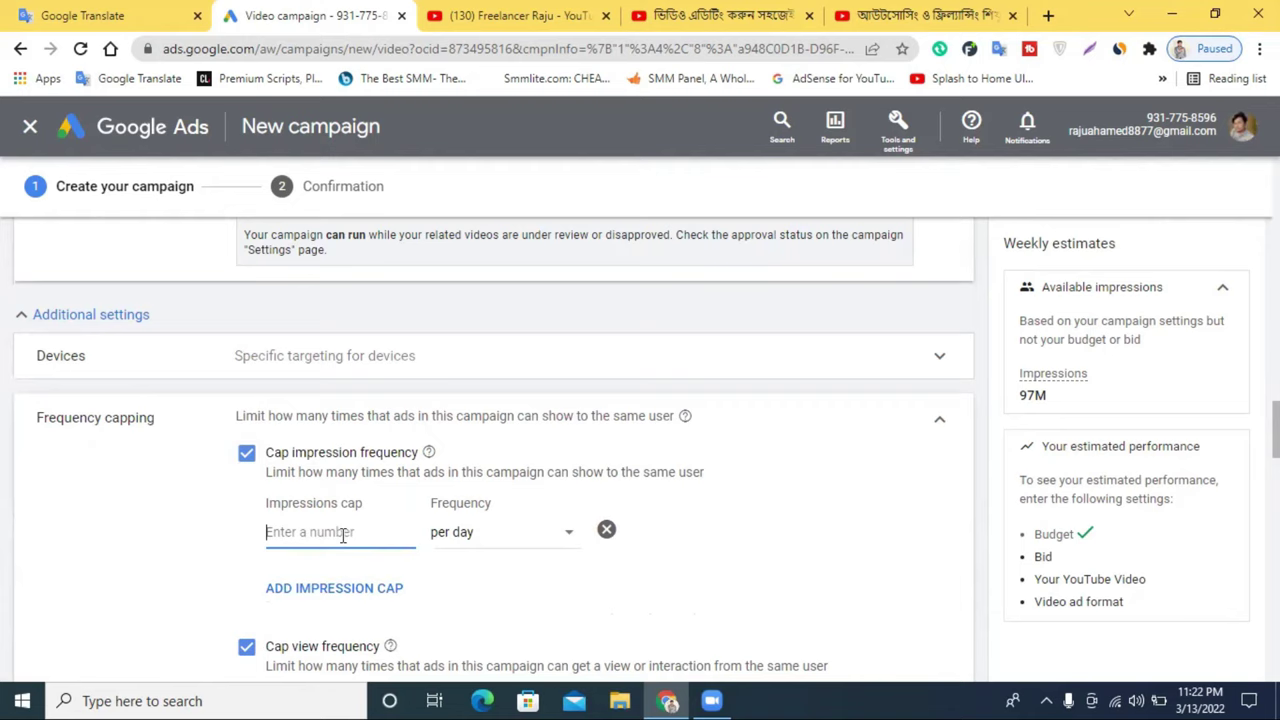
{"action": "type", "text": "1"}
{"action": "left_click", "coordinate": [505, 537]}
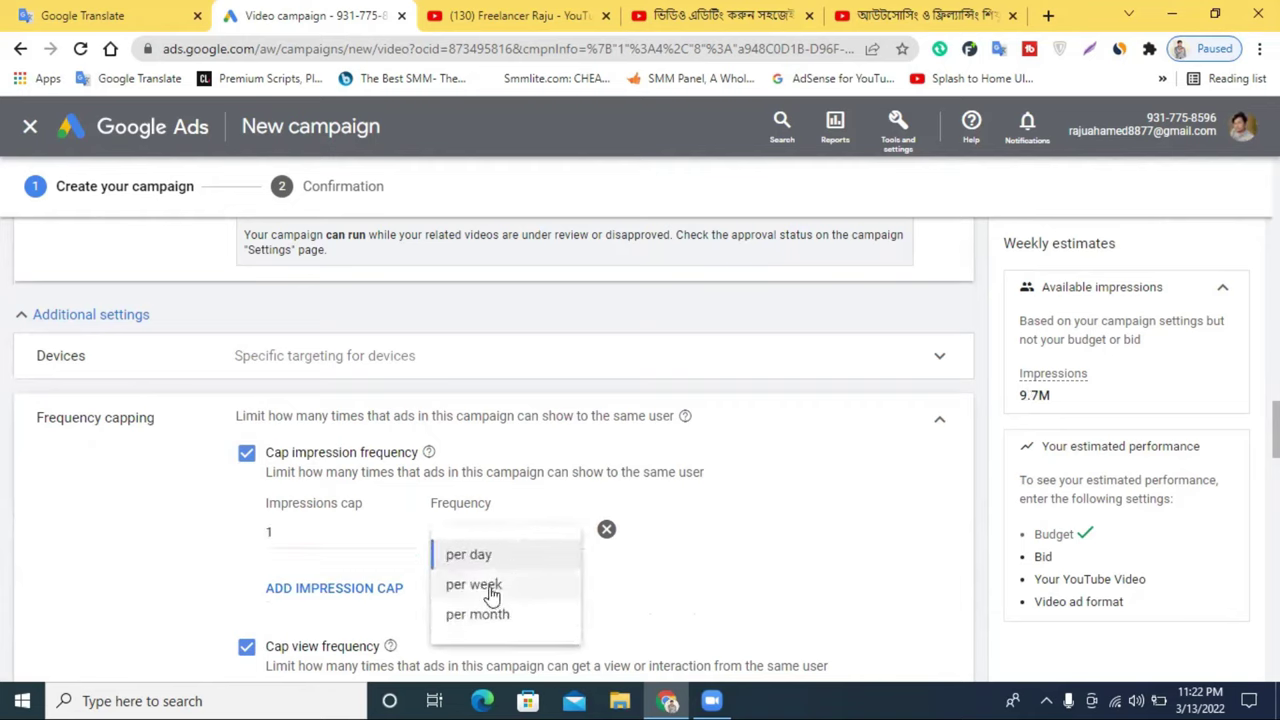
{"action": "left_click", "coordinate": [494, 587]}
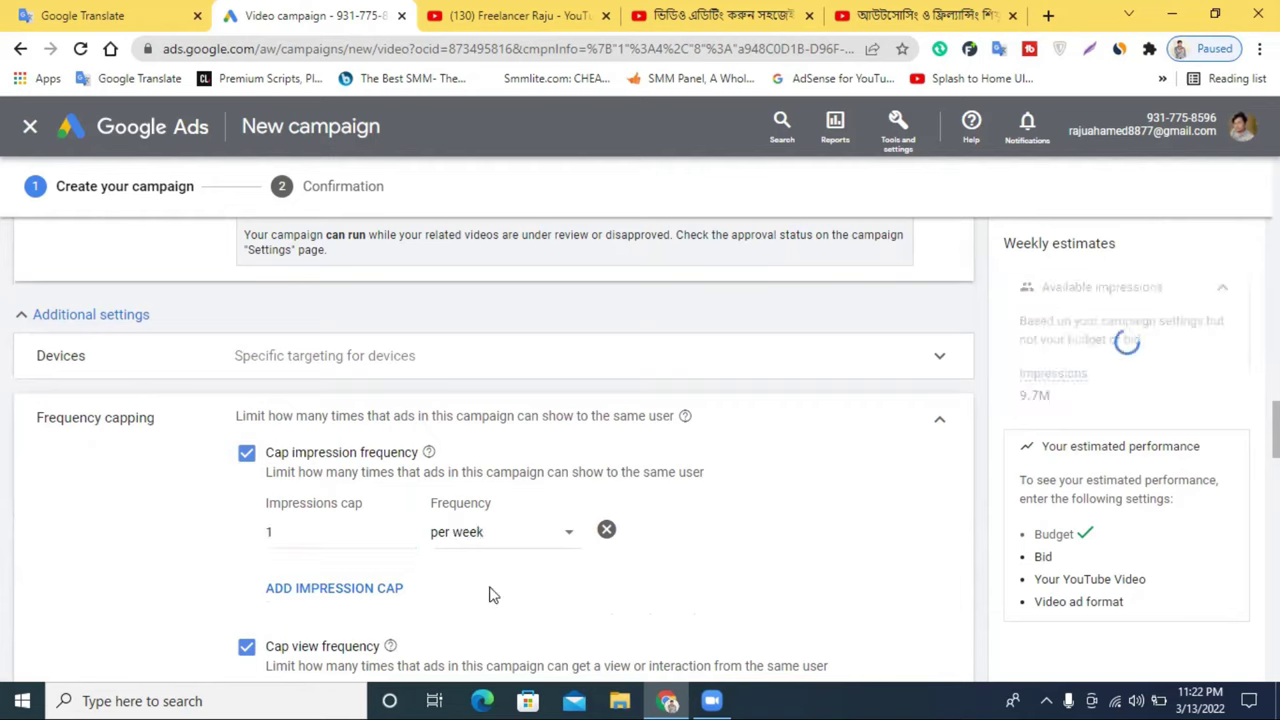
{"action": "double_click", "coordinate": [267, 537]}
{"action": "type", "text": "2"}
{"action": "left_click", "coordinate": [700, 580]}
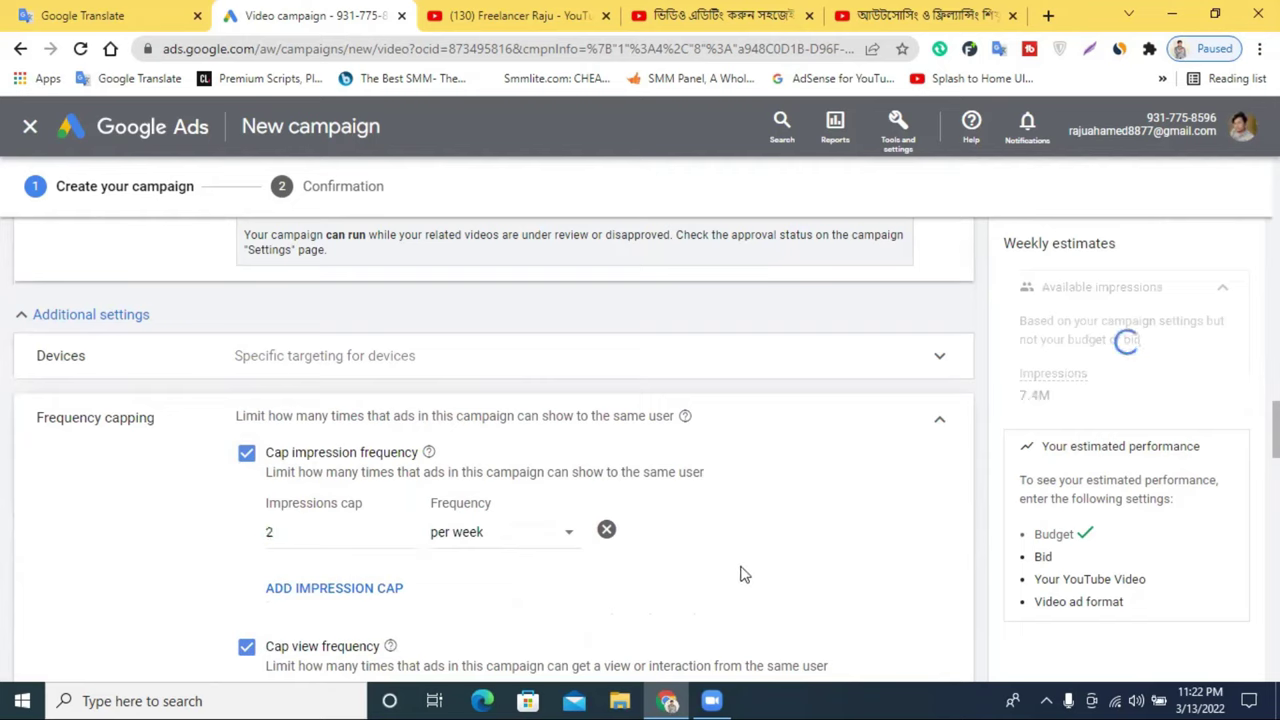
{"action": "left_click", "coordinate": [933, 423]}
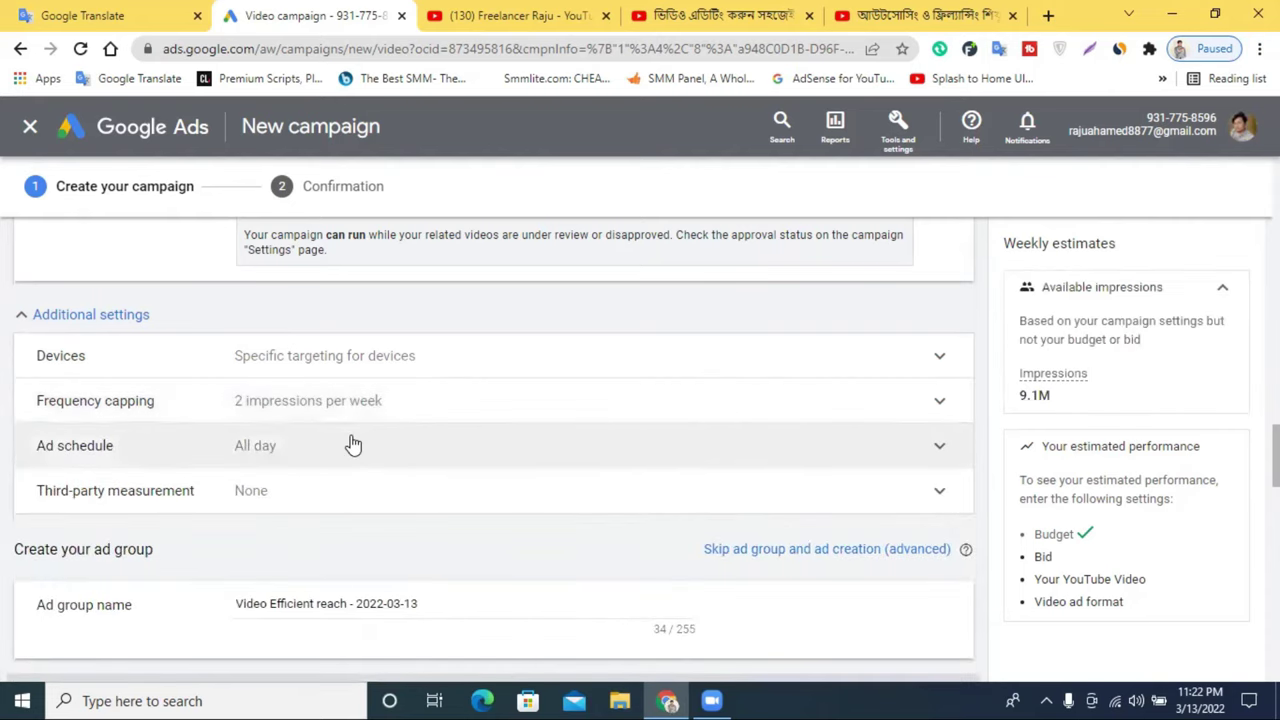
{"action": "left_click", "coordinate": [350, 444]}
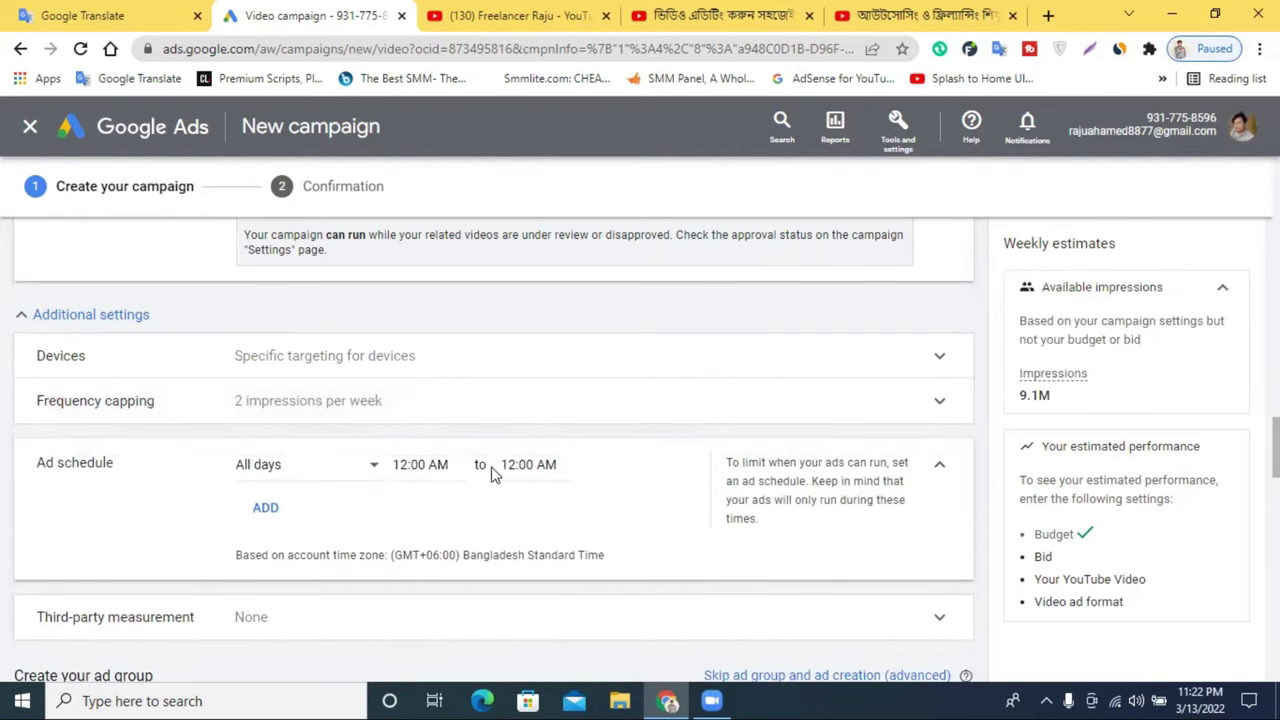
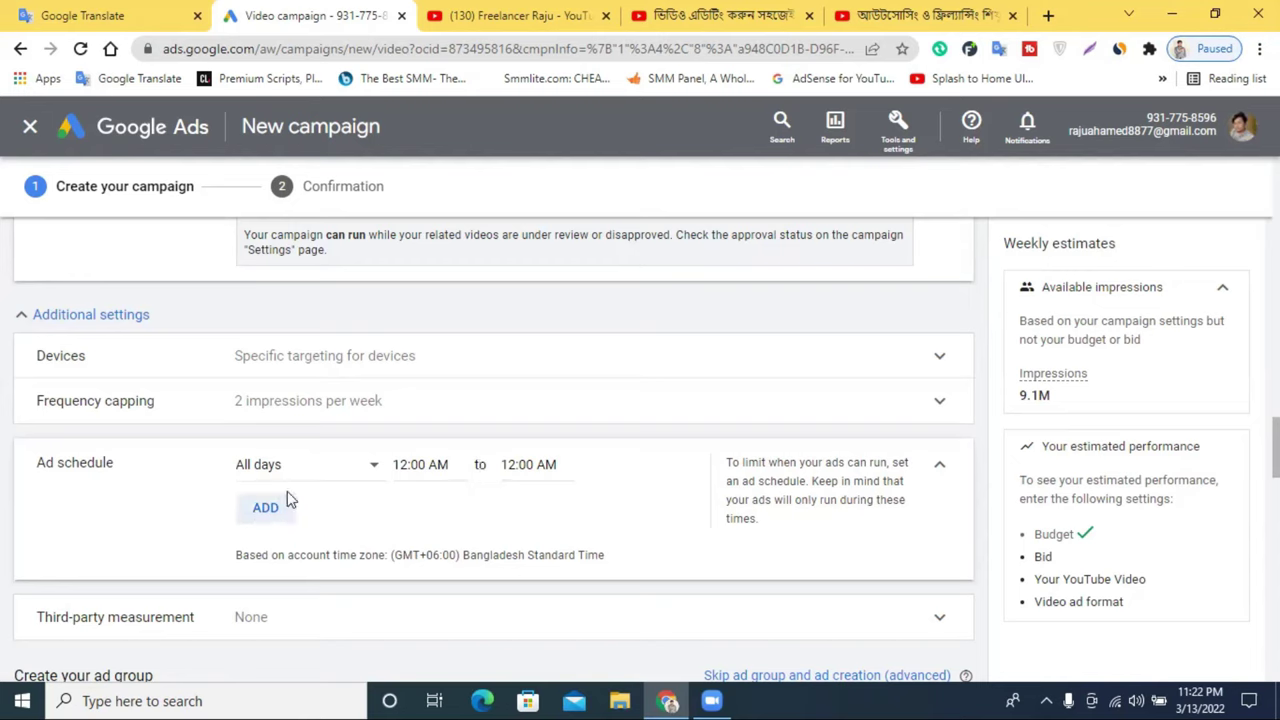
Step: Collapse the Ad schedule and Third-party measurement settings, leaving measurement at None
{"action": "left_click", "coordinate": [942, 468]}
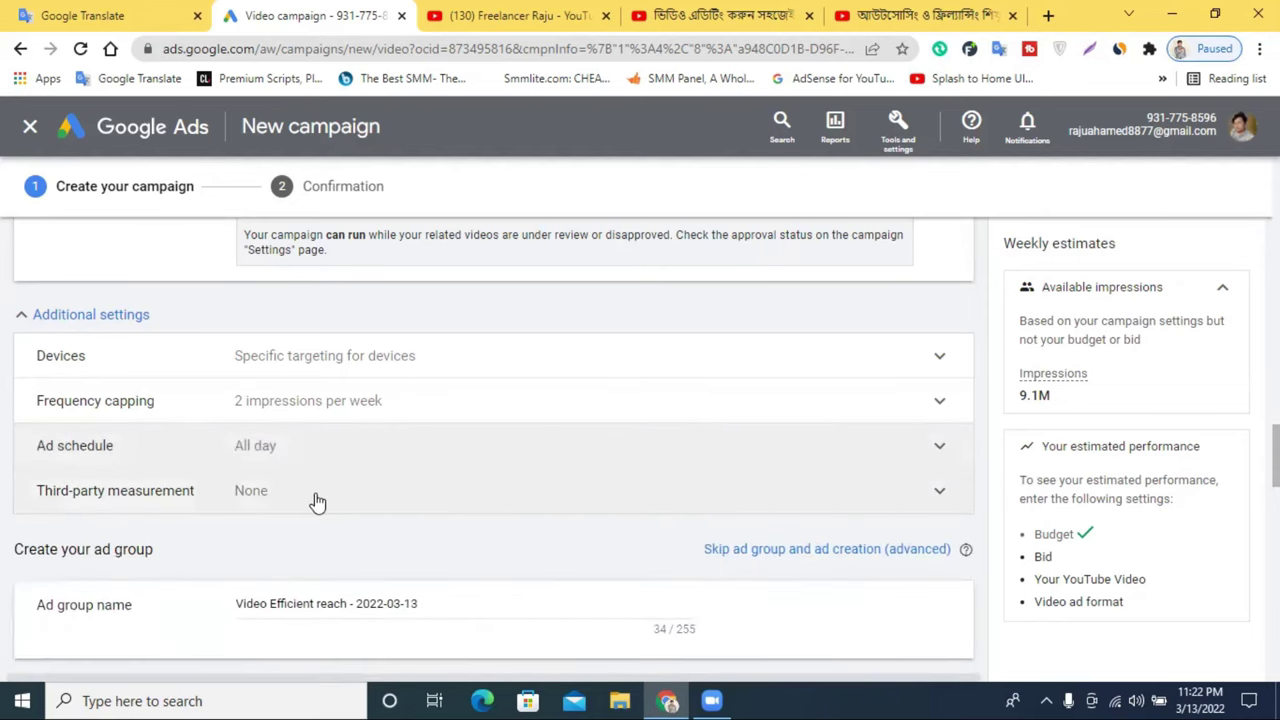
{"action": "left_click", "coordinate": [317, 497]}
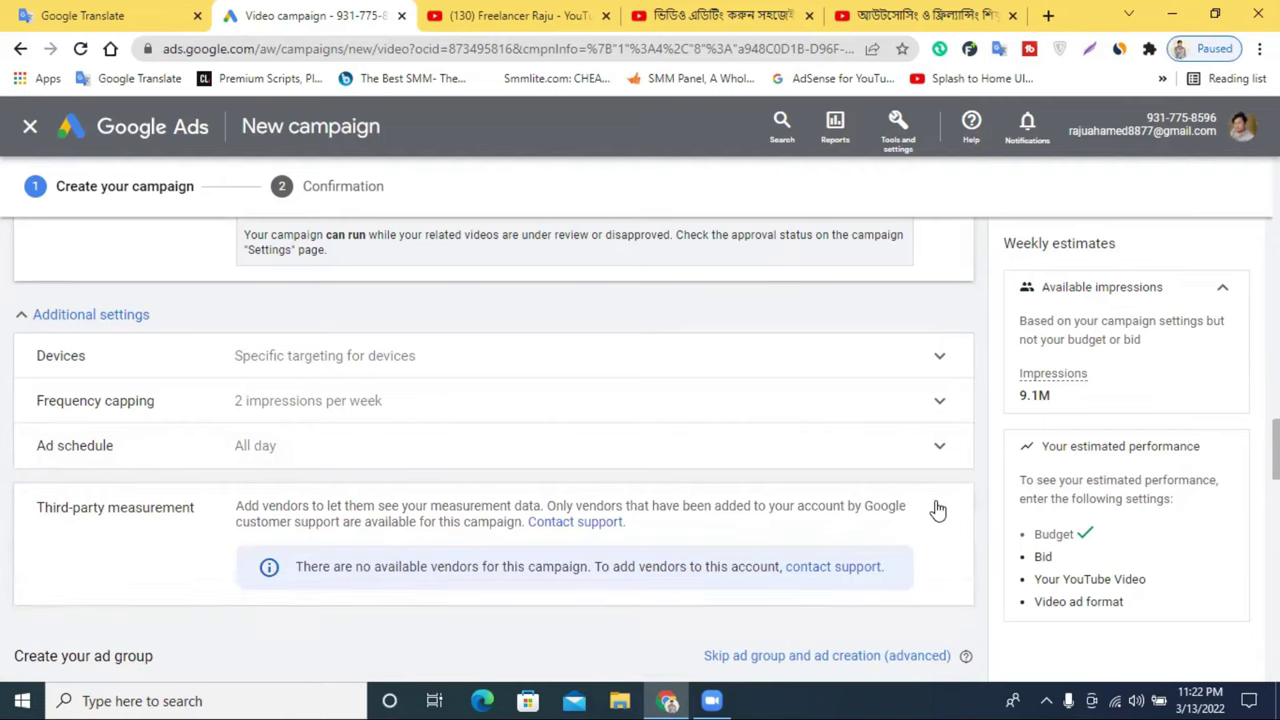
{"action": "left_click", "coordinate": [937, 510]}
{"action": "scroll", "coordinate": [751, 463], "scroll_direction": "down", "scroll_amount": 1}
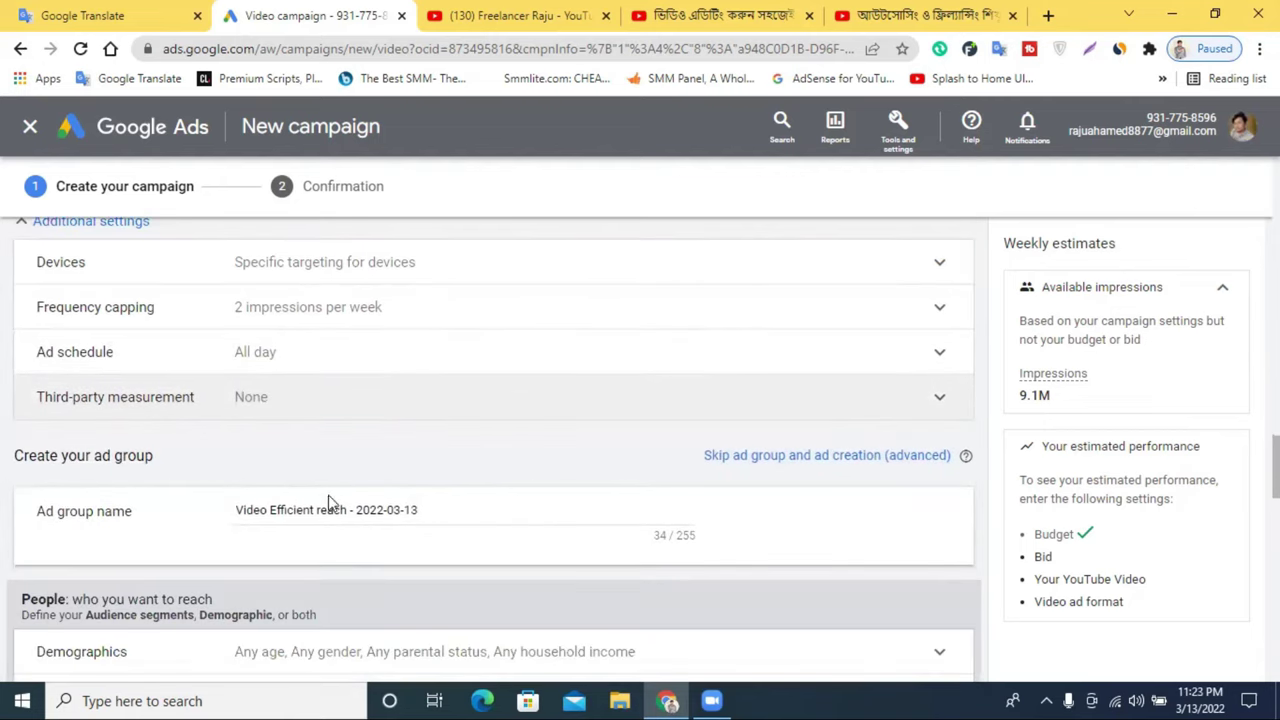
Step: Change the ad group name from 'Efficient reach' to 'Video ads - 2022-03-13'
{"action": "left_click_drag", "start_coordinate": [344, 509], "coordinate": [271, 510]}
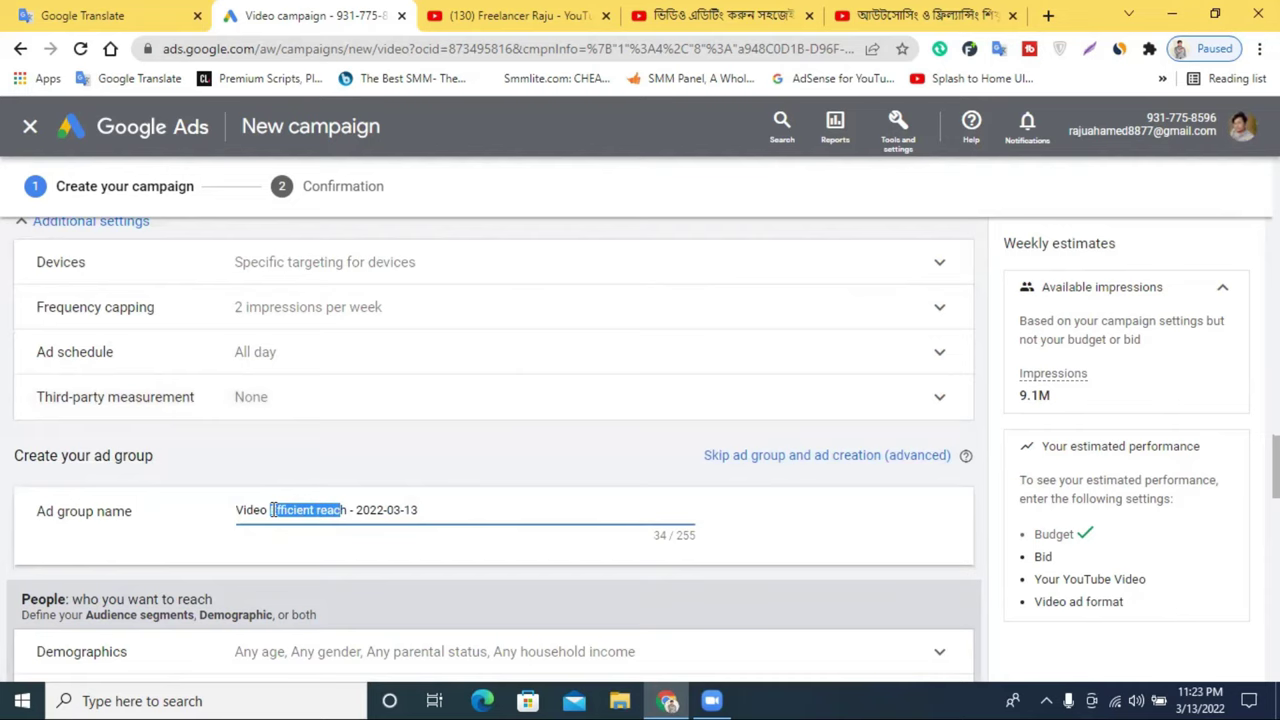
{"action": "type", "text": "adsh"}
{"action": "left_click", "coordinate": [835, 516]}
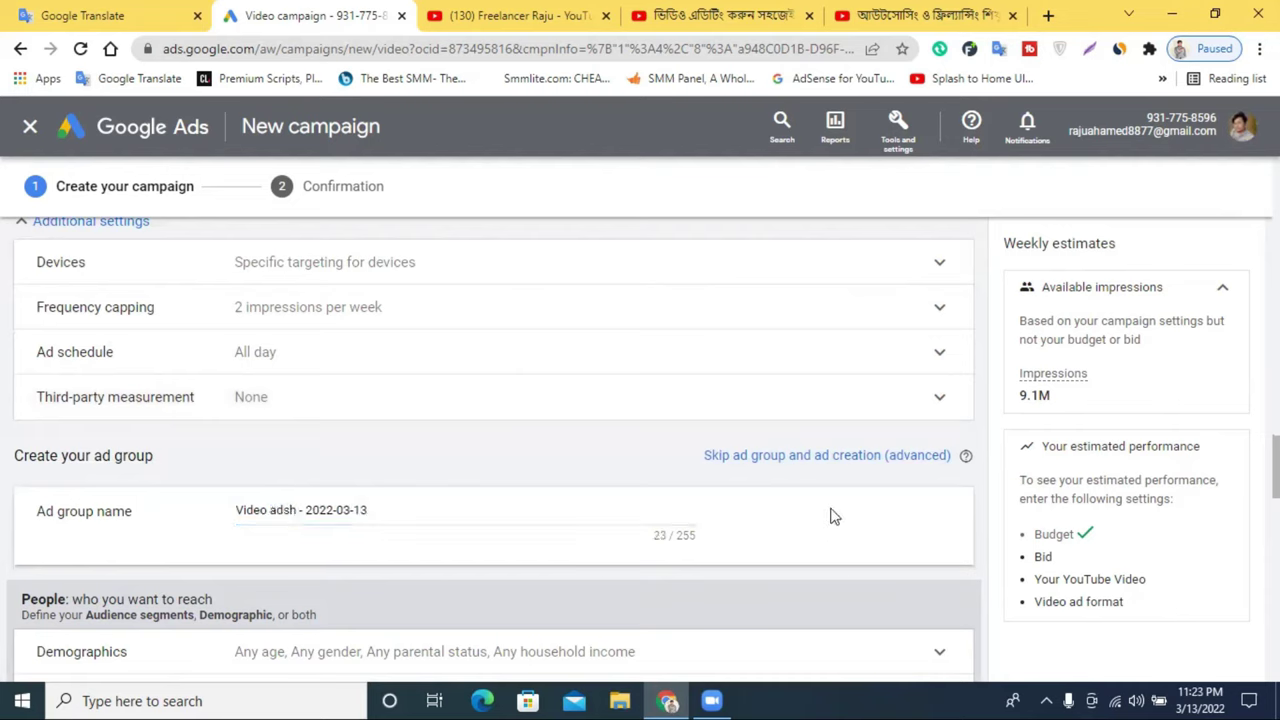
{"action": "left_click", "coordinate": [289, 509]}
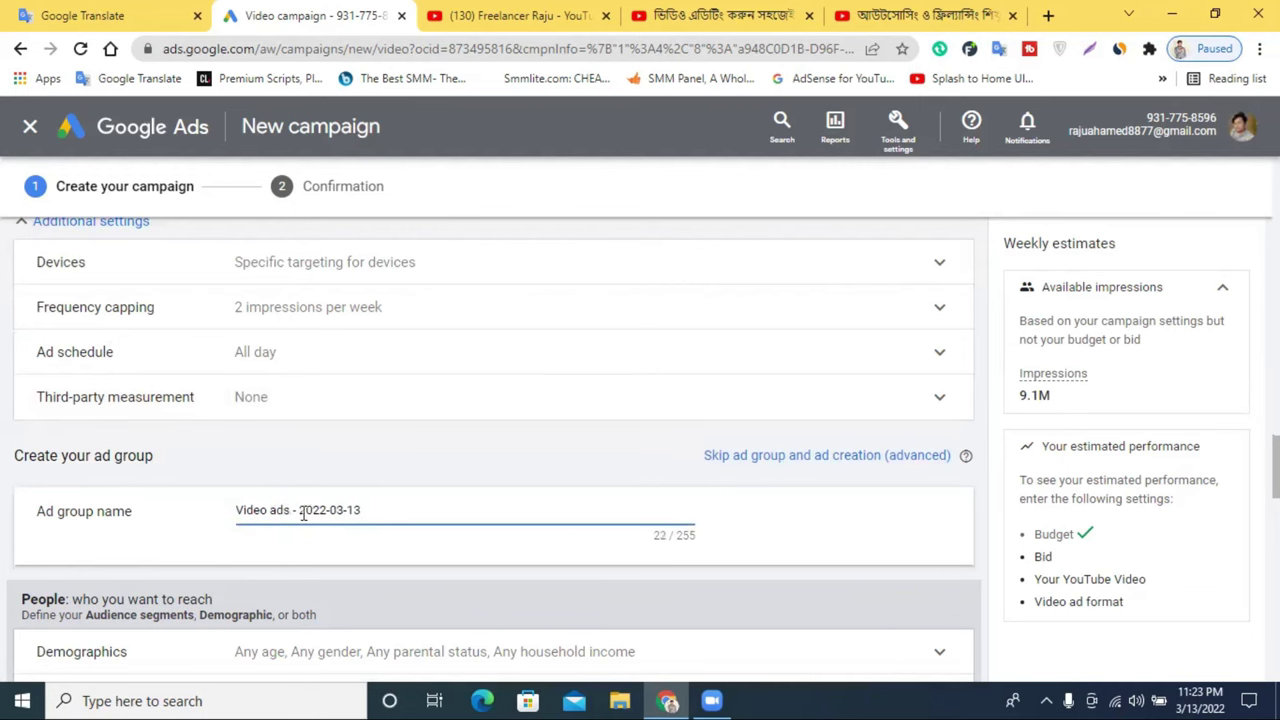
{"action": "key", "text": "BackSpace"}
{"action": "scroll", "coordinate": [188, 432], "scroll_direction": "down", "scroll_amount": 3}
{"action": "scroll", "coordinate": [211, 423], "scroll_direction": "up", "scroll_amount": 2}
{"action": "scroll", "coordinate": [214, 425], "scroll_direction": "down", "scroll_amount": 1}
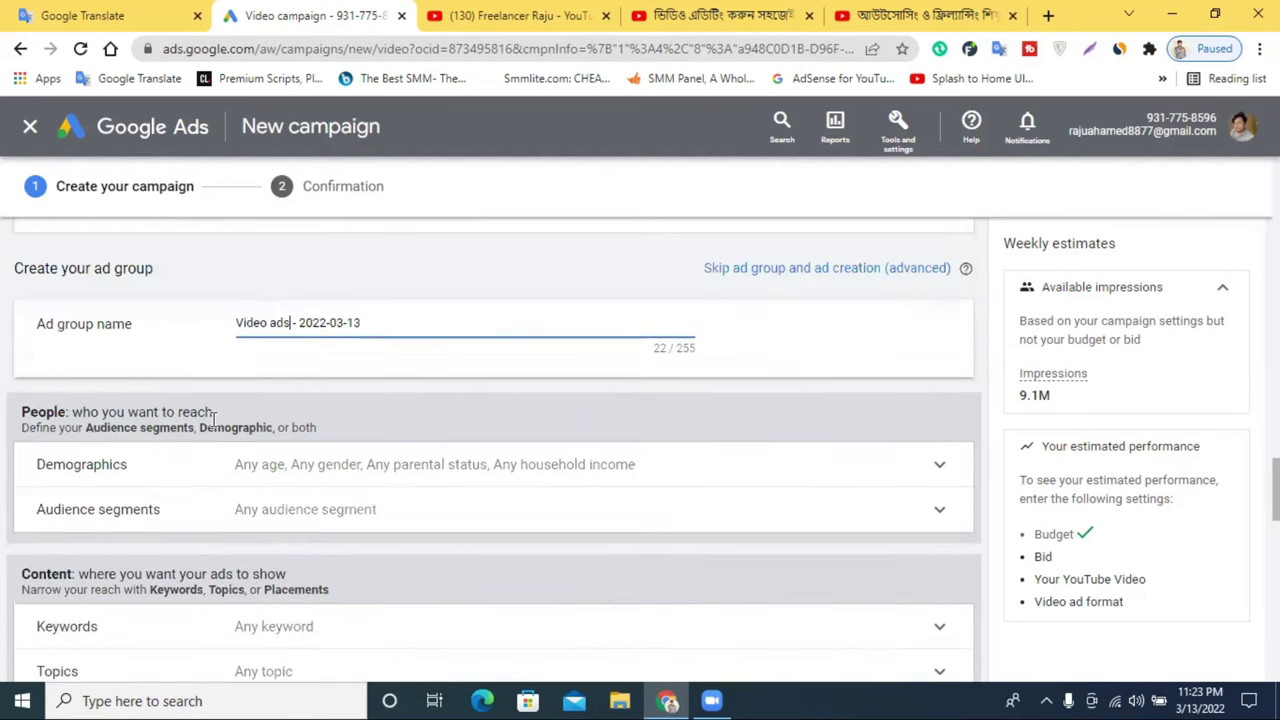
Step: Expand Demographics and check the Filmora tutorial video on the YouTube channel page
{"action": "left_click", "coordinate": [318, 483]}
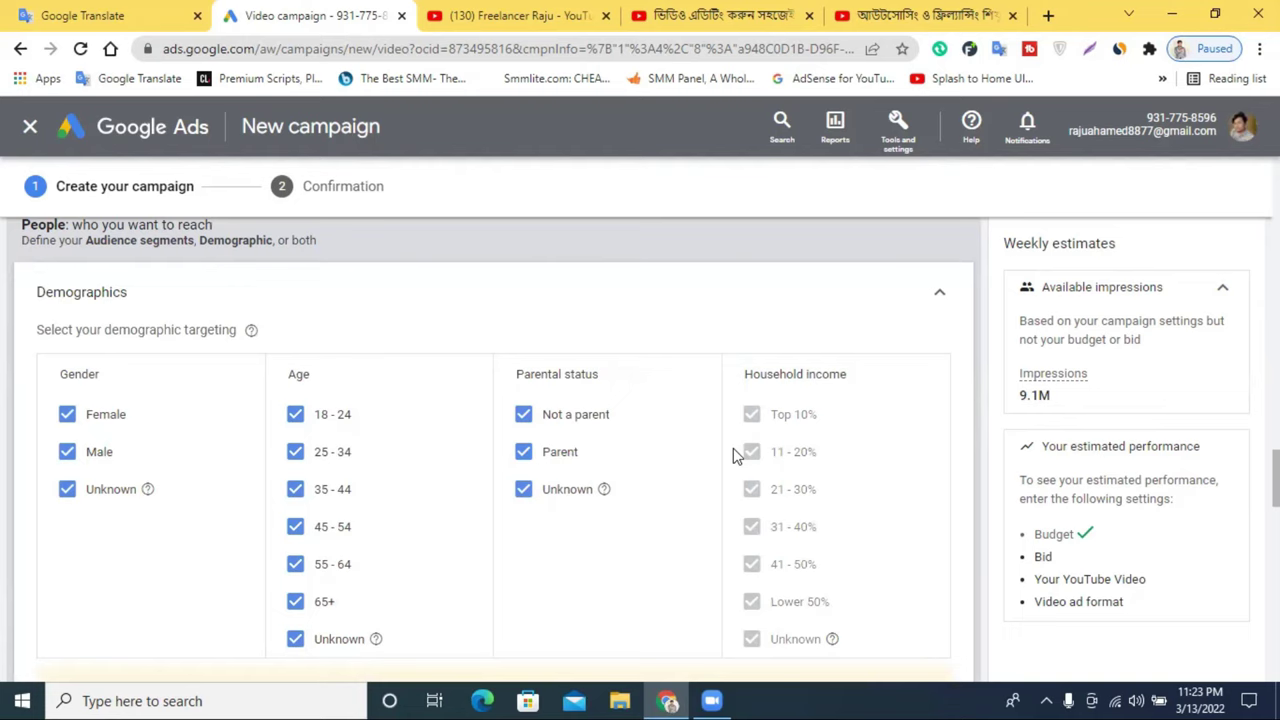
{"action": "left_click", "coordinate": [585, 10]}
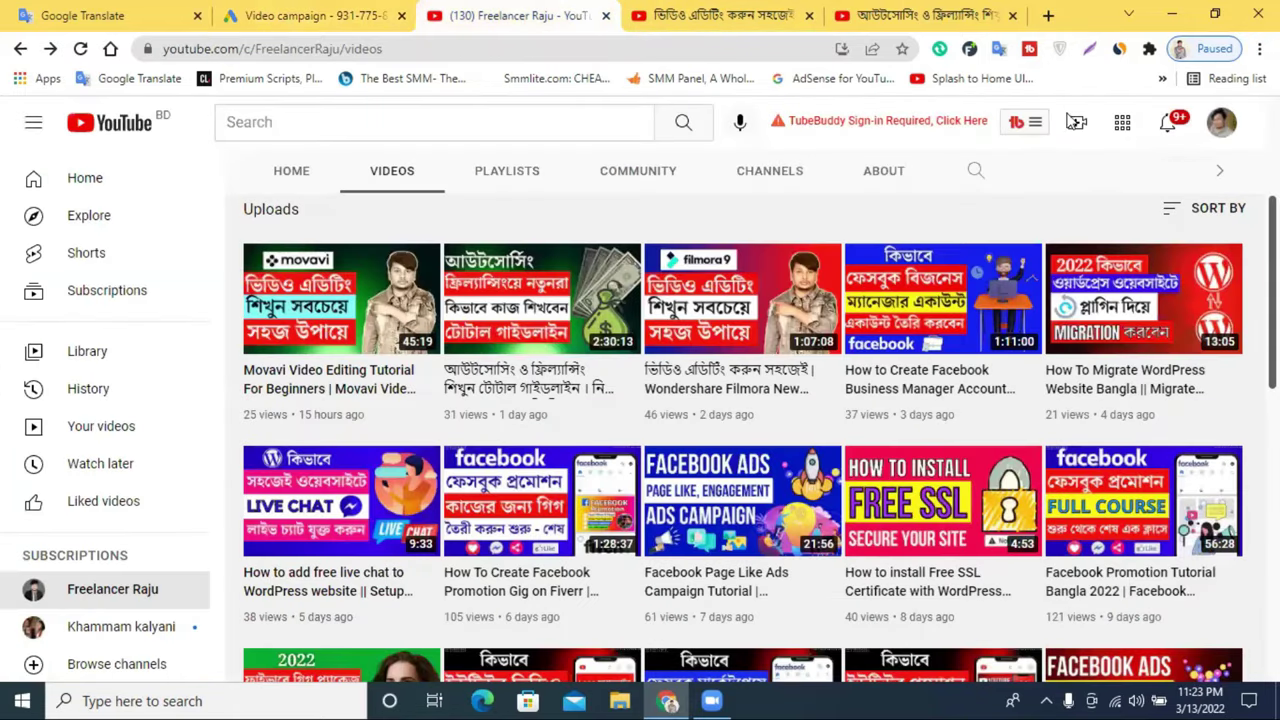
{"action": "left_click", "coordinate": [735, 10]}
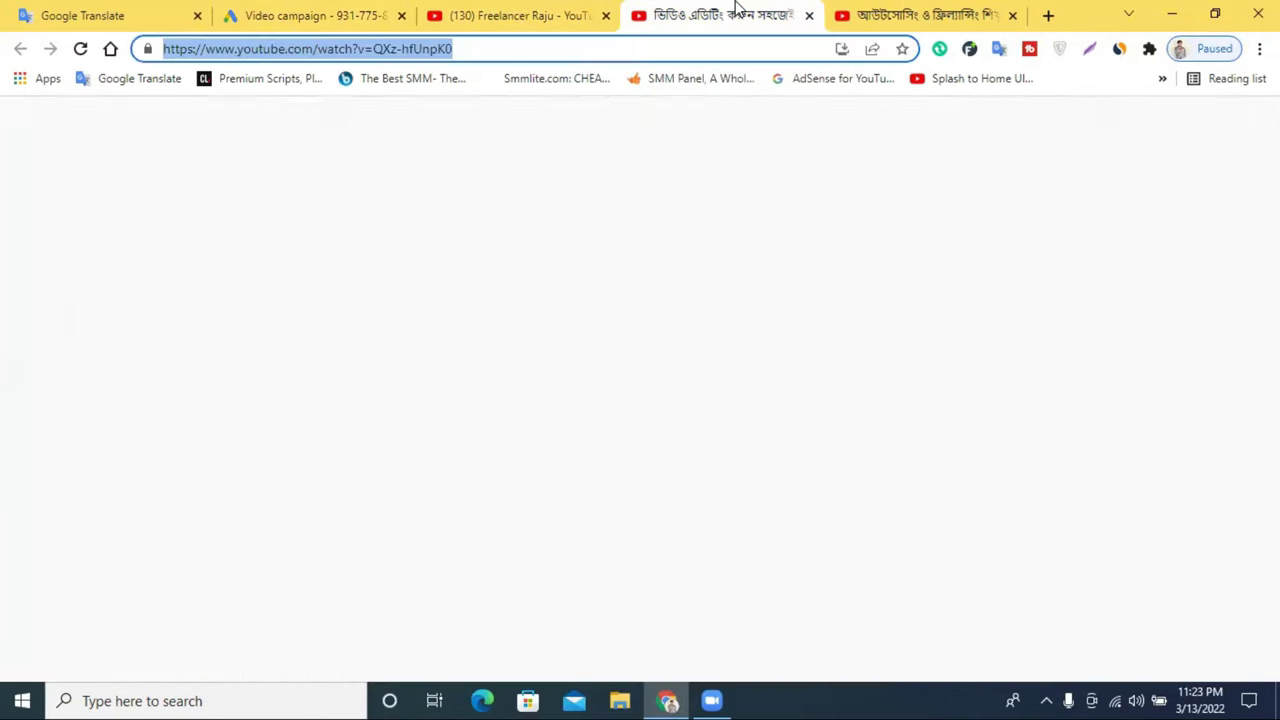
{"action": "left_click", "coordinate": [565, 10]}
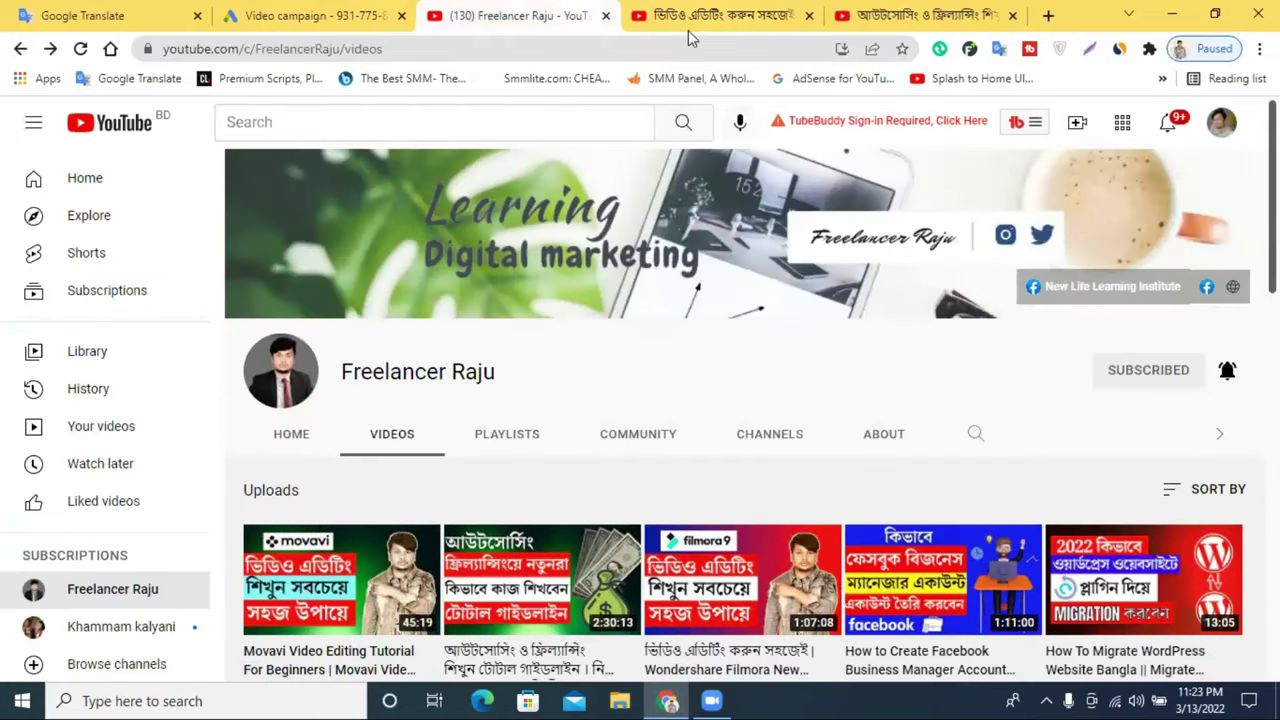
{"action": "left_click", "coordinate": [705, 12]}
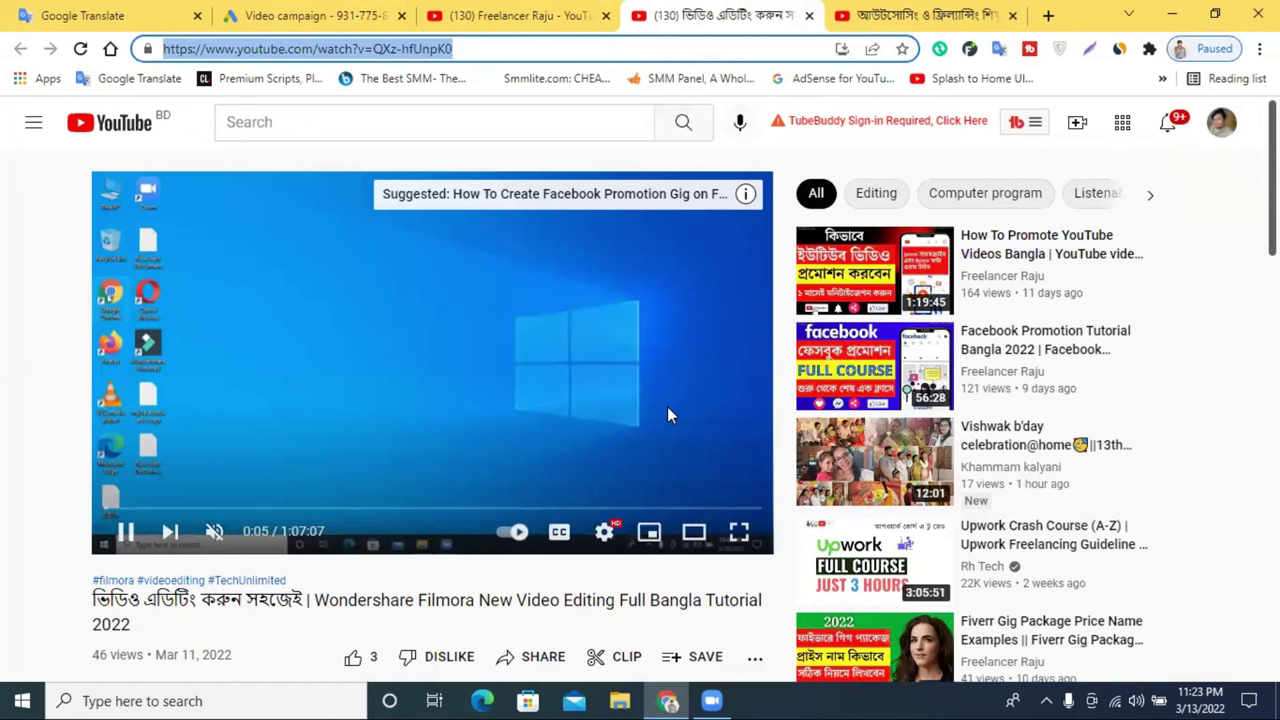
{"action": "left_click", "coordinate": [490, 10]}
{"action": "left_click", "coordinate": [330, 12]}
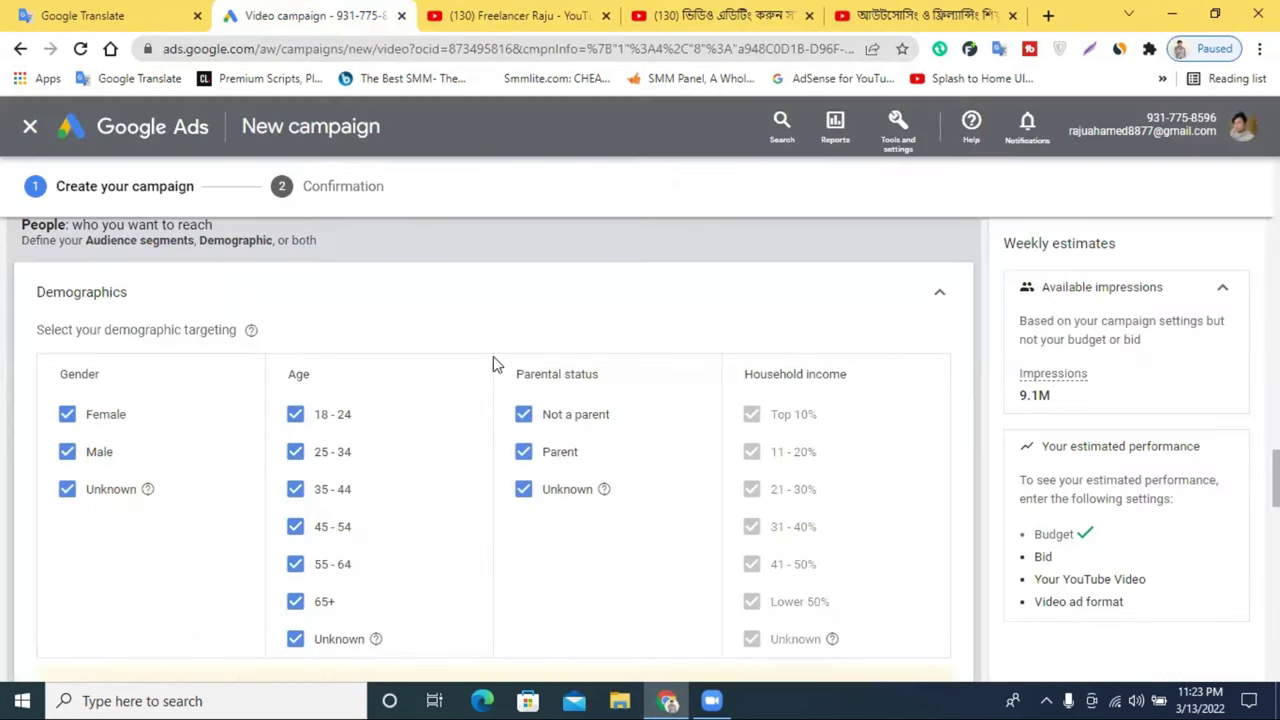
Step: Exclude ages 65+, 55 - 64 and 45 - 54 from demographic targeting, dropping impressions to 8.7M
{"action": "scroll", "coordinate": [531, 494], "scroll_direction": "down", "scroll_amount": 1}
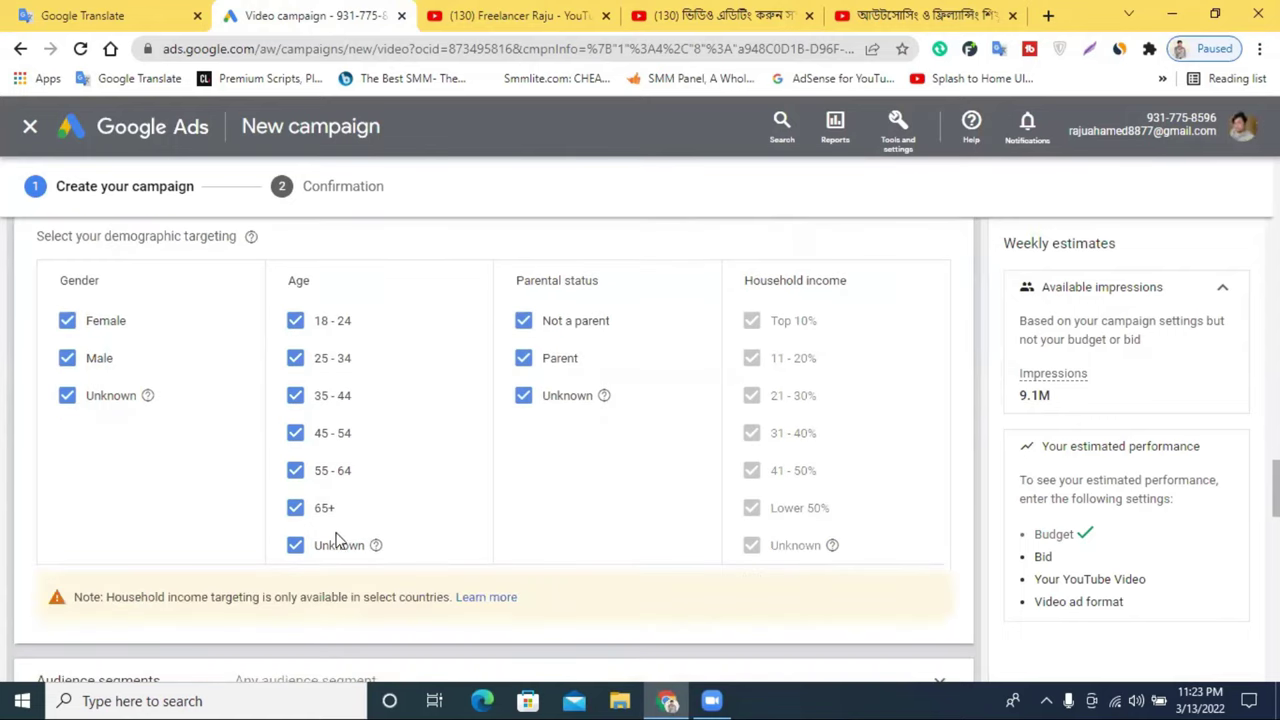
{"action": "left_click", "coordinate": [295, 508]}
{"action": "left_click", "coordinate": [295, 471]}
{"action": "left_click", "coordinate": [296, 434]}
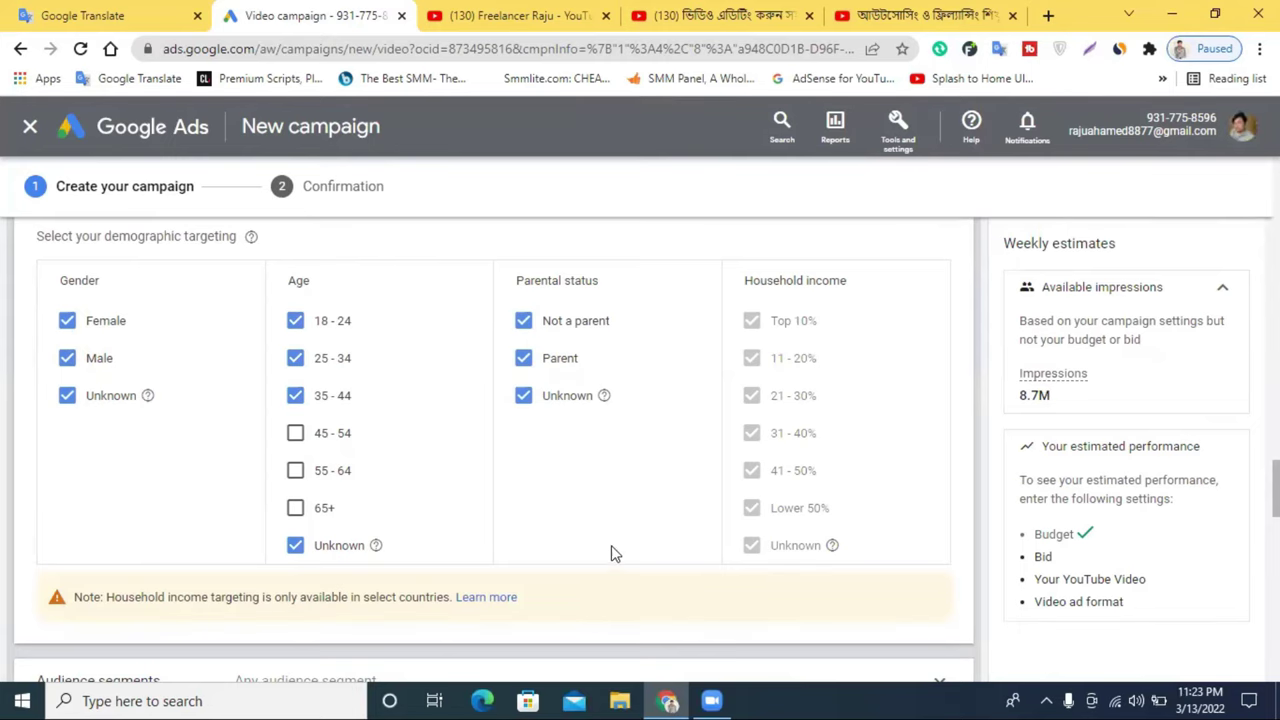
{"action": "scroll", "coordinate": [620, 542], "scroll_direction": "up", "scroll_amount": 2}
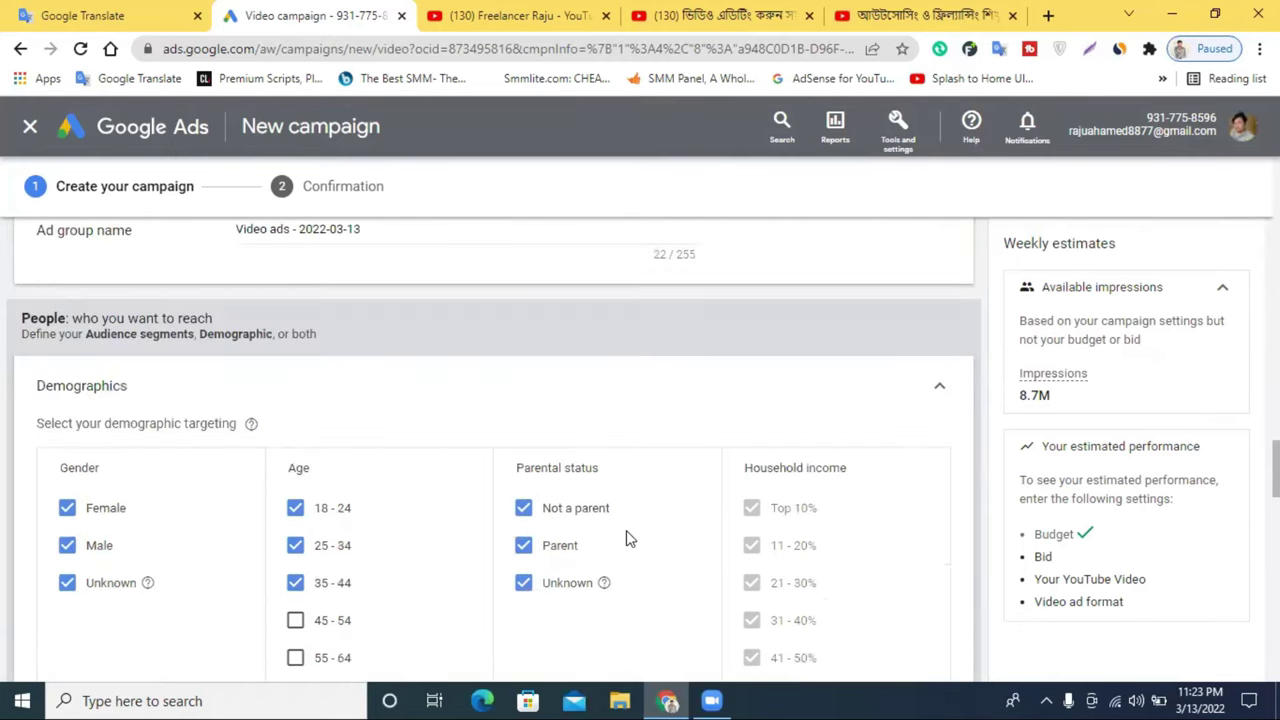
Step: Collapse Demographics and browse the audience segments by category
{"action": "left_click", "coordinate": [940, 388]}
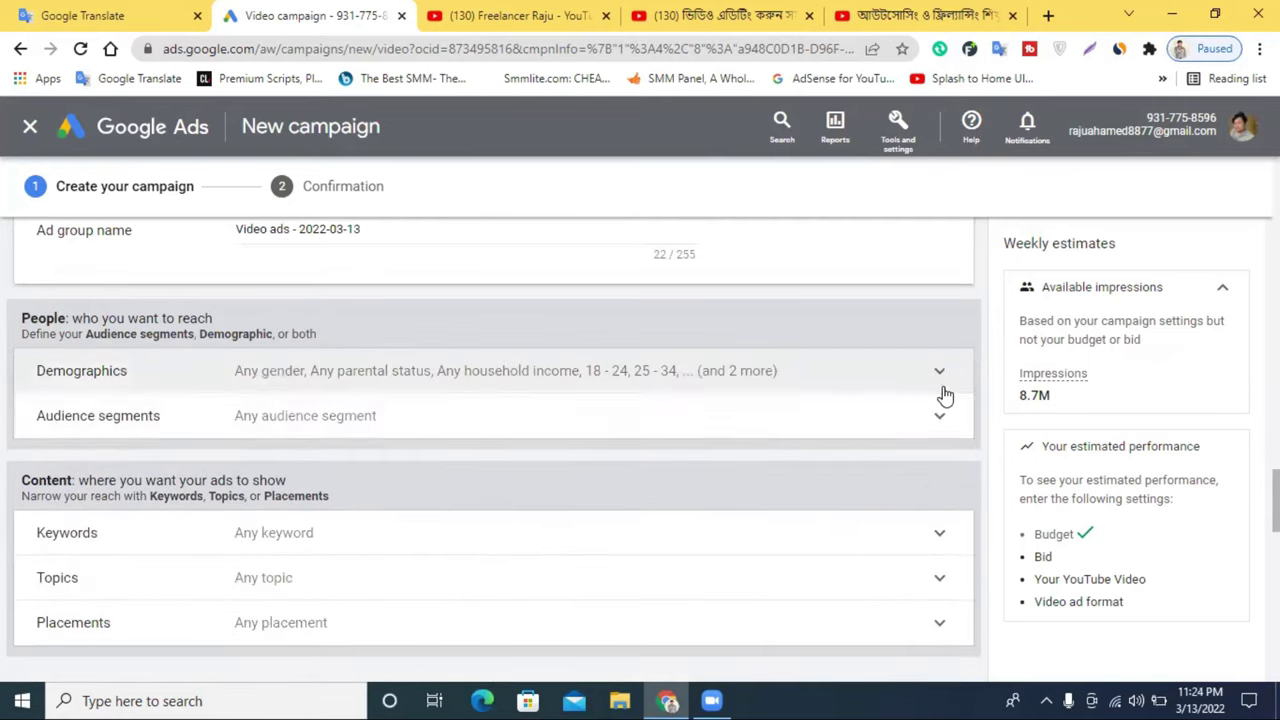
{"action": "left_click", "coordinate": [480, 432]}
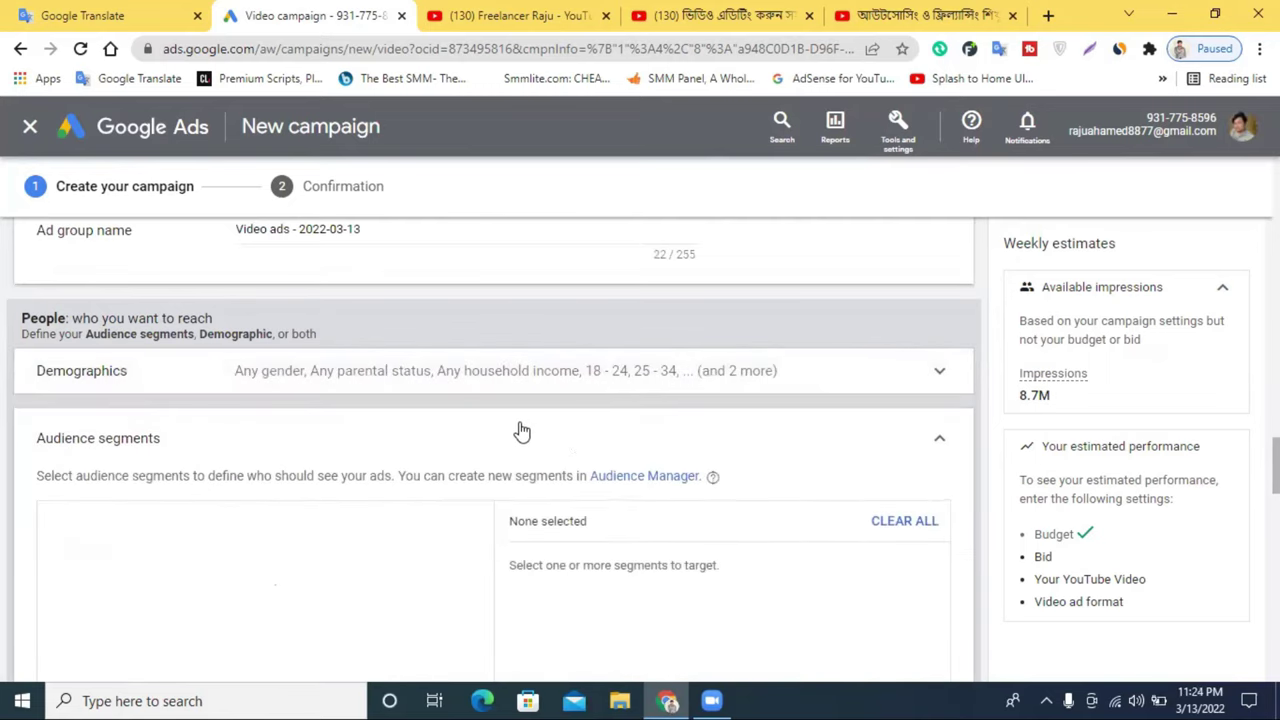
{"action": "scroll", "coordinate": [620, 450], "scroll_direction": "down", "scroll_amount": 2}
{"action": "scroll", "coordinate": [500, 420], "scroll_direction": "up", "scroll_amount": 2}
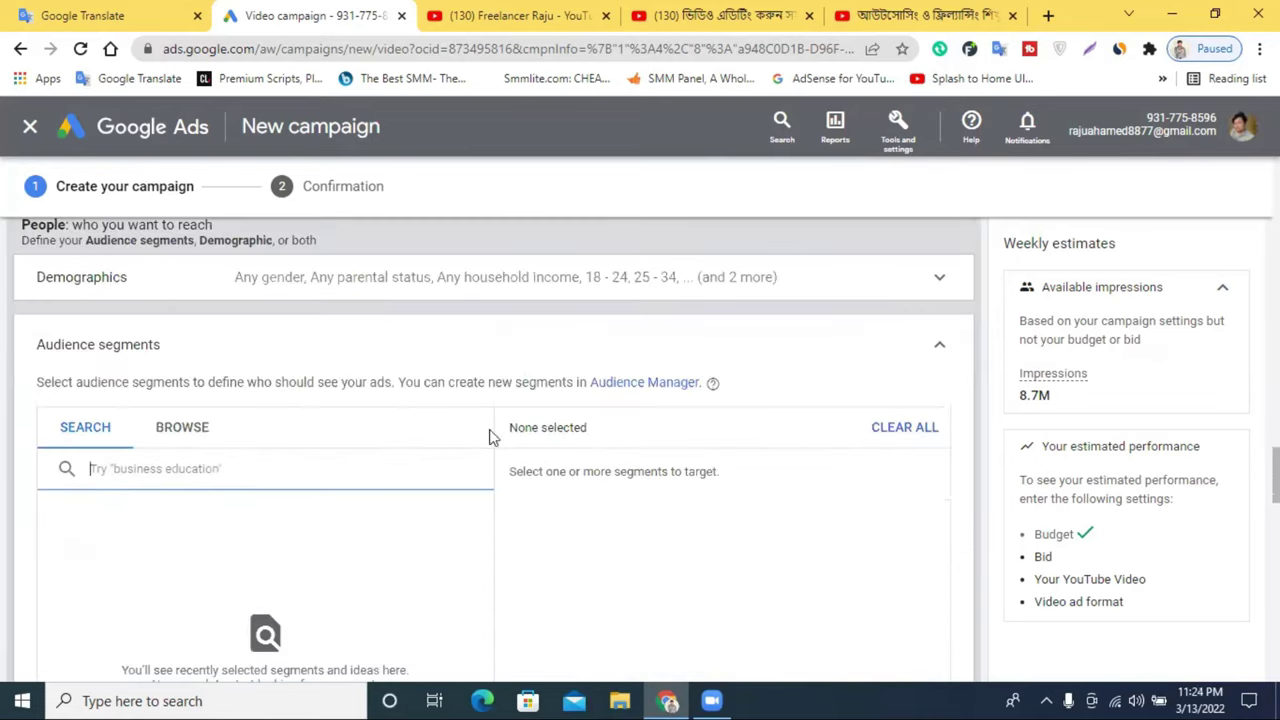
{"action": "left_click", "coordinate": [184, 429]}
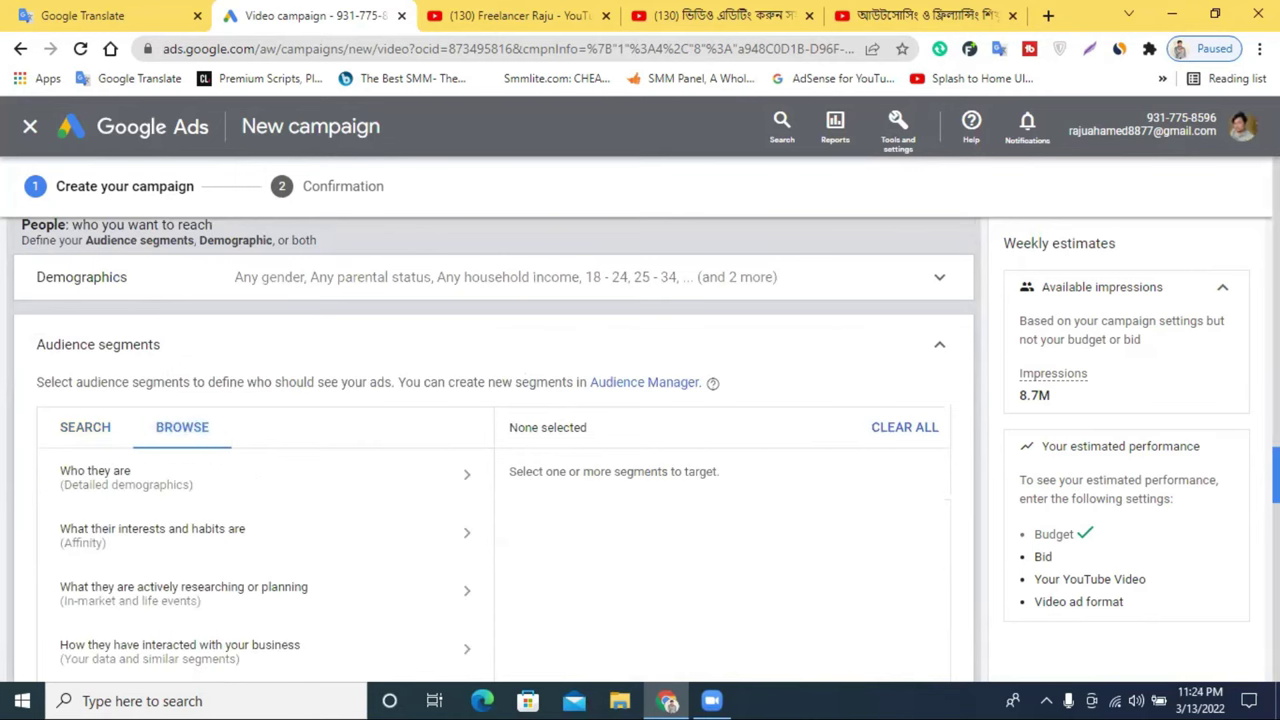
{"action": "scroll", "coordinate": [843, 403], "scroll_direction": "down", "scroll_amount": 2}
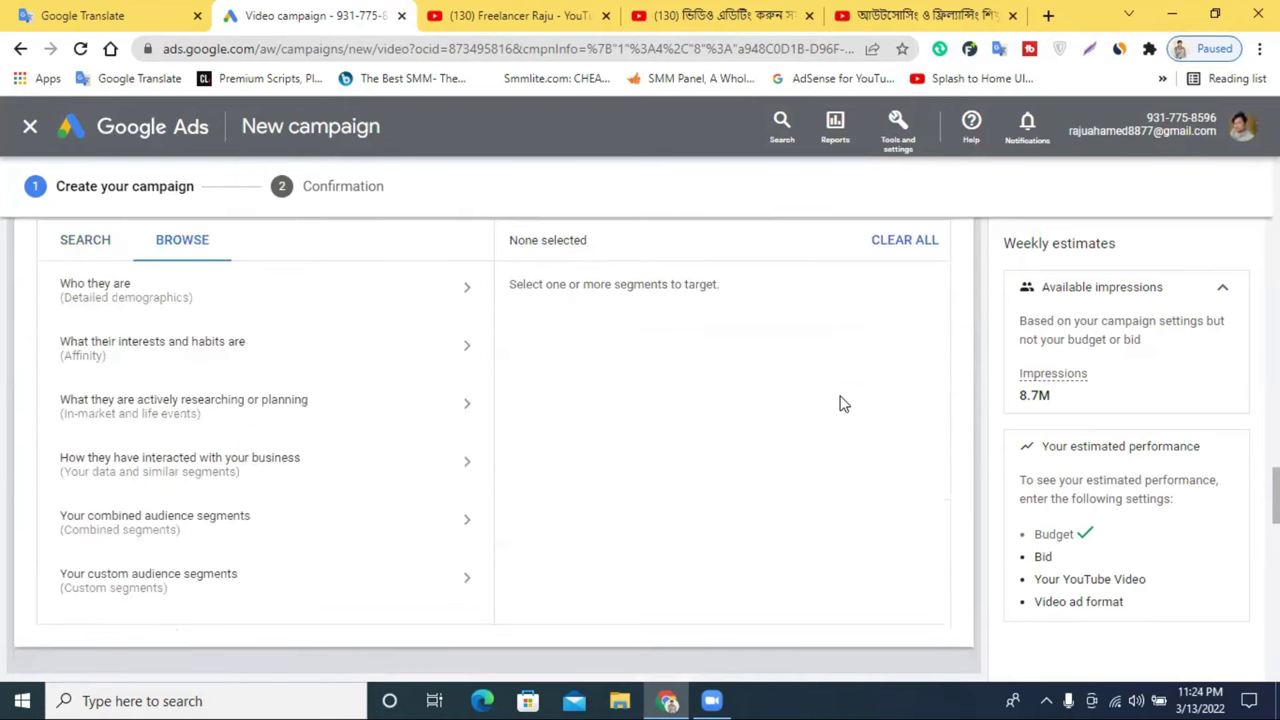
{"action": "scroll", "coordinate": [843, 403], "scroll_direction": "up", "scroll_amount": 1}
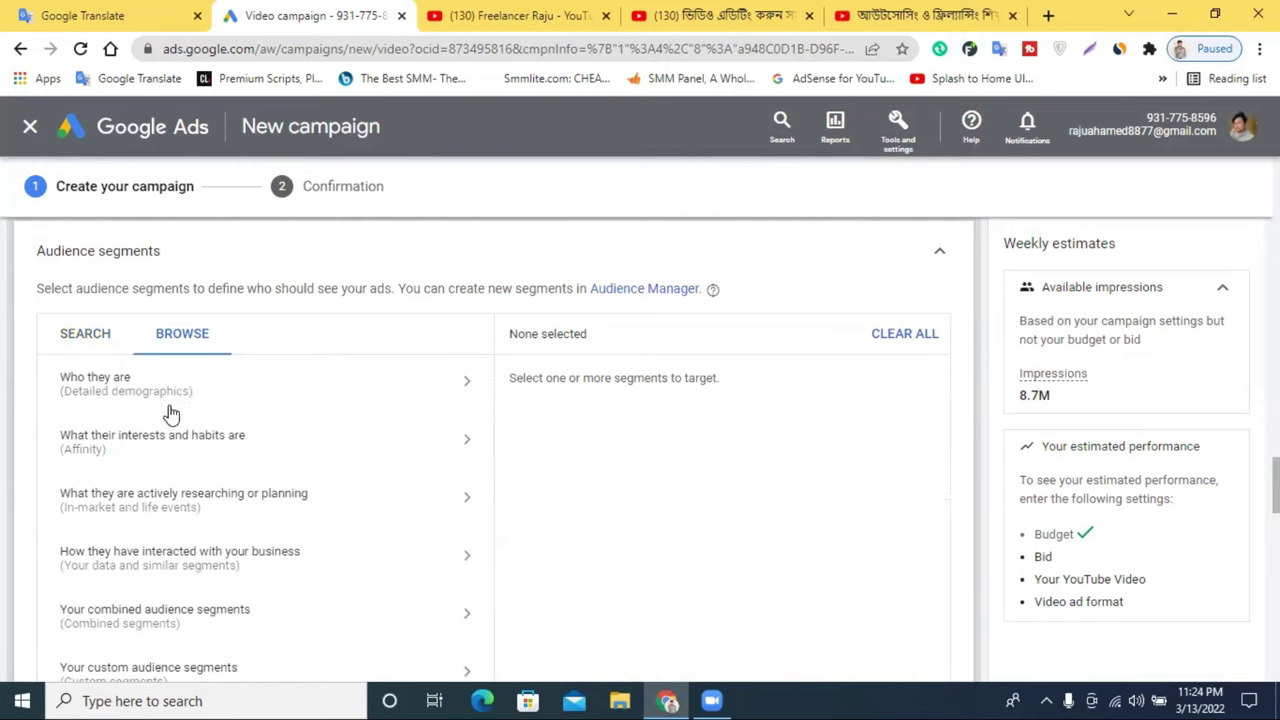
Step: Select the Technology affinity segment under interests and habits and collapse Audience segments
{"action": "left_click", "coordinate": [170, 452]}
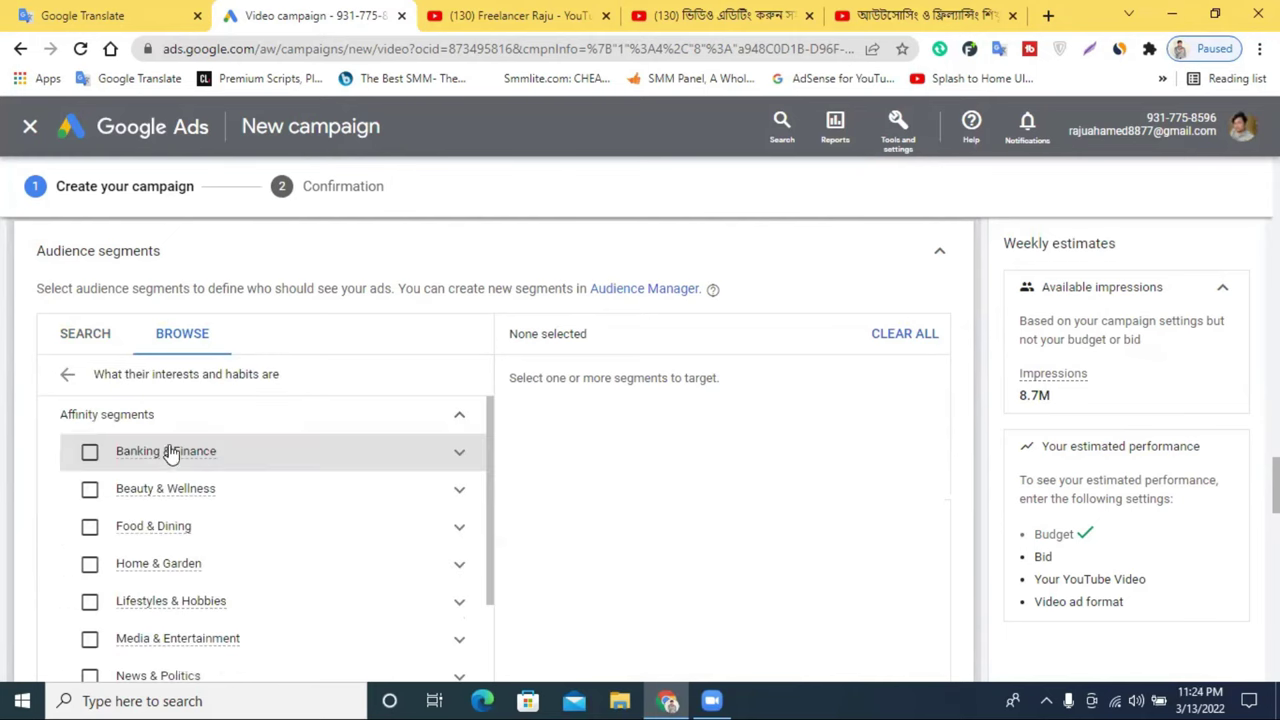
{"action": "scroll", "coordinate": [820, 440], "scroll_direction": "down", "scroll_amount": 2}
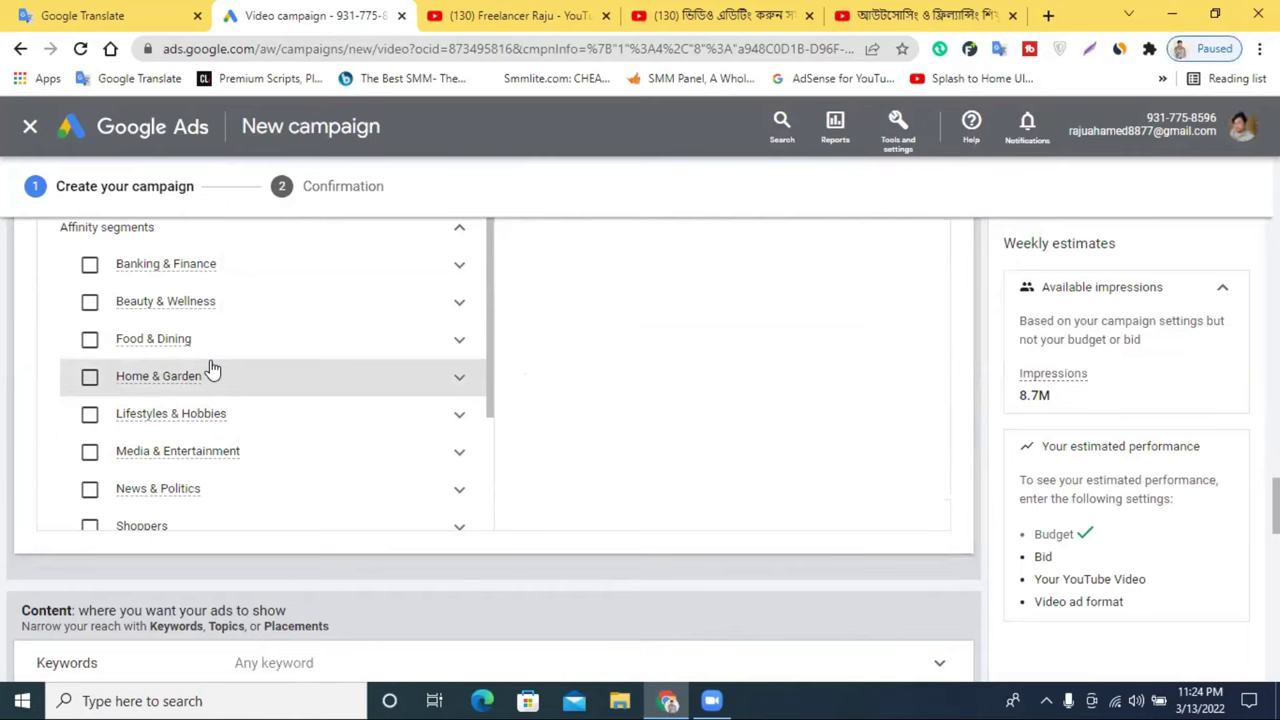
{"action": "scroll", "coordinate": [209, 366], "scroll_direction": "down", "scroll_amount": 1}
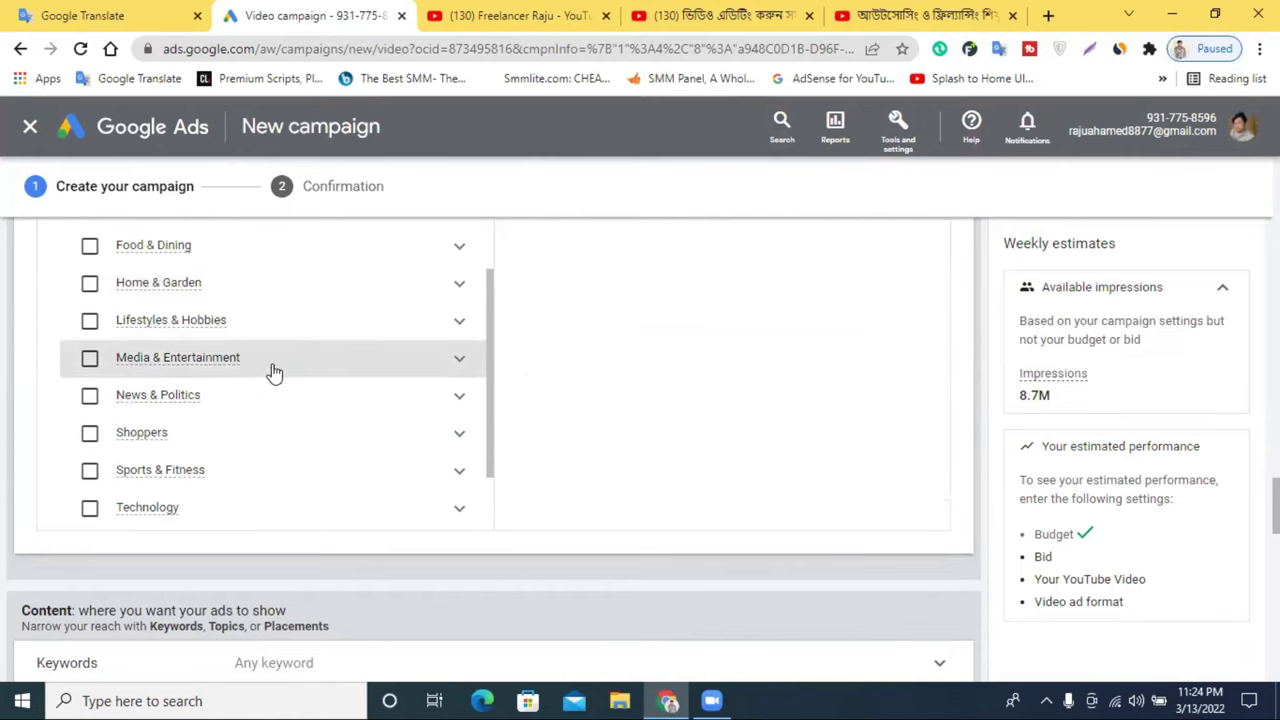
{"action": "scroll", "coordinate": [271, 371], "scroll_direction": "down", "scroll_amount": 1}
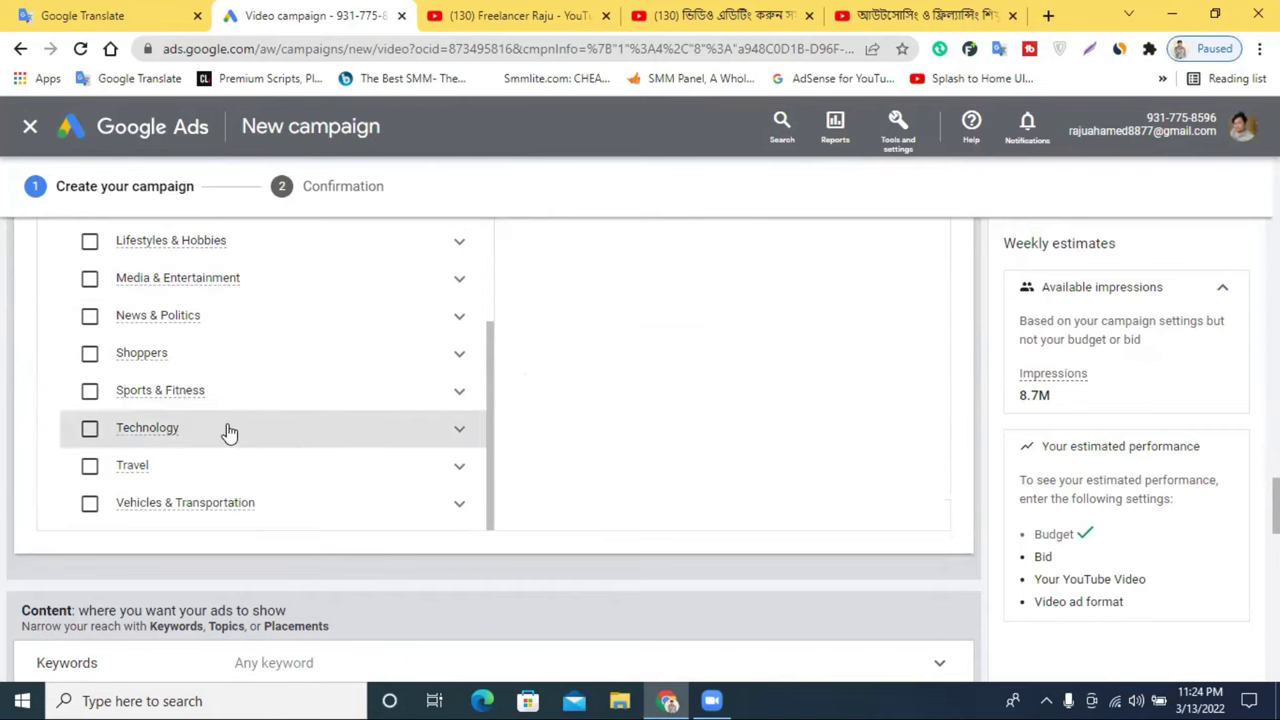
{"action": "left_click", "coordinate": [90, 429]}
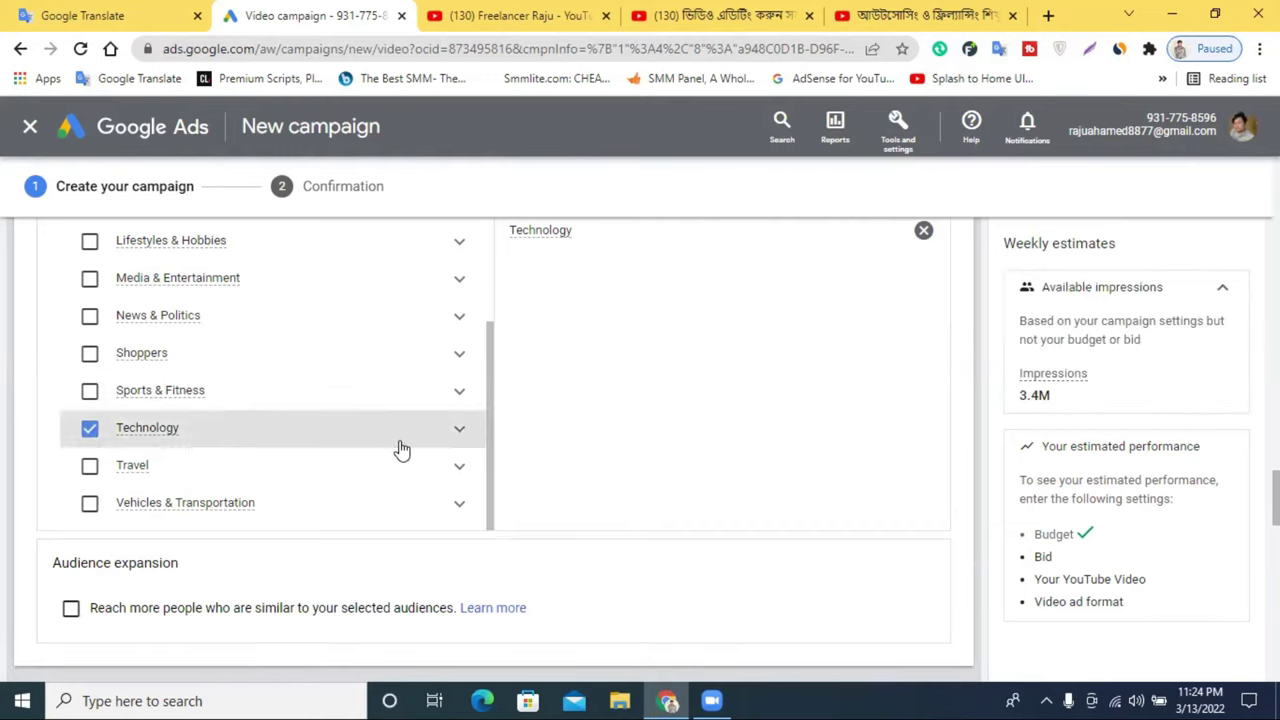
{"action": "scroll", "coordinate": [400, 446], "scroll_direction": "up", "scroll_amount": 3}
{"action": "scroll", "coordinate": [886, 446], "scroll_direction": "up", "scroll_amount": 3}
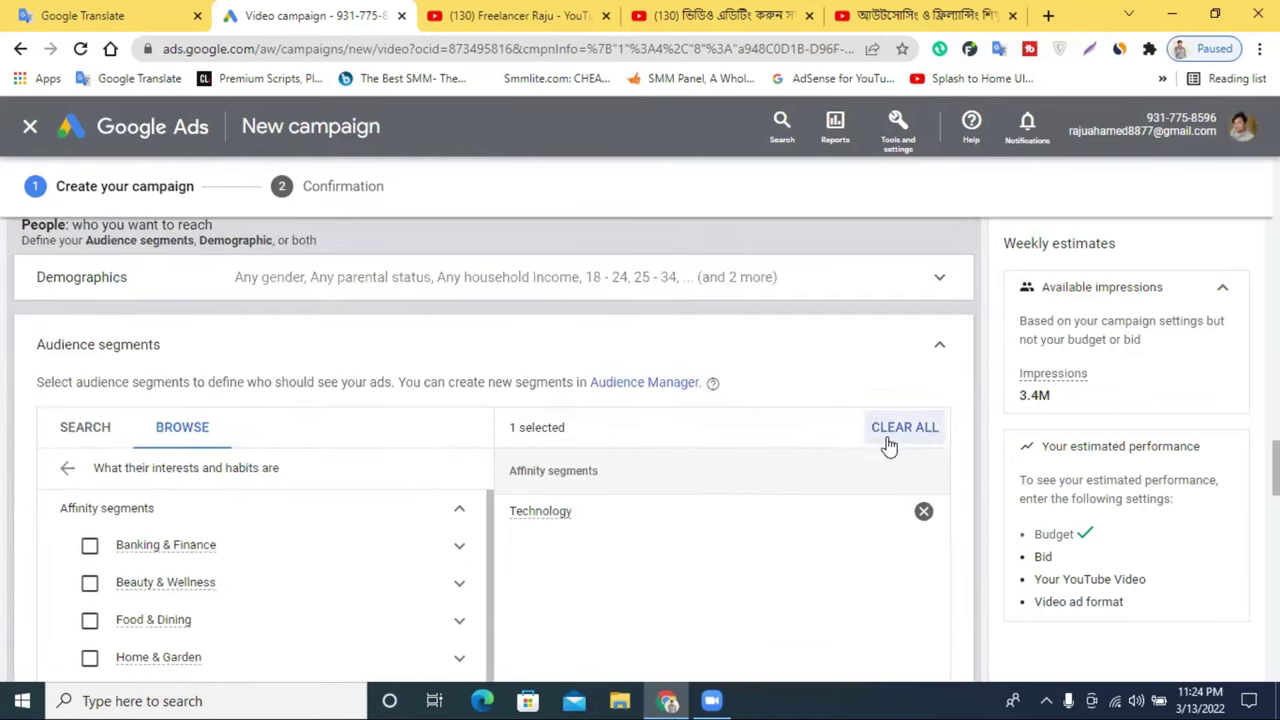
{"action": "left_click", "coordinate": [933, 351]}
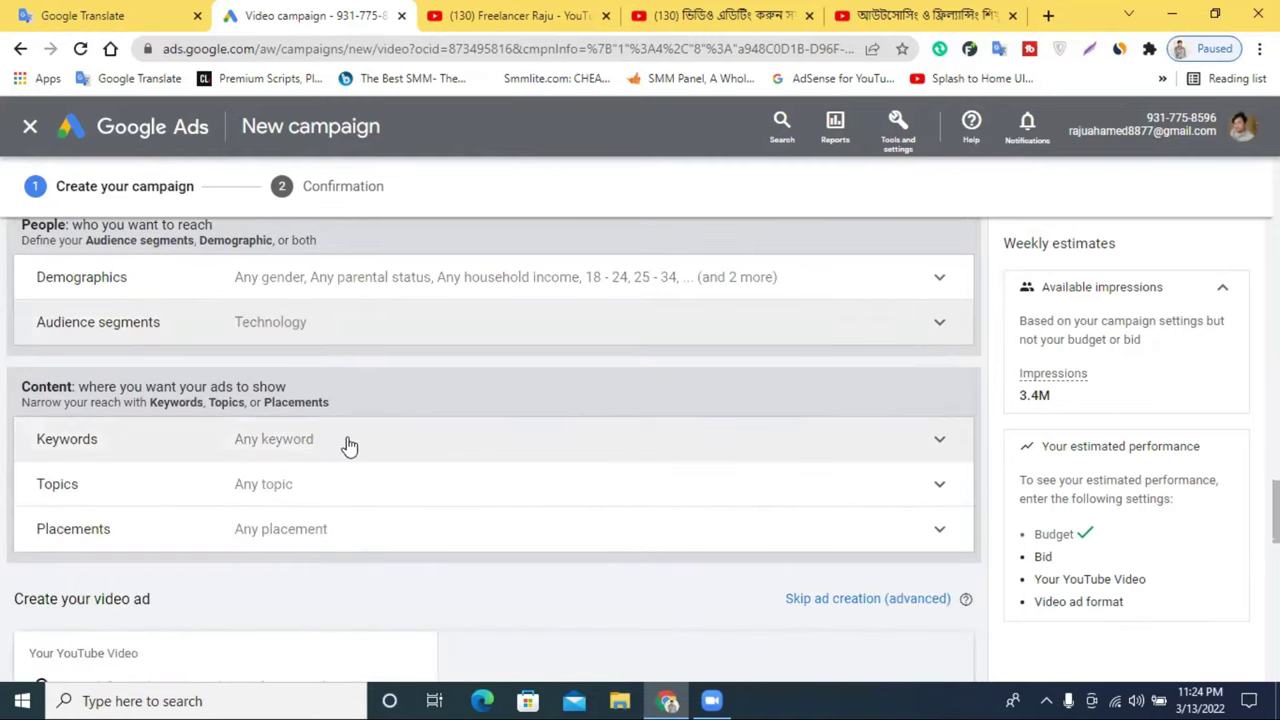
Step: Expand Keywords and paste the YouTube video URL into the related website field
{"action": "left_click", "coordinate": [405, 445]}
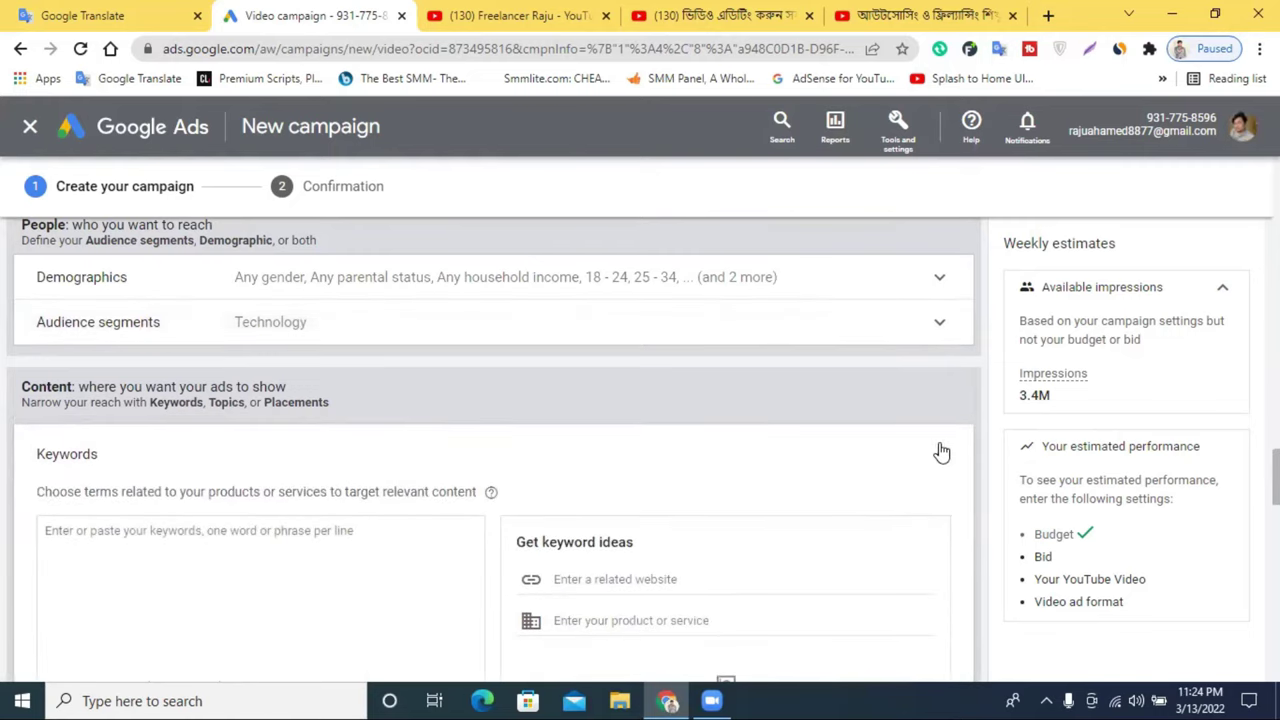
{"action": "left_click", "coordinate": [940, 448]}
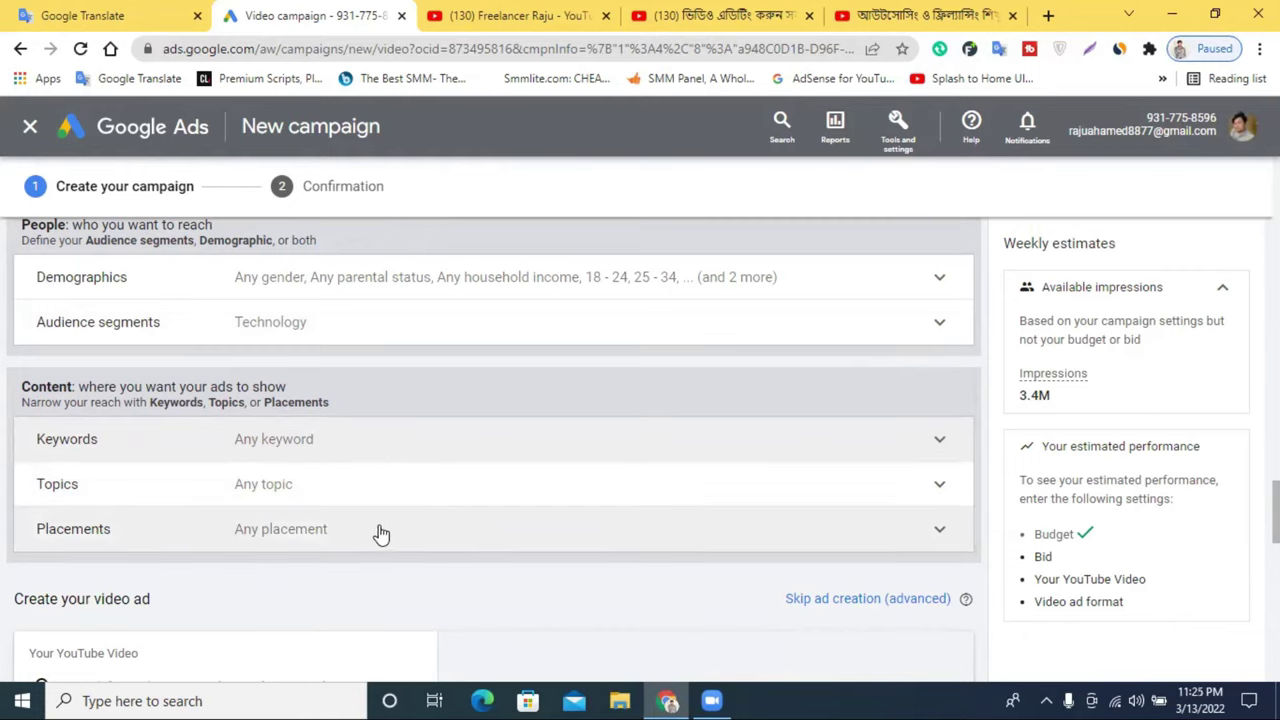
{"action": "left_click", "coordinate": [398, 445]}
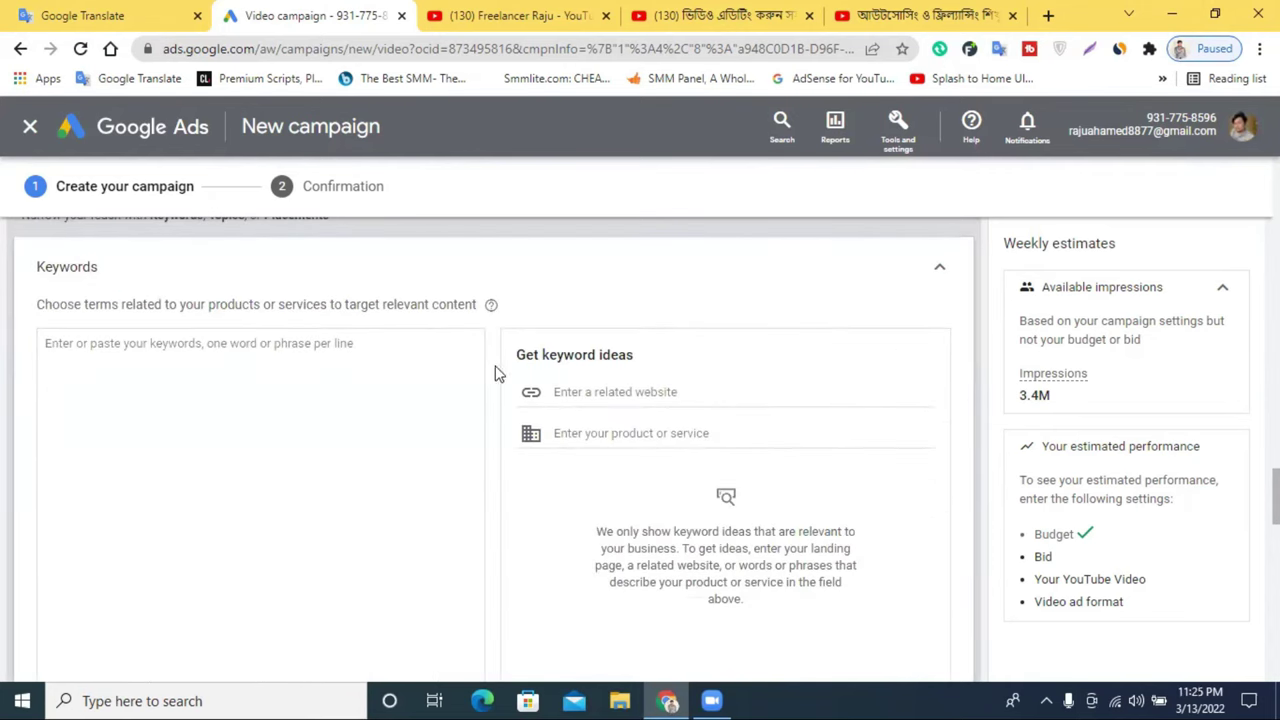
{"action": "left_click", "coordinate": [609, 386]}
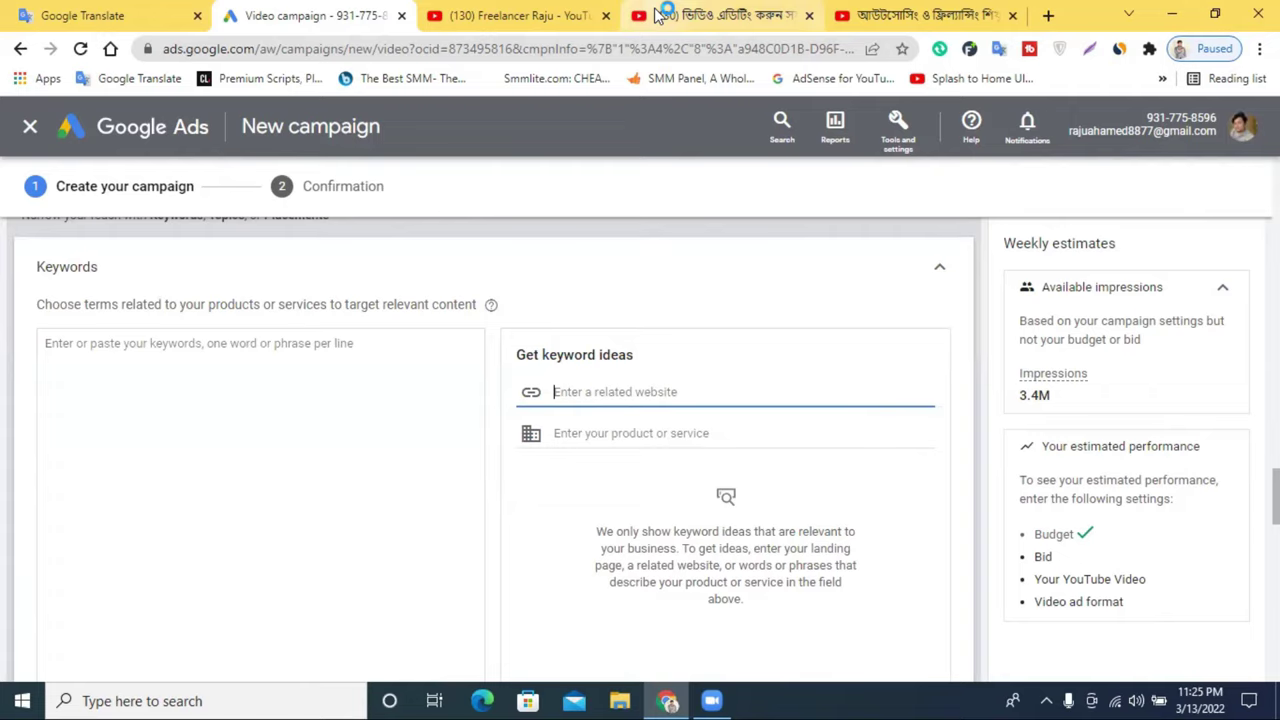
{"action": "left_click", "coordinate": [664, 15]}
{"action": "right_click", "coordinate": [466, 50]}
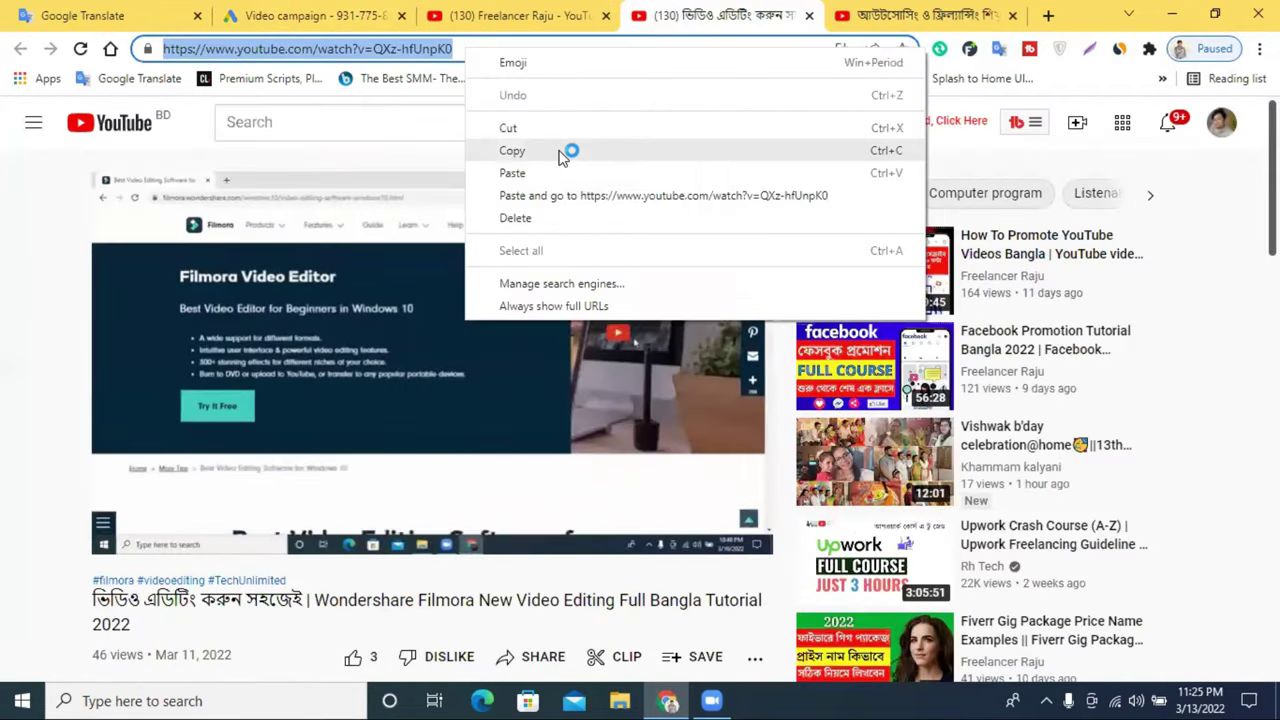
{"action": "left_click", "coordinate": [512, 150]}
{"action": "left_click", "coordinate": [474, 15]}
{"action": "left_click", "coordinate": [340, 15]}
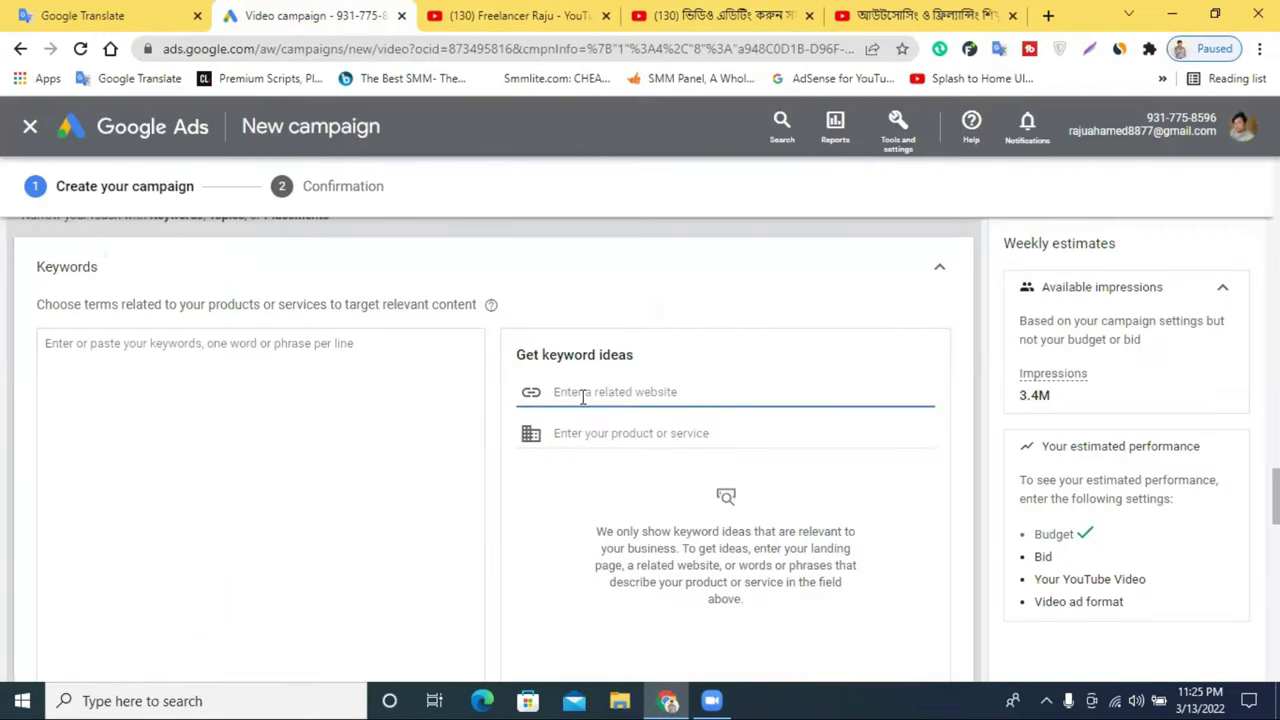
{"action": "right_click", "coordinate": [586, 392]}
{"action": "left_click", "coordinate": [674, 264]}
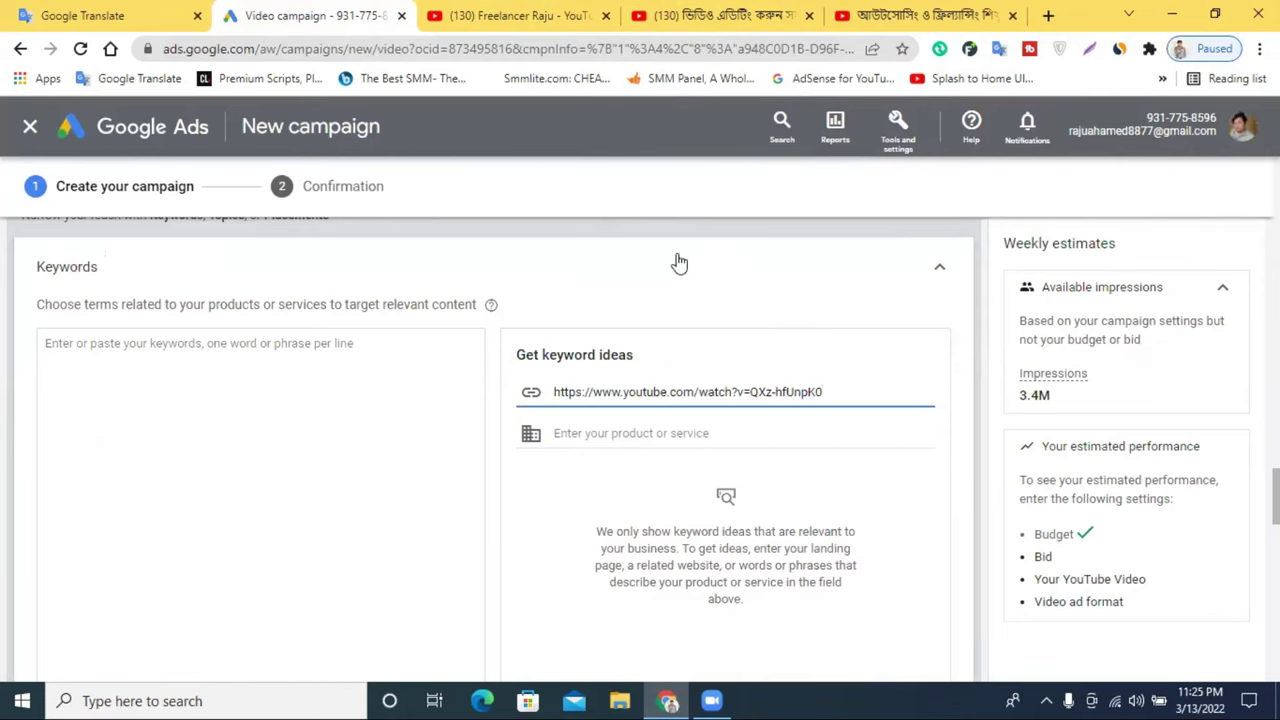
Step: Paste the same video URL as the product or service and review the keyword ideas
{"action": "left_click", "coordinate": [634, 433]}
{"action": "right_click", "coordinate": [634, 433]}
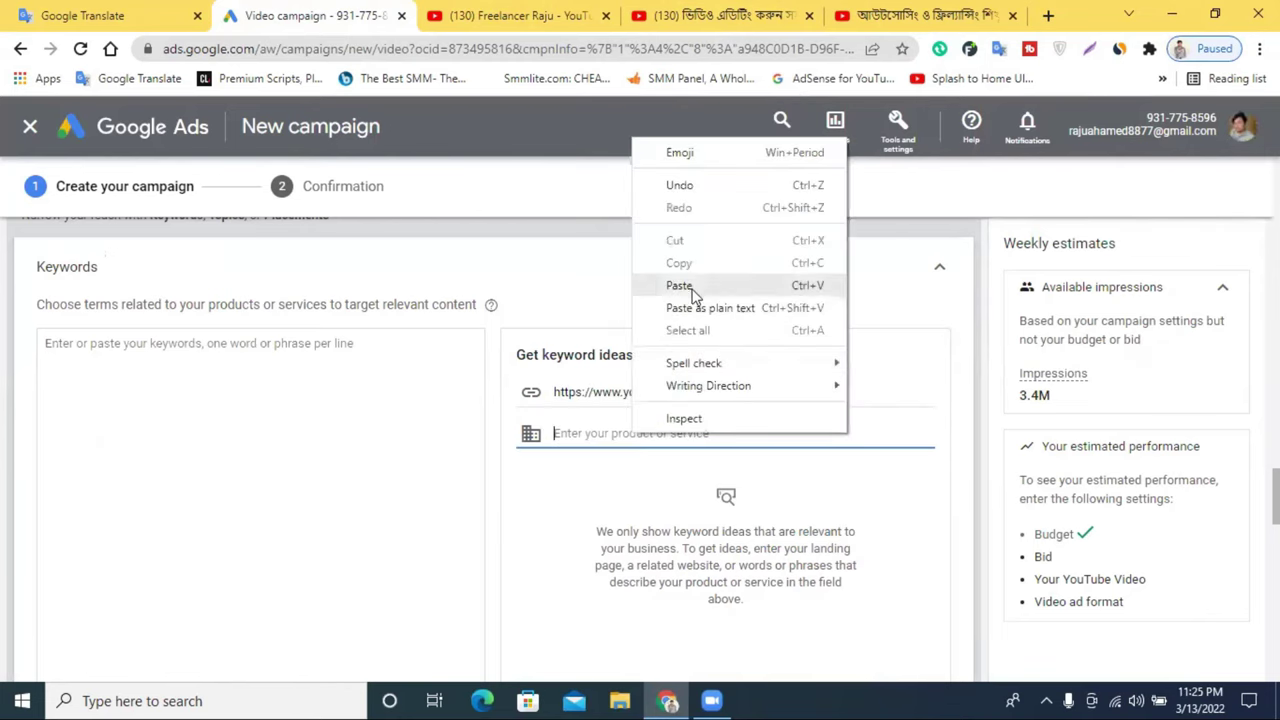
{"action": "left_click", "coordinate": [690, 288]}
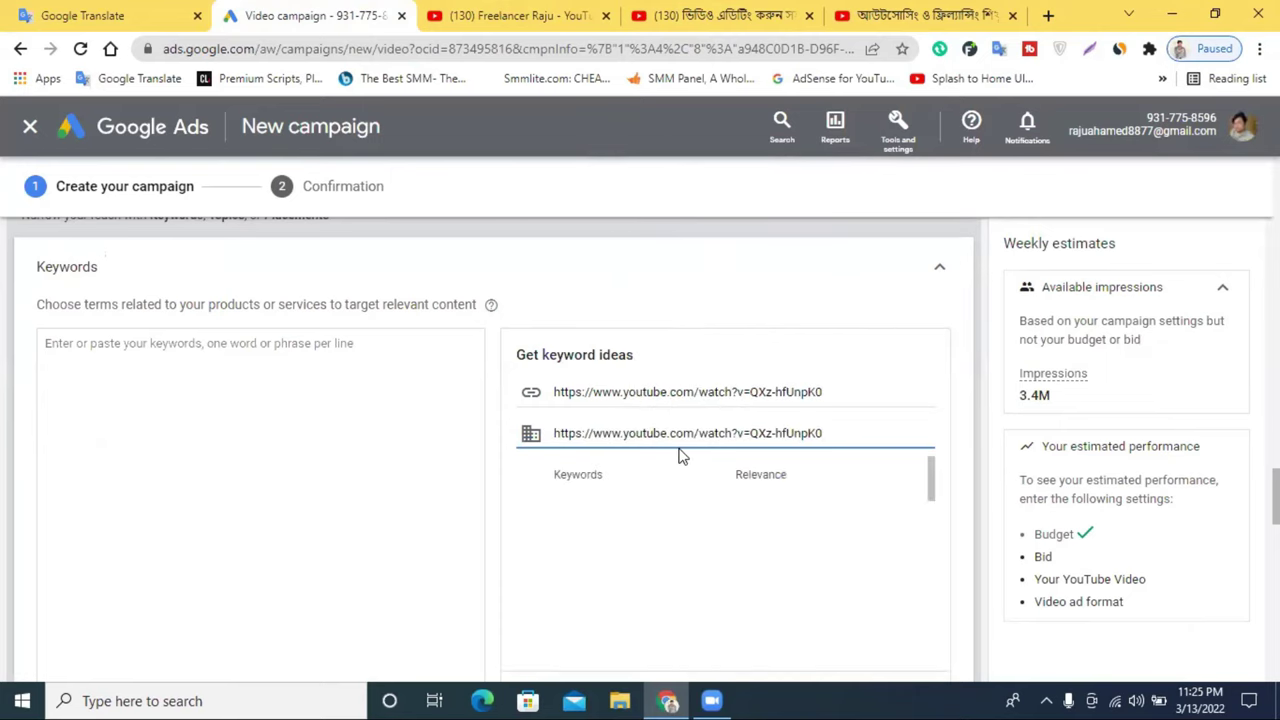
{"action": "scroll", "coordinate": [680, 455], "scroll_direction": "down", "scroll_amount": 1}
{"action": "scroll", "coordinate": [575, 418], "scroll_direction": "down", "scroll_amount": 10}
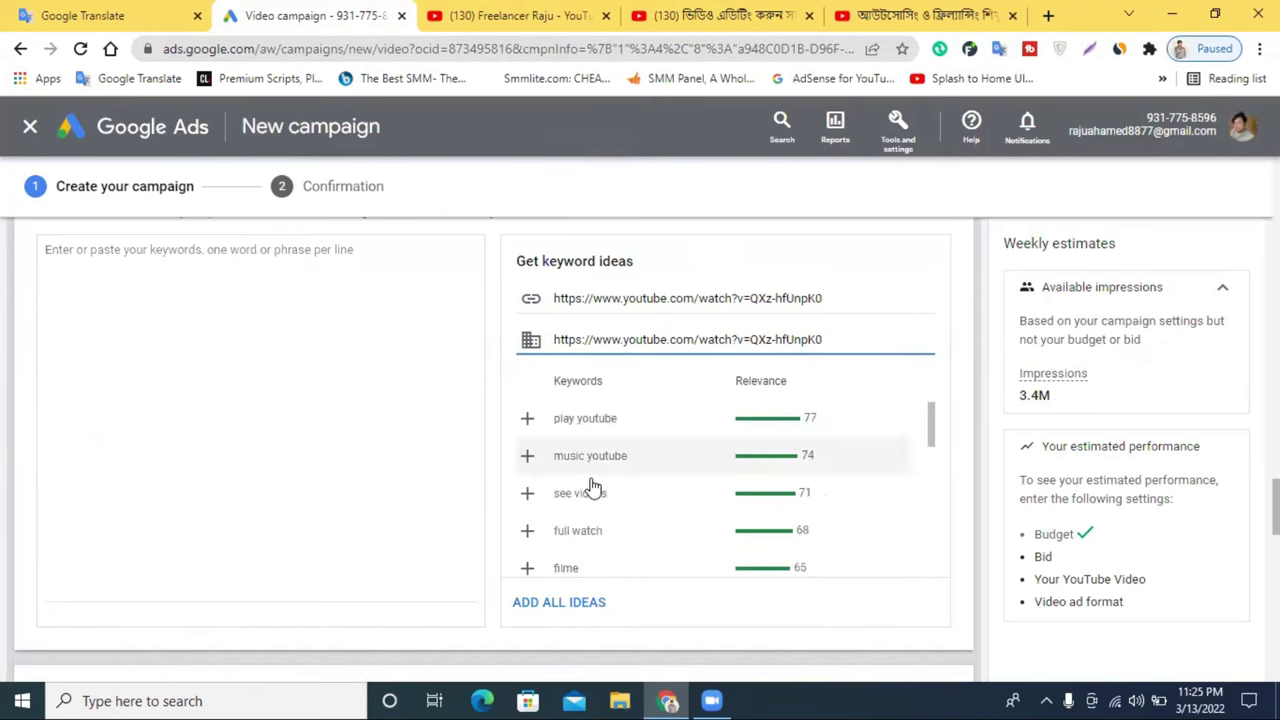
{"action": "scroll", "coordinate": [643, 500], "scroll_direction": "up", "scroll_amount": 2}
{"action": "scroll", "coordinate": [643, 507], "scroll_direction": "up", "scroll_amount": 10}
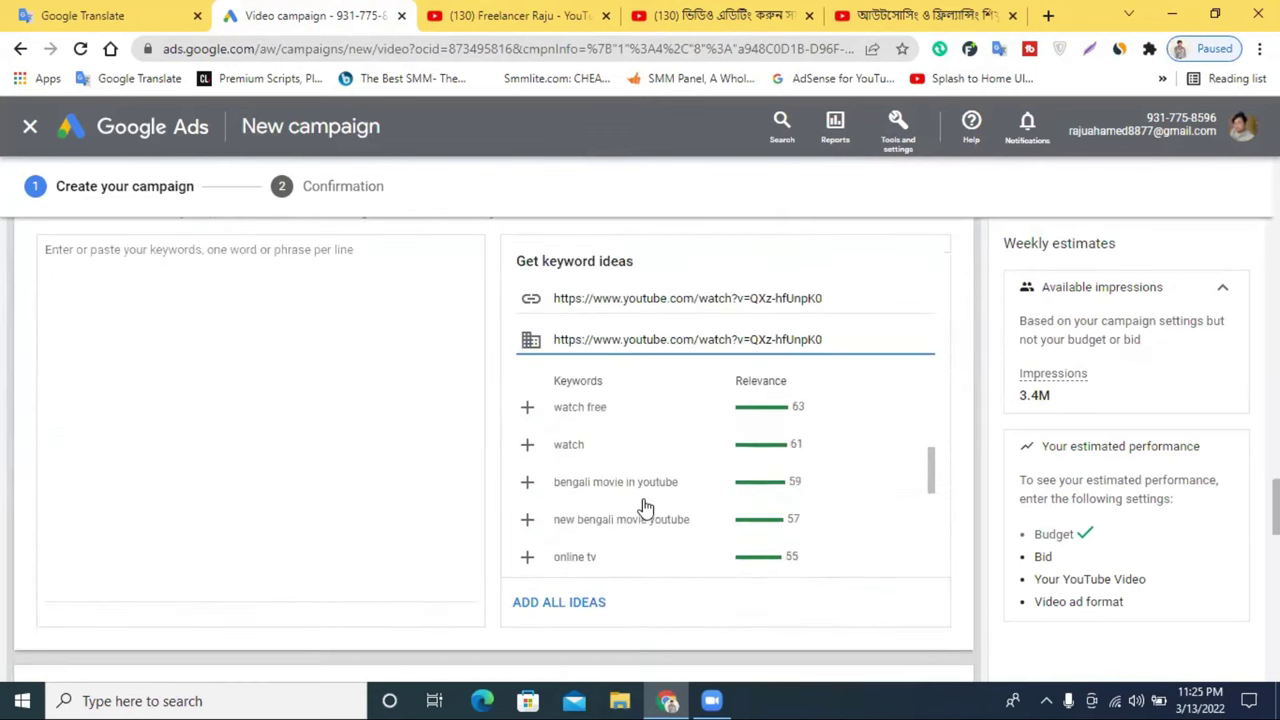
Step: Clear both the related website and product or service fields
{"action": "left_click", "coordinate": [288, 452]}
{"action": "triple_click", "coordinate": [780, 485]}
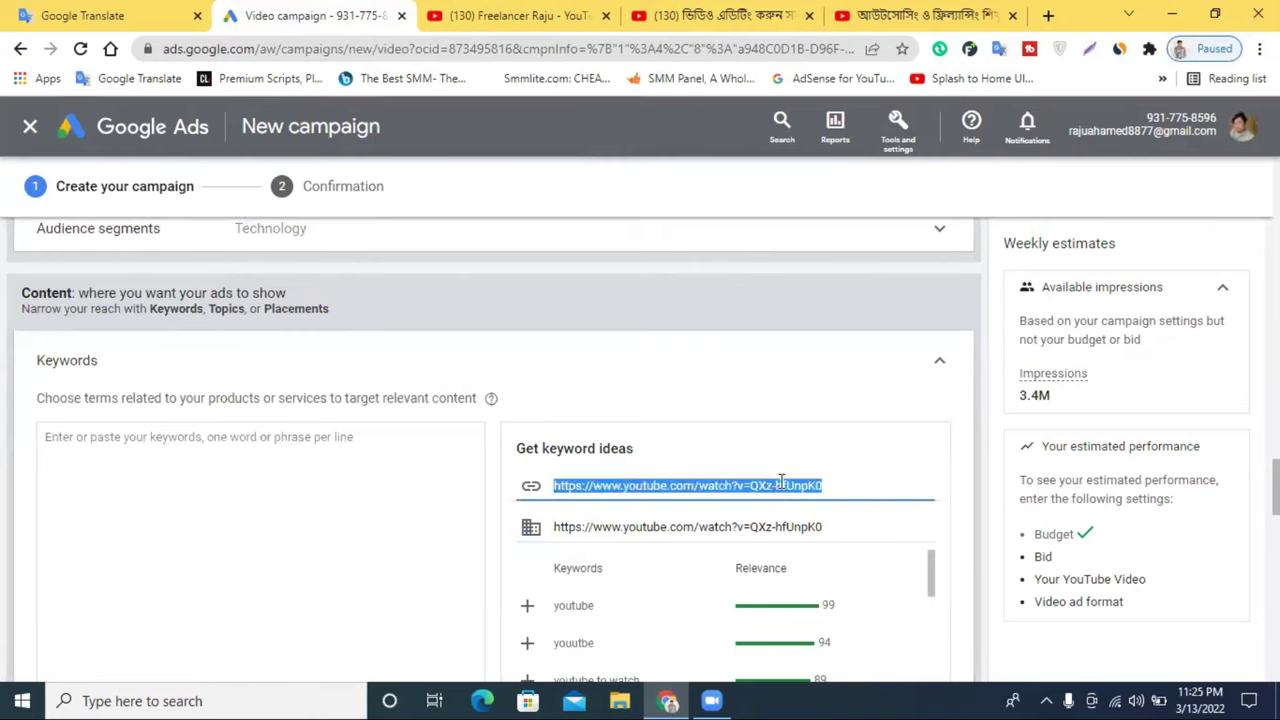
{"action": "key", "text": "BackSpace"}
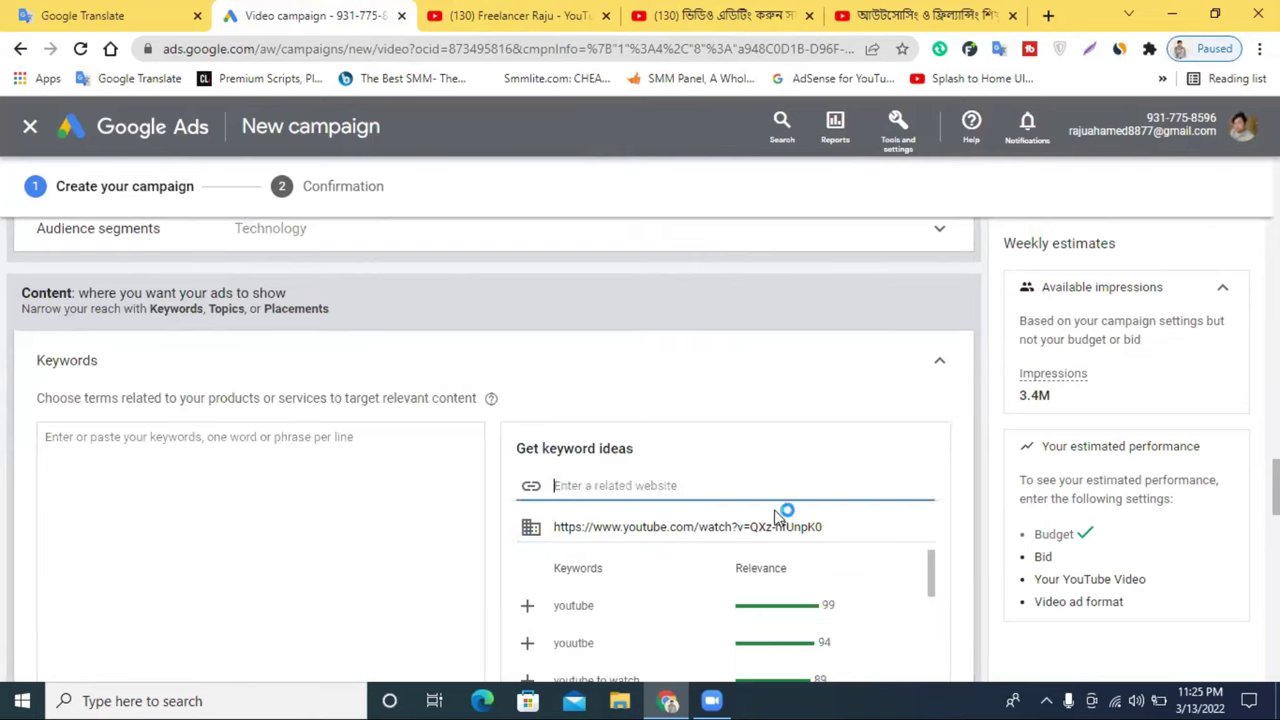
{"action": "triple_click", "coordinate": [768, 526]}
{"action": "key", "text": "BackSpace"}
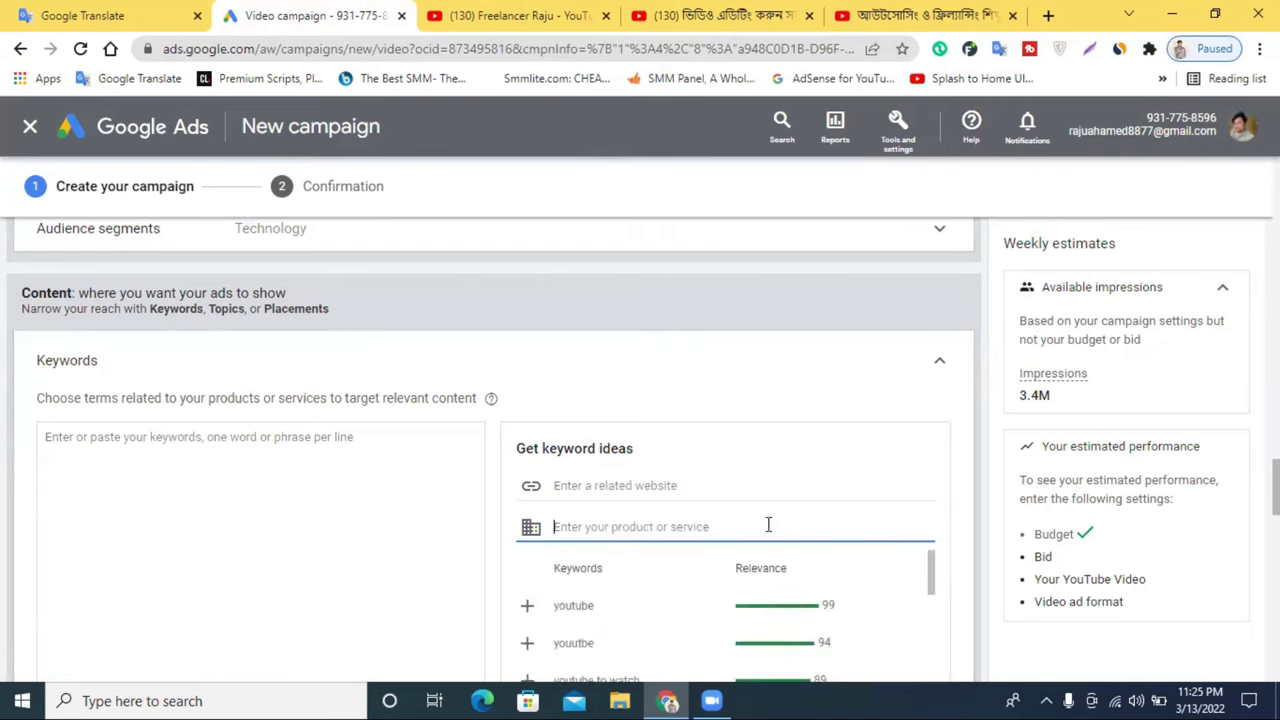
Step: Enter the keywords Digital marketing and social media marketing on separate lines
{"action": "left_click", "coordinate": [385, 464]}
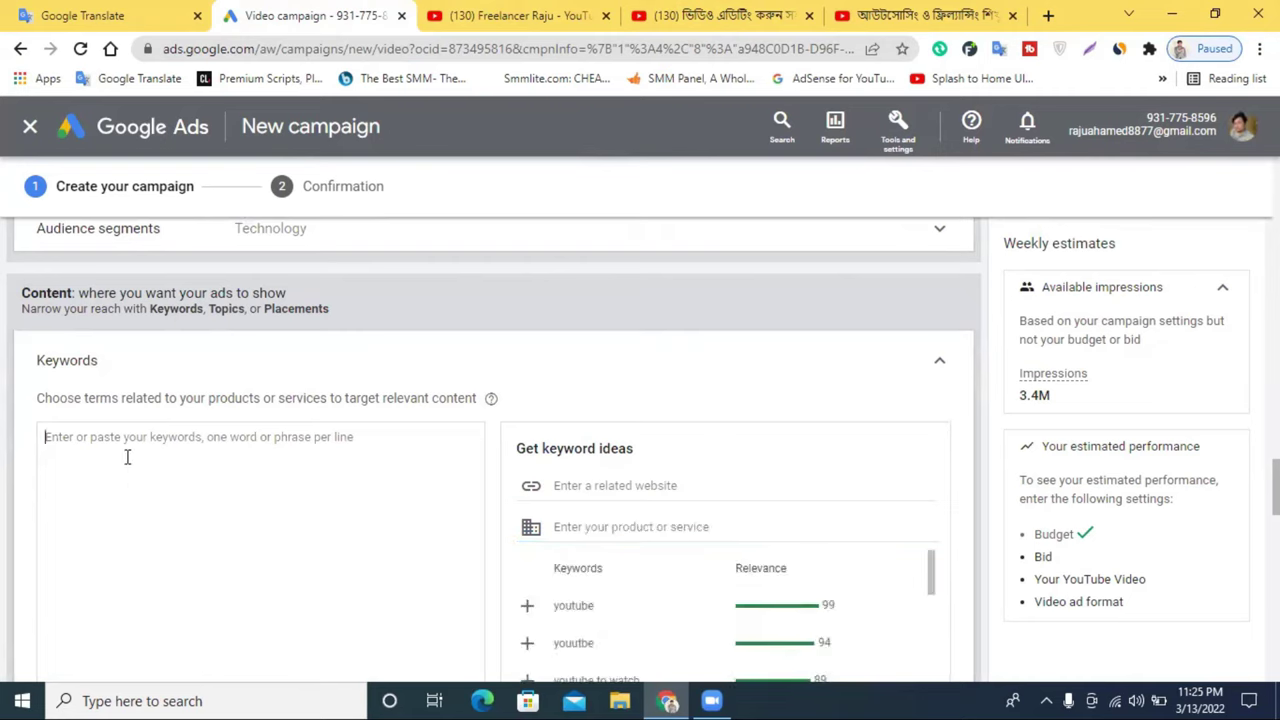
{"action": "type", "text": "Digital marketing"}
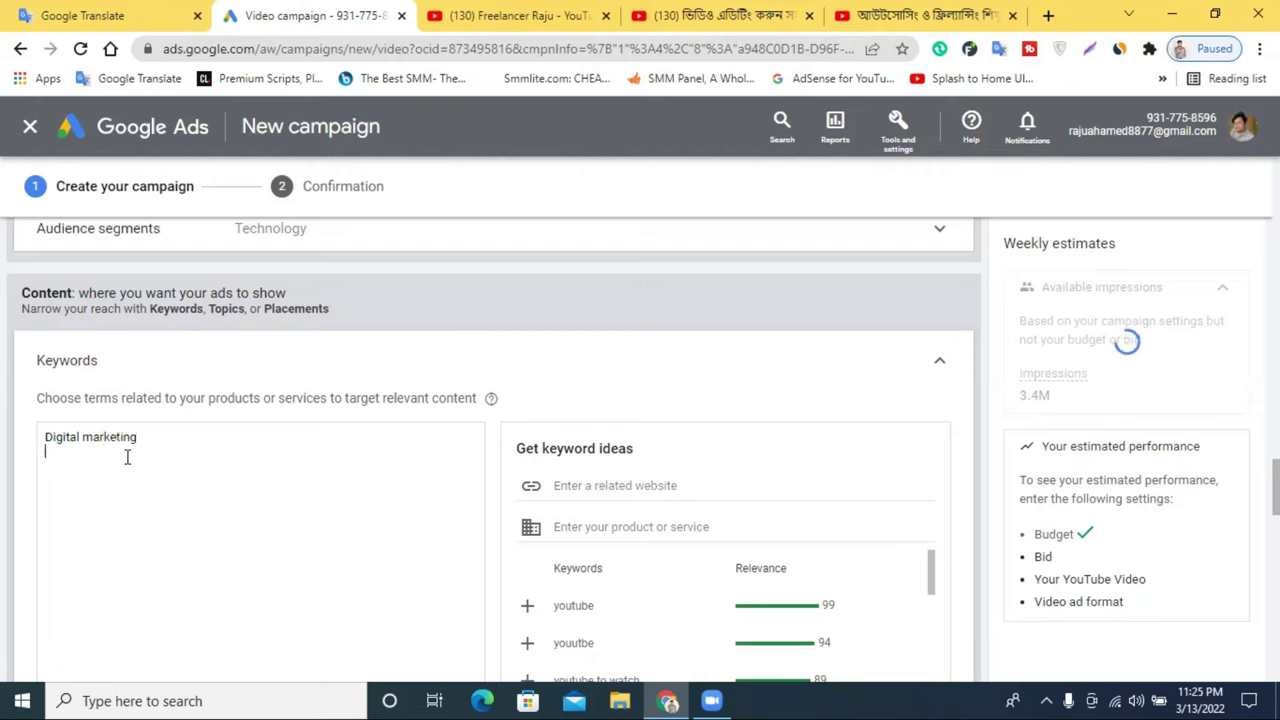
{"action": "type", "text": "social media marke"}
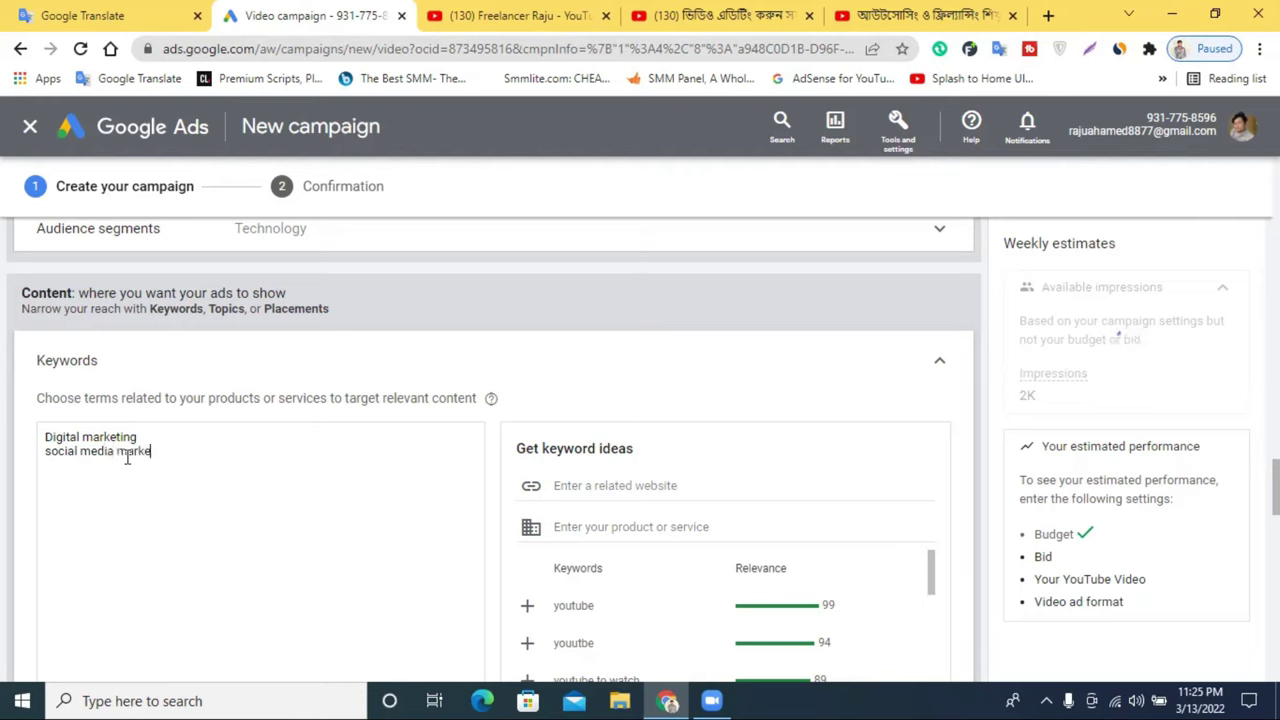
{"action": "type", "text": "g"}
{"action": "key", "text": "Return"}
{"action": "type", "text": "rketin"}
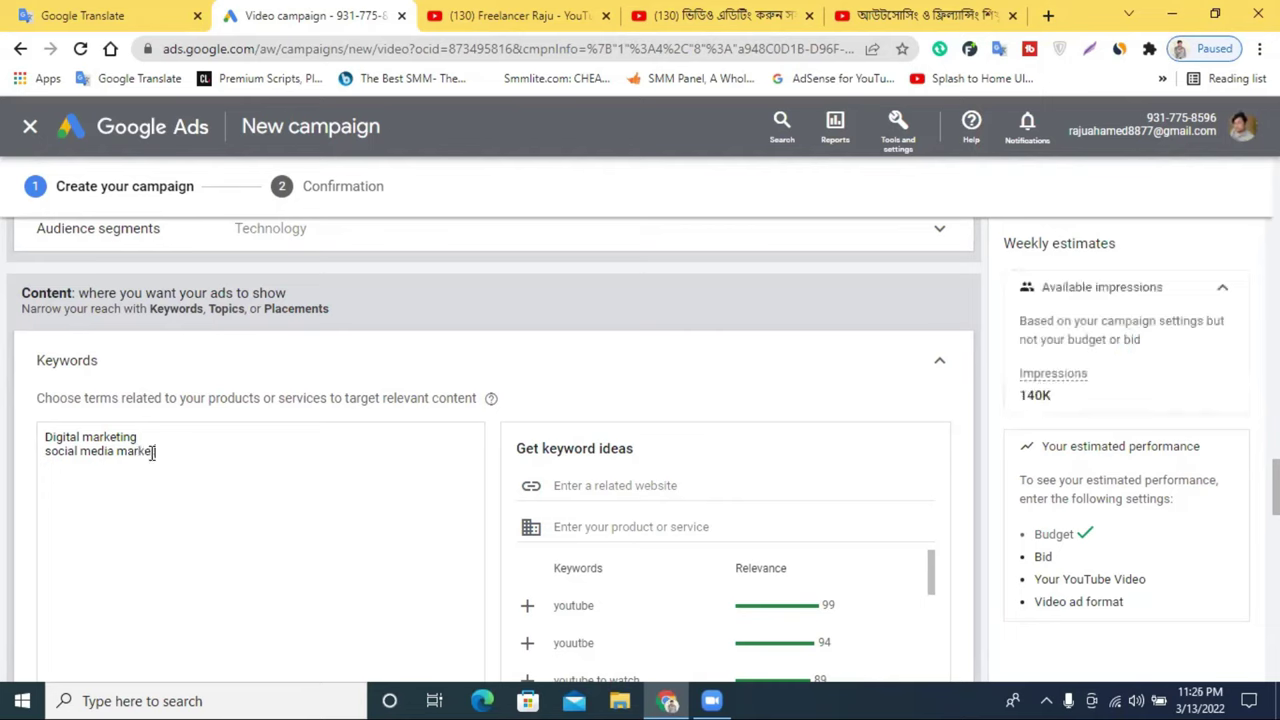
{"action": "type", "text": "g"}
{"action": "key", "text": "Return"}
Step: Add YouTube marketing and Facebook marketing, correcting both spellings
{"action": "type", "text": "y"}
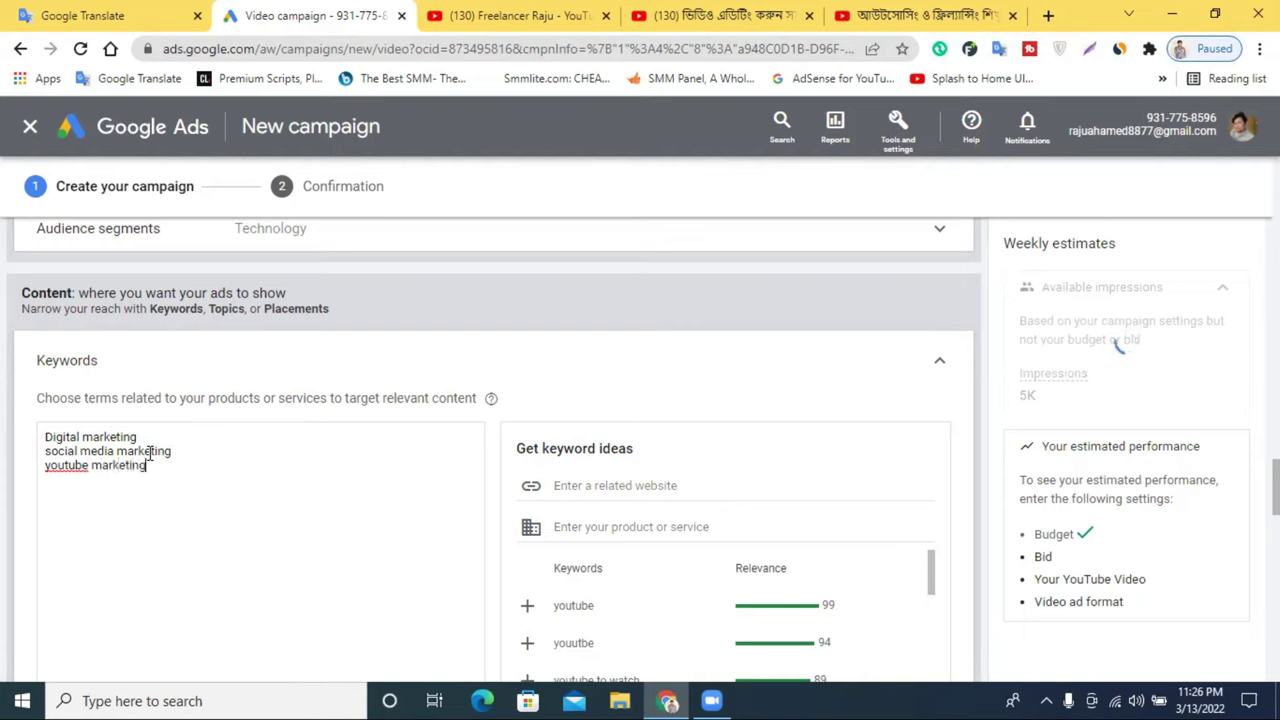
{"action": "key", "text": "Return"}
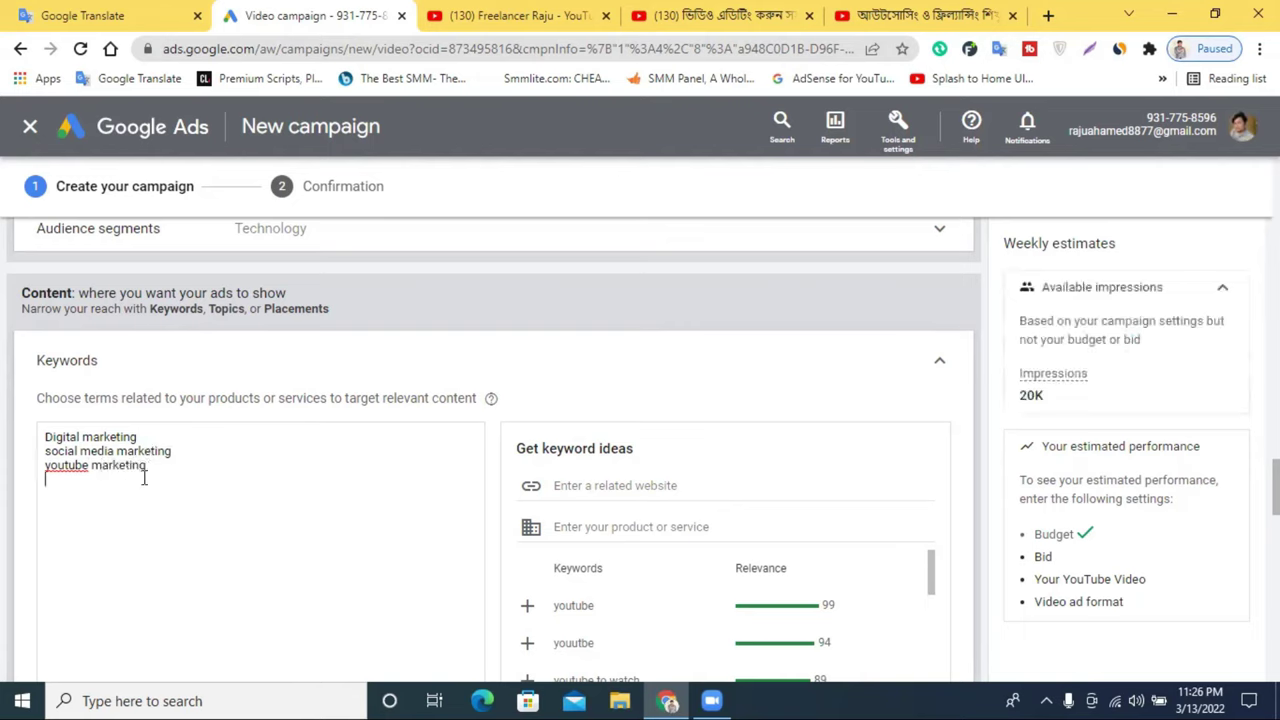
{"action": "right_click", "coordinate": [70, 462]}
{"action": "left_click", "coordinate": [126, 234]}
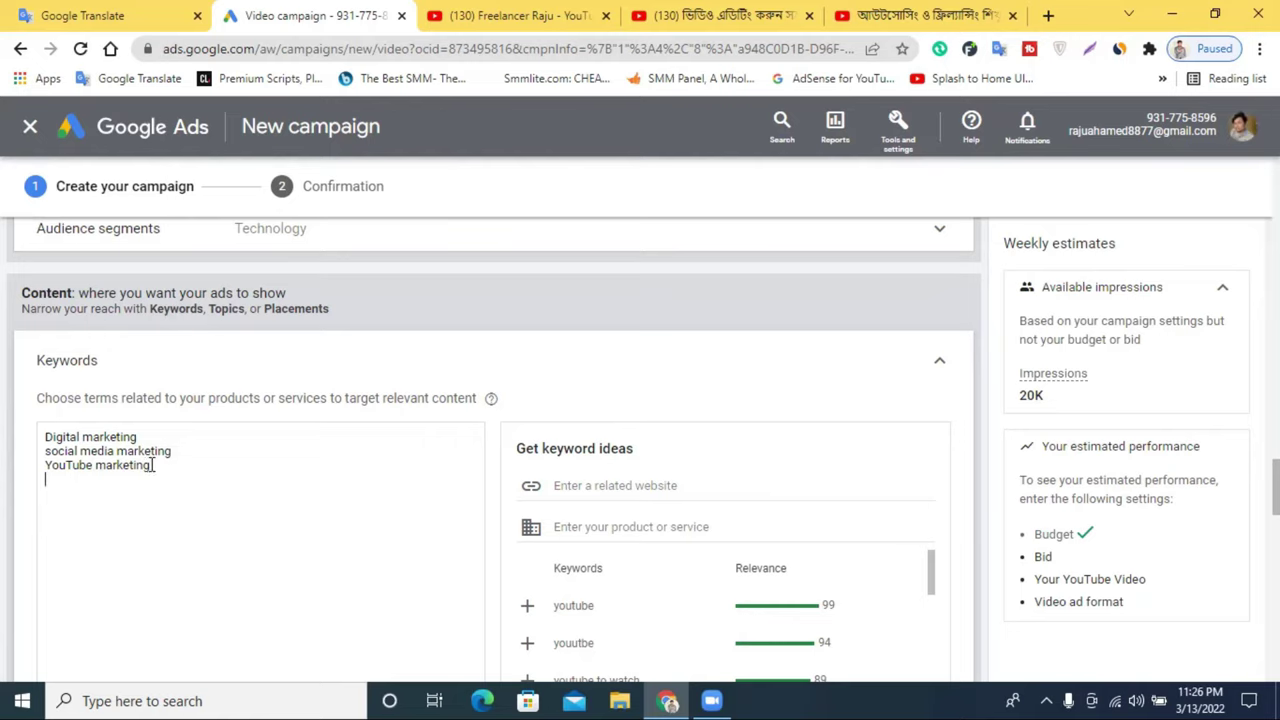
{"action": "type", "text": "facebook marketing"}
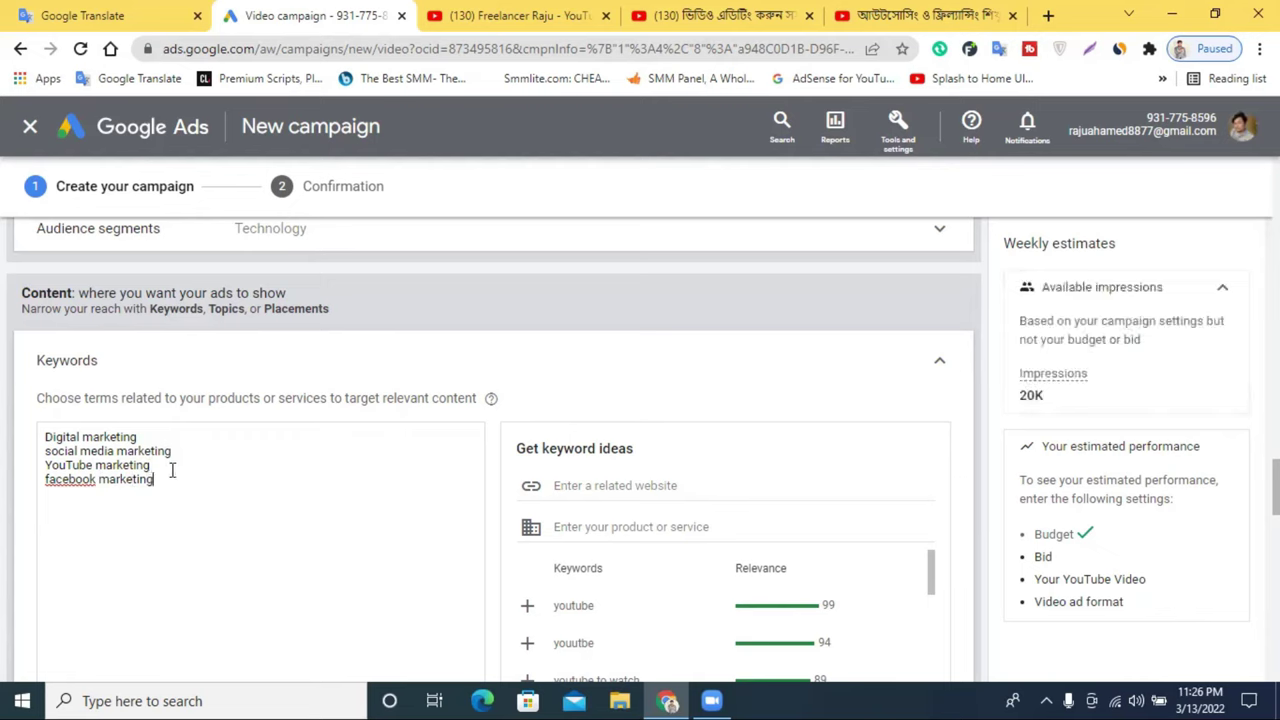
{"action": "right_click", "coordinate": [72, 487]}
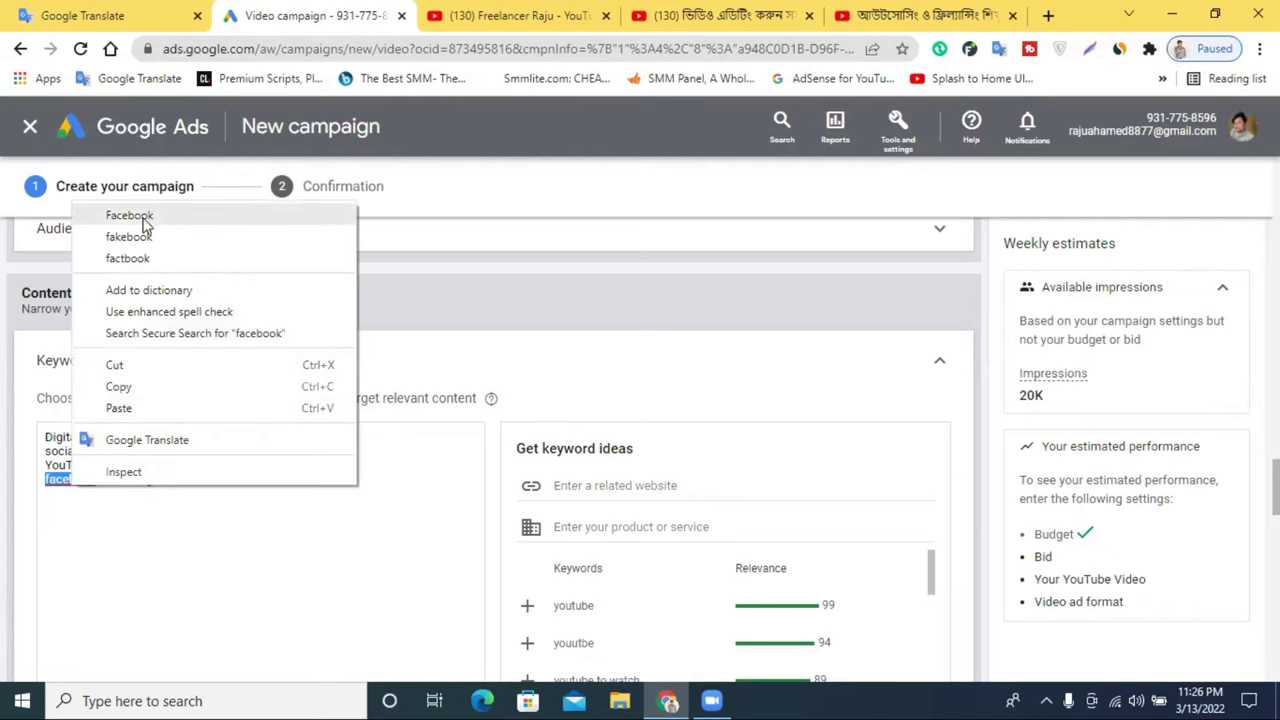
{"action": "left_click", "coordinate": [150, 216]}
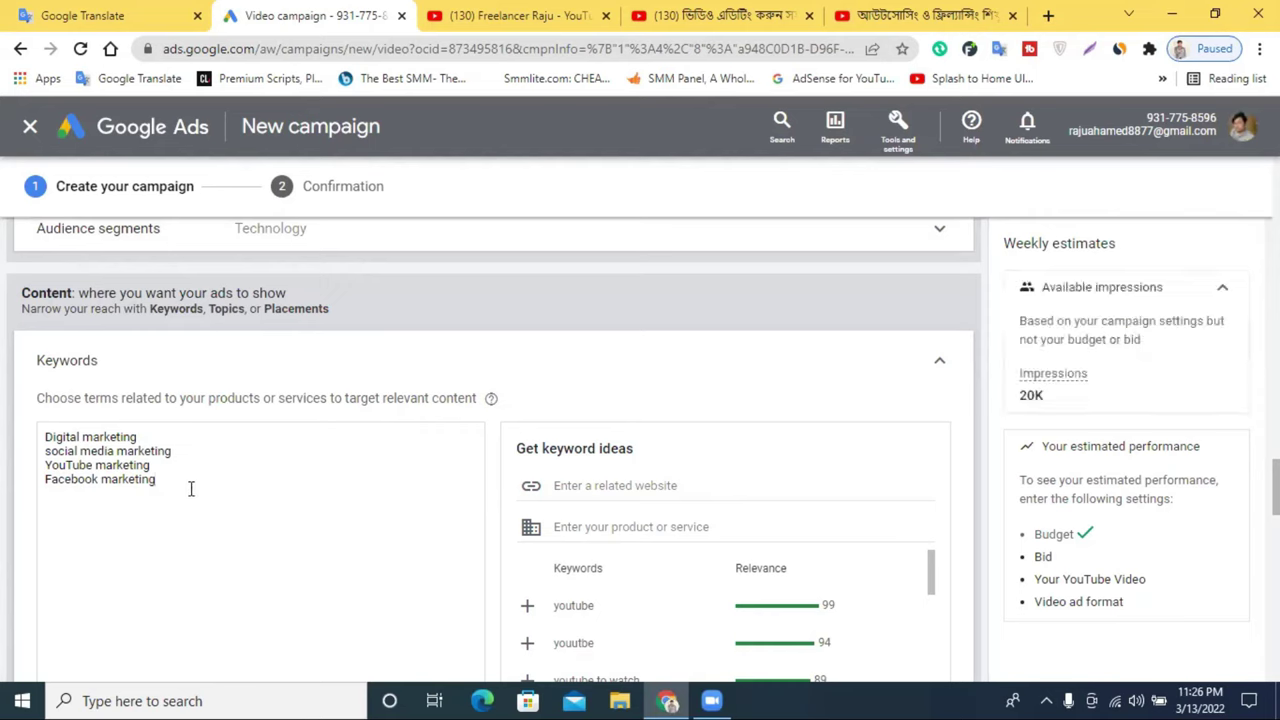
Step: Add the keywords online income and online job, bringing weekly impressions to 40K
{"action": "key", "text": "Return"}
{"action": "type", "text": "online income"}
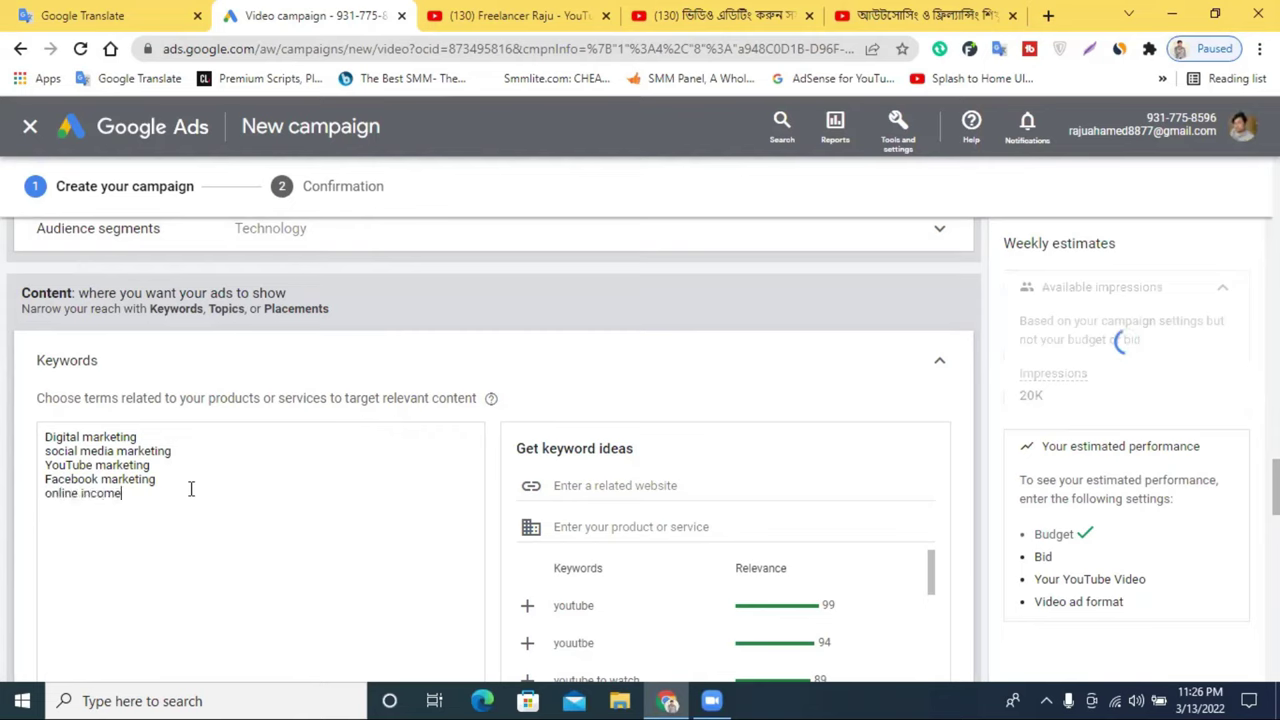
{"action": "type", "text": "online job"}
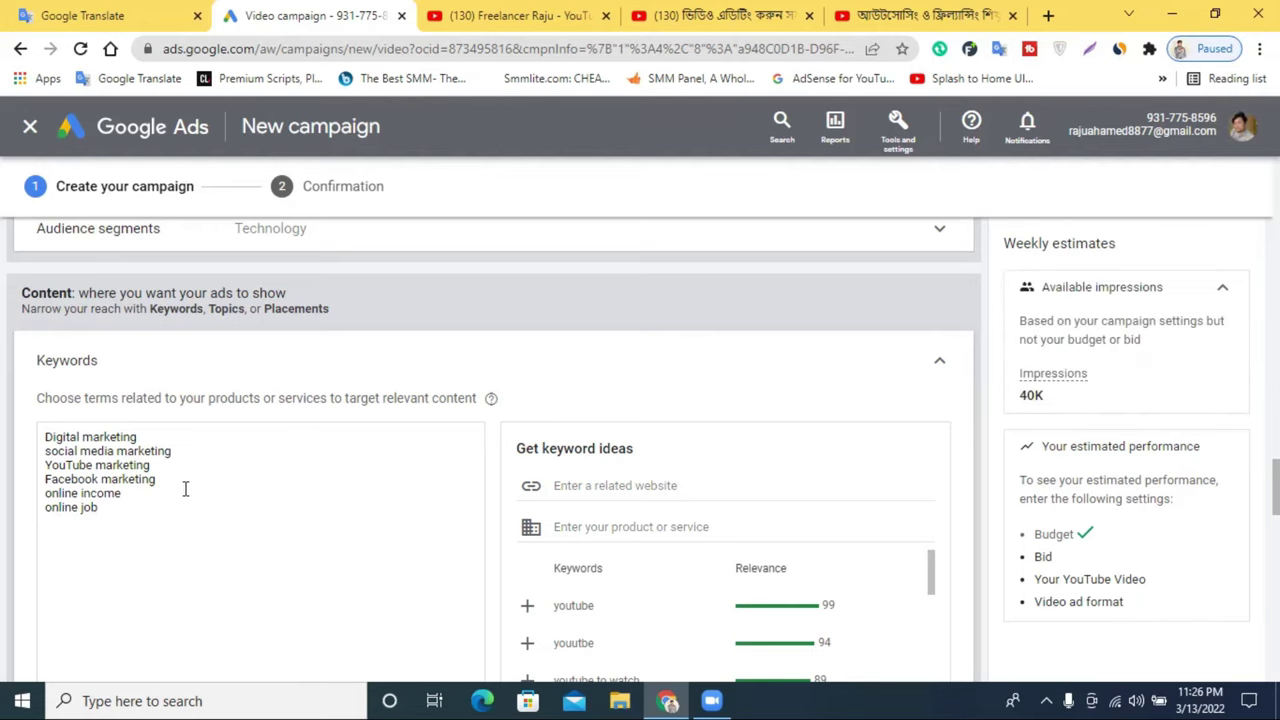
{"action": "scroll", "coordinate": [185, 488], "scroll_direction": "down", "scroll_amount": 2}
{"action": "scroll", "coordinate": [178, 440], "scroll_direction": "down", "scroll_amount": 2}
{"action": "scroll", "coordinate": [185, 425], "scroll_direction": "up", "scroll_amount": 3}
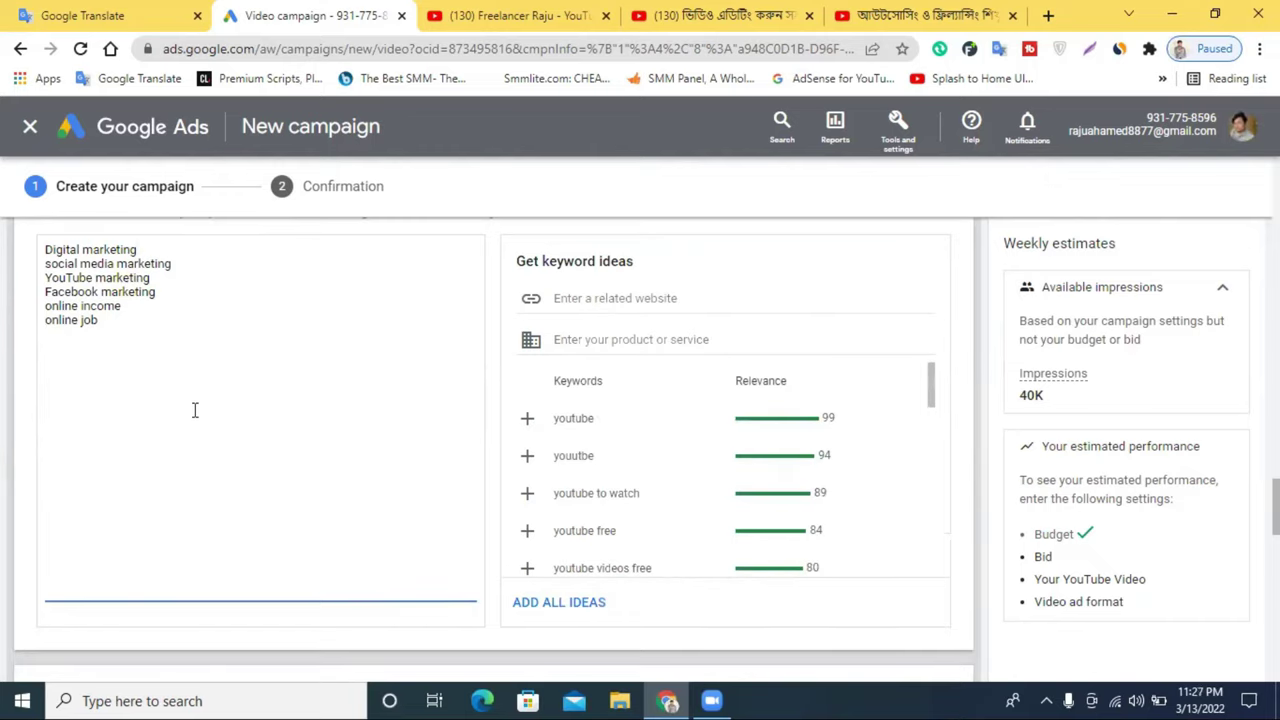
Step: Collapse the keyword list into a summary and browse the Topics list
{"action": "left_click", "coordinate": [931, 267]}
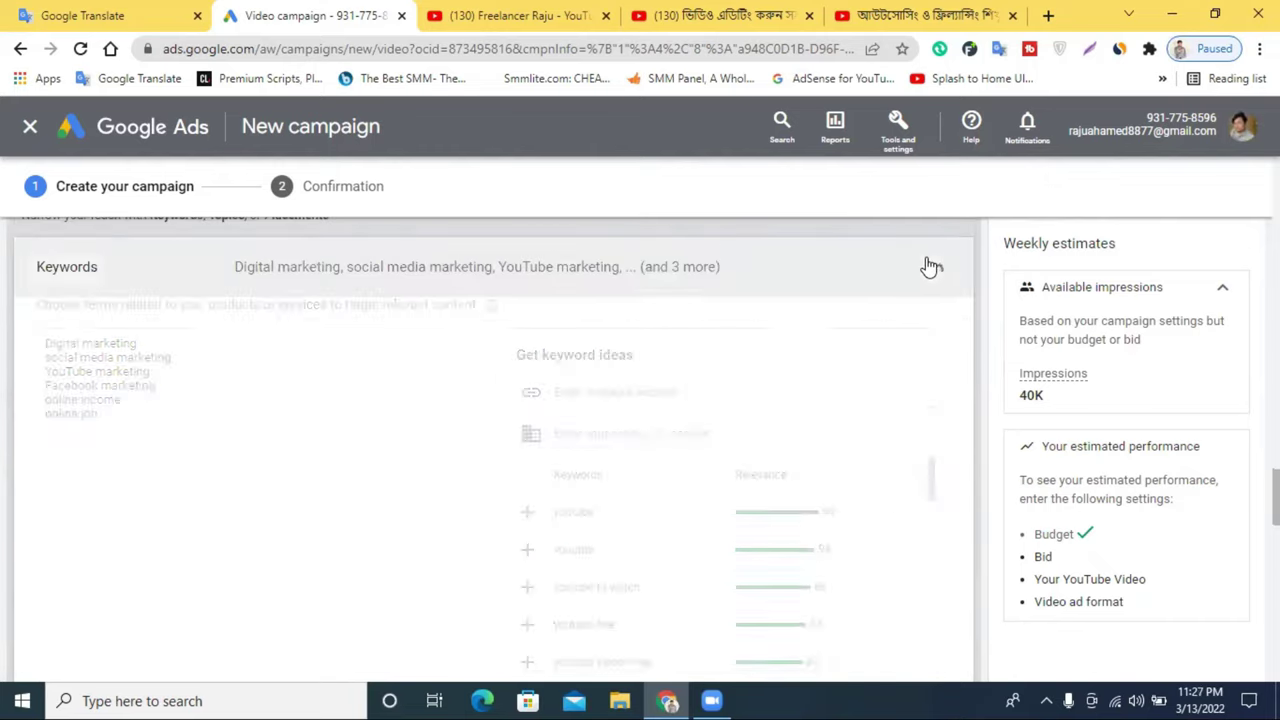
{"action": "left_click", "coordinate": [416, 318]}
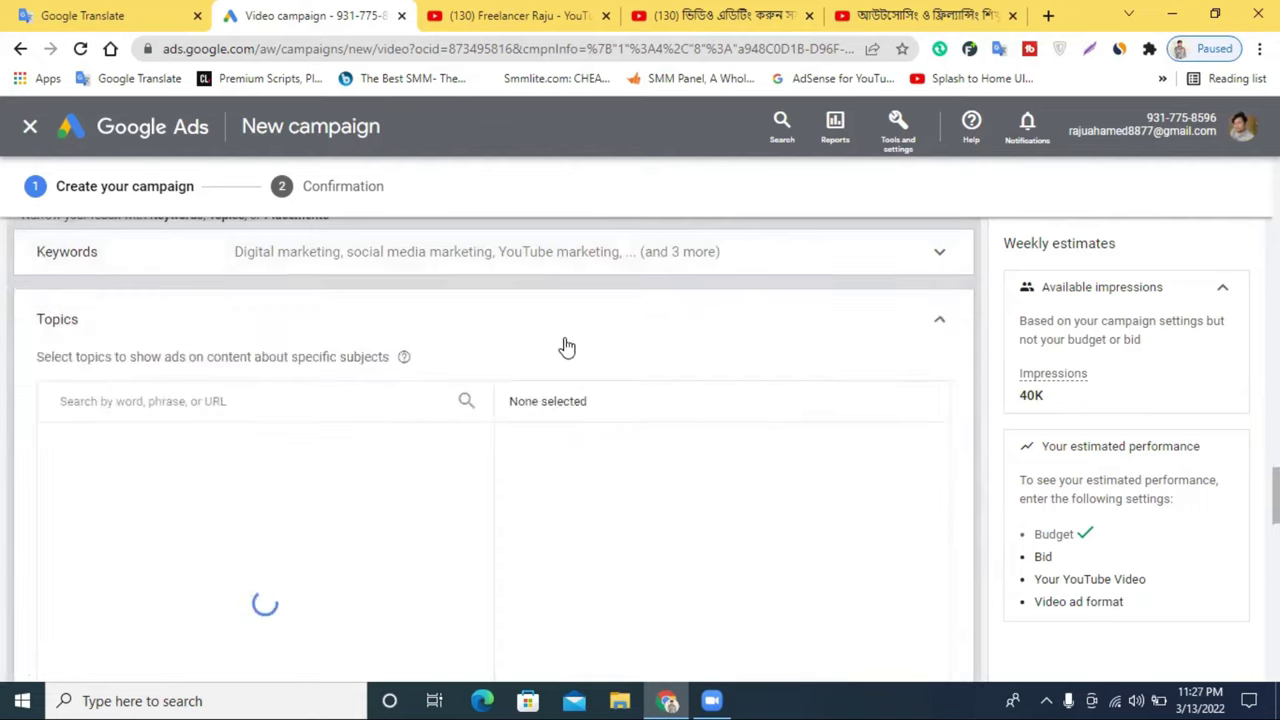
{"action": "scroll", "coordinate": [585, 380], "scroll_direction": "down", "scroll_amount": 1}
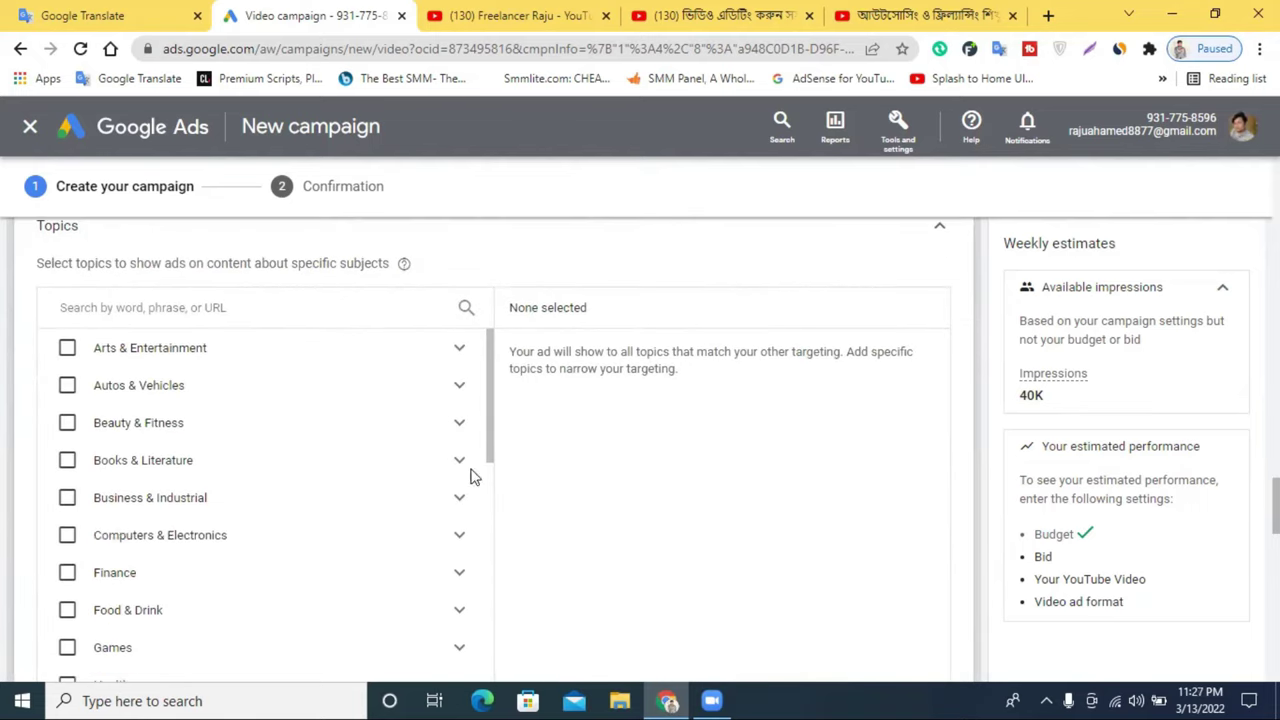
{"action": "scroll", "coordinate": [289, 529], "scroll_direction": "down", "scroll_amount": 3}
{"action": "scroll", "coordinate": [259, 545], "scroll_direction": "down", "scroll_amount": 2}
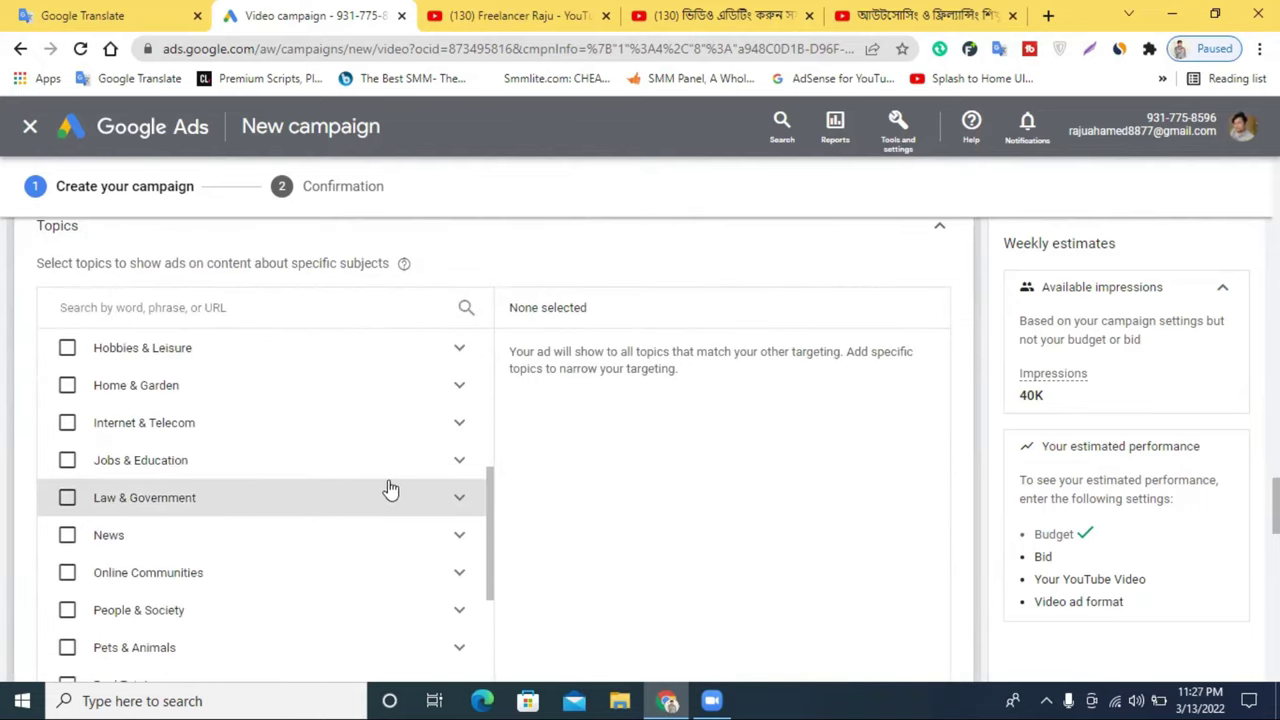
{"action": "scroll", "coordinate": [129, 486], "scroll_direction": "down", "scroll_amount": 4}
{"action": "scroll", "coordinate": [222, 438], "scroll_direction": "down", "scroll_amount": 2}
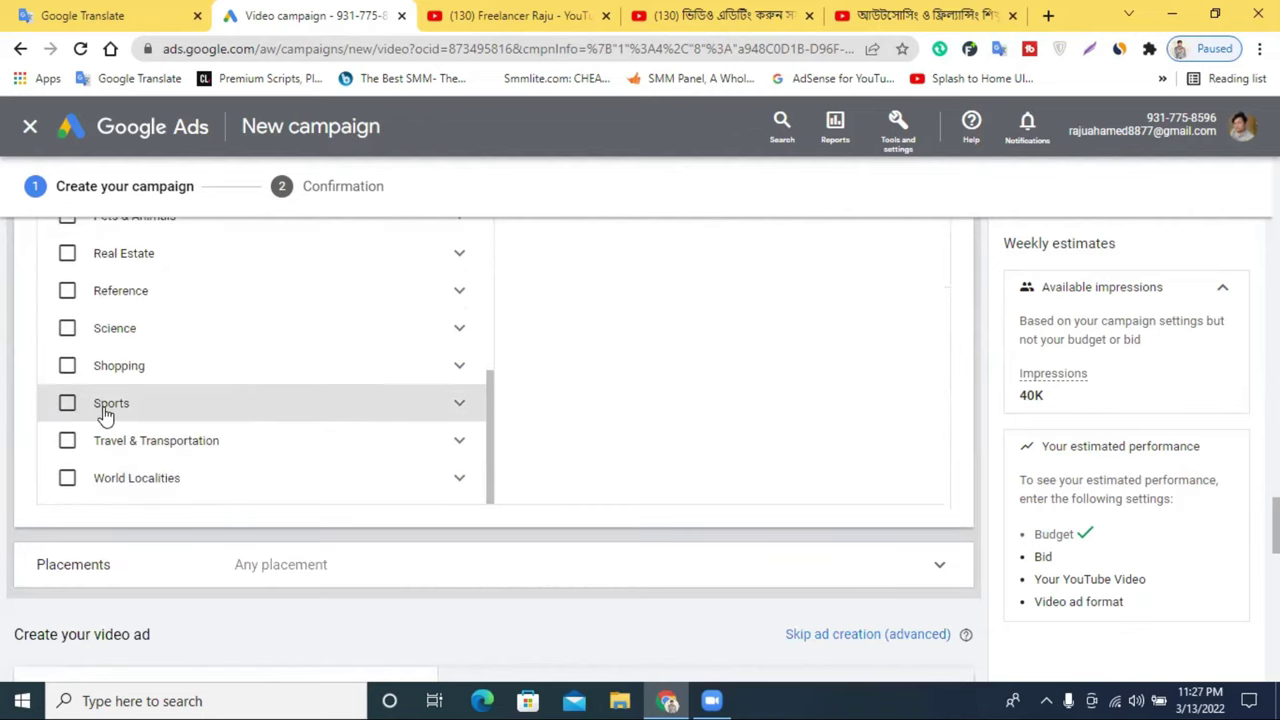
{"action": "scroll", "coordinate": [483, 513], "scroll_direction": "up", "scroll_amount": 1}
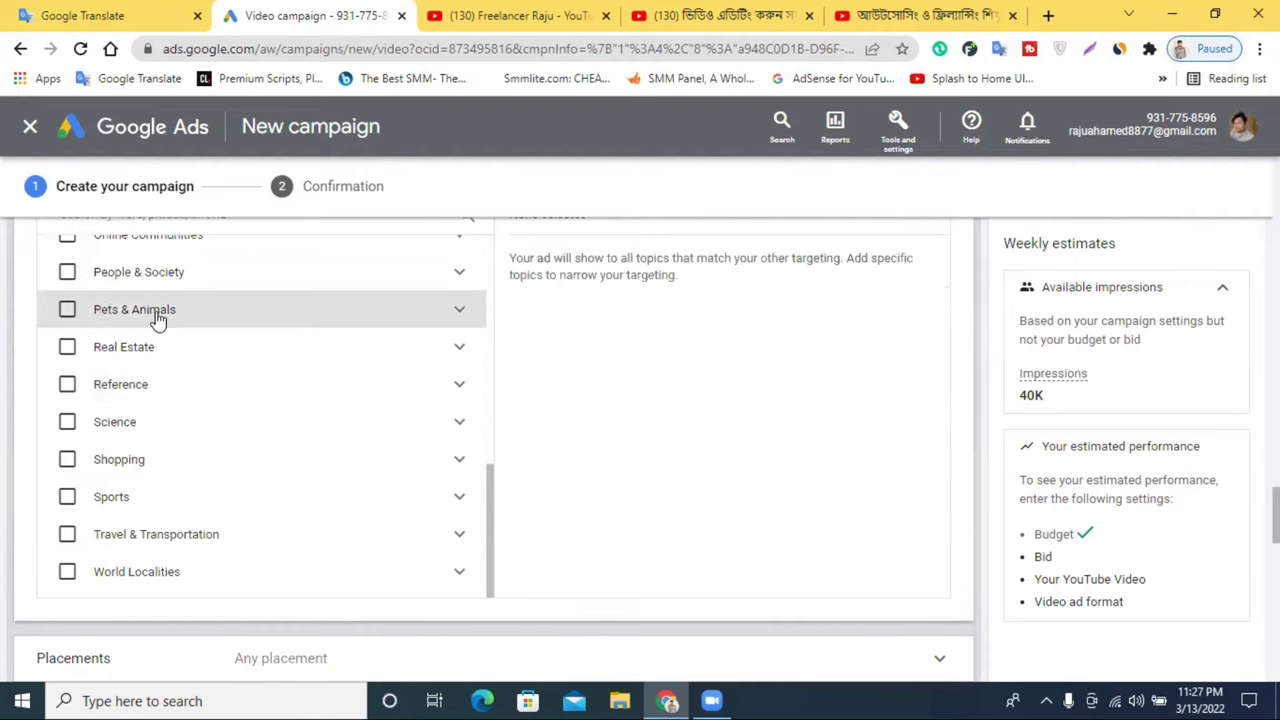
{"action": "scroll", "coordinate": [165, 320], "scroll_direction": "up", "scroll_amount": 3}
{"action": "scroll", "coordinate": [165, 320], "scroll_direction": "up", "scroll_amount": 1}
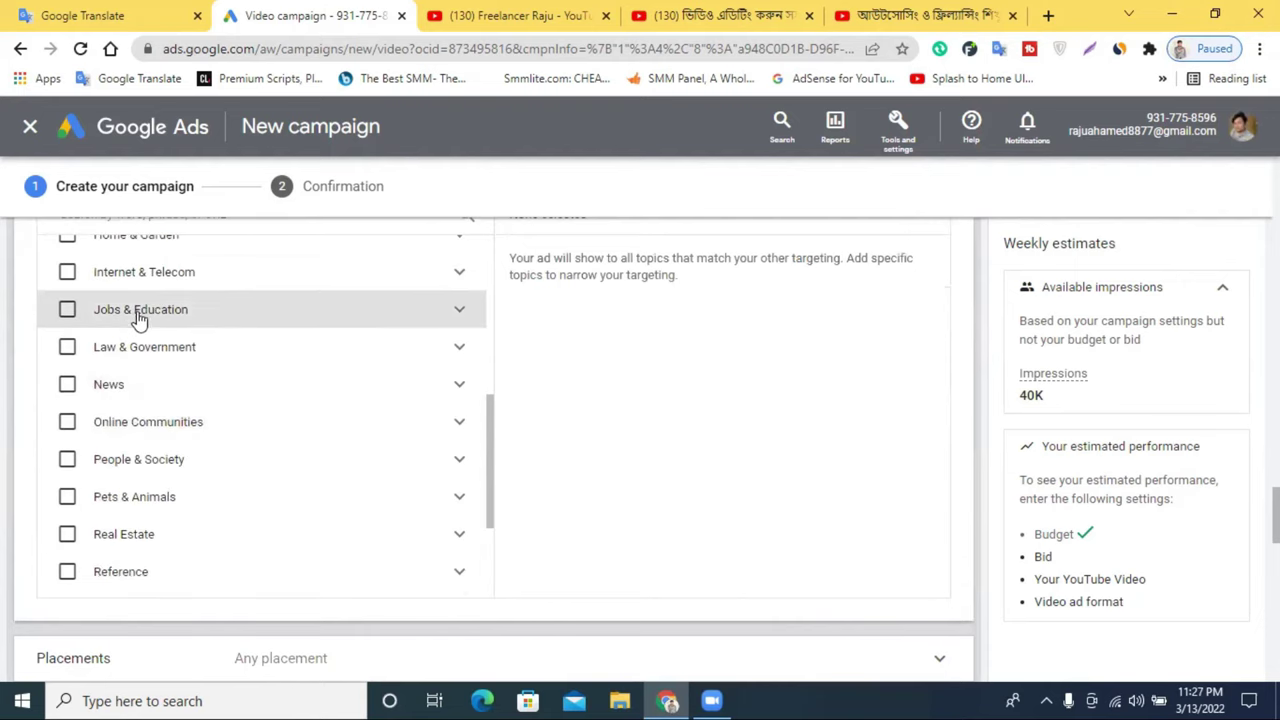
{"action": "scroll", "coordinate": [143, 390], "scroll_direction": "up", "scroll_amount": 3}
{"action": "scroll", "coordinate": [143, 390], "scroll_direction": "up", "scroll_amount": 3}
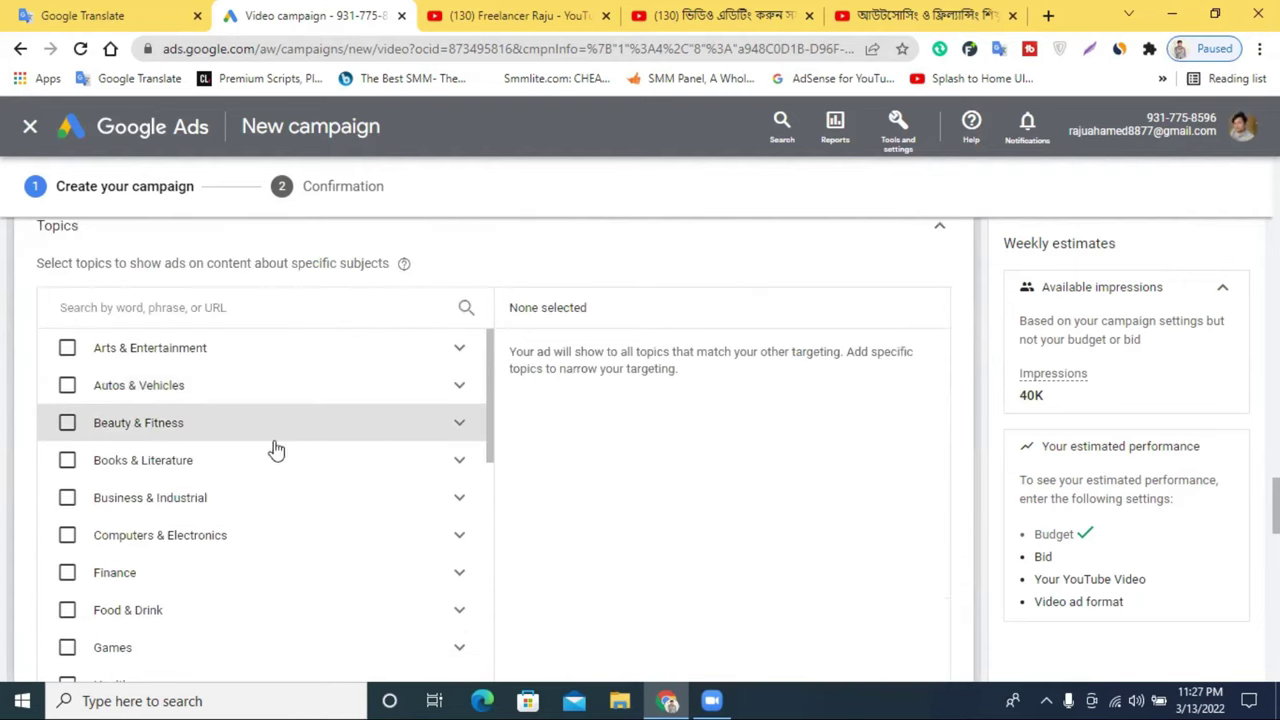
Step: Tick and untick Games and Computers & Electronics, leaving no topic selected
{"action": "left_click", "coordinate": [66, 648]}
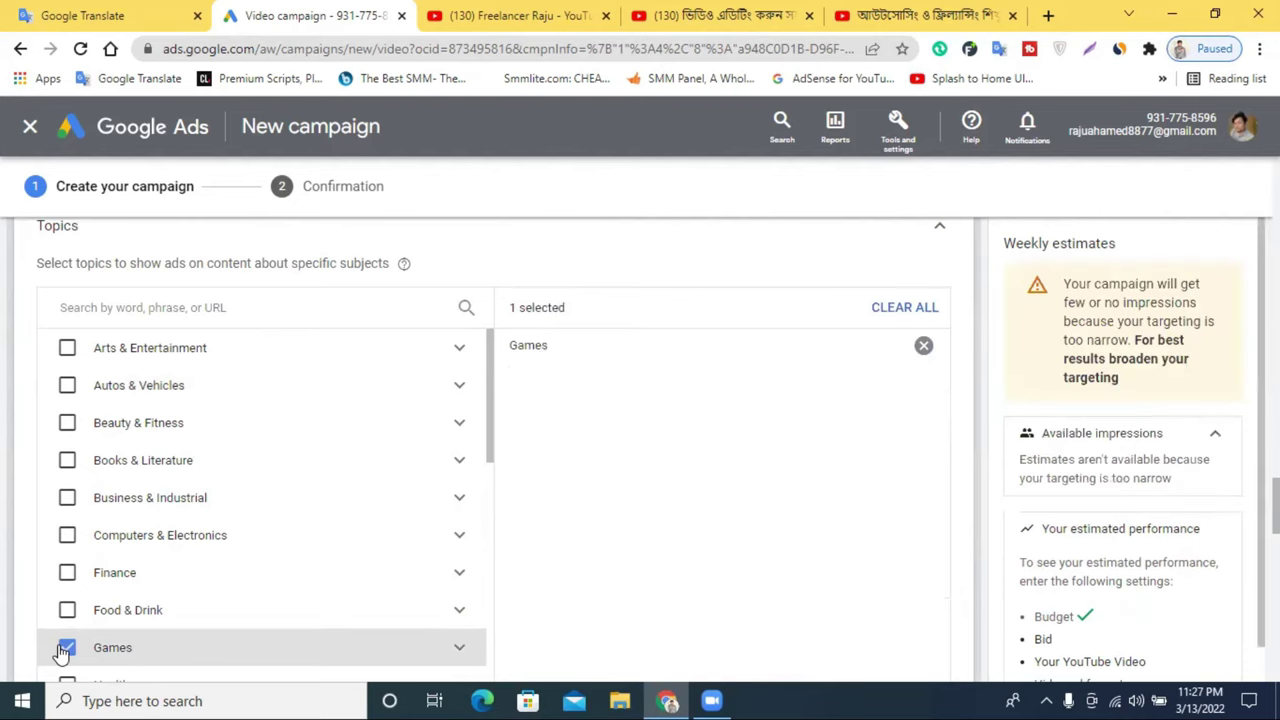
{"action": "left_click", "coordinate": [66, 648]}
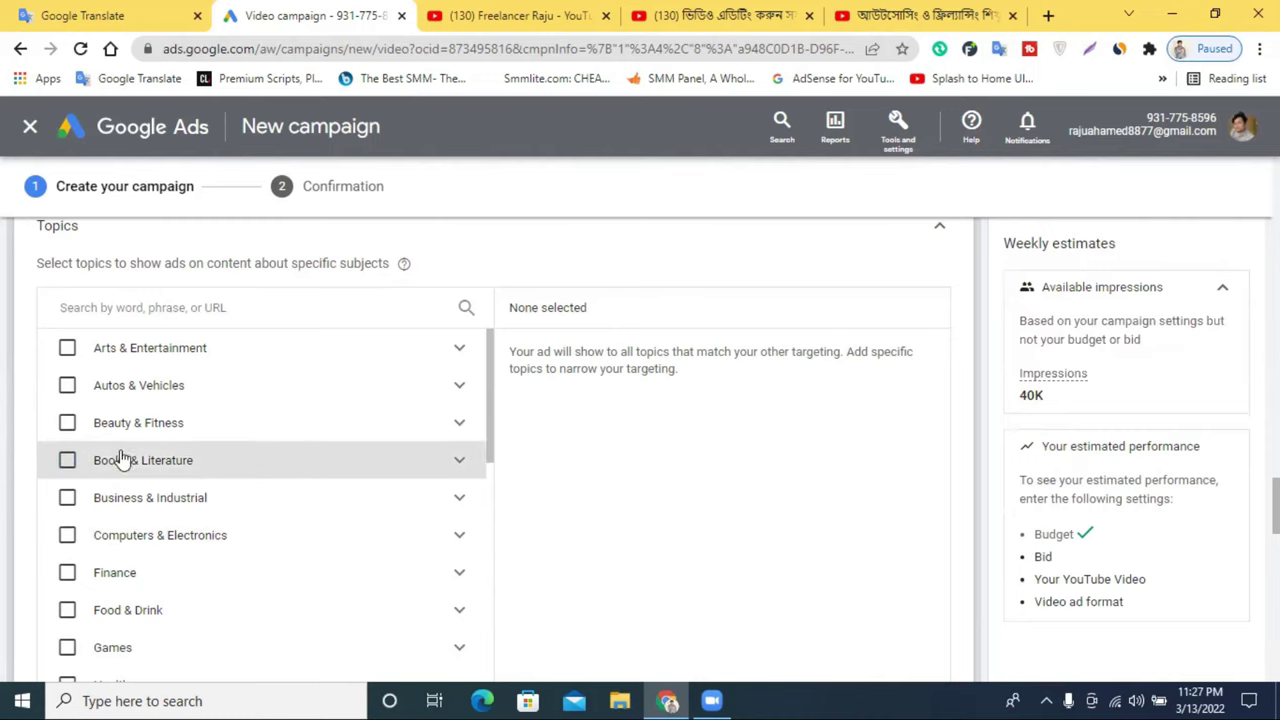
{"action": "left_click", "coordinate": [66, 536]}
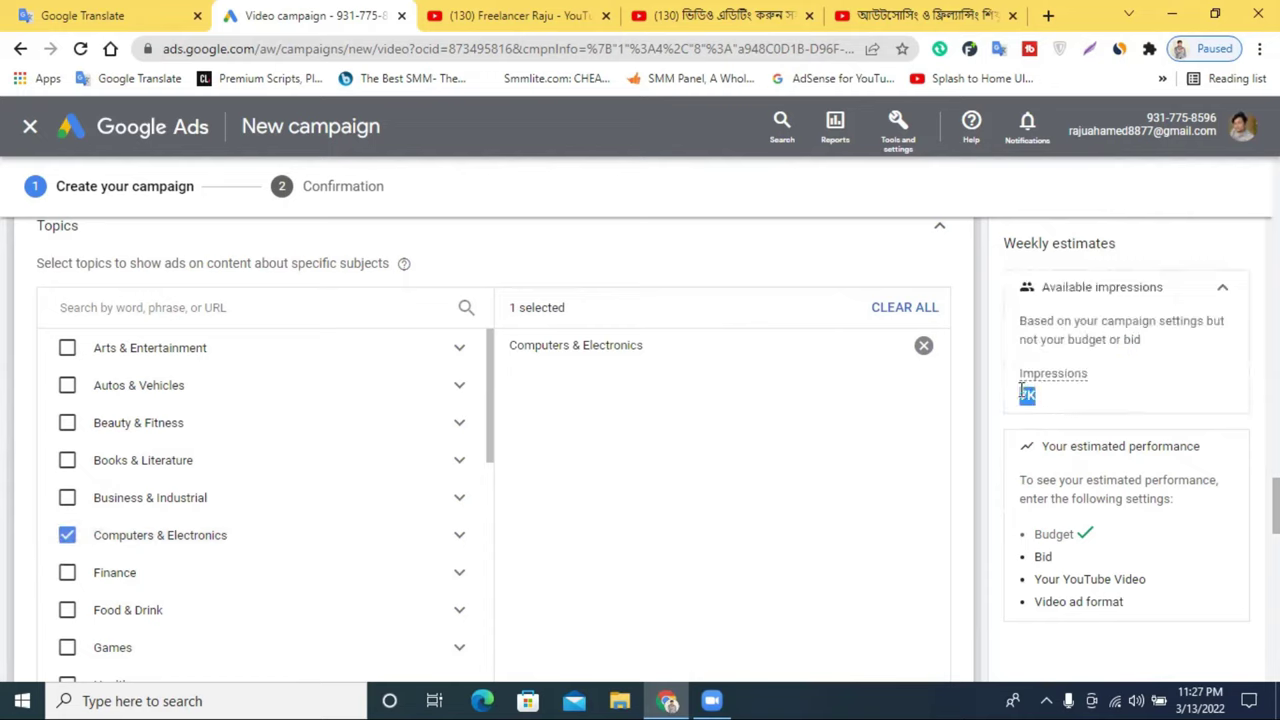
{"action": "left_click", "coordinate": [66, 535]}
Step: Delete all six keywords from the keyword list
{"action": "scroll", "coordinate": [431, 443], "scroll_direction": "up", "scroll_amount": 5}
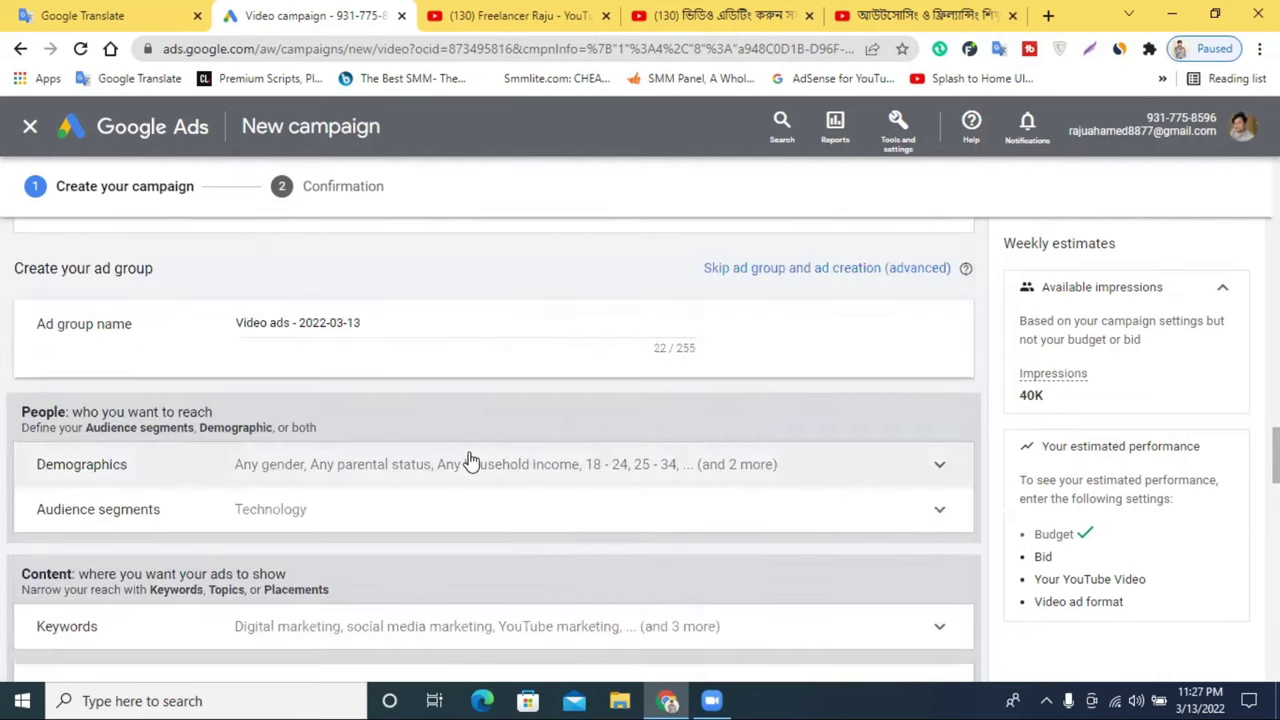
{"action": "scroll", "coordinate": [537, 537], "scroll_direction": "down", "scroll_amount": 2}
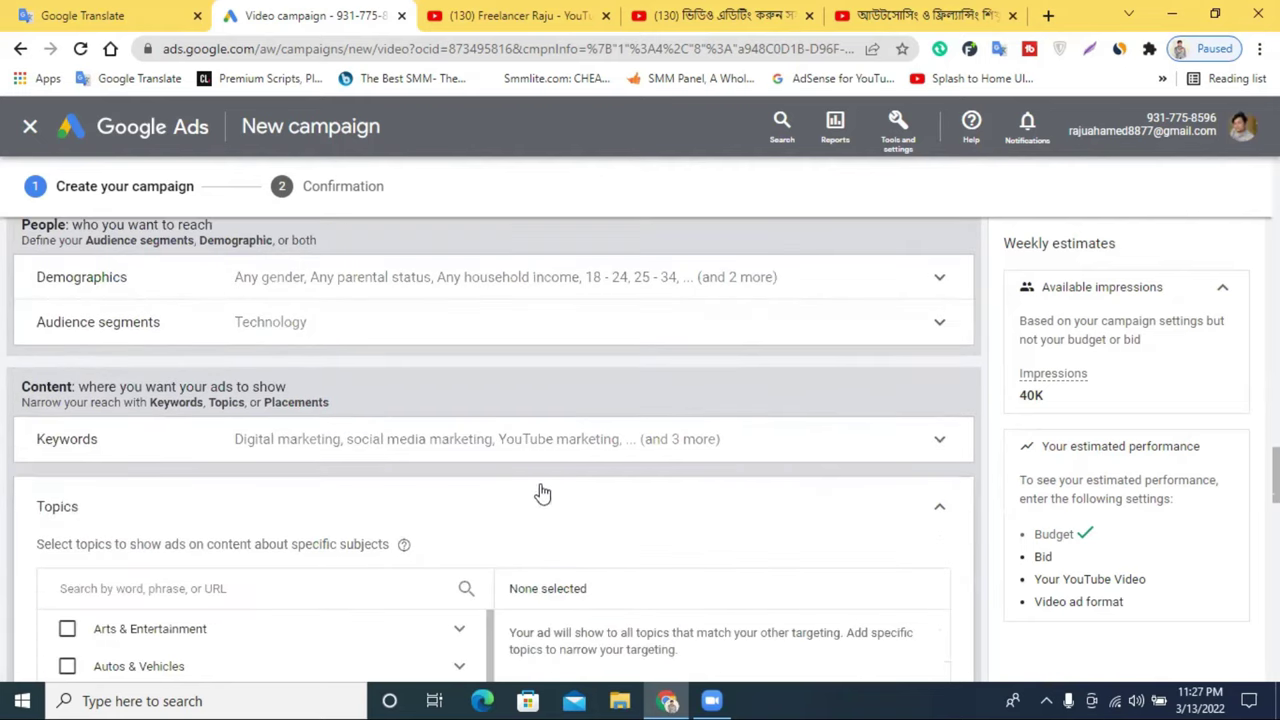
{"action": "left_click", "coordinate": [574, 440]}
{"action": "scroll", "coordinate": [204, 545], "scroll_direction": "down", "scroll_amount": 2}
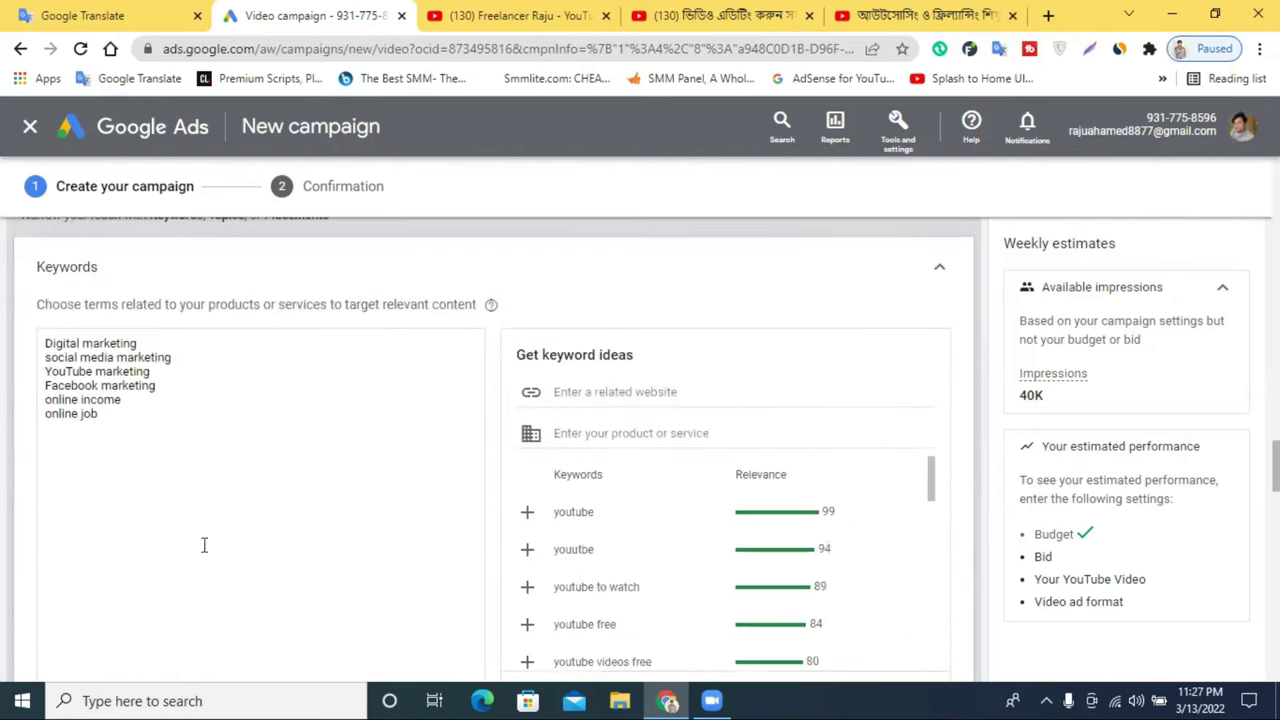
{"action": "left_click_drag", "start_coordinate": [106, 403], "coordinate": [15, 340]}
{"action": "key", "text": "BackSpace"}
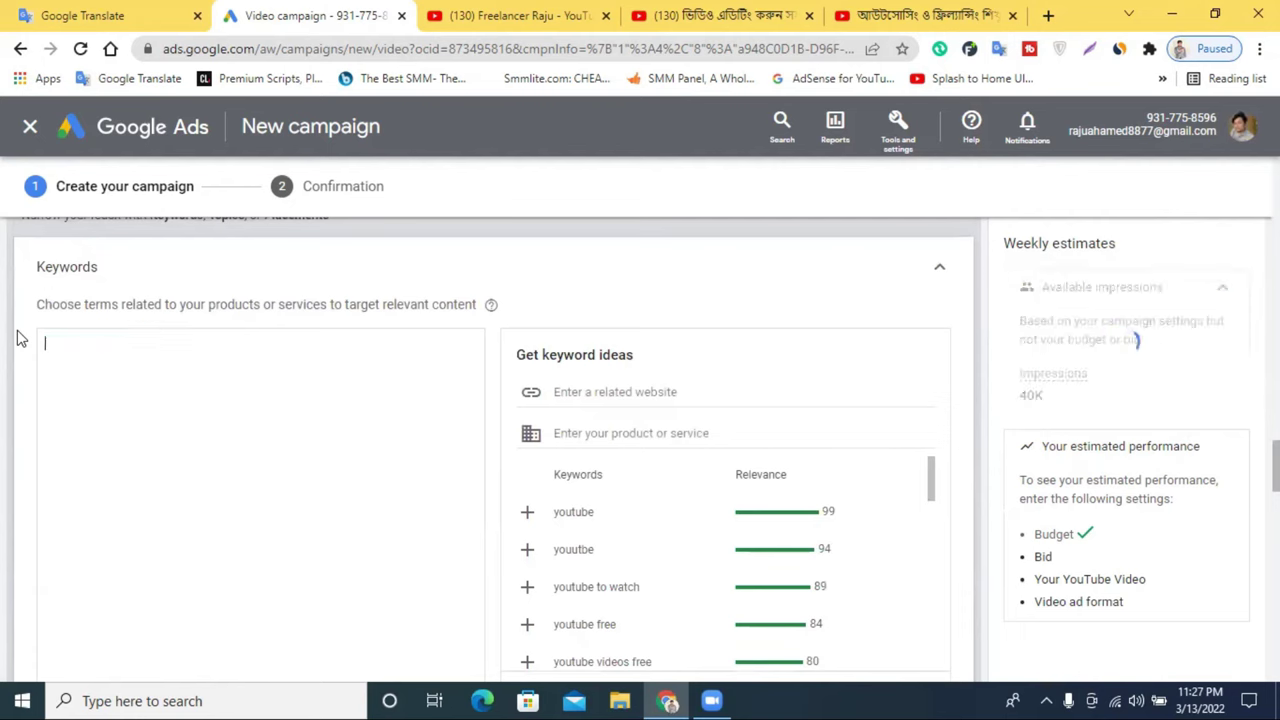
{"action": "left_click", "coordinate": [940, 267]}
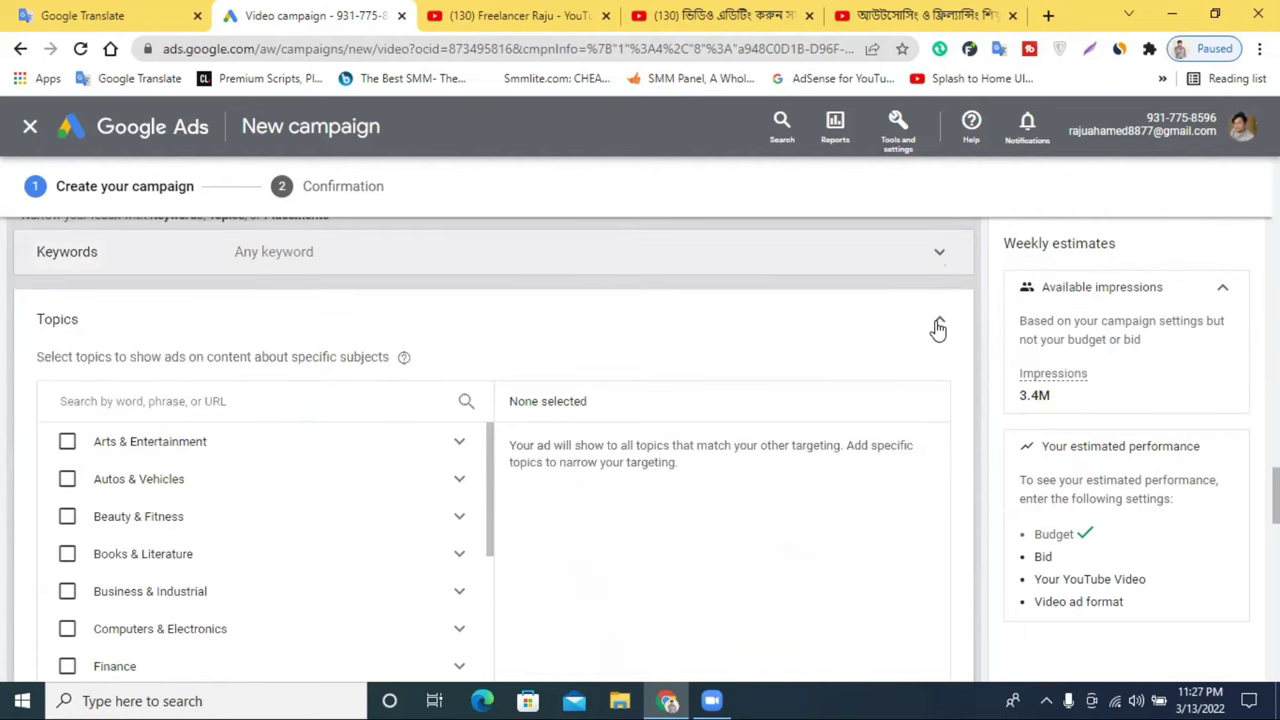
Step: Select the topics Computers & Electronics, Business & Industrial and Jobs & Education
{"action": "left_click", "coordinate": [940, 321]}
{"action": "scroll", "coordinate": [295, 420], "scroll_direction": "up", "scroll_amount": 2}
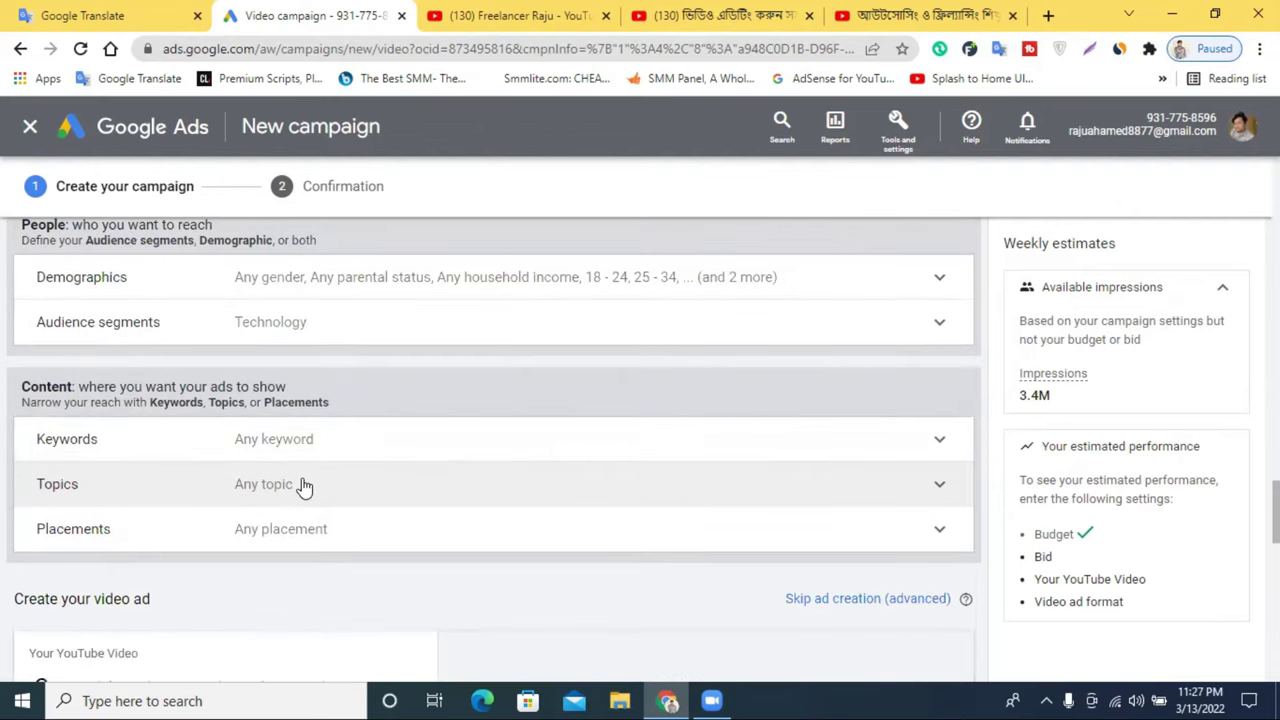
{"action": "left_click", "coordinate": [303, 485]}
{"action": "scroll", "coordinate": [851, 403], "scroll_direction": "down", "scroll_amount": 2}
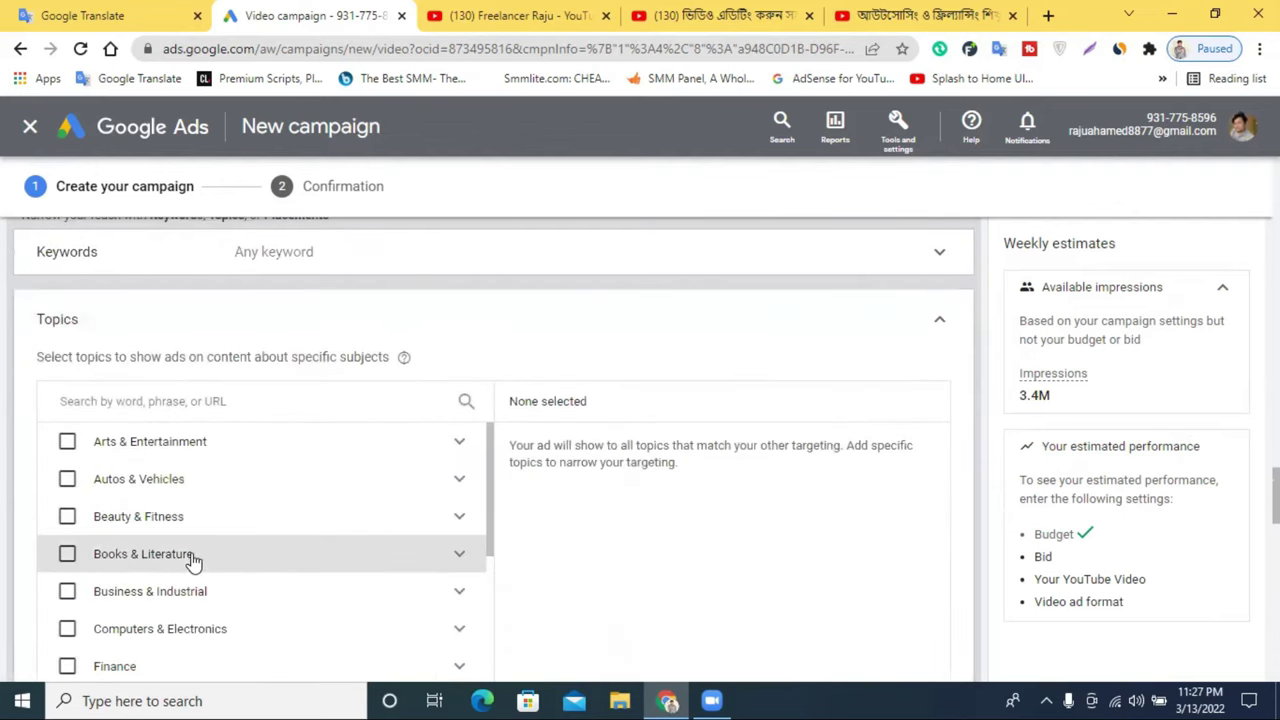
{"action": "scroll", "coordinate": [191, 560], "scroll_direction": "down", "scroll_amount": 1}
{"action": "left_click", "coordinate": [67, 537]}
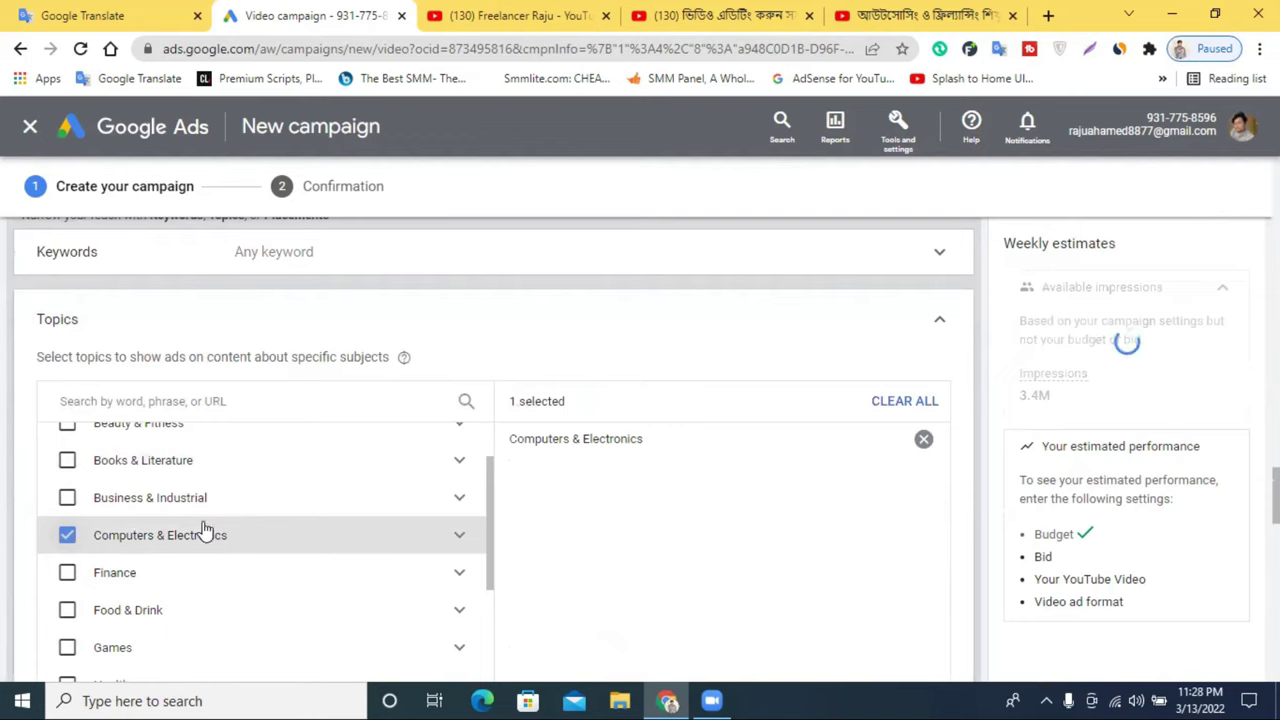
{"action": "left_click", "coordinate": [68, 504]}
{"action": "scroll", "coordinate": [229, 546], "scroll_direction": "down", "scroll_amount": 1}
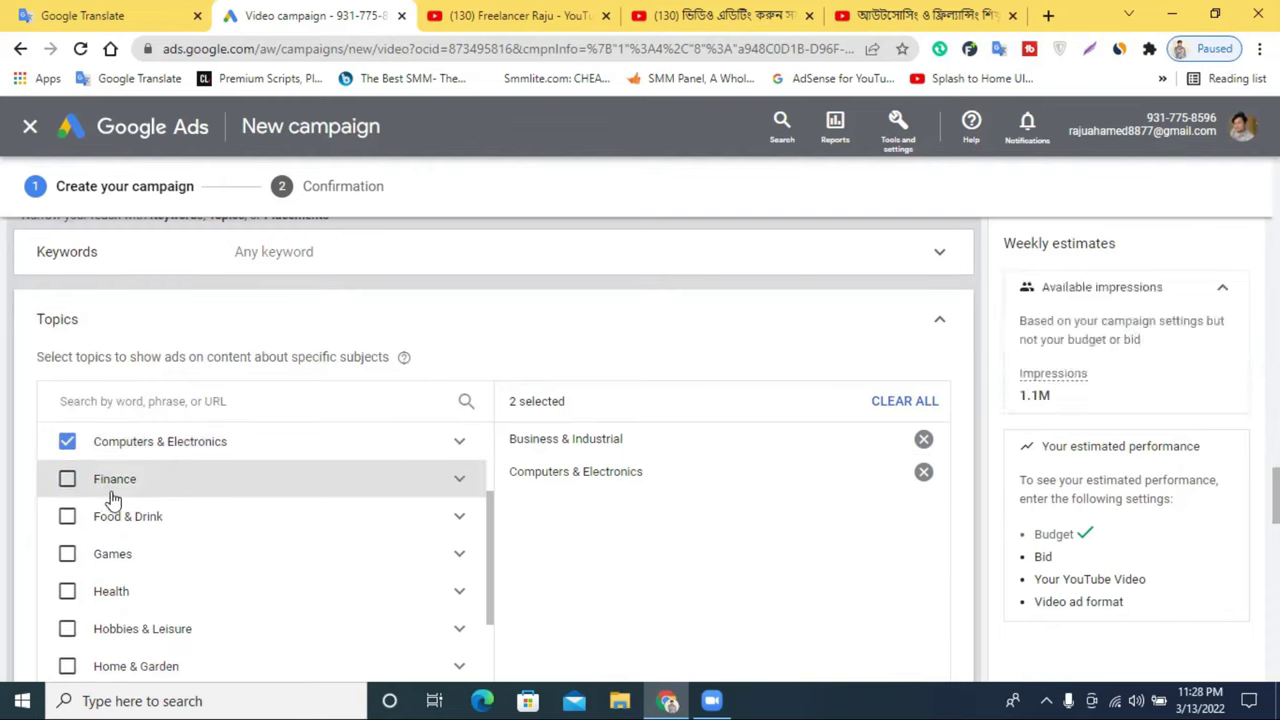
{"action": "scroll", "coordinate": [150, 500], "scroll_direction": "down", "scroll_amount": 4}
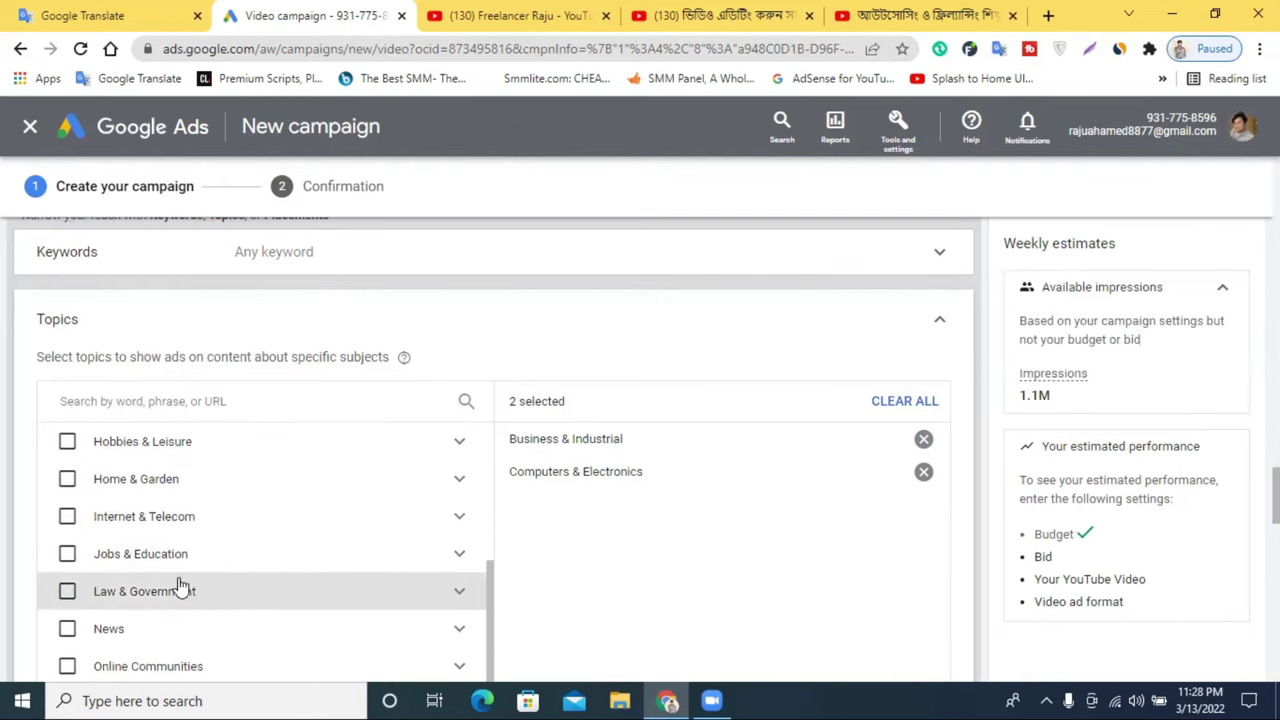
{"action": "left_click", "coordinate": [67, 555]}
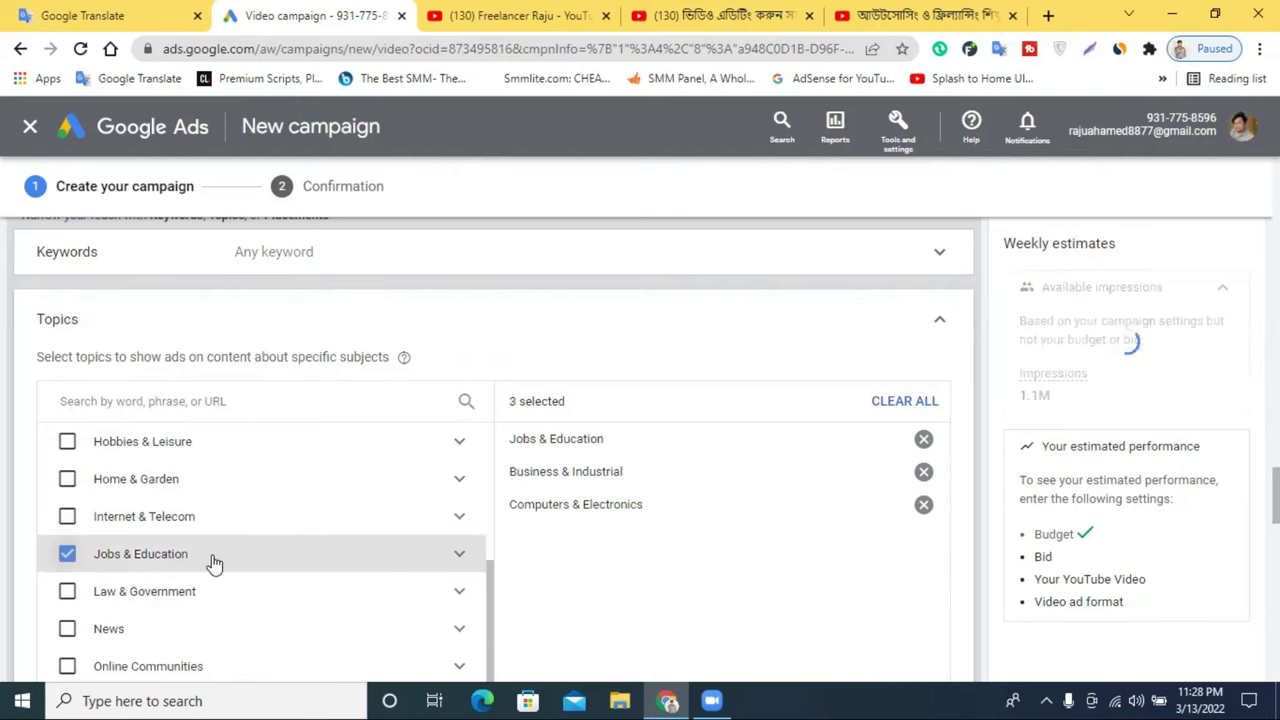
Step: Confirm the keyword list is empty and collapse the three selected topics into a summary
{"action": "scroll", "coordinate": [213, 565], "scroll_direction": "down", "scroll_amount": 1}
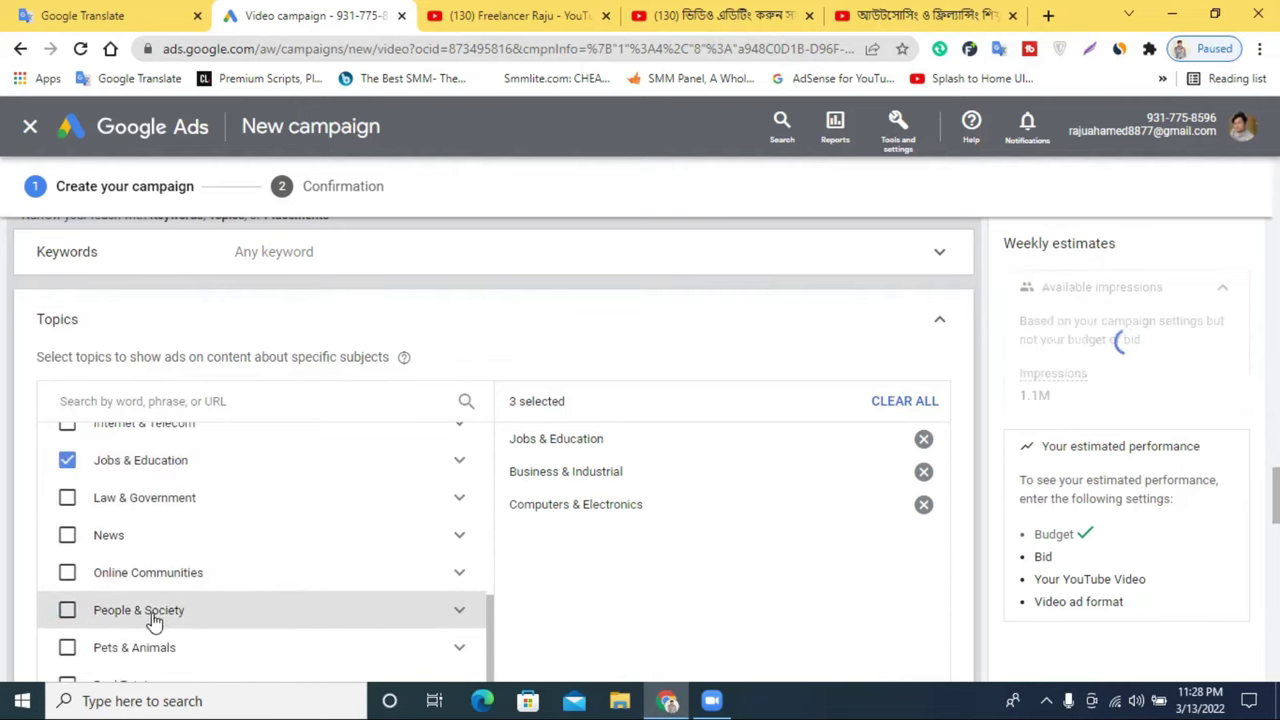
{"action": "scroll", "coordinate": [155, 620], "scroll_direction": "down", "scroll_amount": 5}
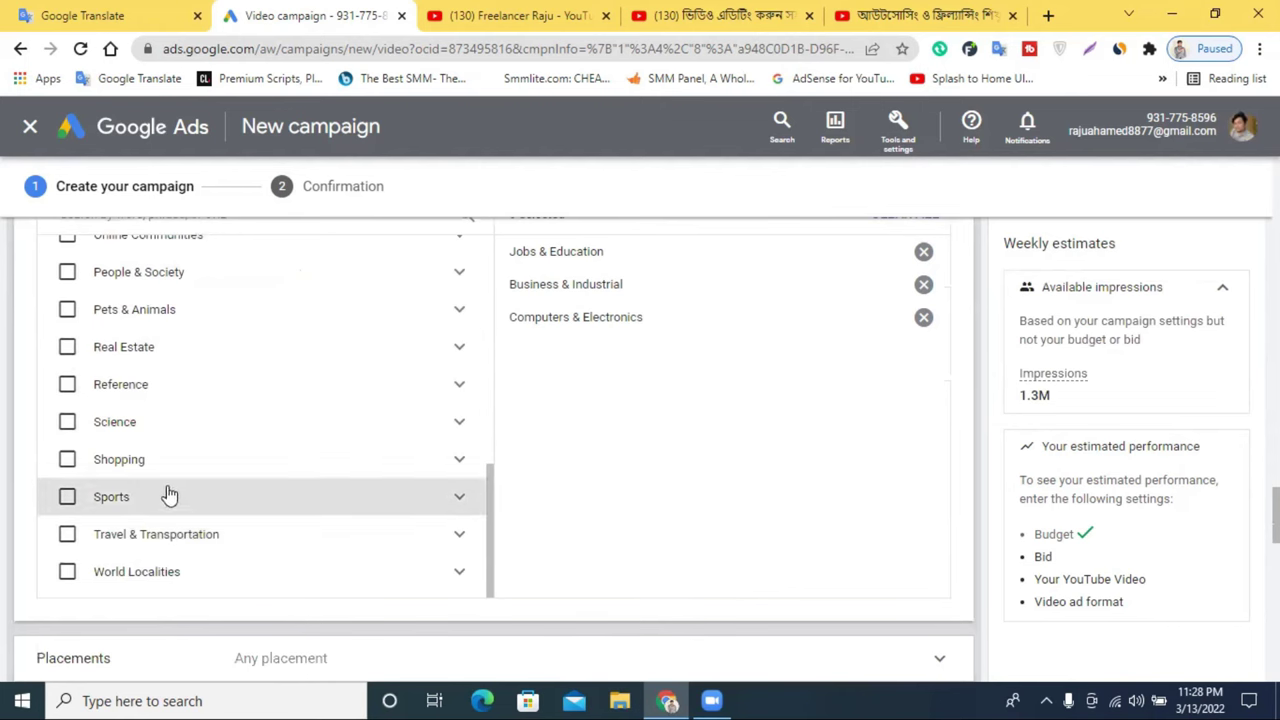
{"action": "scroll", "coordinate": [194, 489], "scroll_direction": "up", "scroll_amount": 5}
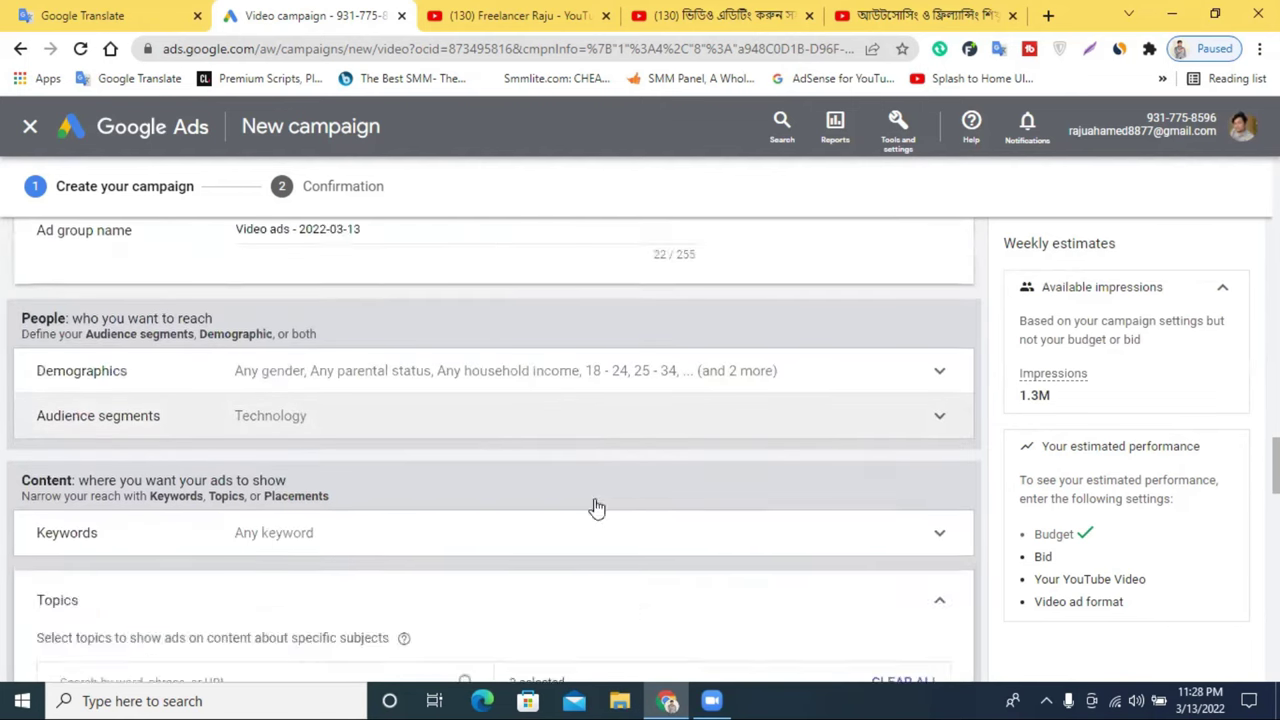
{"action": "scroll", "coordinate": [596, 508], "scroll_direction": "down", "scroll_amount": 2}
{"action": "scroll", "coordinate": [945, 440], "scroll_direction": "up", "scroll_amount": 1}
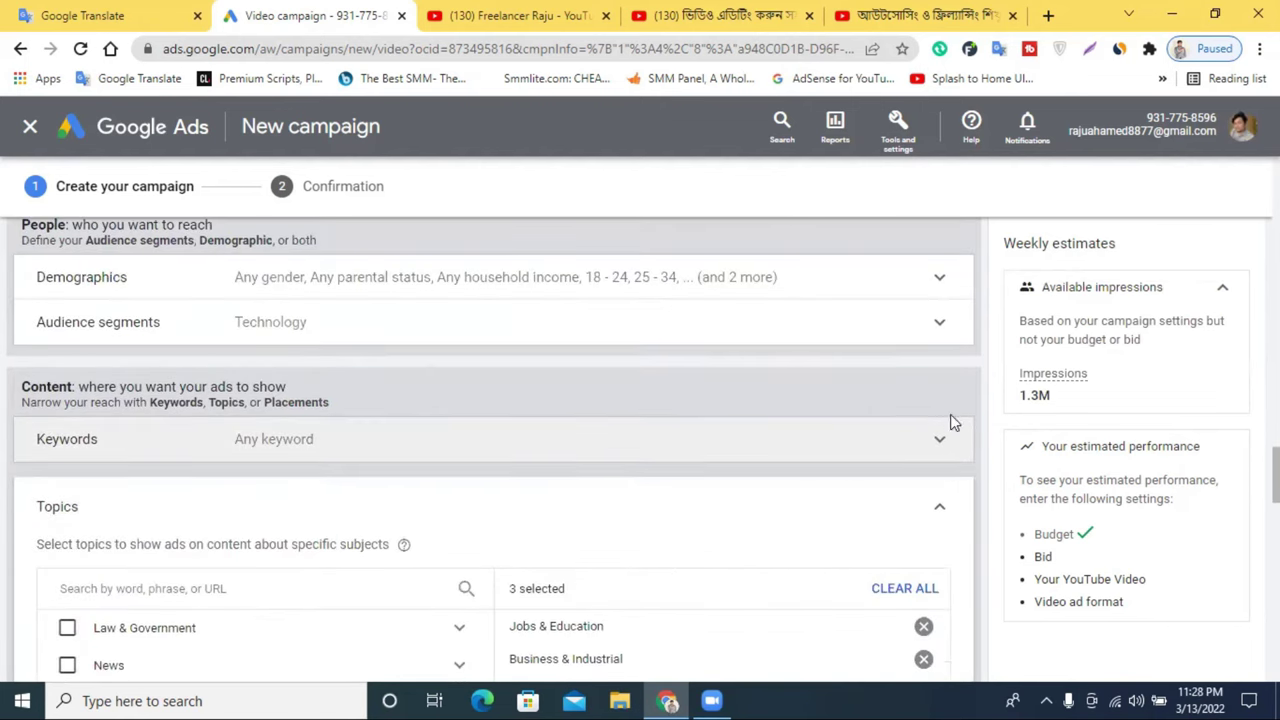
{"action": "left_click", "coordinate": [941, 445]}
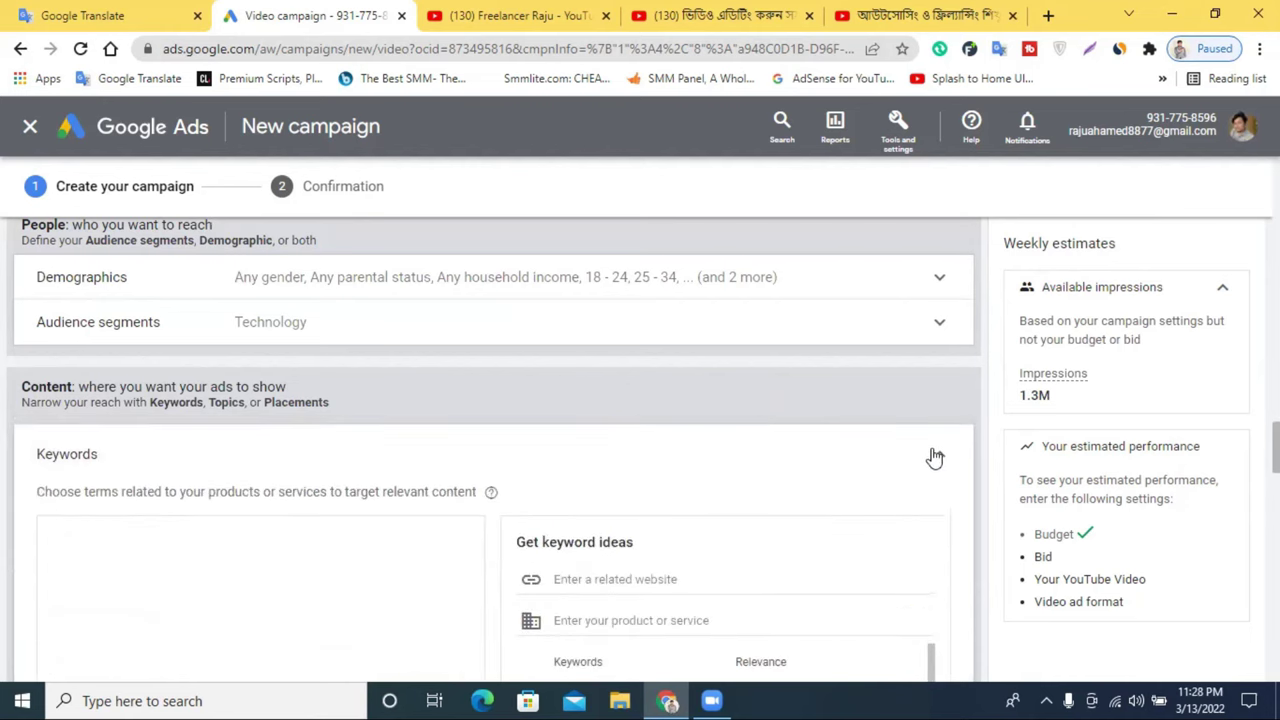
{"action": "left_click", "coordinate": [935, 455]}
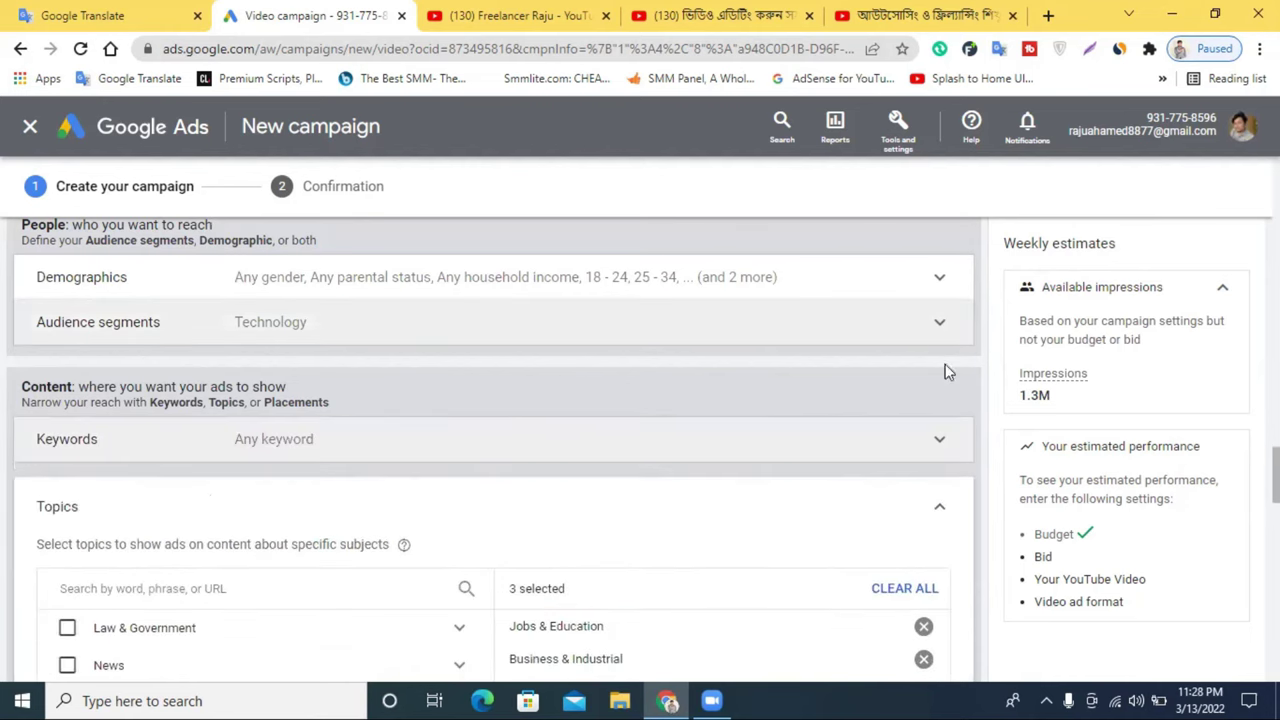
{"action": "scroll", "coordinate": [937, 509], "scroll_direction": "down", "scroll_amount": 2}
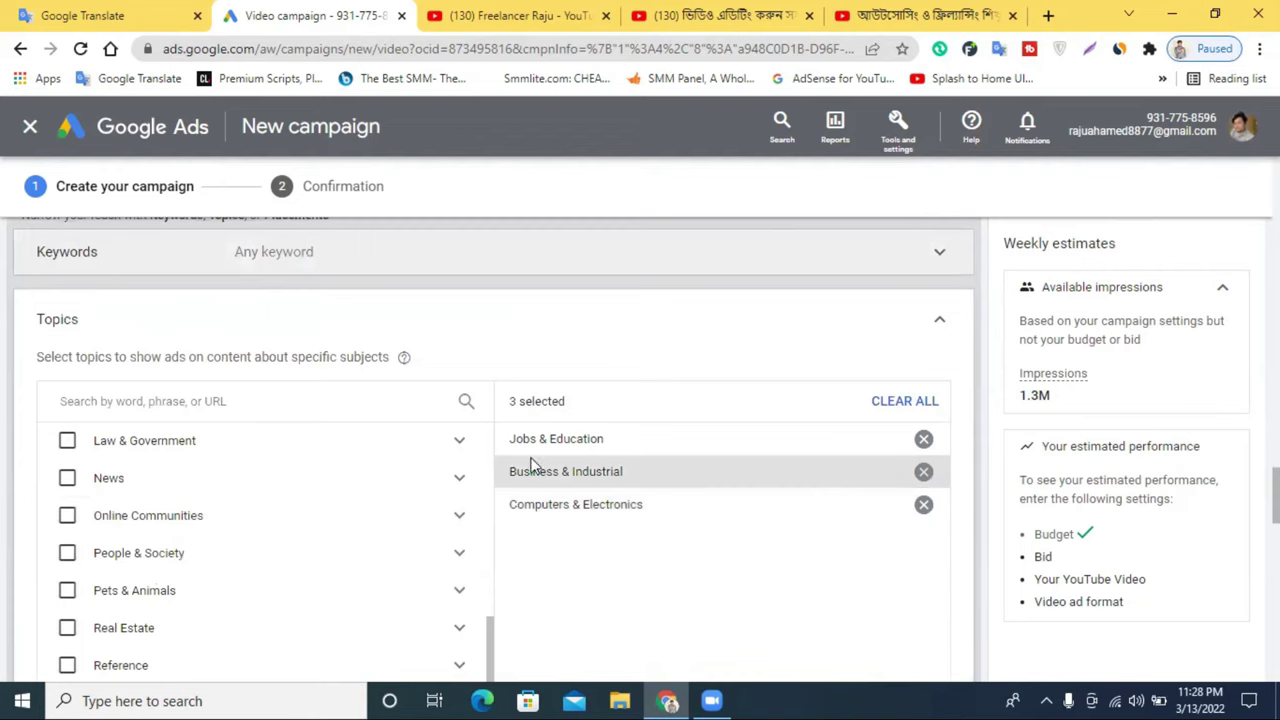
{"action": "left_click", "coordinate": [935, 326]}
Step: Open Placements and try the placement search box without adding anything
{"action": "left_click", "coordinate": [257, 353]}
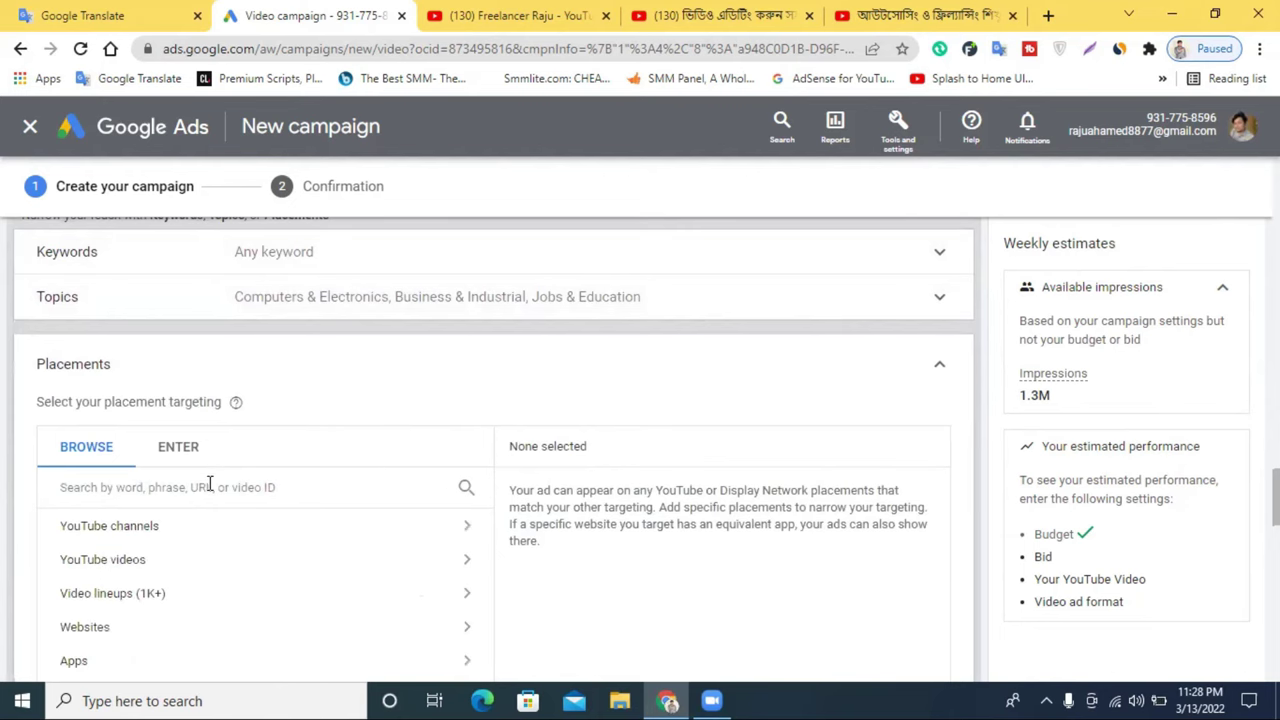
{"action": "scroll", "coordinate": [700, 412], "scroll_direction": "down", "scroll_amount": 3}
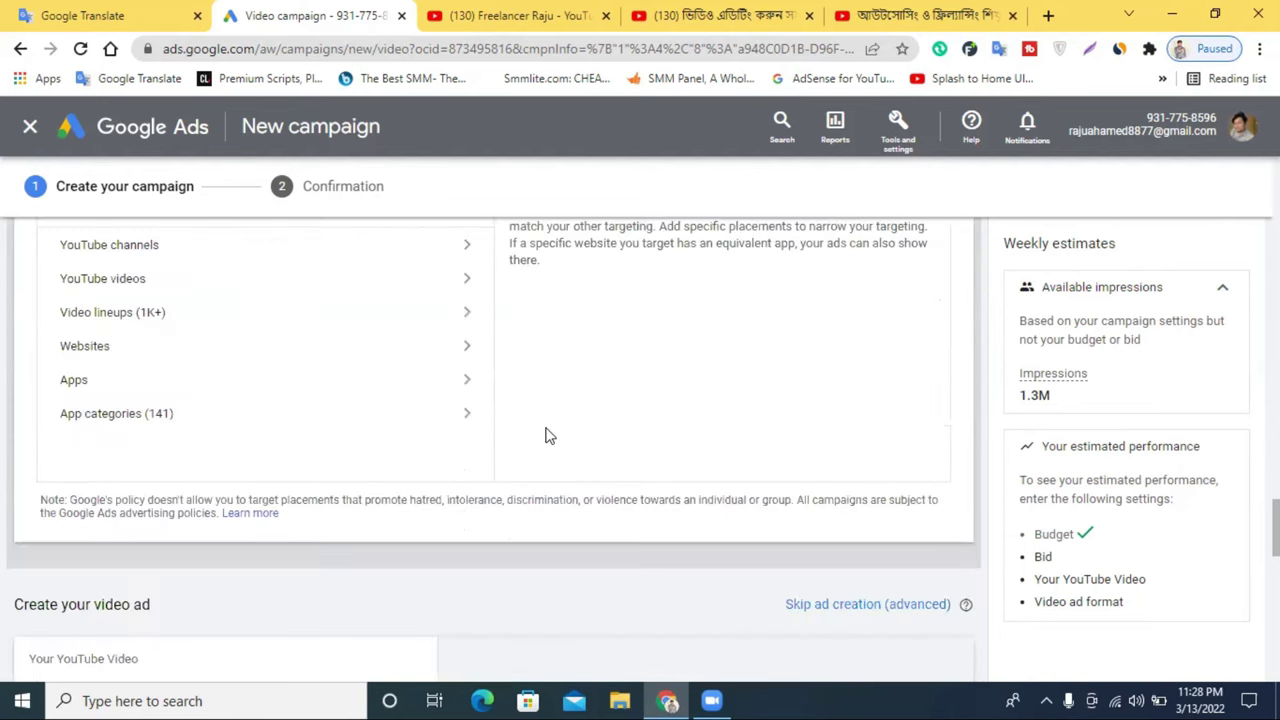
{"action": "scroll", "coordinate": [546, 434], "scroll_direction": "up", "scroll_amount": 1}
{"action": "left_click", "coordinate": [320, 306]}
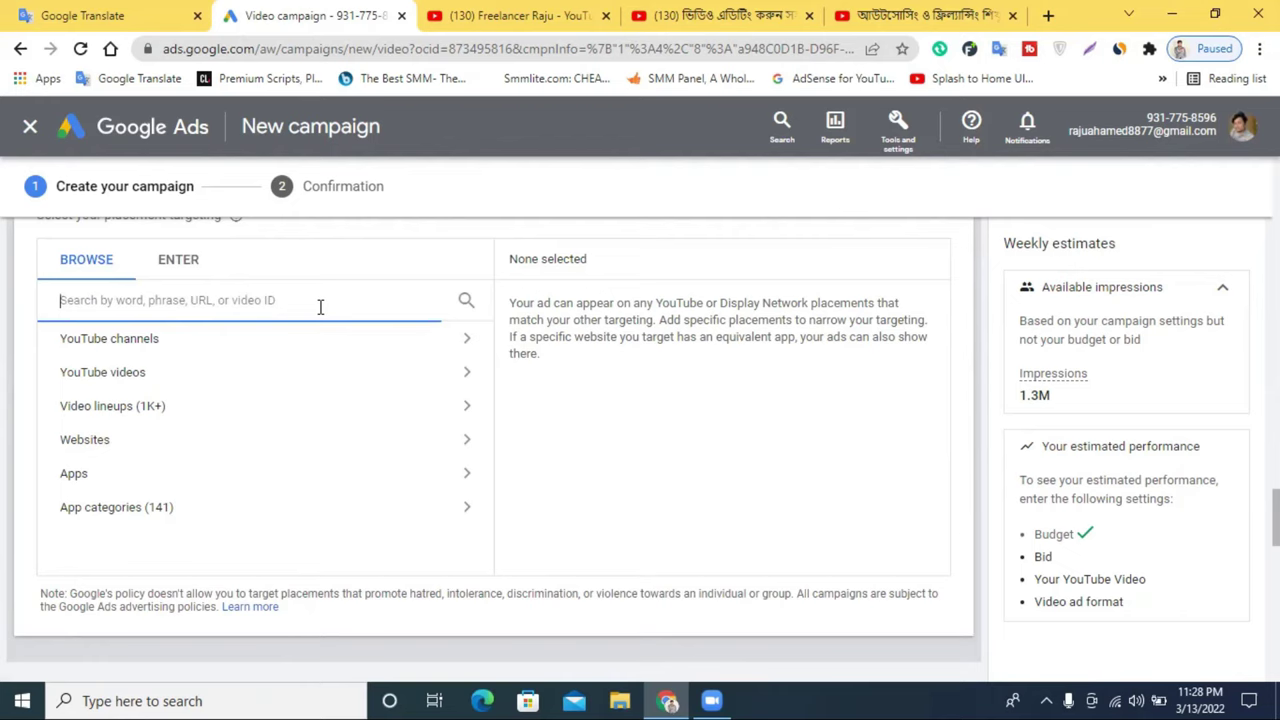
{"action": "right_click", "coordinate": [160, 303]}
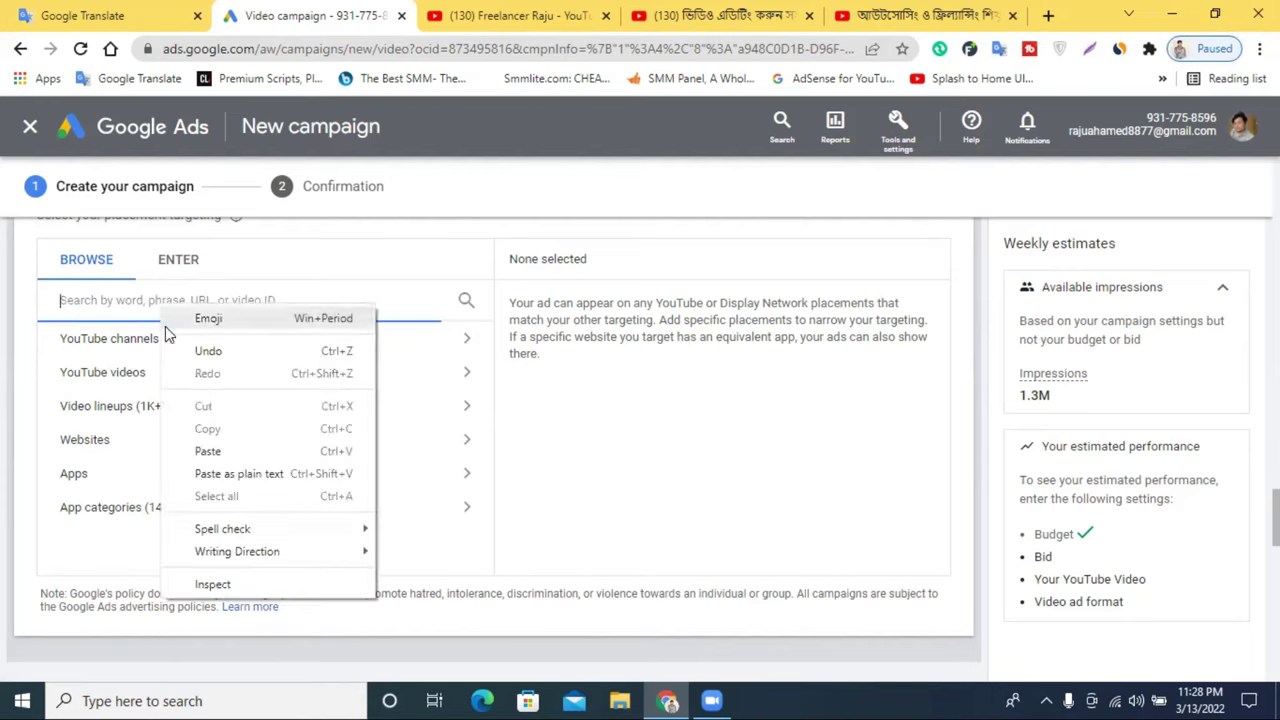
{"action": "left_click", "coordinate": [84, 292]}
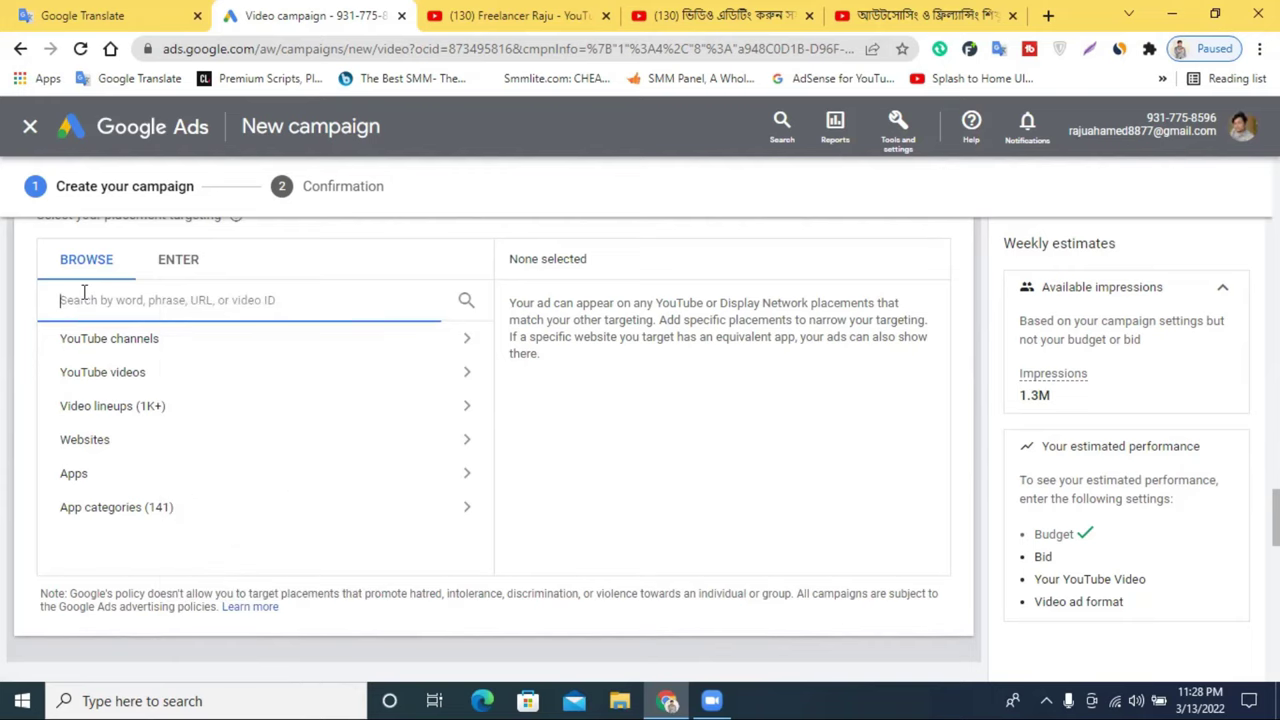
Step: Leave placements at Any placement and focus the YouTube video search field
{"action": "scroll", "coordinate": [334, 354], "scroll_direction": "up", "scroll_amount": 2}
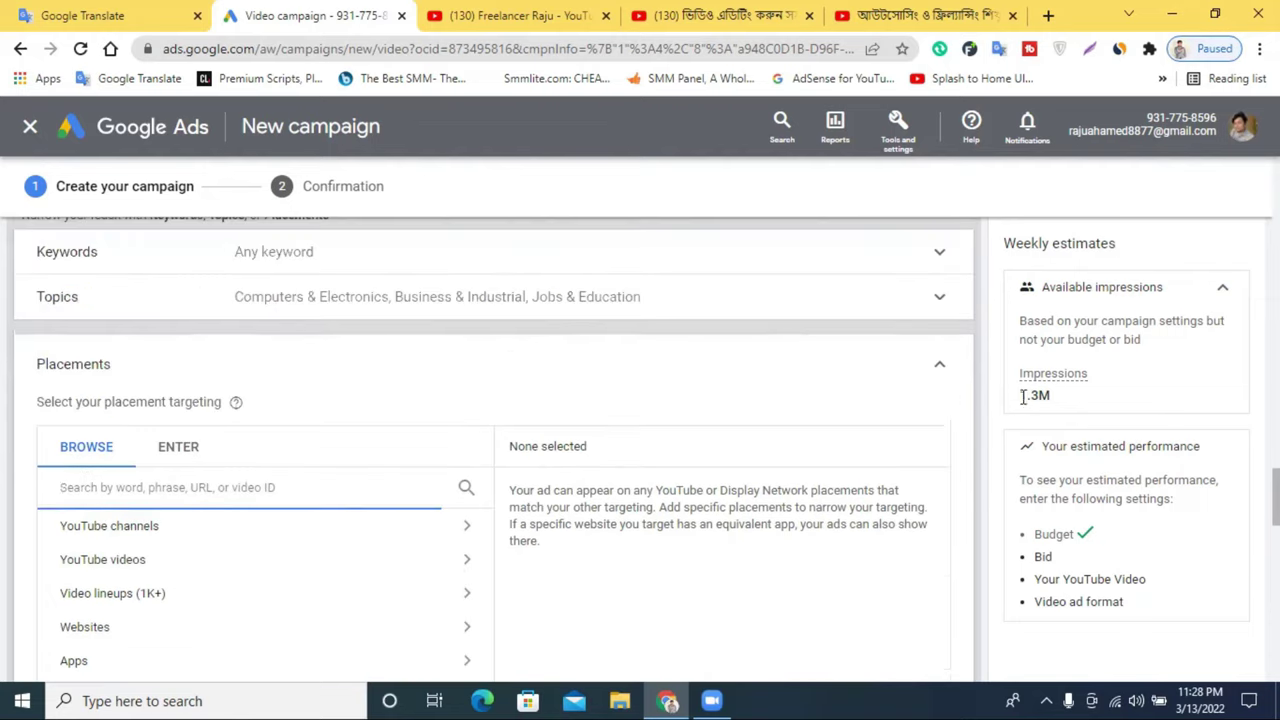
{"action": "left_click", "coordinate": [943, 373]}
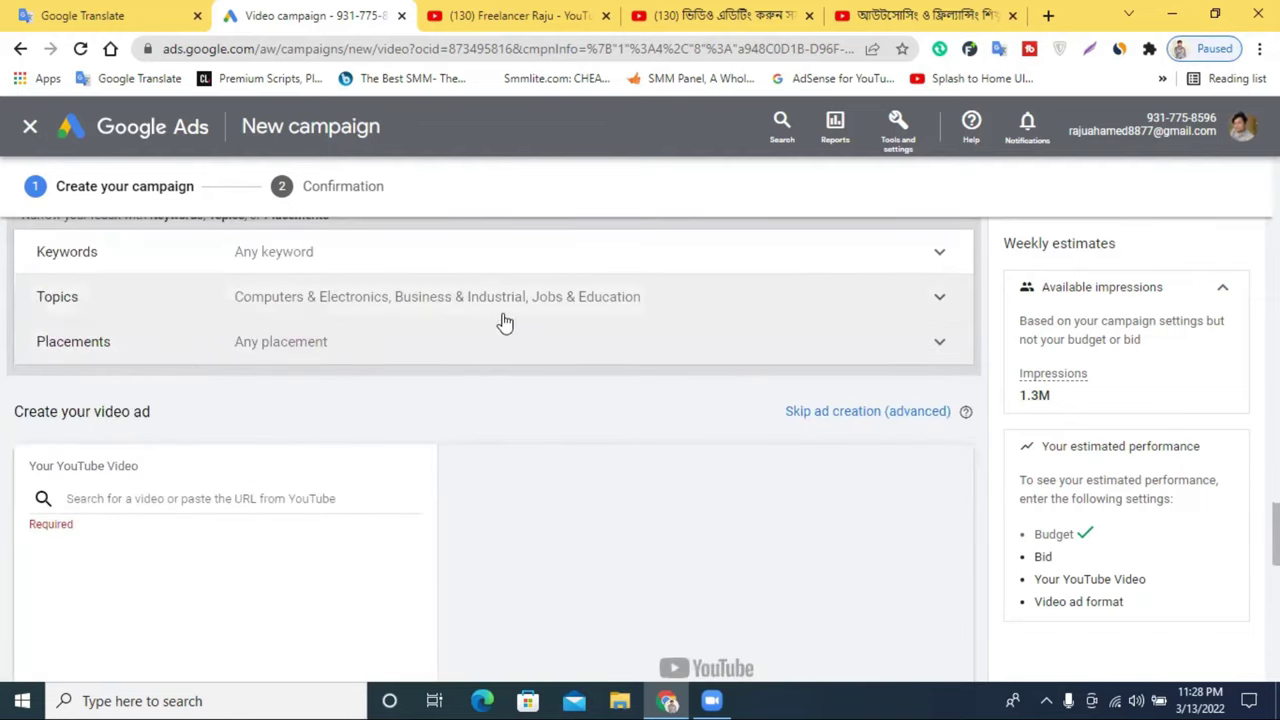
{"action": "left_click", "coordinate": [165, 496]}
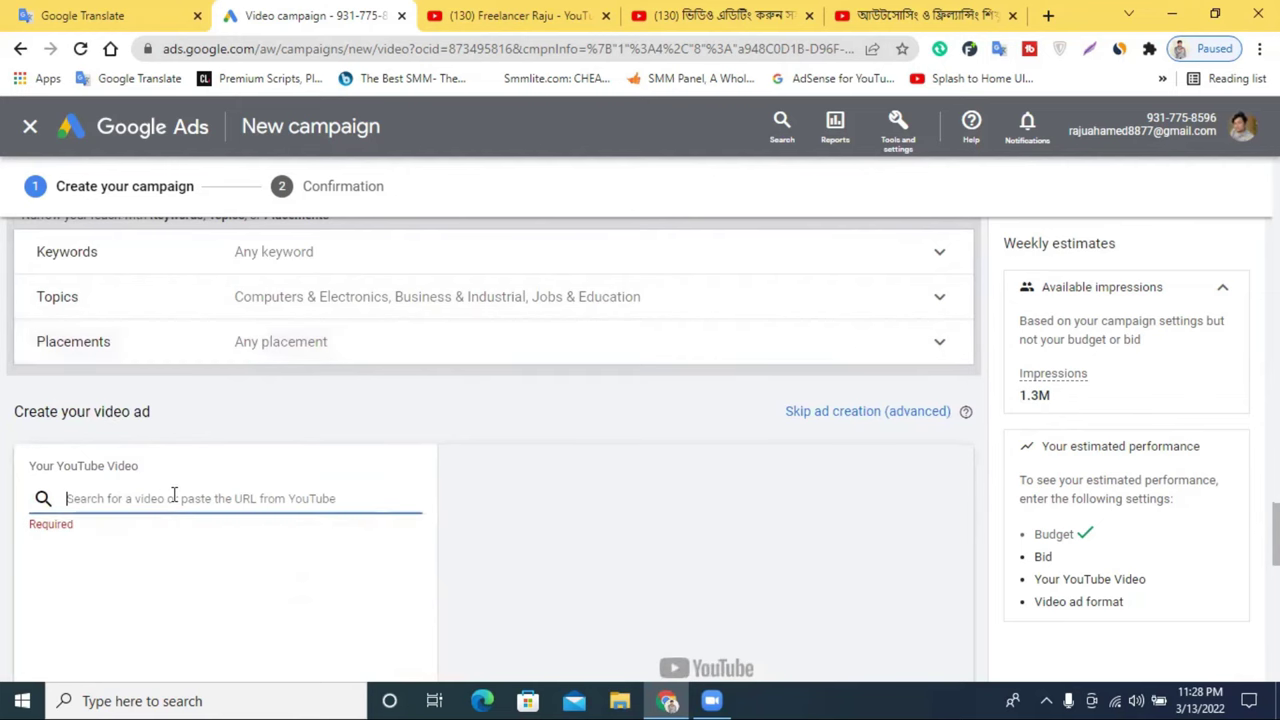
{"action": "scroll", "coordinate": [177, 500], "scroll_direction": "down", "scroll_amount": 2}
Step: Close the two extra YouTube video tabs, including the Filmora tutorial
{"action": "left_click", "coordinate": [920, 15]}
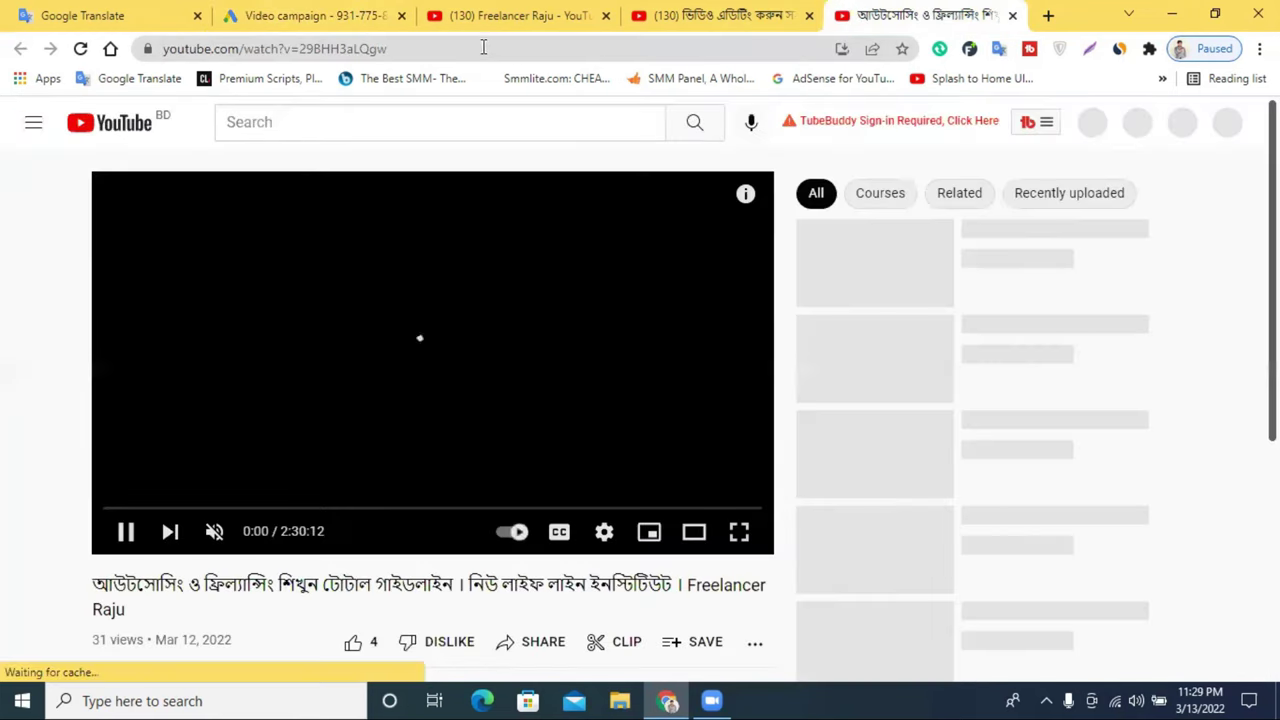
{"action": "left_click", "coordinate": [480, 48]}
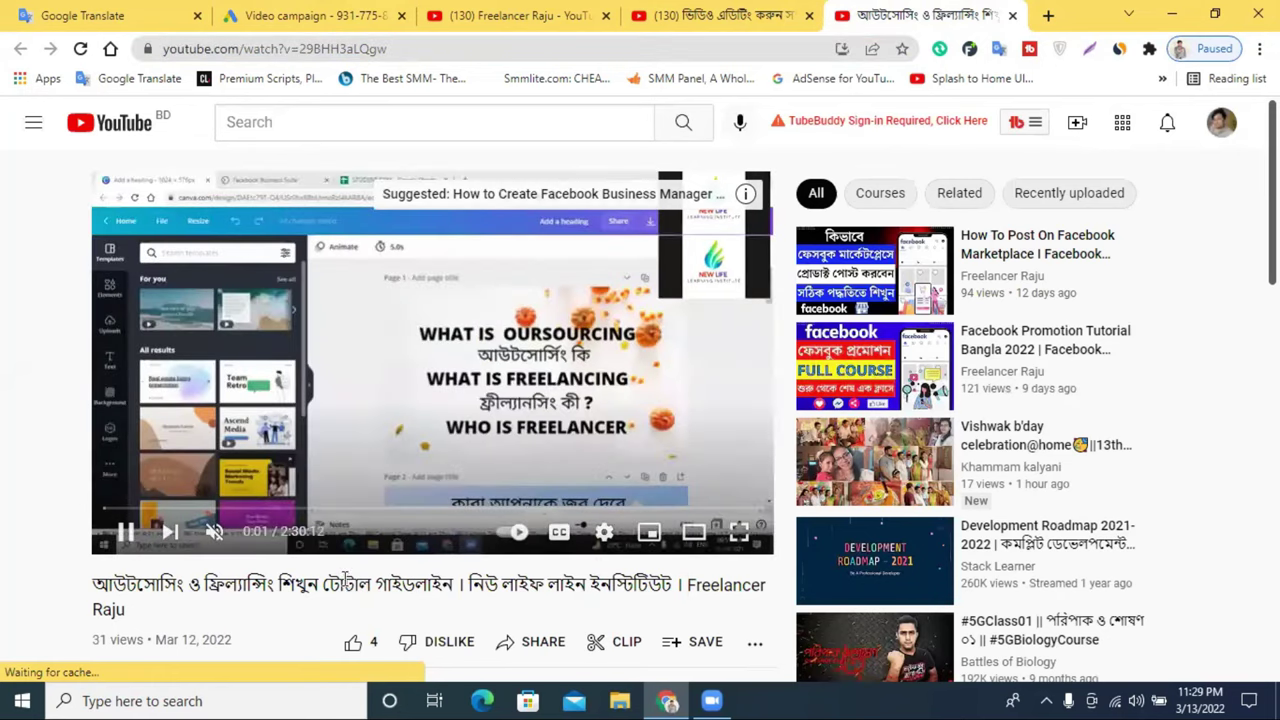
{"action": "triple_click", "coordinate": [345, 580]}
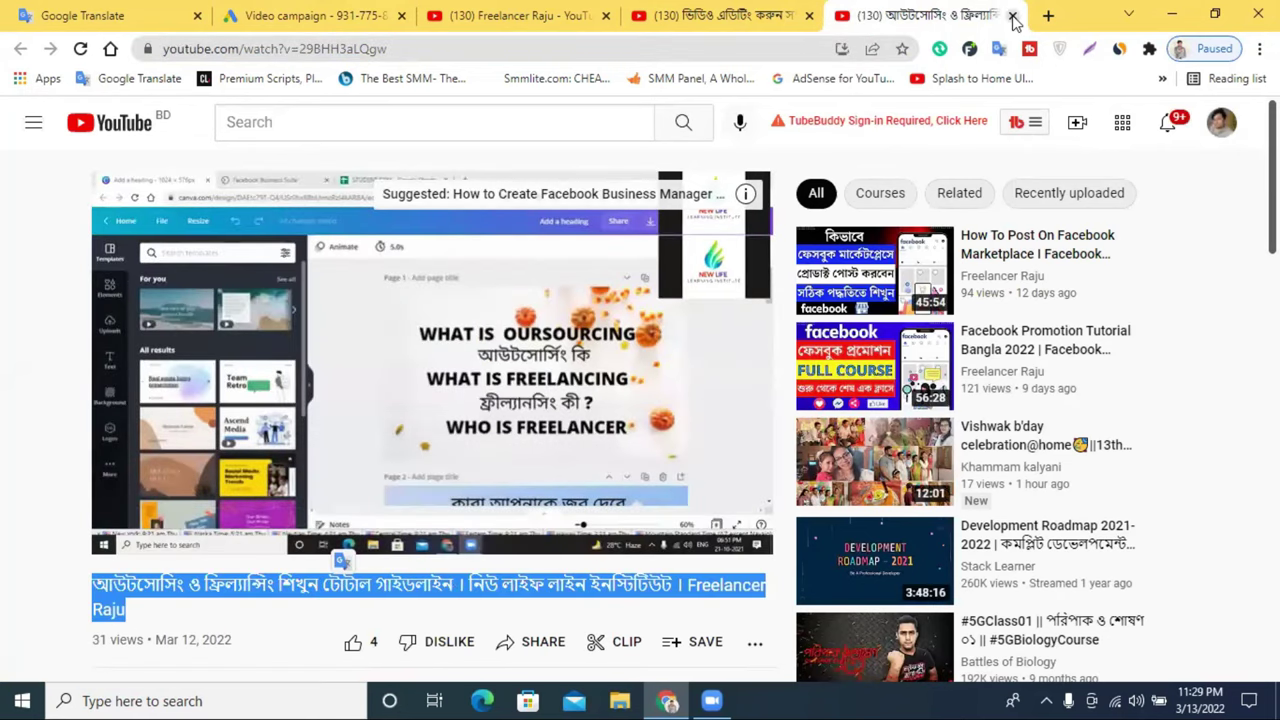
{"action": "key", "text": "ctrl+w"}
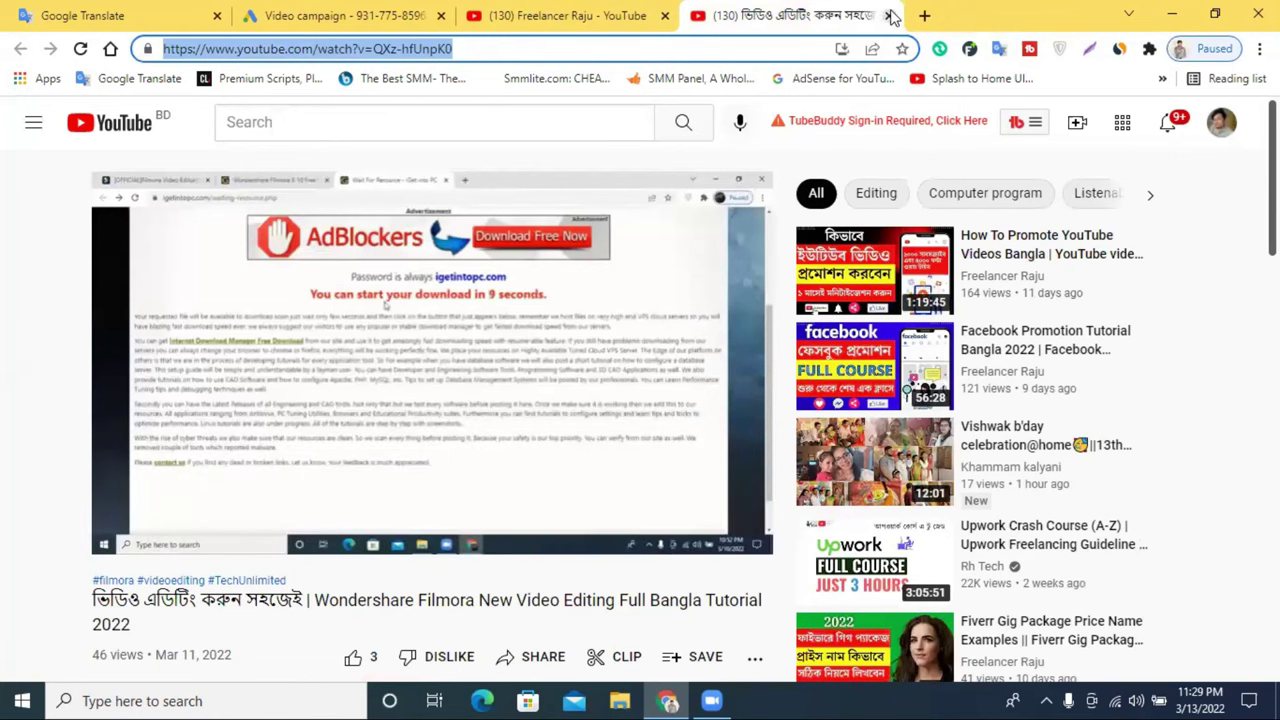
{"action": "left_click", "coordinate": [884, 15]}
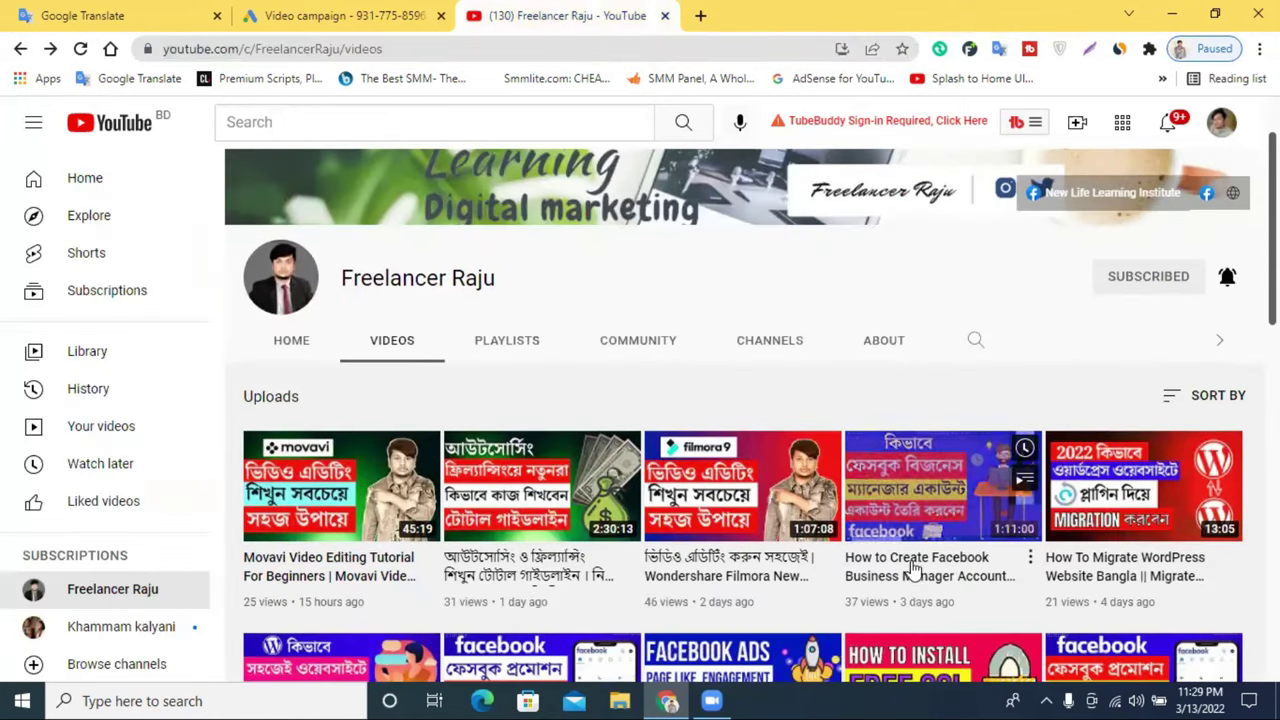
Step: Open the Facebook Promotion Tutorial Bangla 2022 video and copy its full title
{"action": "scroll", "coordinate": [986, 534], "scroll_direction": "down", "scroll_amount": 2}
{"action": "left_click", "coordinate": [1092, 537]}
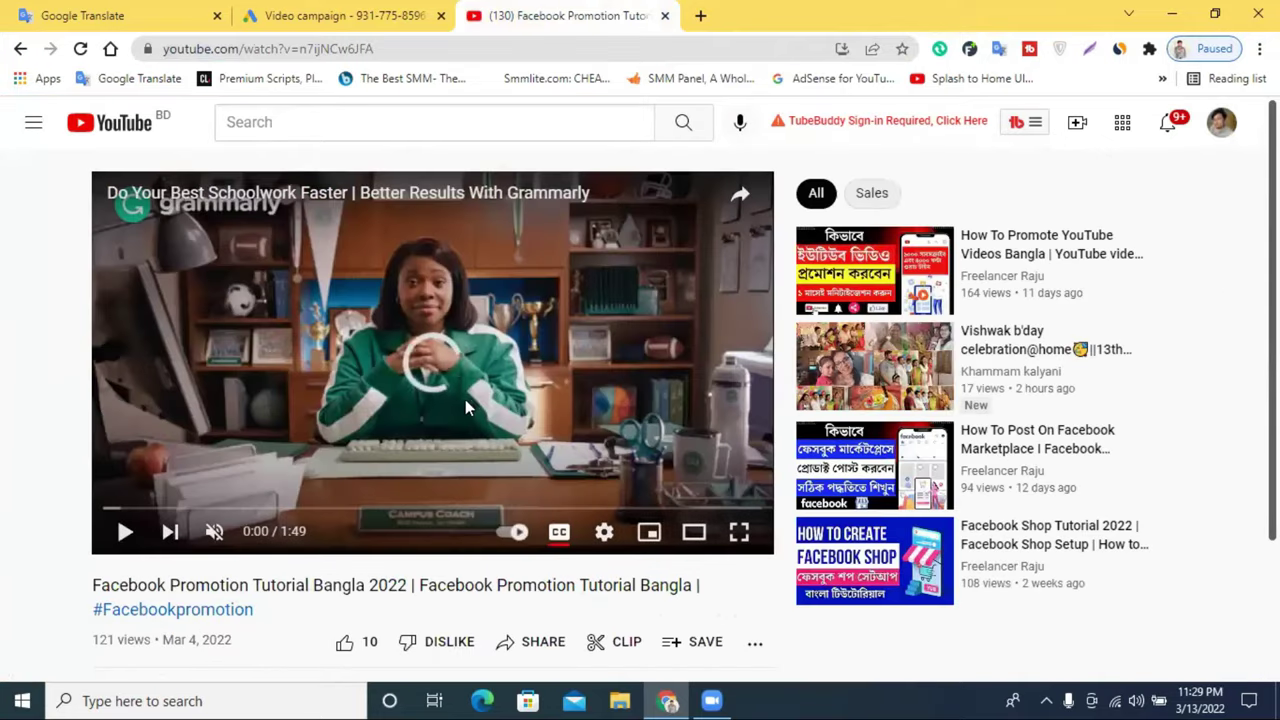
{"action": "triple_click", "coordinate": [318, 584]}
{"action": "right_click", "coordinate": [318, 584]}
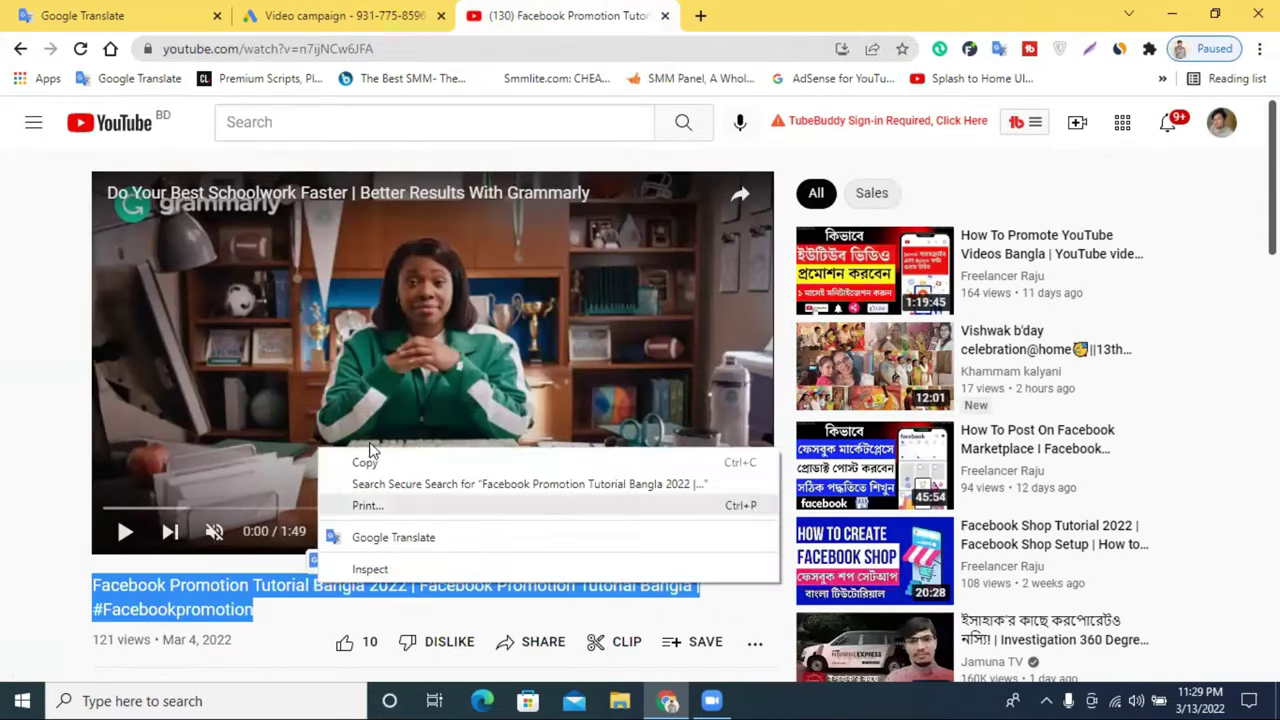
{"action": "left_click", "coordinate": [366, 460]}
{"action": "left_click", "coordinate": [320, 15]}
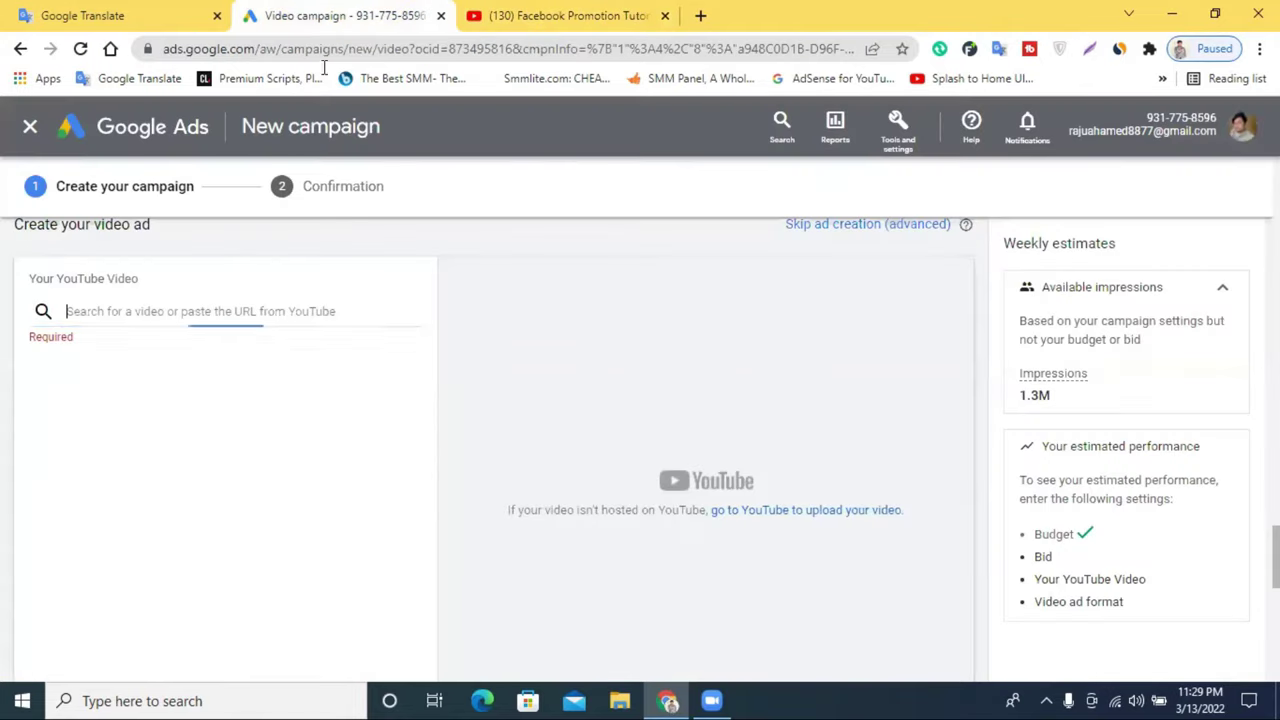
Step: Paste the copied title into the YouTube video search and choose Facebook Promotion Tutorial Bangla 2022
{"action": "right_click", "coordinate": [206, 312]}
{"action": "left_click", "coordinate": [153, 310]}
{"action": "right_click", "coordinate": [153, 310]}
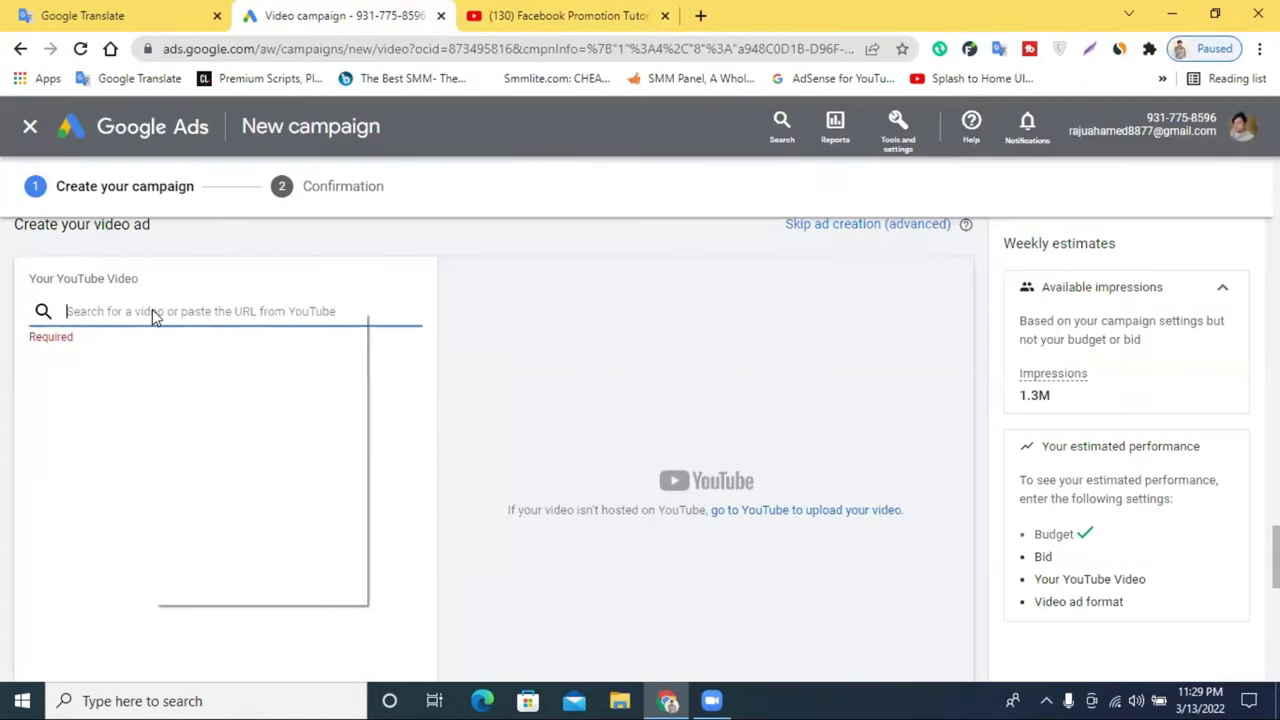
{"action": "left_click", "coordinate": [229, 461]}
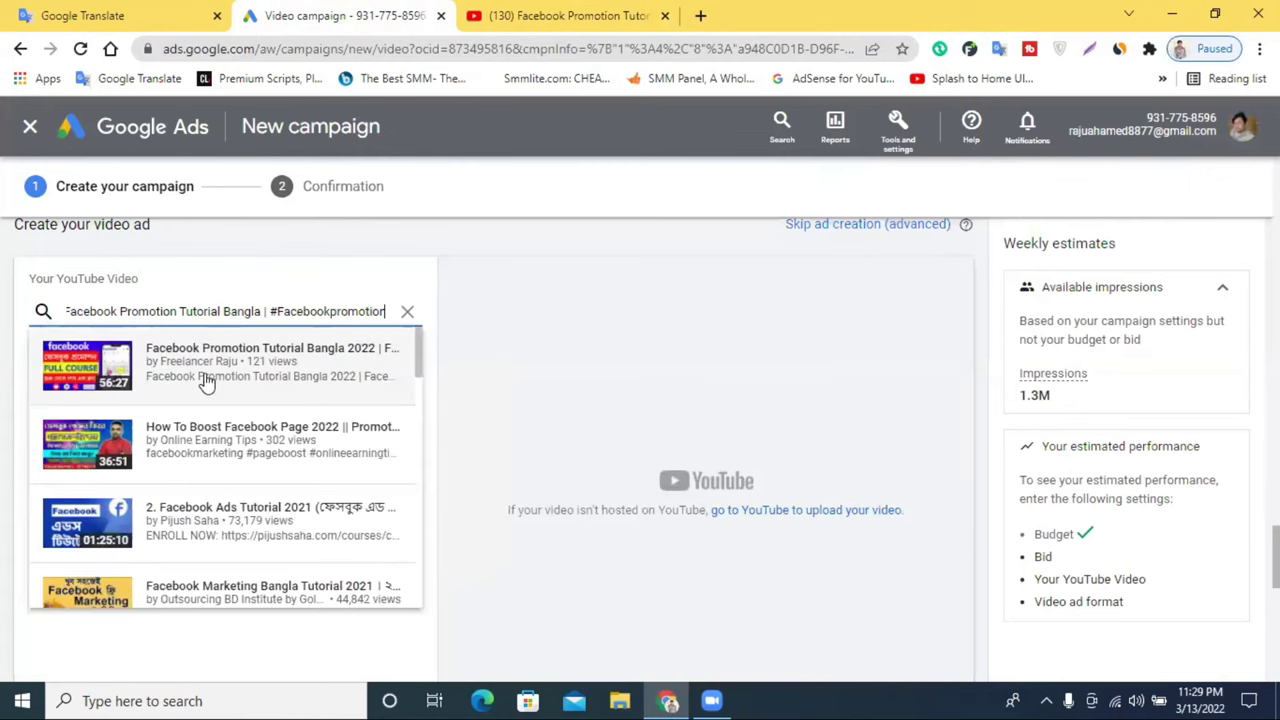
{"action": "left_click", "coordinate": [222, 368]}
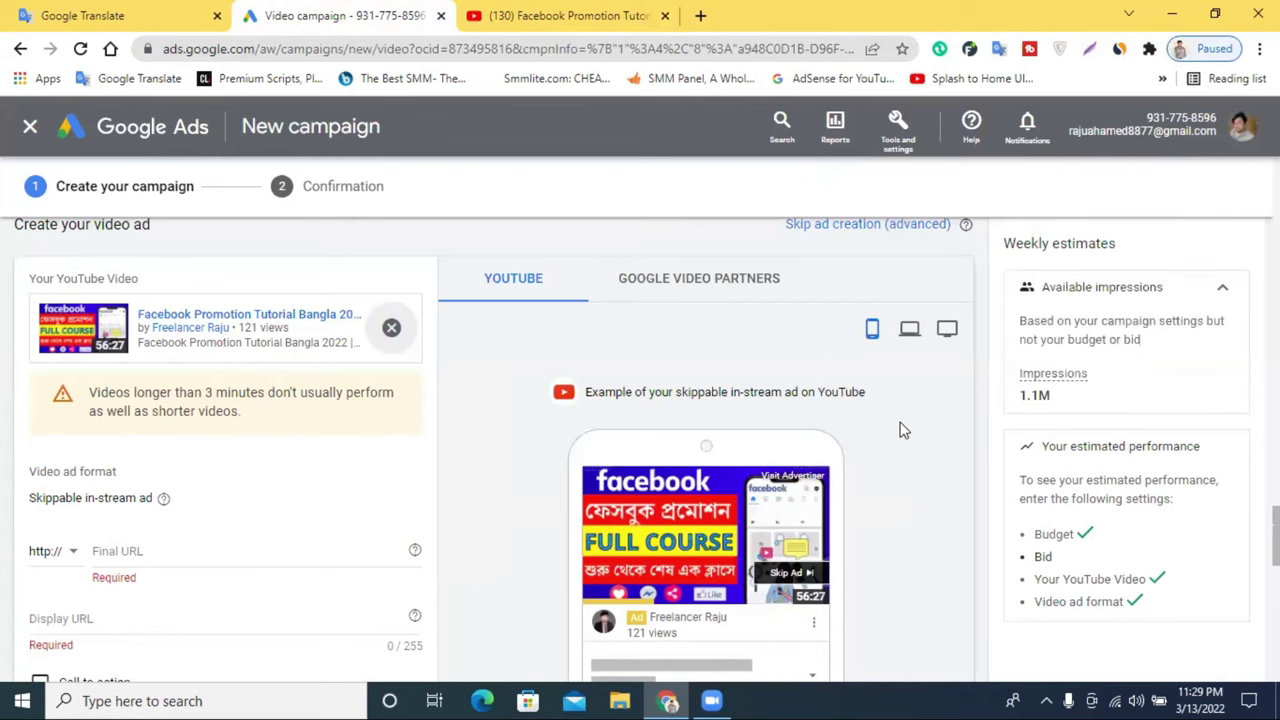
{"action": "scroll", "coordinate": [900, 430], "scroll_direction": "down", "scroll_amount": 1}
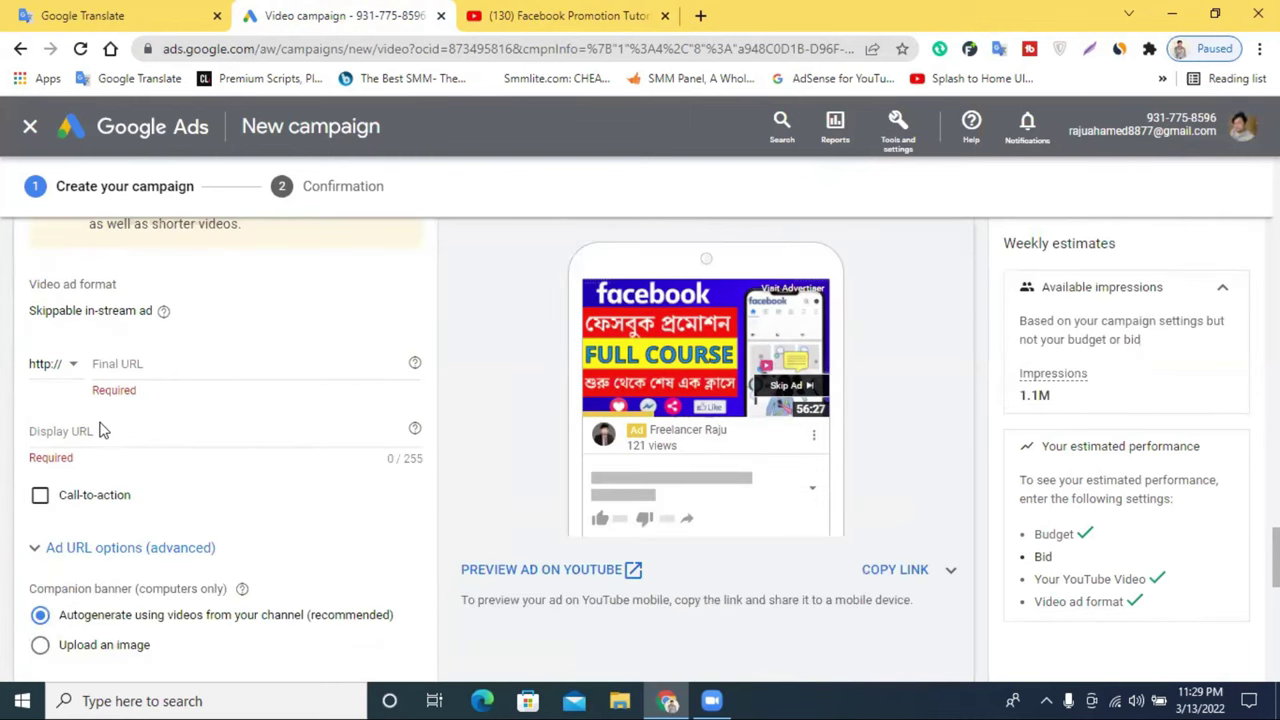
{"action": "scroll", "coordinate": [100, 430], "scroll_direction": "up", "scroll_amount": 2}
{"action": "left_click", "coordinate": [146, 549]}
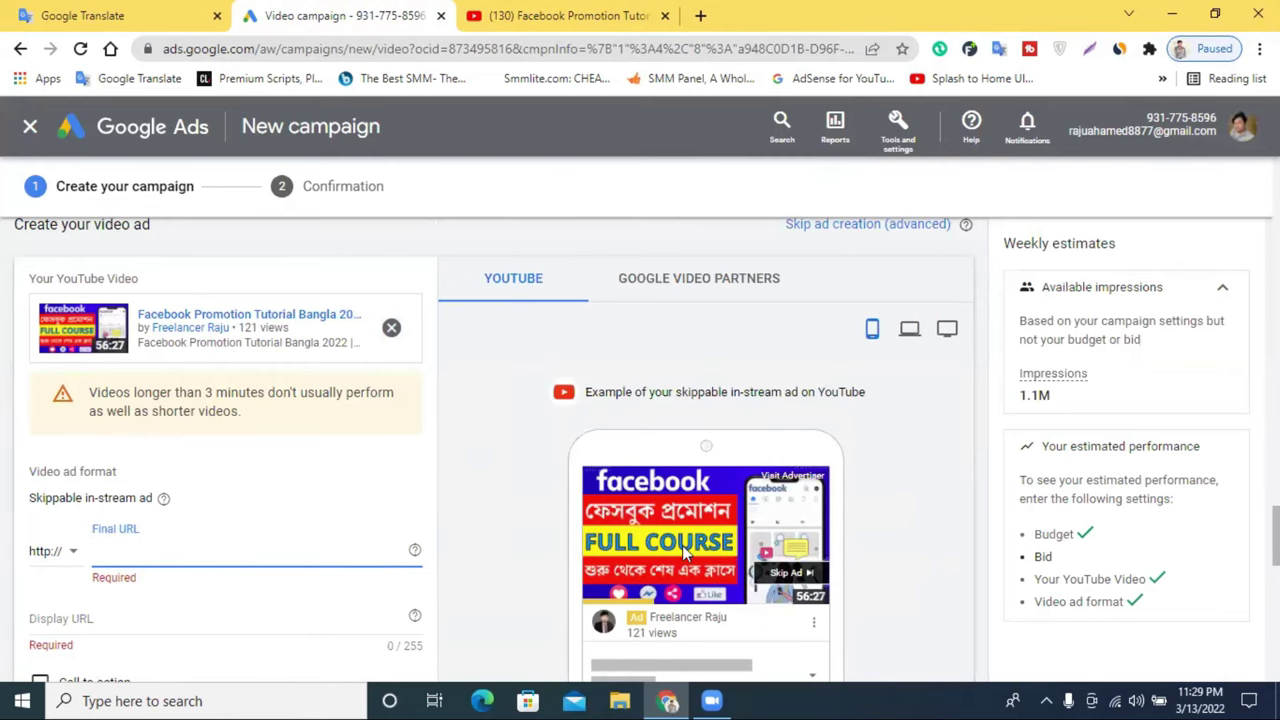
{"action": "scroll", "coordinate": [230, 558], "scroll_direction": "down", "scroll_amount": 1}
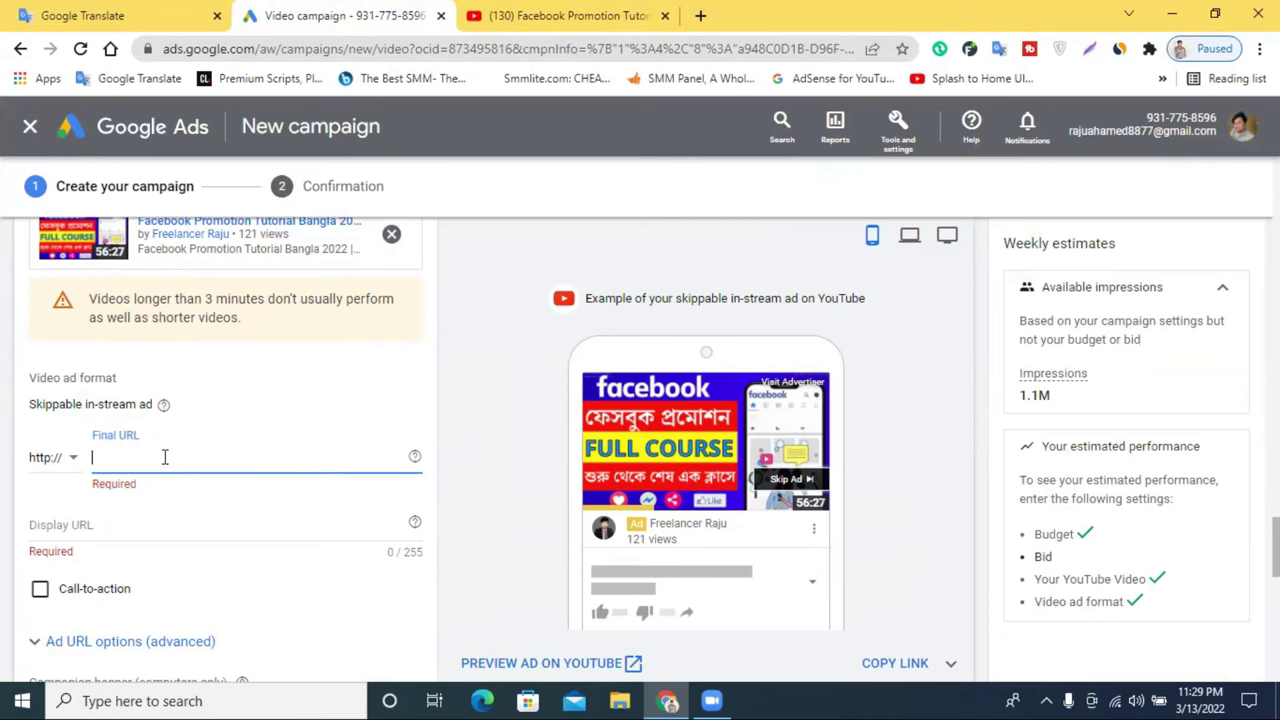
Step: Expand the Facebook Promotion video's description and copy its newlifelearninginstitutebd.com/ website link
{"action": "left_click", "coordinate": [600, 15]}
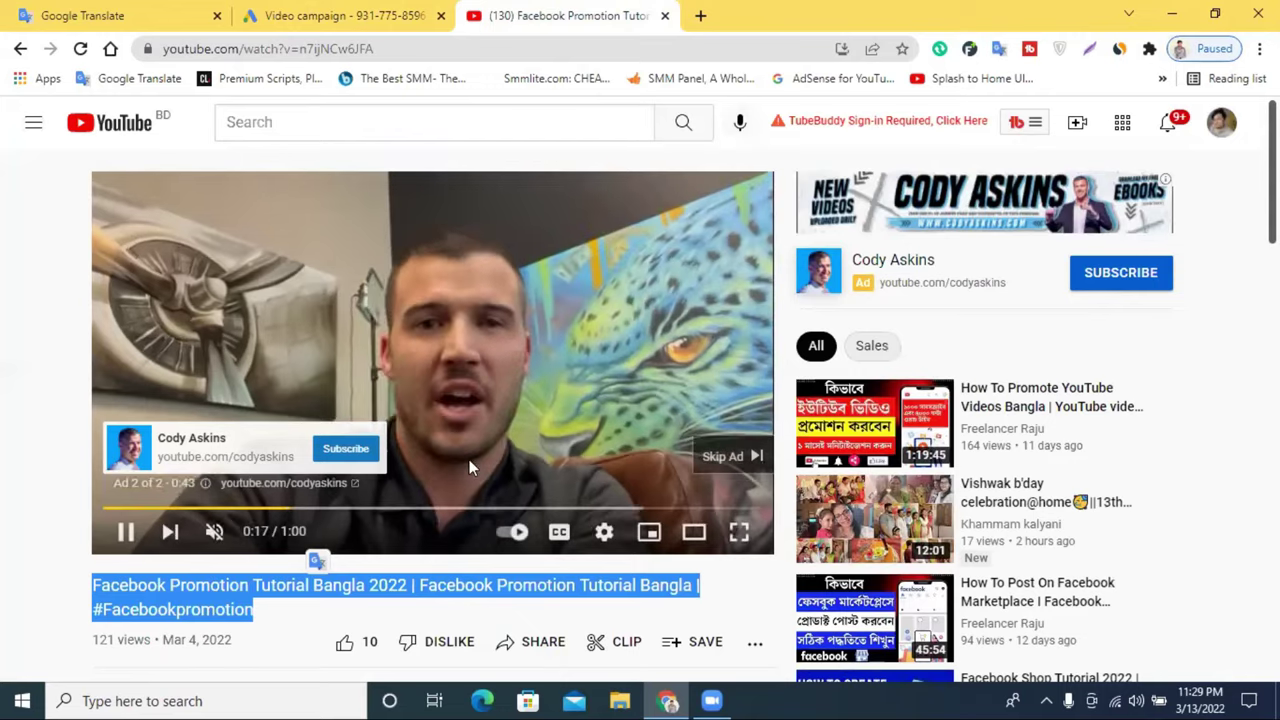
{"action": "scroll", "coordinate": [469, 459], "scroll_direction": "down", "scroll_amount": 2}
{"action": "left_click", "coordinate": [400, 595]}
{"action": "scroll", "coordinate": [430, 575], "scroll_direction": "down", "scroll_amount": 2}
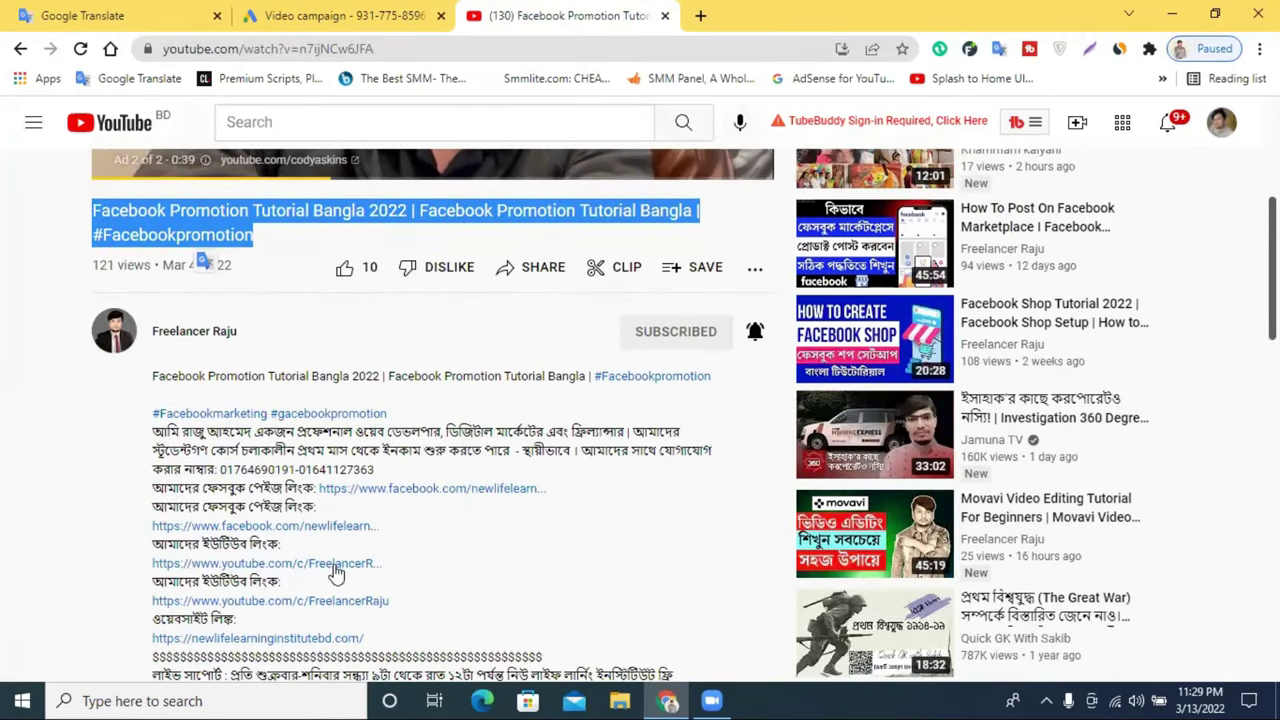
{"action": "left_click_drag", "start_coordinate": [363, 638], "coordinate": [224, 638]}
{"action": "left_click_drag", "start_coordinate": [343, 597], "coordinate": [194, 630]}
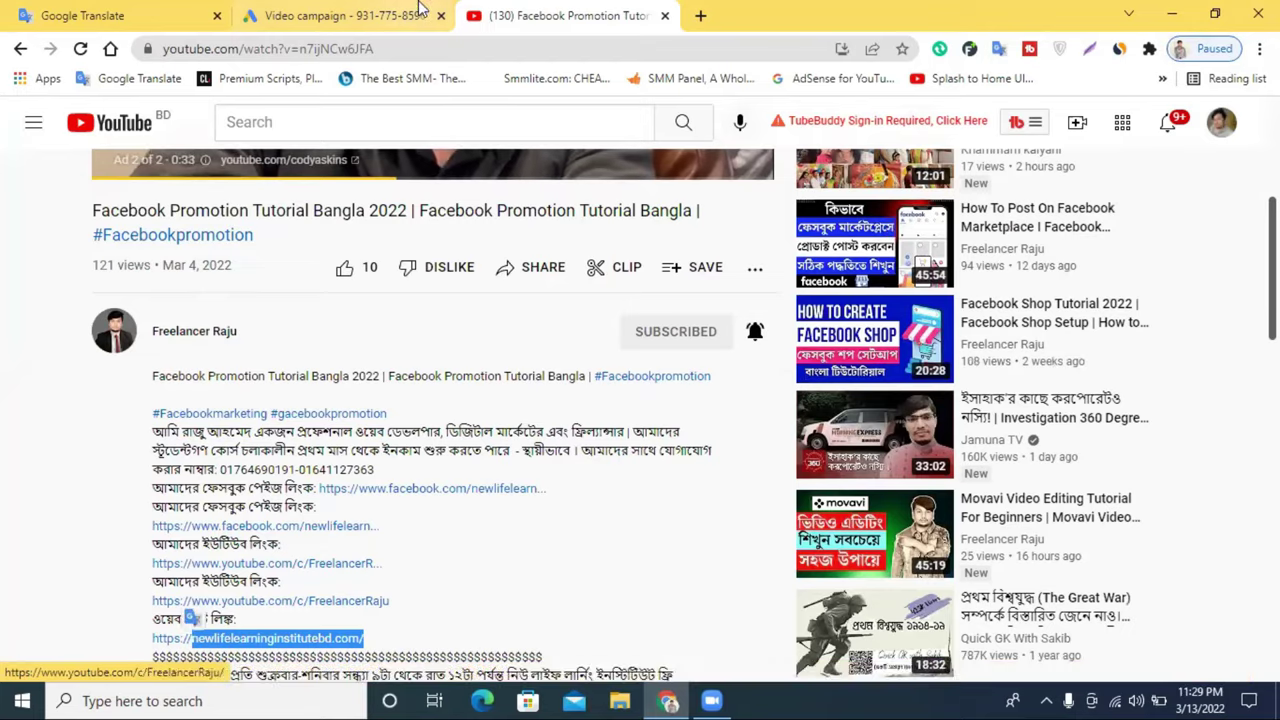
{"action": "left_click", "coordinate": [340, 15]}
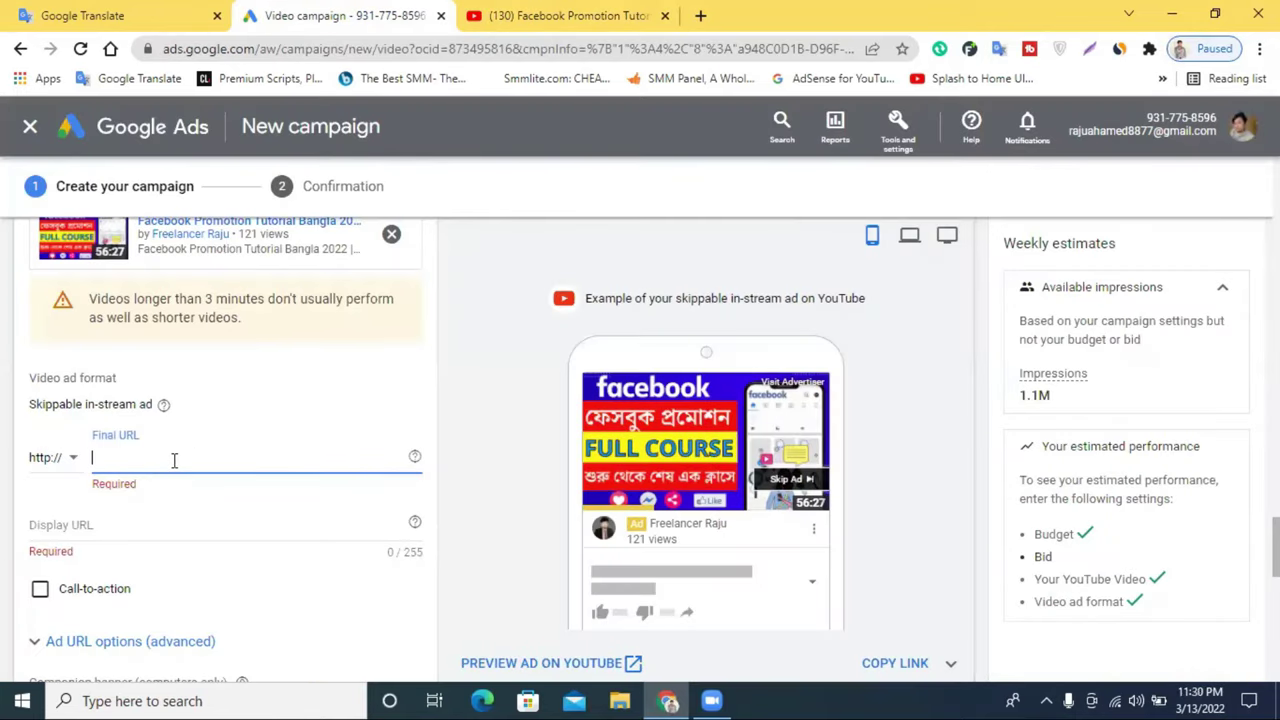
Step: Paste the website as Final URL, autofill Display URL newlifelearninginstitutebd.com, and leave call-to-action off
{"action": "key", "text": "ctrl+v"}
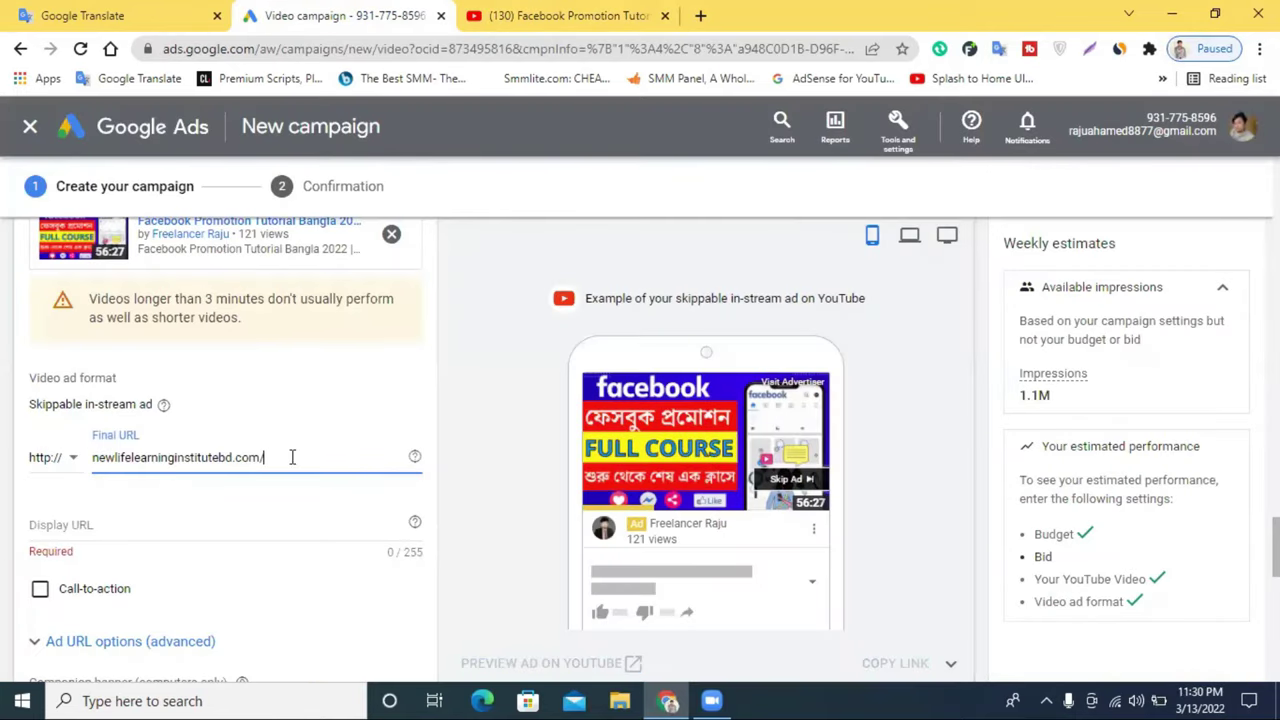
{"action": "left_click", "coordinate": [108, 524]}
{"action": "scroll", "coordinate": [360, 491], "scroll_direction": "down", "scroll_amount": 2}
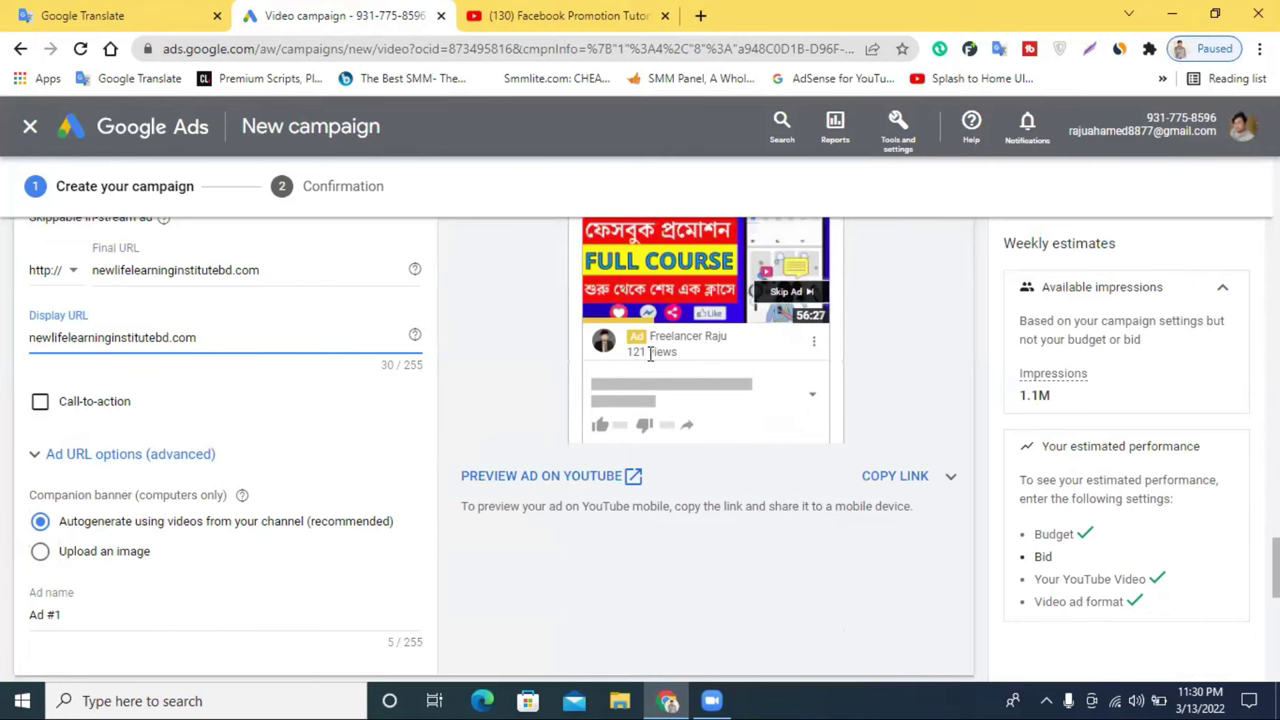
{"action": "left_click", "coordinate": [42, 404]}
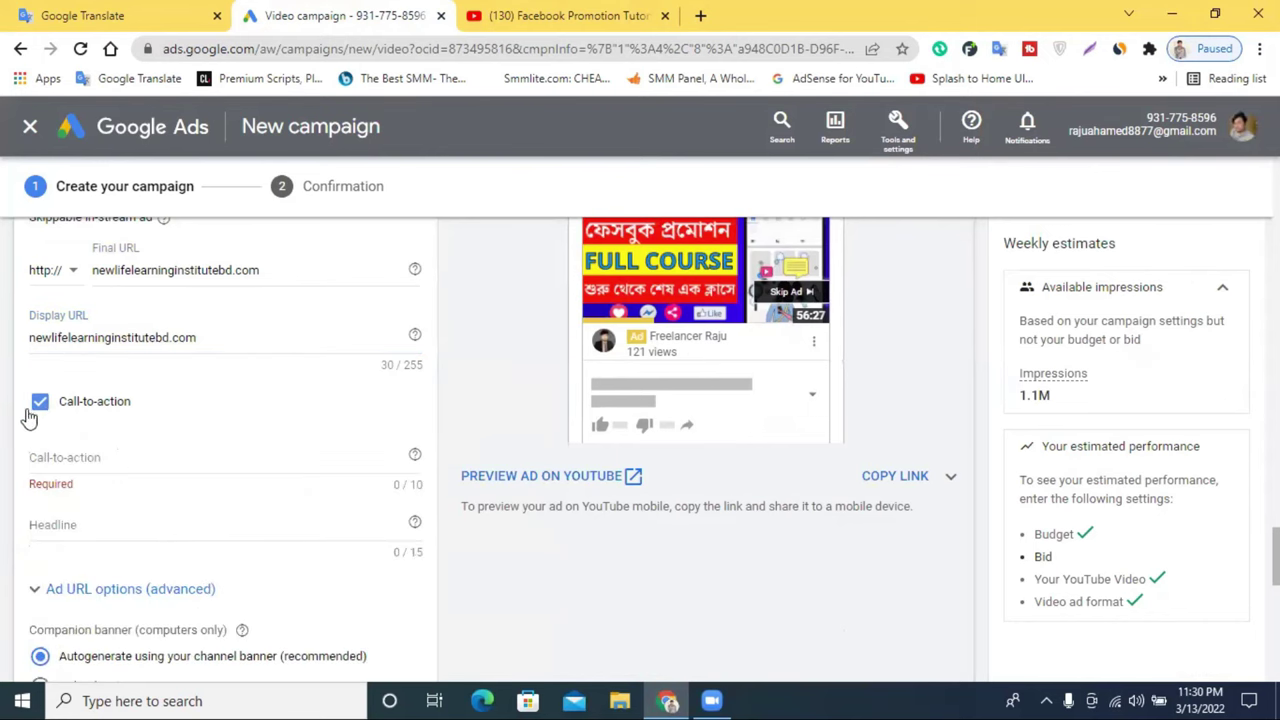
{"action": "left_click", "coordinate": [41, 407]}
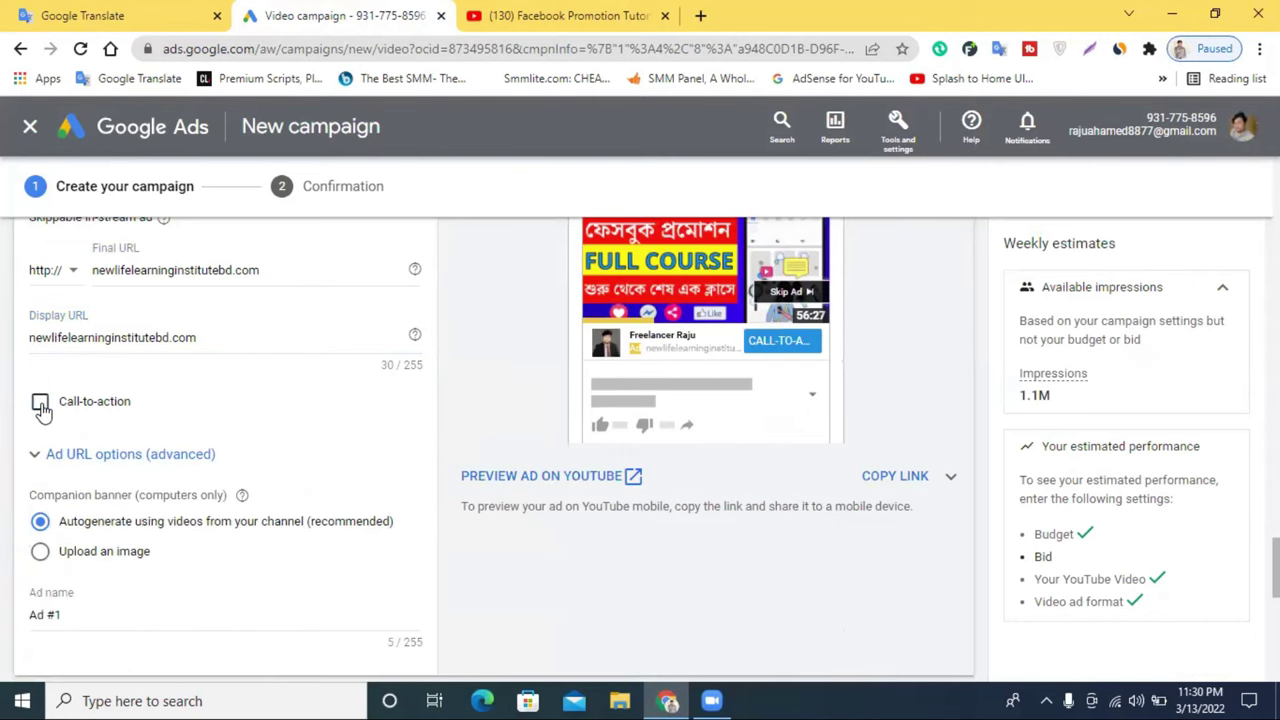
Step: Append 'facebook marketing' to the ad name, making it Ad #1facebook marketing
{"action": "scroll", "coordinate": [160, 578], "scroll_direction": "down", "scroll_amount": 1}
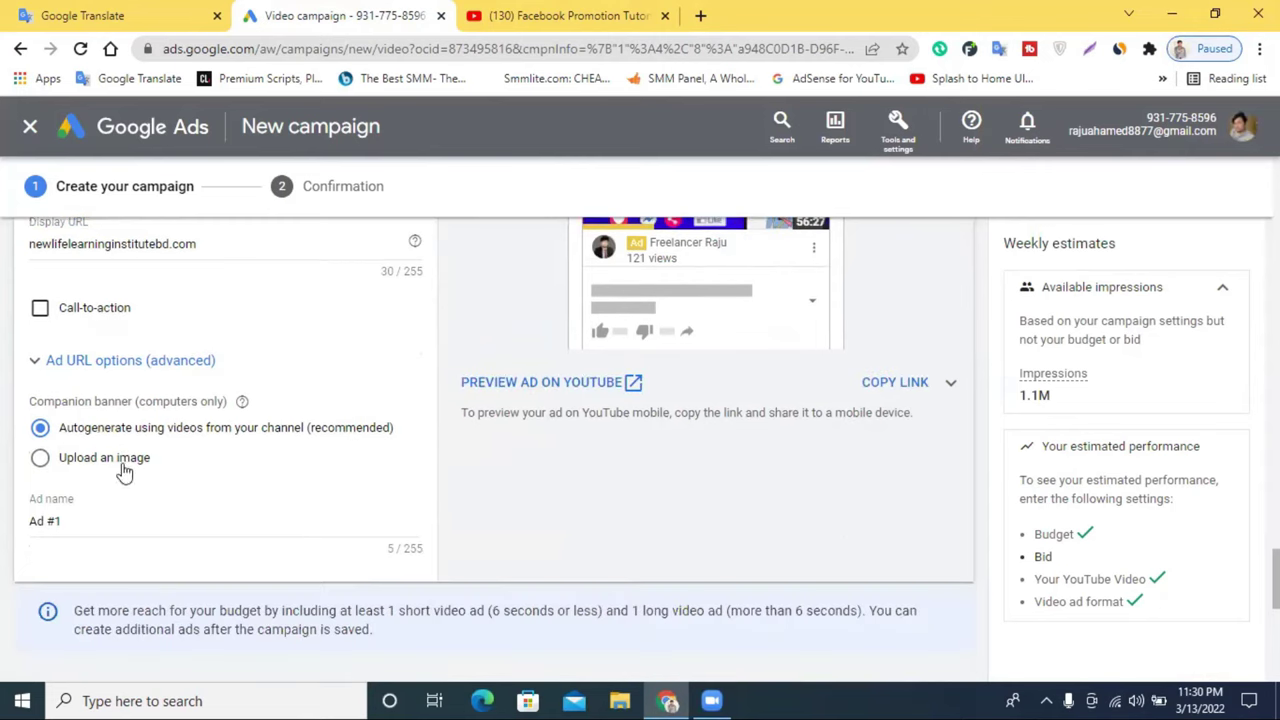
{"action": "left_click", "coordinate": [95, 521]}
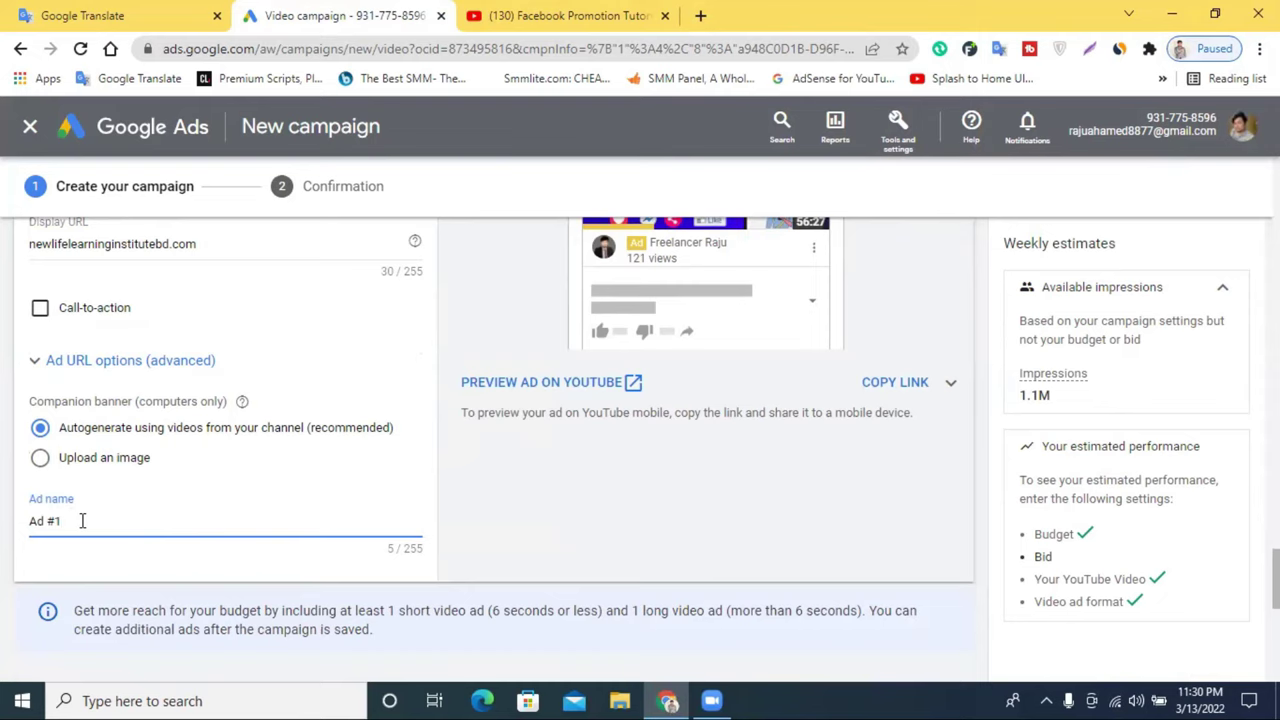
{"action": "type", "text": "fac"}
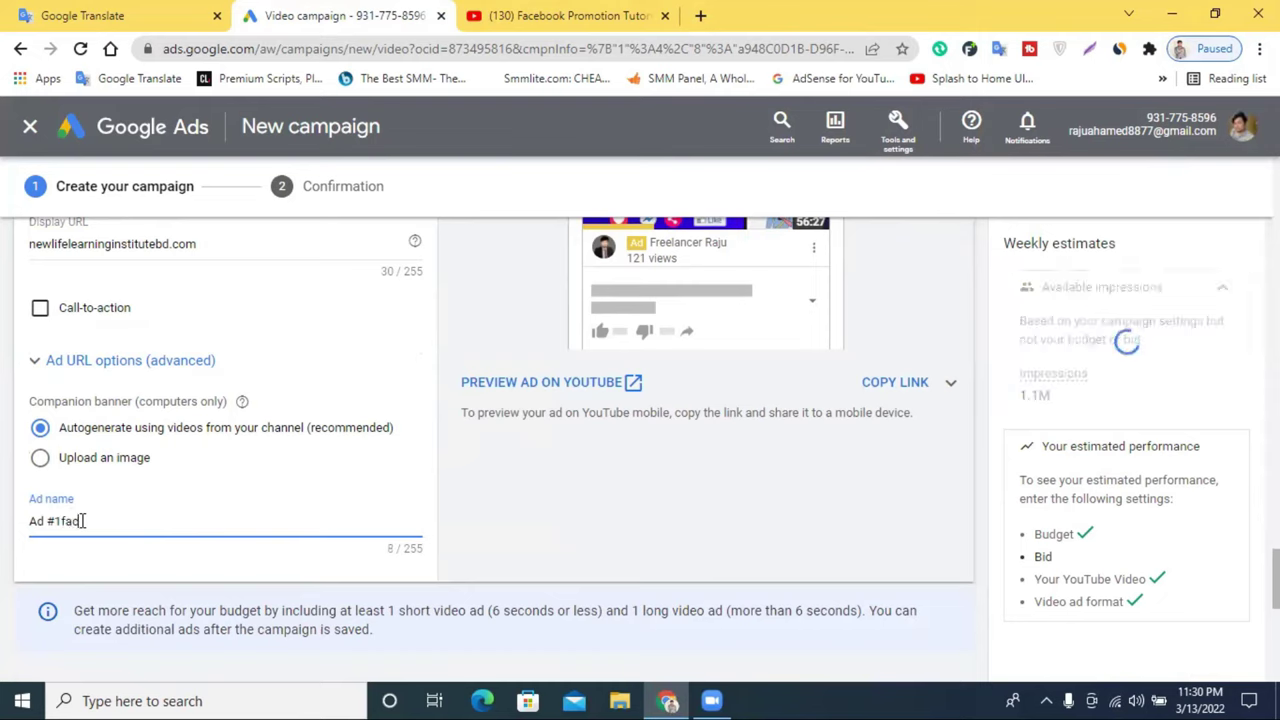
{"action": "type", "text": "ebook marketing"}
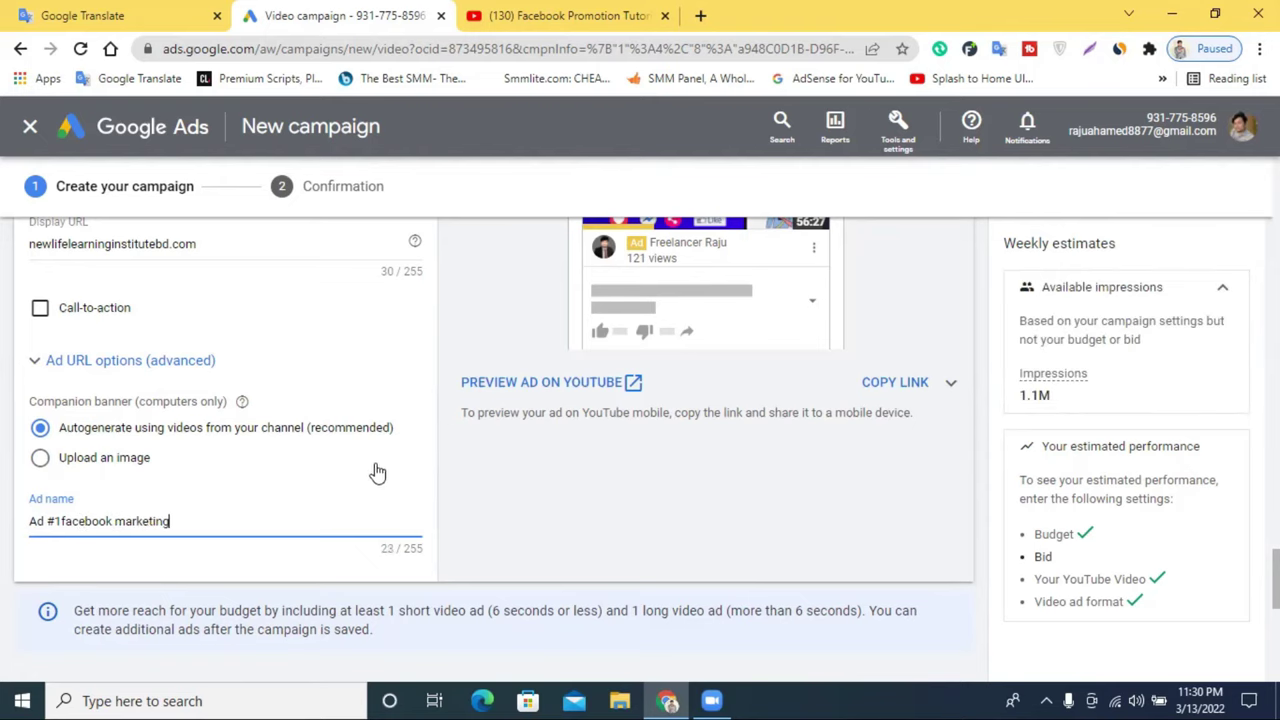
{"action": "scroll", "coordinate": [280, 480], "scroll_direction": "down", "scroll_amount": 1}
{"action": "scroll", "coordinate": [279, 481], "scroll_direction": "down", "scroll_amount": 1}
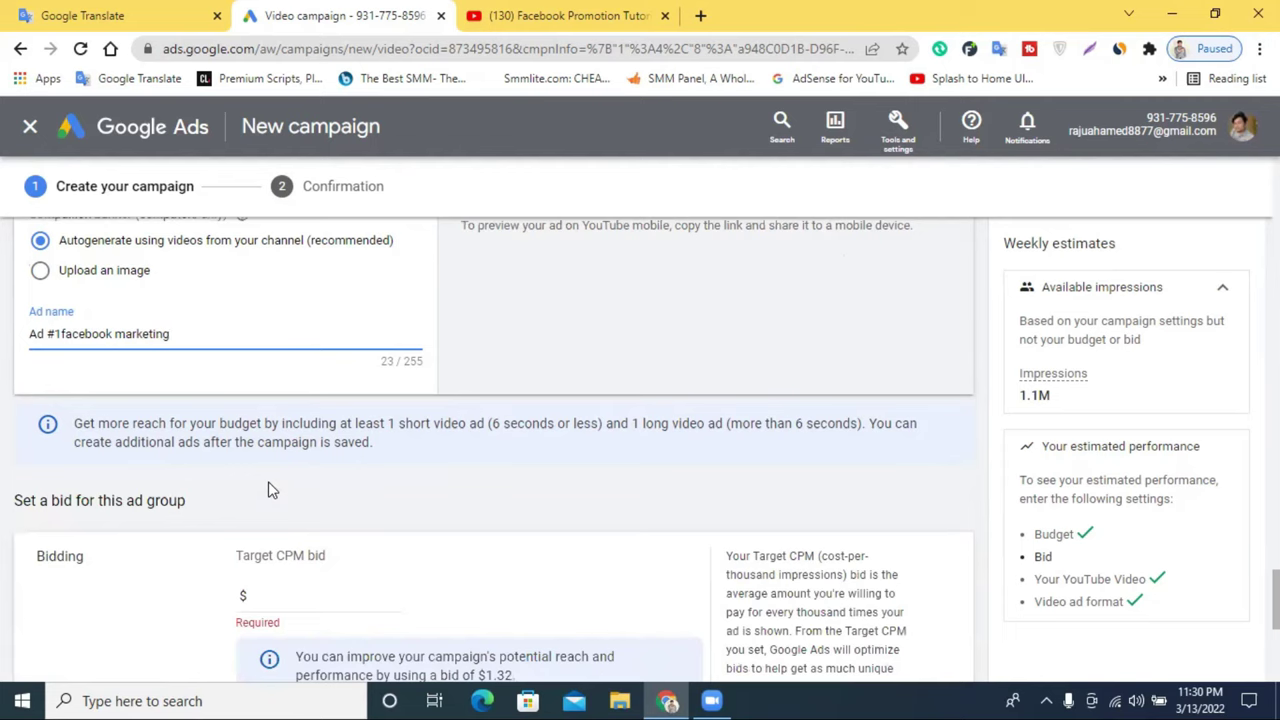
Step: Set the Target CPM bid to the suggested $1.32, replacing the mistyped amounts
{"action": "scroll", "coordinate": [270, 490], "scroll_direction": "down", "scroll_amount": 1}
{"action": "left_click", "coordinate": [284, 507]}
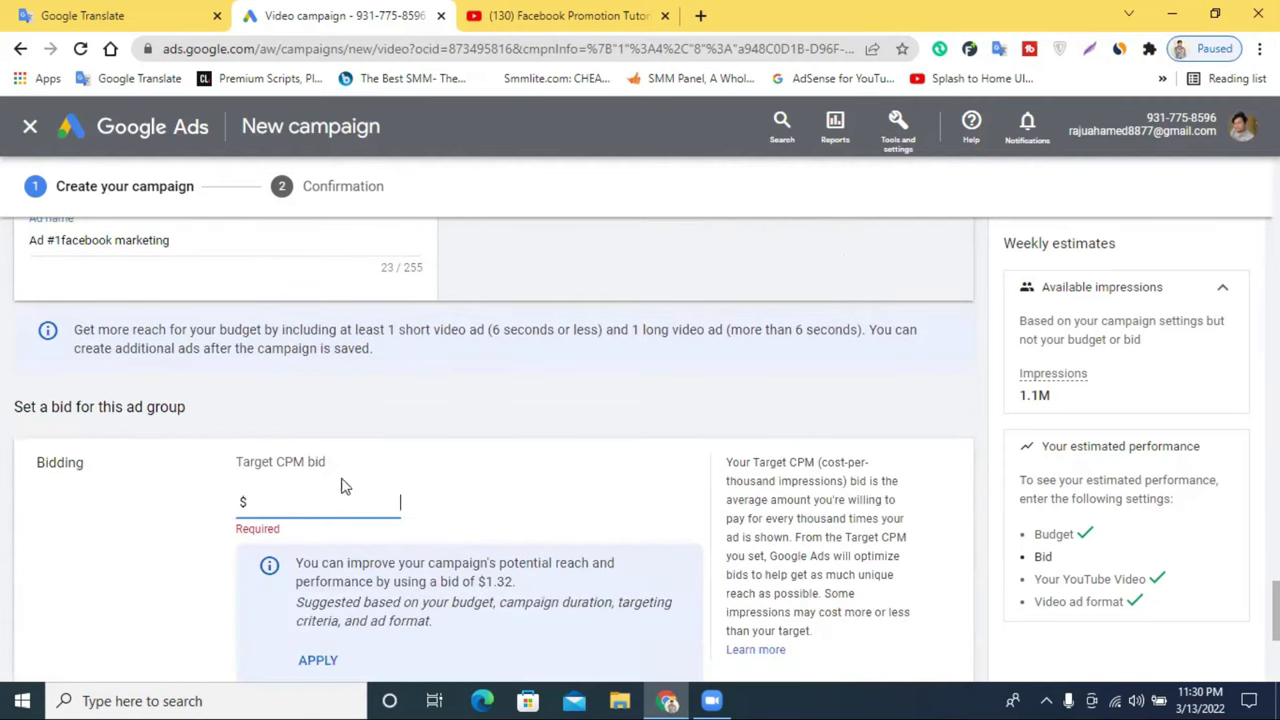
{"action": "scroll", "coordinate": [400, 470], "scroll_direction": "down", "scroll_amount": 2}
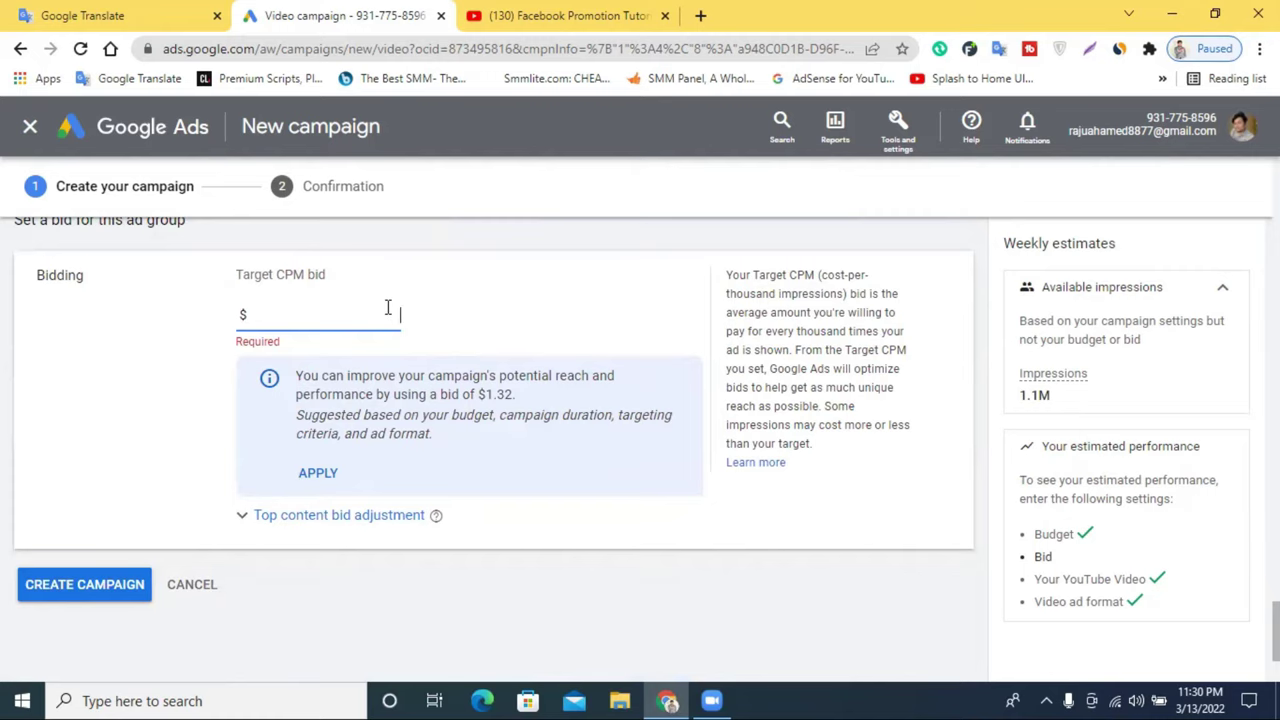
{"action": "type", "text": "20.00"}
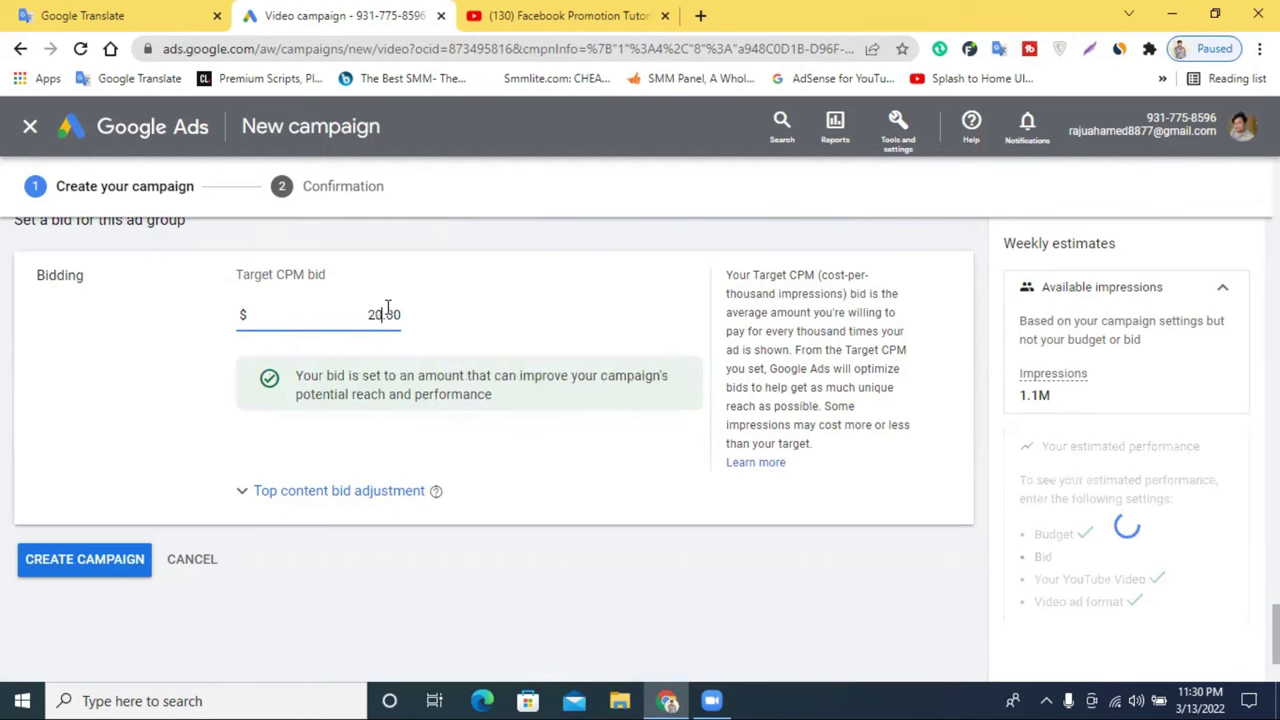
{"action": "key", "text": "BackSpace"}
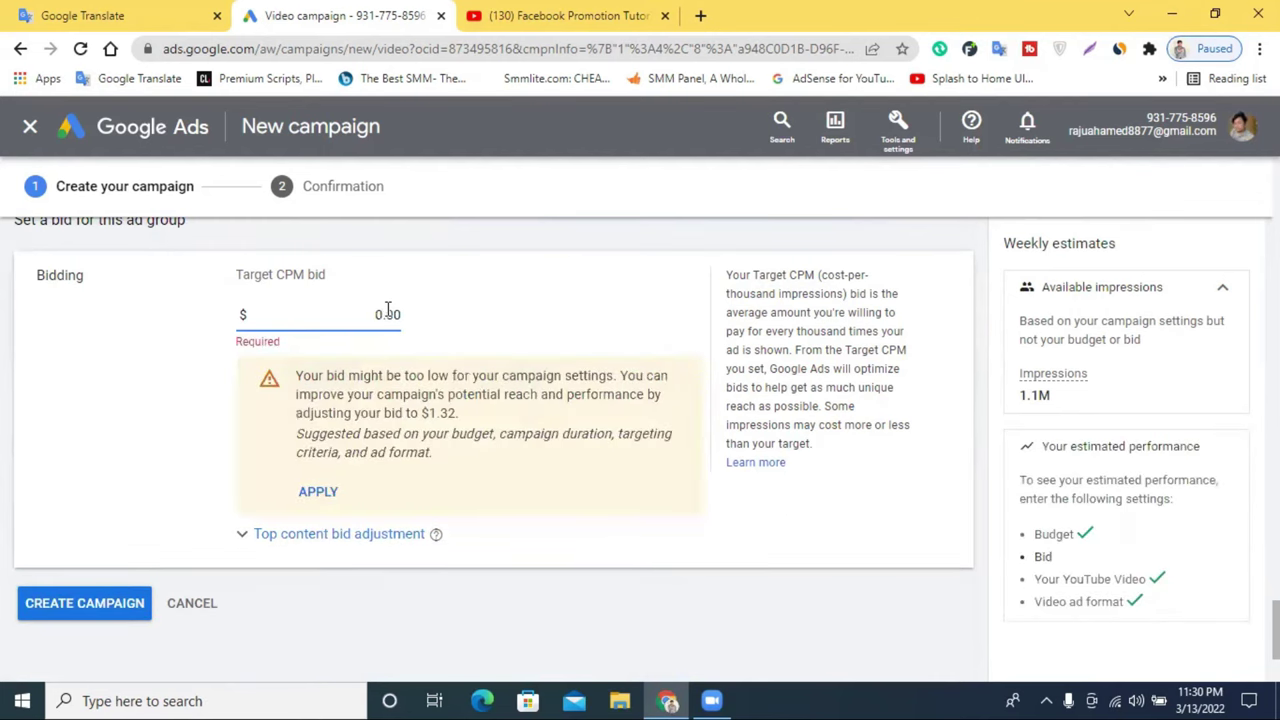
{"action": "key", "text": "BackSpace"}
{"action": "key", "text": "BackSpace"}
{"action": "key", "text": "BackSpace"}
{"action": "key", "text": "BackSpace"}
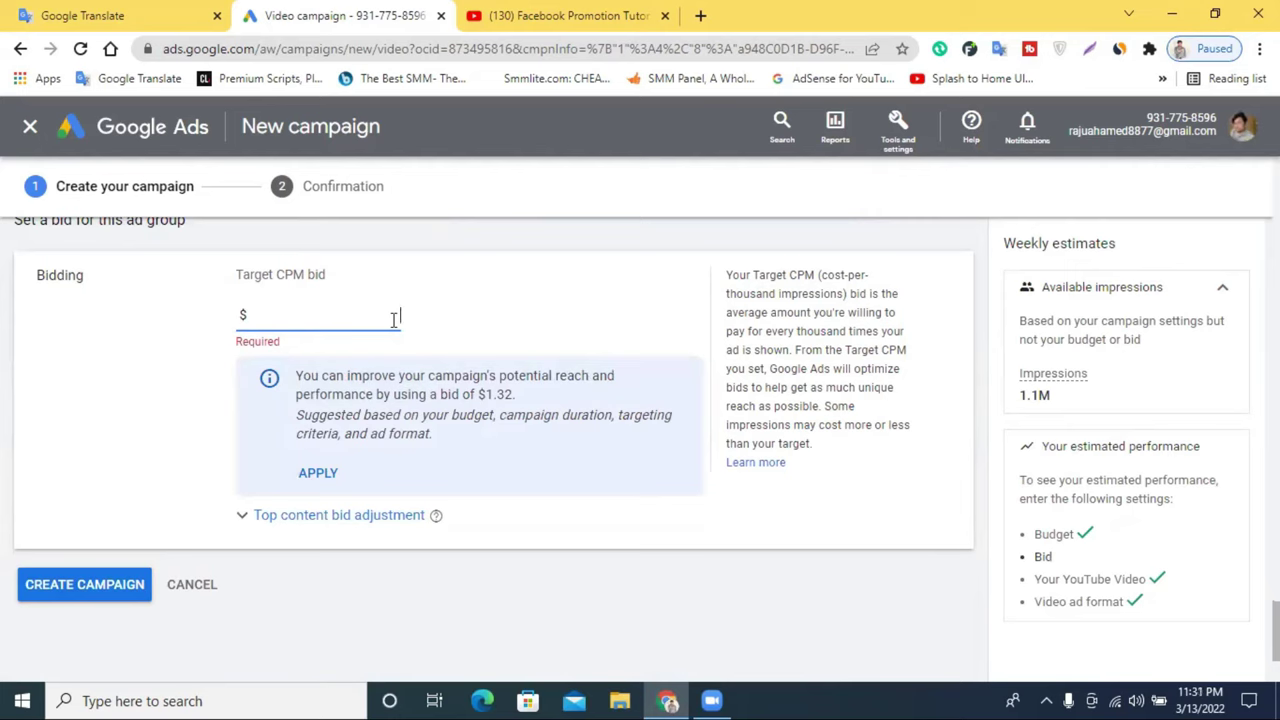
{"action": "type", "text": "0.00"}
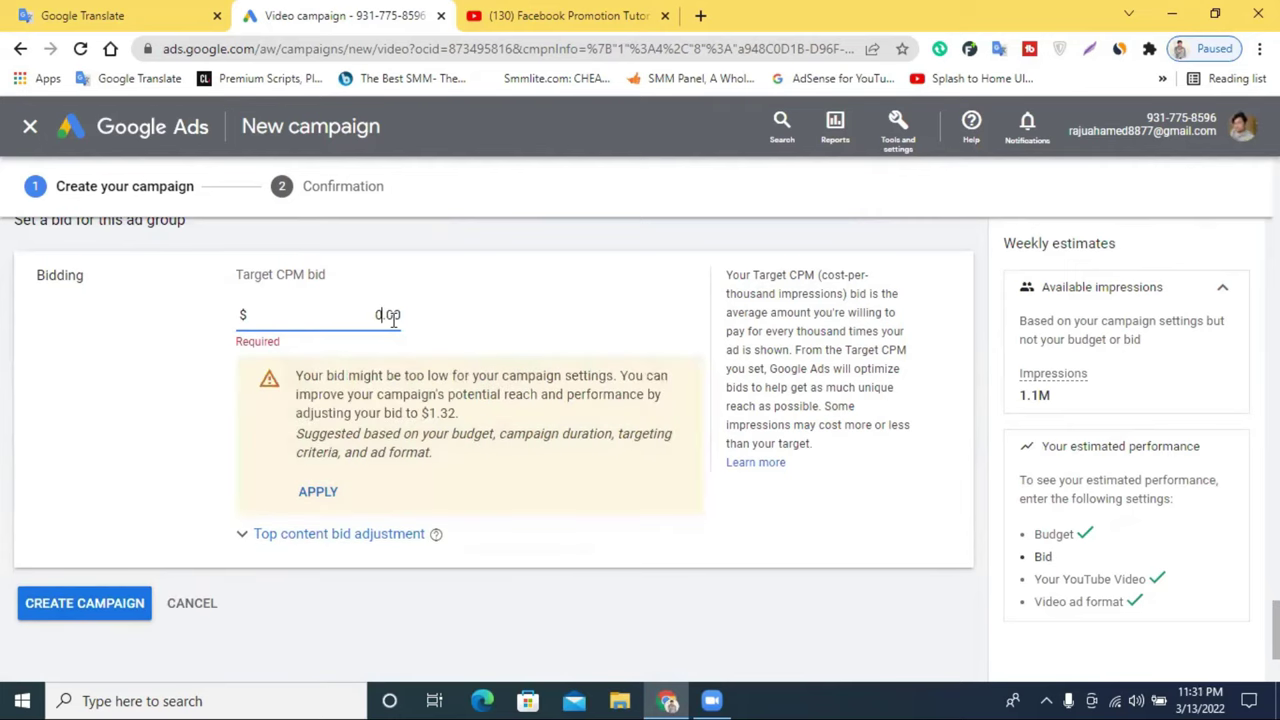
{"action": "type", "text": "2"}
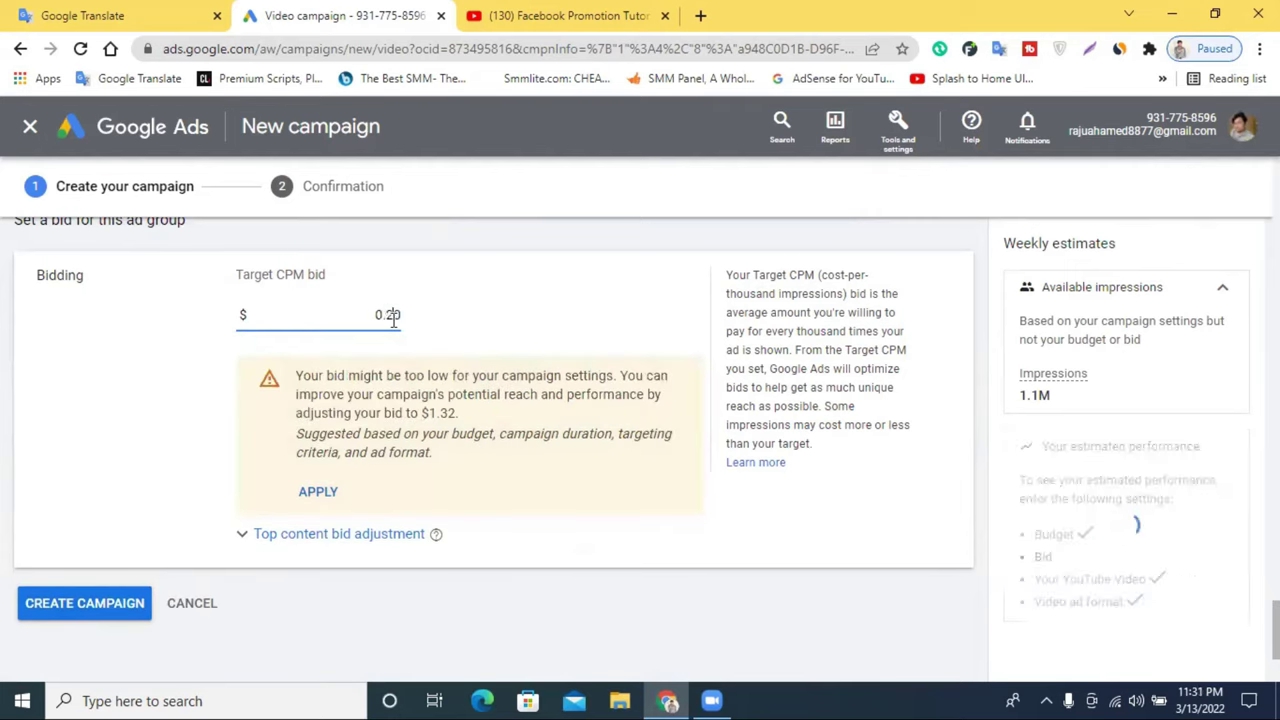
{"action": "left_click", "coordinate": [520, 328]}
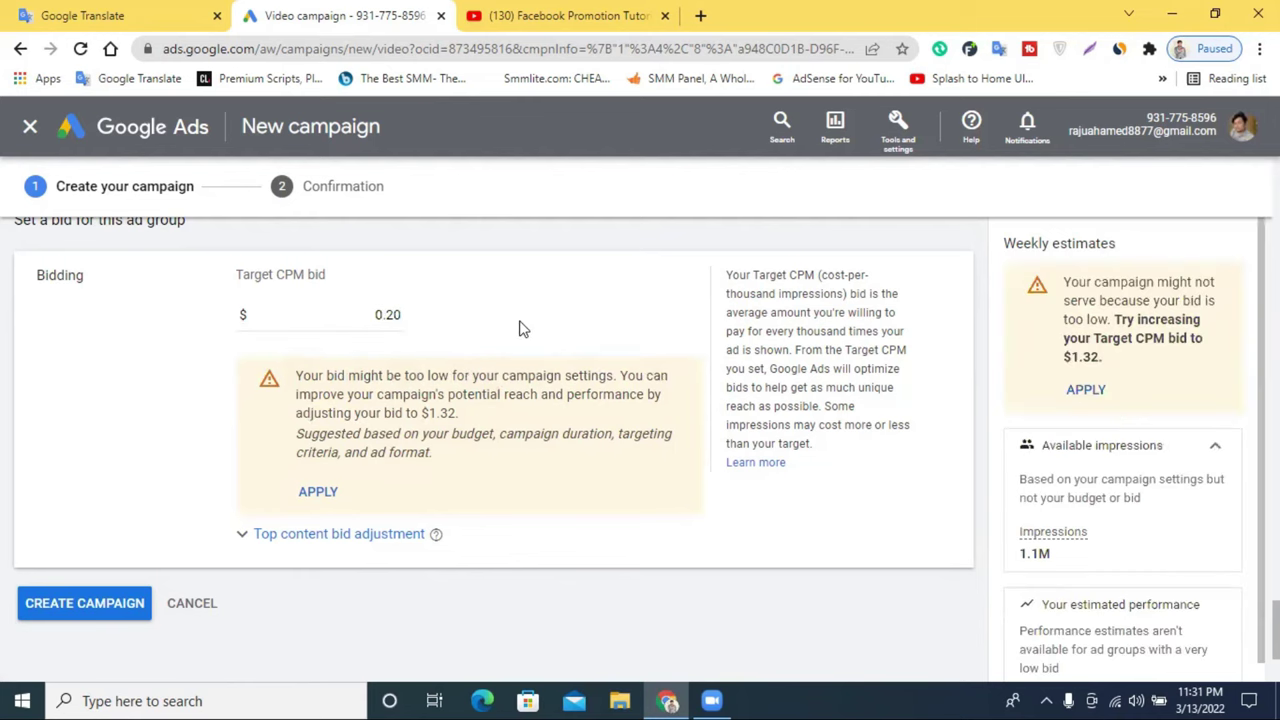
{"action": "double_click", "coordinate": [1073, 360]}
{"action": "double_click", "coordinate": [388, 314]}
{"action": "key", "text": "BackSpace"}
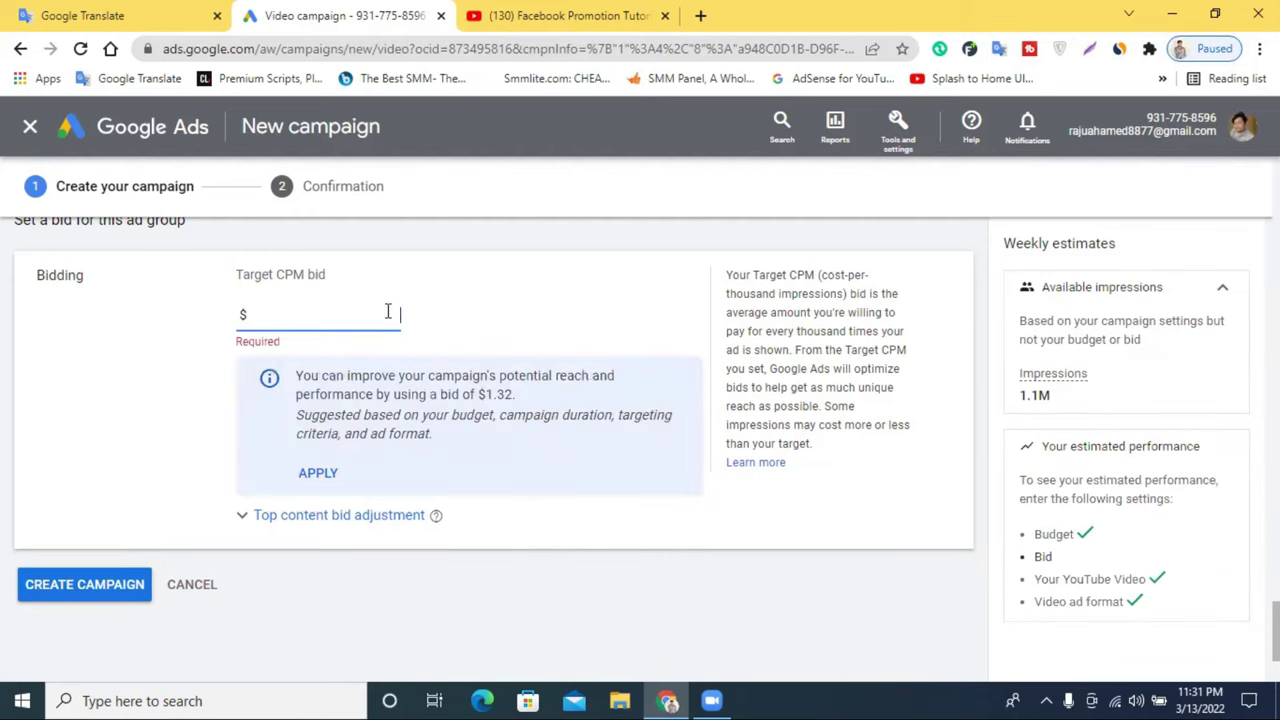
{"action": "type", "text": "1.30"}
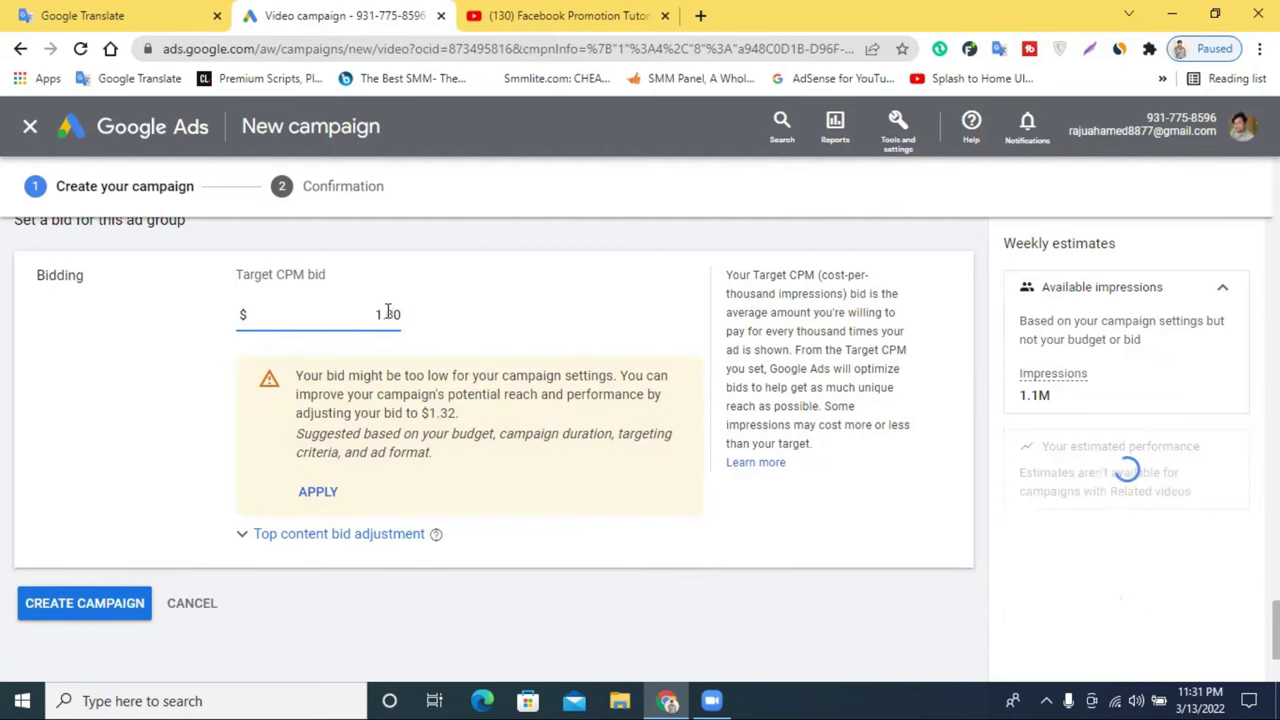
{"action": "key", "text": "BackSpace"}
{"action": "type", "text": "2"}
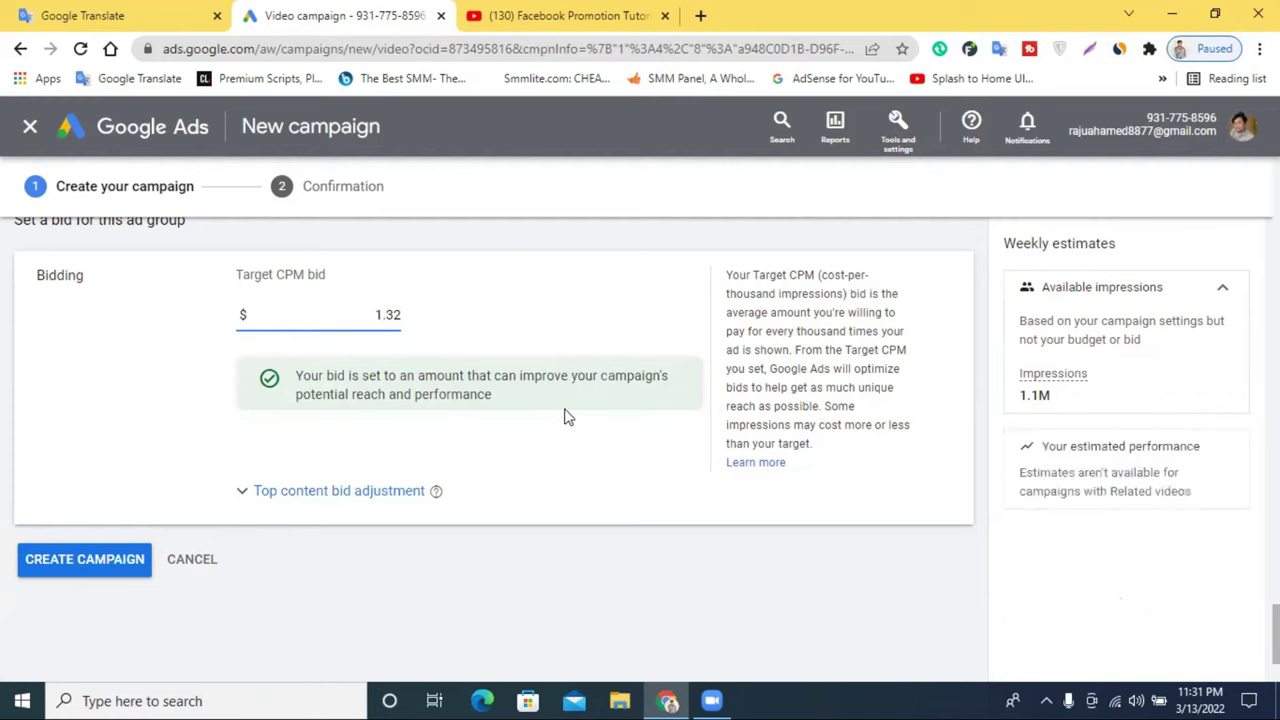
Step: Expand the Top content bid adjustment options
{"action": "left_click", "coordinate": [243, 493]}
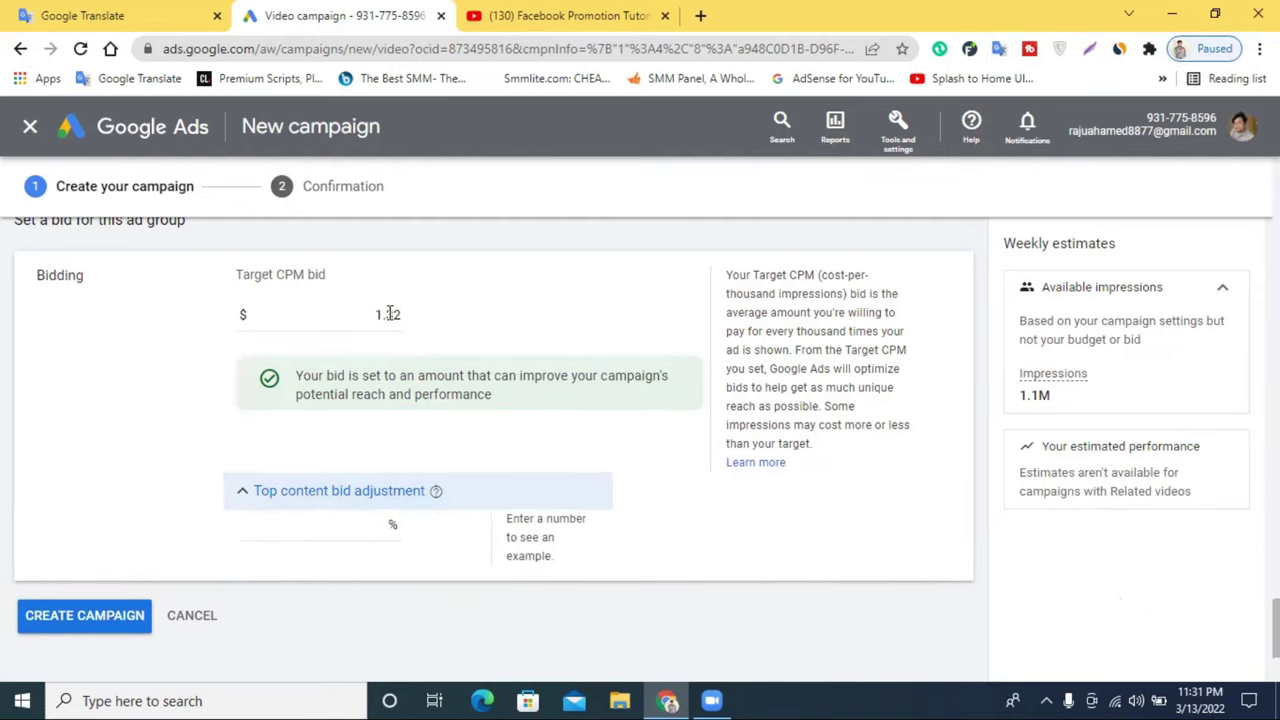
{"action": "scroll", "coordinate": [654, 474], "scroll_direction": "up", "scroll_amount": 1}
{"action": "scroll", "coordinate": [654, 474], "scroll_direction": "down", "scroll_amount": 3}
{"action": "scroll", "coordinate": [655, 473], "scroll_direction": "up", "scroll_amount": 4}
{"action": "scroll", "coordinate": [655, 473], "scroll_direction": "down", "scroll_amount": 3}
{"action": "scroll", "coordinate": [1094, 357], "scroll_direction": "up", "scroll_amount": 3}
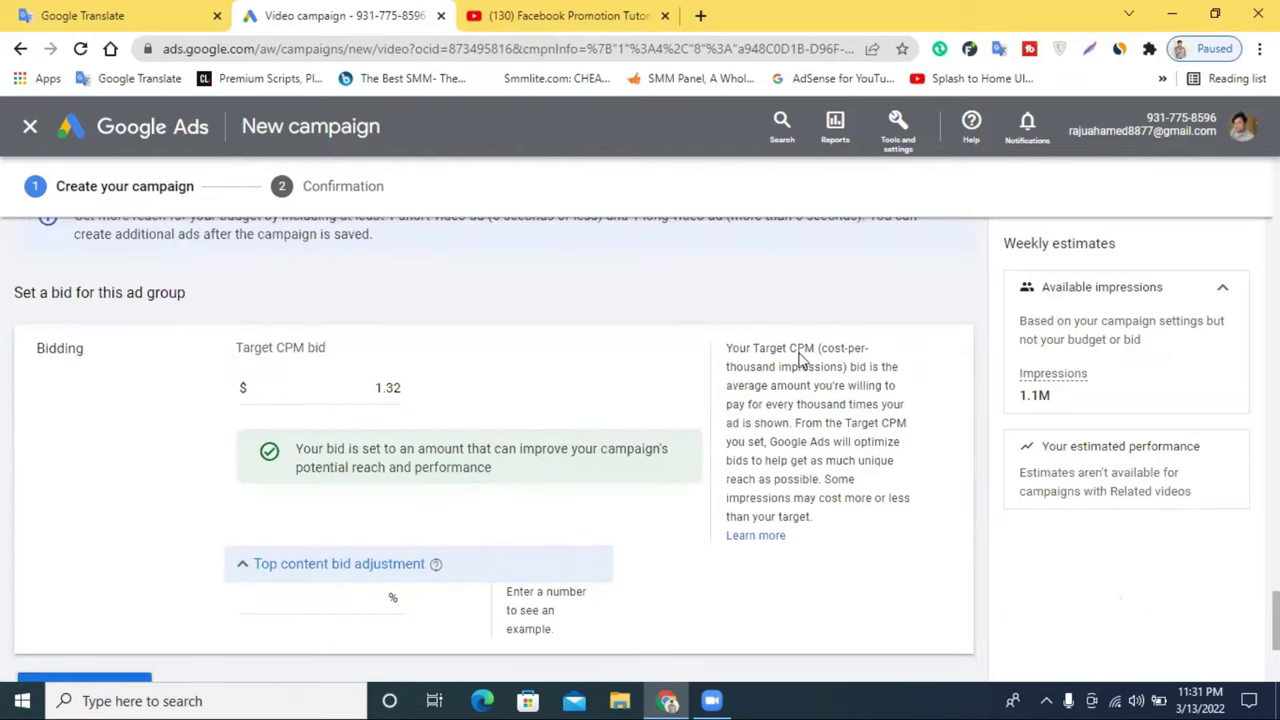
{"action": "scroll", "coordinate": [440, 378], "scroll_direction": "down", "scroll_amount": 3}
{"action": "scroll", "coordinate": [440, 380], "scroll_direction": "up", "scroll_amount": 4}
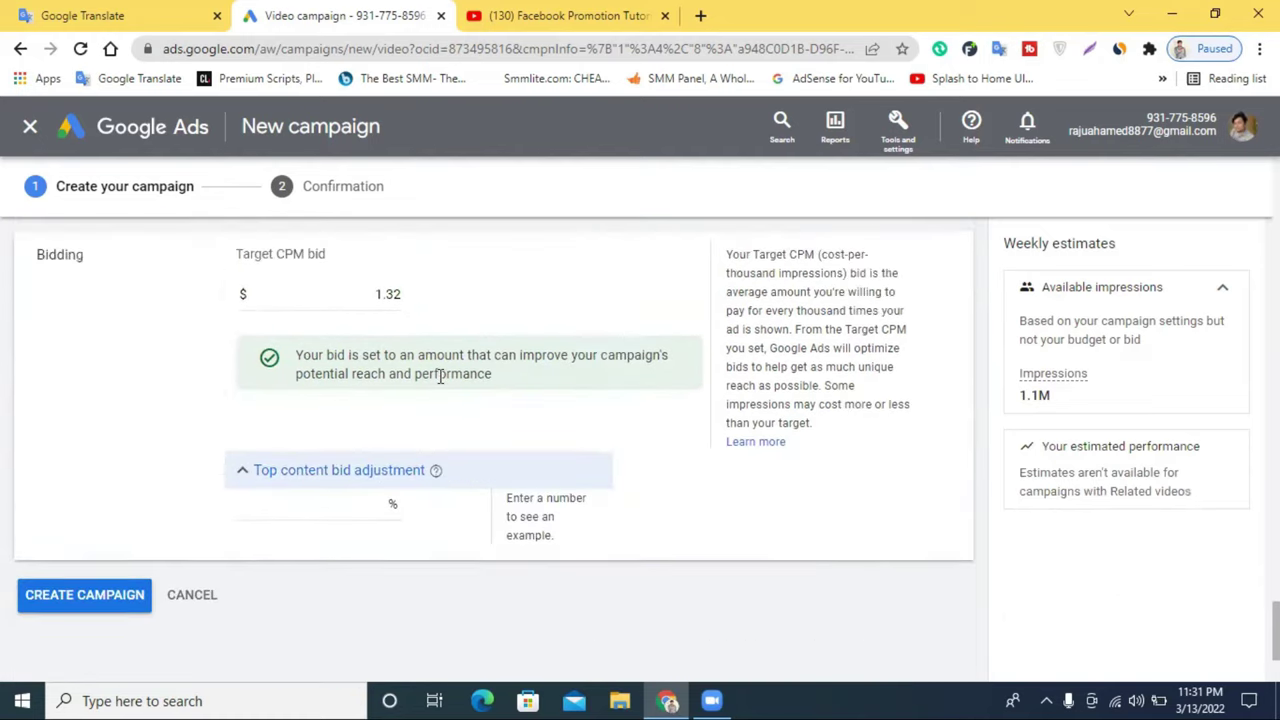
{"action": "scroll", "coordinate": [440, 380], "scroll_direction": "down", "scroll_amount": 3}
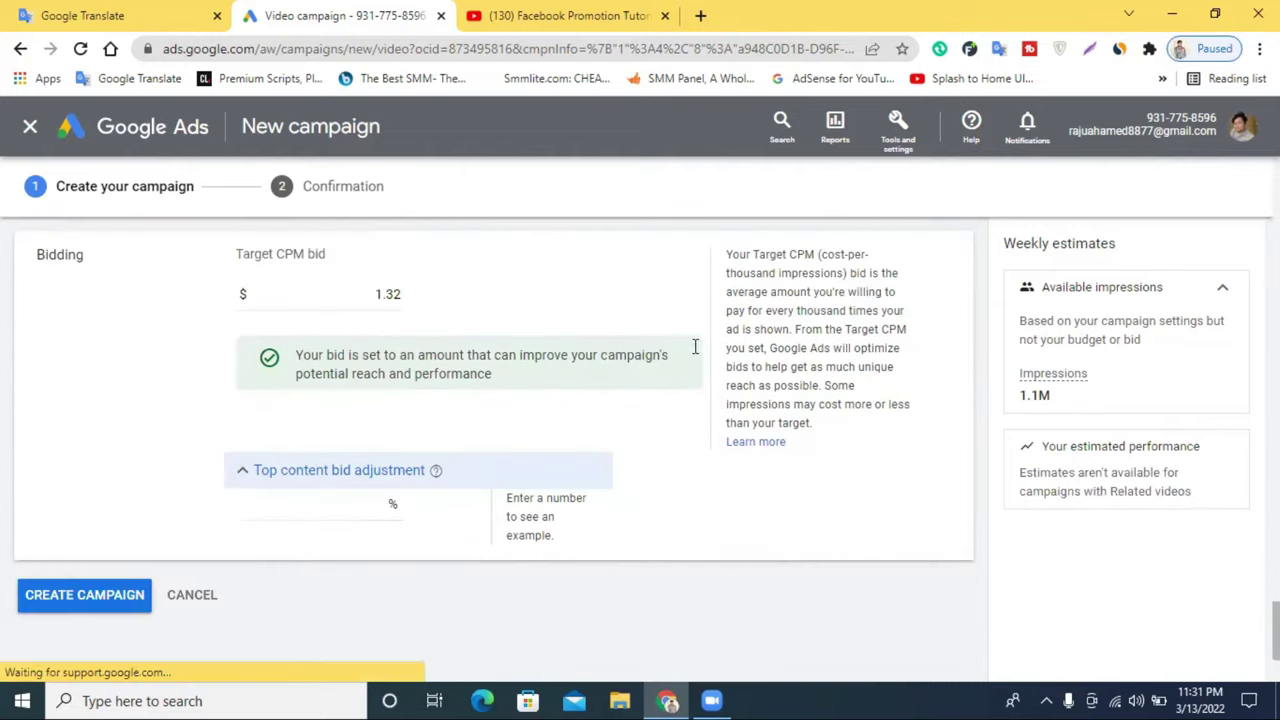
{"action": "scroll", "coordinate": [377, 343], "scroll_direction": "up", "scroll_amount": 8}
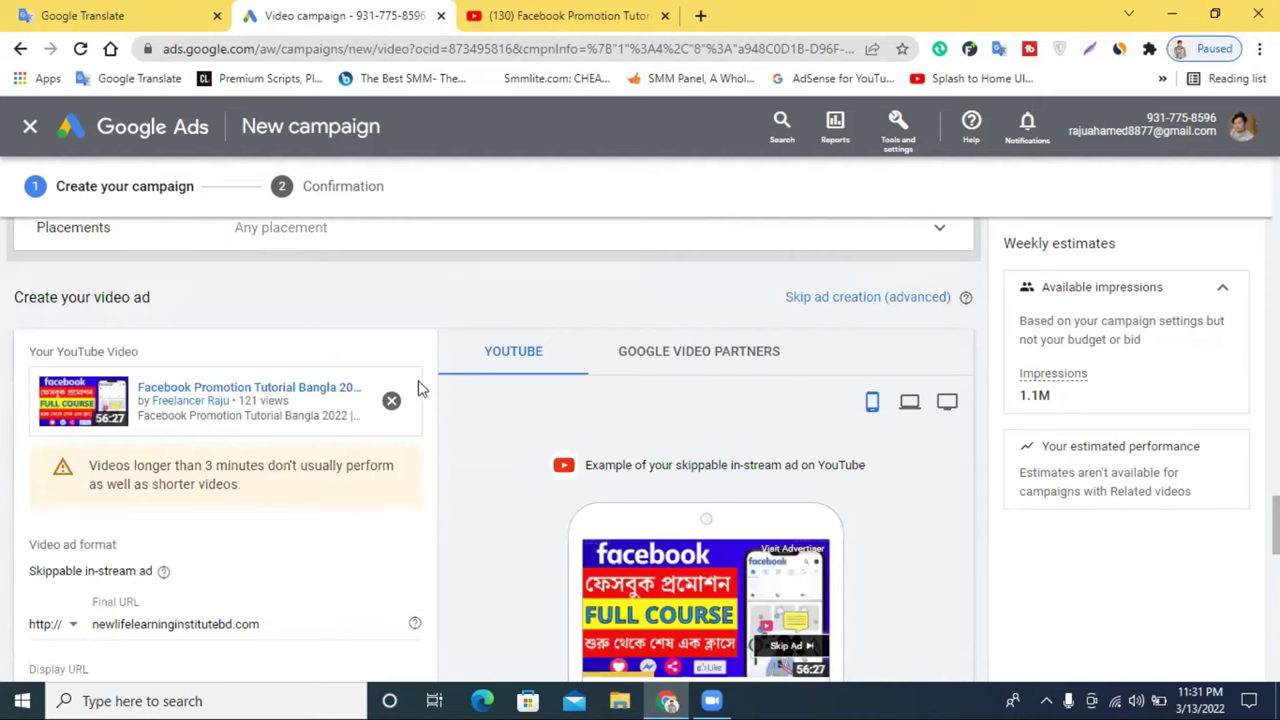
Step: Open the Movavi video editing tutorial on YouTube and cut its page address
{"action": "left_click", "coordinate": [560, 15]}
{"action": "scroll", "coordinate": [968, 520], "scroll_direction": "up", "scroll_amount": 1}
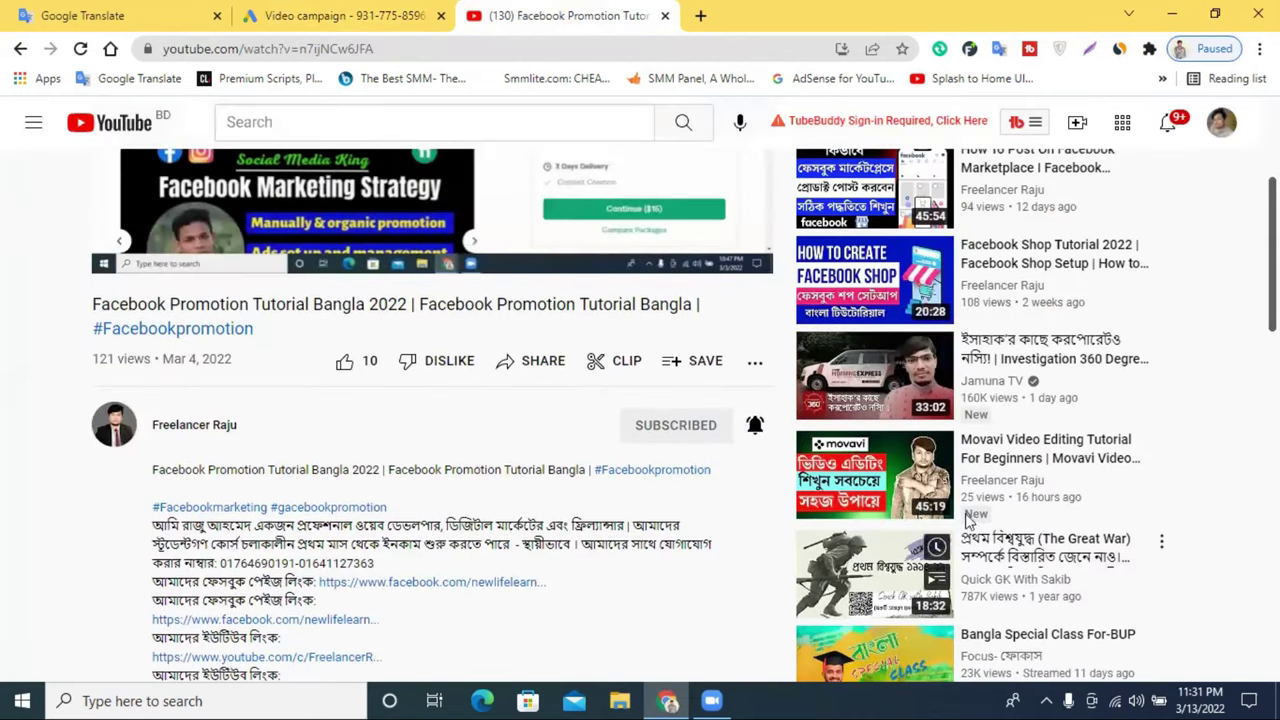
{"action": "left_click", "coordinate": [962, 505]}
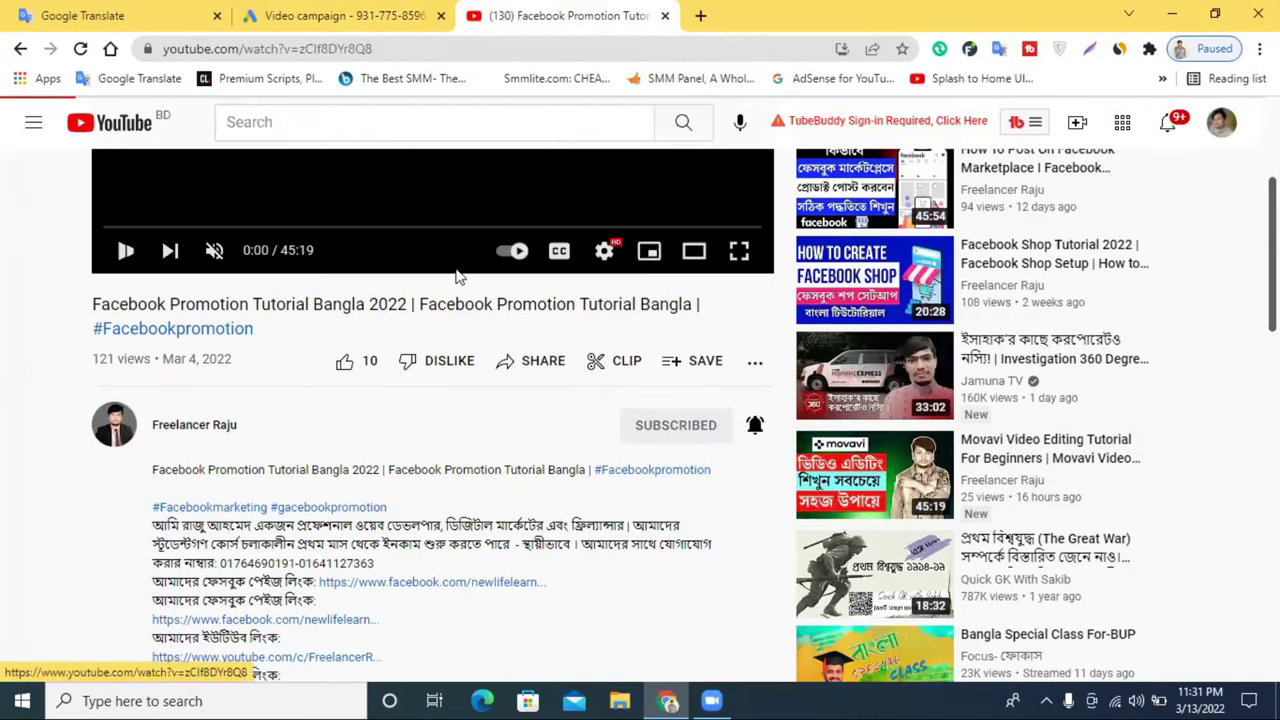
{"action": "left_click", "coordinate": [425, 48]}
{"action": "right_click", "coordinate": [428, 60]}
{"action": "left_click", "coordinate": [531, 138]}
Step: Replace the Facebook tutorial video in the ad with the pasted Movavi tutorial link
{"action": "left_click", "coordinate": [337, 12]}
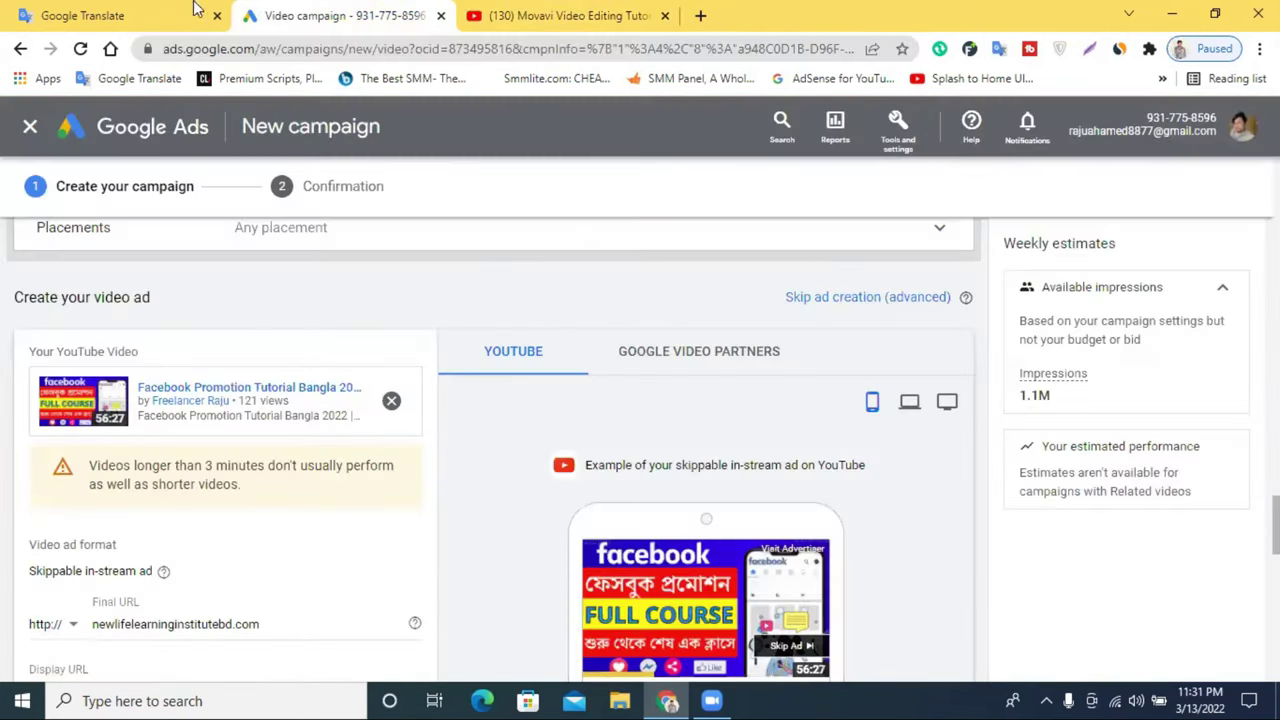
{"action": "left_click", "coordinate": [197, 12]}
{"action": "left_click", "coordinate": [491, 12]}
{"action": "left_click", "coordinate": [300, 14]}
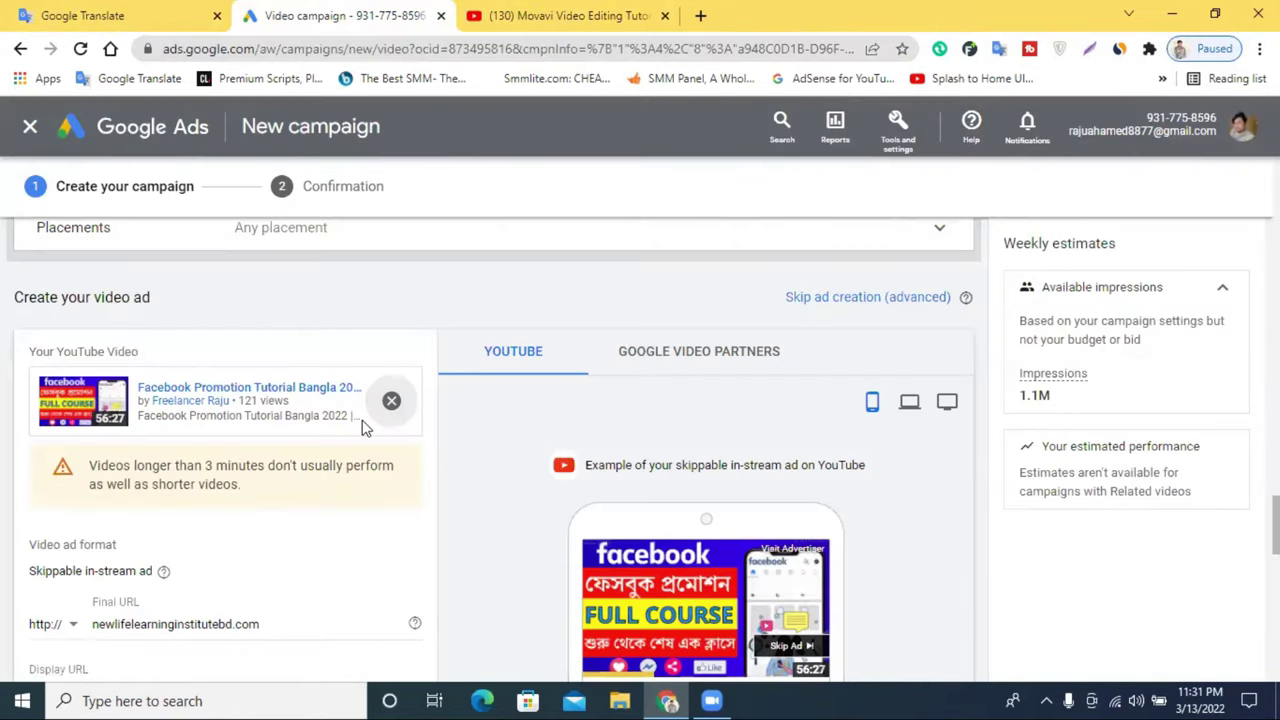
{"action": "left_click", "coordinate": [391, 400]}
{"action": "key", "text": "ctrl+v"}
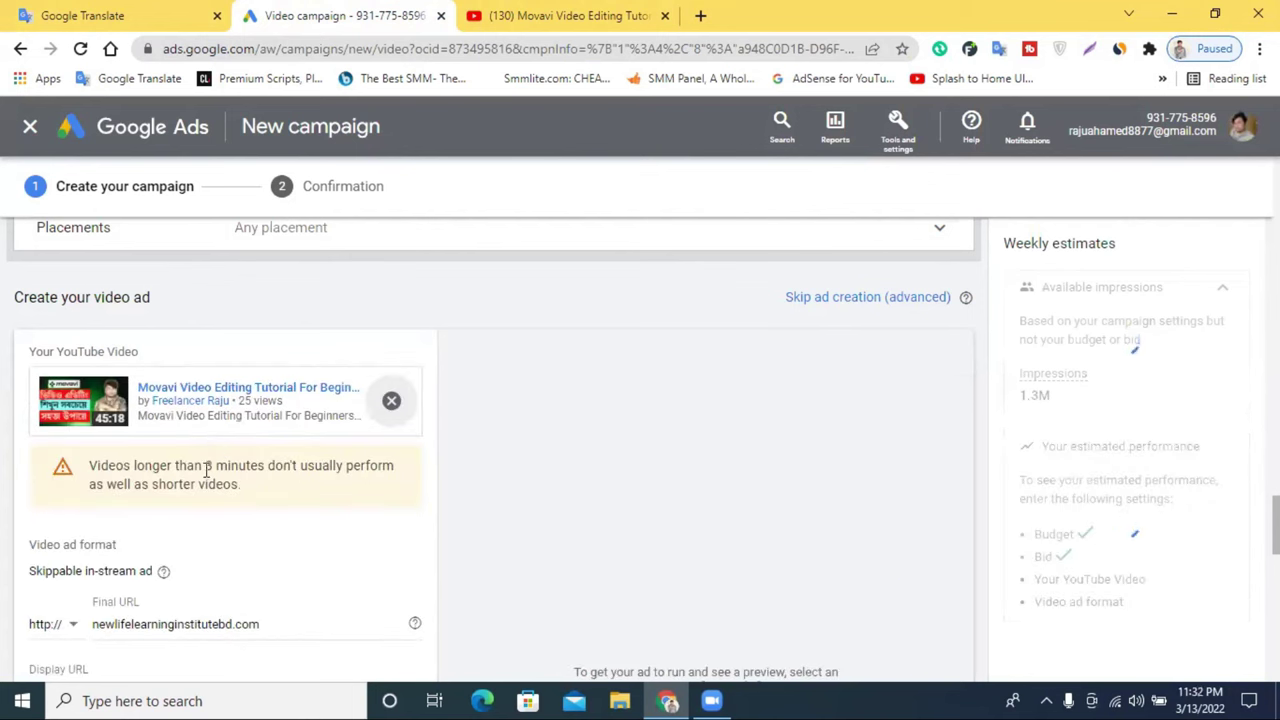
Step: Clear the 1.32 Target CPM bid amount
{"action": "scroll", "coordinate": [300, 540], "scroll_direction": "down", "scroll_amount": 3}
{"action": "scroll", "coordinate": [341, 530], "scroll_direction": "down", "scroll_amount": 5}
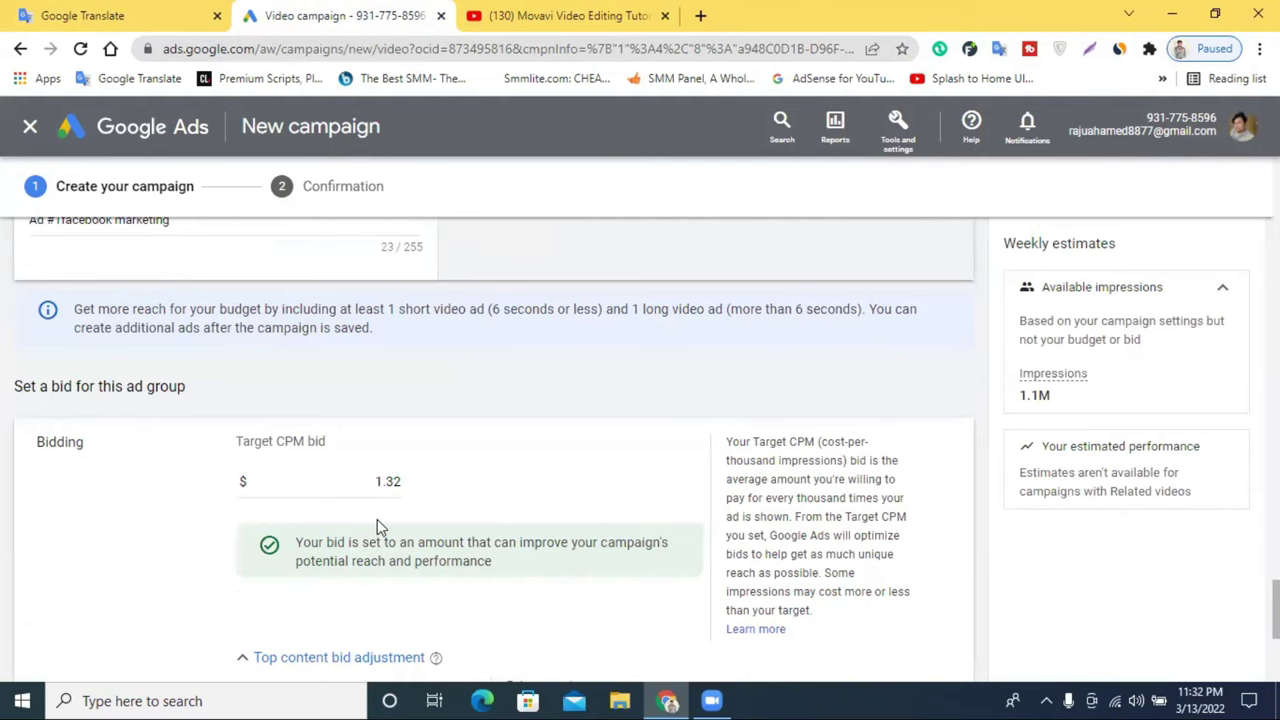
{"action": "double_click", "coordinate": [396, 481]}
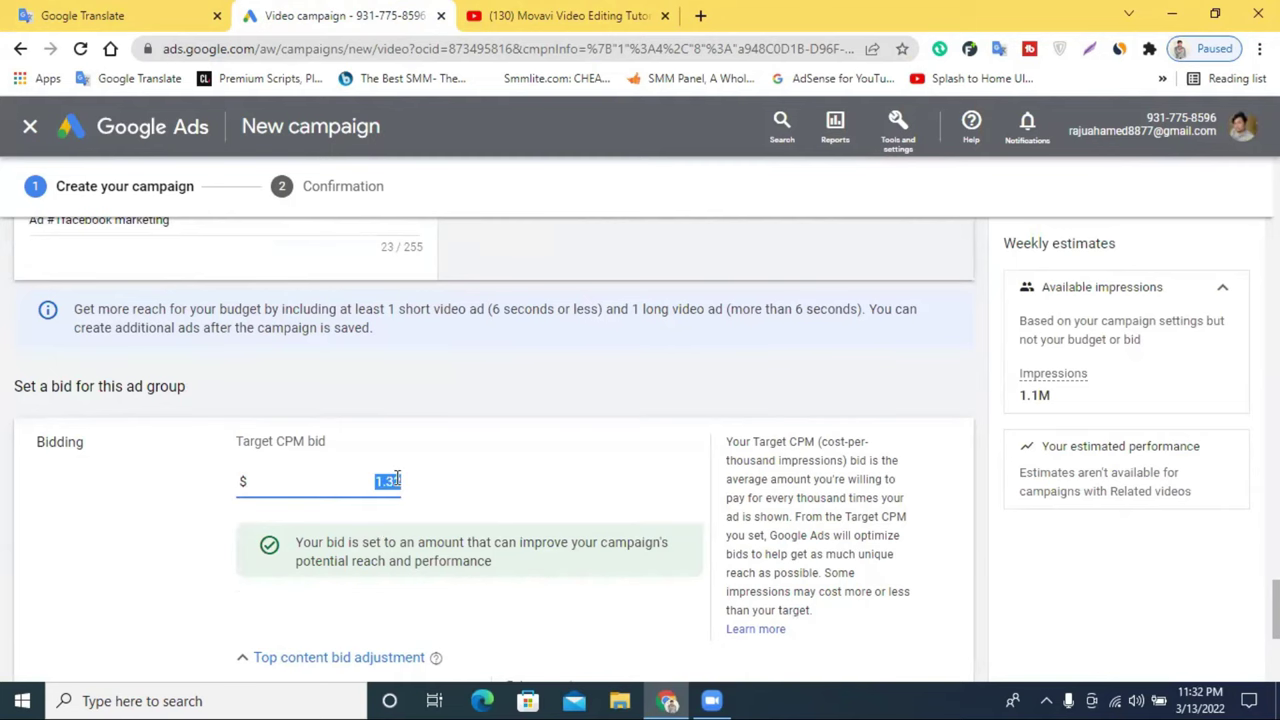
{"action": "key", "text": "BackSpace"}
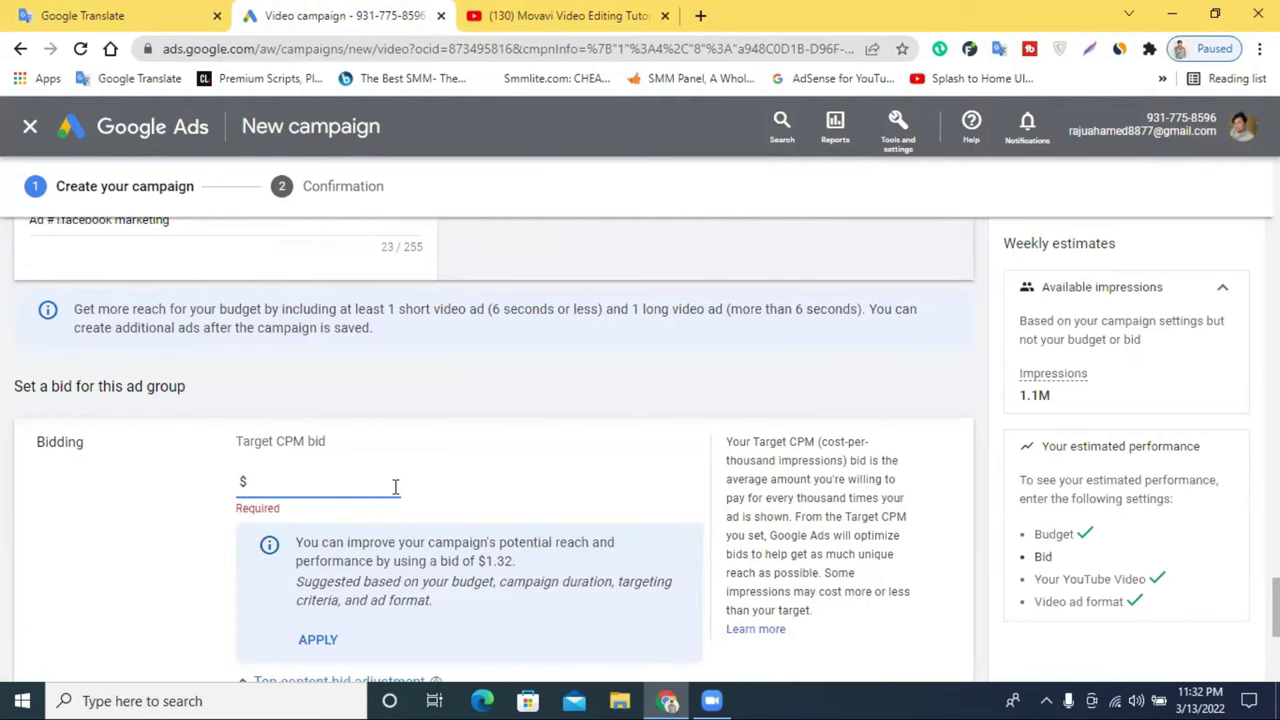
Step: Append 'video editing' to the ad name, making it Ad #1video editing
{"action": "scroll", "coordinate": [395, 487], "scroll_direction": "up", "scroll_amount": 4}
{"action": "scroll", "coordinate": [310, 415], "scroll_direction": "up", "scroll_amount": 2}
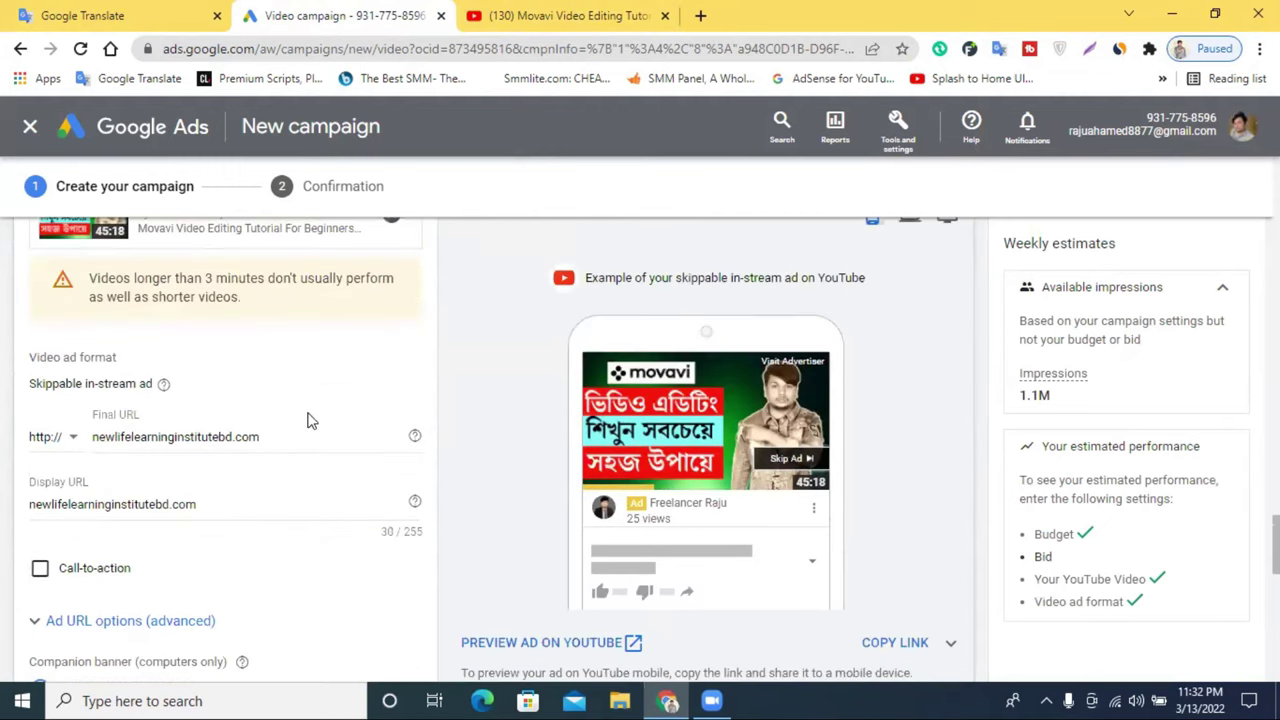
{"action": "scroll", "coordinate": [310, 420], "scroll_direction": "up", "scroll_amount": 3}
{"action": "scroll", "coordinate": [180, 466], "scroll_direction": "down", "scroll_amount": 3}
{"action": "scroll", "coordinate": [166, 500], "scroll_direction": "down", "scroll_amount": 2}
{"action": "scroll", "coordinate": [125, 578], "scroll_direction": "down", "scroll_amount": 1}
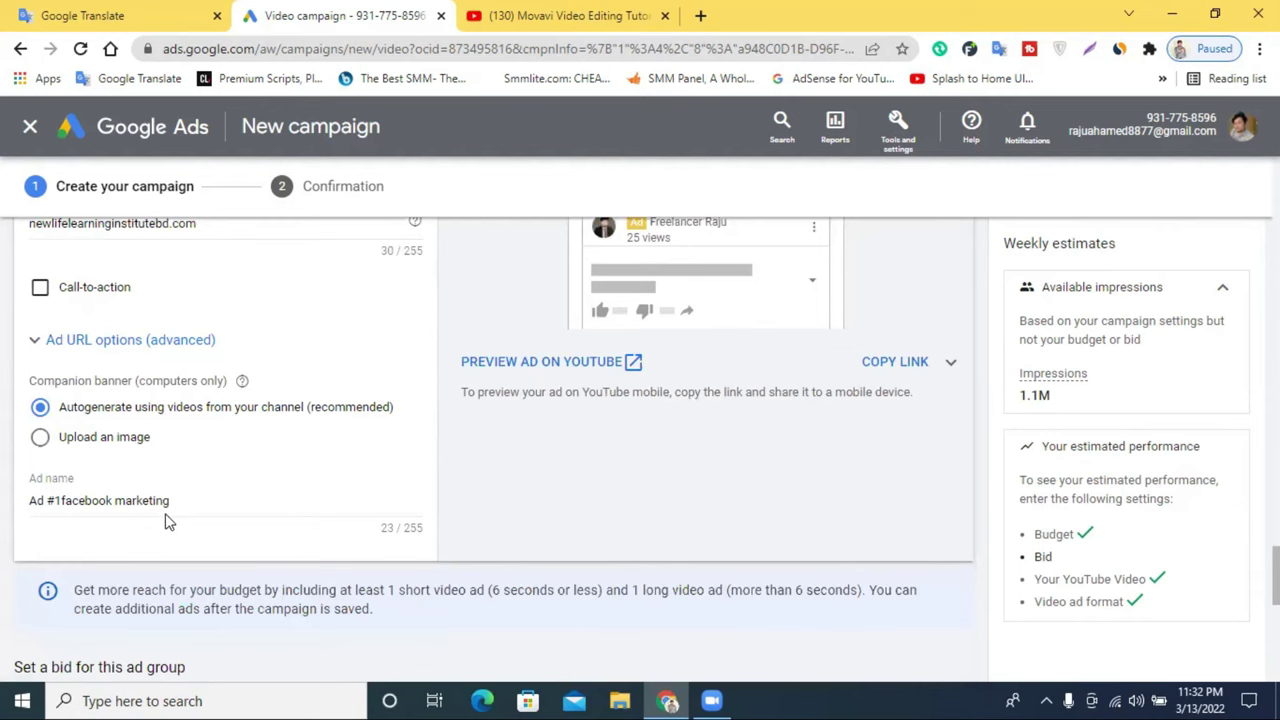
{"action": "left_click_drag", "start_coordinate": [172, 500], "coordinate": [29, 500]}
{"action": "scroll", "coordinate": [485, 507], "scroll_direction": "up", "scroll_amount": 3}
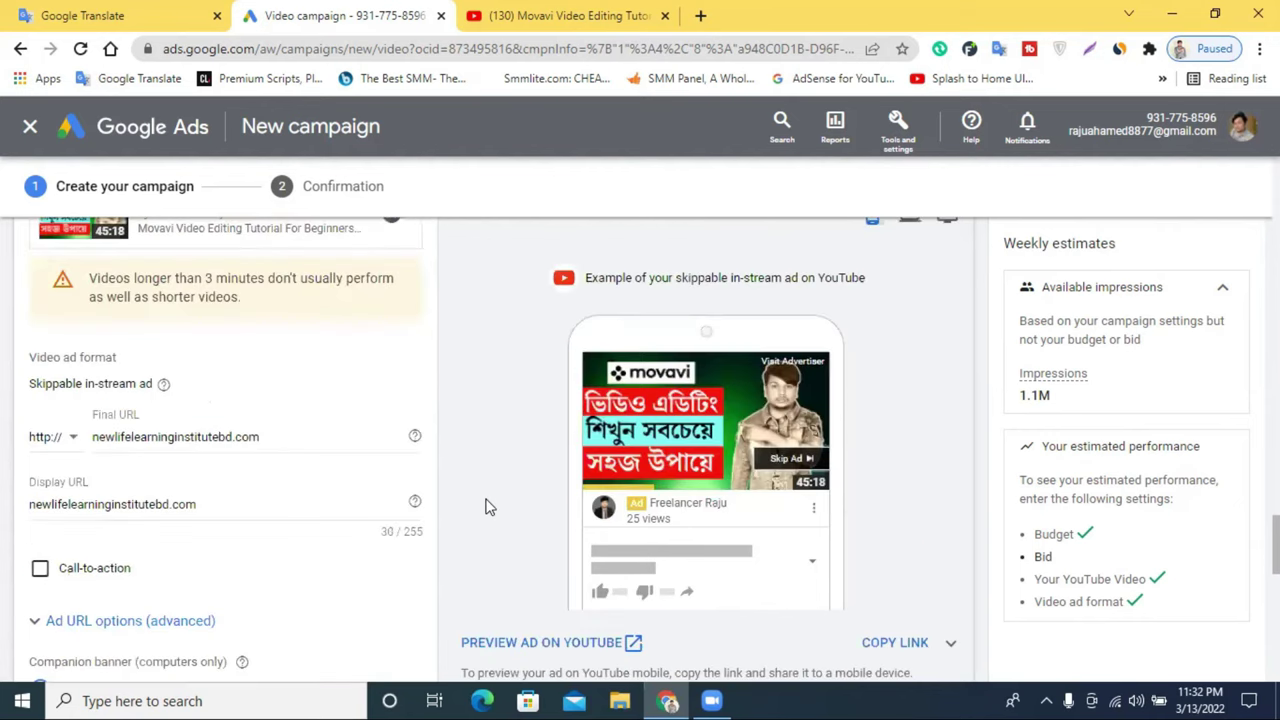
{"action": "scroll", "coordinate": [485, 507], "scroll_direction": "down", "scroll_amount": 2}
{"action": "left_click_drag", "start_coordinate": [171, 594], "coordinate": [70, 594]}
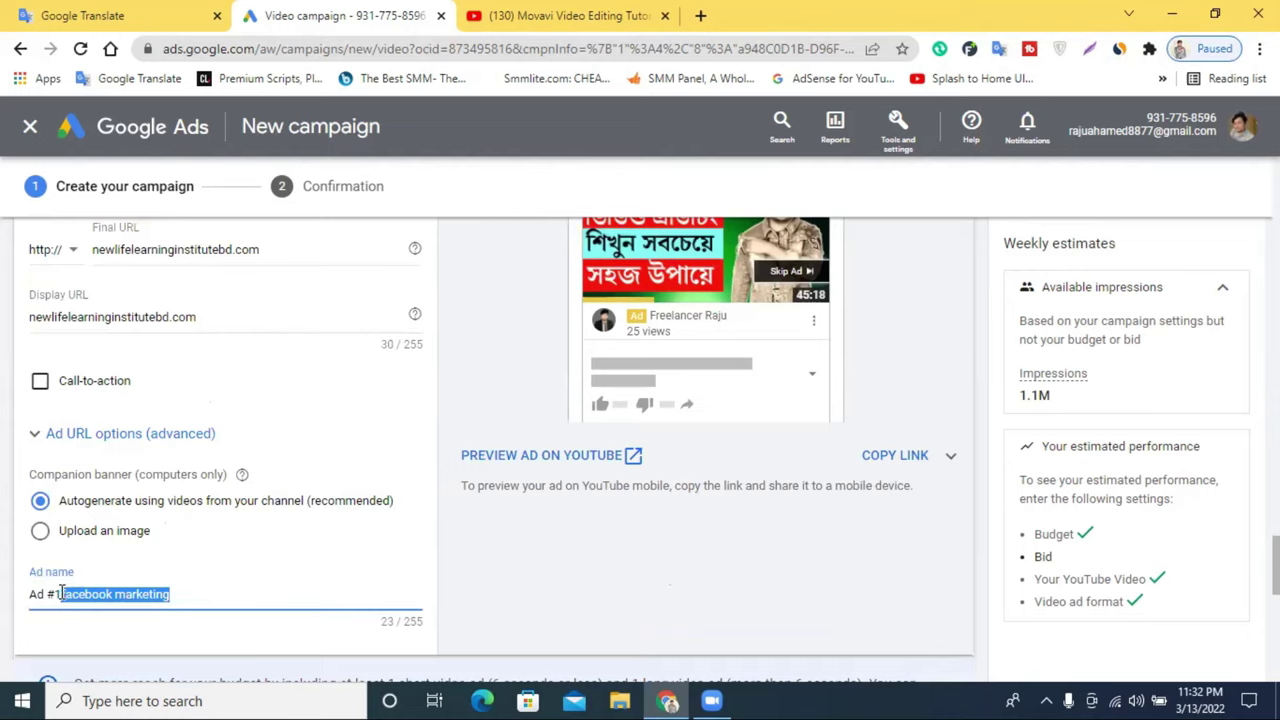
{"action": "type", "text": "video"}
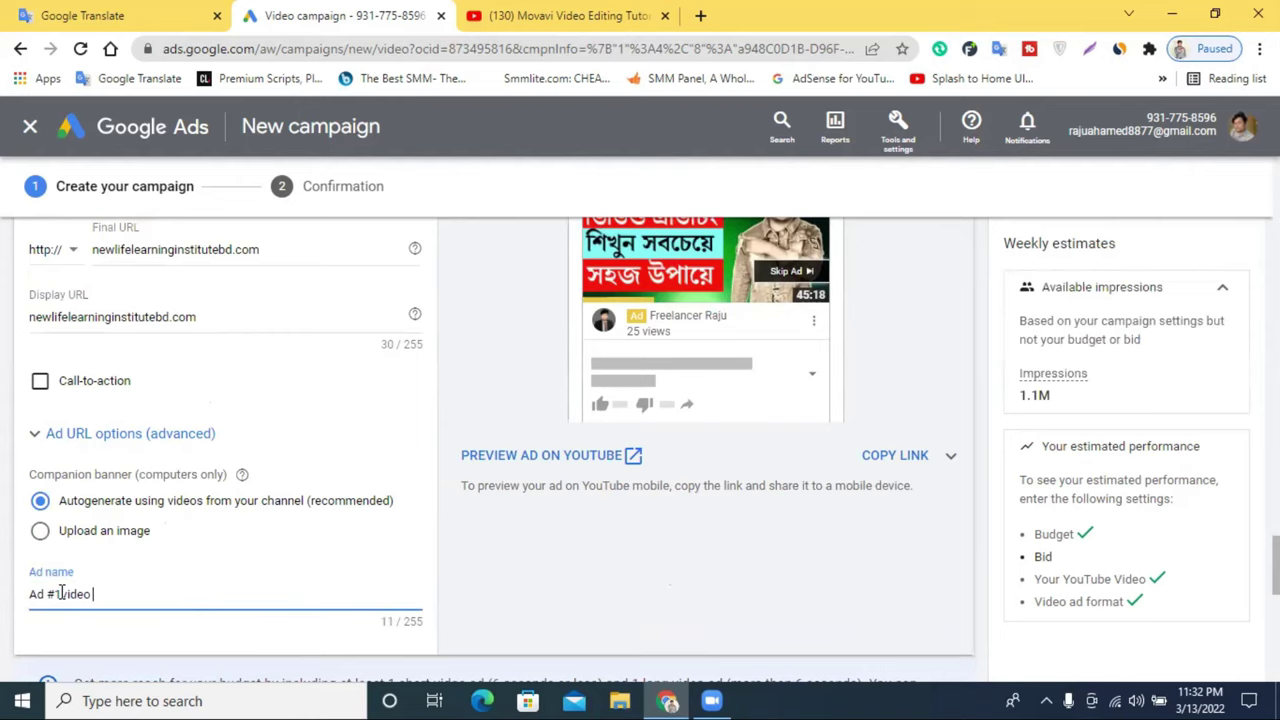
{"action": "type", "text": " editing"}
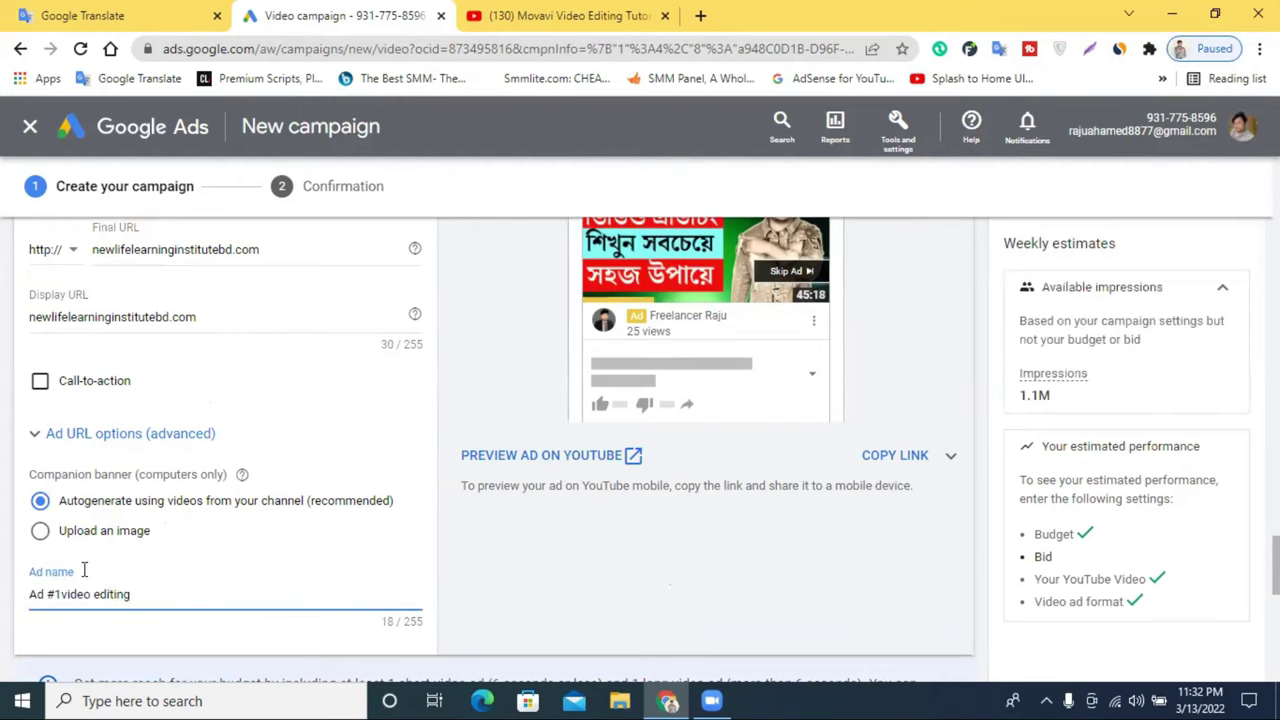
{"action": "scroll", "coordinate": [100, 560], "scroll_direction": "down", "scroll_amount": 3}
{"action": "left_click", "coordinate": [281, 573]}
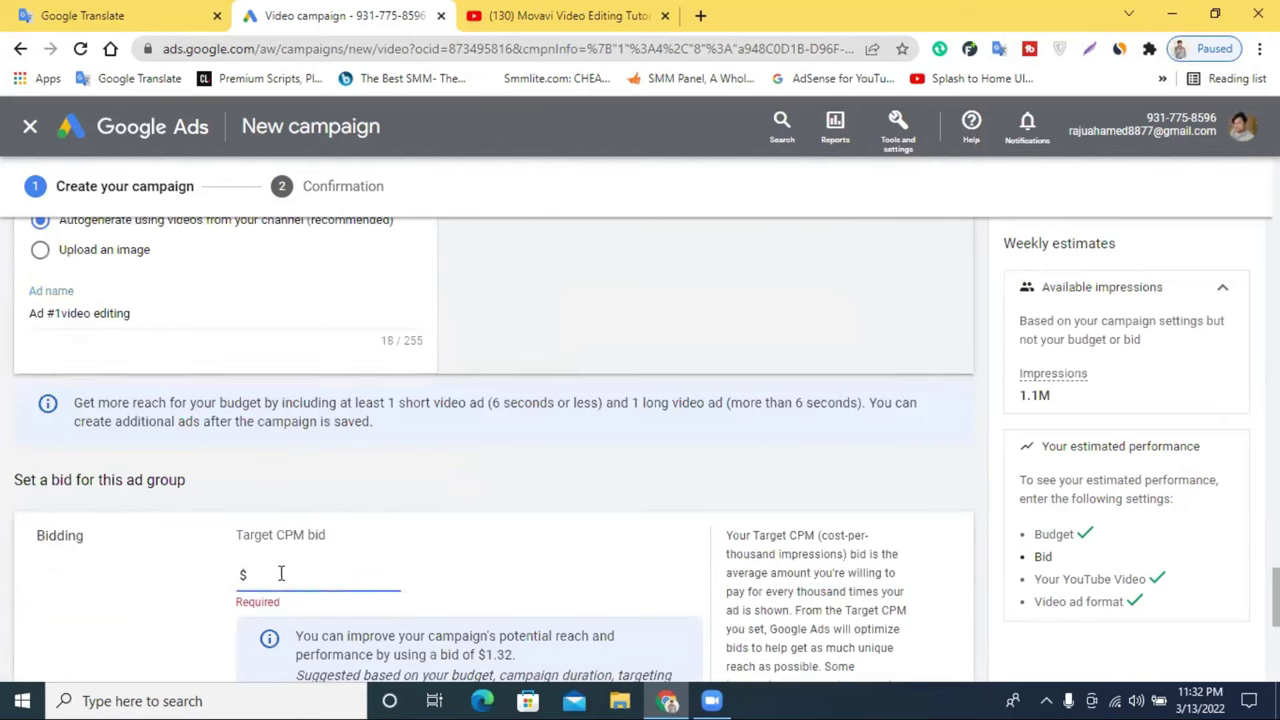
Step: Enter a 0.20 bid, apply the suggested $1.32 Target CPM instead, and create the campaign
{"action": "type", "text": "0"}
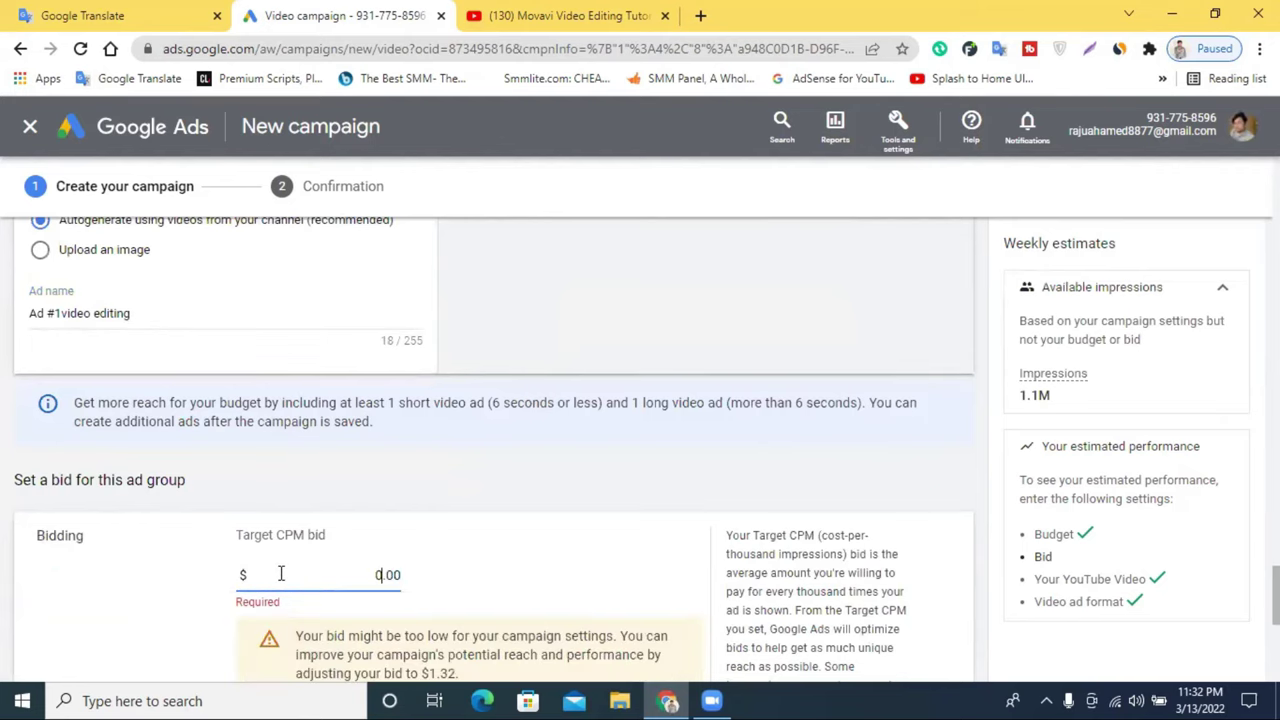
{"action": "type", "text": ".20"}
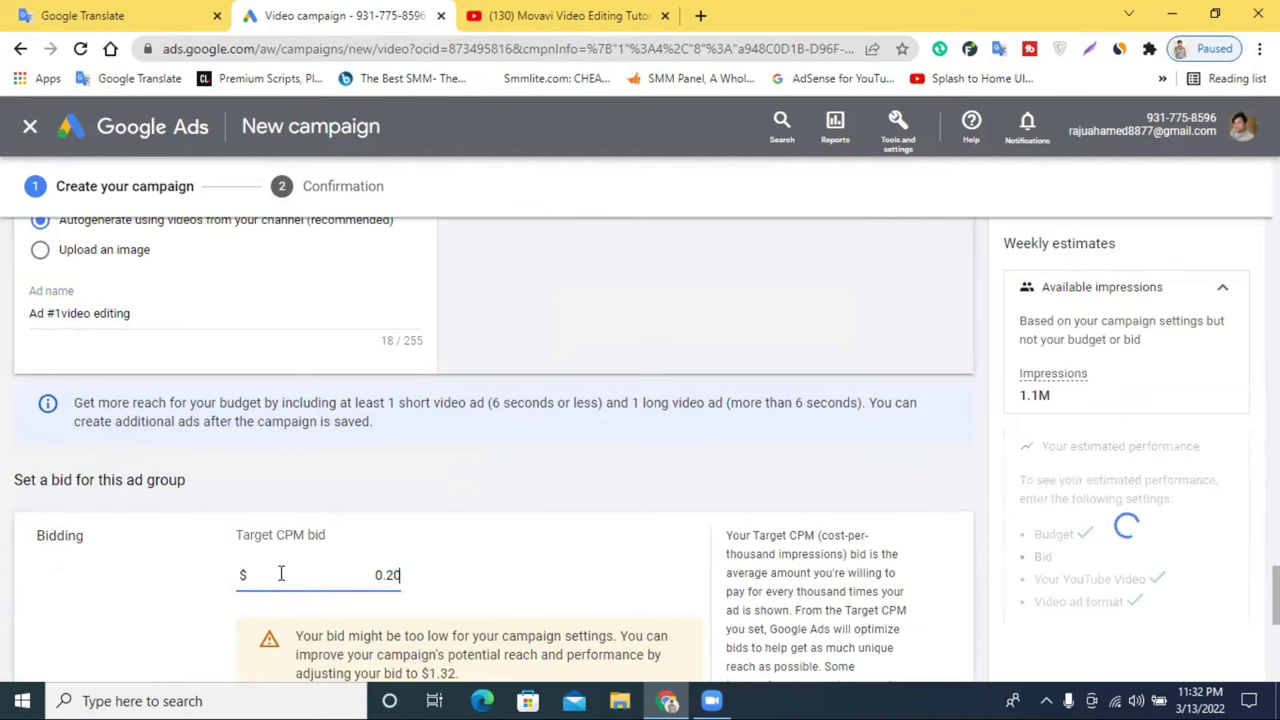
{"action": "scroll", "coordinate": [1192, 450], "scroll_direction": "down", "scroll_amount": 1}
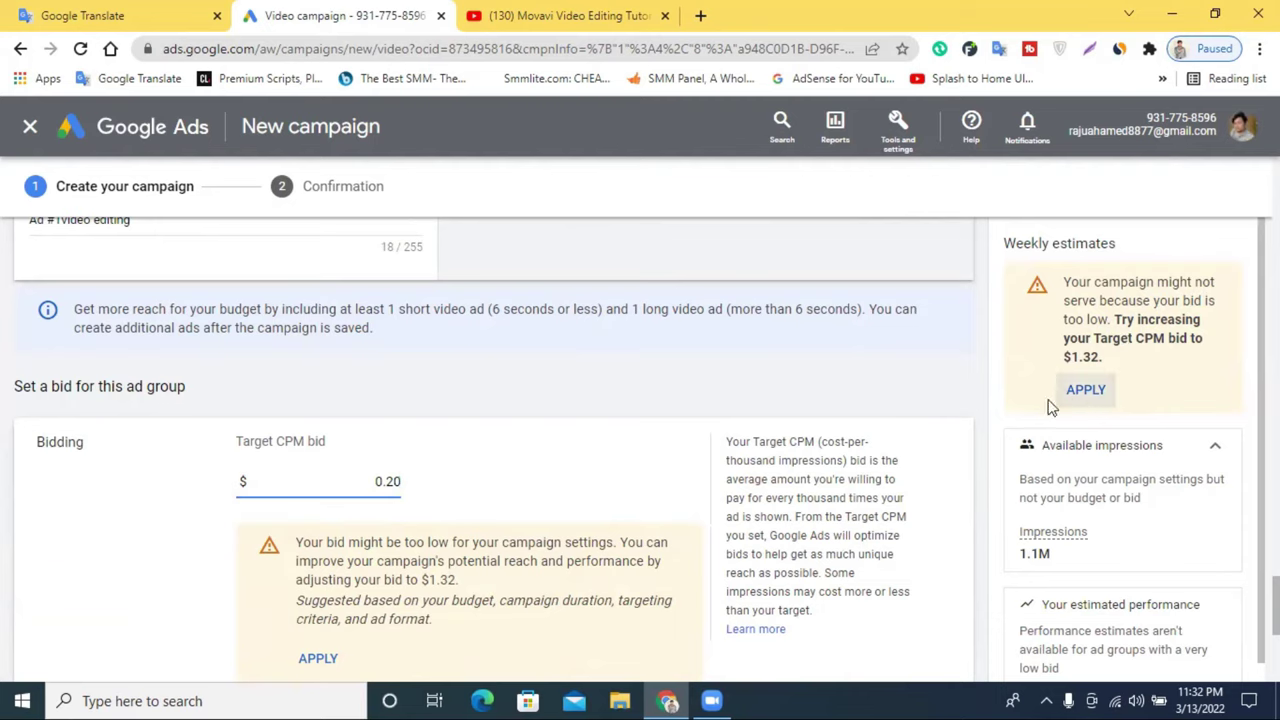
{"action": "left_click", "coordinate": [535, 489]}
{"action": "scroll", "coordinate": [540, 480], "scroll_direction": "down", "scroll_amount": 2}
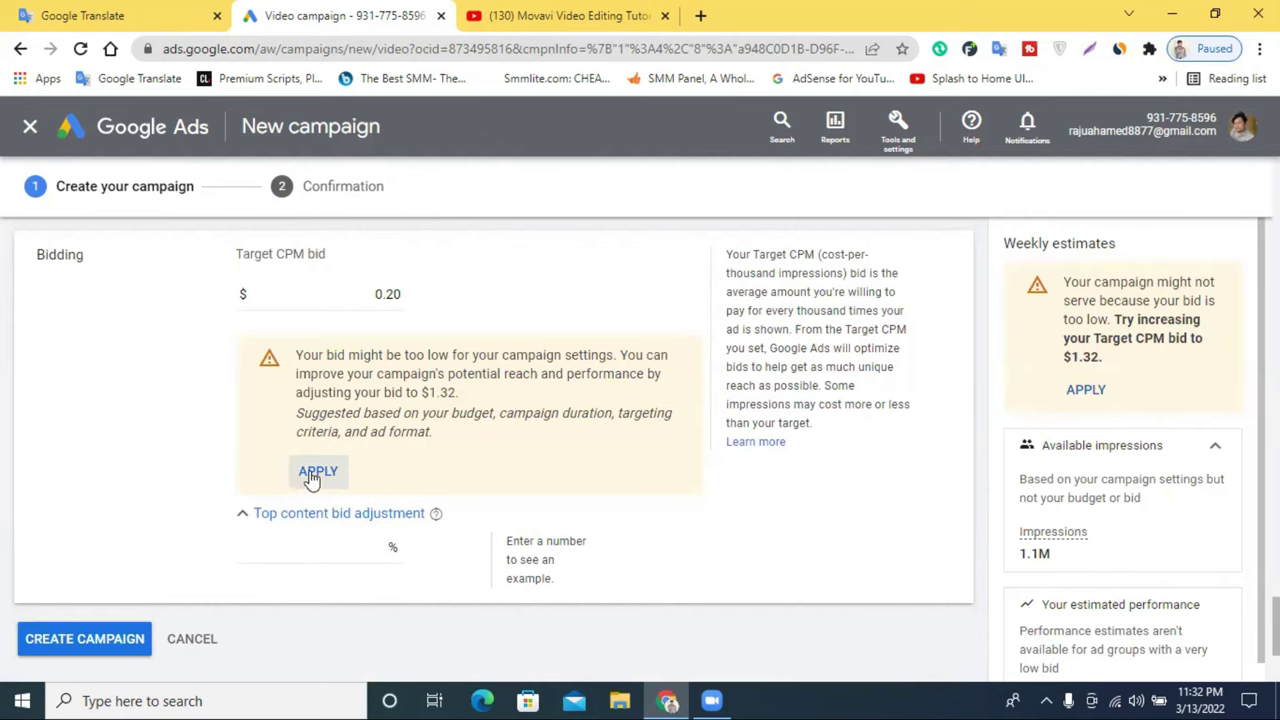
{"action": "left_click", "coordinate": [316, 472]}
{"action": "scroll", "coordinate": [486, 420], "scroll_direction": "down", "scroll_amount": 2}
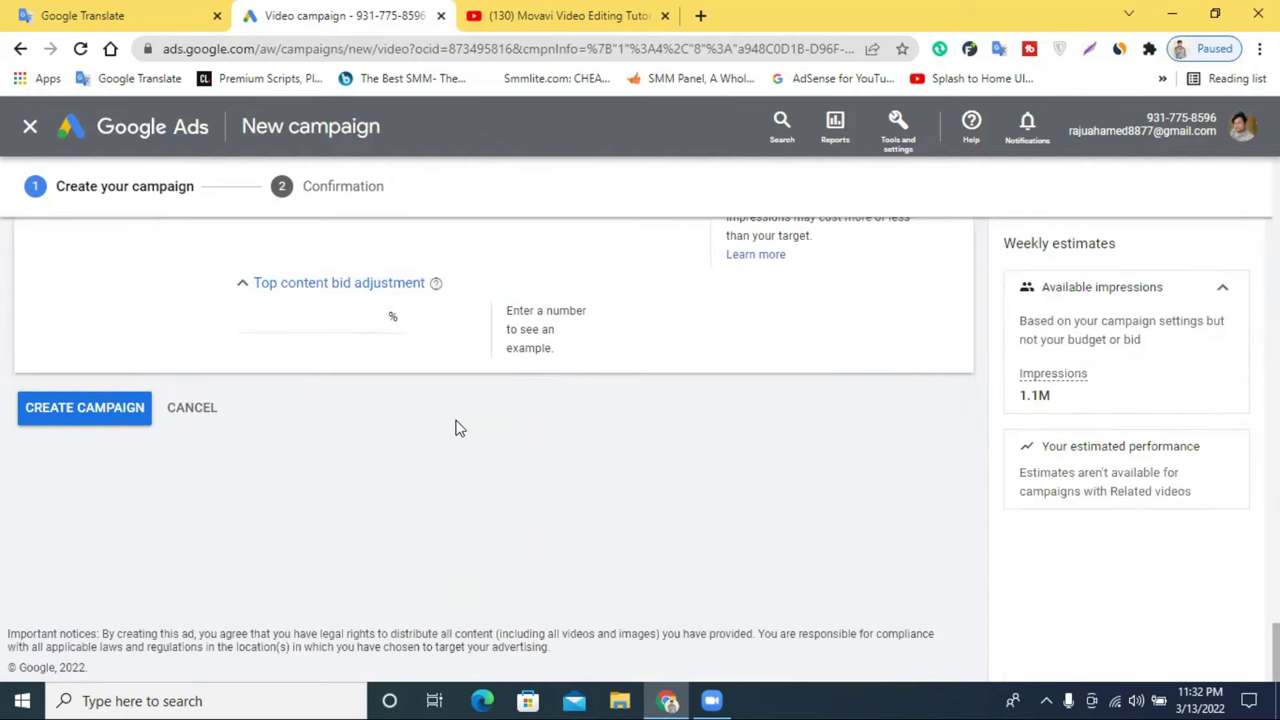
{"action": "left_click", "coordinate": [68, 506]}
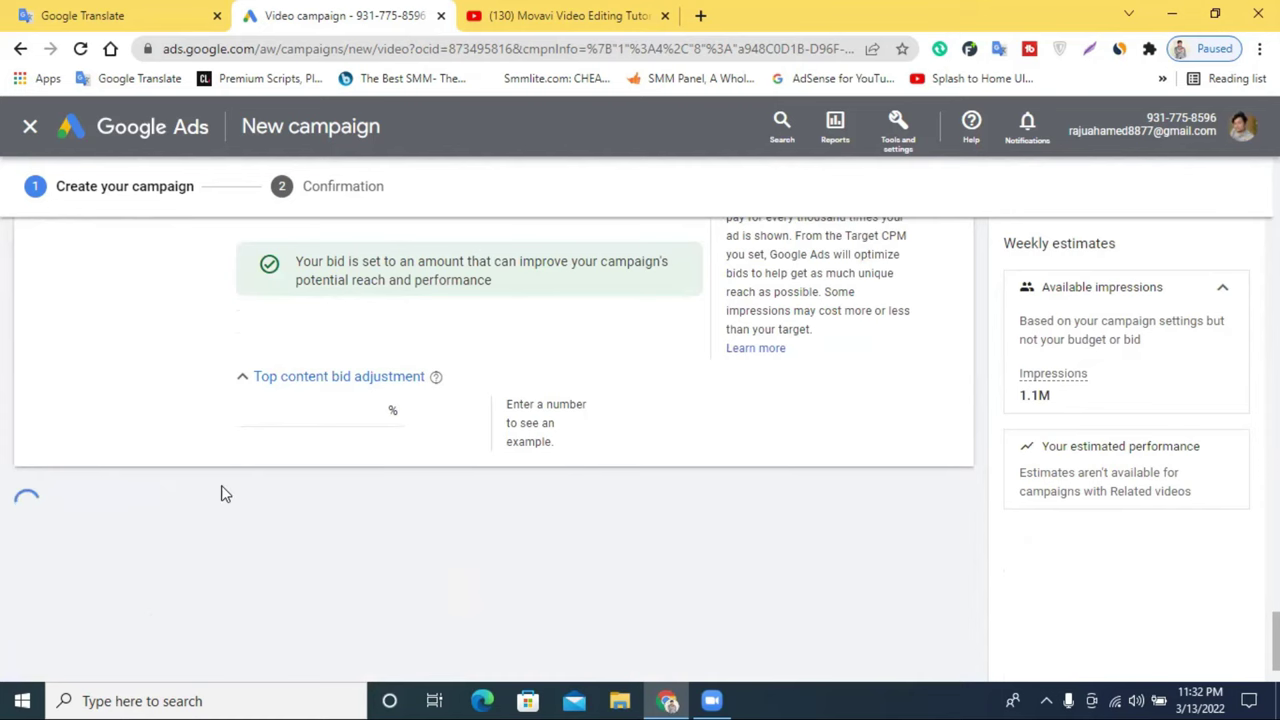
Step: Expand the ad group and ad details on the confirmation summary, then continue to the campaign
{"action": "scroll", "coordinate": [478, 435], "scroll_direction": "down", "scroll_amount": 1}
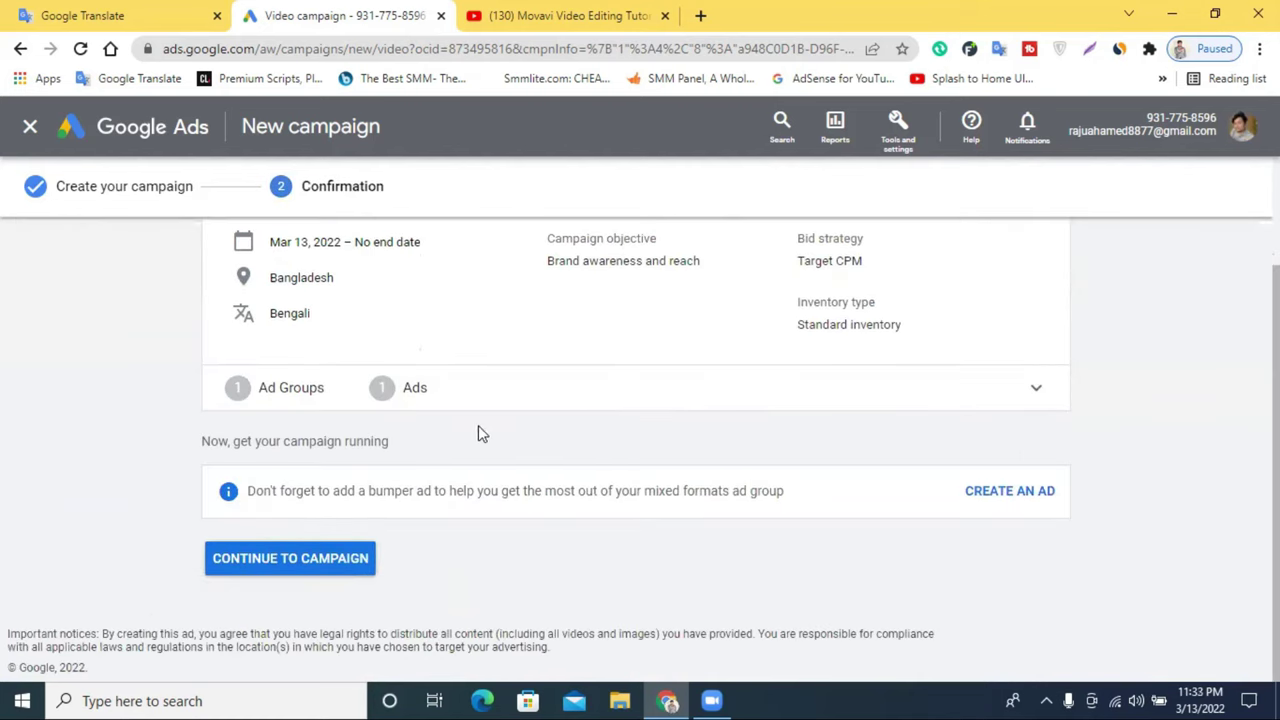
{"action": "scroll", "coordinate": [500, 434], "scroll_direction": "up", "scroll_amount": 2}
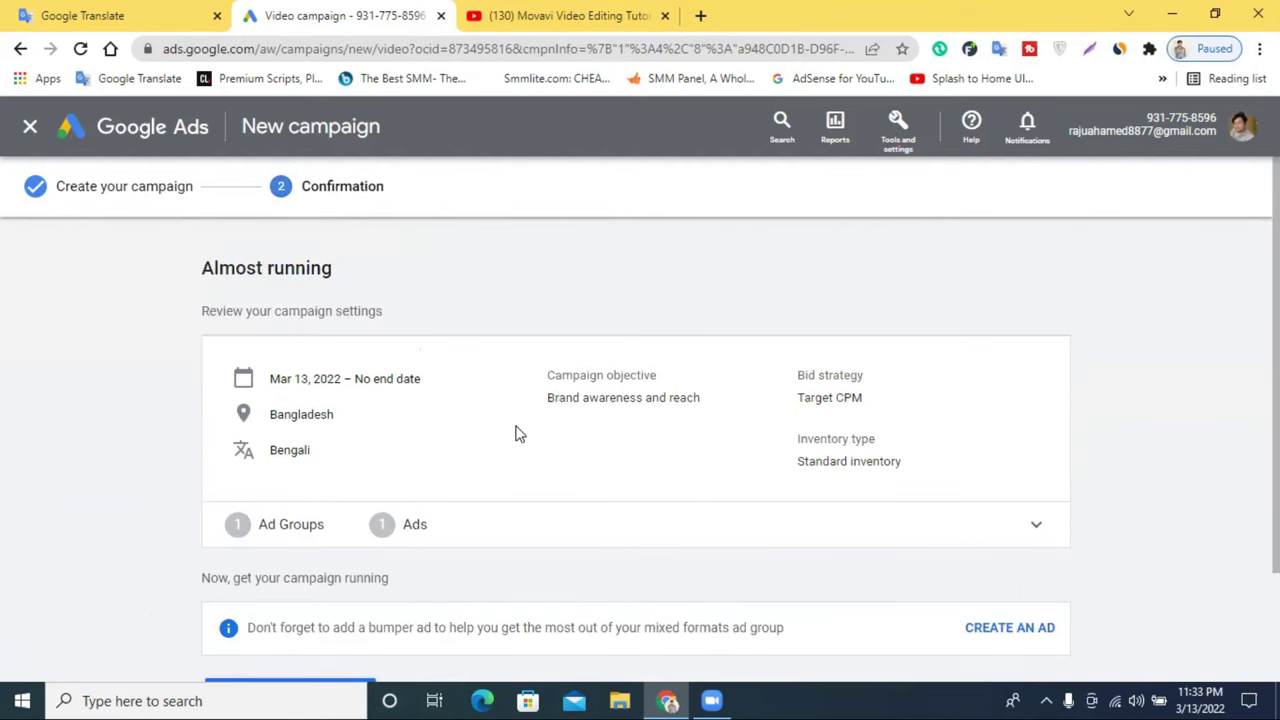
{"action": "left_click", "coordinate": [1038, 527]}
{"action": "scroll", "coordinate": [846, 452], "scroll_direction": "down", "scroll_amount": 3}
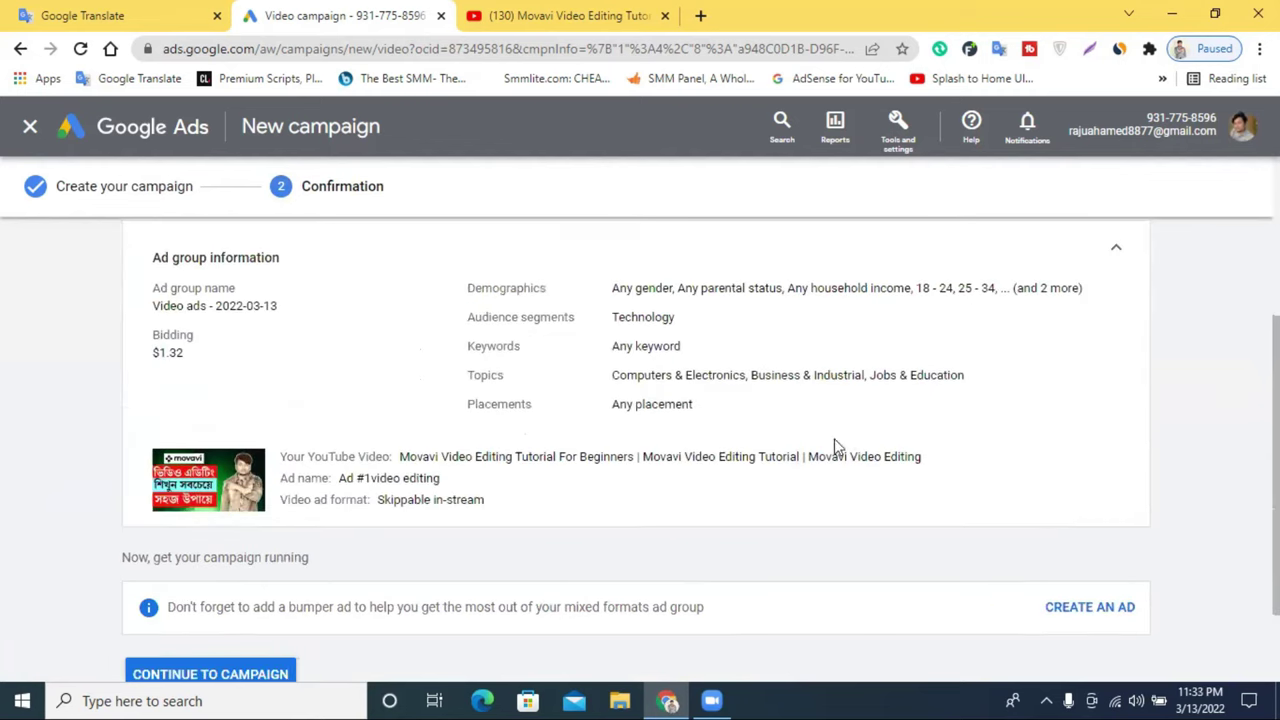
{"action": "scroll", "coordinate": [680, 401], "scroll_direction": "up", "scroll_amount": 3}
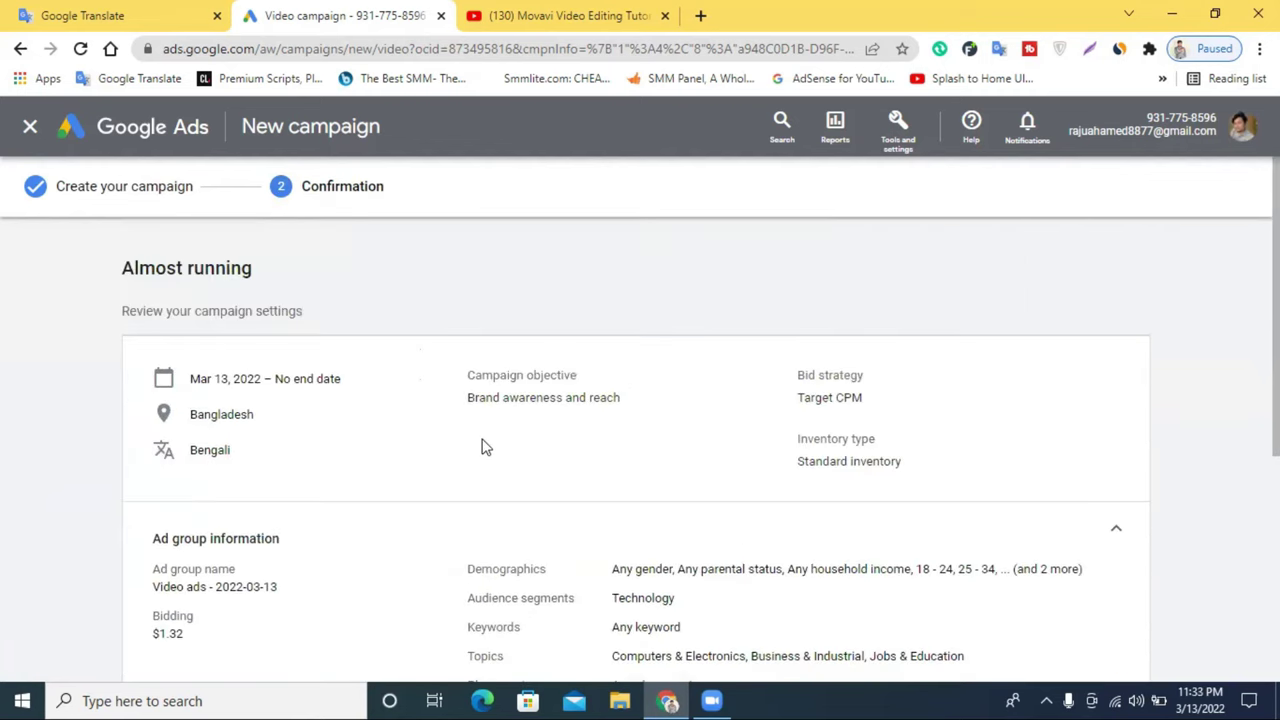
{"action": "scroll", "coordinate": [808, 415], "scroll_direction": "down", "scroll_amount": 2}
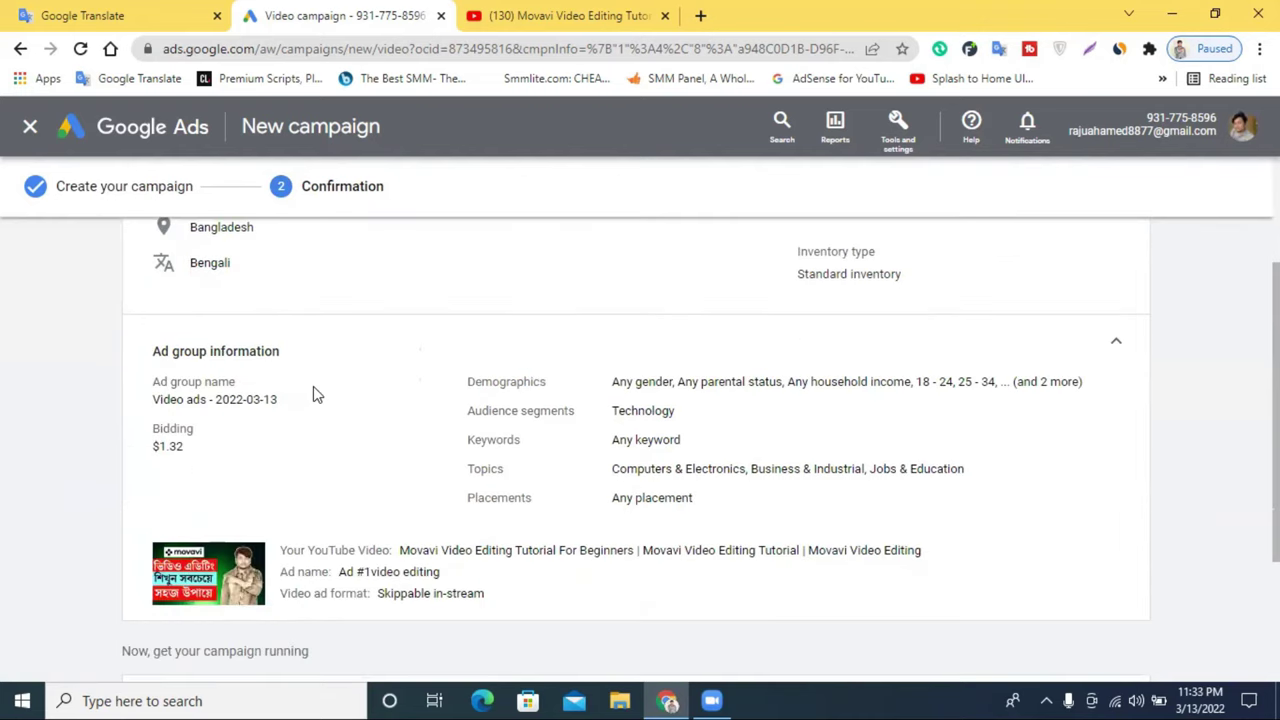
{"action": "scroll", "coordinate": [886, 423], "scroll_direction": "up", "scroll_amount": 2}
{"action": "scroll", "coordinate": [603, 429], "scroll_direction": "down", "scroll_amount": 4}
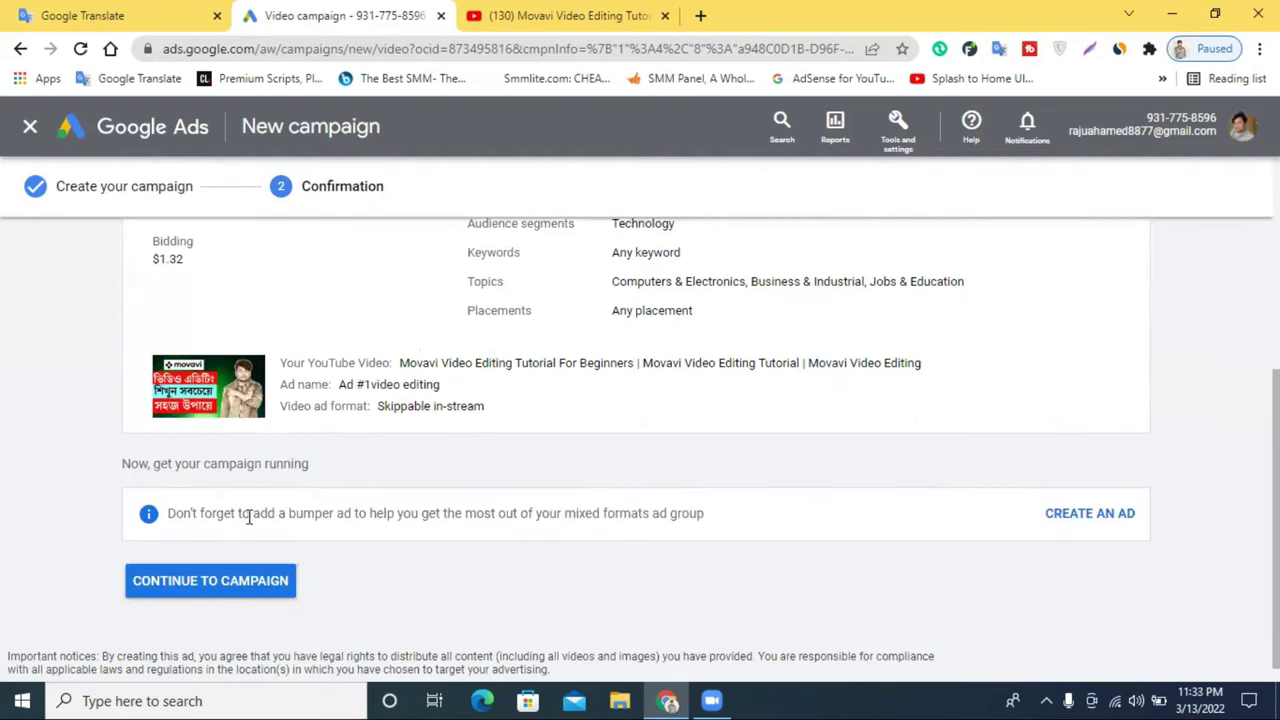
{"action": "left_click", "coordinate": [229, 580]}
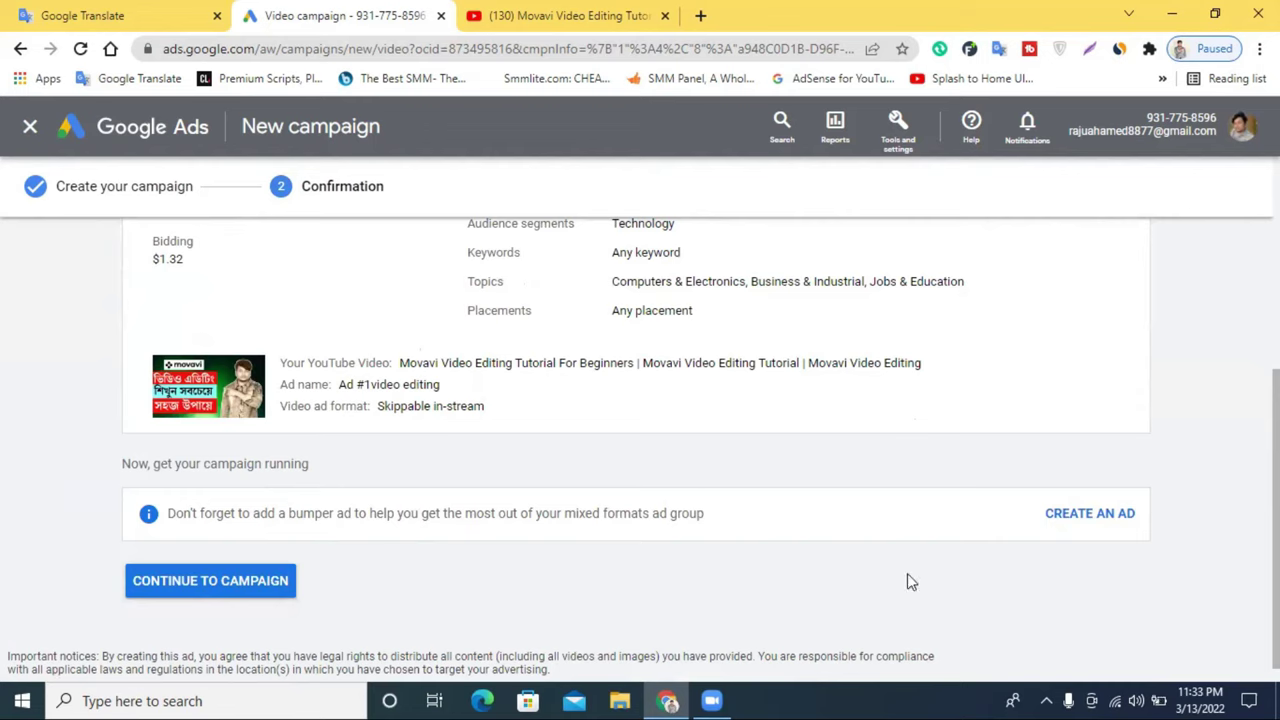
{"action": "left_click", "coordinate": [222, 584]}
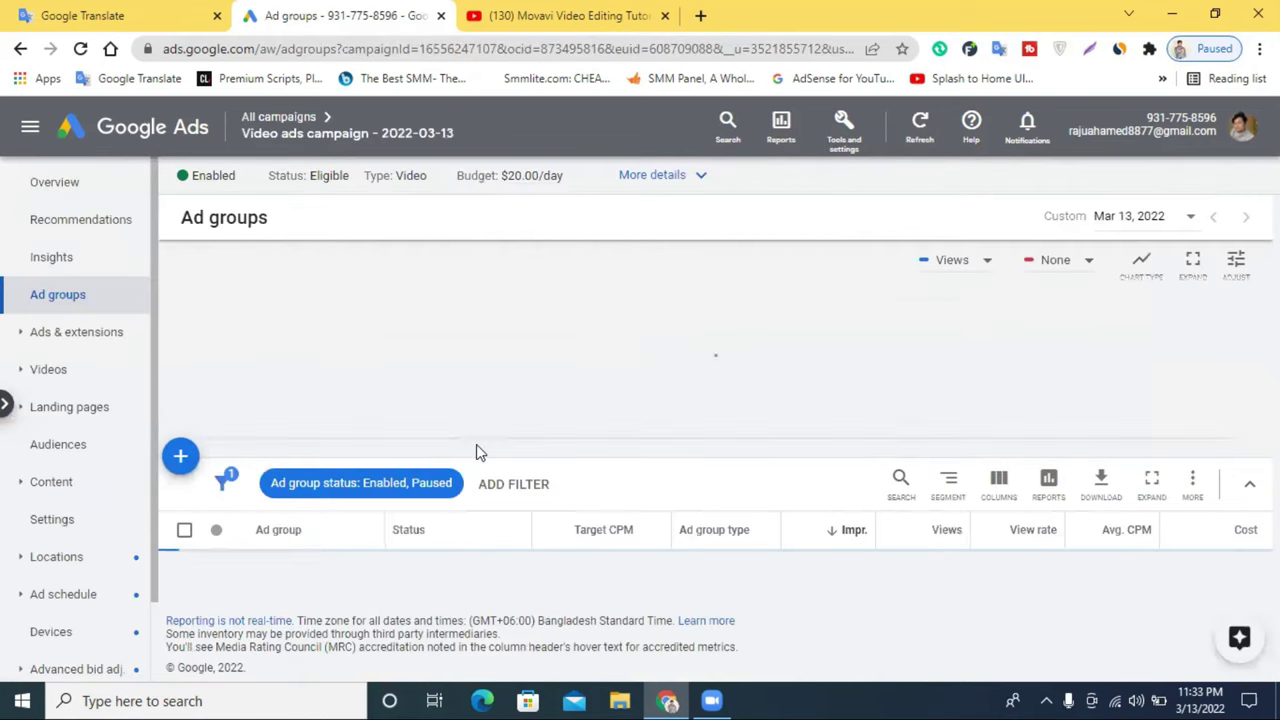
{"action": "scroll", "coordinate": [523, 399], "scroll_direction": "down", "scroll_amount": 1}
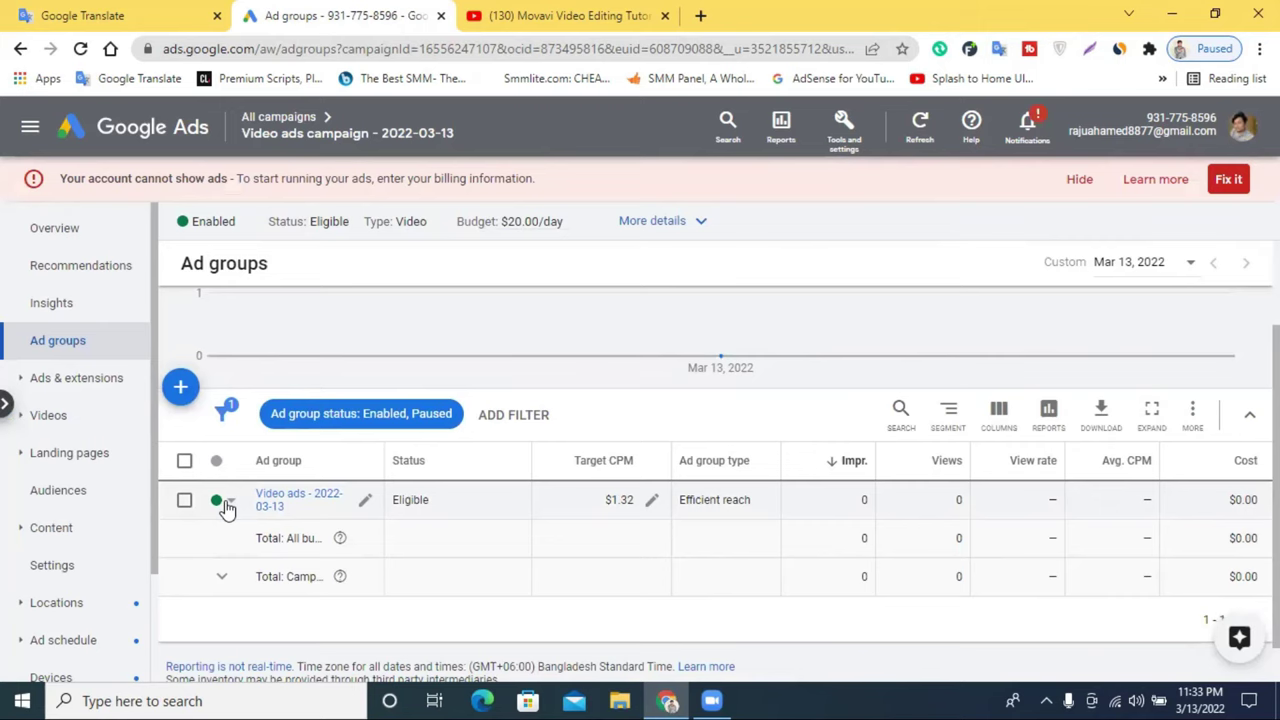
{"action": "left_click", "coordinate": [349, 425]}
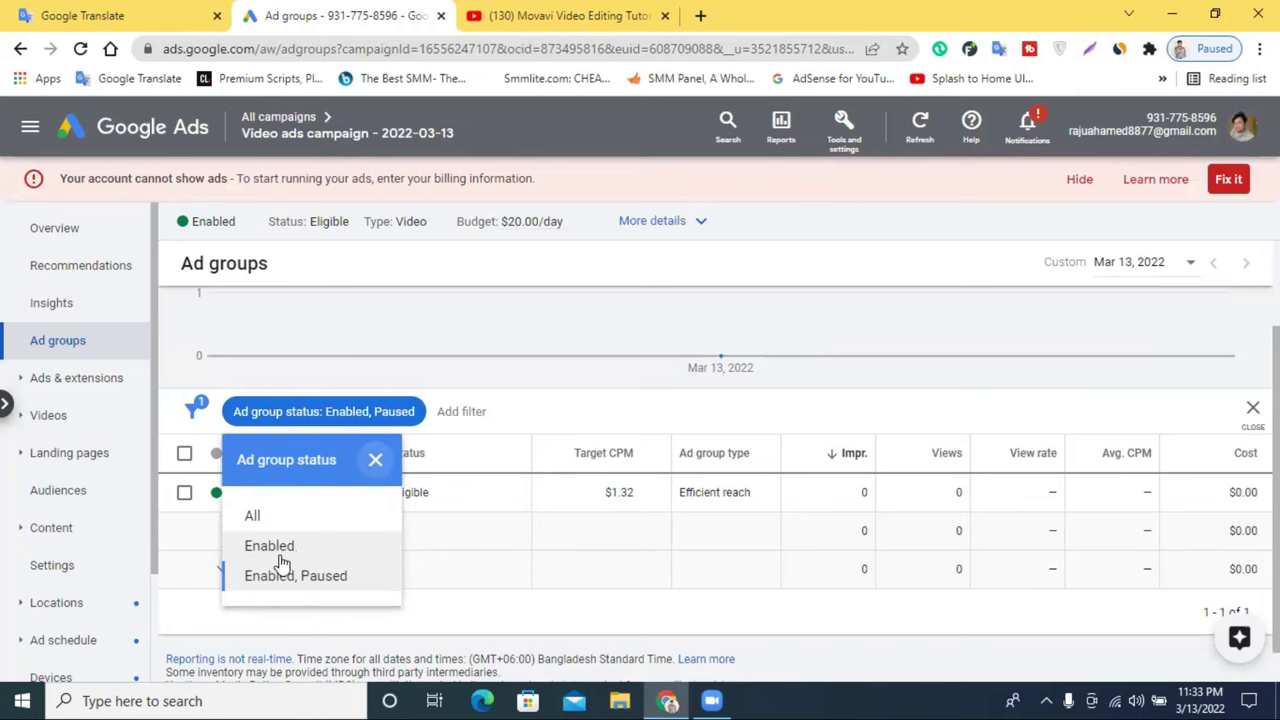
{"action": "left_click", "coordinate": [288, 556]}
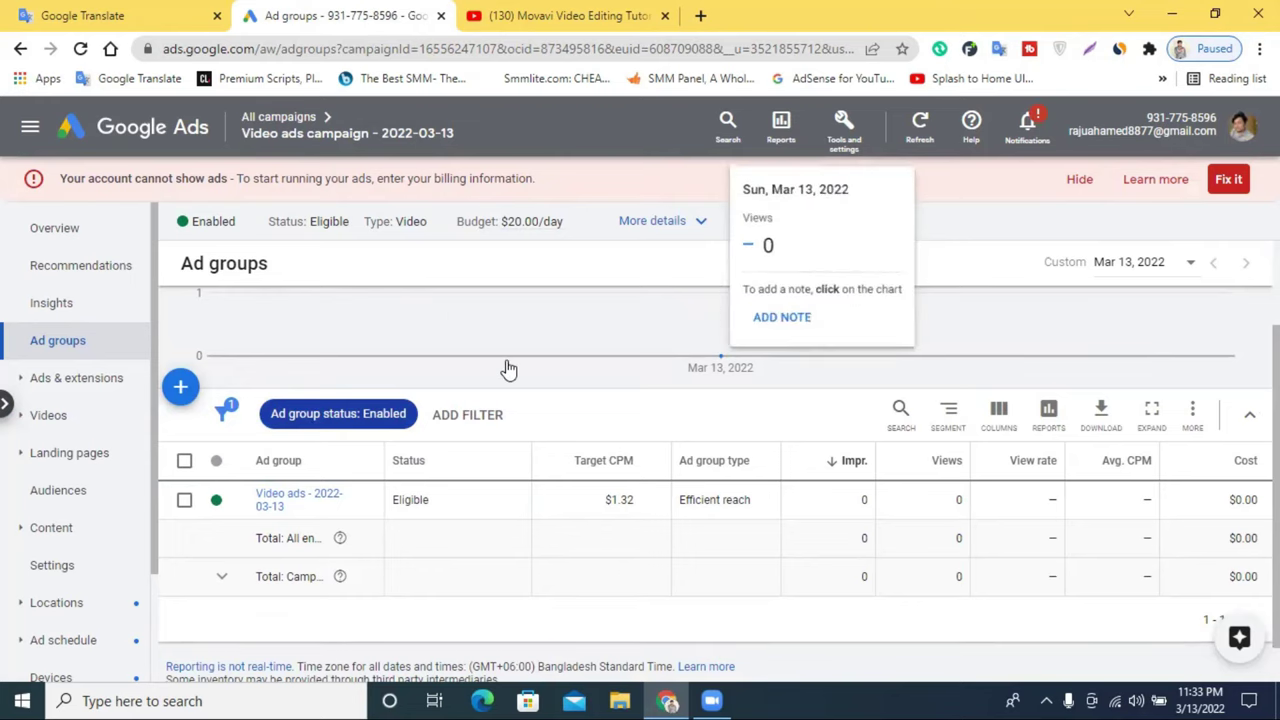
{"action": "scroll", "coordinate": [507, 370], "scroll_direction": "down", "scroll_amount": 1}
{"action": "scroll", "coordinate": [507, 370], "scroll_direction": "up", "scroll_amount": 3}
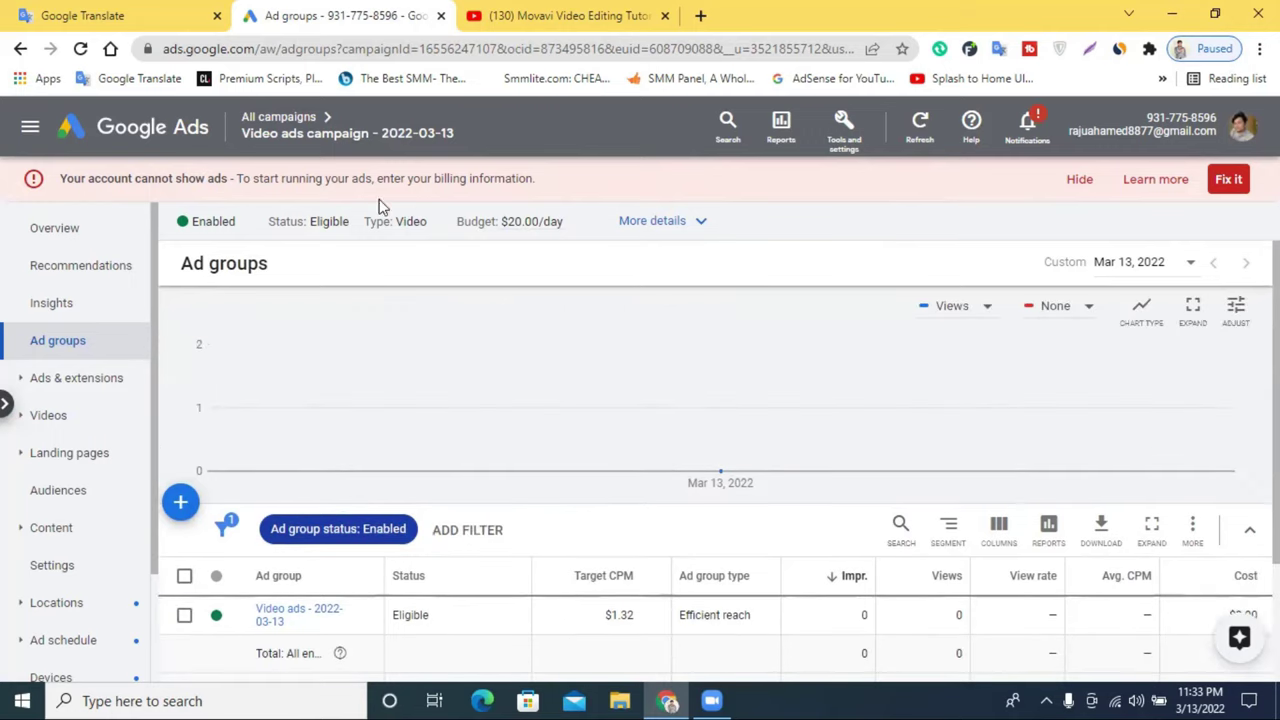
{"action": "left_click_drag", "start_coordinate": [538, 180], "coordinate": [225, 189]}
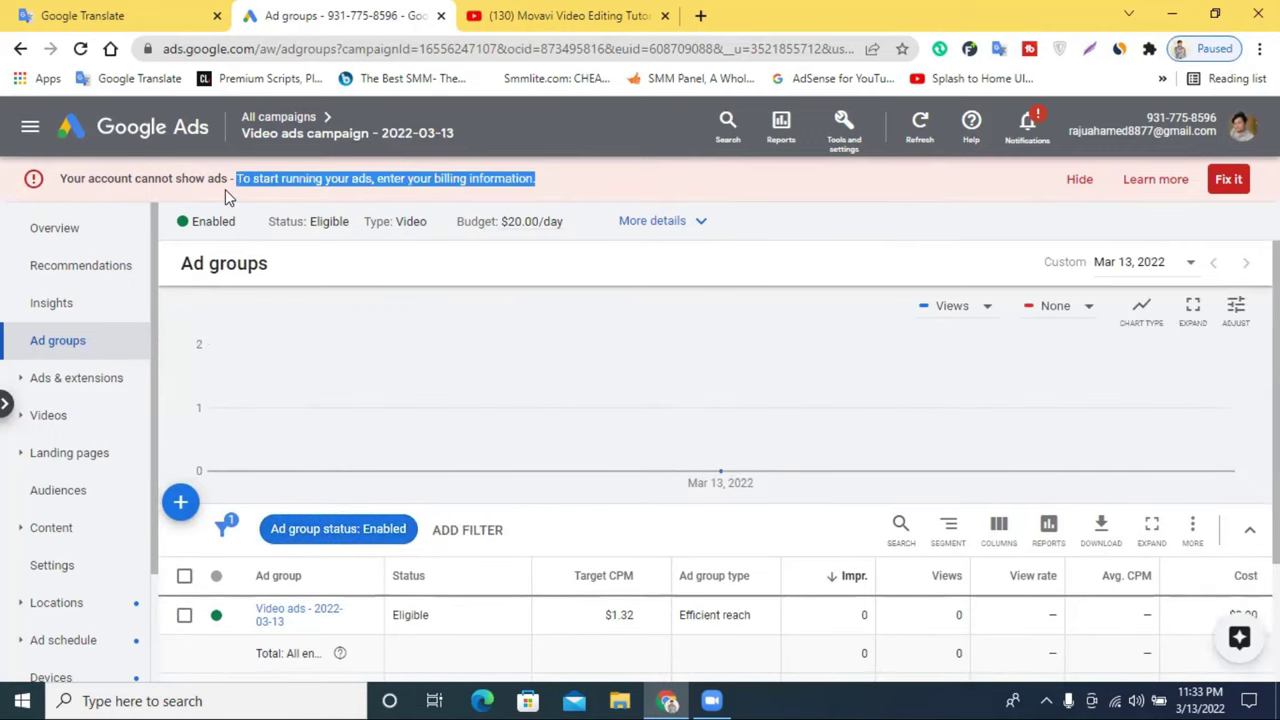
{"action": "scroll", "coordinate": [469, 412], "scroll_direction": "down", "scroll_amount": 3}
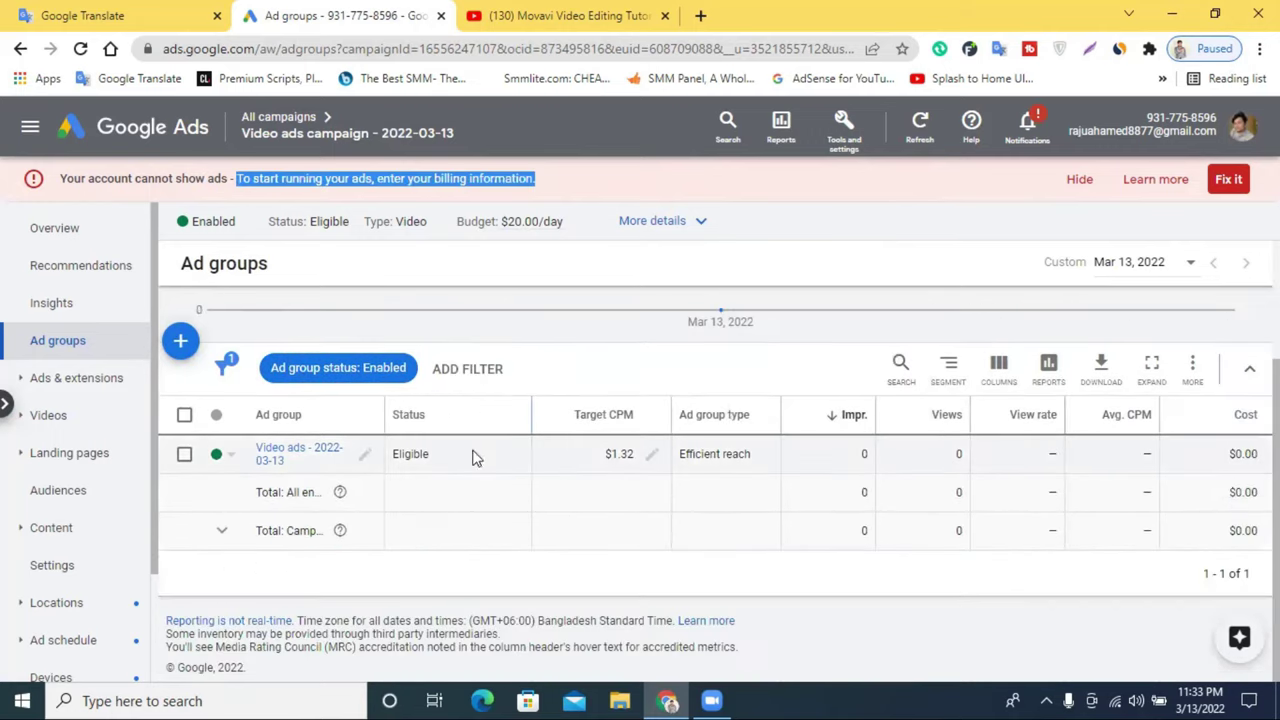
{"action": "left_click", "coordinate": [1232, 190]}
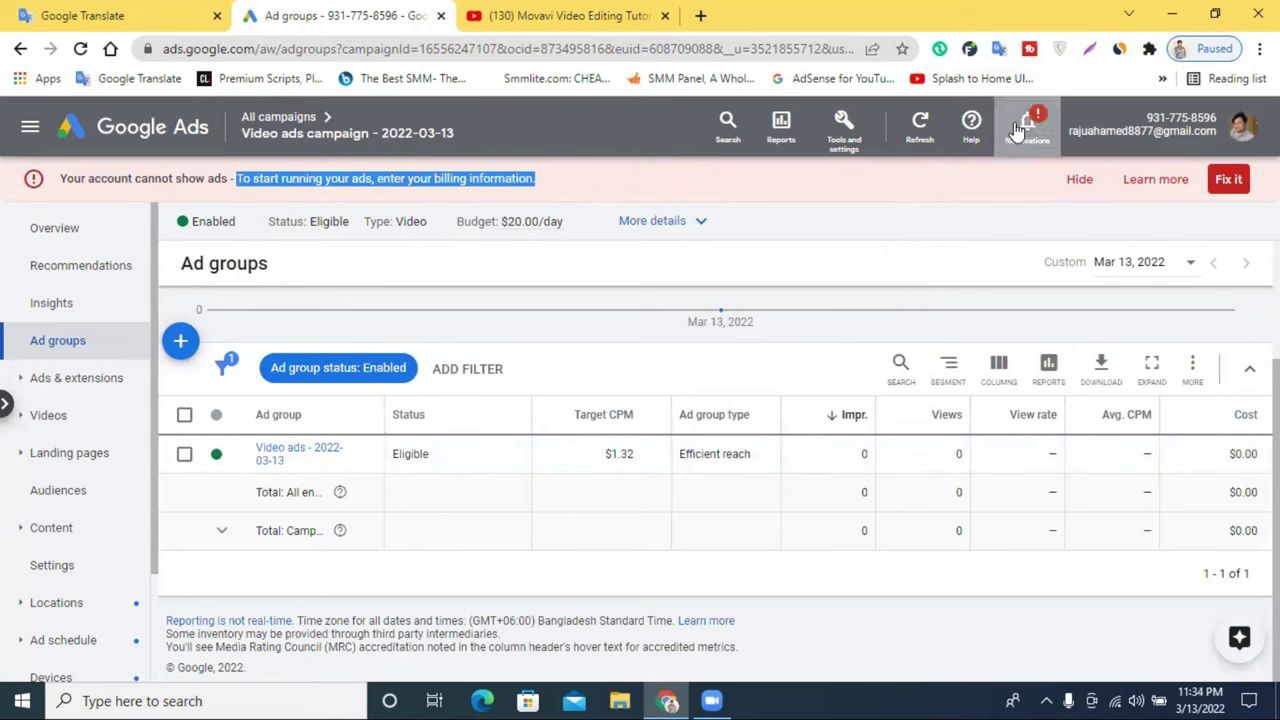
{"action": "left_click", "coordinate": [844, 127]}
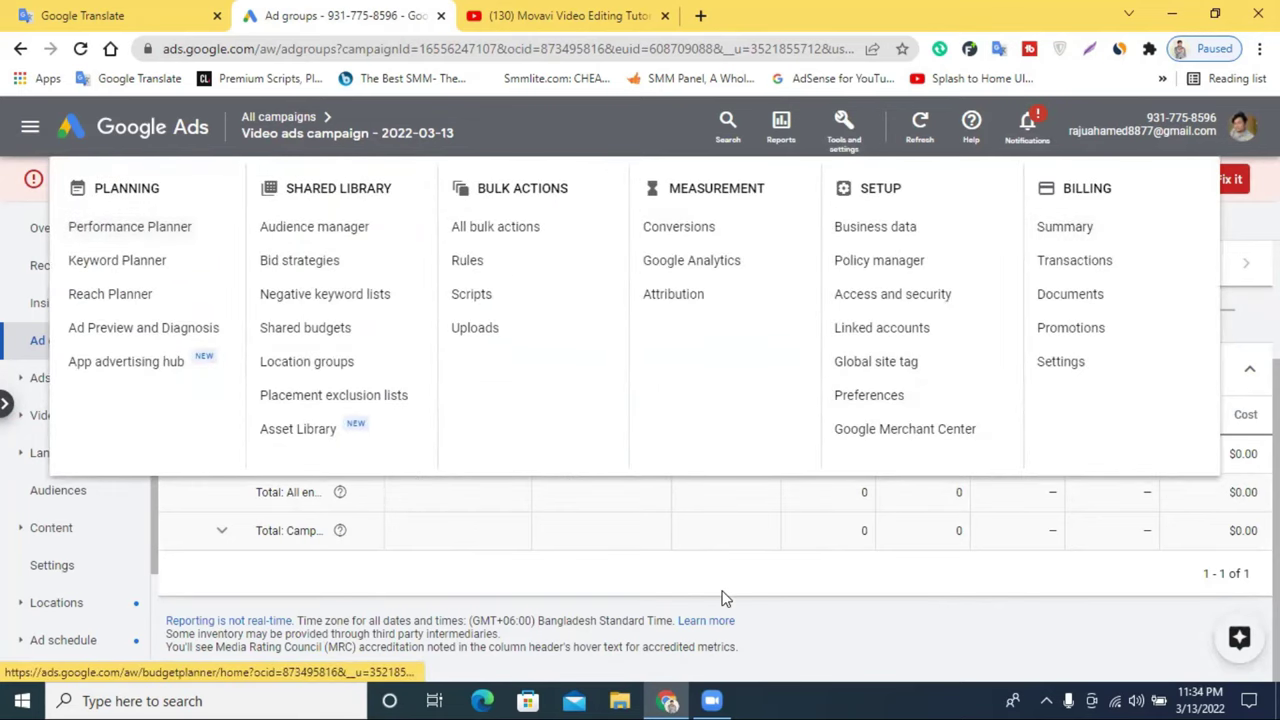
{"action": "left_click", "coordinate": [445, 538]}
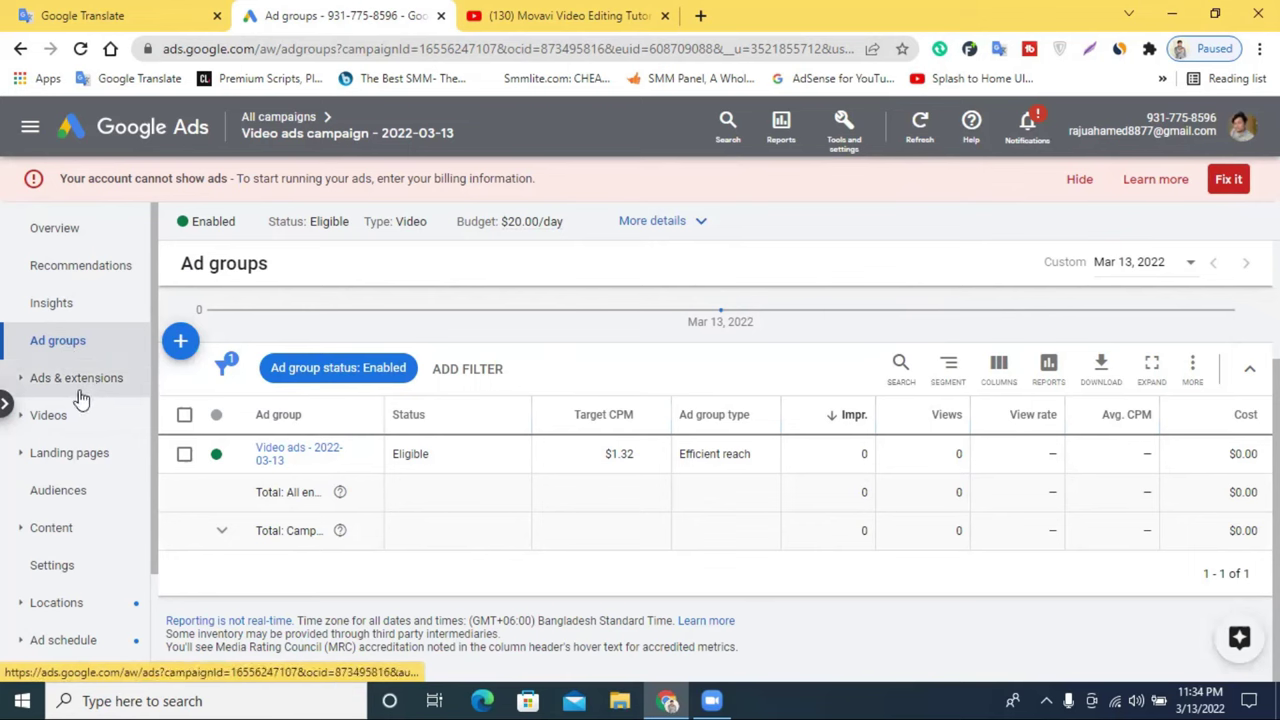
Step: Open the campaign's Ads list and filter the ad status to Enabled
{"action": "left_click", "coordinate": [95, 386]}
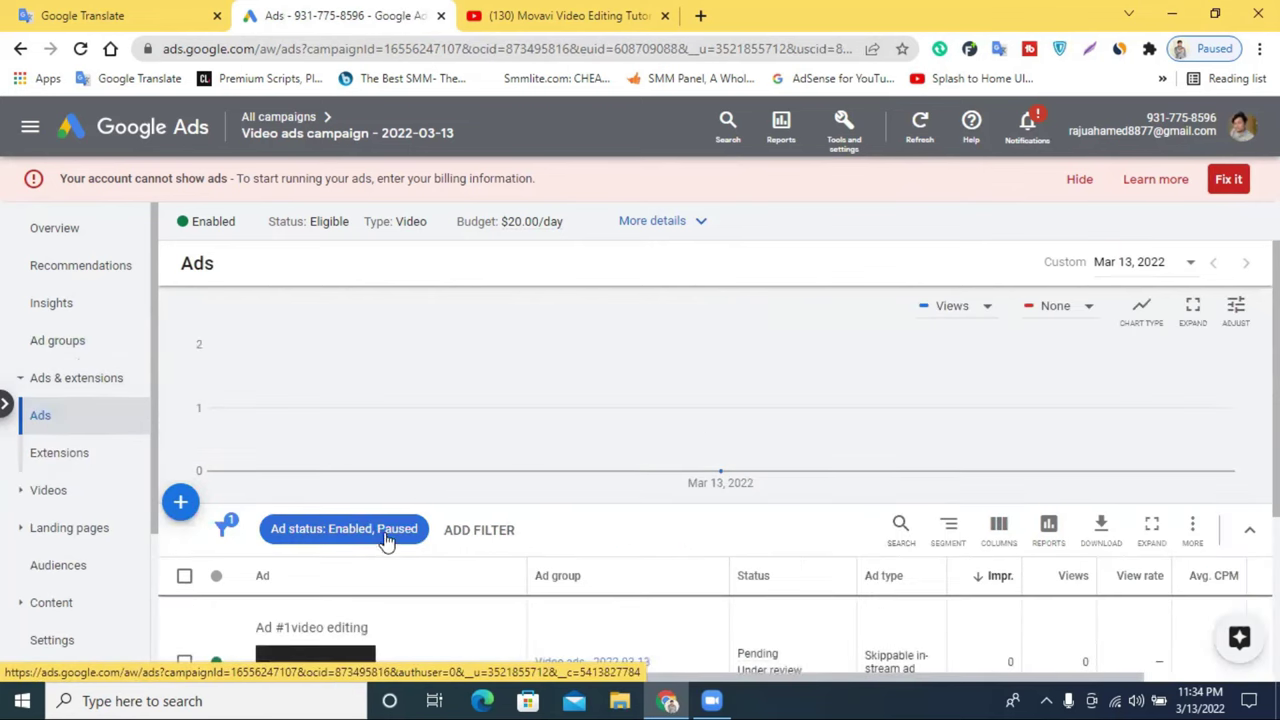
{"action": "scroll", "coordinate": [397, 464], "scroll_direction": "down", "scroll_amount": 1}
{"action": "left_click", "coordinate": [360, 450]}
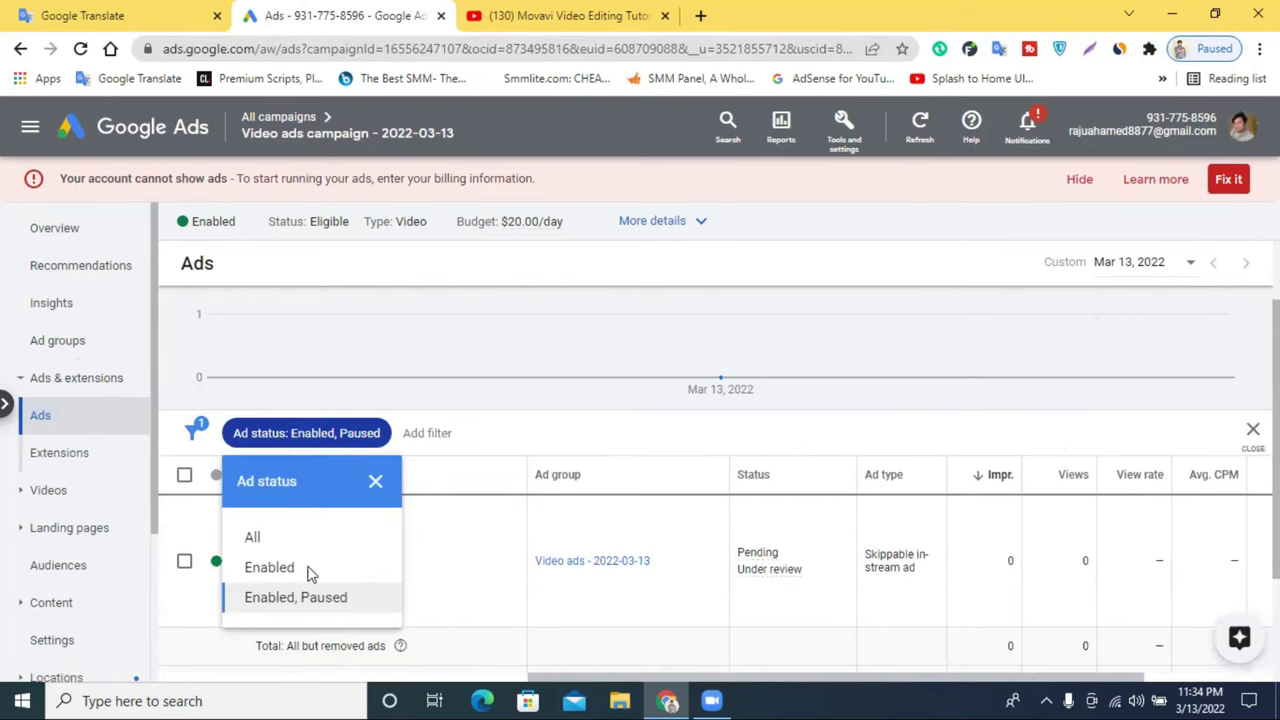
{"action": "left_click", "coordinate": [318, 568]}
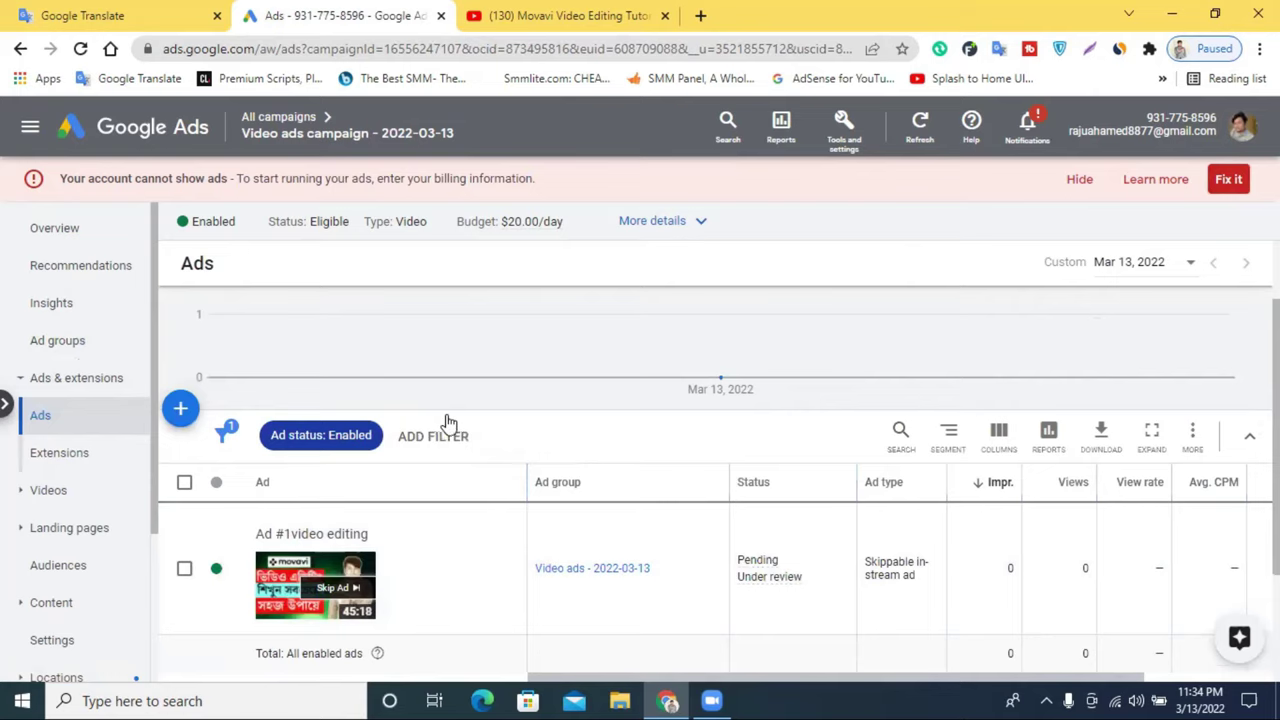
Step: Switch the ad status filter back to Enabled, Paused, showing Ad #1video editing under review
{"action": "scroll", "coordinate": [443, 423], "scroll_direction": "down", "scroll_amount": 2}
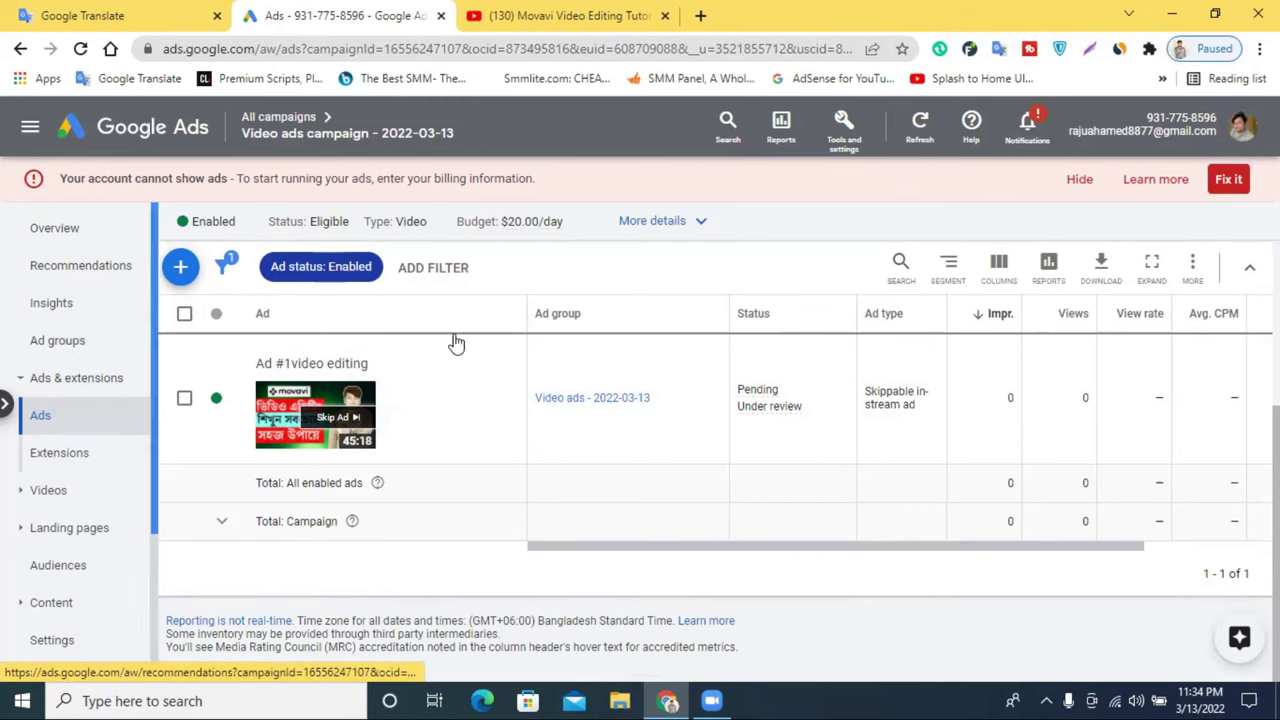
{"action": "scroll", "coordinate": [848, 333], "scroll_direction": "up", "scroll_amount": 3}
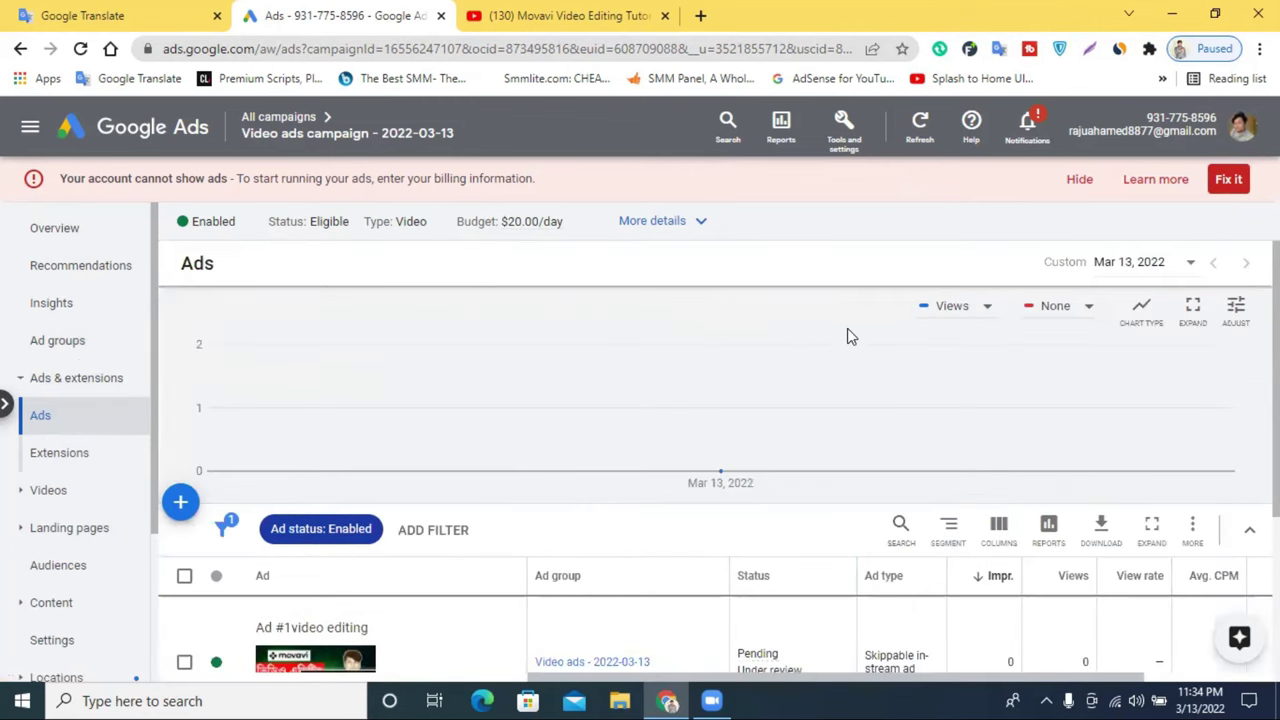
{"action": "mouse_move", "coordinate": [834, 380]}
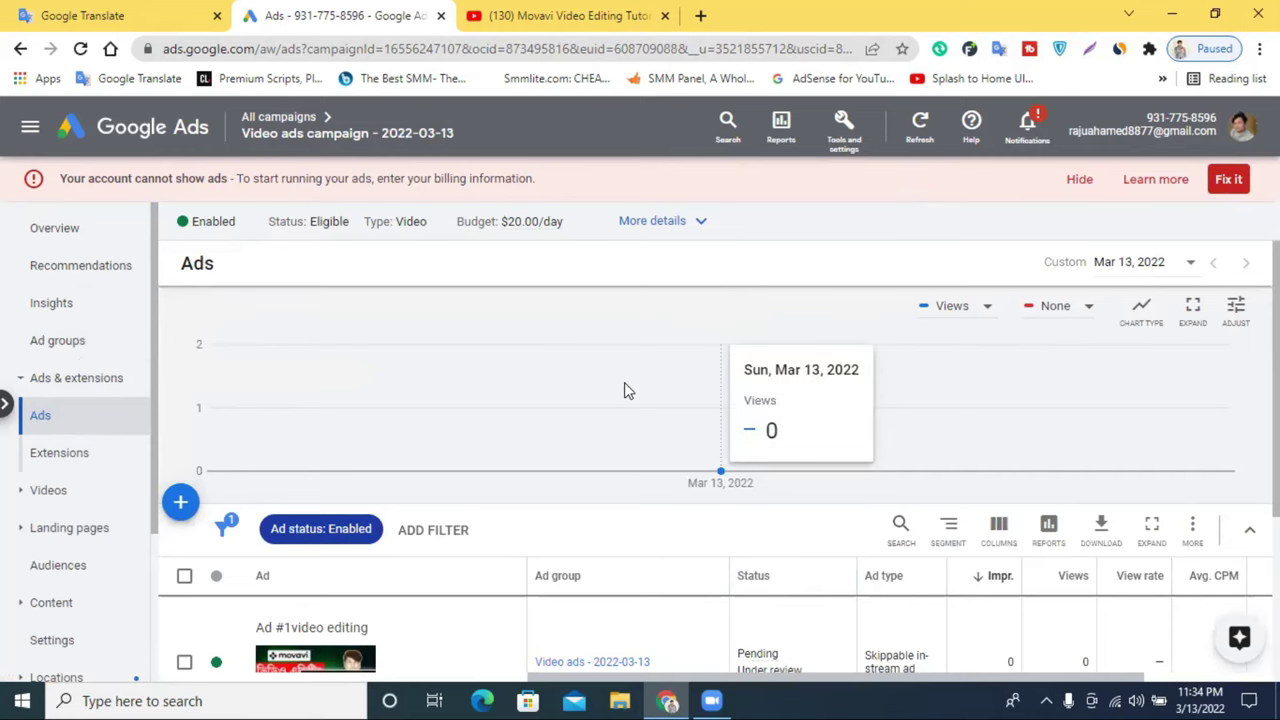
{"action": "scroll", "coordinate": [581, 402], "scroll_direction": "down", "scroll_amount": 3}
{"action": "scroll", "coordinate": [620, 400], "scroll_direction": "up", "scroll_amount": 3}
{"action": "scroll", "coordinate": [503, 397], "scroll_direction": "down", "scroll_amount": 2}
{"action": "scroll", "coordinate": [503, 397], "scroll_direction": "up", "scroll_amount": 2}
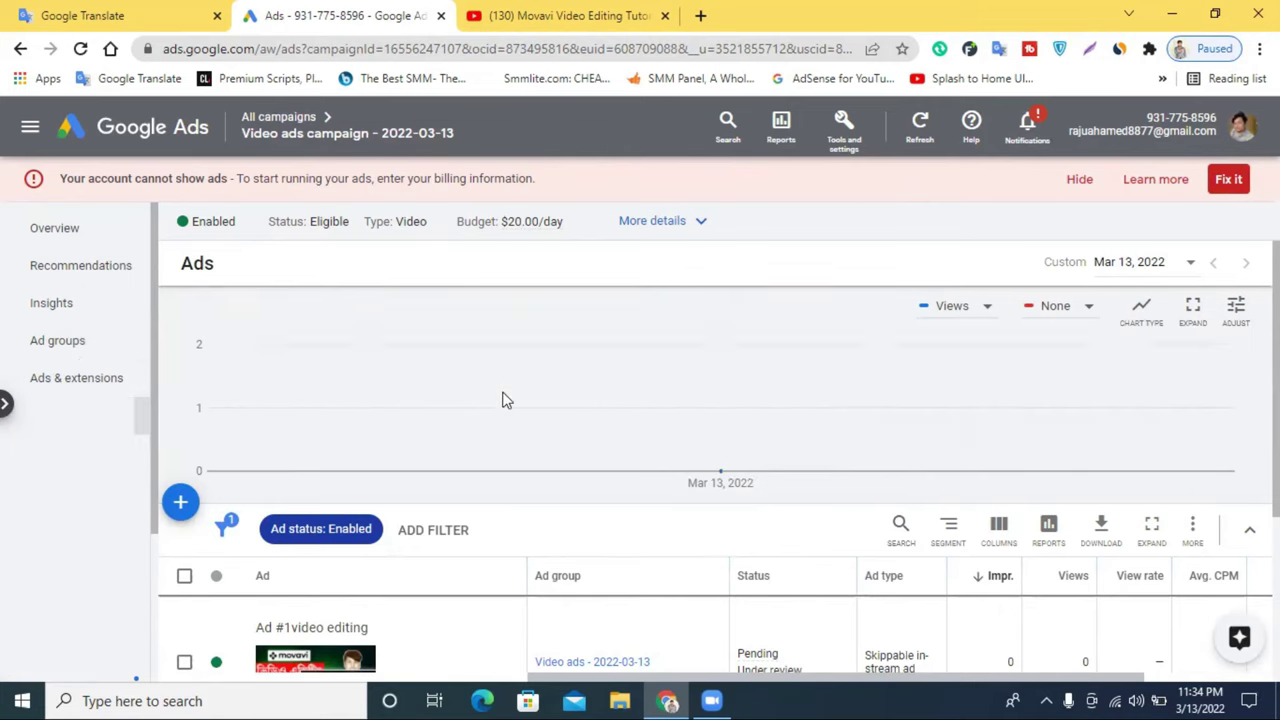
{"action": "left_click", "coordinate": [303, 529]}
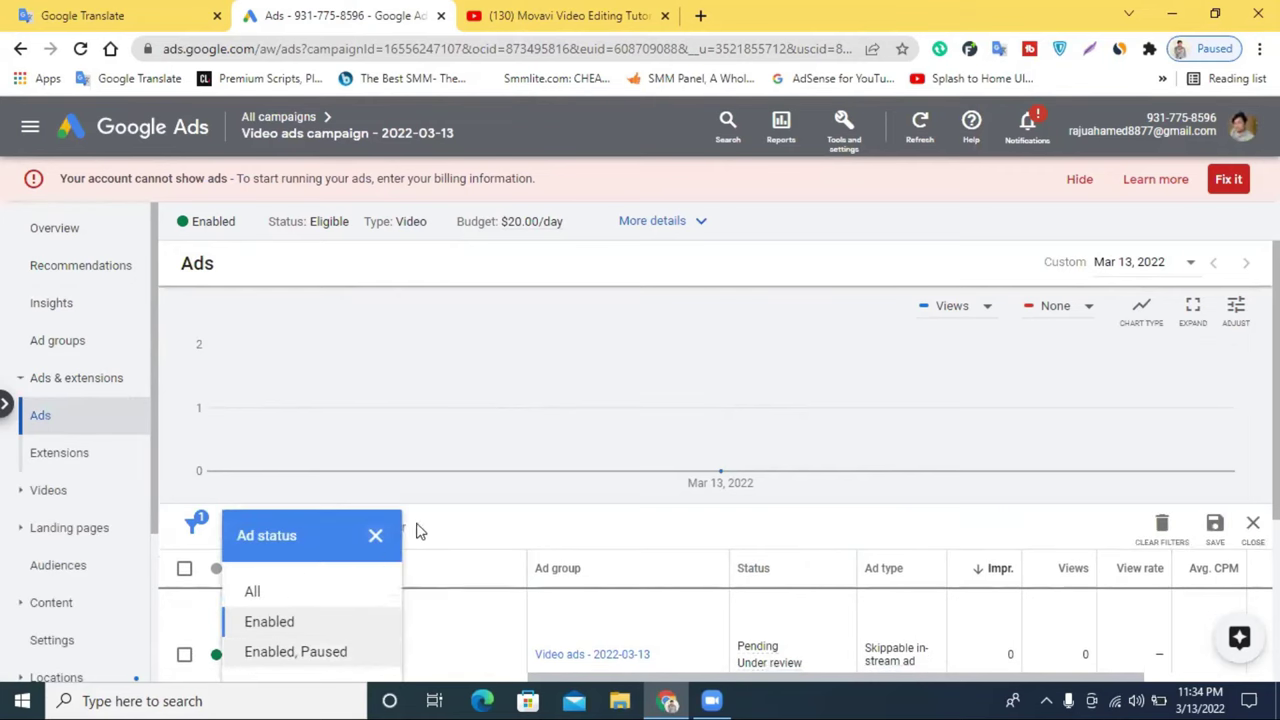
{"action": "left_click", "coordinate": [295, 651]}
{"action": "scroll", "coordinate": [260, 578], "scroll_direction": "down", "scroll_amount": 1}
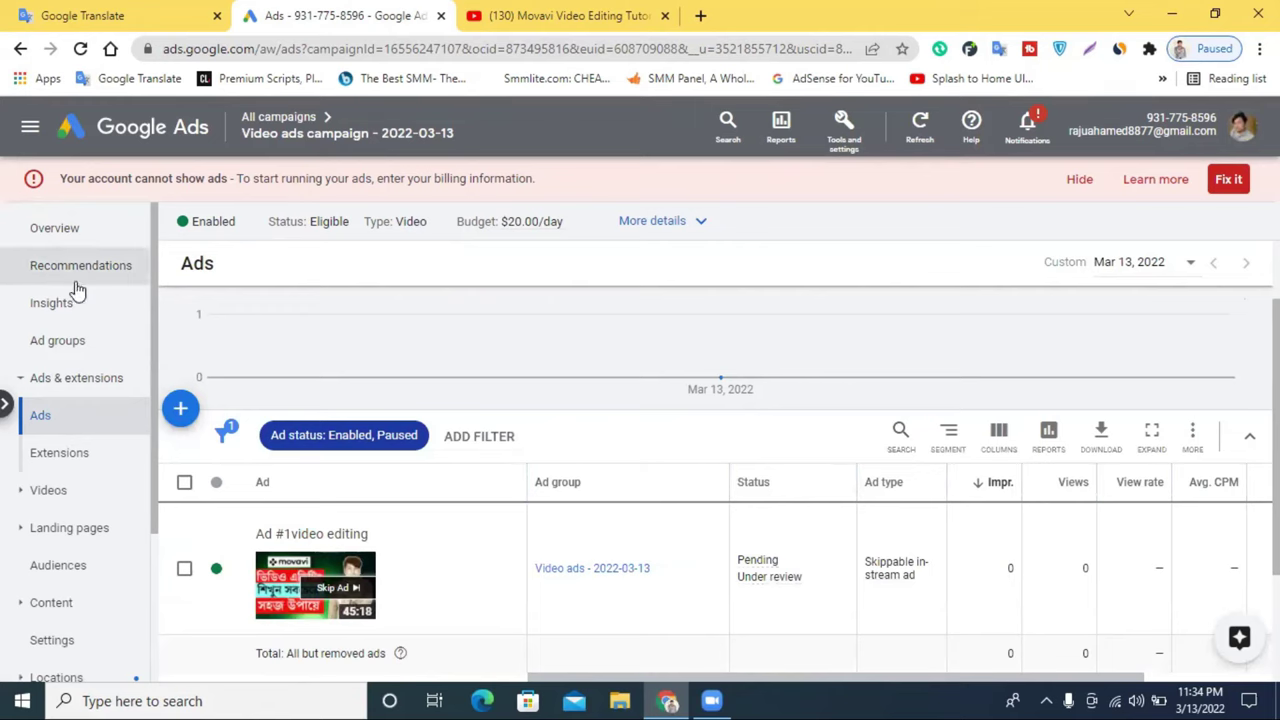
Step: Go from the campaign overview to its Recommendations, which asks for a payment method setup
{"action": "left_click", "coordinate": [100, 240]}
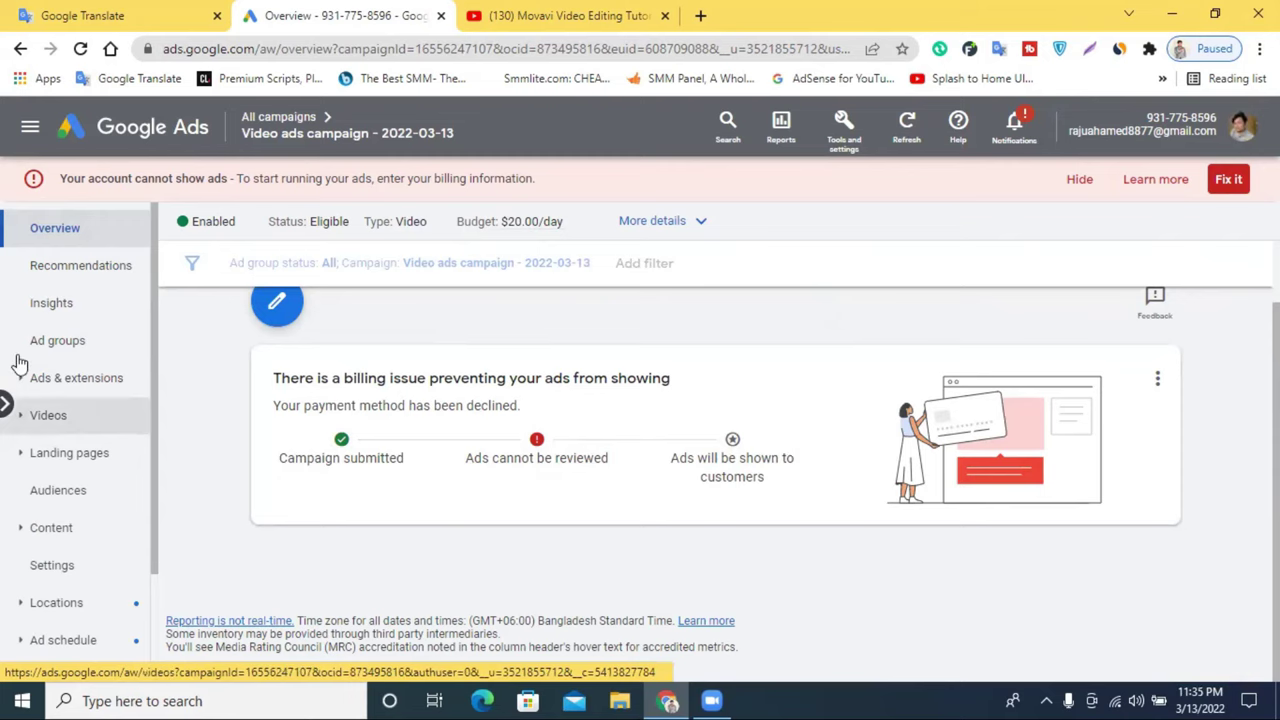
{"action": "left_click", "coordinate": [77, 284]}
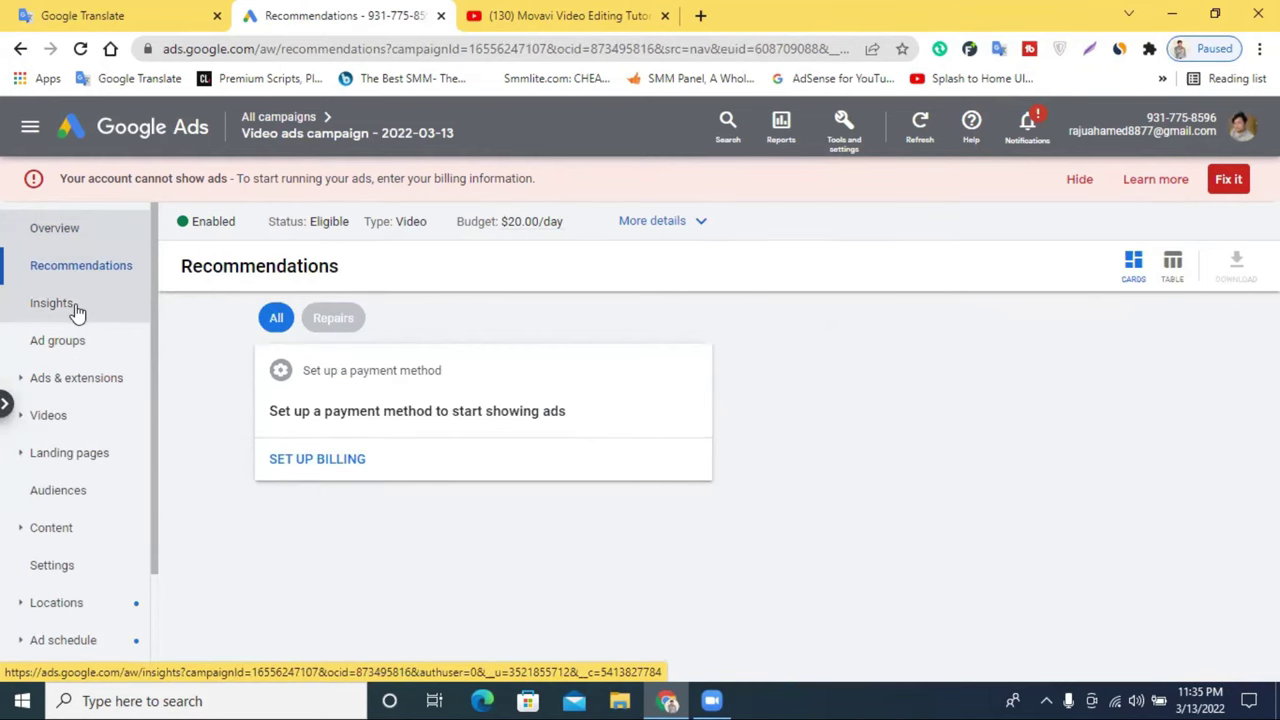
Step: Filter the campaign's ad groups to Enabled, Paused, showing the eligible Video ads - 2022-03-13 group
{"action": "left_click", "coordinate": [62, 341]}
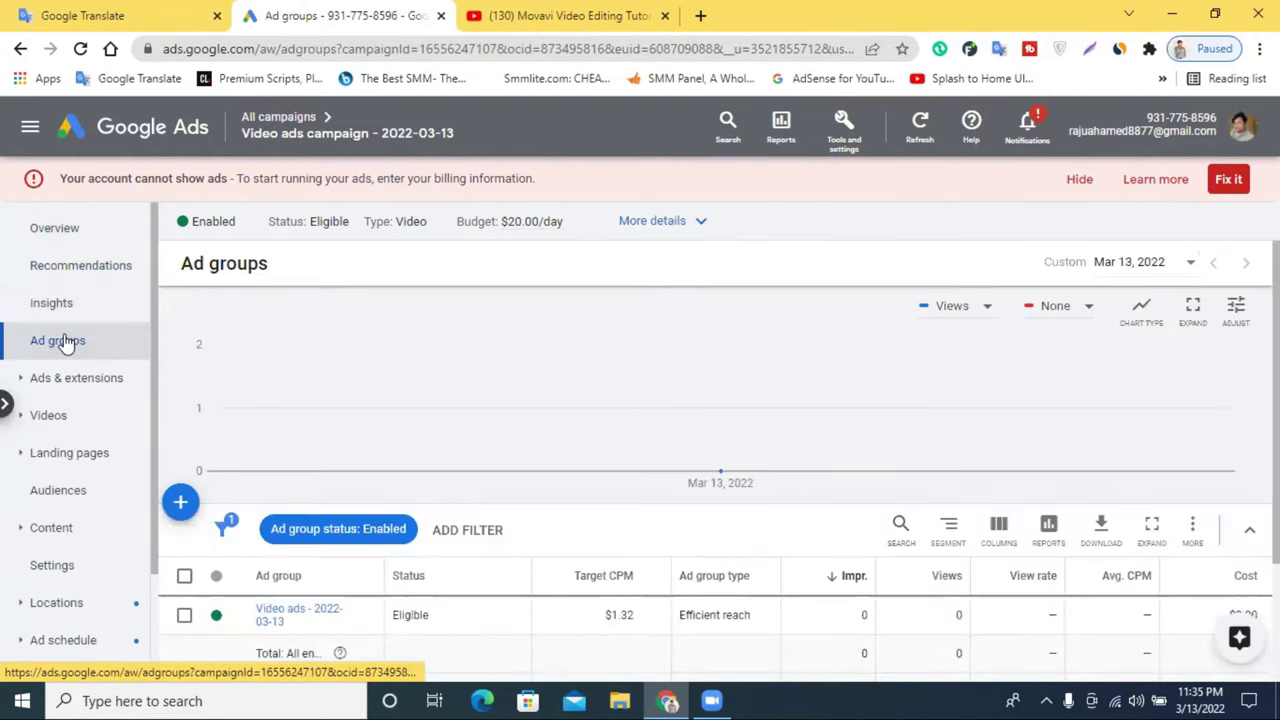
{"action": "scroll", "coordinate": [434, 449], "scroll_direction": "down", "scroll_amount": 2}
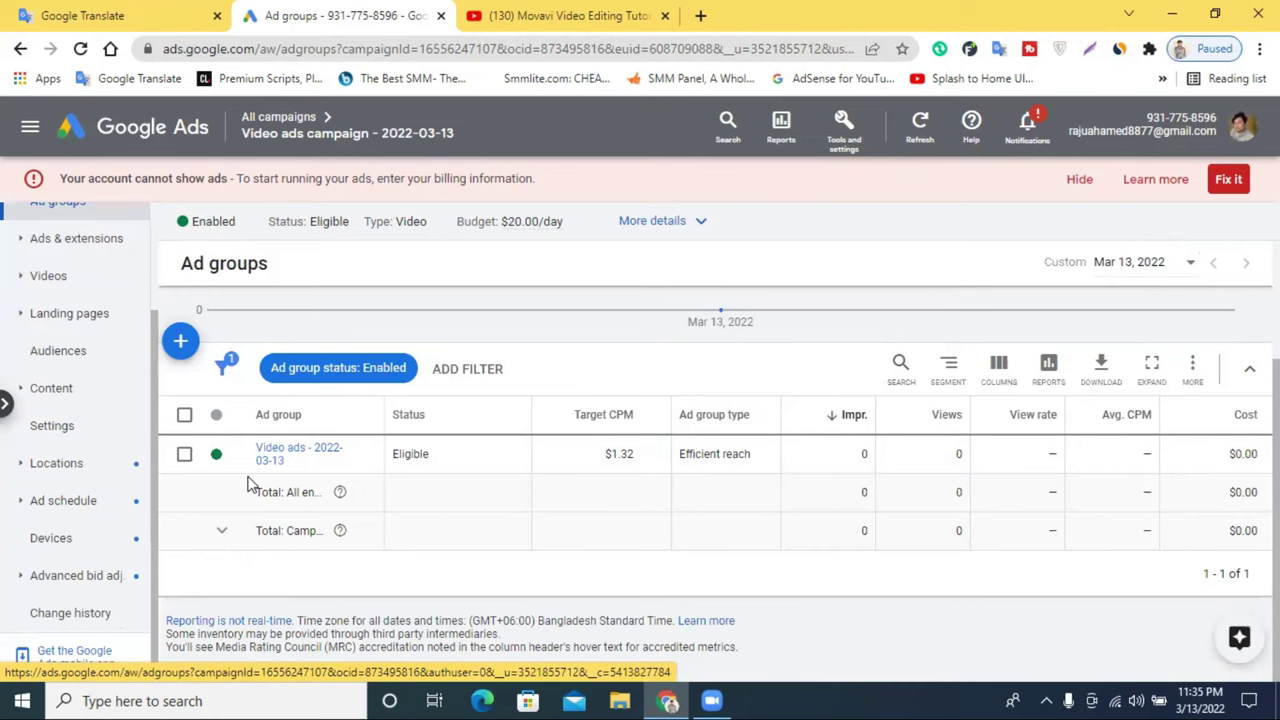
{"action": "left_click", "coordinate": [340, 364]}
{"action": "left_click", "coordinate": [302, 540]}
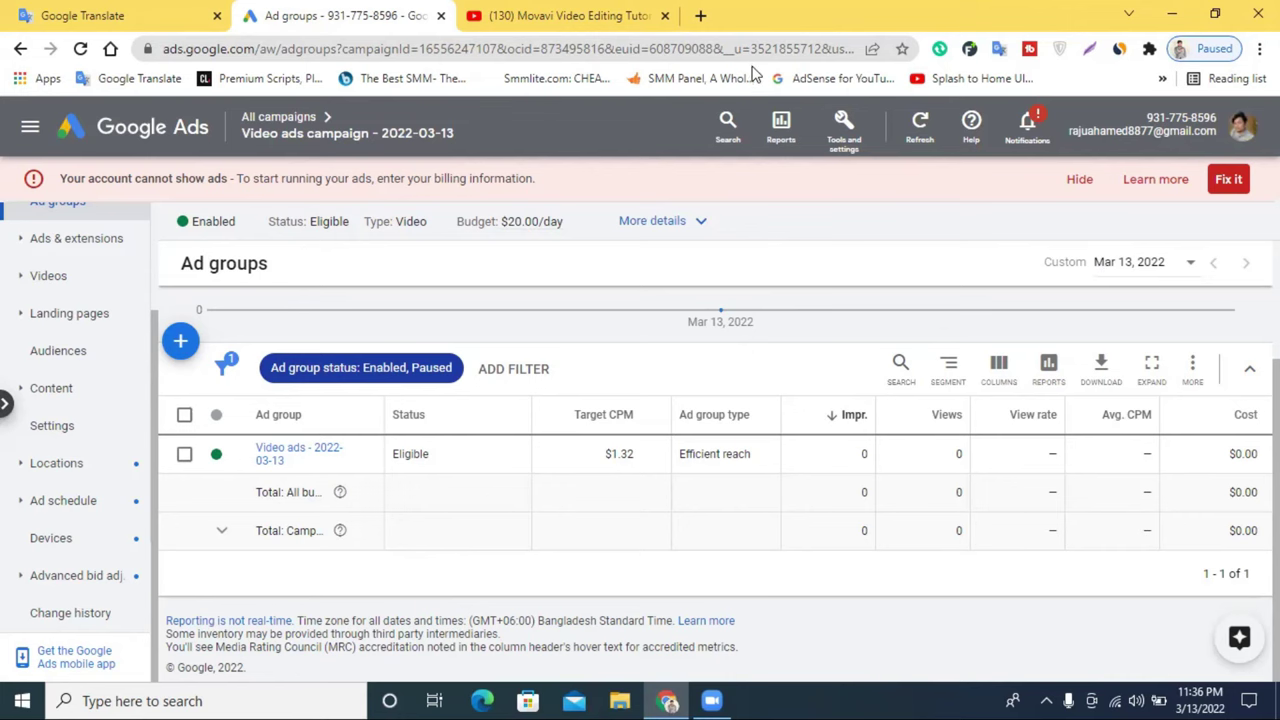
{"action": "left_click", "coordinate": [870, 138]}
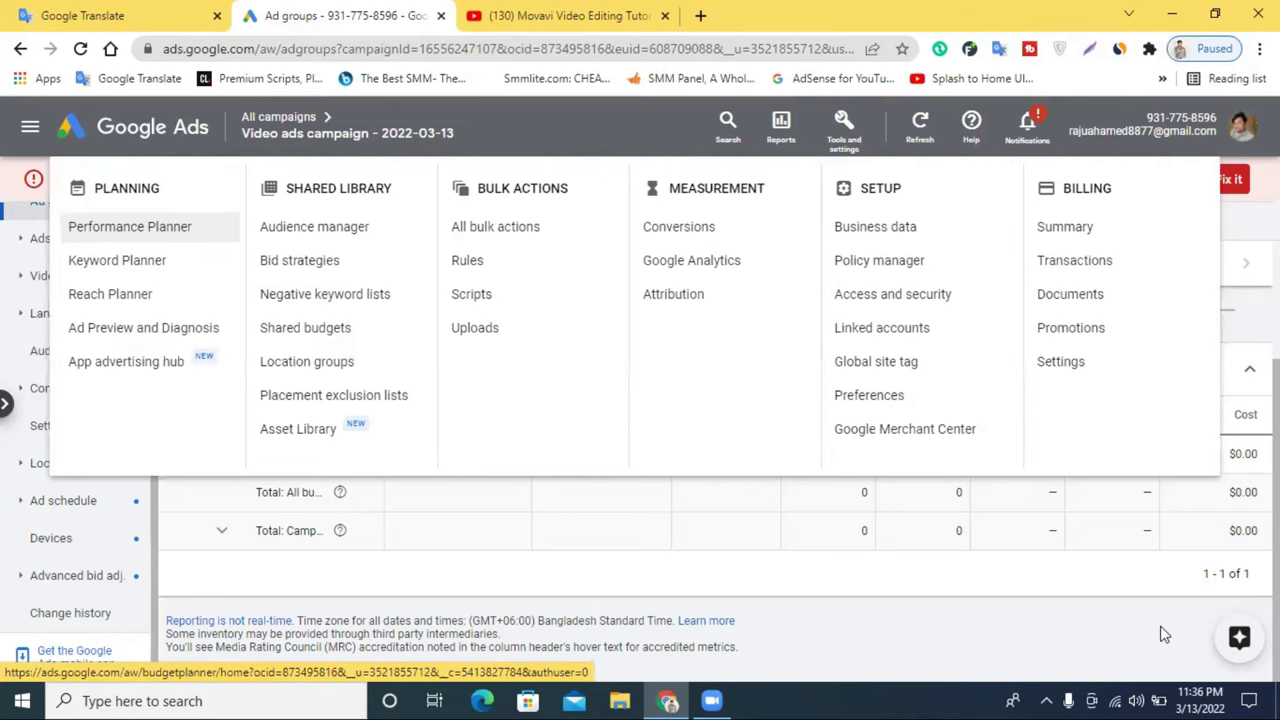
{"action": "scroll", "coordinate": [1128, 623], "scroll_direction": "up", "scroll_amount": 2}
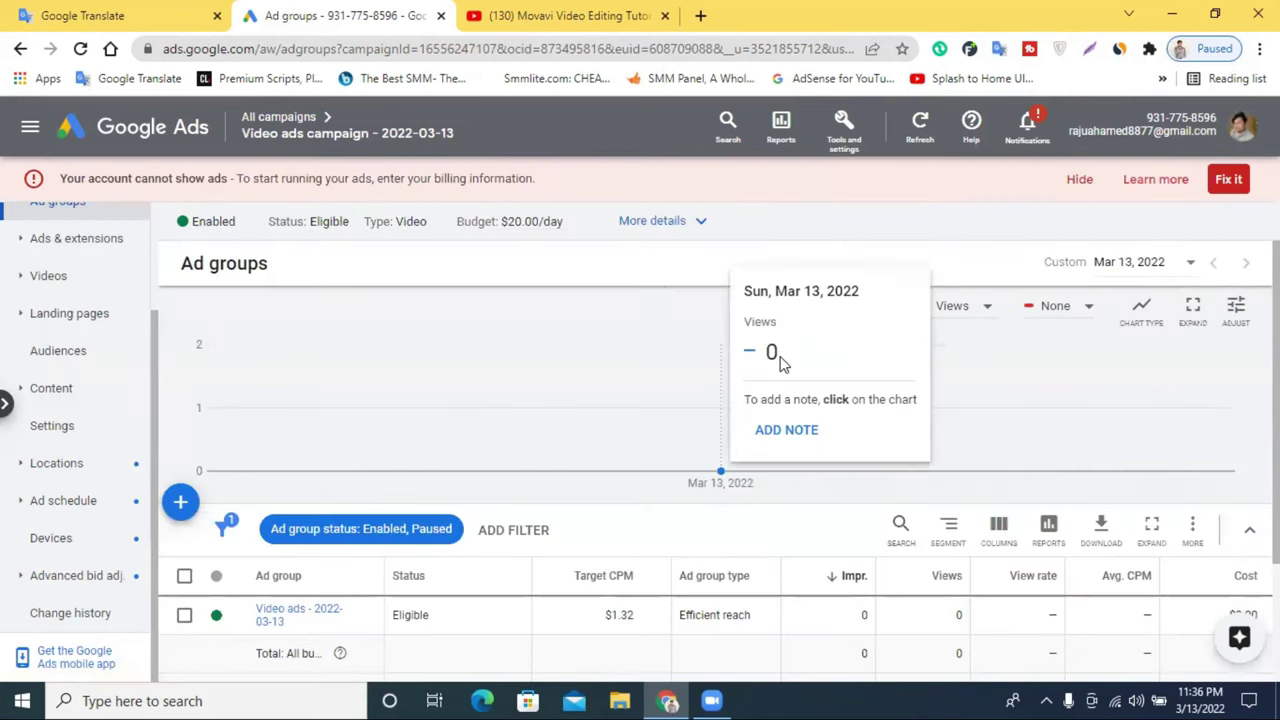
{"action": "scroll", "coordinate": [440, 345], "scroll_direction": "down", "scroll_amount": 2}
{"action": "scroll", "coordinate": [925, 391], "scroll_direction": "up", "scroll_amount": 2}
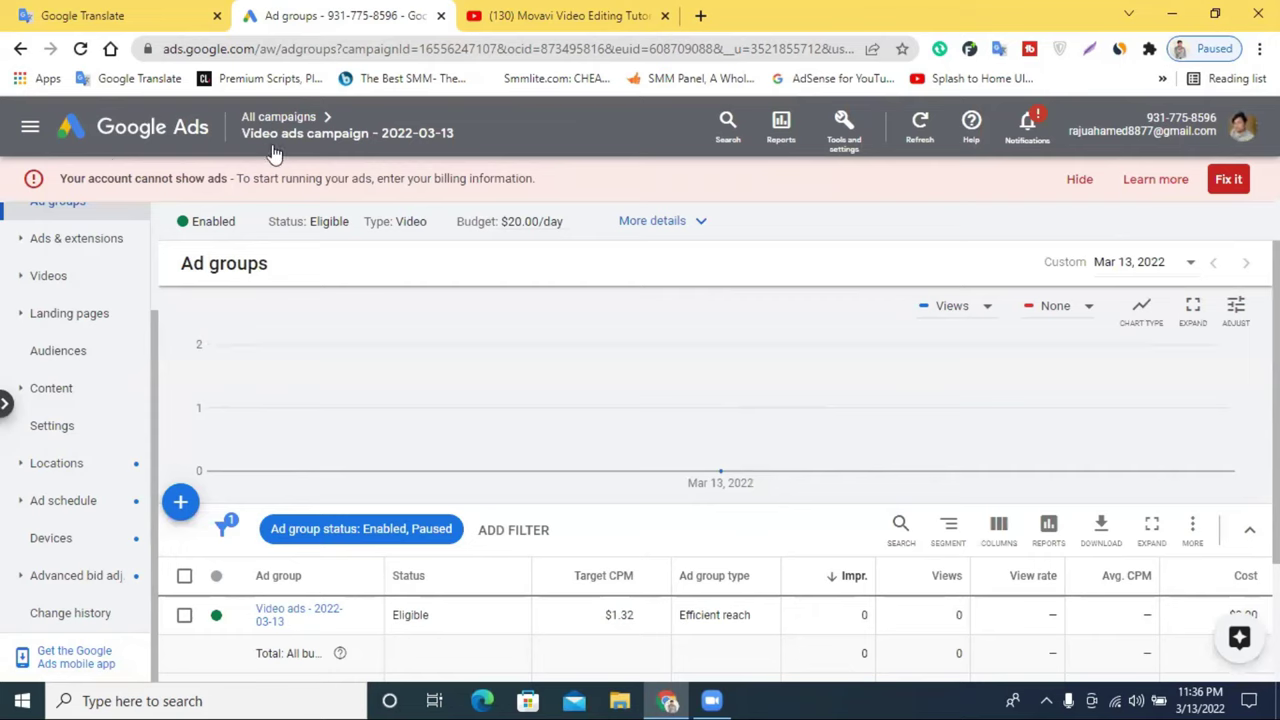
{"action": "mouse_move", "coordinate": [785, 428]}
{"action": "mouse_move", "coordinate": [703, 432]}
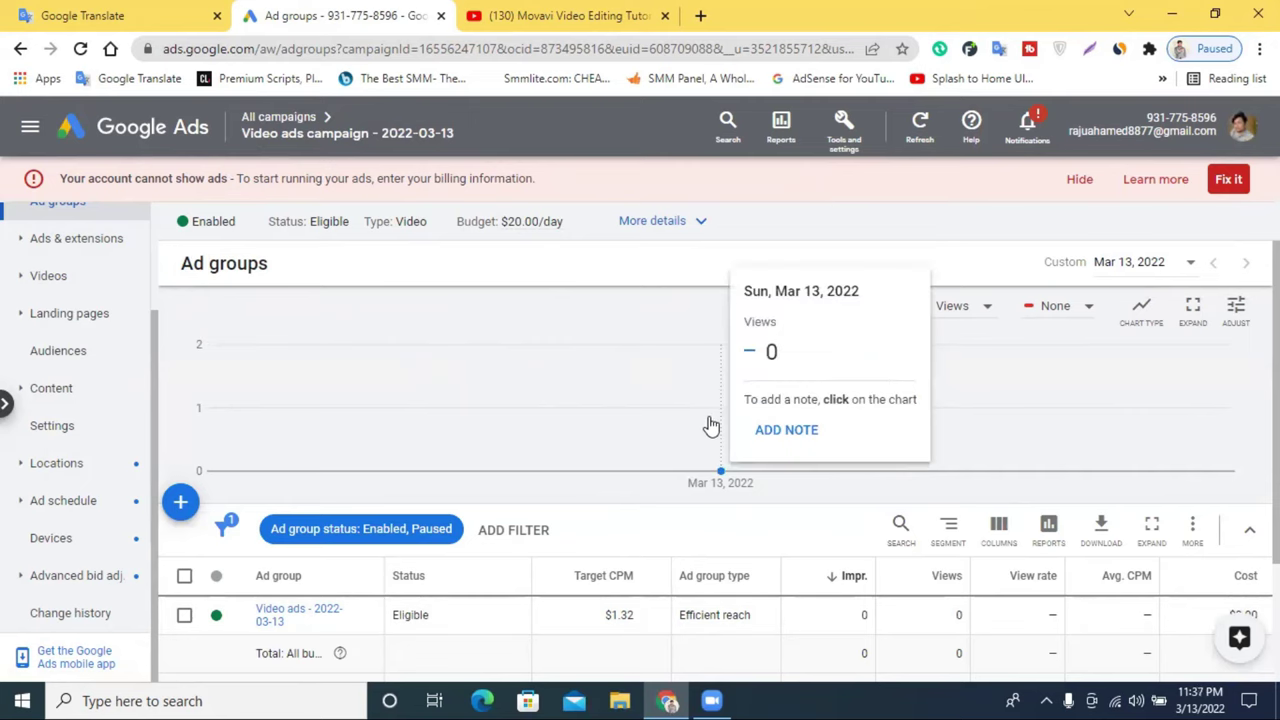
{"action": "scroll", "coordinate": [591, 417], "scroll_direction": "down", "scroll_amount": 3}
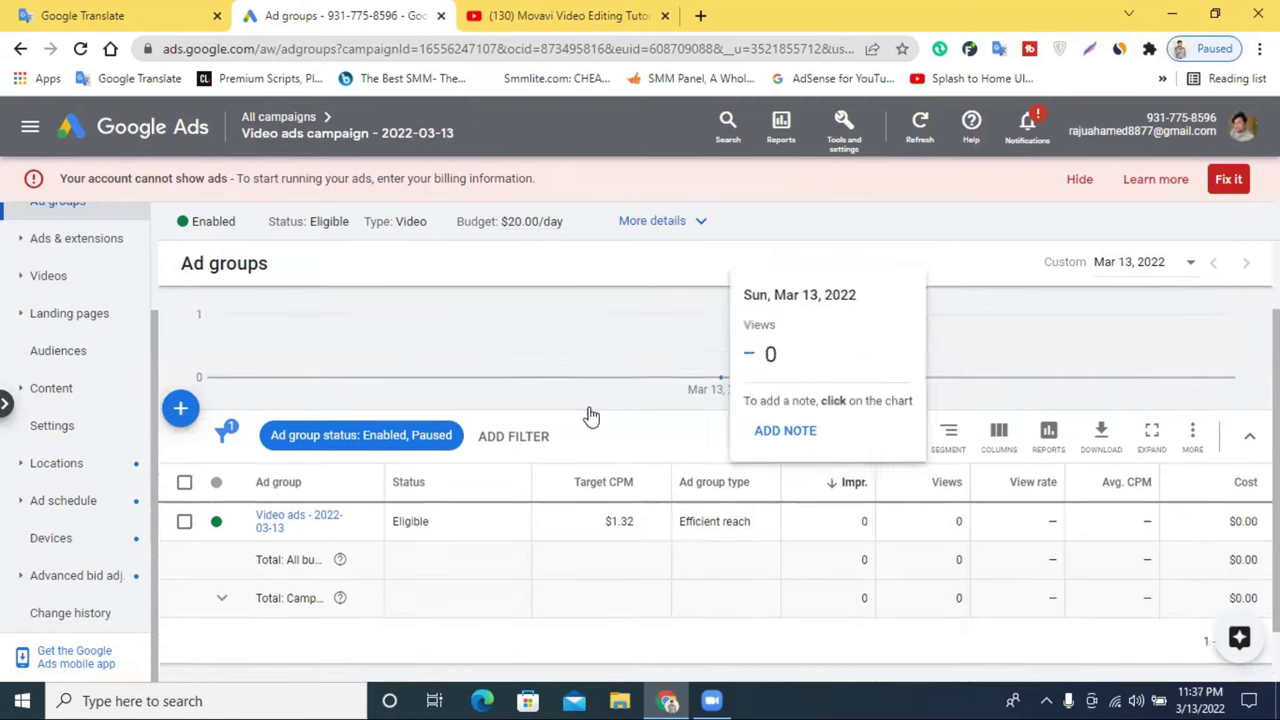